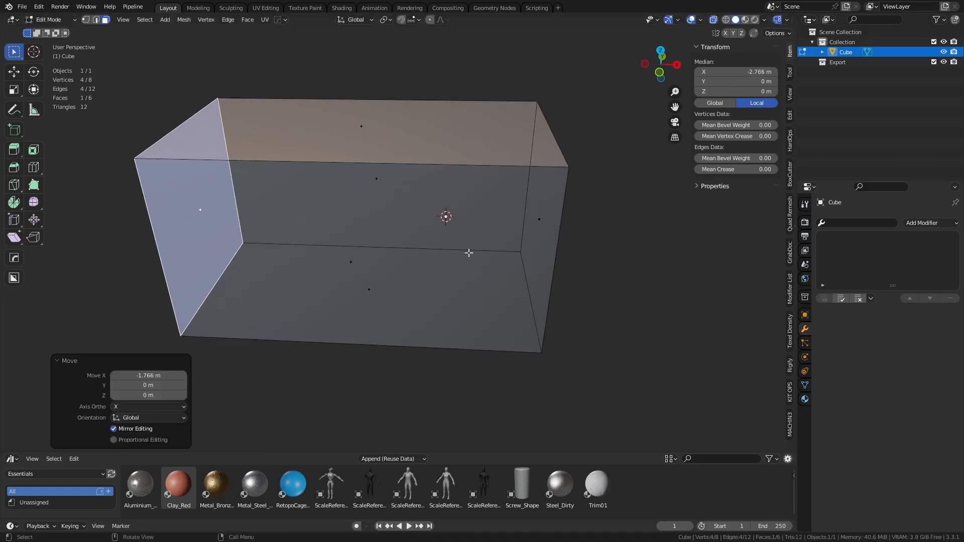
- Move the box's top face up about 1.679 m along Z and turn off X-ray display
key(KP_1)
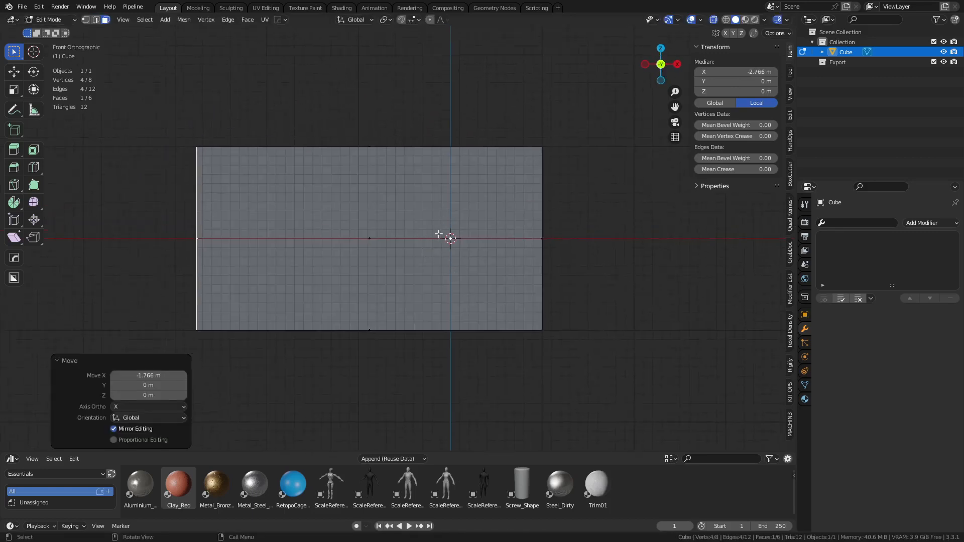
click(384, 164)
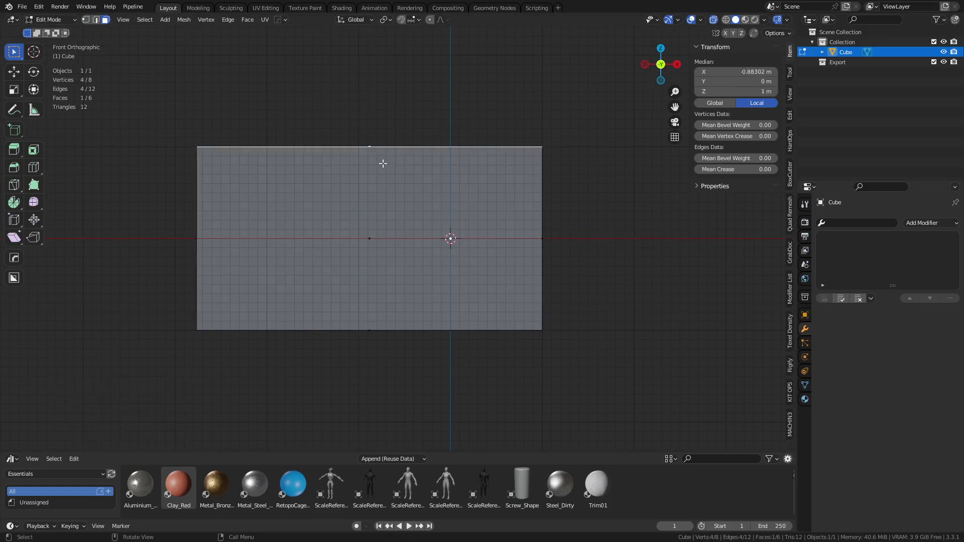
key(g)
key(z)
click(422, 102)
scroll(422, 102, down, 7)
middle_drag(467, 140, 438, 217)
key(alt+z)
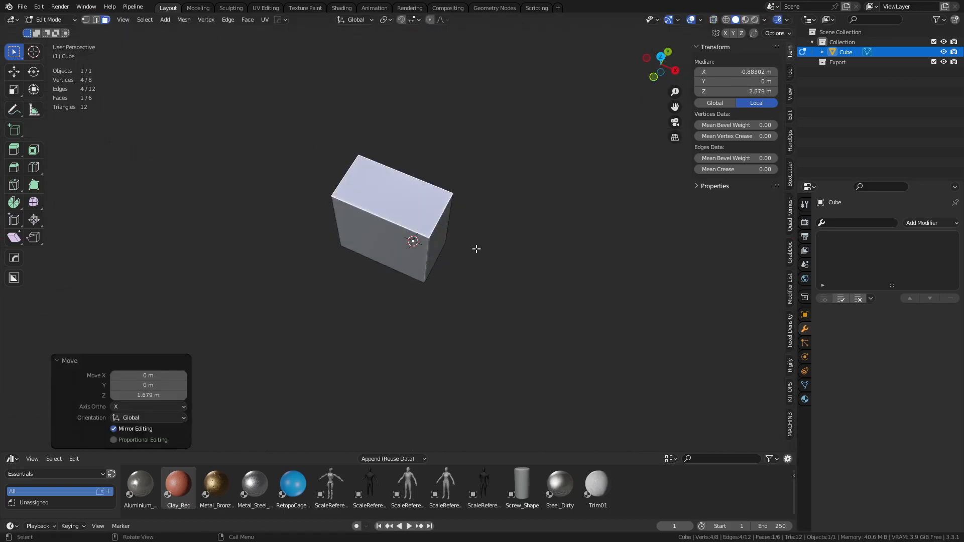
- Bevel the two vertical edges at the box's +X end about 0.773 m wide with 5 segments
scroll(476, 247, up, 2)
shift+middle_drag(475, 247, 410, 248)
key(2)
click(389, 253)
key(ctrl+b)
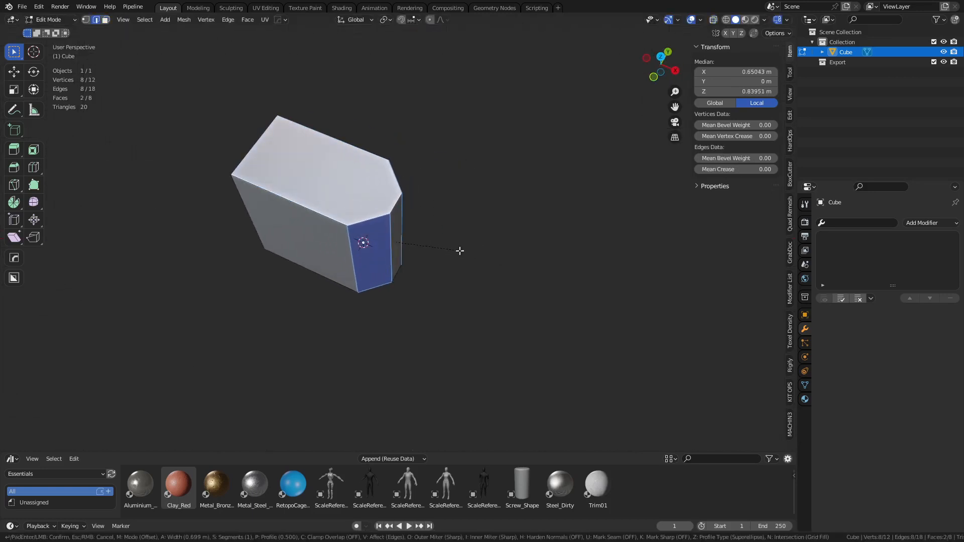
click(463, 250)
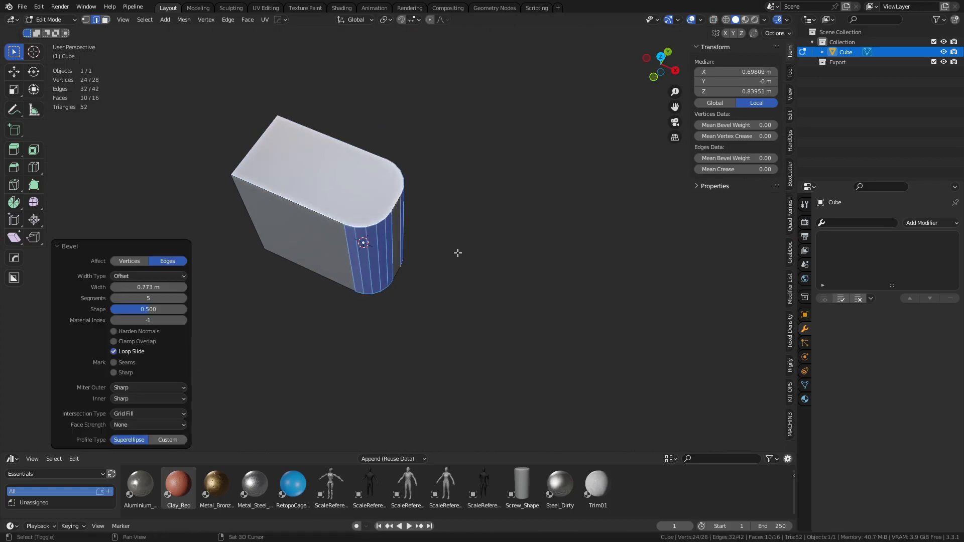
- Undo the 5-segment bevel and bevel the two +X vertical edges again, about 0.781 m wide with 14 segments
scroll(426, 240, up, 2)
middle_drag(491, 249, 510, 263)
key(ctrl+b)
right_click(505, 262)
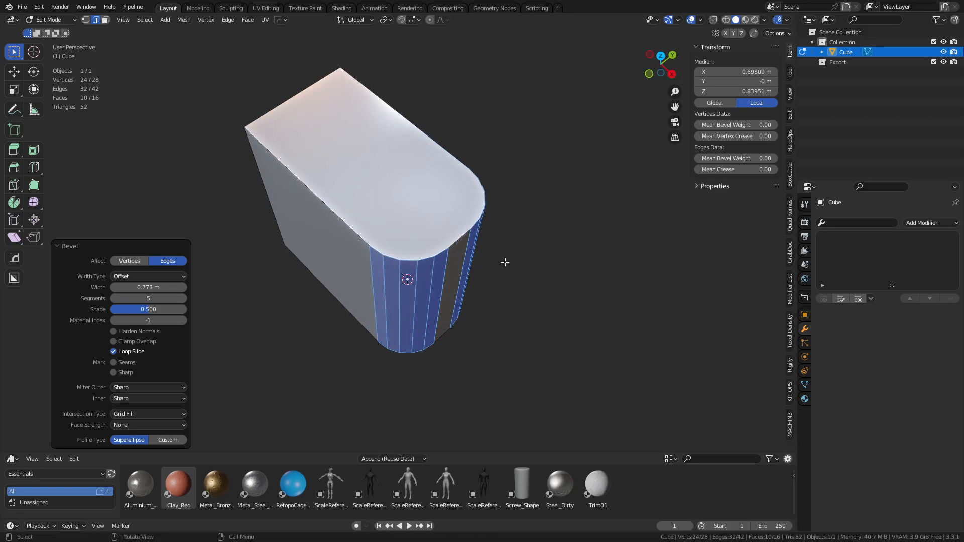
key(ctrl+z)
key(ctrl+b)
scroll(547, 274, up, 9)
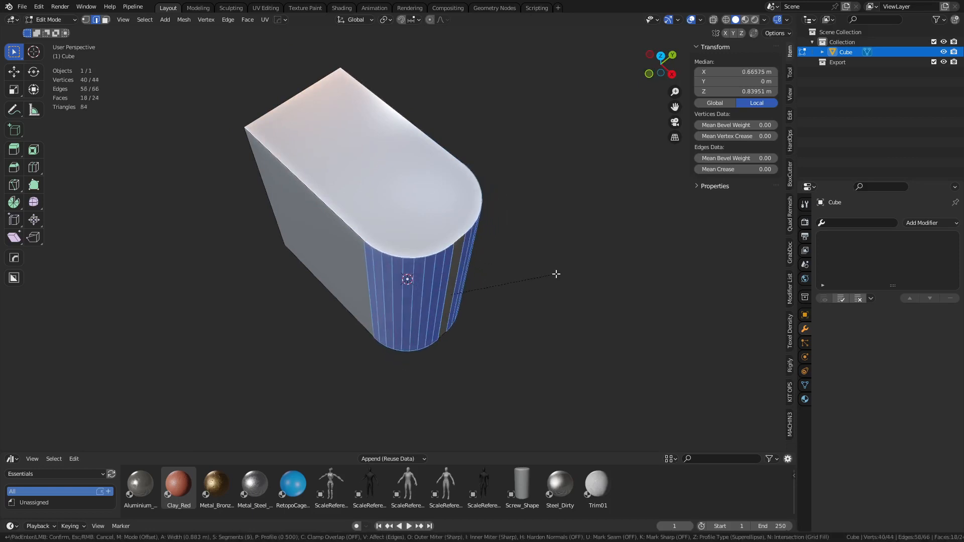
click(549, 272)
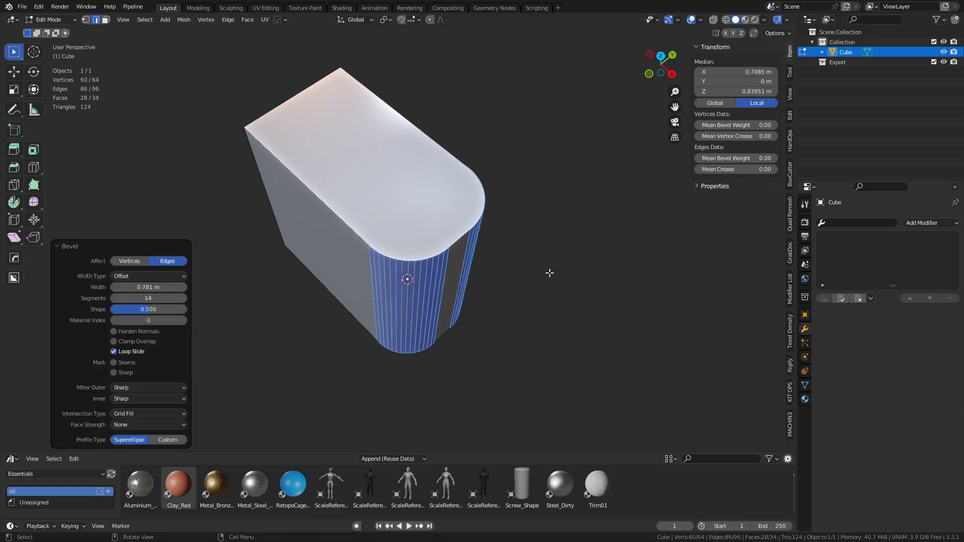
- Bevel the two vertical edges at the box's -X end about 0.281 m wide with 14 segments
key(3)
click(434, 237)
middle_drag(433, 251, 497, 247)
key(2)
click(353, 235)
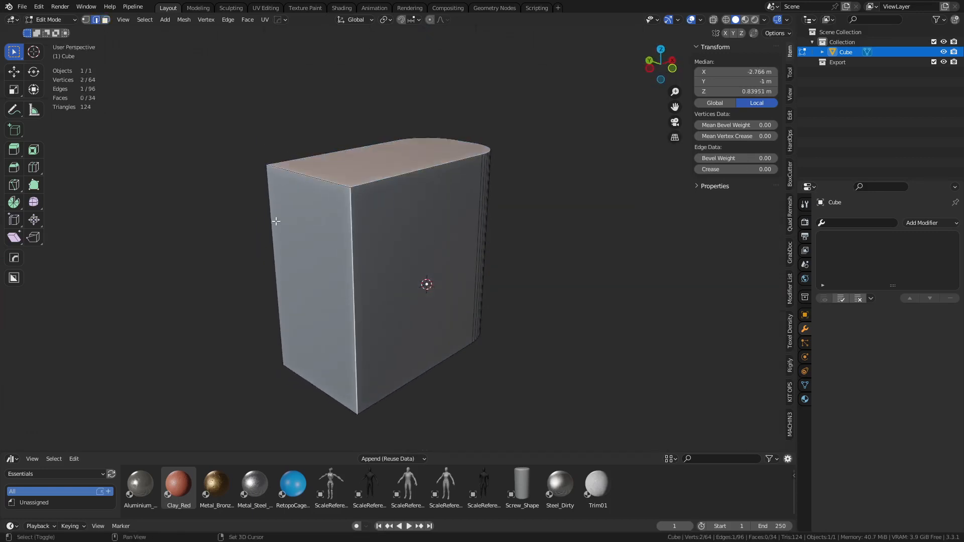
shift+click(274, 220)
key(ctrl+b)
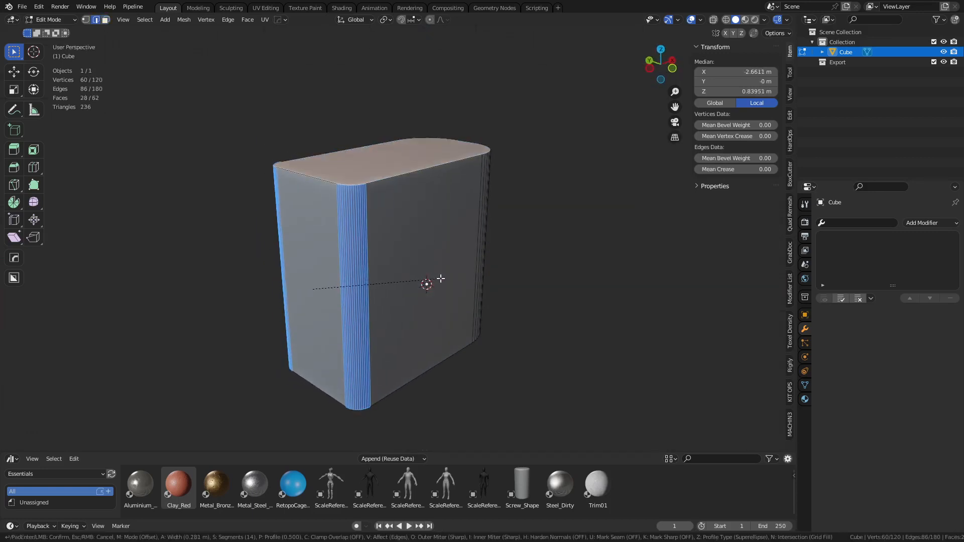
click(441, 278)
key(Tab)
middle_drag(403, 281, 315, 272)
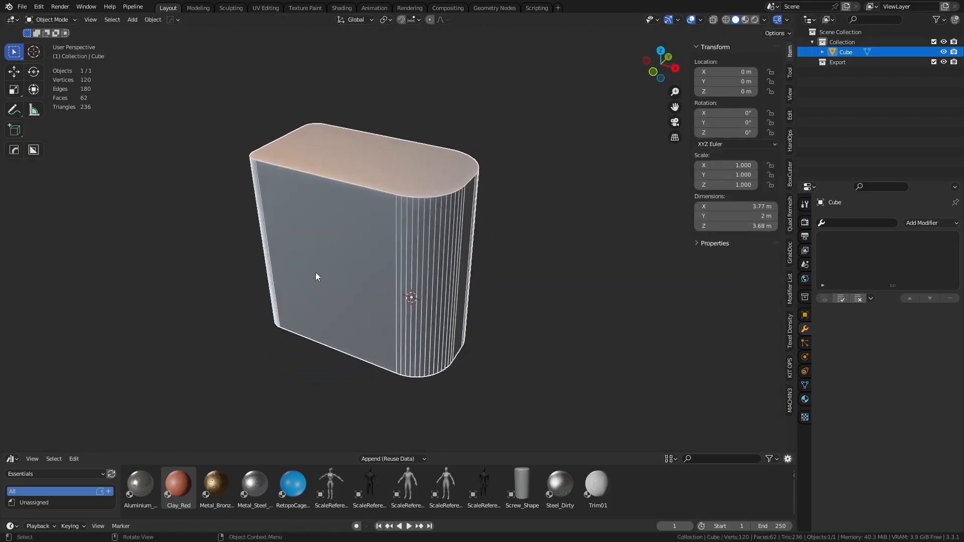
- Bevel the border of the box's top face about 0.251 m wide with 14 segments
key(Tab)
key(3)
click(378, 176)
key(ctrl+b)
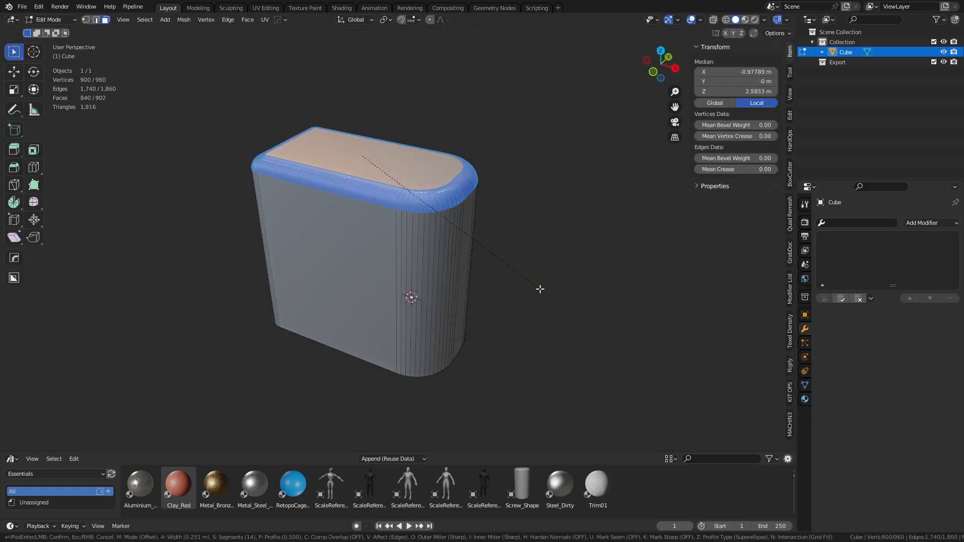
click(539, 288)
- Bevel the border of the box's bottom face narrowly, using the same rounded profile
middle_drag(529, 279, 511, 309)
key(ctrl+Tab)
click(469, 313)
click(470, 400)
shift+middle_drag(470, 400, 489, 305)
middle_drag(489, 305, 536, 262)
key(ctrl+Tab)
click(568, 275)
click(433, 281)
key(ctrl+b)
click(574, 312)
- Add a loop cut near the base at factor -0.879 and bevel it into a band of width 0.0732 m with 1 segment
key(ctrl+r)
click(535, 262)
click(535, 380)
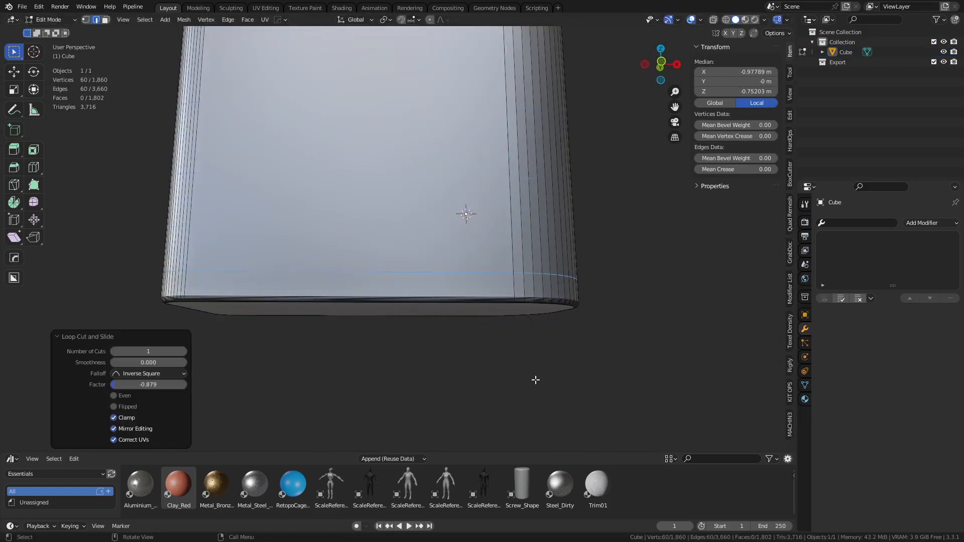
key(ctrl+b)
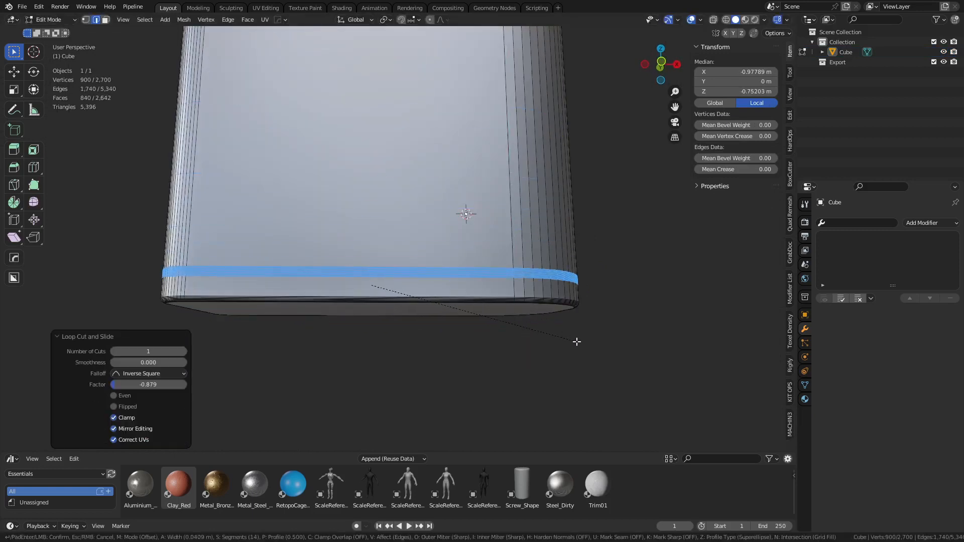
scroll(545, 319, down, 13)
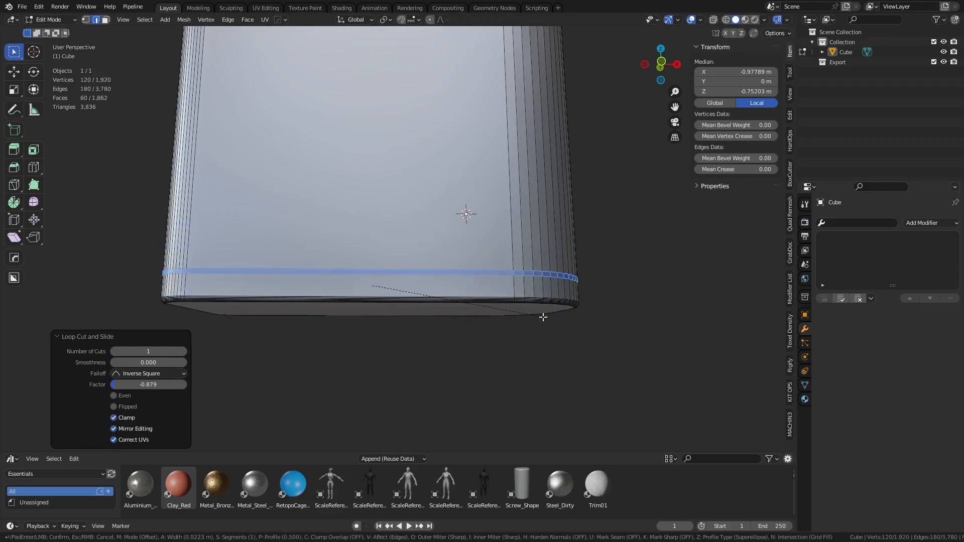
click(584, 334)
- Inset the base band with about 0.030 m thickness and -0.051 m depth to form a recessed groove
key(grave)
click(603, 365)
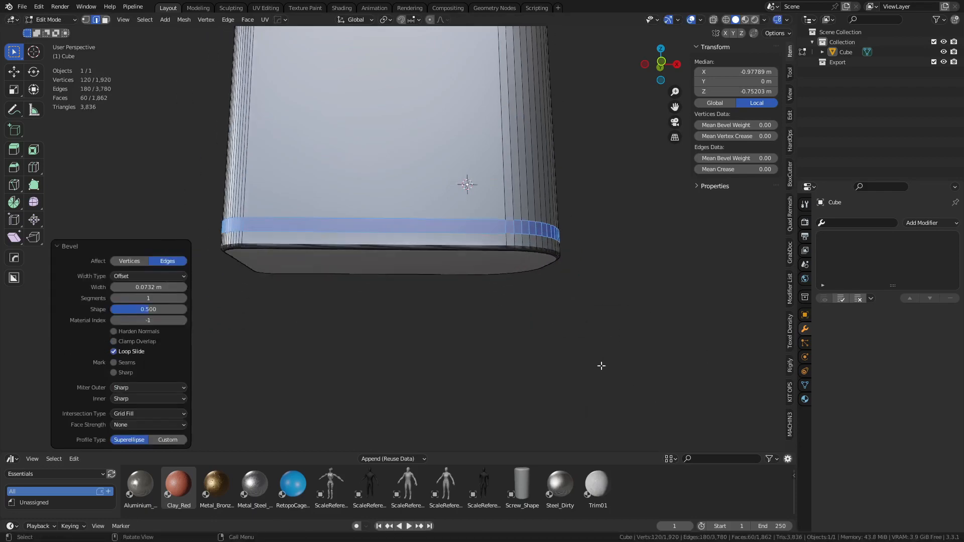
middle_drag(473, 299, 594, 340)
key(i)
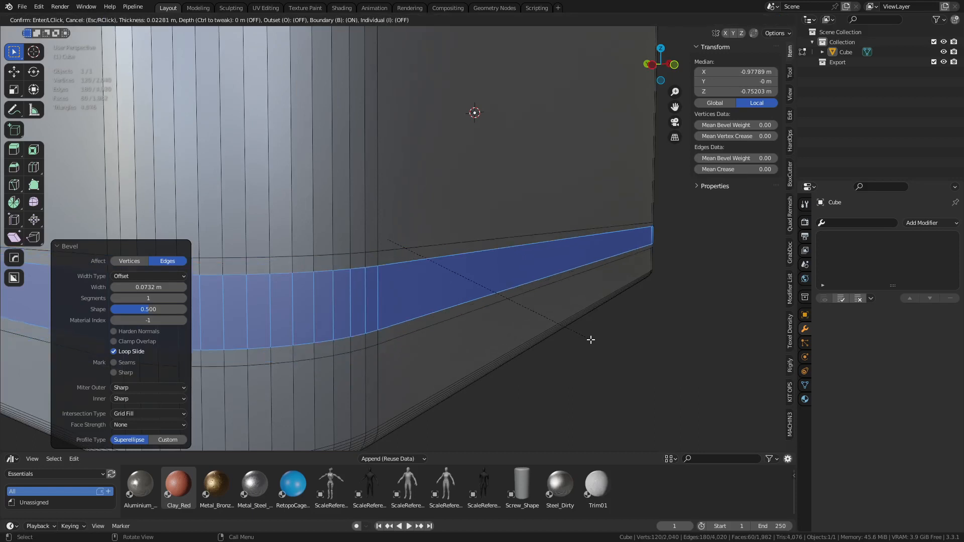
key(ctrl)
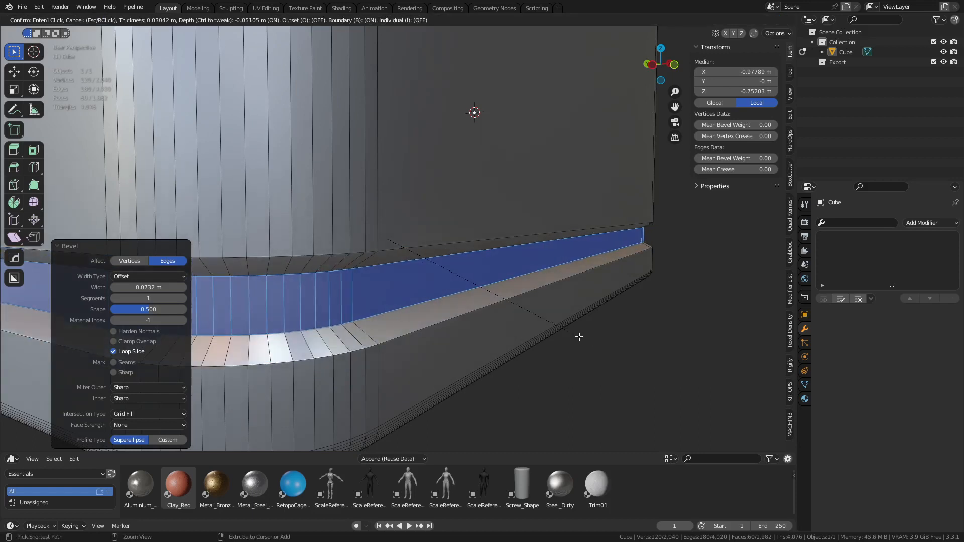
click(579, 335)
- Bevel the inner edge loops of the base groove about 0.005 m wide
key(2)
key(ctrl+b)
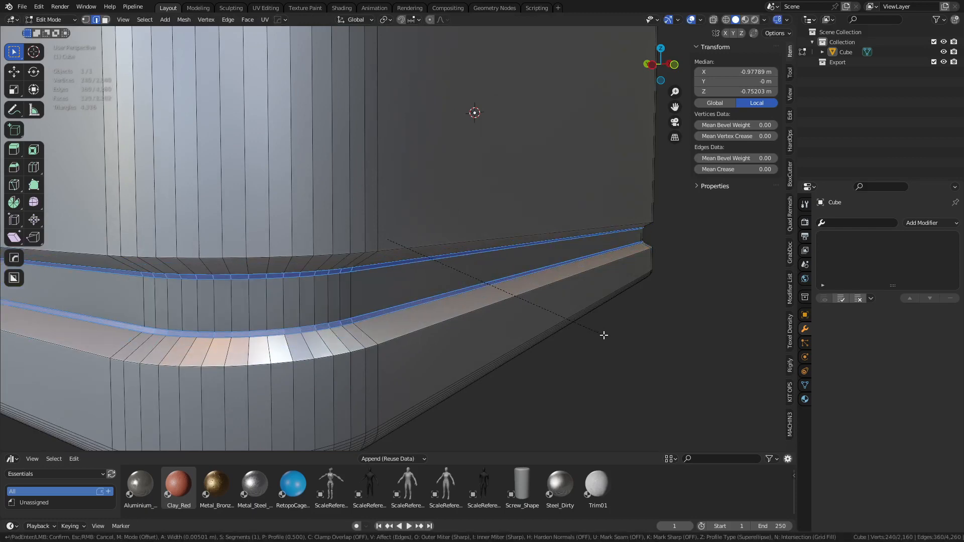
click(604, 335)
right_click(604, 335)
- Select both outer edge loops of the base groove and bevel them about 0.0086 m wide
alt+click(432, 324)
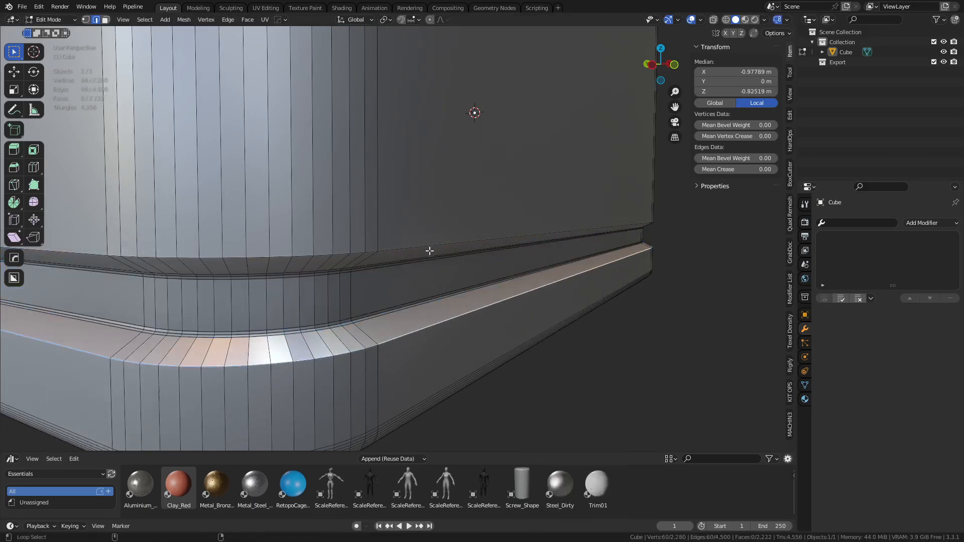
key(ctrl+b)
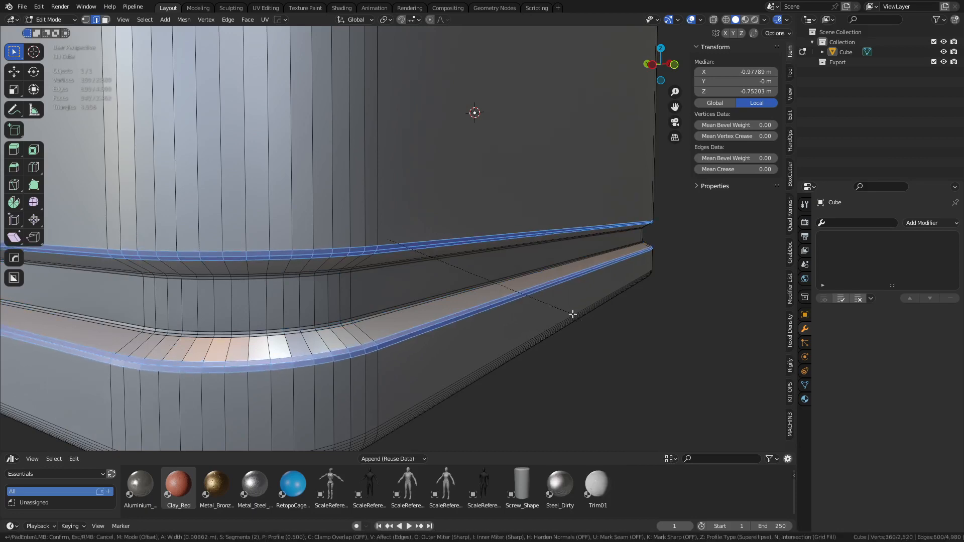
click(573, 314)
- Shade the box smooth with Auto Smooth at 30° and turn off the wireframe overlay
key(Tab)
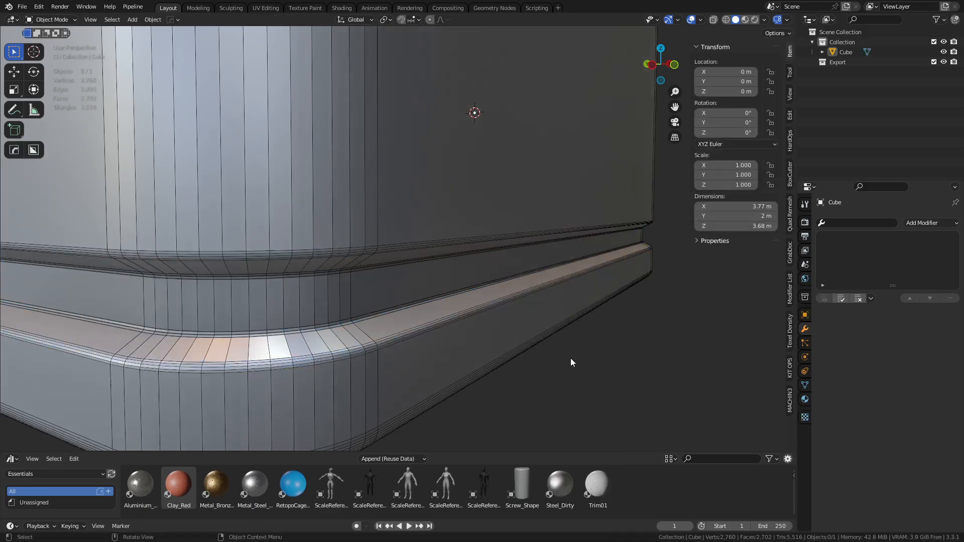
click(546, 335)
right_click(546, 335)
click(534, 318)
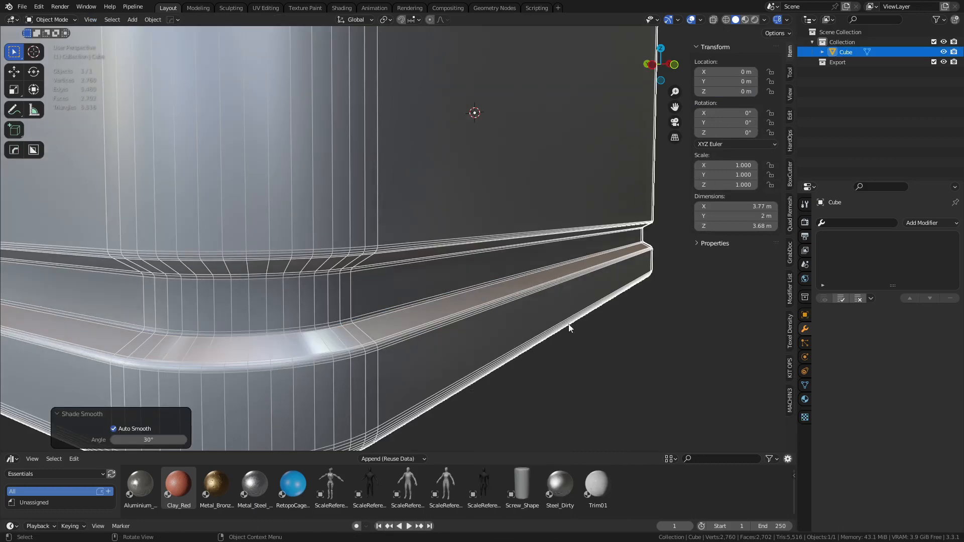
click(619, 330)
scroll(628, 331, down, 1)
key(shift+z)
middle_drag(613, 321, 463, 322)
- Add a horizontal loop cut around the upper part of the box, a short distance below the rounded top
click(421, 256)
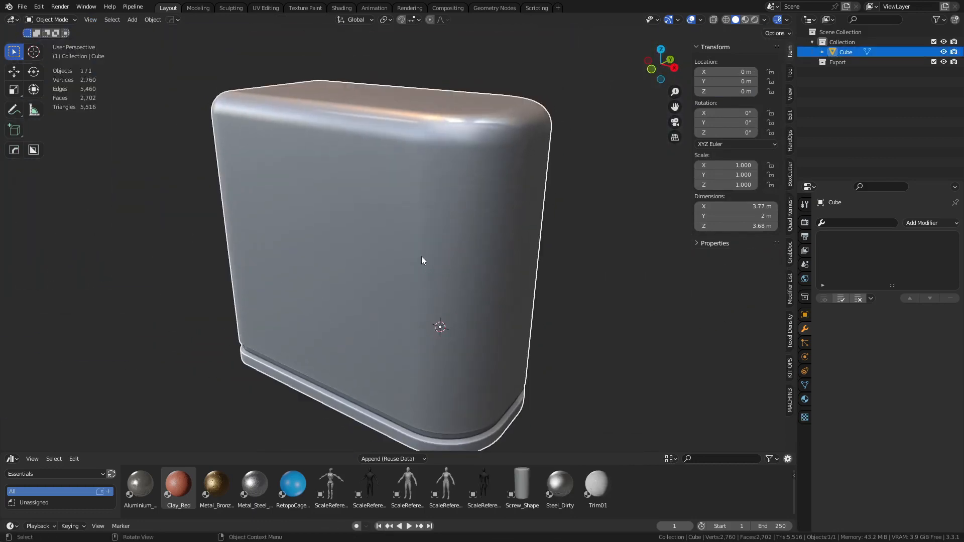
key(Tab)
key(ctrl+r)
click(432, 211)
click(434, 109)
key(3)
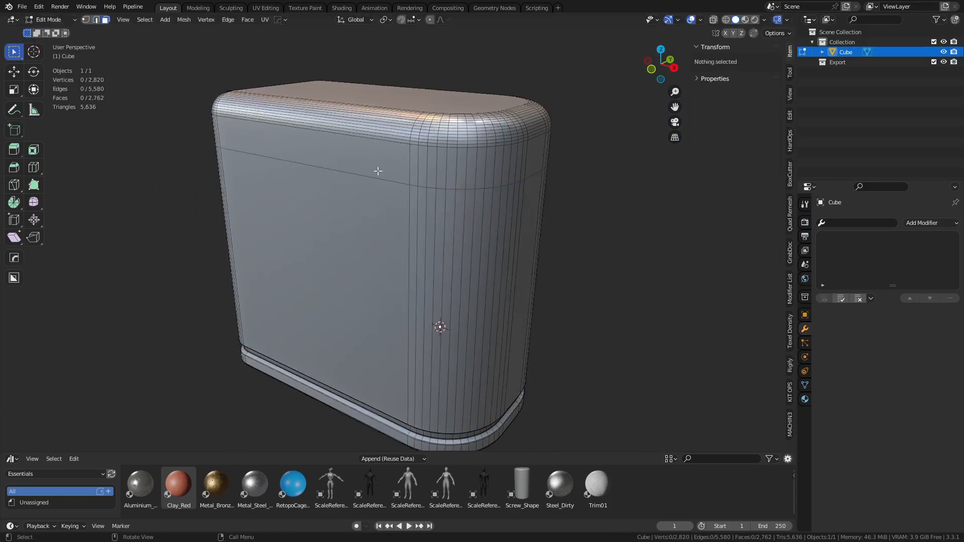
- Bevel the upper edge loop into a band using width 0.0324 m and 1 segment
key(2)
alt+click(370, 177)
scroll(429, 233, up, 4)
shift+middle_drag(490, 204, 478, 253)
key(ctrl+b)
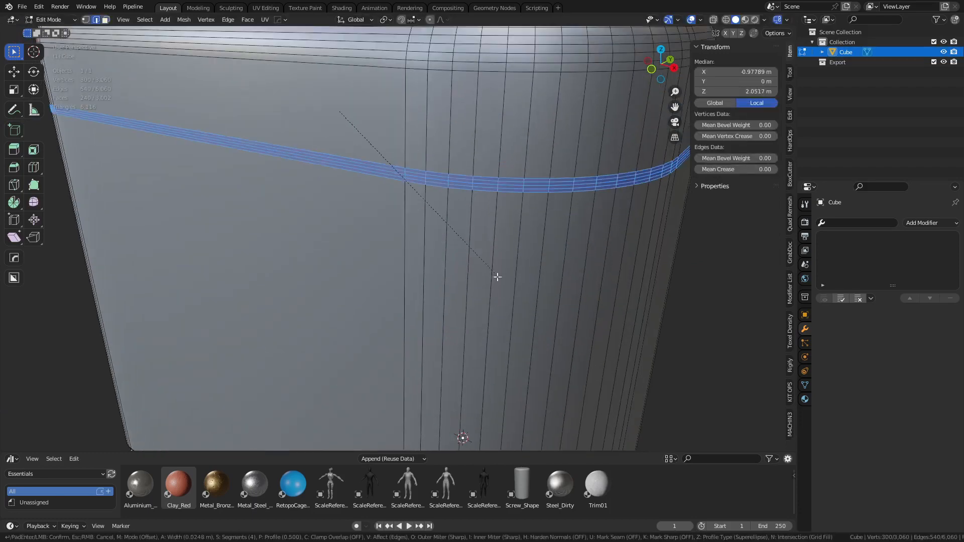
click(501, 283)
- Inset the upper band with about 0.020 m thickness and -0.049 m depth to form a recessed lid groove
key(i)
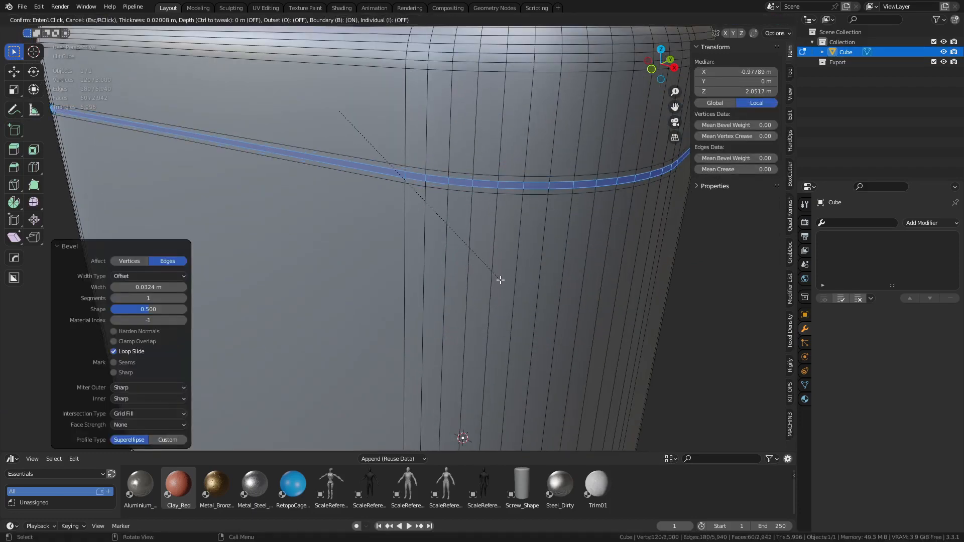
key(ctrl)
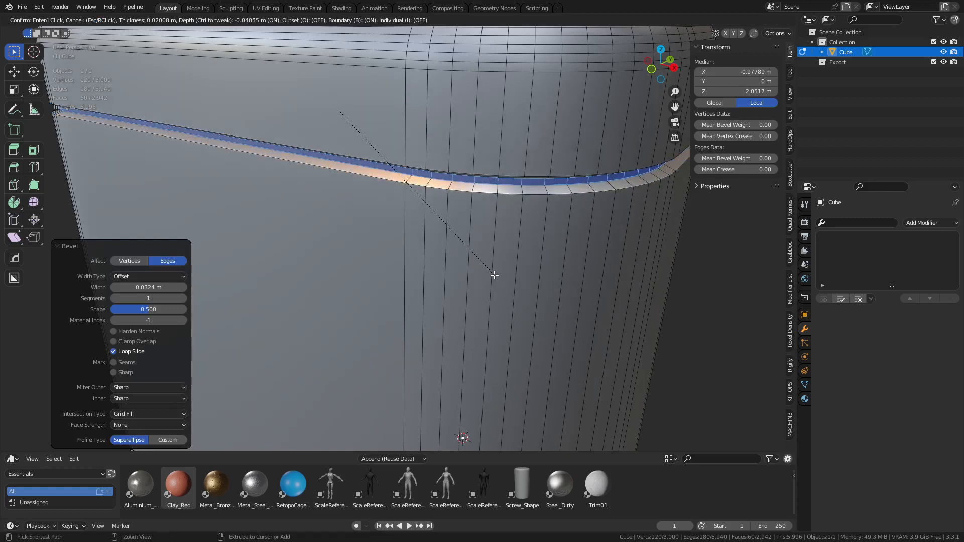
click(494, 275)
- Bevel the inner edge loops of the lid groove 0.00379 m wide with 2 segments
key(ctrl+b)
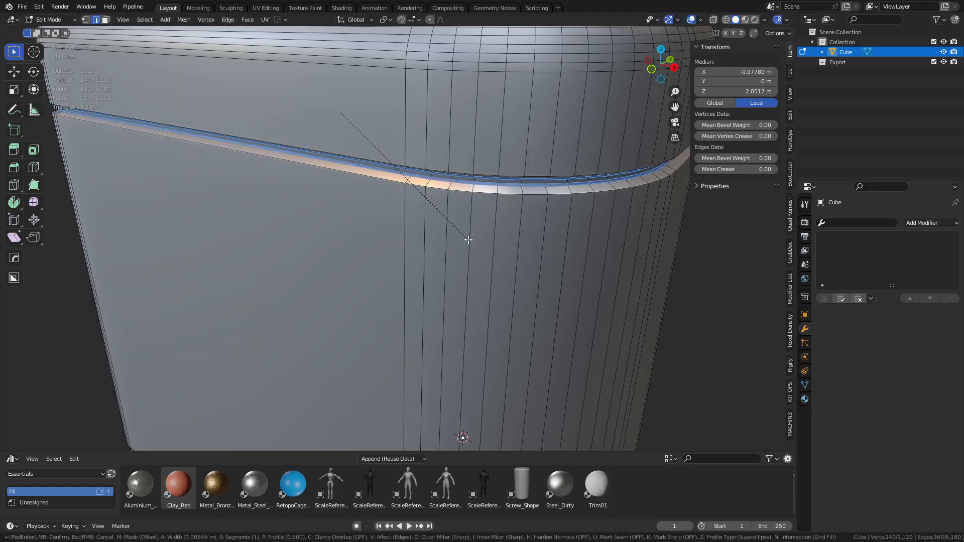
right_click(463, 224)
scroll(463, 224, up, 2)
shift+middle_drag(463, 225, 471, 249)
key(ctrl+b)
scroll(478, 260, up, 1)
click(478, 259)
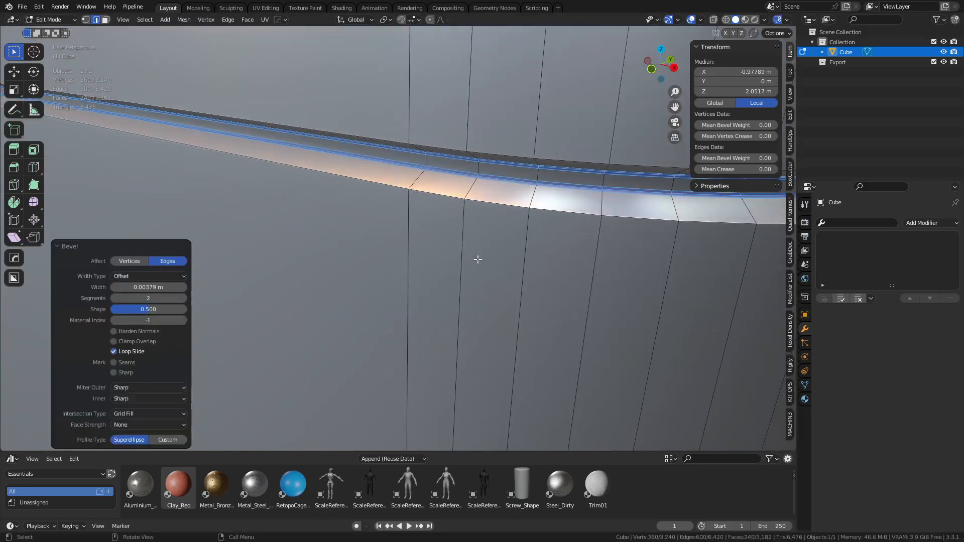
- Bevel the outer edge loops of the lid groove about 0.0043 m wide with 2 segments and return to Object Mode
alt+click(366, 141)
key(ctrl+b)
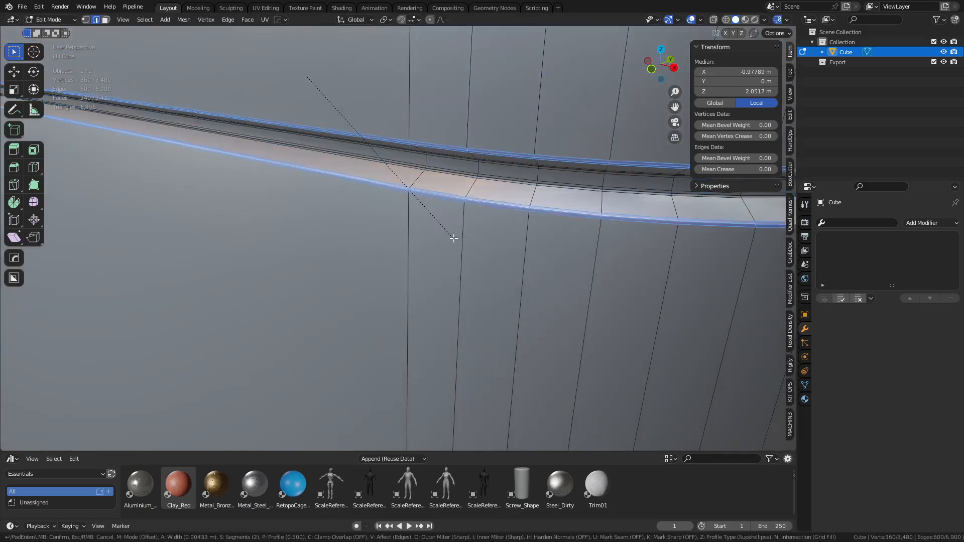
click(454, 239)
key(ctrl+Tab)
click(370, 237)
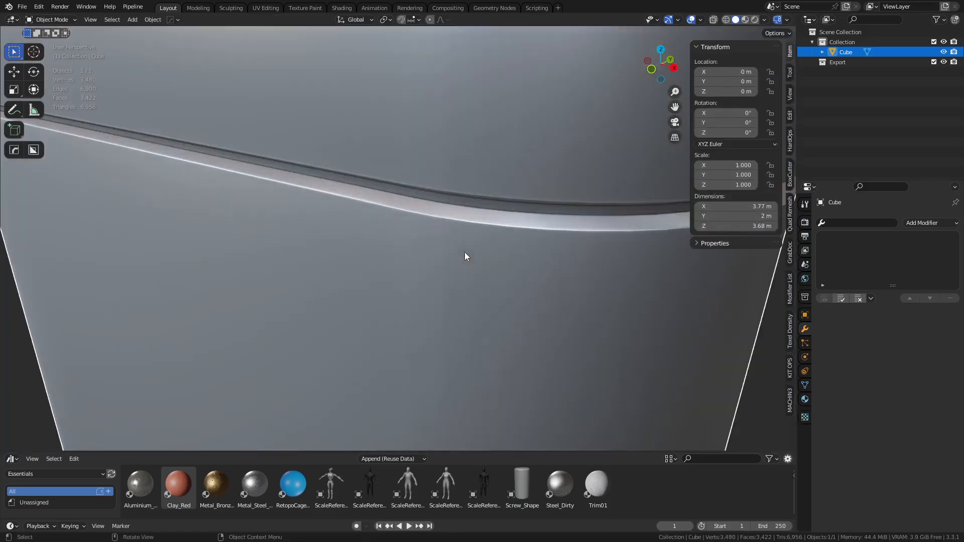
- Undo the narrow outer bevel, bevel the lid groove's outer edge loops about 0.019 m wide, and return to Object Mode
key(Tab)
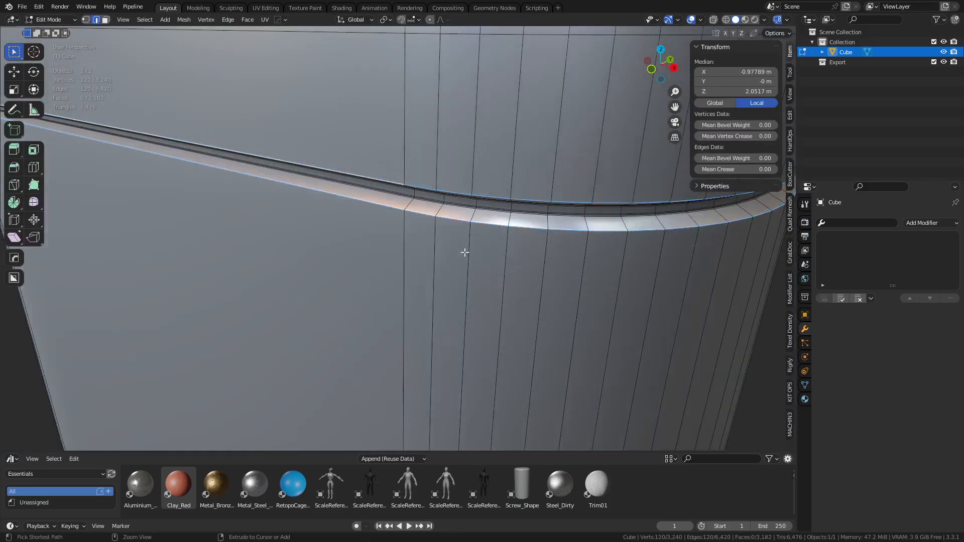
key(ctrl+b)
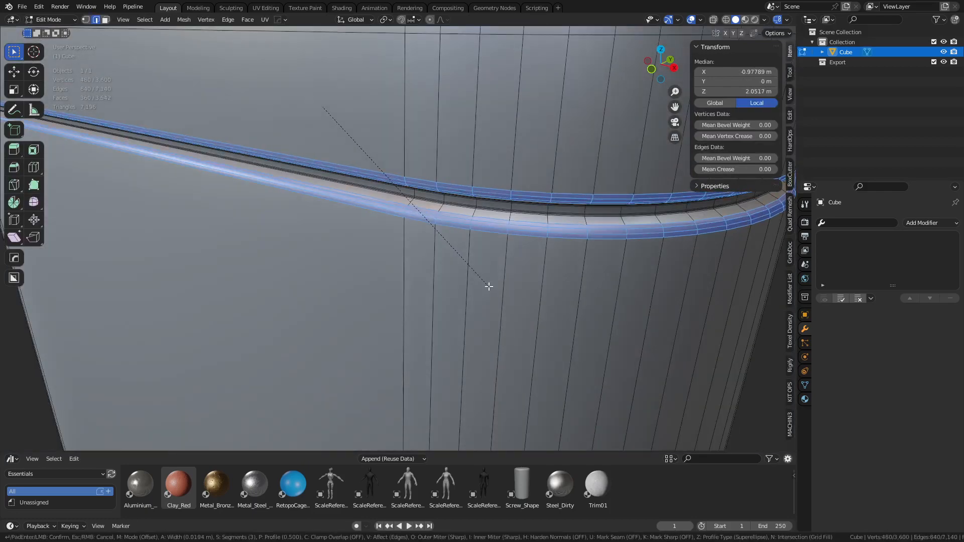
click(488, 284)
key(Tab)
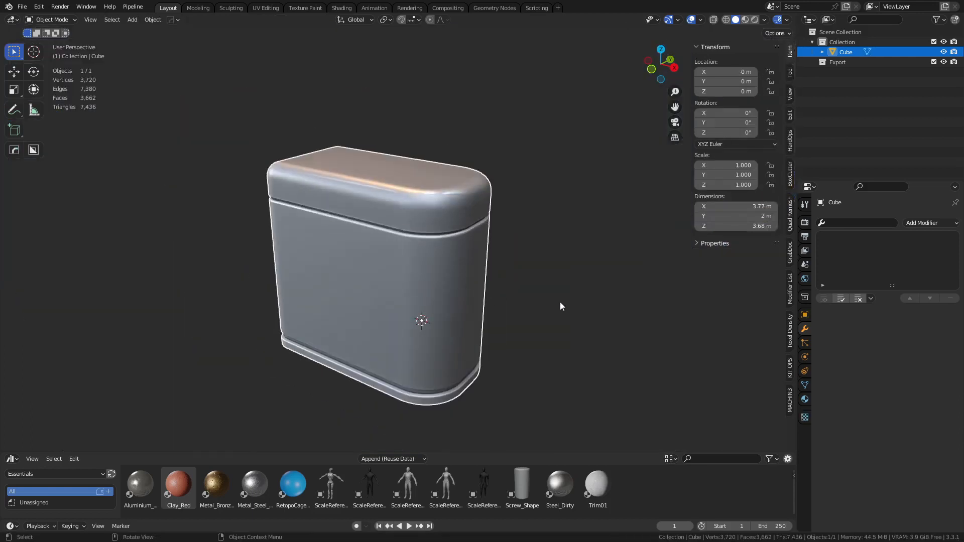
- Deselect the container and change the cavity type in the viewport shading settings
click(559, 302)
mouse_move(491, 287)
middle_down()
mouse_move(428, 256)
mouse_move(527, 280)
mouse_move(512, 292)
mouse_move(494, 274)
middle_up()
middle_drag(494, 274, 385, 215)
key(shift+w)
key(shift+w)
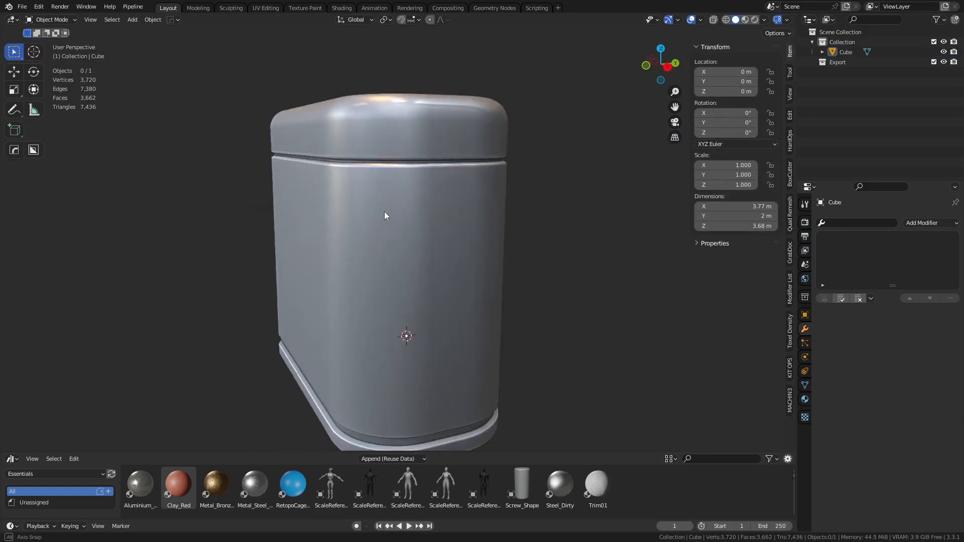
middle_drag(315, 156, 437, 227)
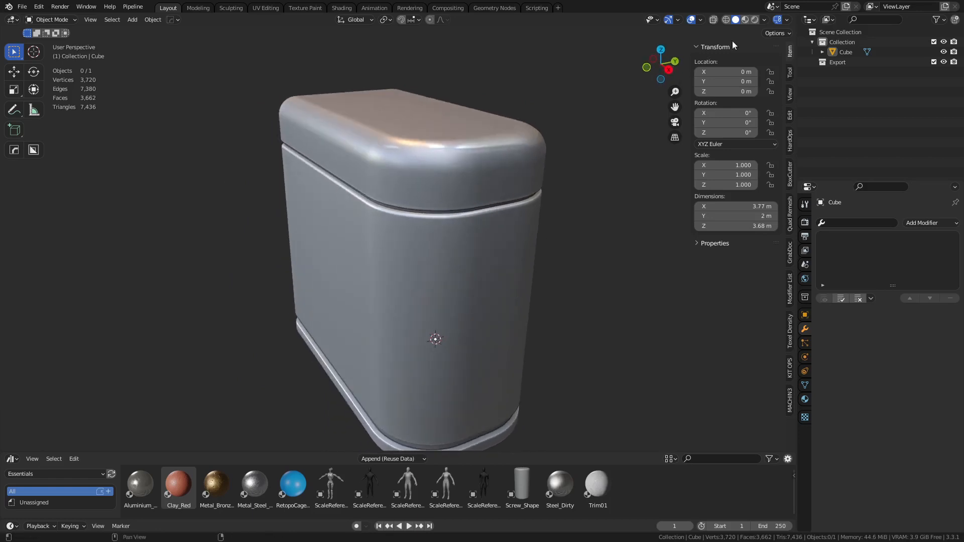
click(764, 20)
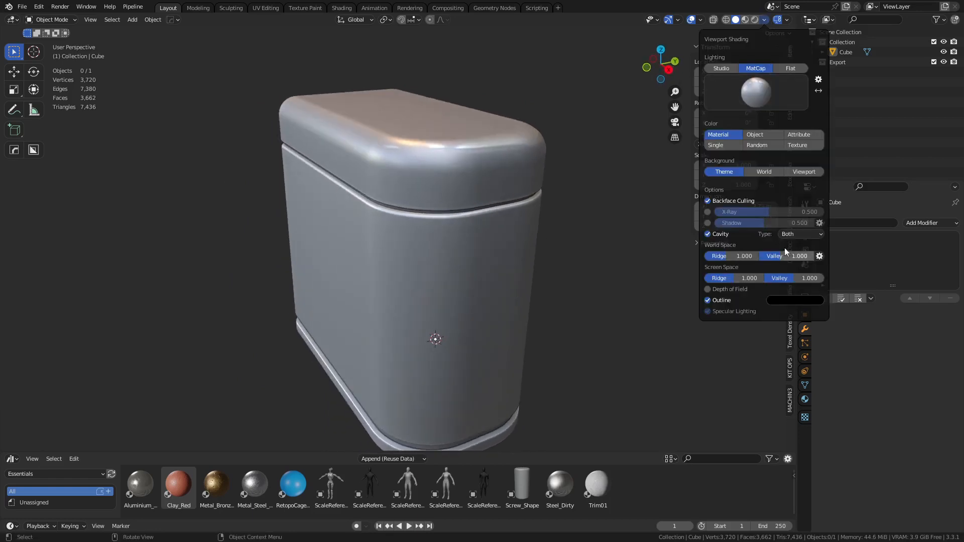
click(795, 234)
click(800, 246)
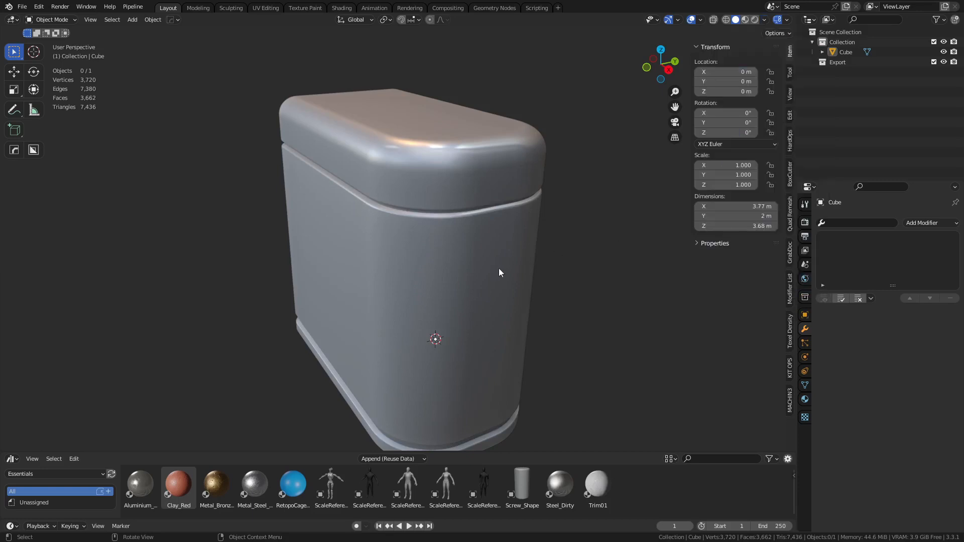
mouse_move(499, 271)
middle_down()
mouse_move(477, 256)
mouse_move(534, 250)
mouse_move(484, 242)
mouse_move(488, 199)
mouse_move(516, 190)
mouse_move(535, 198)
mouse_move(531, 240)
mouse_move(492, 252)
middle_up()
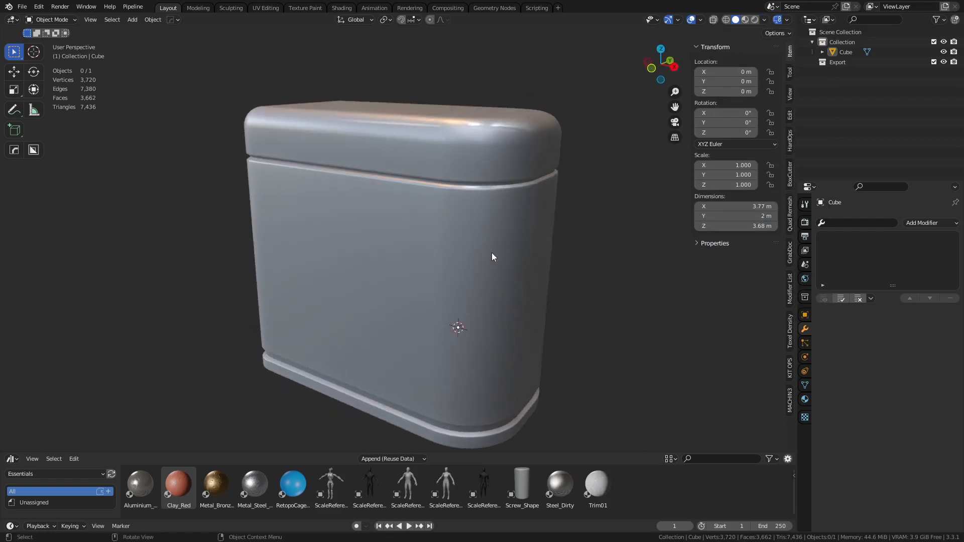
- Add a Weighted Normal modifier to the container through HardOps, with weight 100 and Keep Sharp off
click(492, 253)
key(q)
click(492, 253)
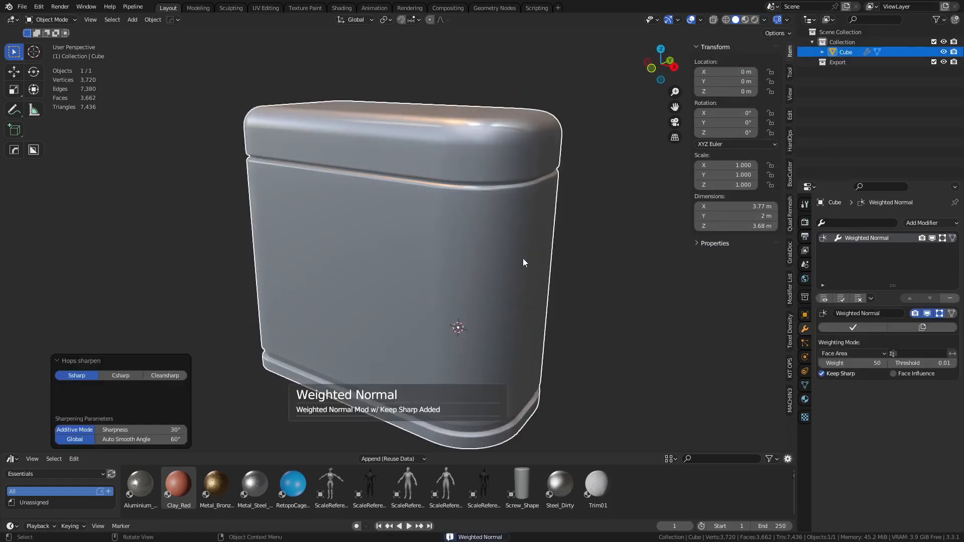
middle_drag(605, 276, 548, 253)
click(577, 261)
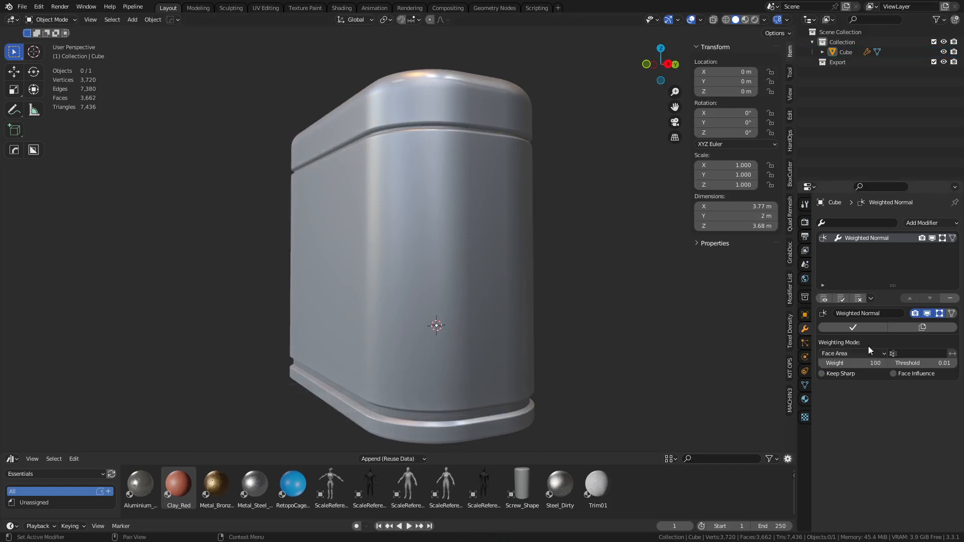
- Examine the container's shading and wireframe around the rounded corner and the lid groove
middle_drag(506, 259, 469, 261)
scroll(464, 254, up, 2)
key(shift+z)
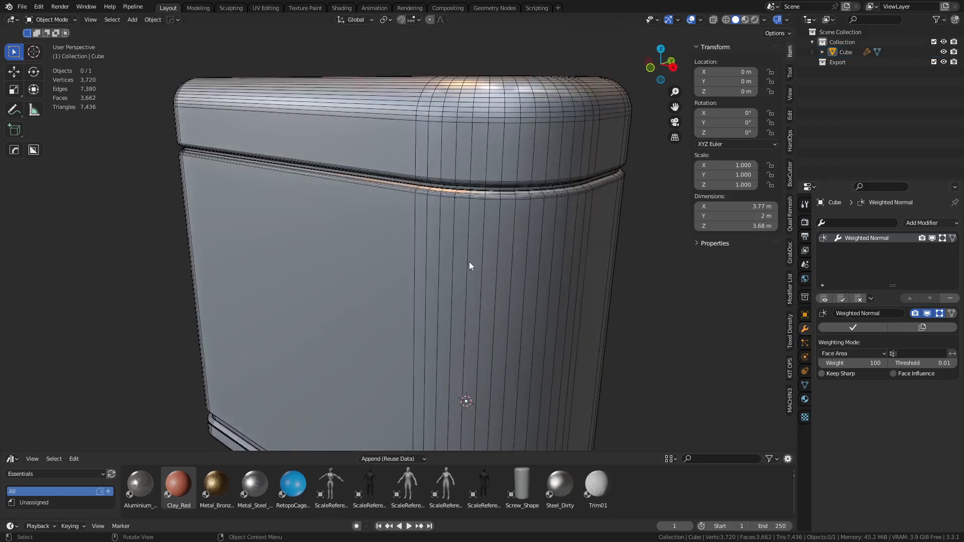
click(469, 262)
key(shift+z)
scroll(470, 263, down, 4)
click(521, 323)
middle_drag(524, 324, 570, 310)
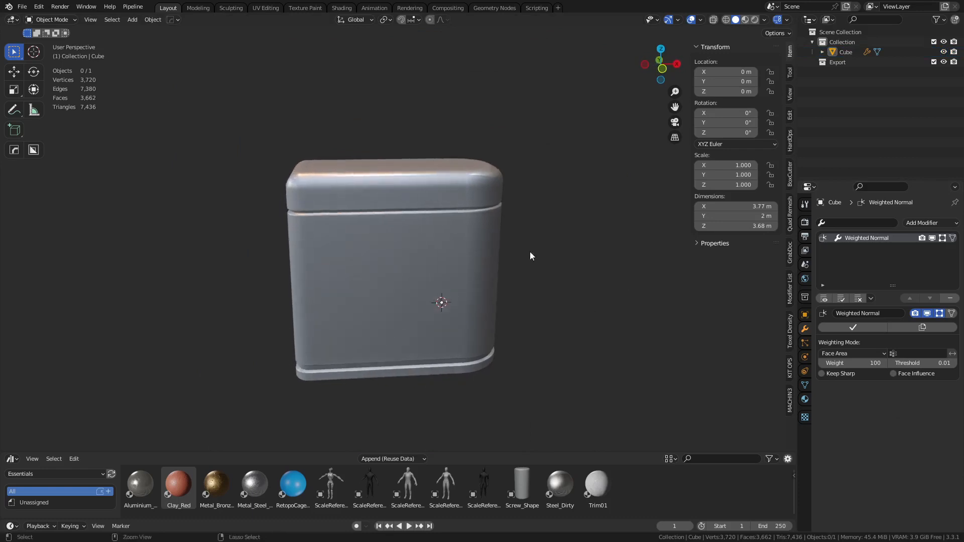
- Extrude the container's top face scaled to 0.941 and lower it about 0.091 m along Z to form a recess
middle_drag(530, 256, 459, 292)
scroll(414, 294, up, 2)
click(419, 281)
key(Tab)
click(430, 186)
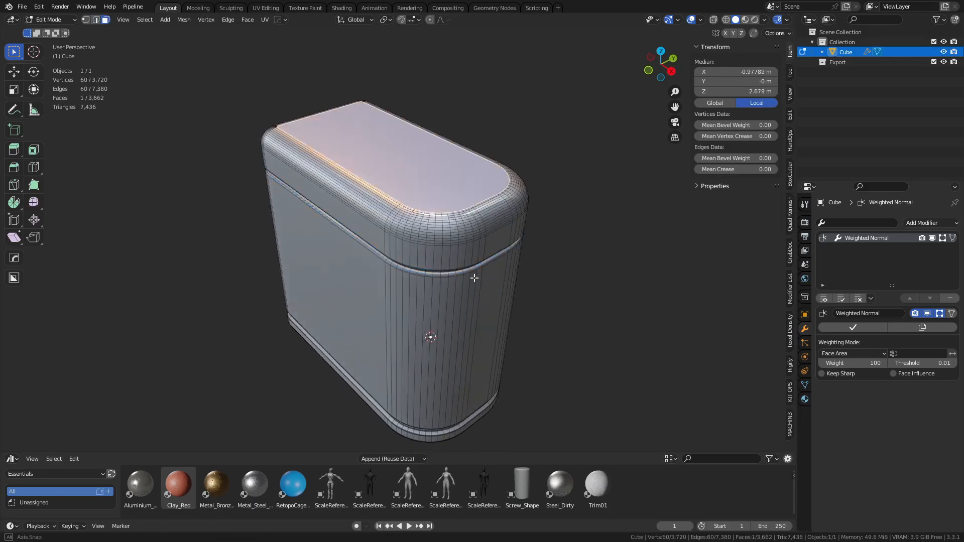
middle_drag(532, 326, 545, 345)
scroll(549, 346, up, 2)
key(e)
key(s)
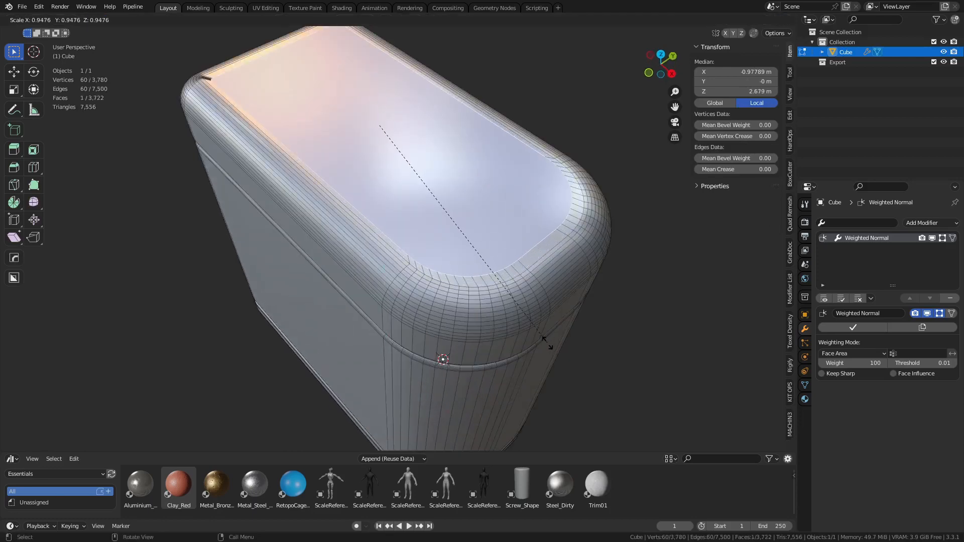
click(547, 344)
key(g)
key(z)
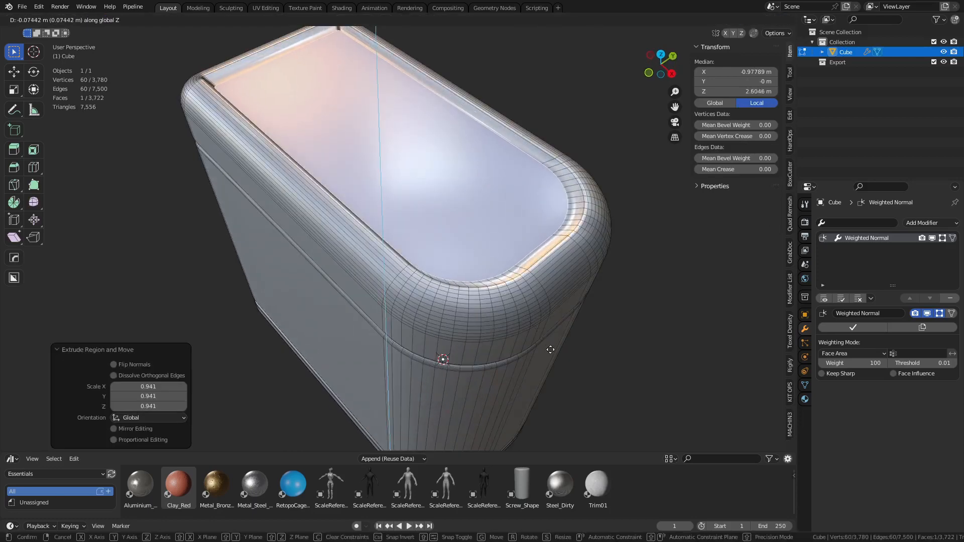
click(550, 350)
- Bevel the lower edge loop of the top recess about 0.0106 m wide with 4 segments
middle_drag(378, 255, 410, 271)
shift+middle_drag(281, 206, 414, 239)
scroll(414, 239, up, 3)
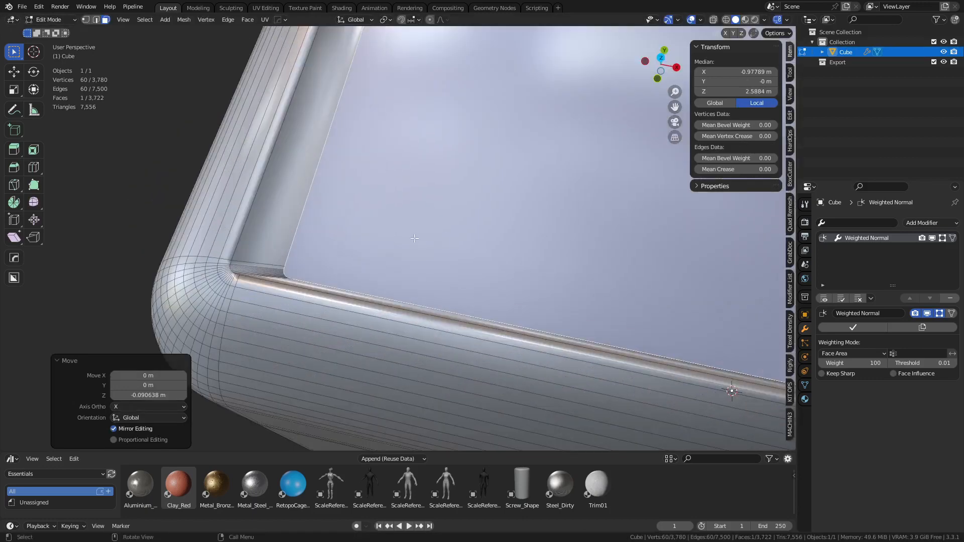
key(2)
key(ctrl+b)
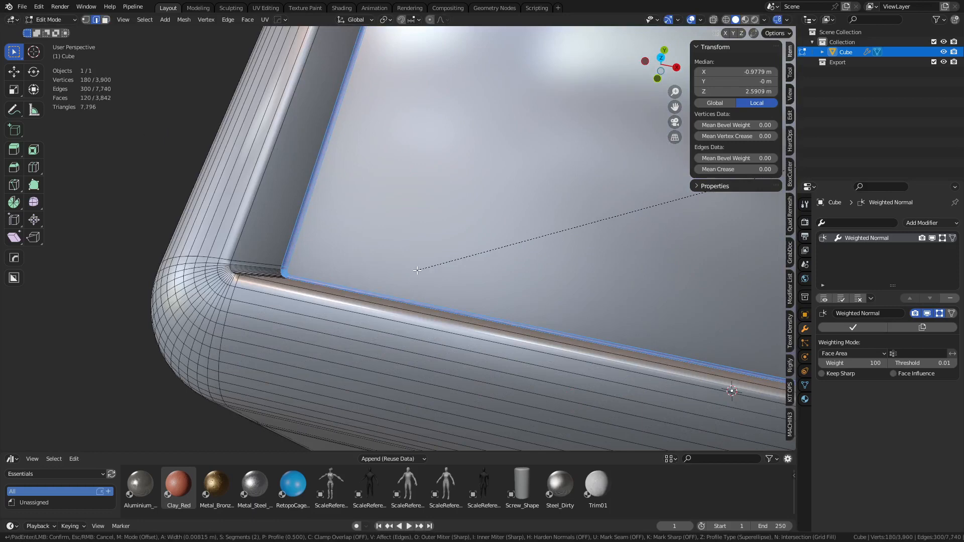
right_click(420, 270)
shift+middle_drag(320, 245, 367, 252)
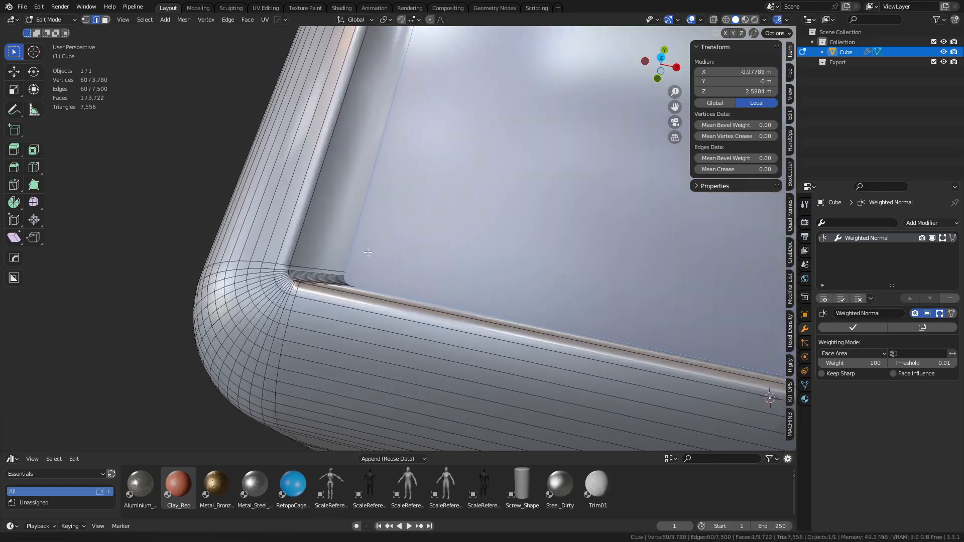
scroll(367, 252, up, 3)
key(ctrl+b)
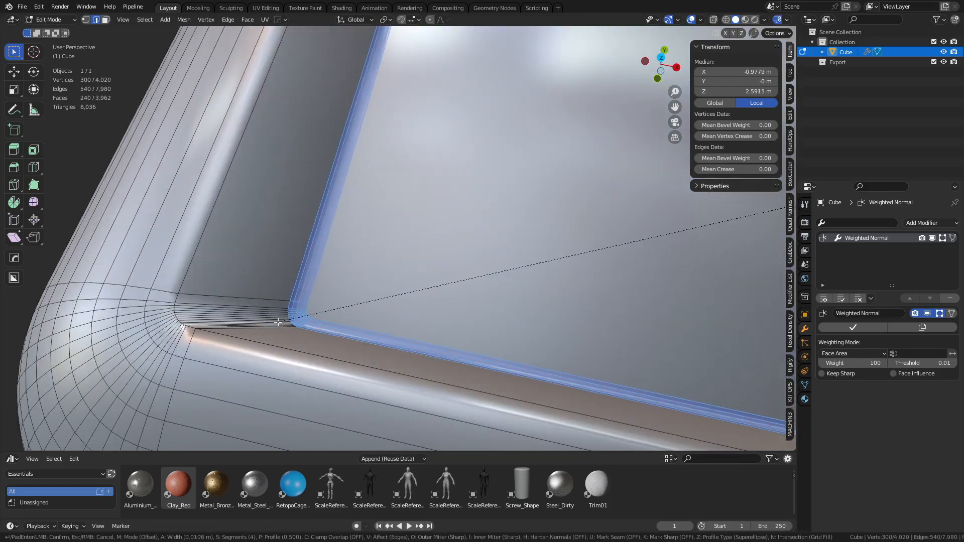
click(281, 321)
- Bevel the upper rim loop of the top recess about 0.0111 m wide with 4 segments and return to Object Mode
double_click(210, 233)
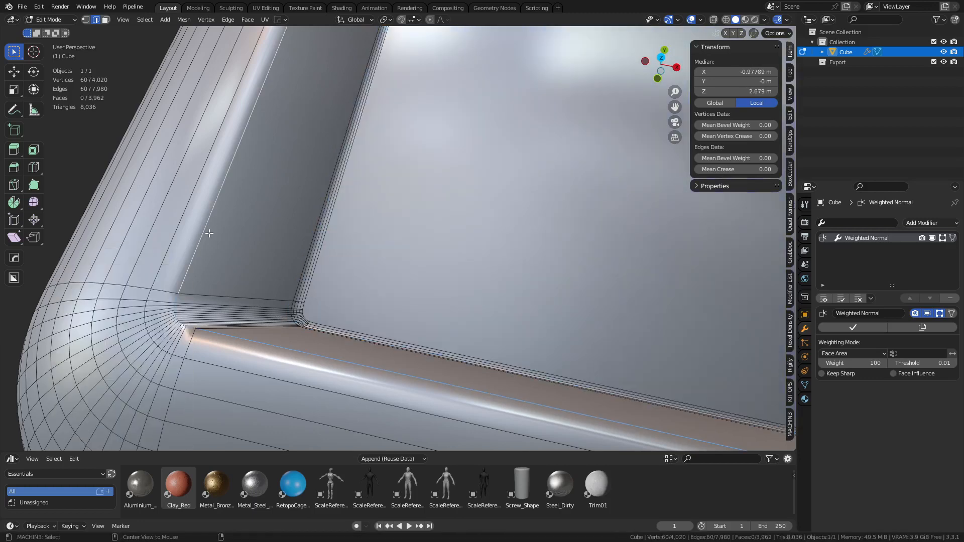
key(ctrl+b)
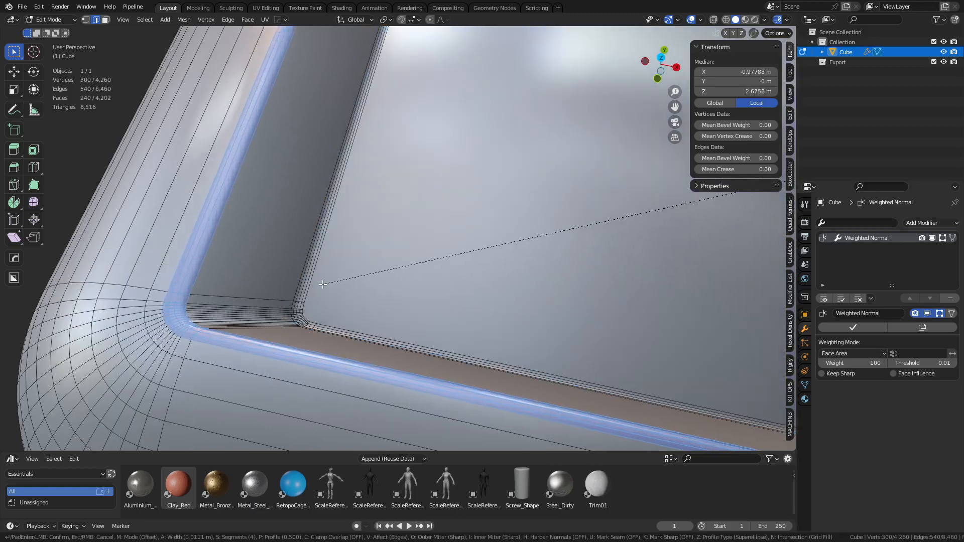
click(323, 285)
key(ctrl+Tab)
click(296, 286)
scroll(381, 296, down, 8)
middle_drag(381, 297, 464, 274)
click(294, 280)
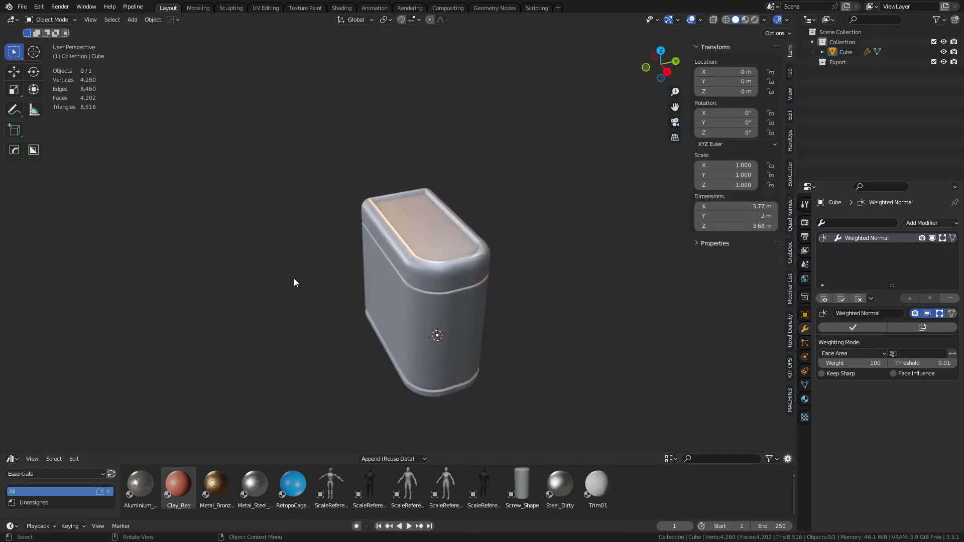
scroll(384, 324, up, 4)
middle_drag(384, 324, 354, 311)
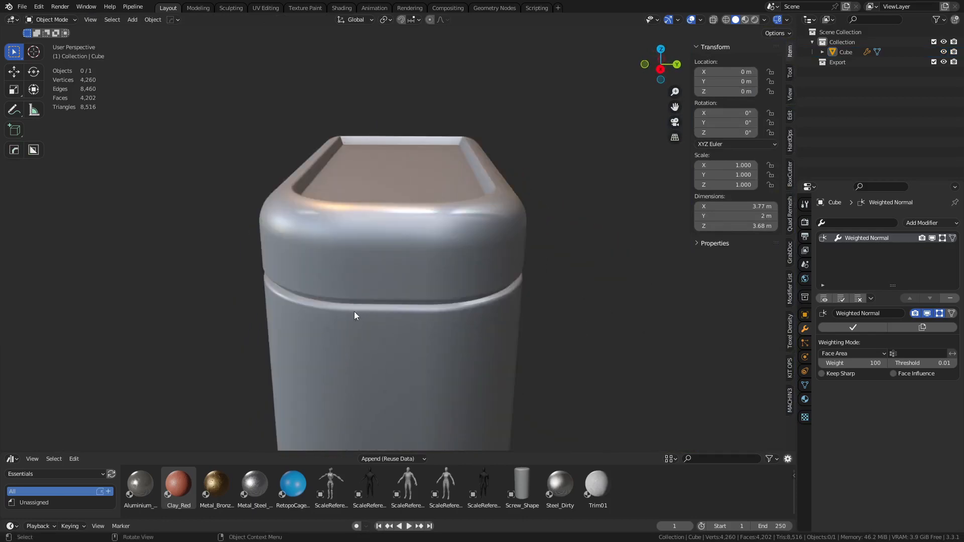
- In Edit Mode, extrude the container's underside face in place and scale it to 0.990
key(shift+w)
middle_drag(436, 295, 342, 245)
scroll(342, 247, down, 4)
middle_drag(442, 342, 444, 184)
scroll(409, 218, up, 4)
shift+middle_drag(408, 234, 495, 326)
key(ctrl+Tab)
click(462, 273)
click(433, 282)
scroll(528, 347, up, 5)
key(s)
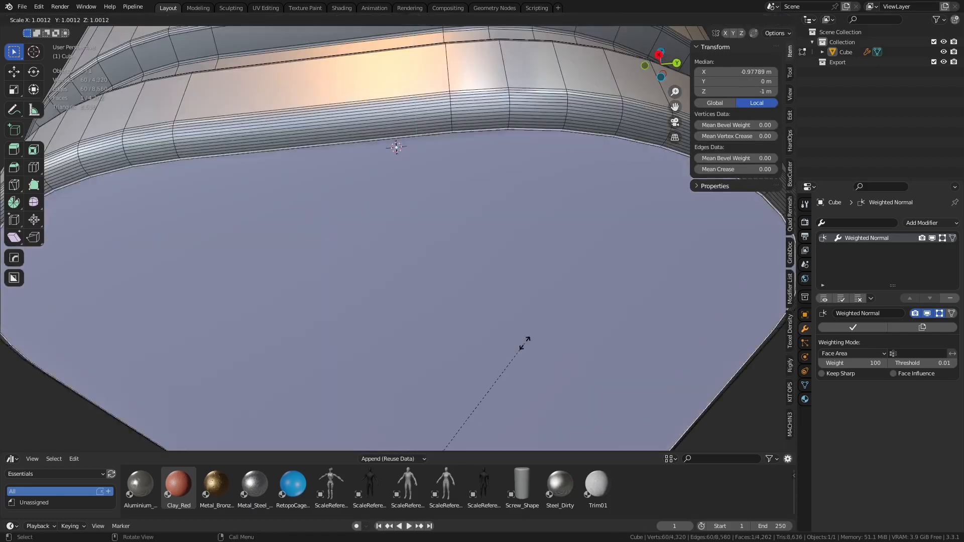
click(539, 318)
- Add two evenly spaced vertical loop cuts across the wide flat strip at the container's rounded end
middle_drag(531, 321, 466, 280)
middle_drag(447, 245, 457, 301)
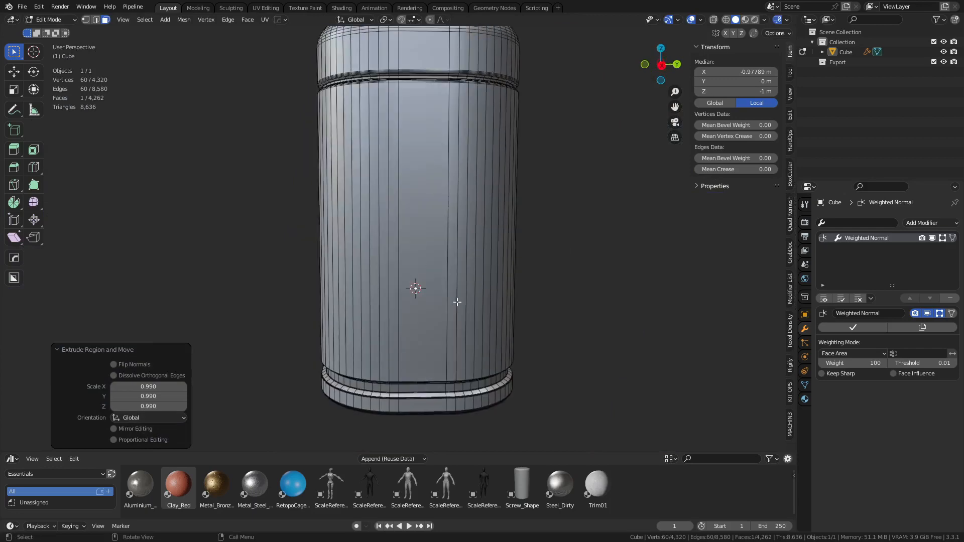
scroll(423, 388, up, 1)
click(423, 388)
right_click(423, 388)
- Add three evenly spaced vertical loop cuts to each long side of the container and return to Object Mode
middle_drag(252, 211, 361, 241)
click(346, 179)
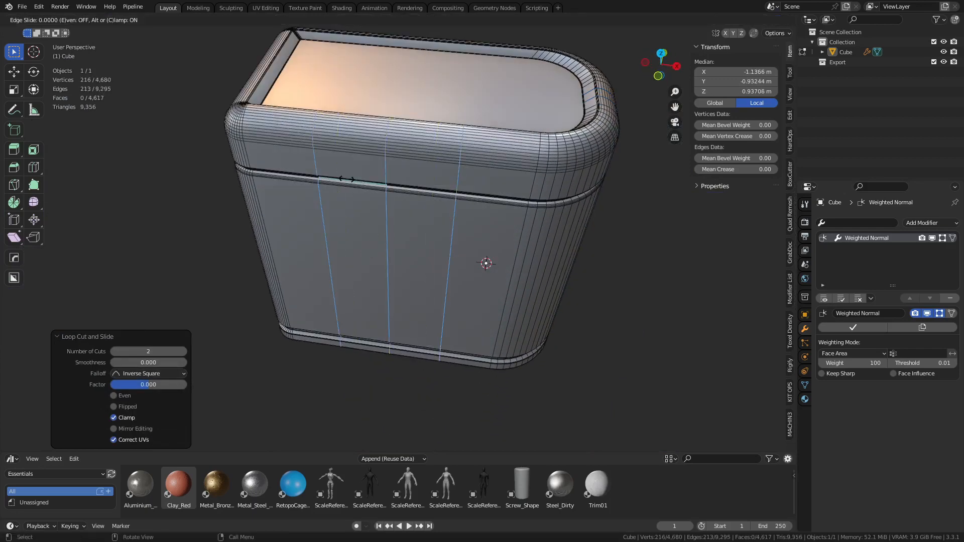
right_click(347, 178)
middle_drag(347, 179, 390, 185)
key(ctrl+r)
scroll(389, 186, up, 1)
click(390, 186)
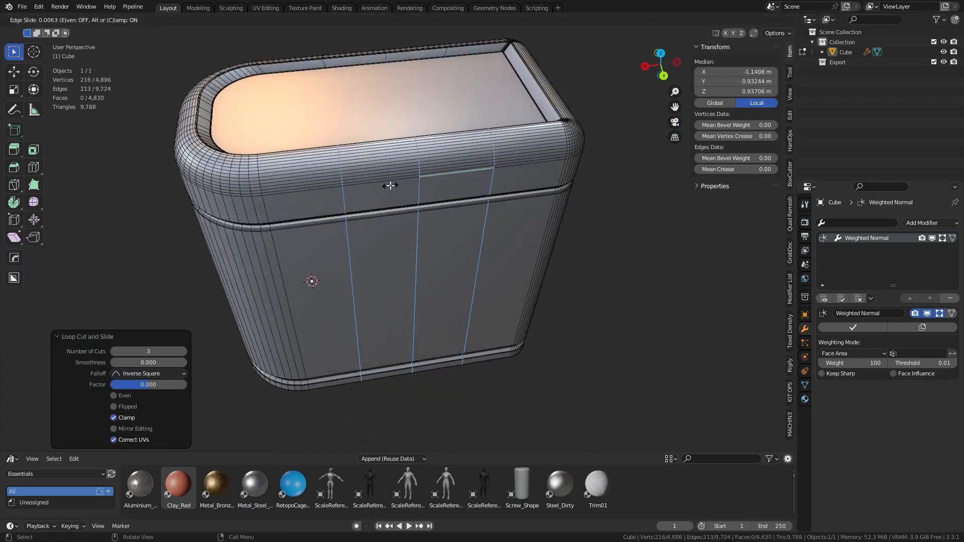
right_click(390, 185)
key(ctrl+Tab)
click(452, 280)
click(628, 294)
- Select the container and rename the object MidPoly
middle_drag(628, 294, 483, 222)
key(shift+z)
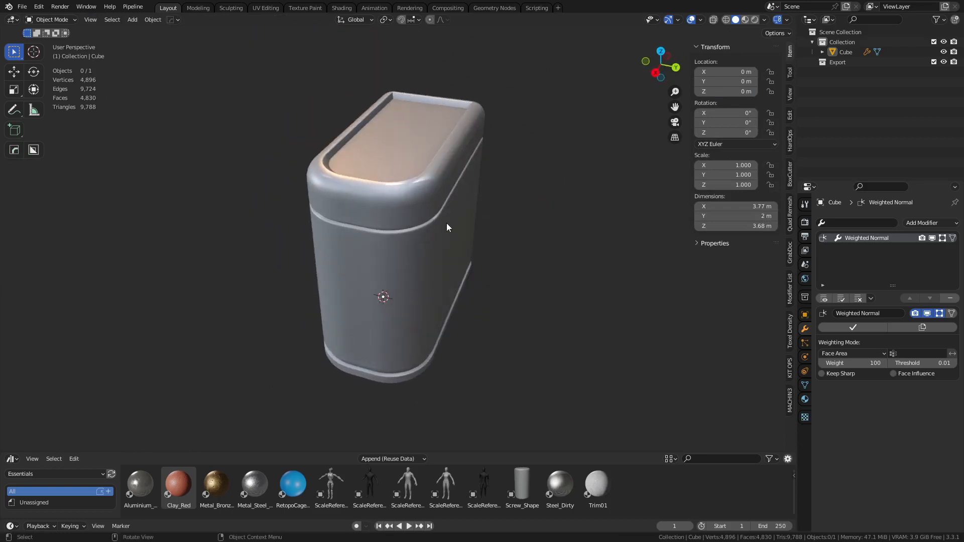
click(399, 207)
scroll(436, 213, up, 2)
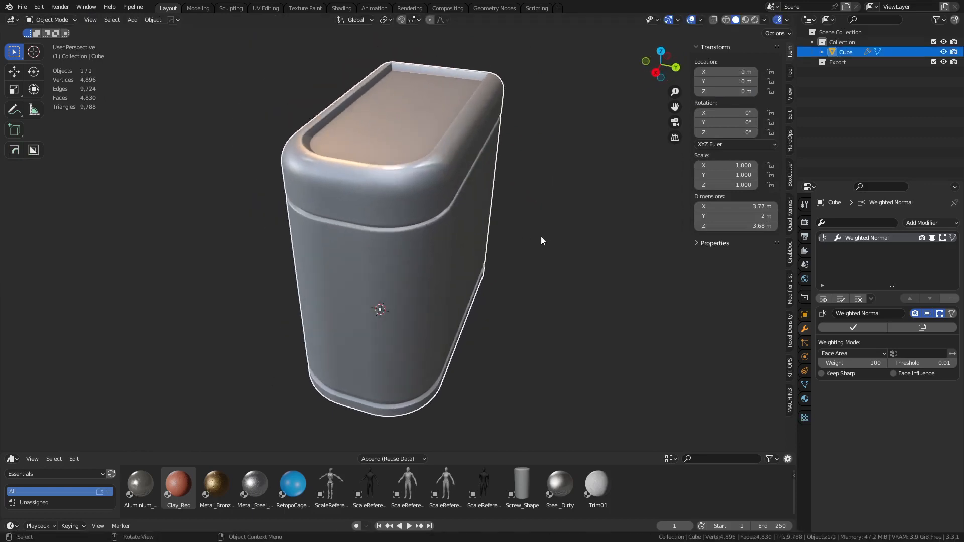
middle_drag(542, 258, 547, 233)
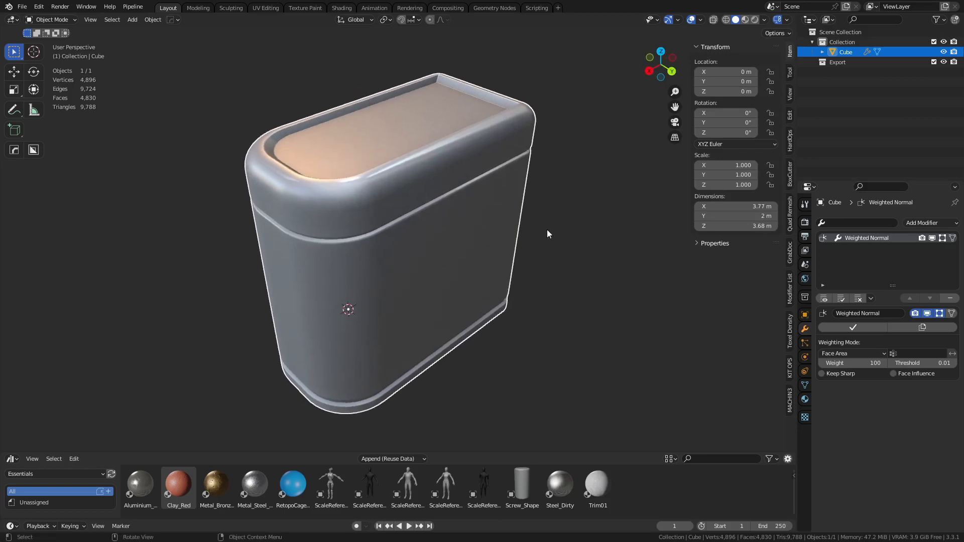
double_click(841, 54)
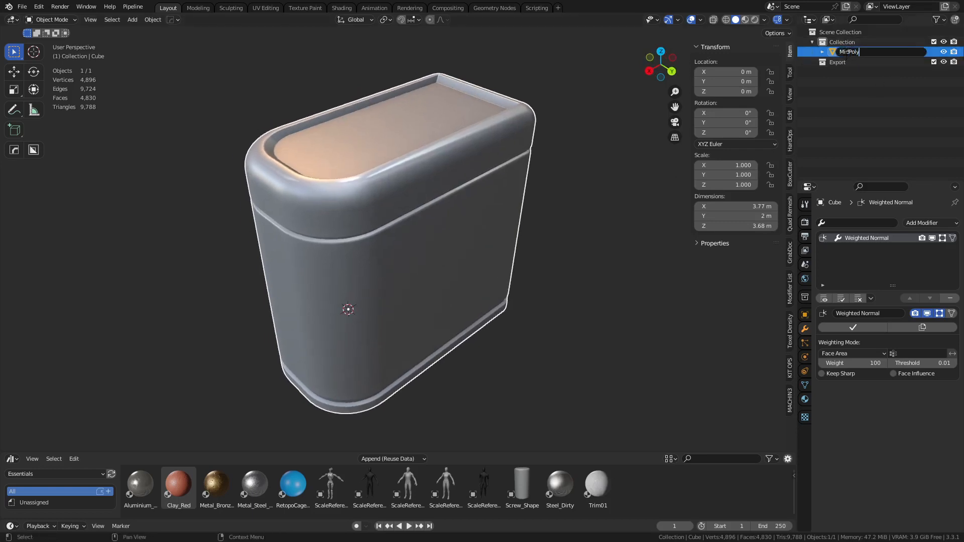
click(943, 52)
click(943, 52)
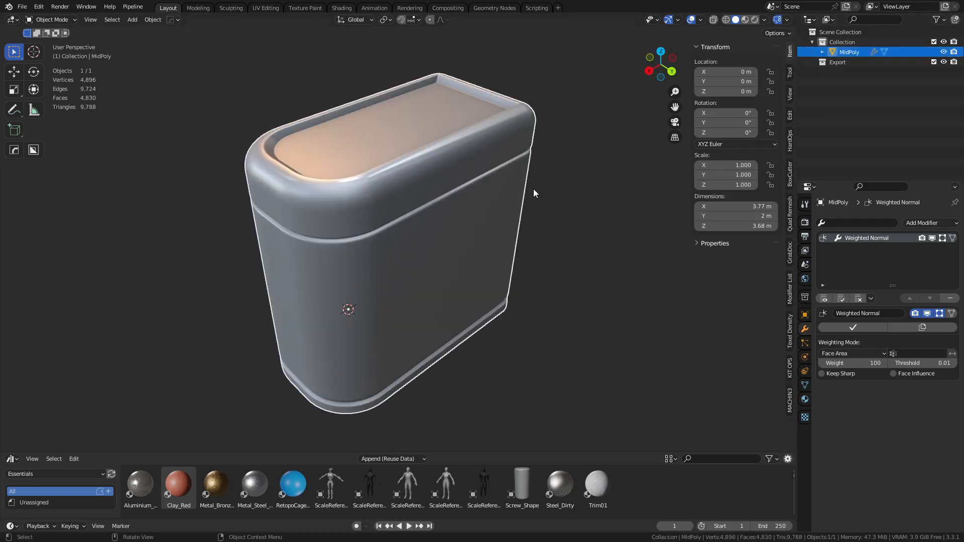
- Duplicate MidPoly in place and rename the copy LowPoly
key(shift+d)
right_click(516, 168)
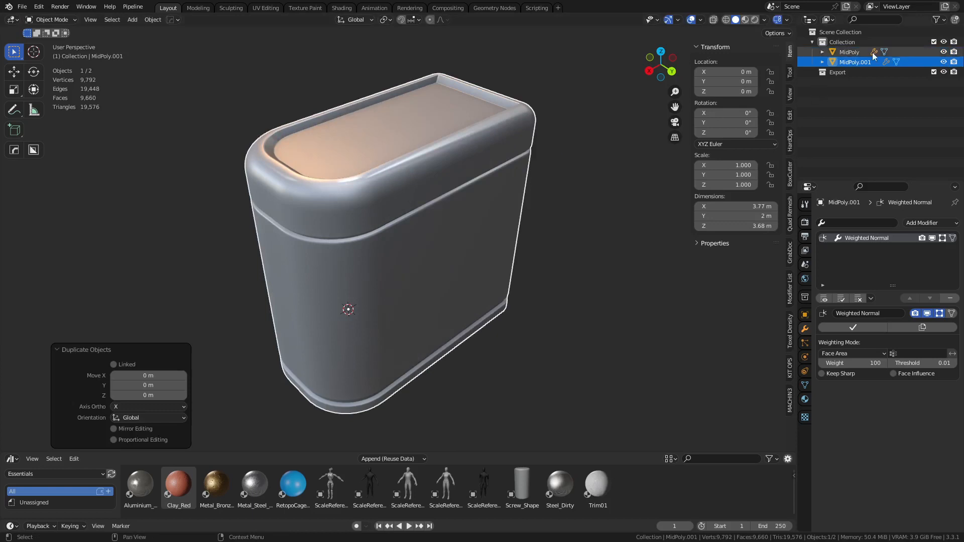
double_click(860, 62)
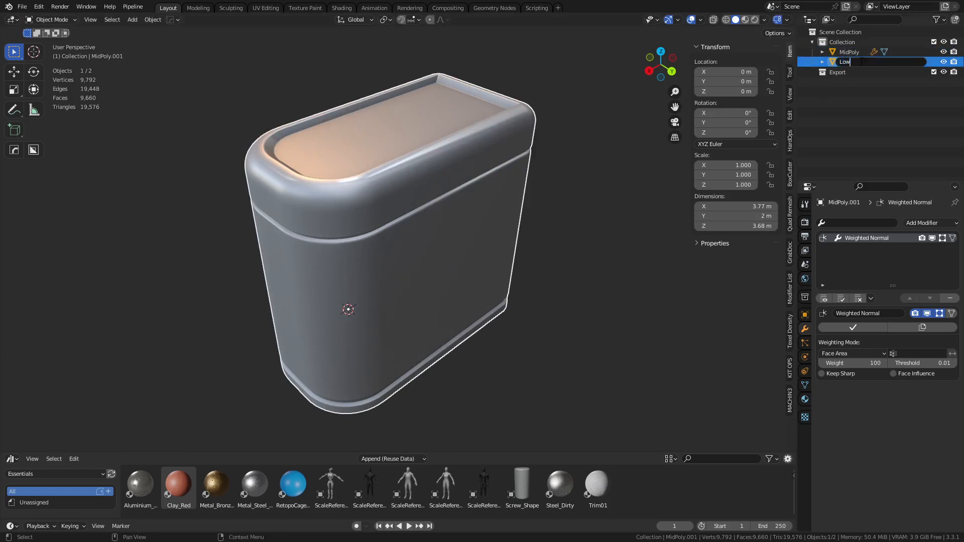
text(LowPoly)
key(Return)
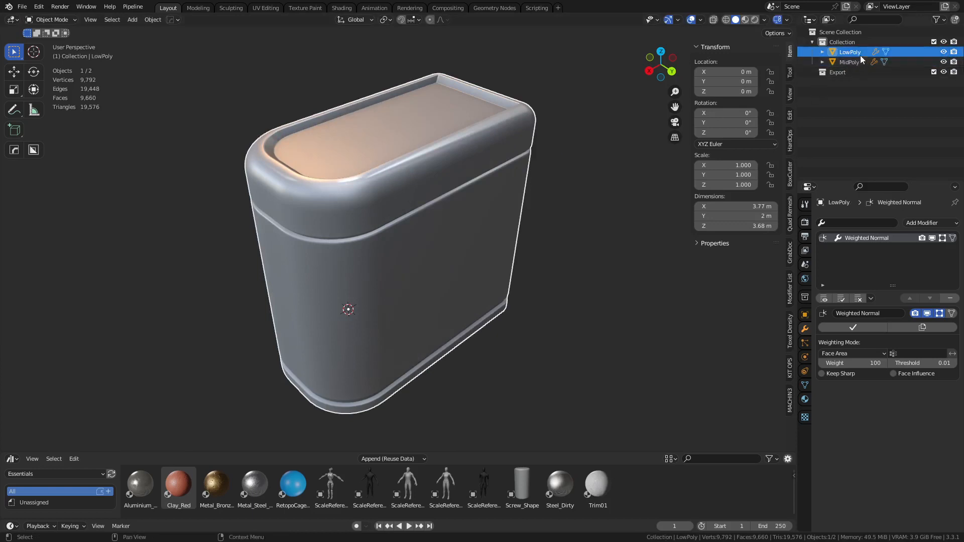
- Hide MidPoly and open LowPoly in Edit Mode
click(943, 62)
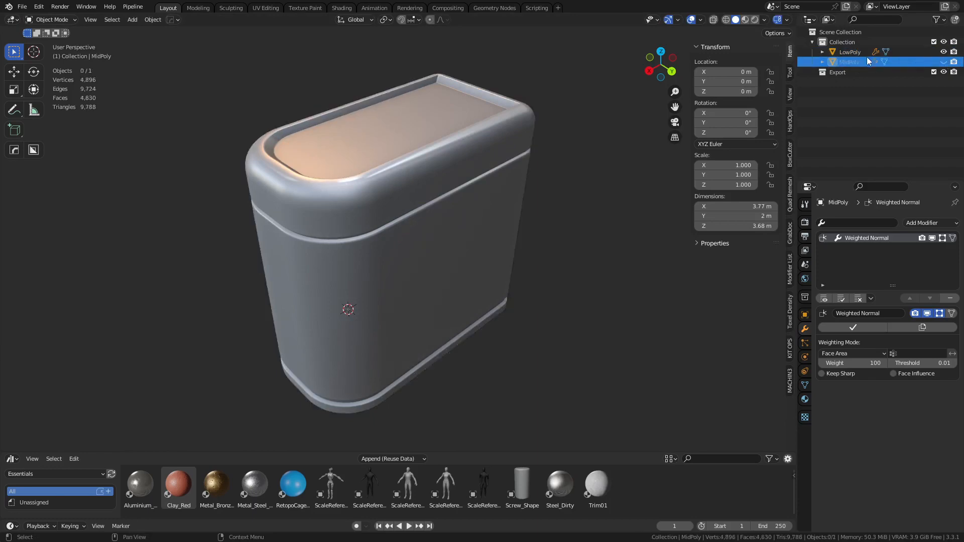
click(867, 54)
key(Tab)
scroll(514, 216, up, 3)
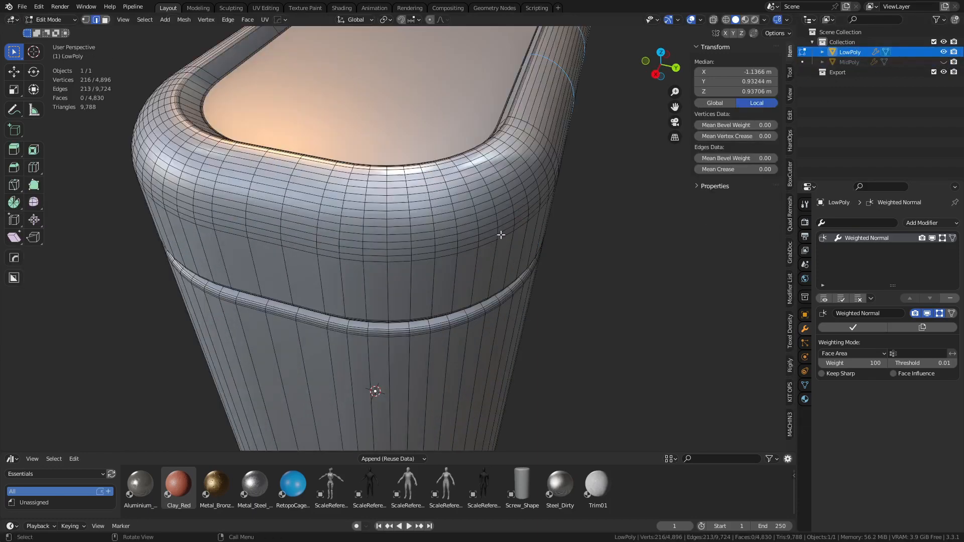
middle_drag(502, 234, 478, 153)
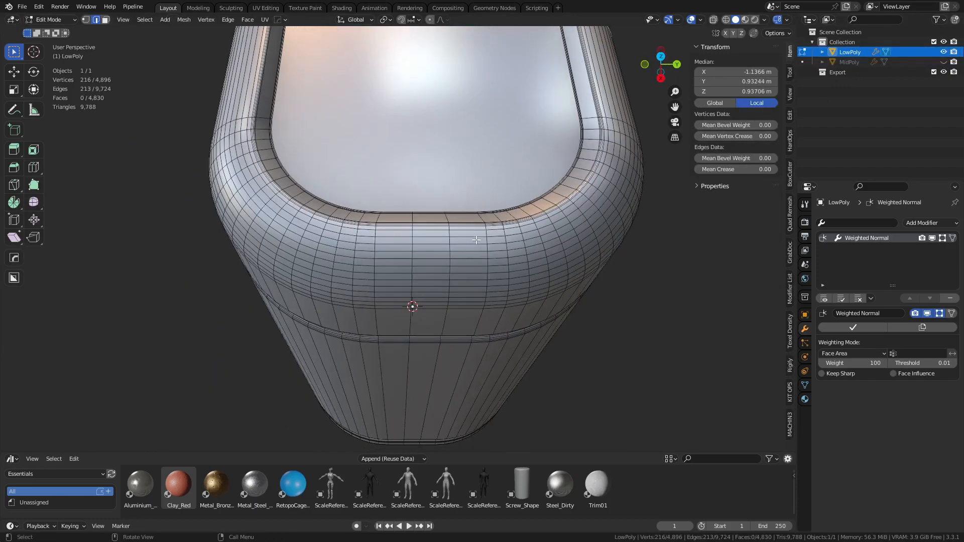
- Dissolve the two vertical edge loops beside each other at the middle of LowPoly's broadly rounded narrow end
scroll(475, 240, down, 1)
alt+click(410, 302)
alt+shift+click(430, 298)
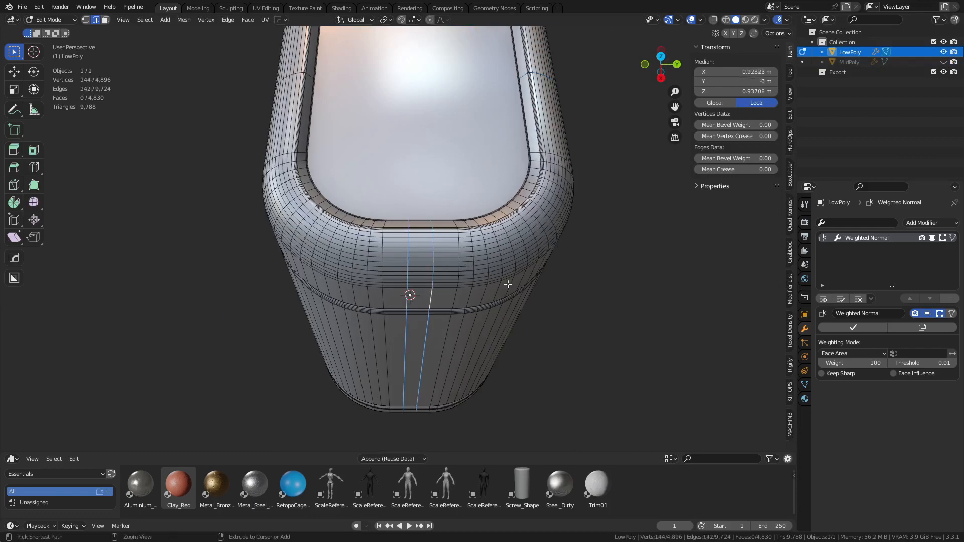
middle_drag(436, 231, 402, 156)
key(ctrl+x)
middle_drag(467, 135, 467, 257)
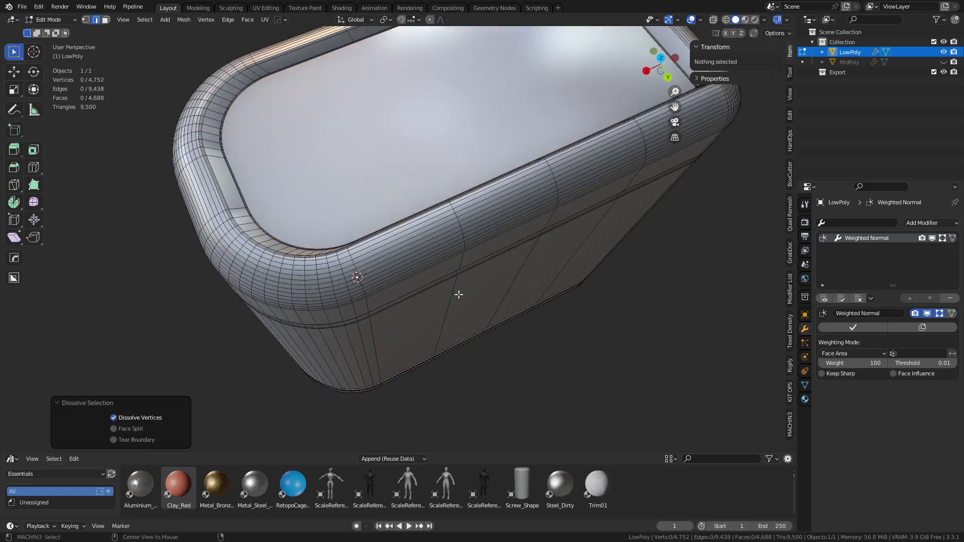
- Dissolve the three vertical edge loops spaced along the first long side of LowPoly
alt+click(458, 295)
alt+shift+click(505, 276)
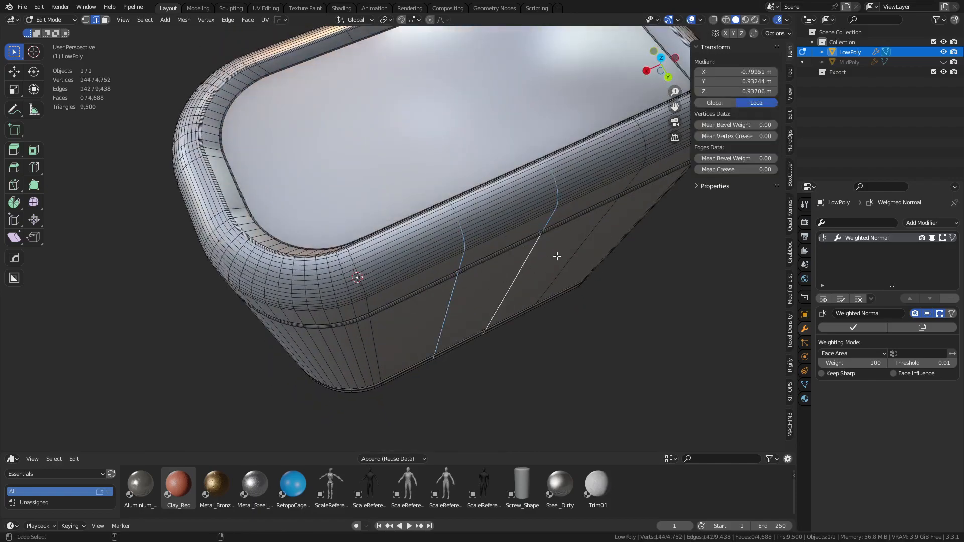
alt+shift+click(555, 256)
middle_drag(555, 256, 360, 288)
key(ctrl+x)
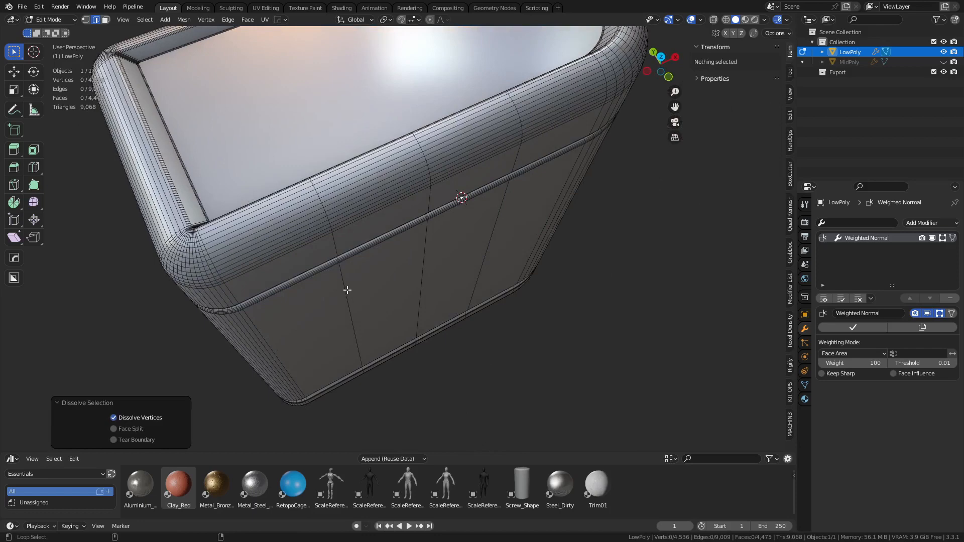
- Dissolve the three vertical edge loops spaced along the opposite long side of LowPoly
alt+click(347, 290)
alt+shift+click(426, 249)
alt+shift+click(490, 241)
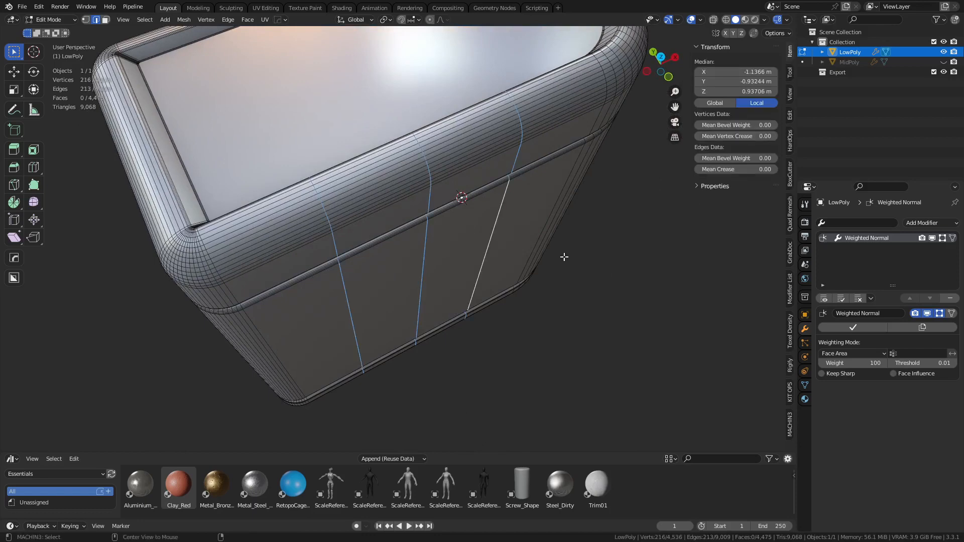
middle_drag(563, 256, 396, 257)
key(ctrl+x)
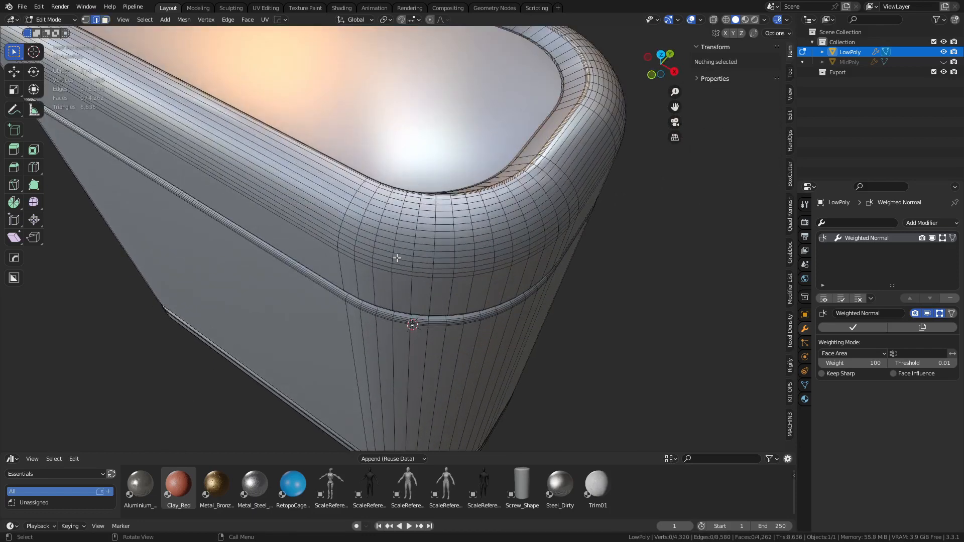
- Try selecting the edge ring around the upper rim and extending it into full vertical loops, and undo the extension
click(394, 255)
key(alt+r)
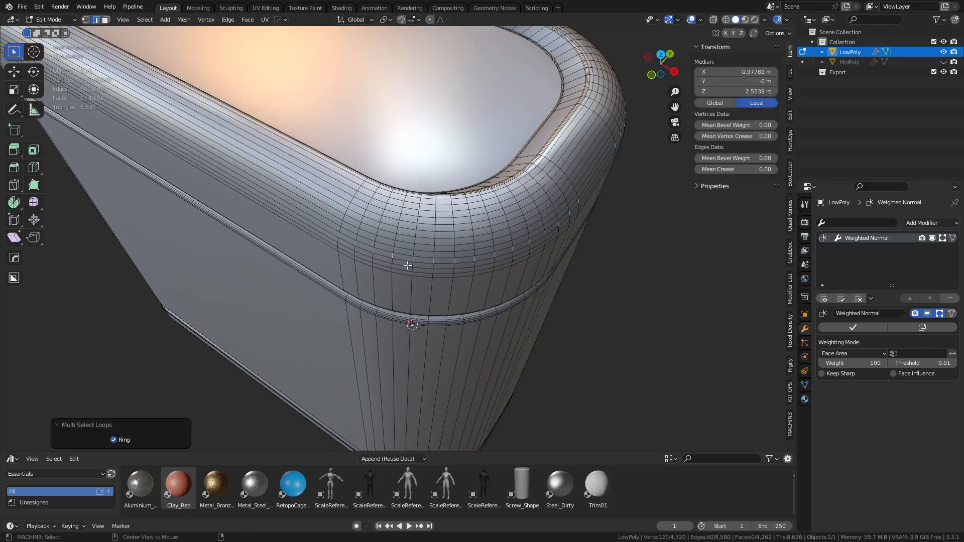
click(137, 21)
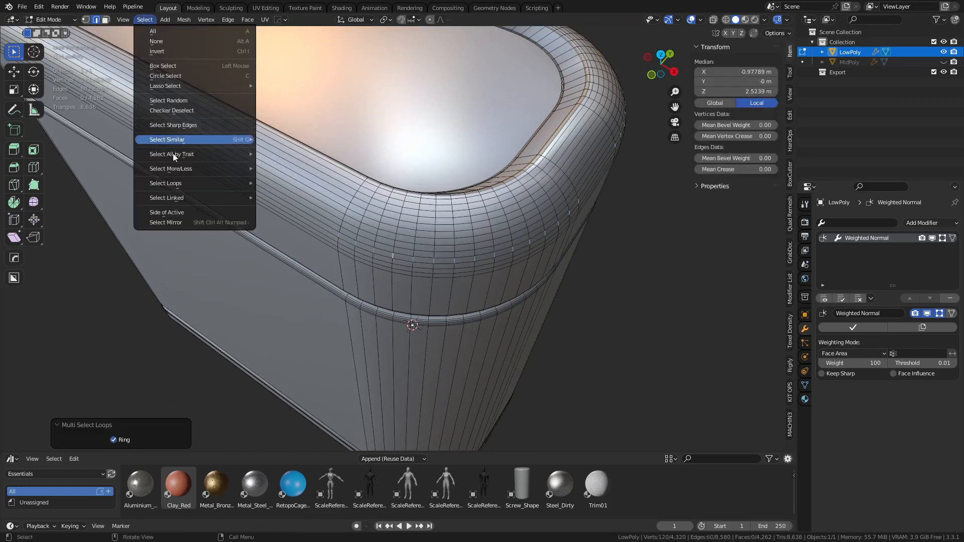
mouse_move(185, 183)
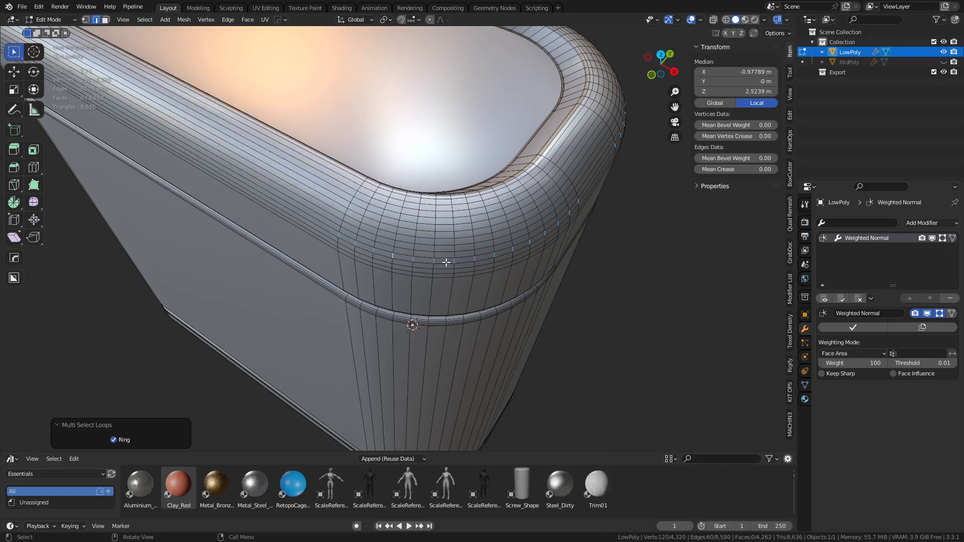
middle_drag(445, 263, 464, 235)
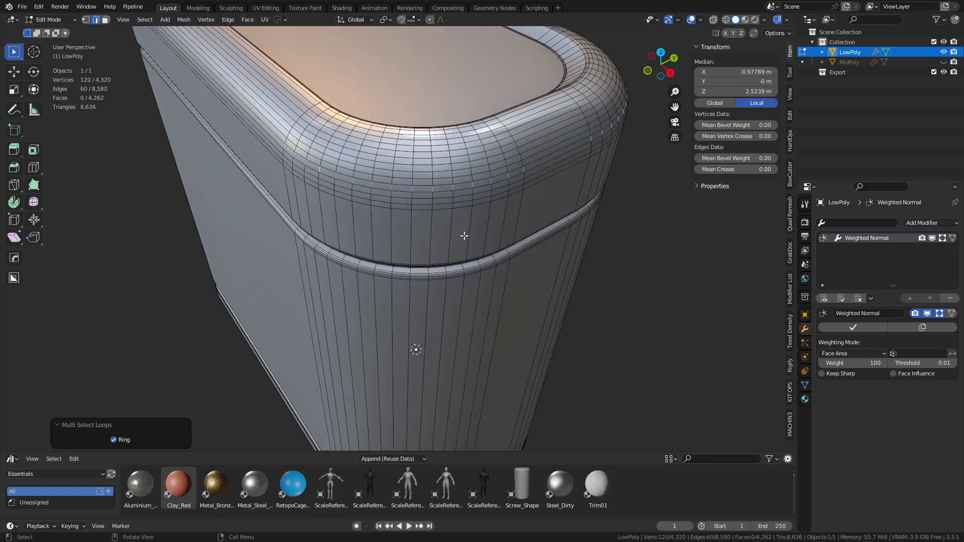
alt+click(469, 248)
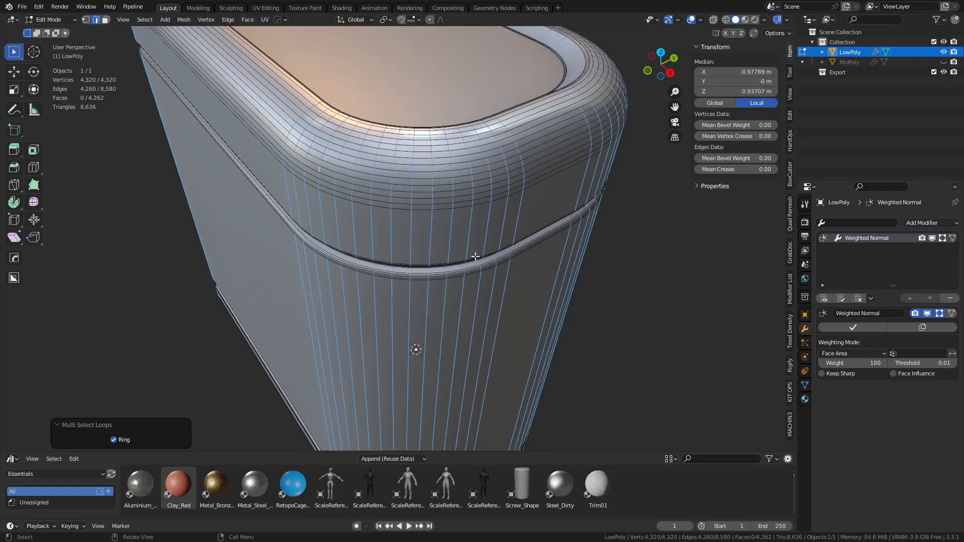
middle_drag(412, 200, 465, 253)
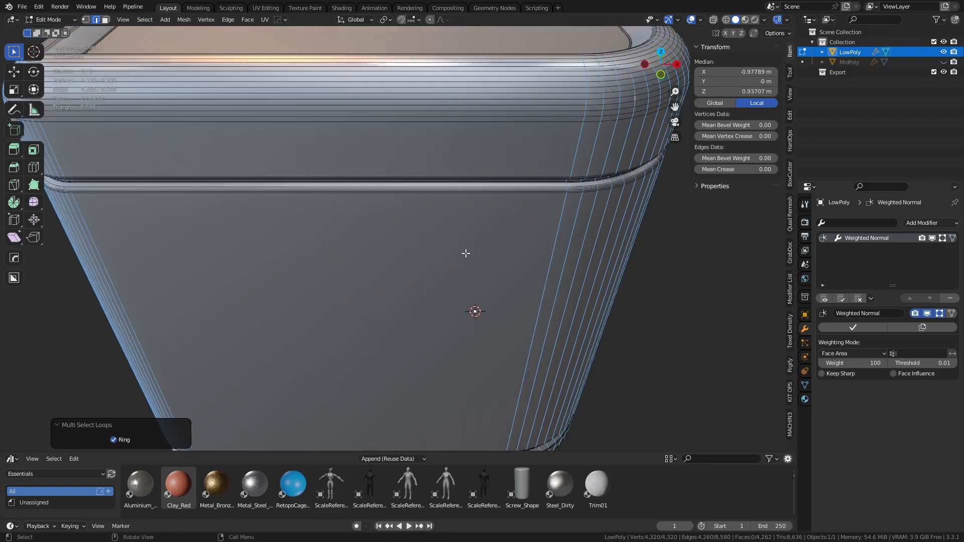
key(ctrl+z)
middle_drag(564, 233, 490, 311)
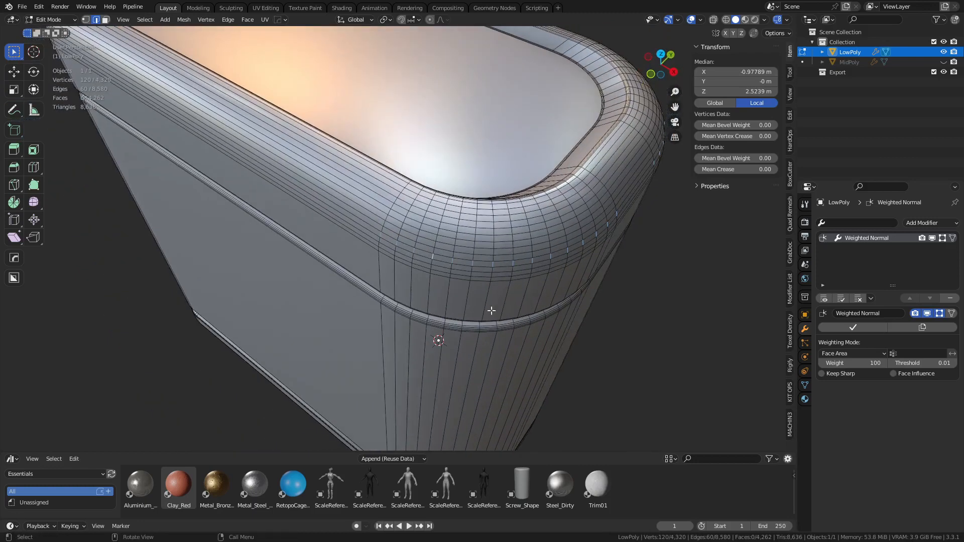
- Try reselecting the rim's edge ring with Multi Select Loops in Ring mode, thin it with Checker Deselect, and inspect the corners
click(452, 261)
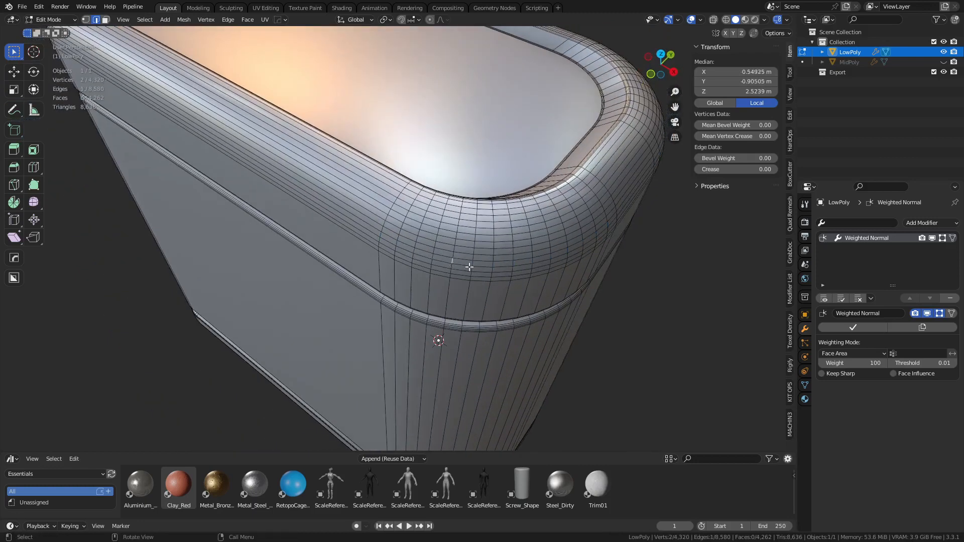
key(ctrl+alt+l)
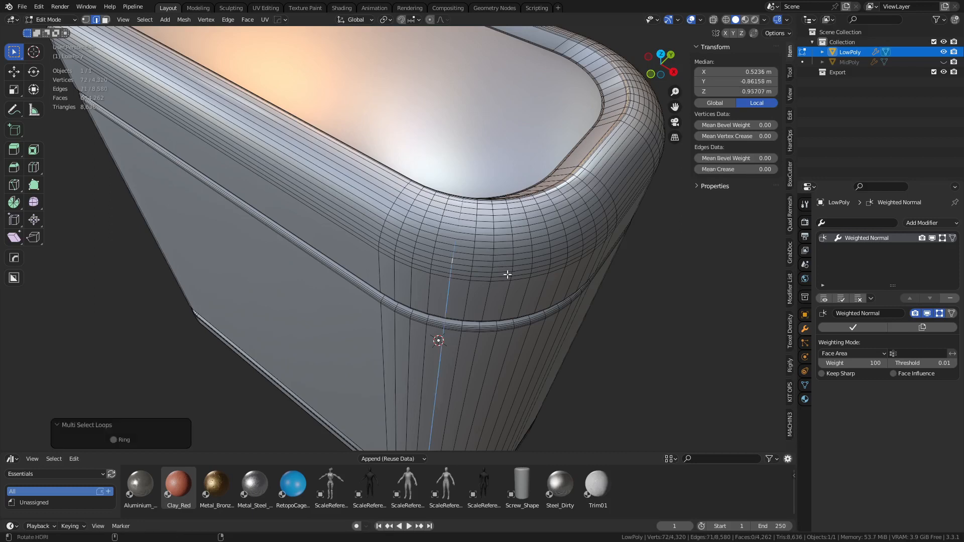
click(114, 439)
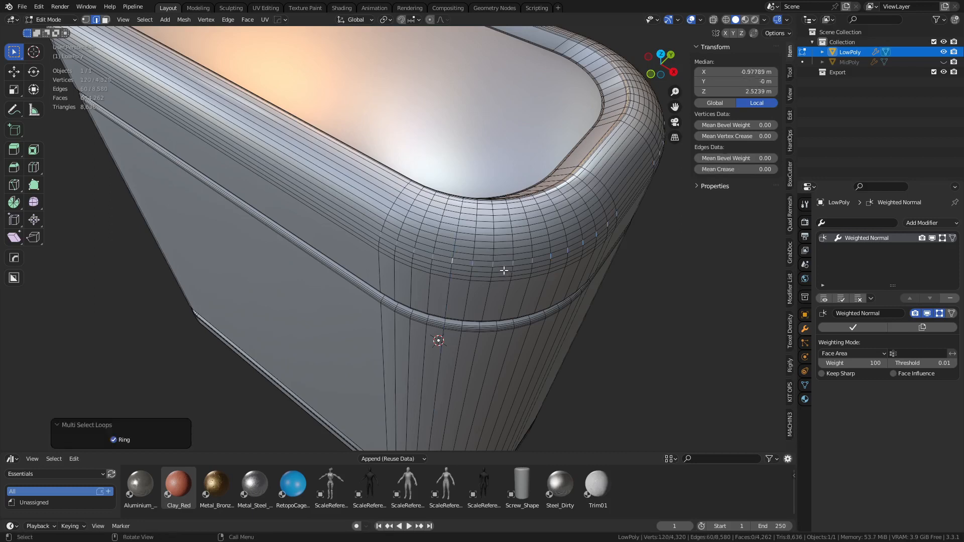
right_click(504, 270)
click(147, 23)
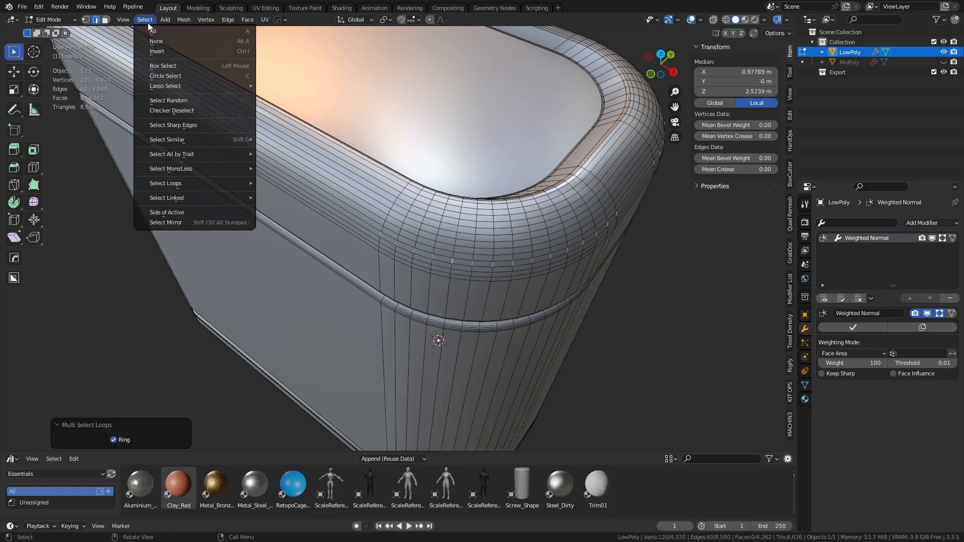
click(197, 109)
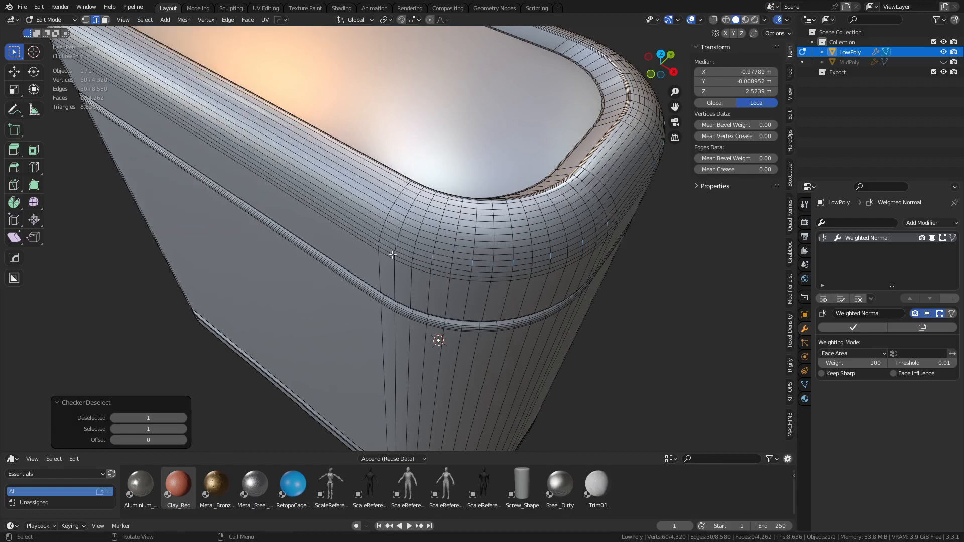
middle_drag(596, 284, 436, 204)
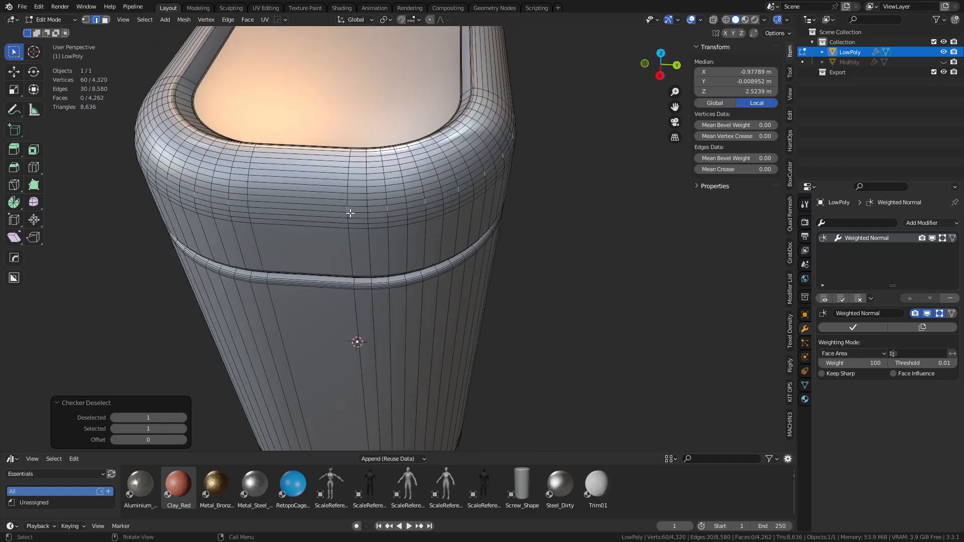
middle_drag(521, 167, 424, 205)
middle_drag(327, 261, 376, 256)
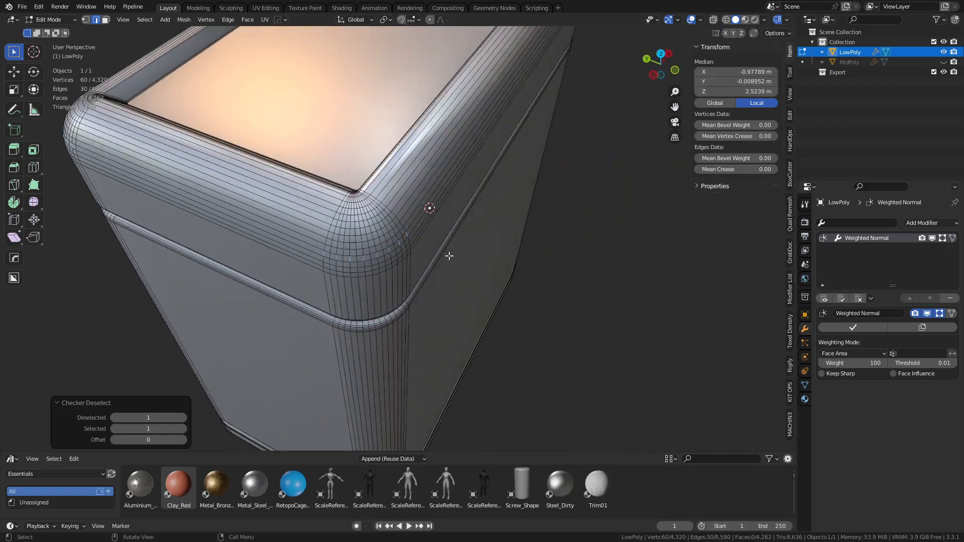
mouse_move(450, 256)
middle_down()
mouse_move(430, 257)
mouse_move(482, 252)
mouse_move(430, 258)
middle_up()
scroll(453, 254, up, 2)
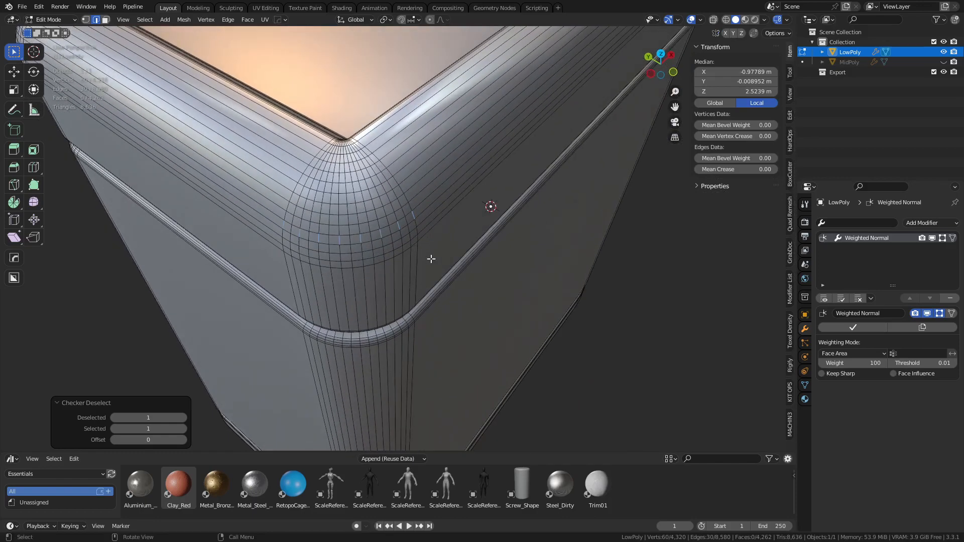
- Dissolve every other vertical edge loop around one tight-radius corner, choosing them with Circle Select, Checker Deselect and loop selection
click(283, 227)
scroll(426, 234, up, 8)
scroll(425, 236, down, 7)
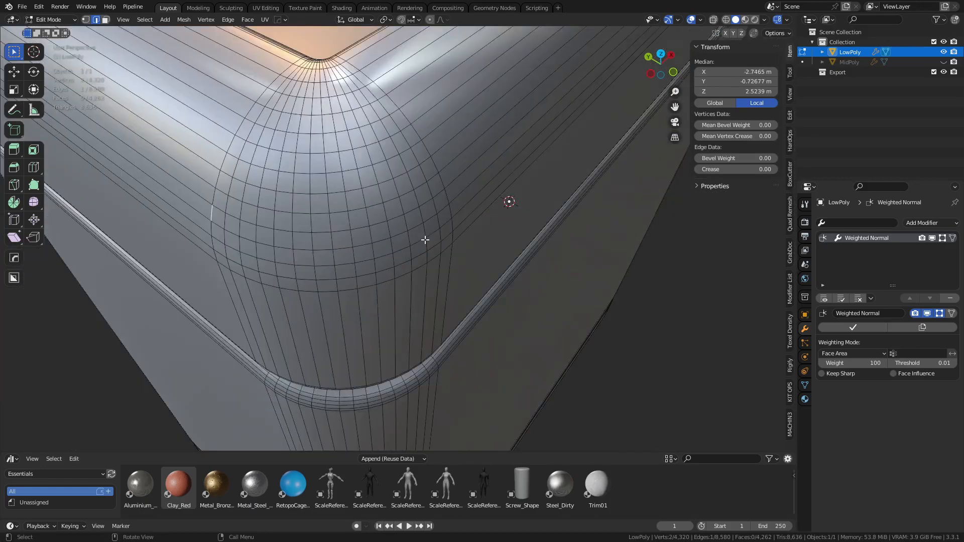
scroll(424, 236, up, 1)
key(c)
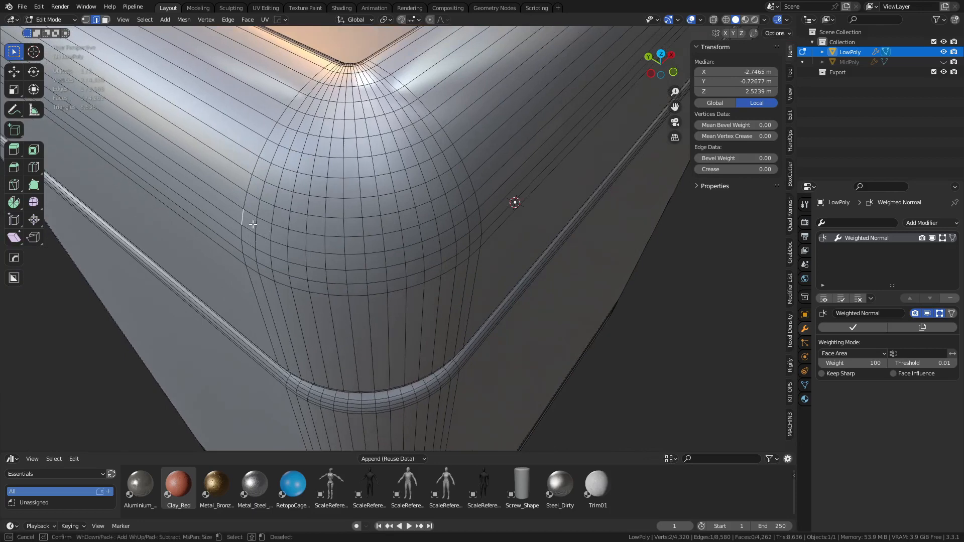
mouse_move(252, 224)
mouse_down()
mouse_move(279, 231)
mouse_move(264, 226)
mouse_up()
key(Escape)
key(alt+a)
key(c)
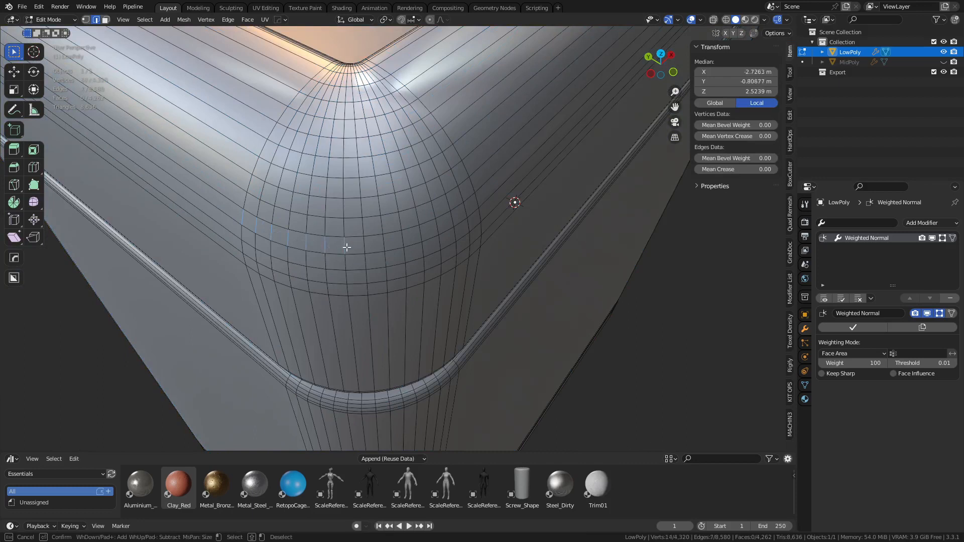
drag(403, 240, 443, 224)
key(Escape)
key(q)
mouse_move(505, 414)
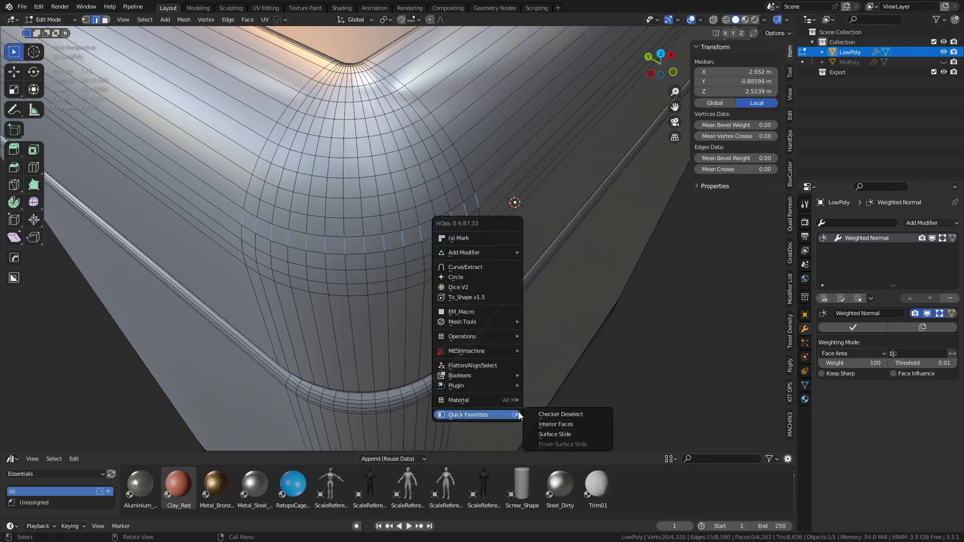
click(559, 414)
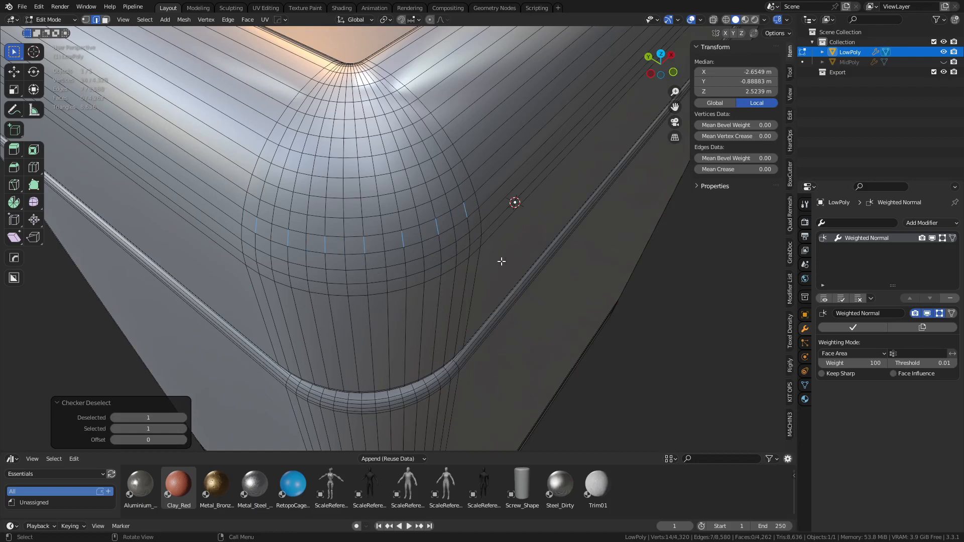
key(alt+l)
key(ctrl+x)
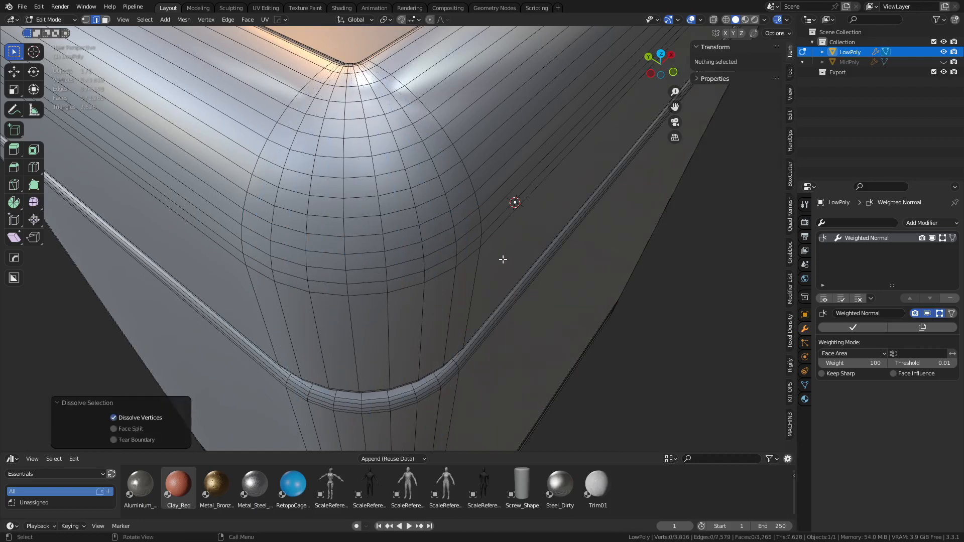
- Check the thinned corner in Object Mode and return to Edit Mode at the broadly rounded end
key(Tab)
scroll(439, 259, down, 4)
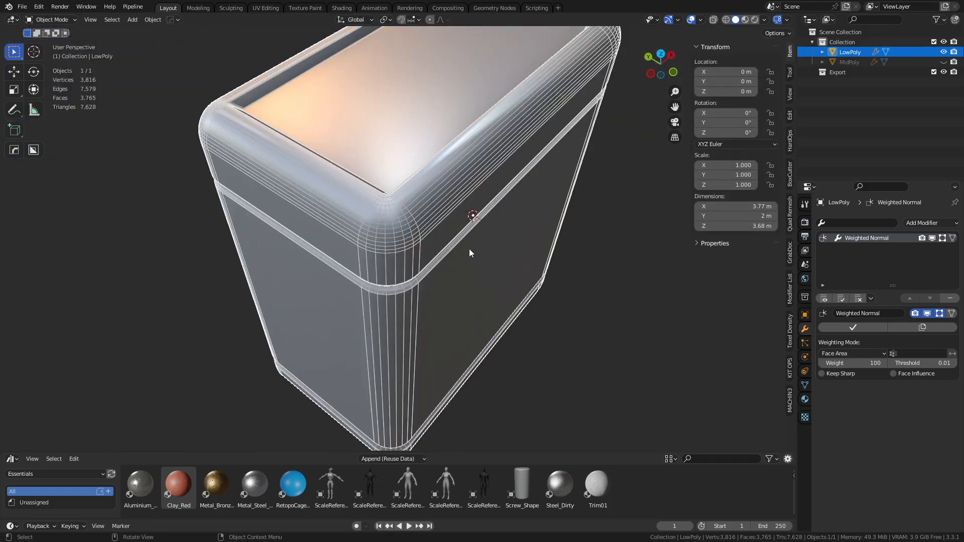
middle_drag(468, 248, 447, 284)
key(Tab)
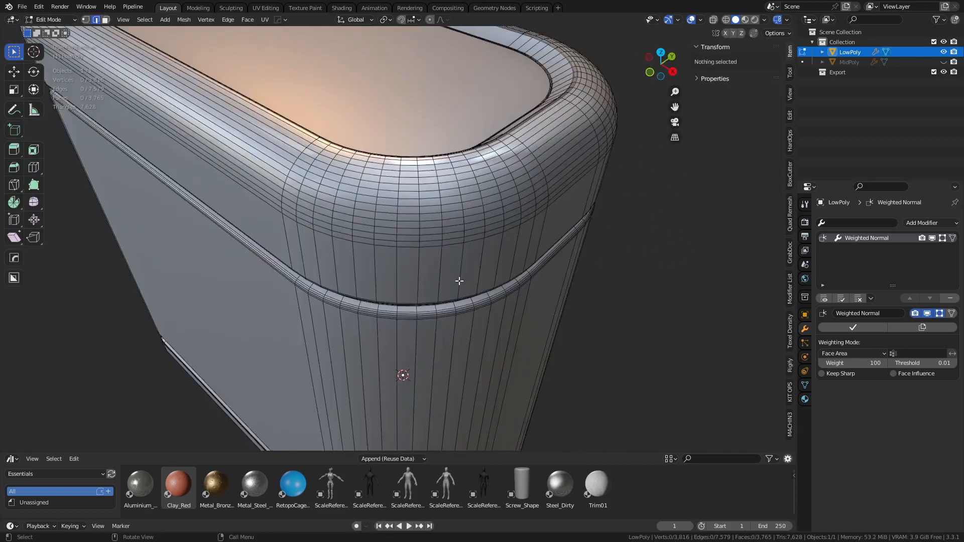
scroll(459, 281, up, 2)
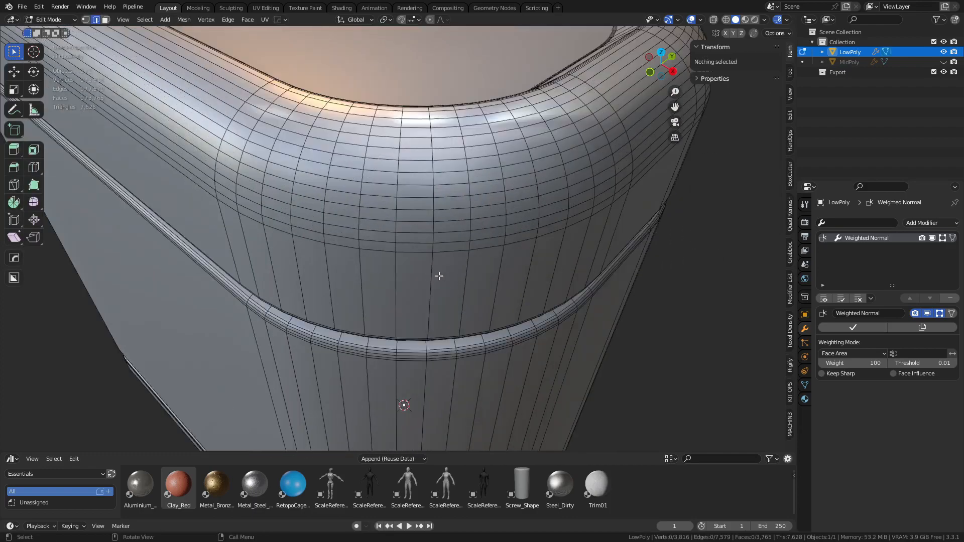
click(224, 161)
key(2)
key(a)
key(alt+a)
key(c)
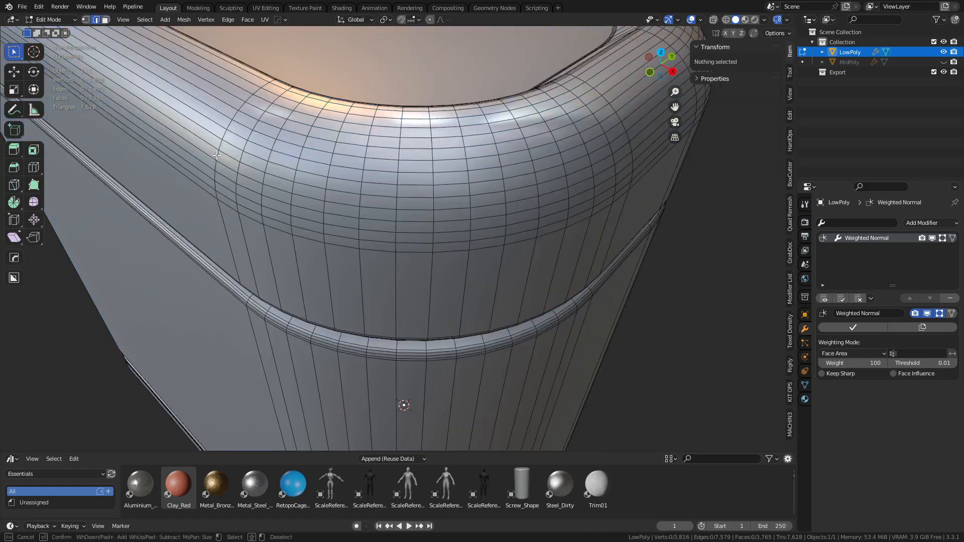
drag(216, 155, 243, 168)
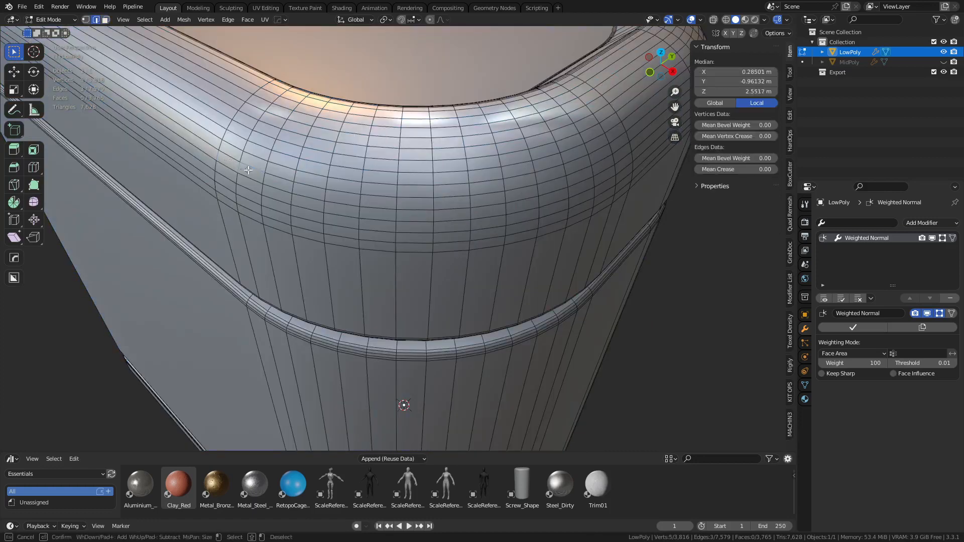
key(Escape)
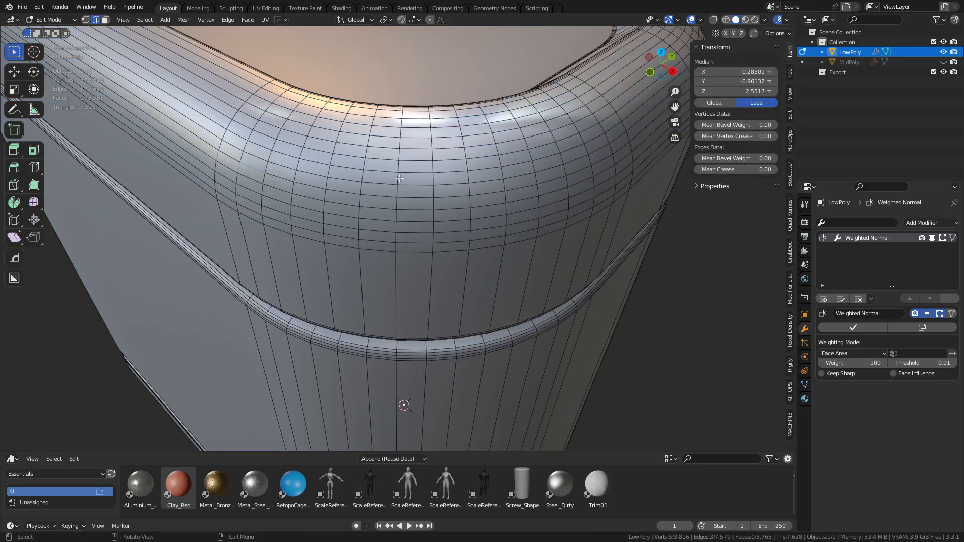
middle_drag(360, 210, 360, 244)
key(alt+a)
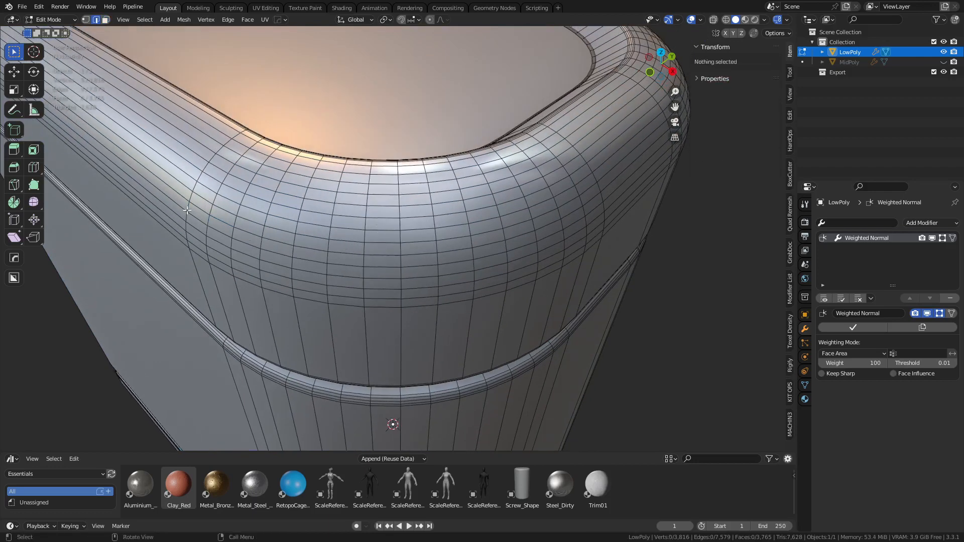
ctrl+right_drag(186, 206, 187, 206)
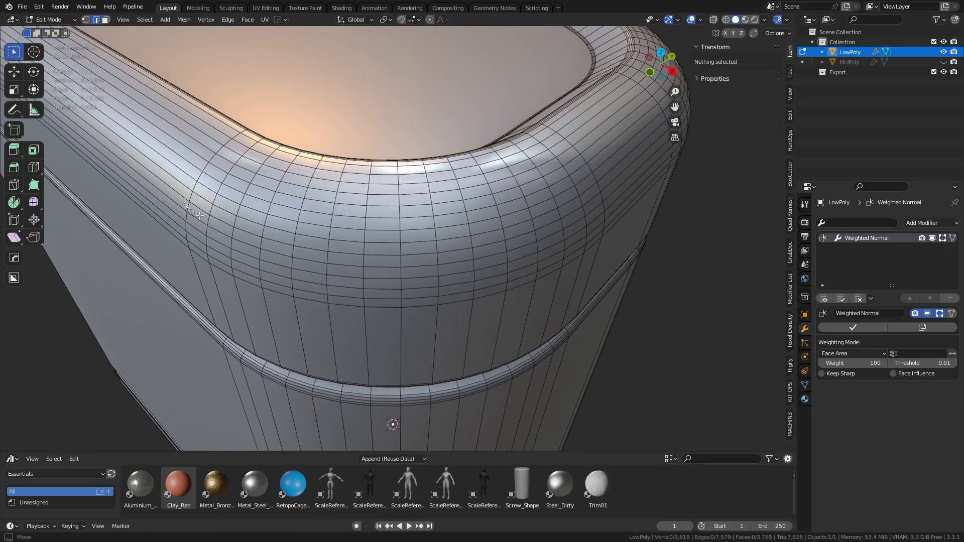
mouse_move(235, 235)
ctrl+right_down()
mouse_move(287, 252)
mouse_move(426, 263)
mouse_move(532, 236)
mouse_move(605, 193)
ctrl+right_up()
key(ctrl+z)
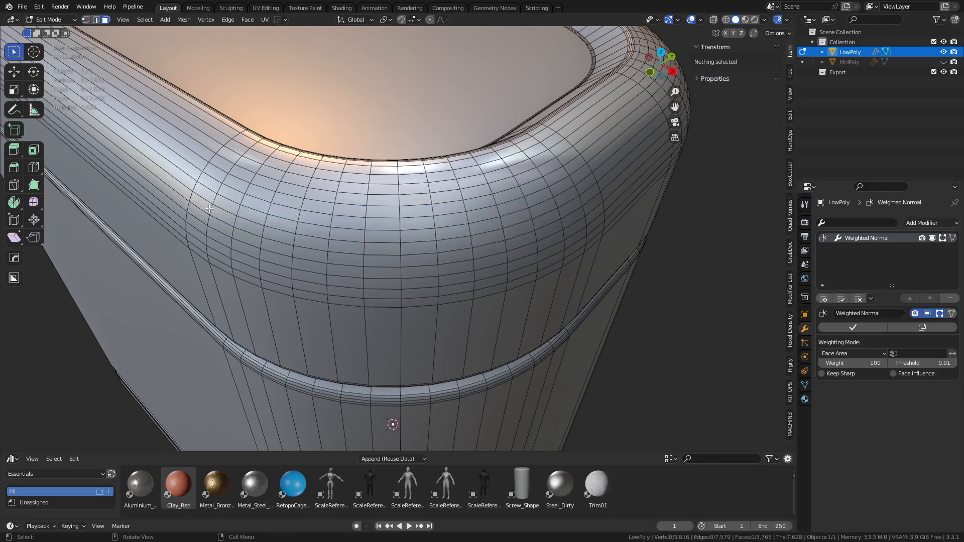
key(c)
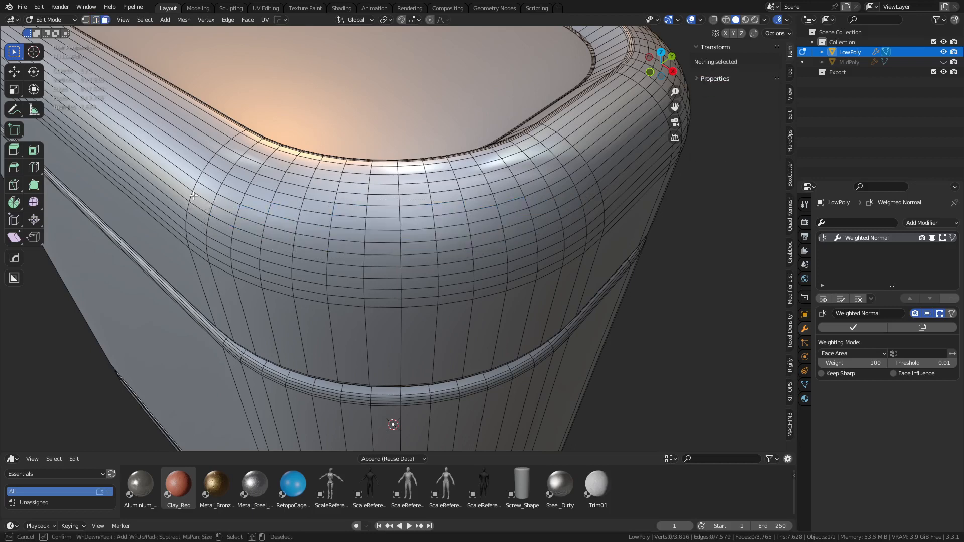
drag(193, 196, 199, 203)
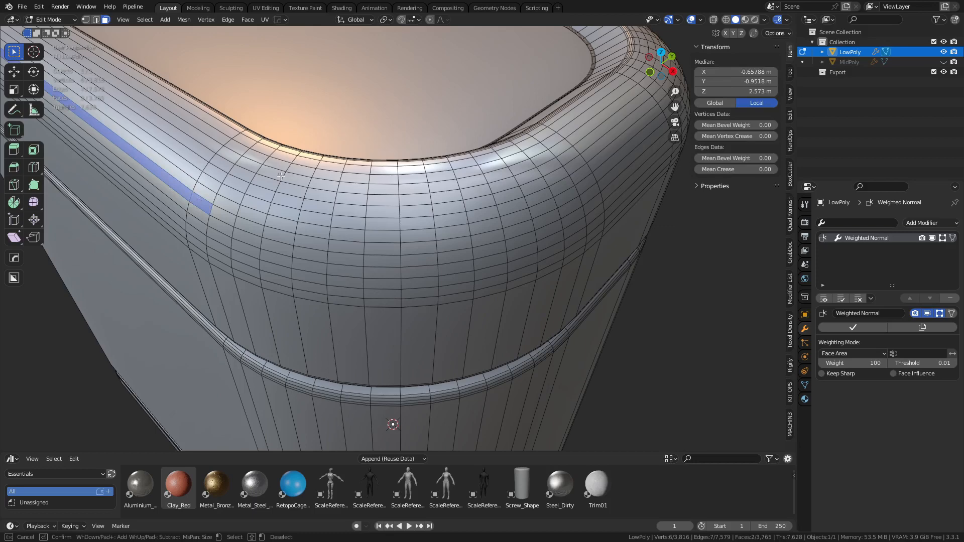
drag(261, 196, 247, 189)
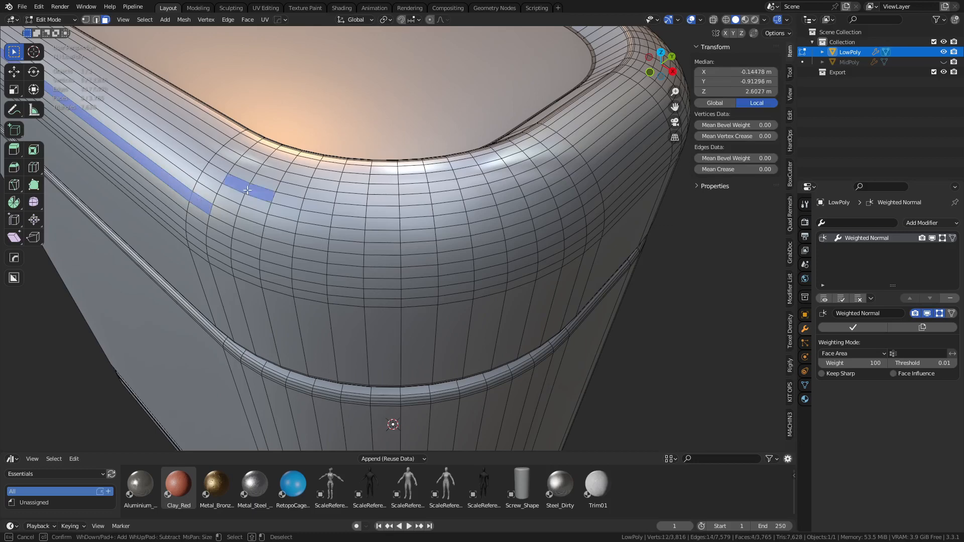
key(Escape)
key(a)
key(alt+a)
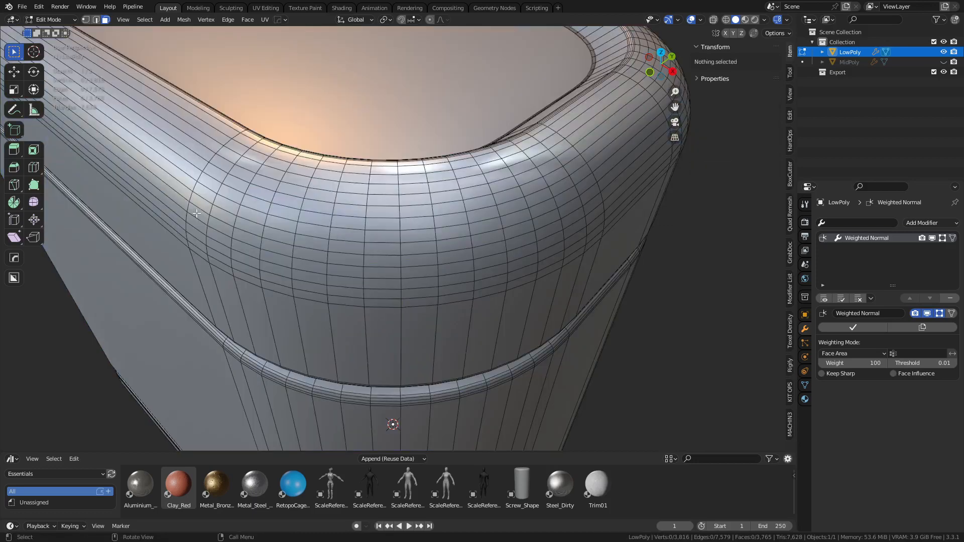
key(c)
click(191, 197)
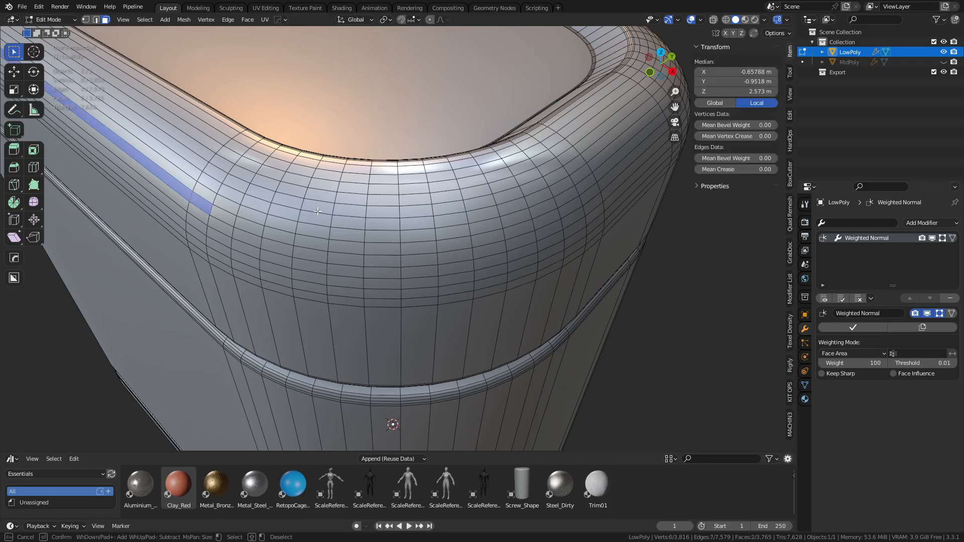
key(Escape)
key(a)
key(alt+a)
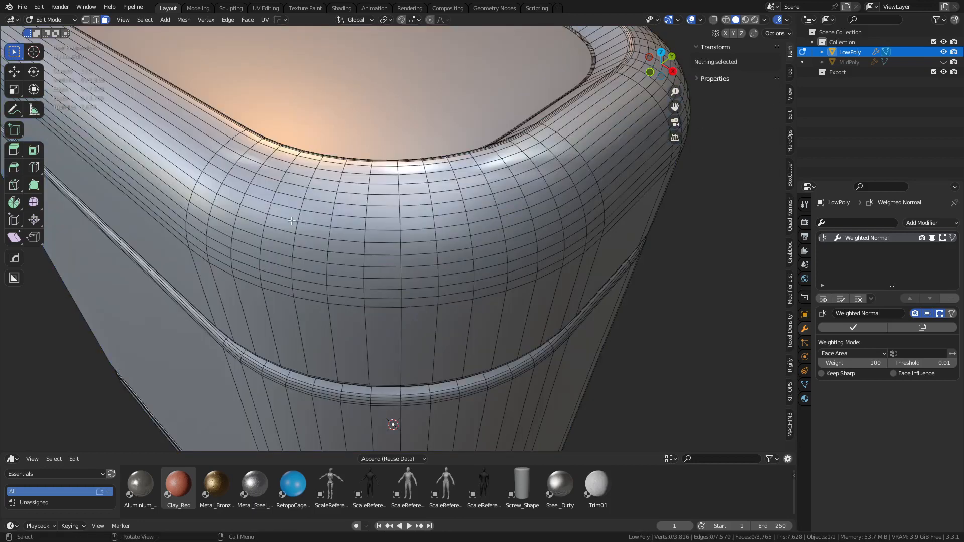
- Dissolve every other vertical edge loop around the broadly rounded corner, choosing them with Circle Select, Checker Deselect with a shifted offset, and Multi Select Loops
key(c)
click(192, 199)
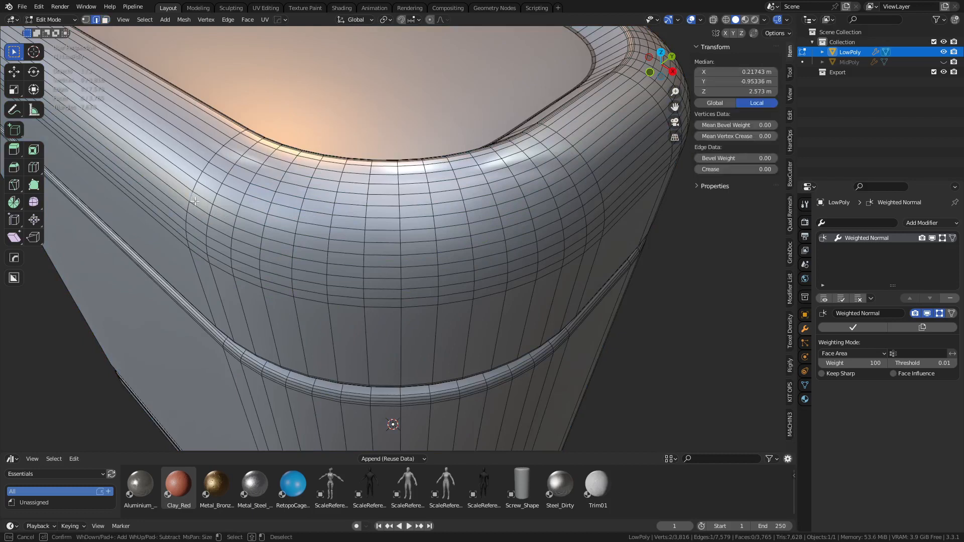
drag(282, 237, 328, 245)
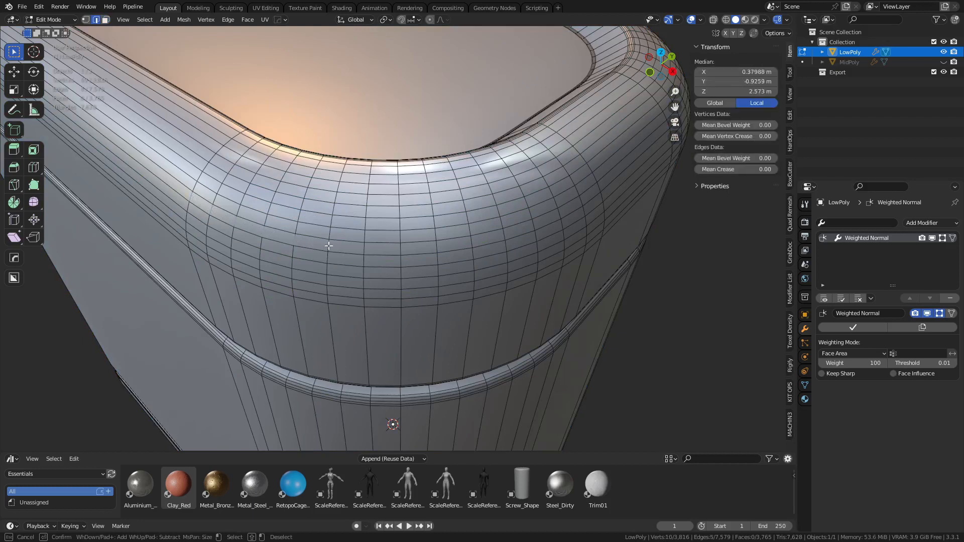
drag(441, 247, 481, 242)
right_click(585, 297)
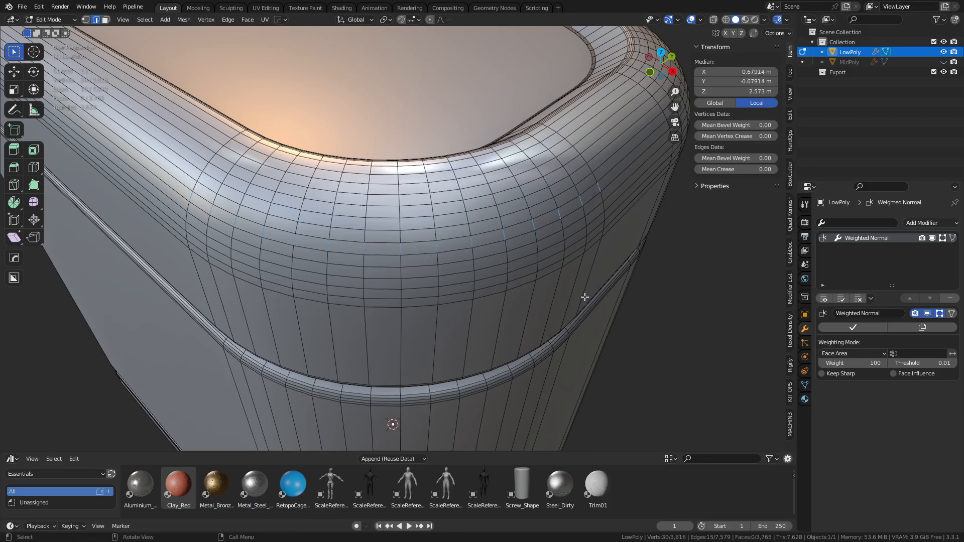
key(q)
mouse_move(589, 291)
click(629, 290)
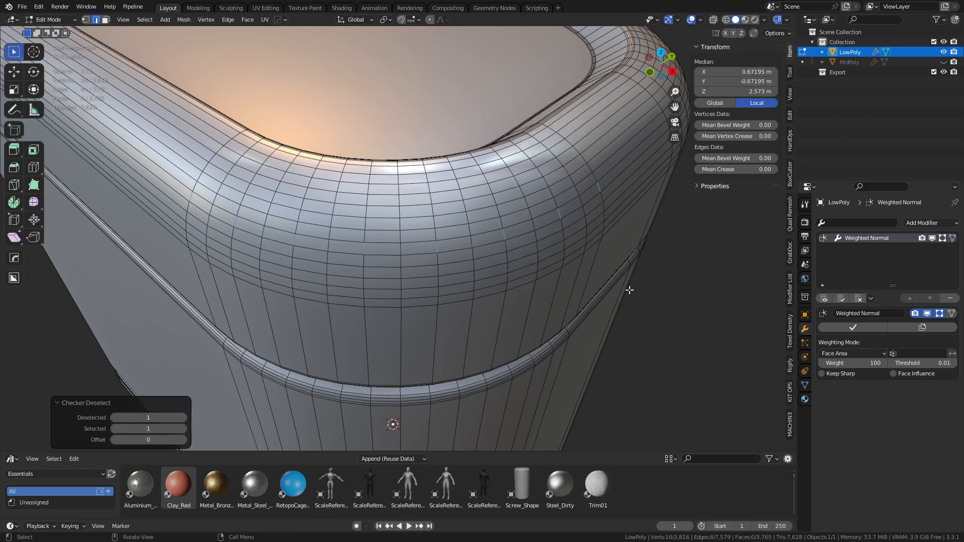
click(184, 440)
key(alt+l)
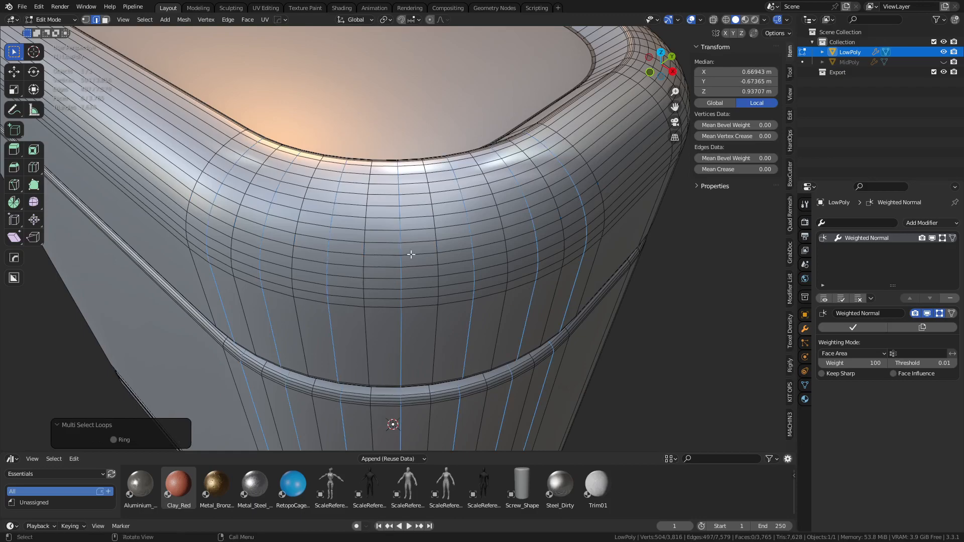
key(ctrl+x)
middle_drag(533, 297, 396, 303)
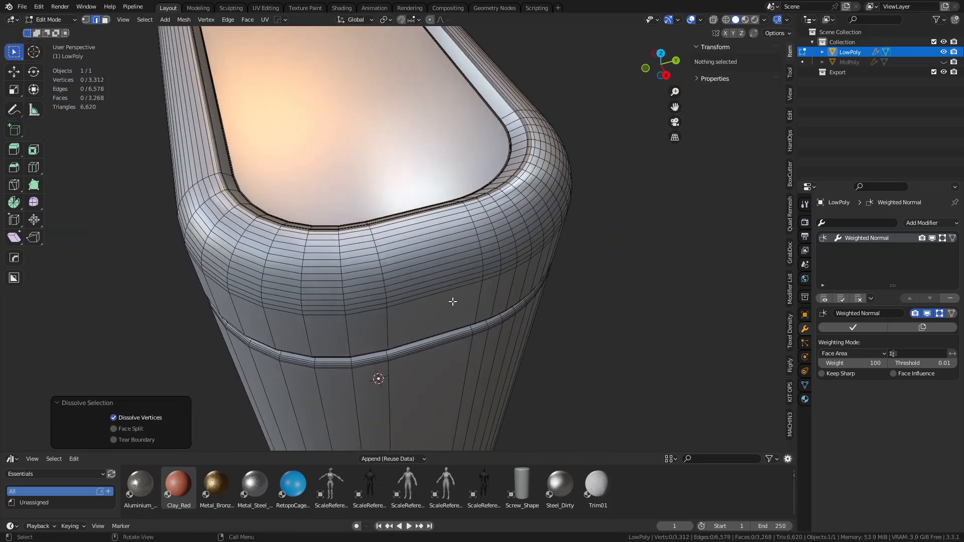
- Symmetrize the whole LowPoly mesh on the Y axis from - to + with MACHIN3 Symmetrize, and undo a second symmetrize
key(a)
key(alt+x)
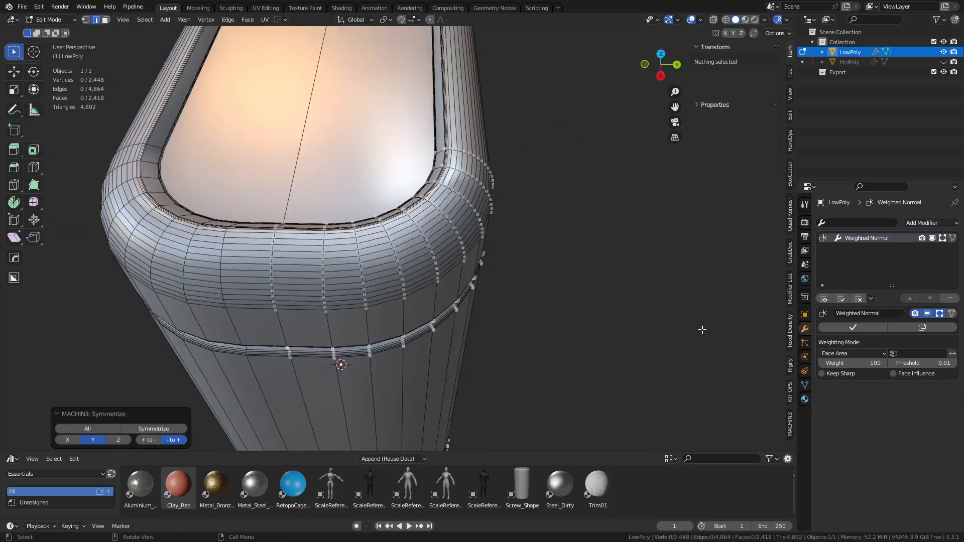
scroll(545, 303, down, 5)
middle_drag(531, 259, 372, 276)
key(alt+x)
key(ctrl+z)
- Duplicate the LowPoly object in Object Mode and place the copy beside it at about -3.55 m on Y
key(Tab)
click(464, 273)
key(shift+d)
key(y)
click(248, 244)
- Symmetrize the duplicate's whole mesh along its length so the broadly rounded end replaces the tight-cornered end, and return to Object Mode
key(Tab)
click(420, 279)
key(a)
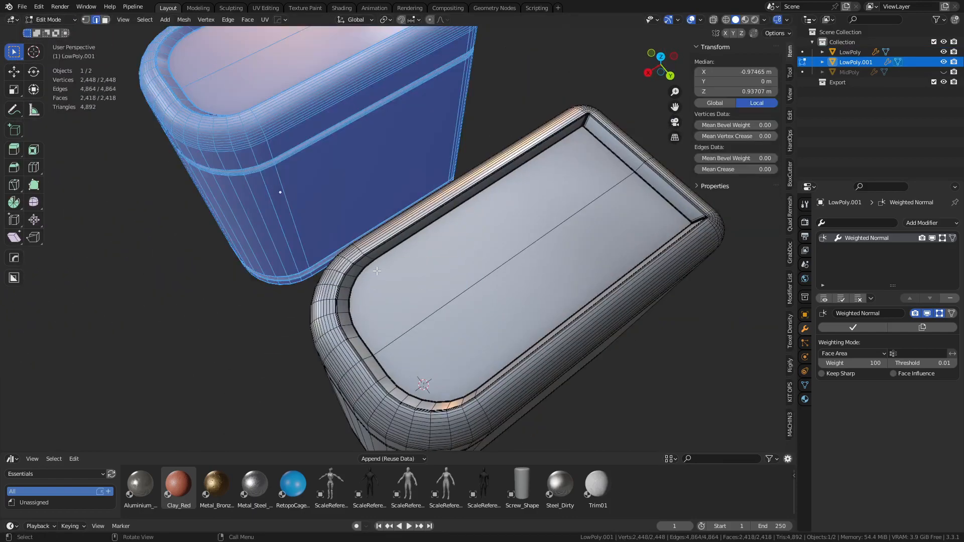
key(alt+x)
key(Tab)
click(435, 241)
click(200, 313)
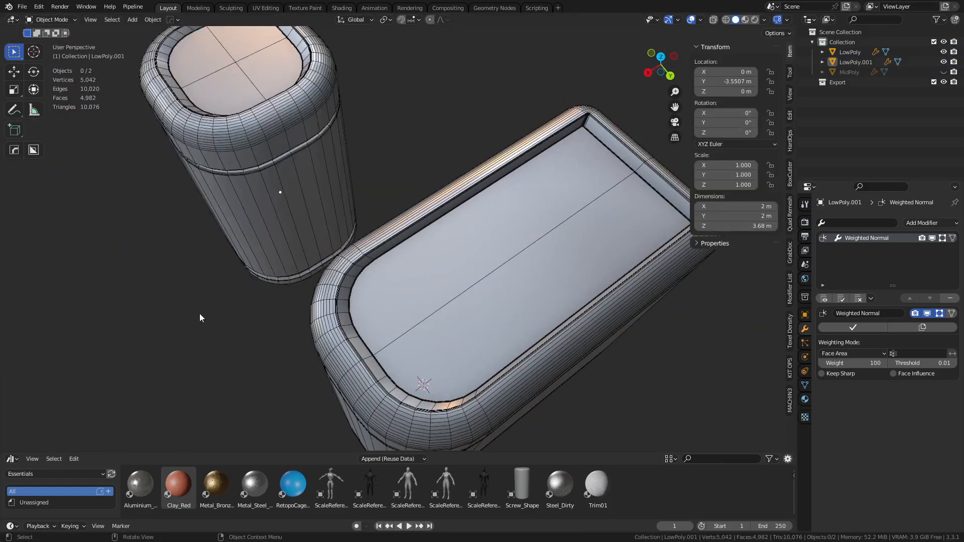
- Compare the symmetrized duplicate with the original LowPoly object, examining both shapes and their edge flow
scroll(301, 293, down, 4)
middle_drag(348, 283, 418, 282)
click(348, 259)
click(459, 237)
click(318, 270)
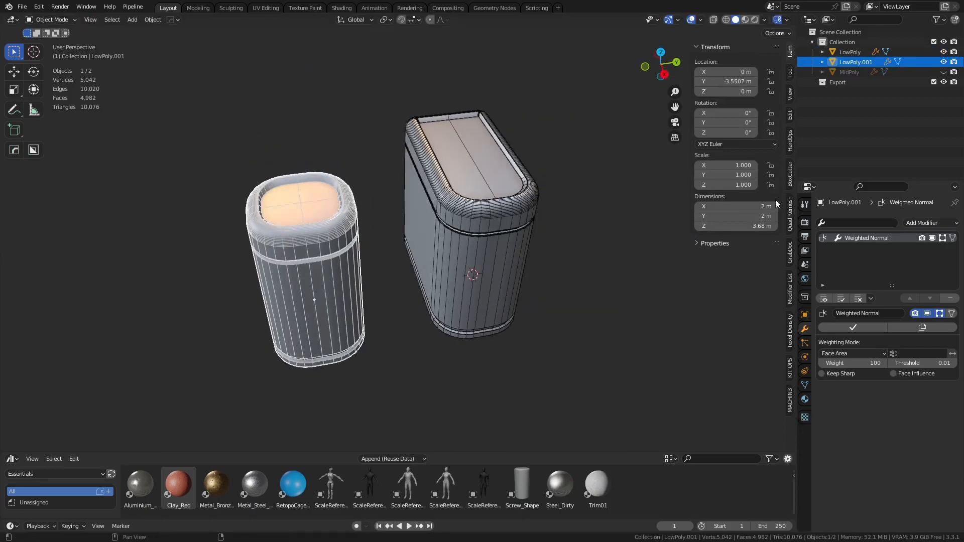
scroll(399, 333, up, 1)
click(405, 328)
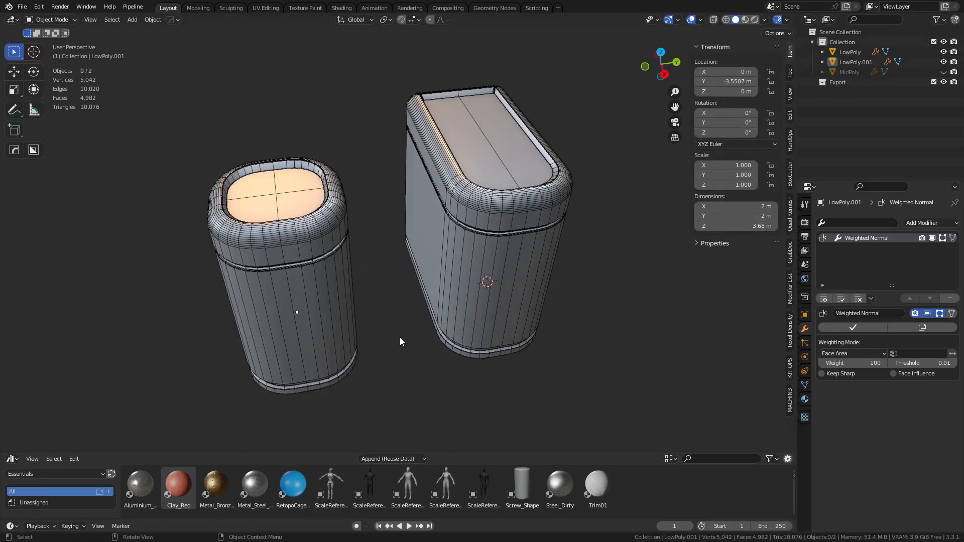
scroll(402, 338, up, 4)
click(361, 309)
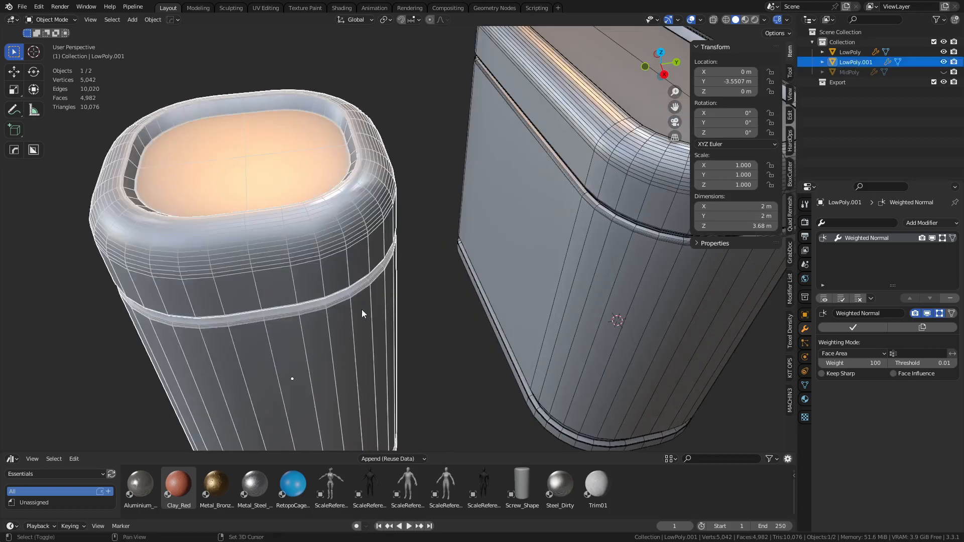
- Extrude the duplicate's four recessed top faces in place and scale them inward to about 0.97 to add a support loop
scroll(362, 309, up, 2)
key(Tab)
click(314, 203)
shift+click(311, 163)
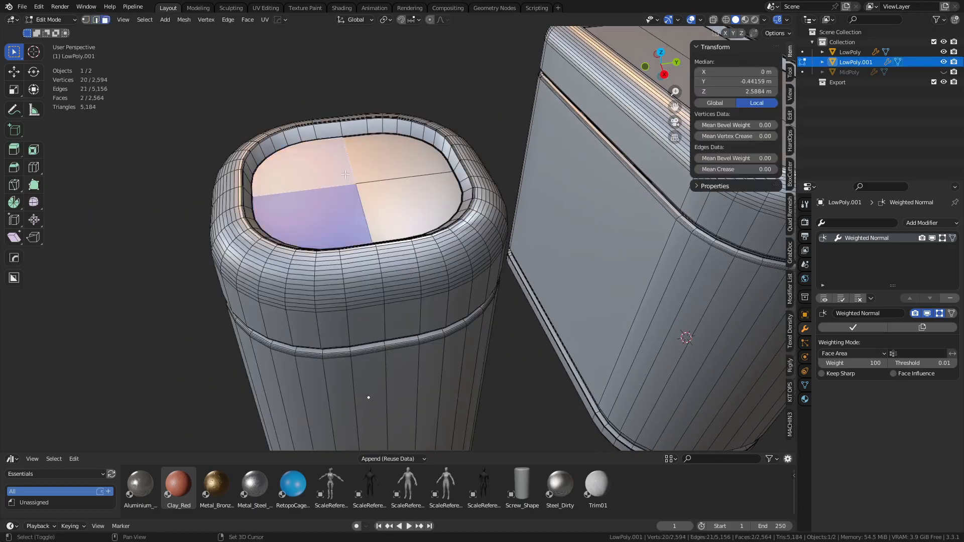
shift+click(388, 158)
shift+click(408, 206)
middle_drag(520, 313, 530, 315)
scroll(552, 332, up, 2)
key(e)
key(s)
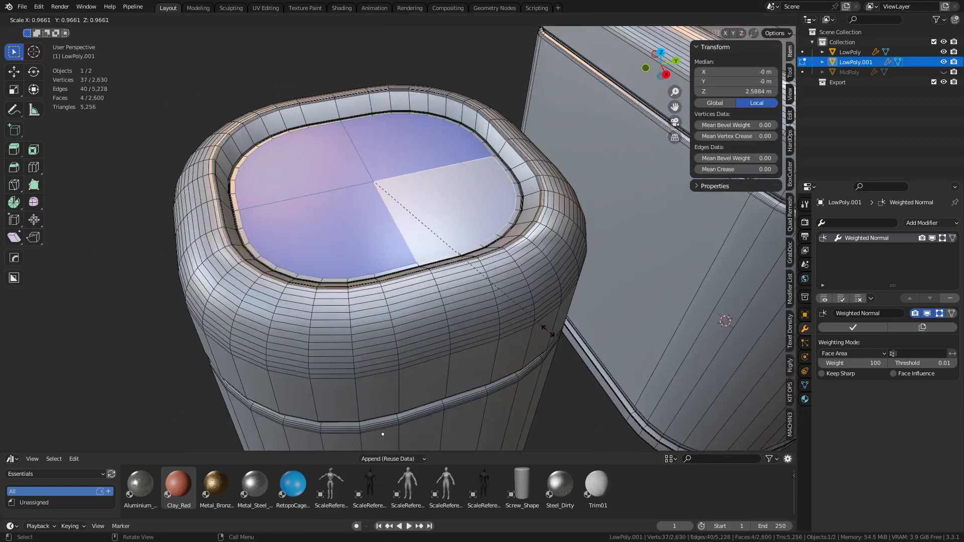
click(546, 329)
- Add a level 2 Subdivision modifier to the duplicate in Object Mode and show it without the wireframe overlay
key(ctrl+Tab)
click(494, 332)
key(ctrl+2)
key(shift+z)
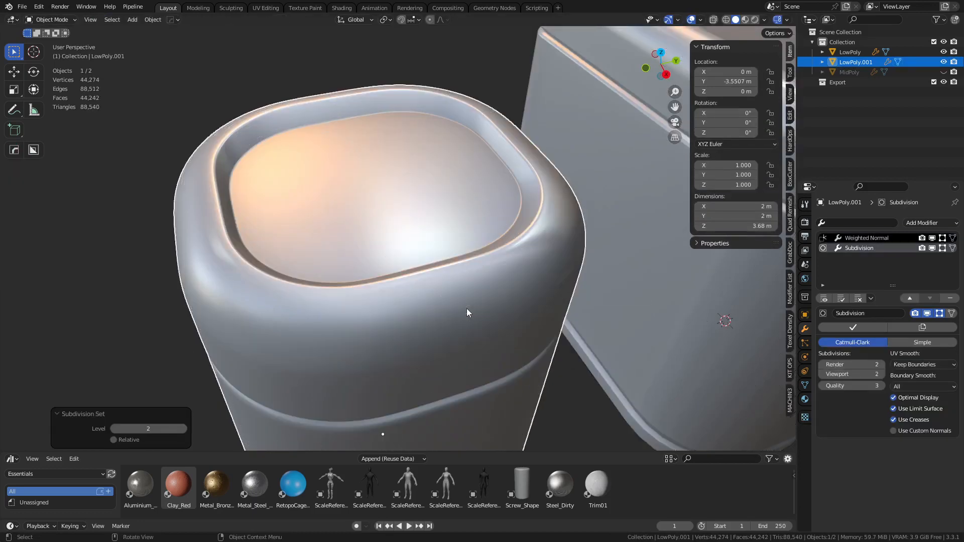
- Examine the subdivided duplicate's rim, groove and recessed top for shading artifacts, with and without the wireframe overlay
key(shift+z)
key(shift+z)
middle_drag(150, 306, 441, 326)
key(shift+z)
key(shift+z)
middle_drag(491, 300, 416, 291)
key(Right)
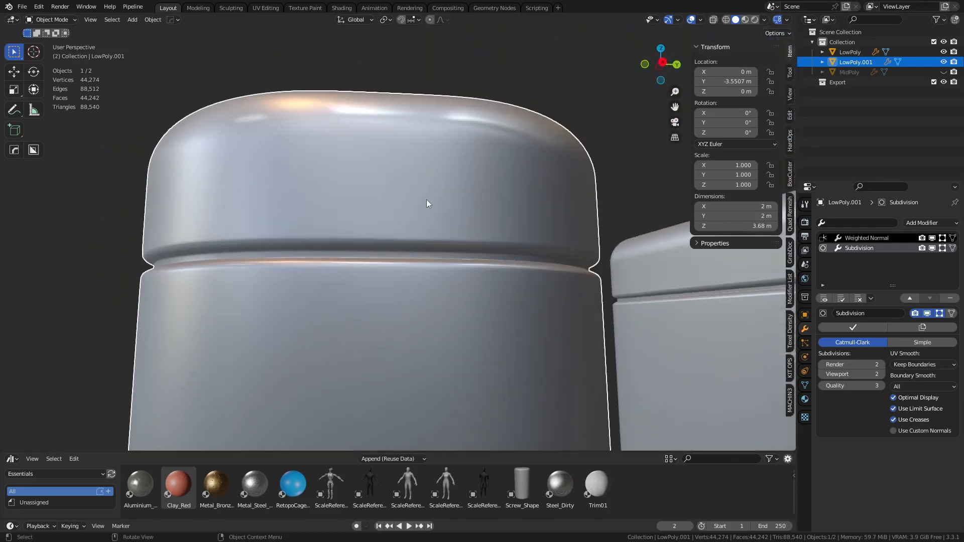
key(shift+z)
key(shift+z)
middle_drag(425, 191, 461, 287)
key(shift+z)
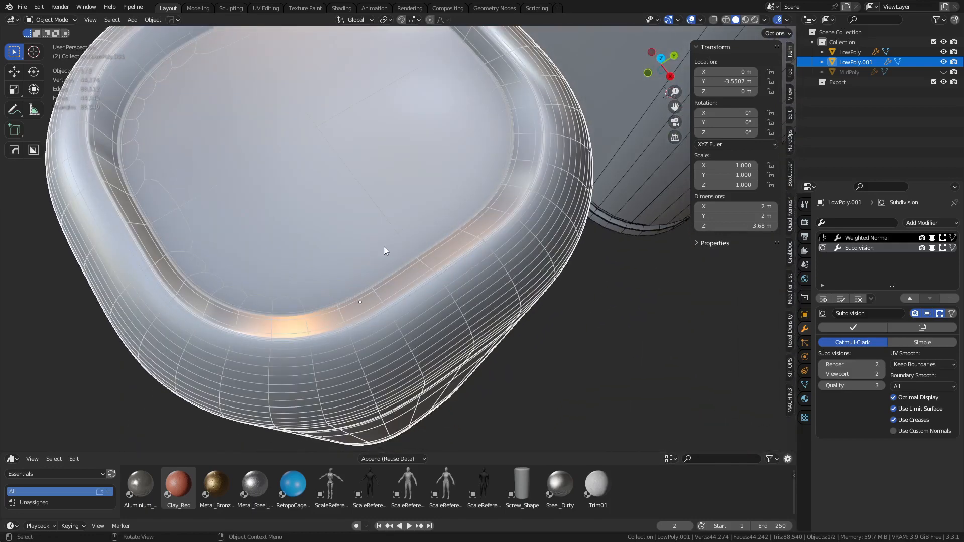
middle_drag(385, 249, 491, 217)
- Turn off the Subdivision modifier's Edit Mode display and delete the duplicate's four recessed top faces
key(ctrl+Tab)
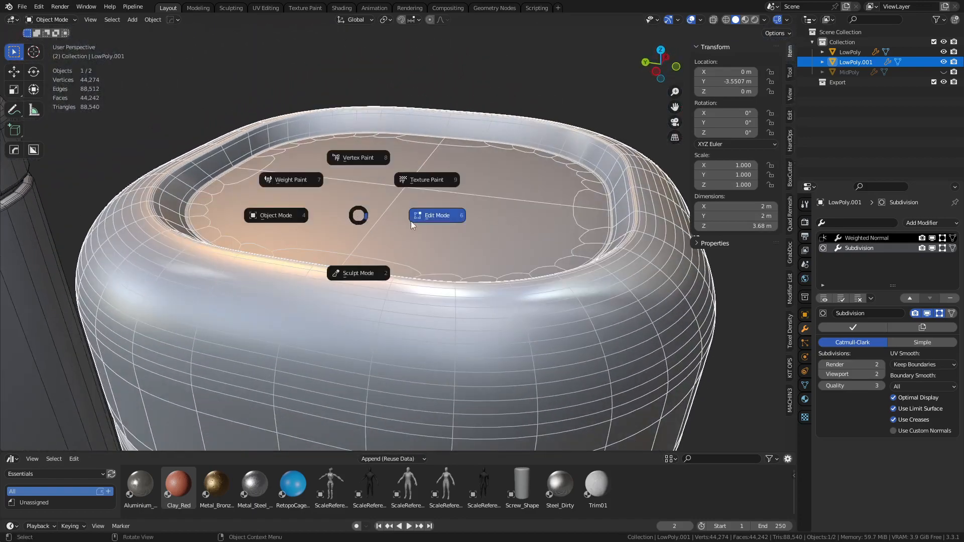
click(410, 221)
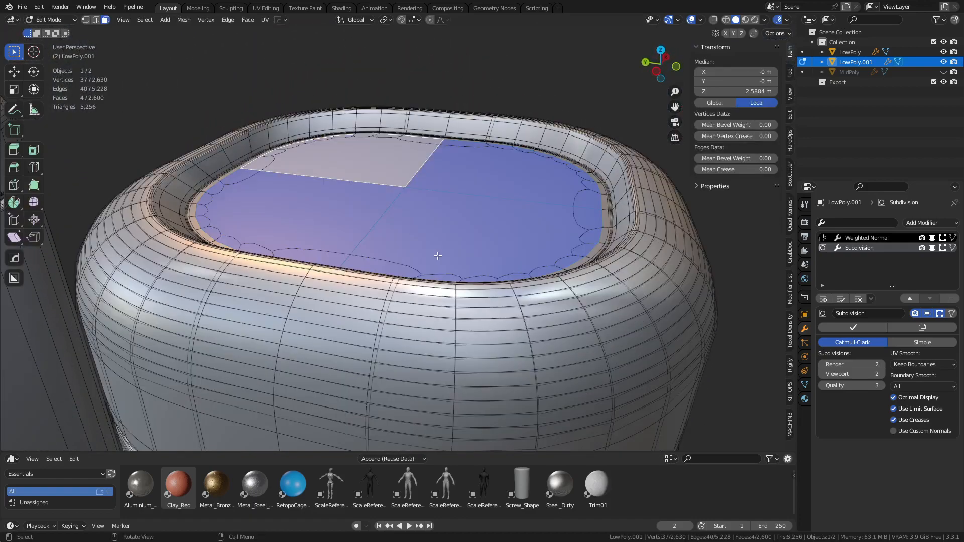
click(942, 249)
key(x)
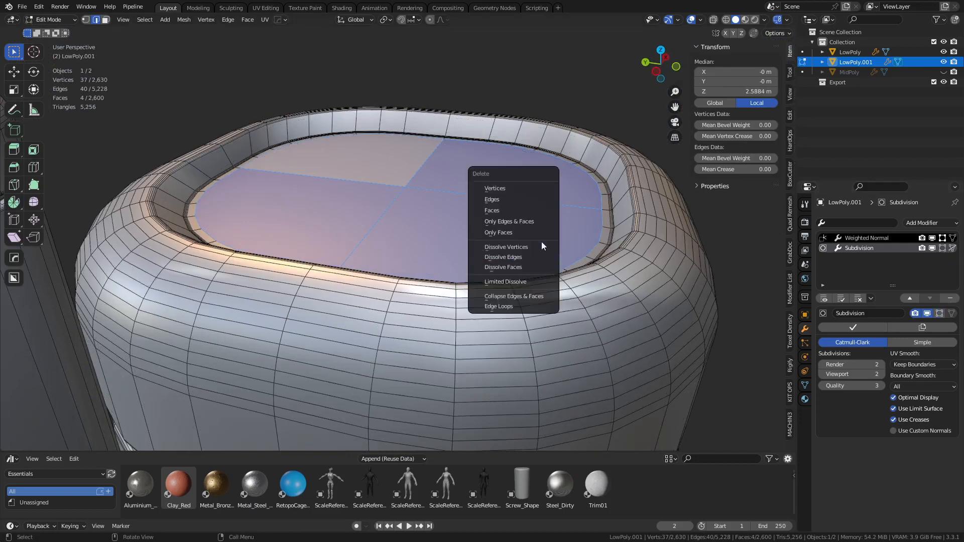
click(534, 210)
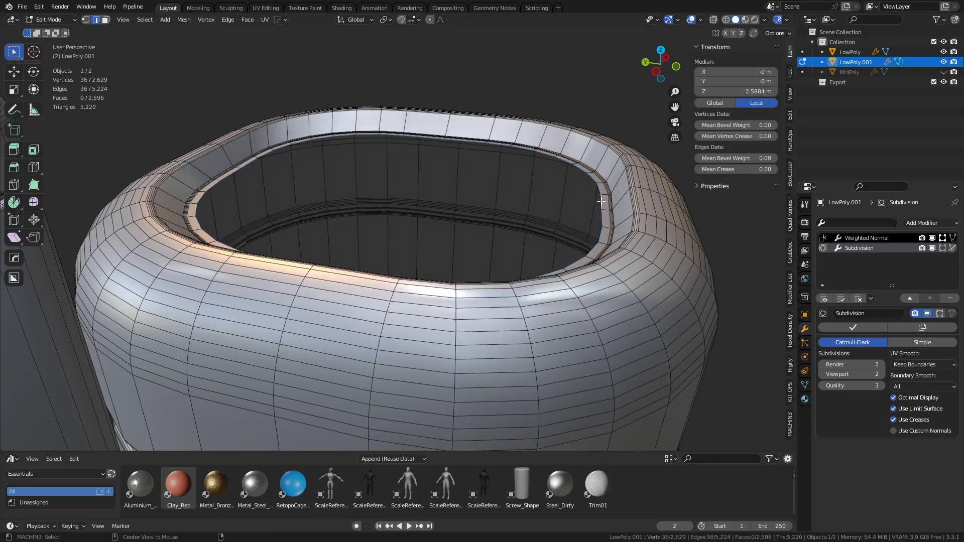
- Close the duplicate's open top with a Grid Fill of span 14 and offset 0
key(ctrl+f)
click(591, 225)
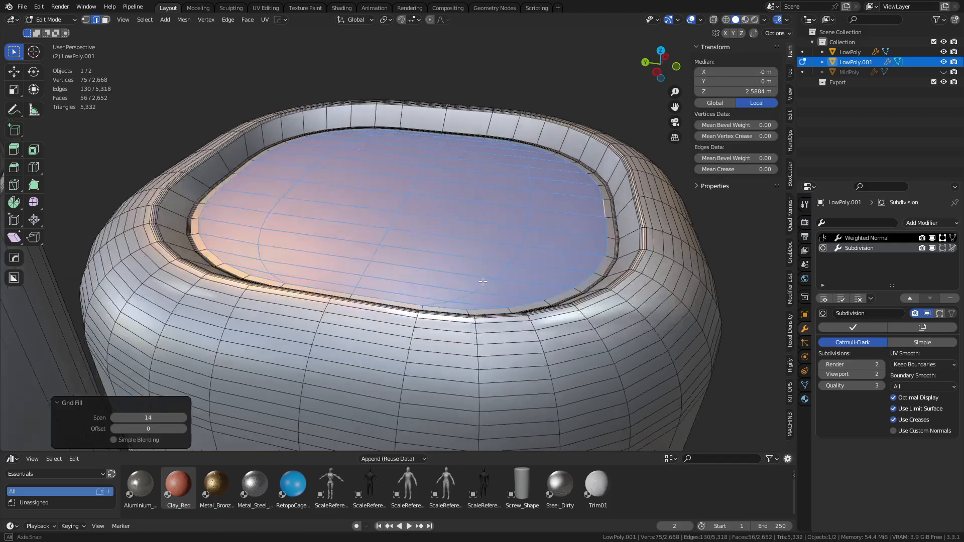
middle_drag(482, 281, 477, 323)
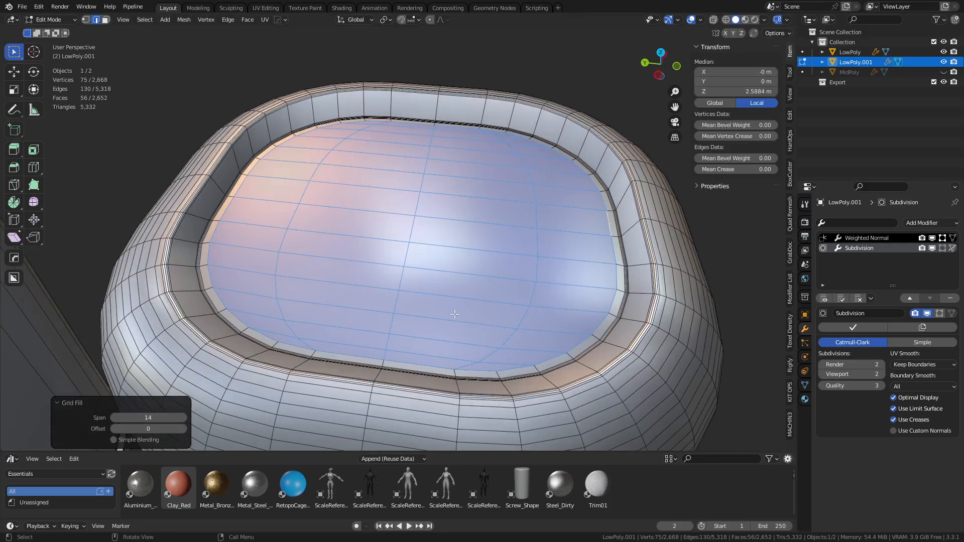
- Examine the subdivided duplicate in Object Mode from the rebuilt top down to the base, with and without the wireframe overlay
key(ctrl+Tab)
click(411, 323)
scroll(411, 322, down, 8)
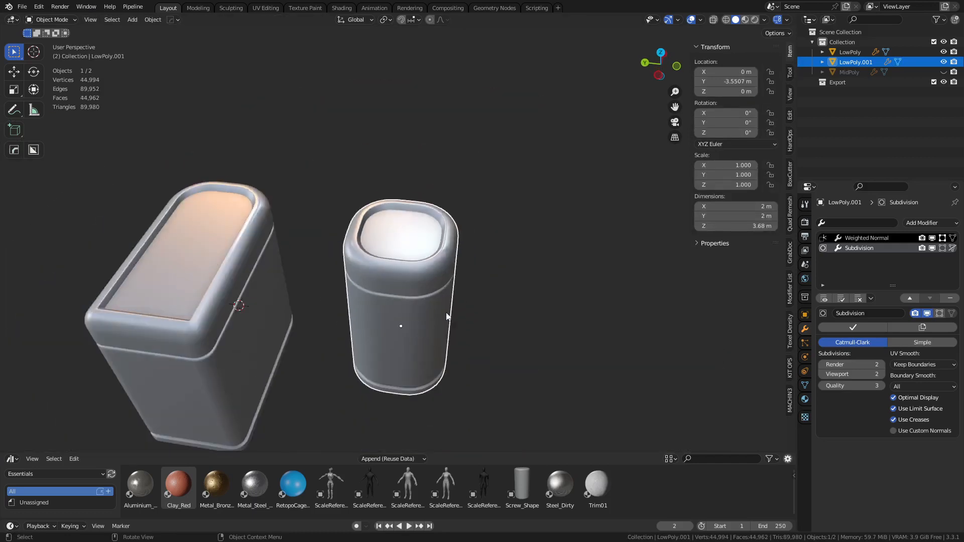
middle_drag(447, 317, 311, 286)
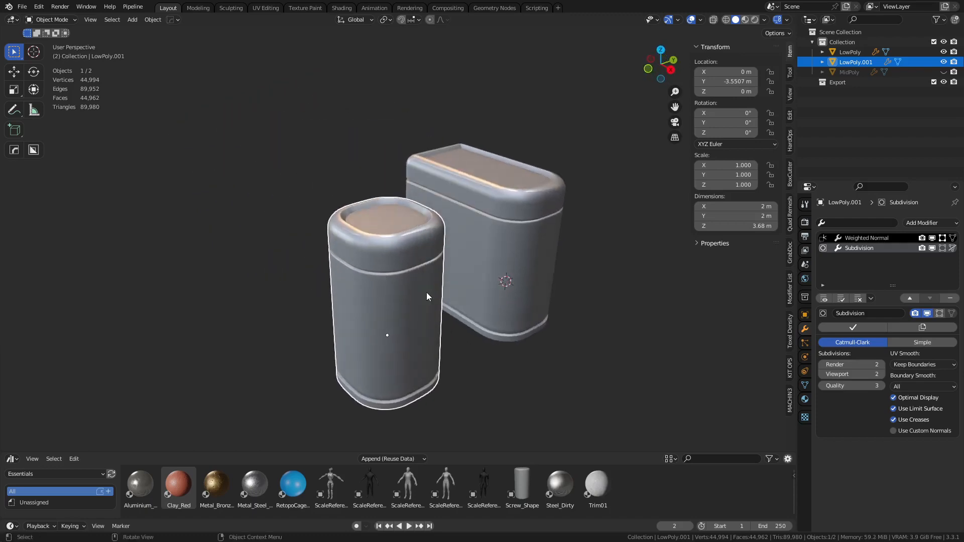
scroll(426, 292, up, 3)
middle_drag(390, 296, 319, 282)
key(shift+w)
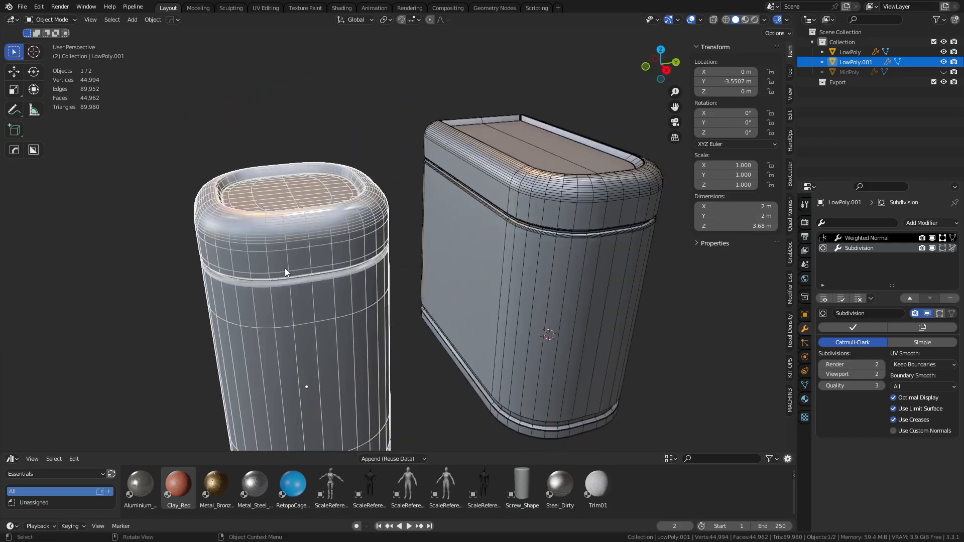
middle_drag(438, 387, 376, 293)
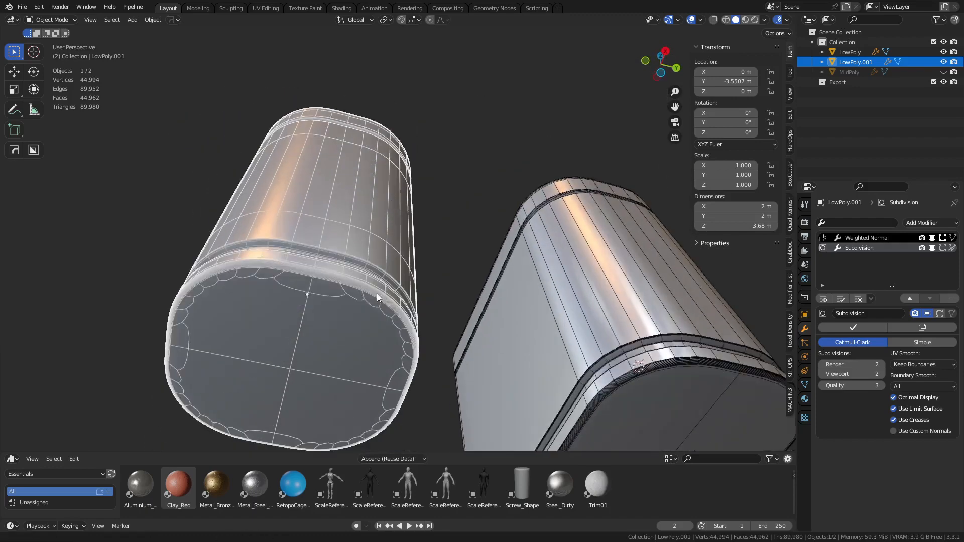
- Extrude the duplicate's four bottom faces in Edit Mode and scale them inward to 0.860
key(ctrl+Tab)
click(395, 328)
click(278, 328)
shift+click(274, 386)
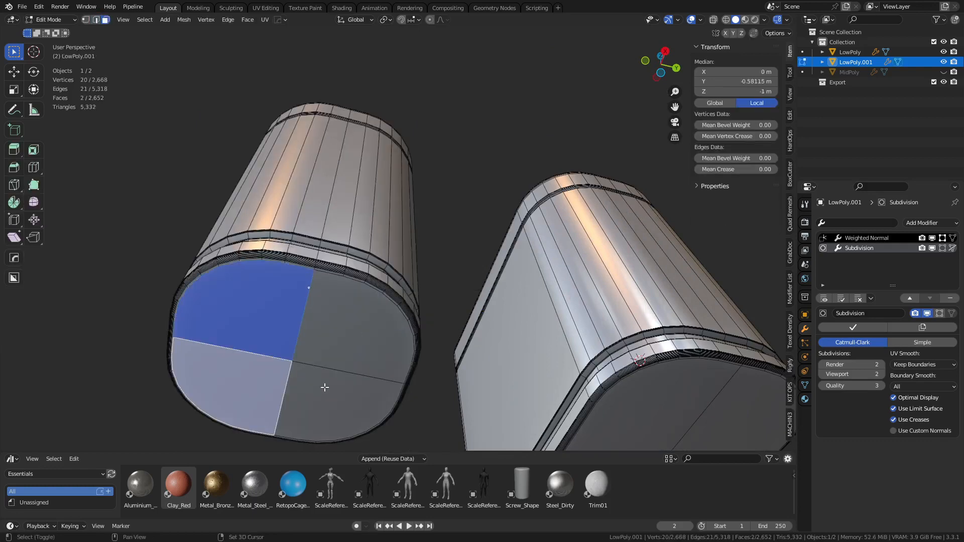
shift+click(341, 335)
shift+click(324, 387)
key(e)
key(s)
click(486, 405)
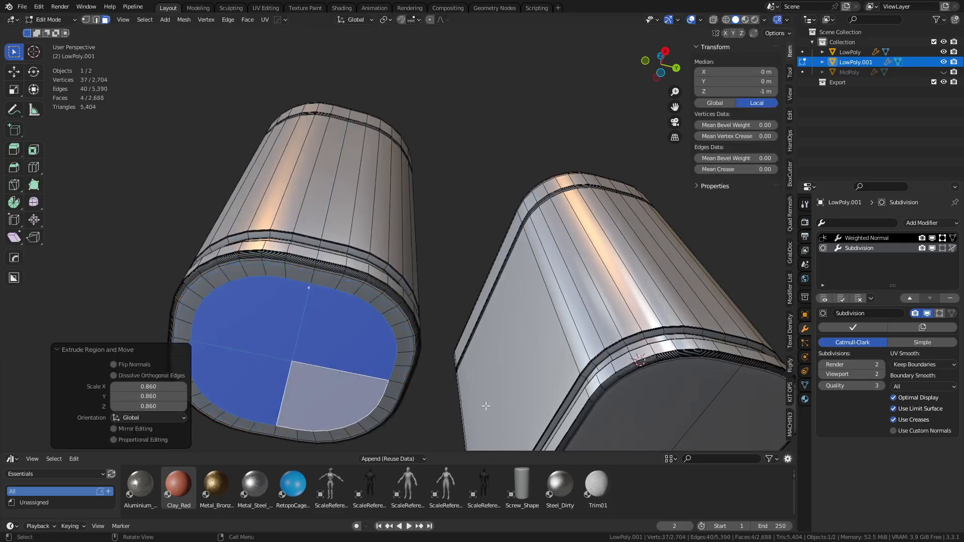
- Delete the duplicate's inner bottom faces, close the opening with a Grid Fill, and show the result in Object Mode without wireframe
key(x)
click(475, 372)
key(2)
key(ctrl+f)
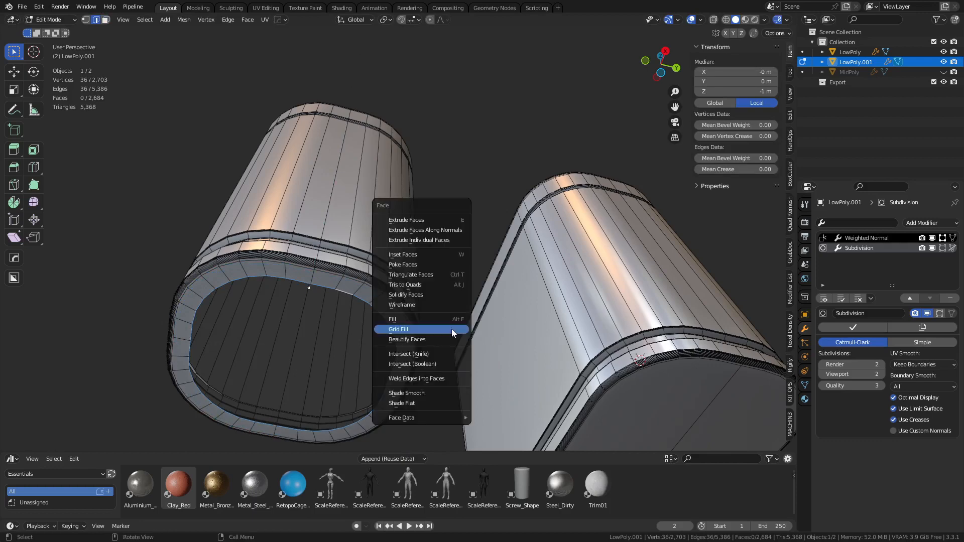
click(451, 329)
key(Tab)
click(444, 195)
key(shift+w)
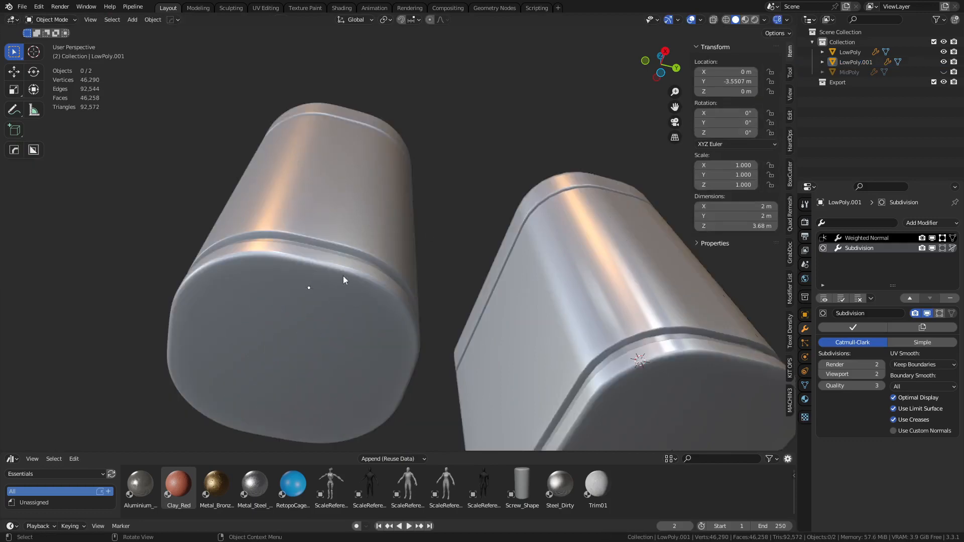
- Inspect the subdivided duplicate's base, sides and top, and delete that duplicate from the scene
middle_drag(413, 201, 336, 400)
key(shift+w)
key(shift+w)
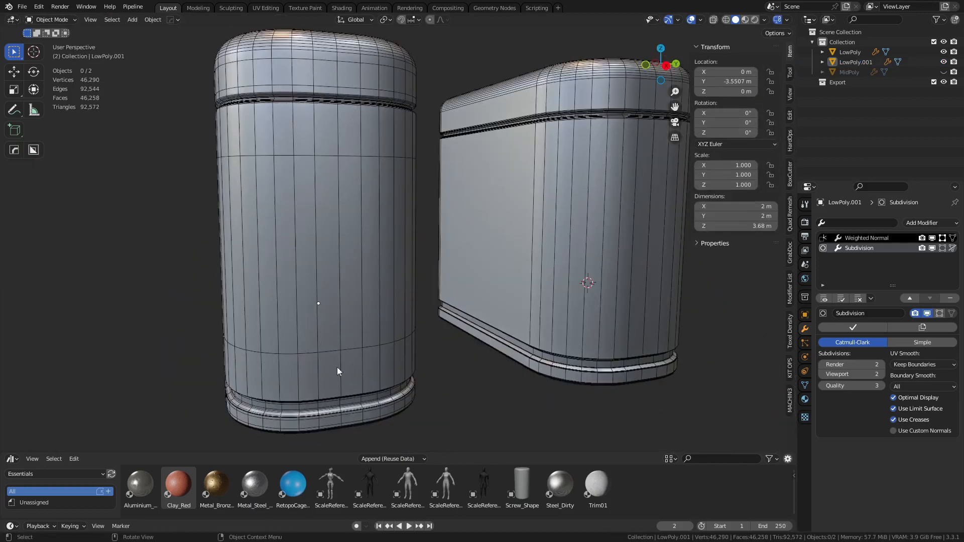
middle_drag(429, 242, 380, 390)
click(381, 390)
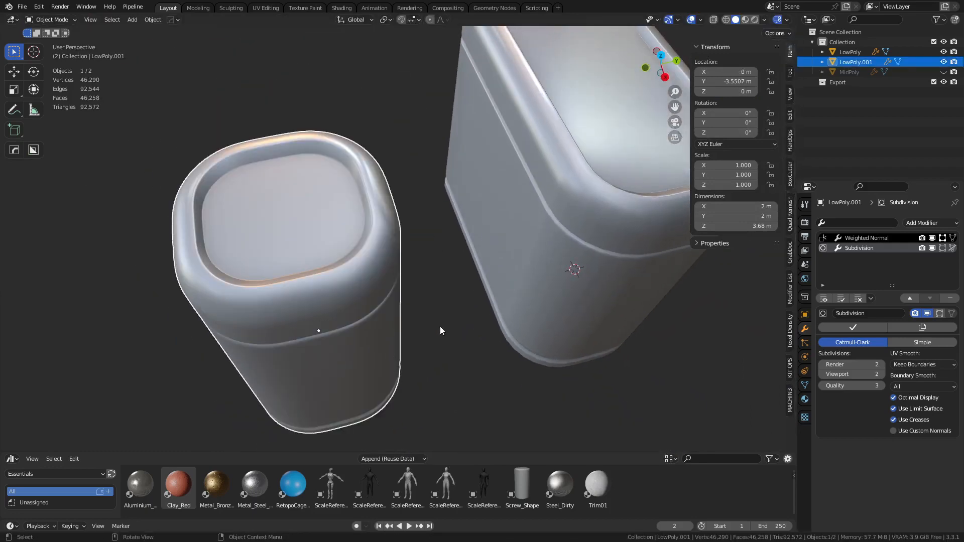
click(439, 329)
shift+middle_drag(427, 339, 327, 351)
click(325, 321)
key(x)
click(325, 321)
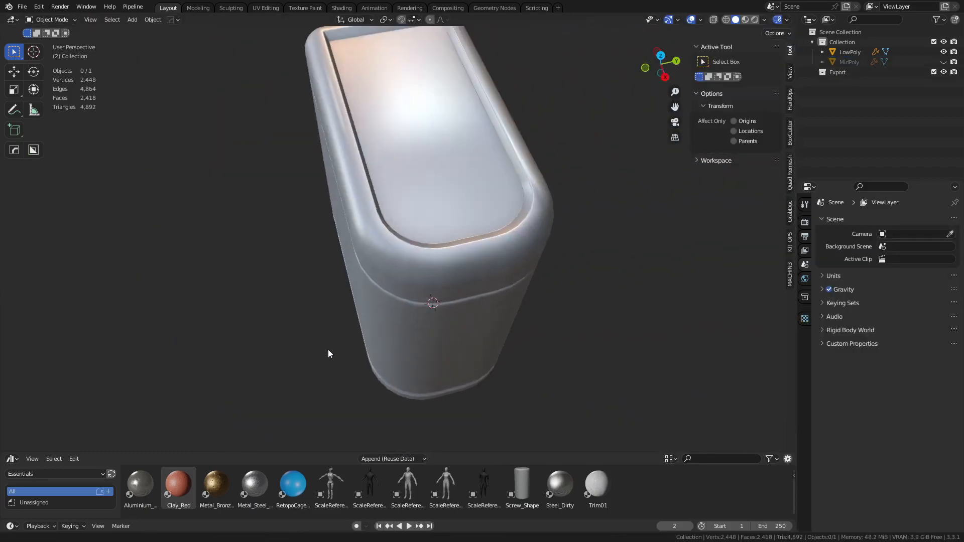
- Duplicate the LowPoly container in place and rename the copy High
click(409, 279)
middle_drag(409, 279, 457, 327)
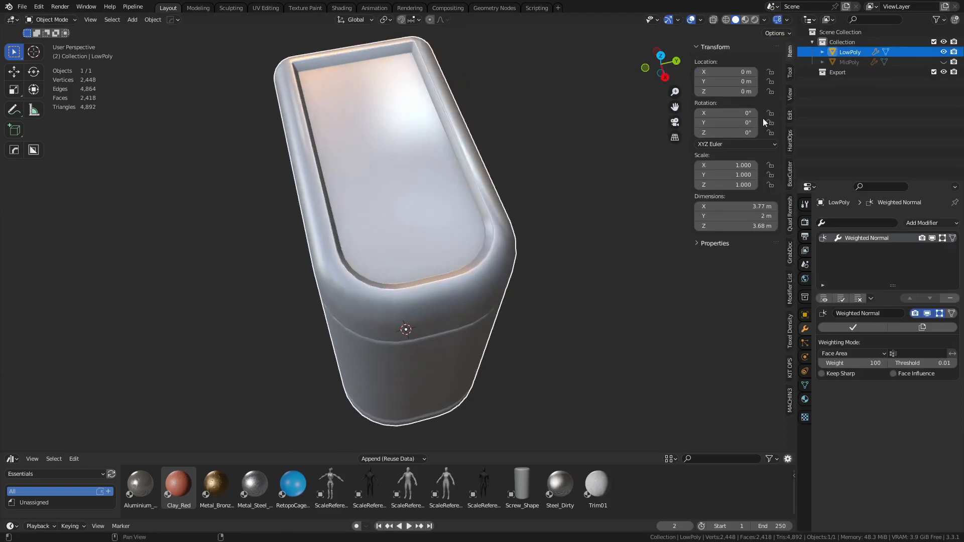
key(shift+d)
right_click(502, 221)
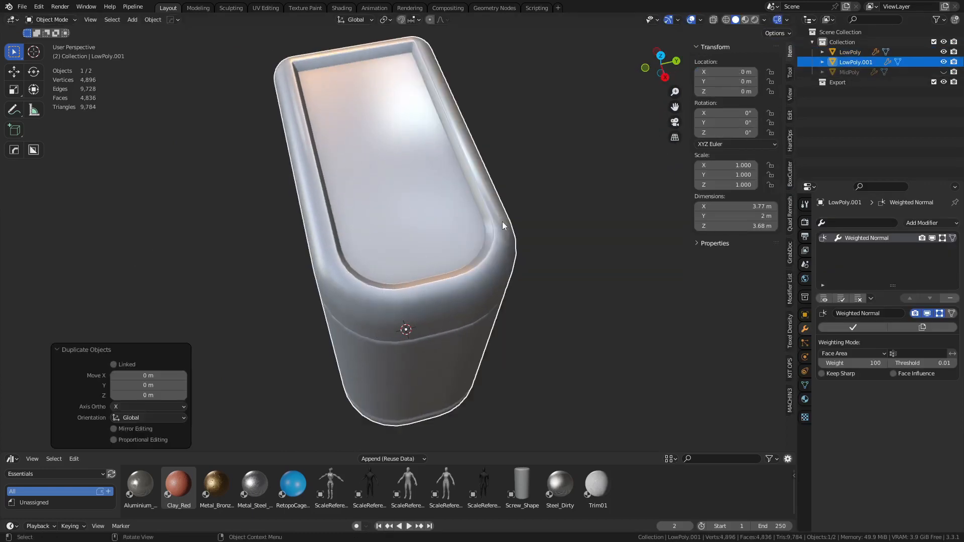
key(m)
double_click(855, 62)
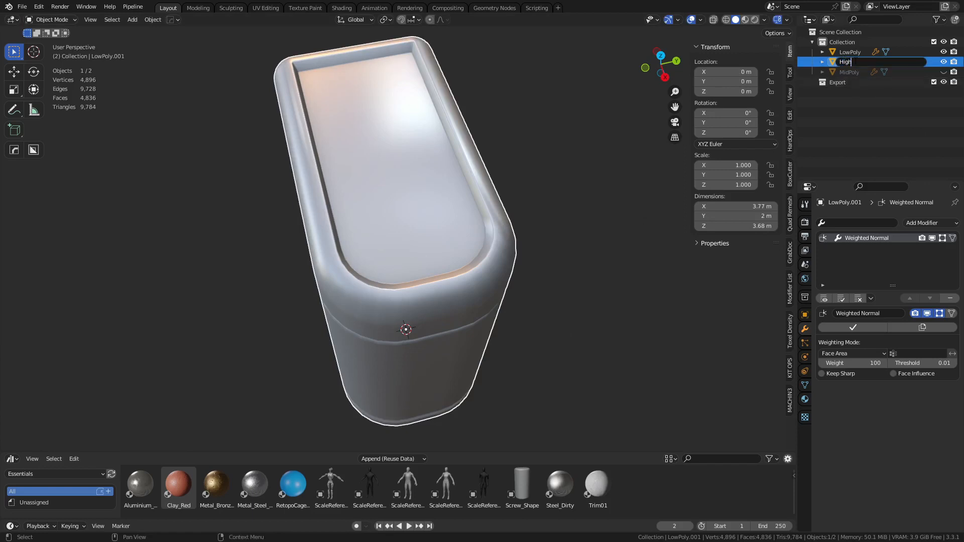
text(High)
key(Return)
- Extrude High's two recessed top faces in Edit Mode and scale them inward to about 0.98
key(Tab)
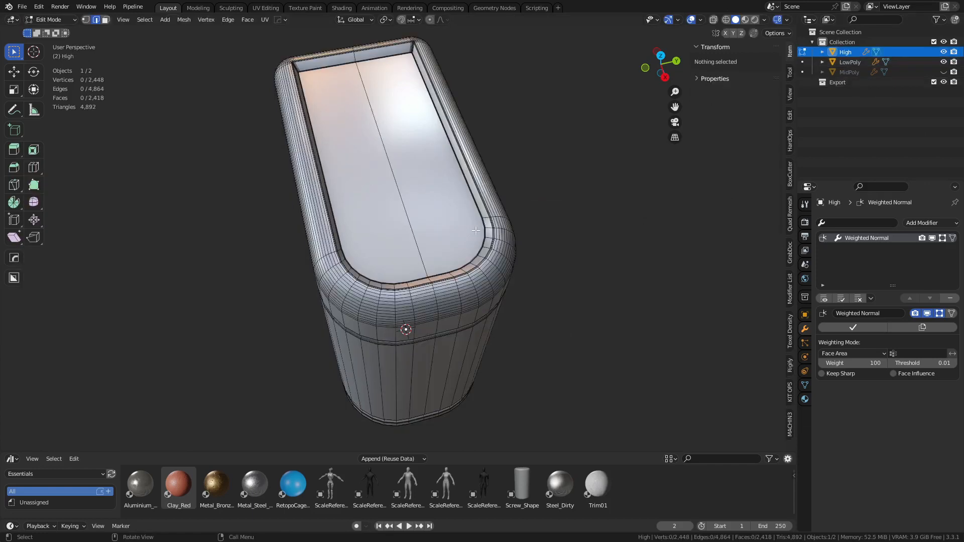
key(3)
click(391, 217)
shift+click(438, 224)
key(e)
key(s)
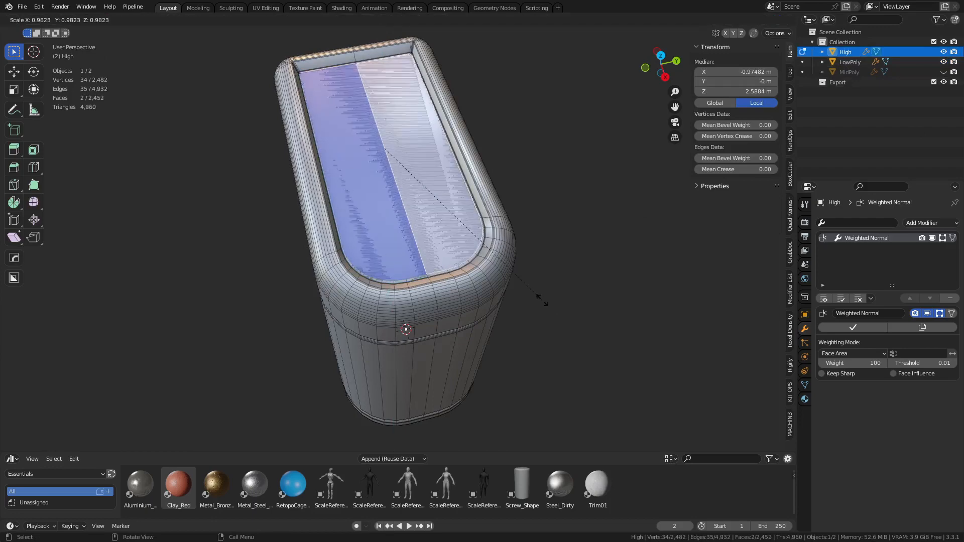
click(542, 301)
- Connect the two opposite vertices where the rounded corners begin with an edge across High's recessed top
scroll(304, 253, up, 5)
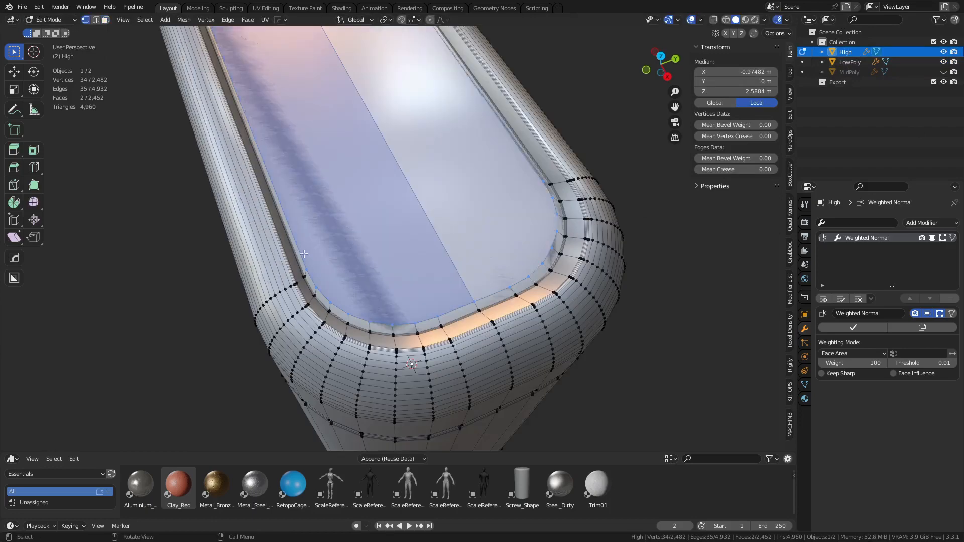
key(1)
click(306, 269)
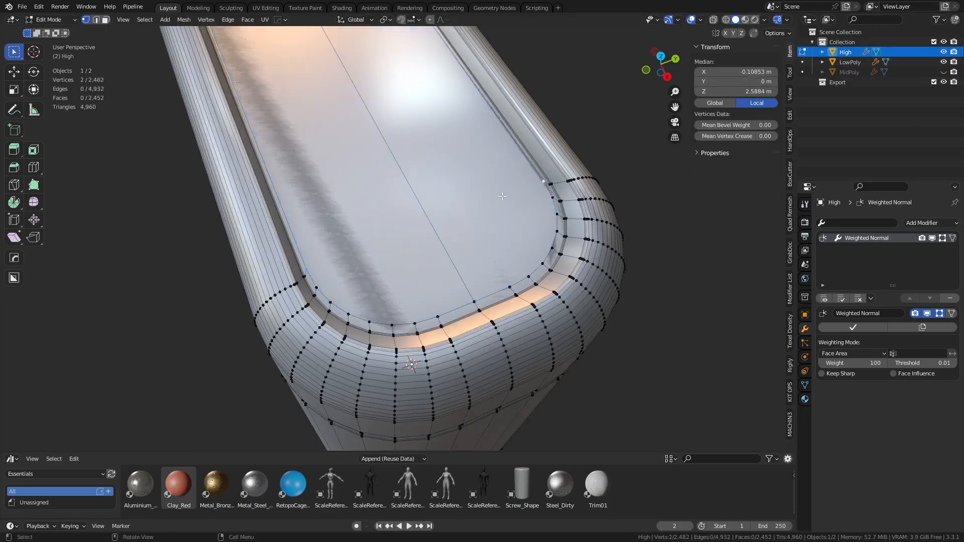
key(j)
key(alt+a)
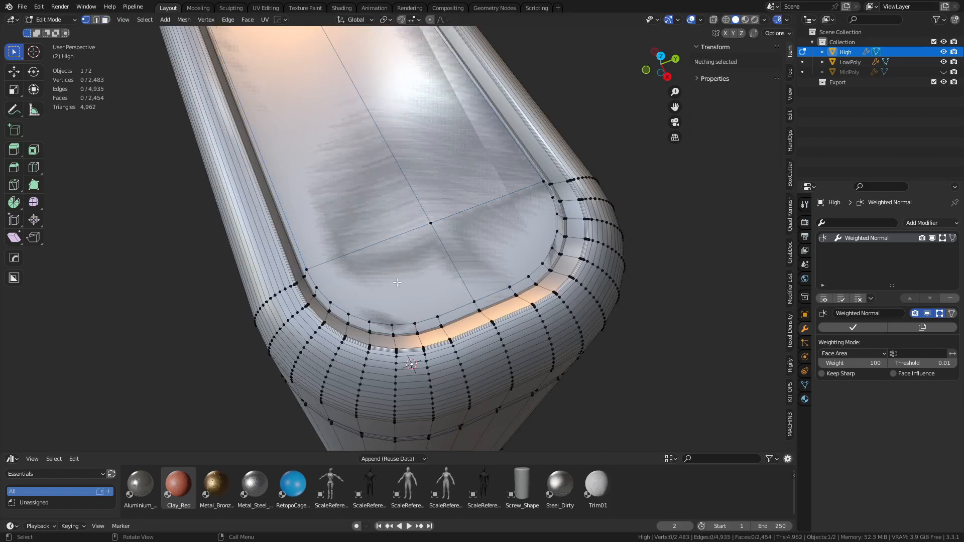
- Delete the four inner faces of High's recessed top
scroll(396, 283, down, 4)
click(395, 262)
ctrl+shift+click(420, 212)
key(x)
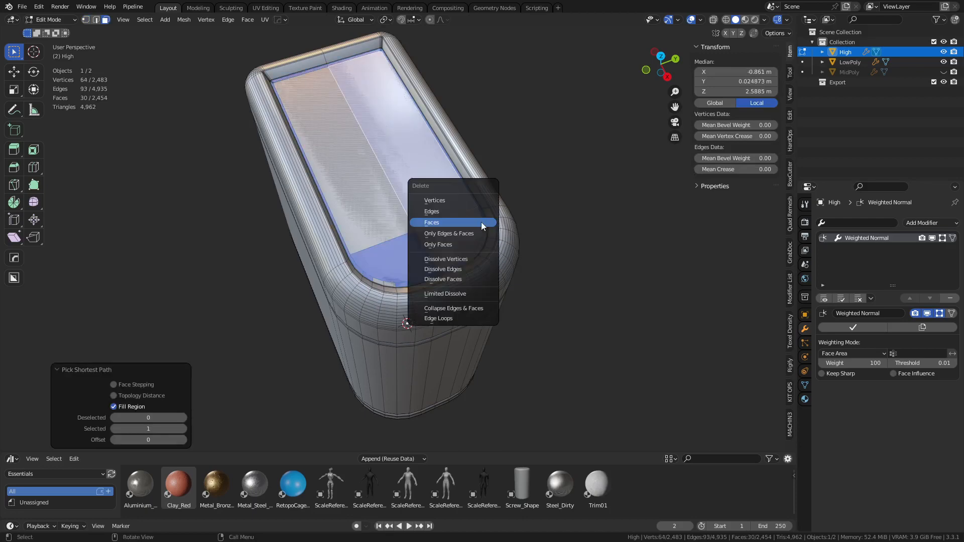
click(379, 213)
shift+click(402, 251)
key(x)
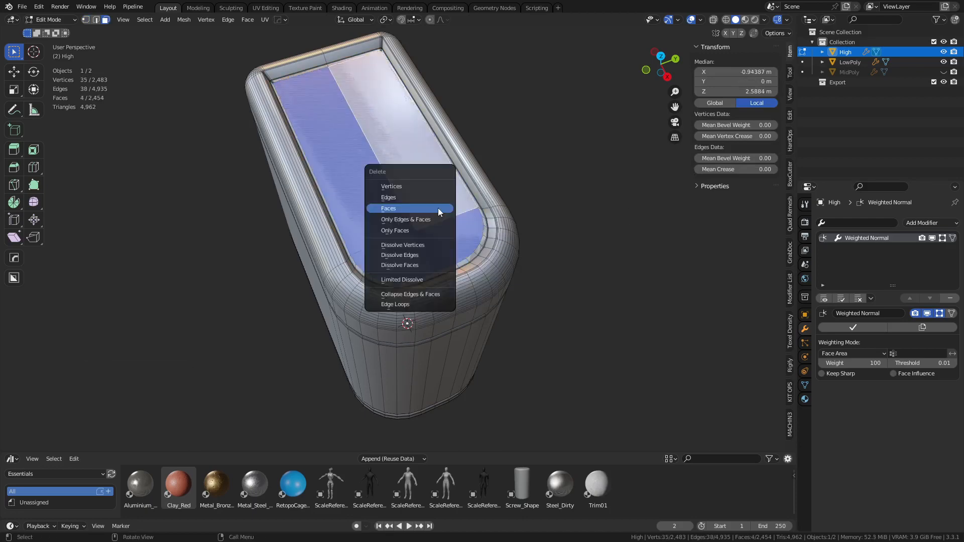
click(438, 207)
- Return to Object Mode and hide the LowPoly object behind High
scroll(490, 268, up, 3)
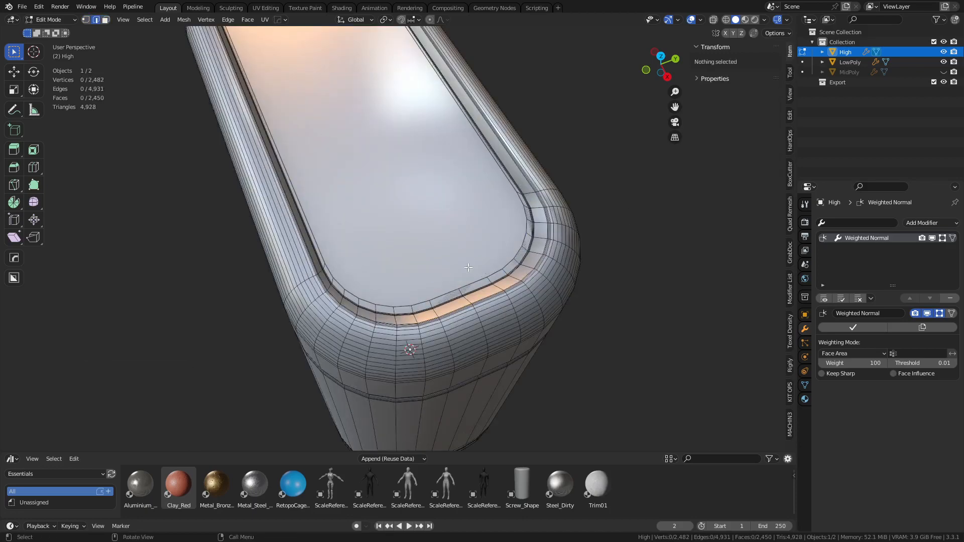
click(468, 268)
middle_drag(468, 268, 435, 152)
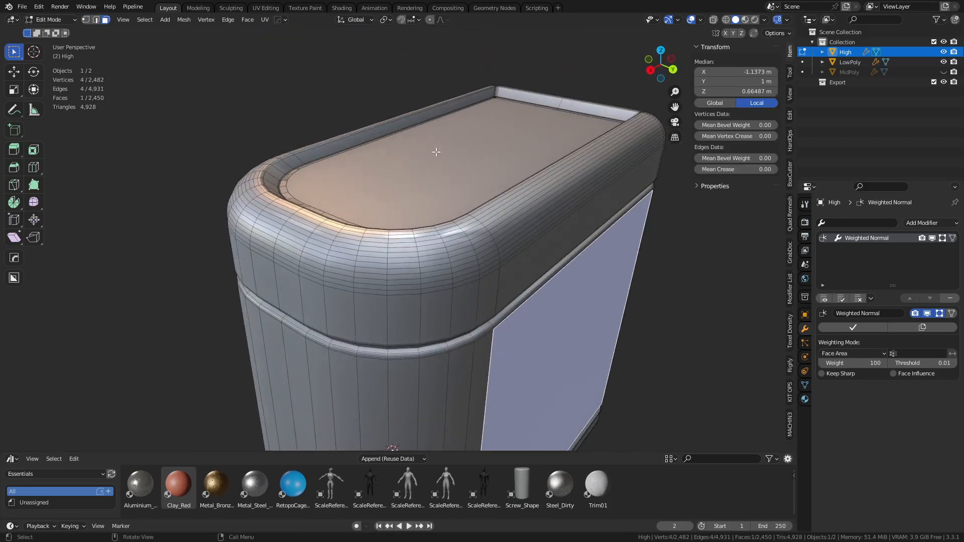
key(Tab)
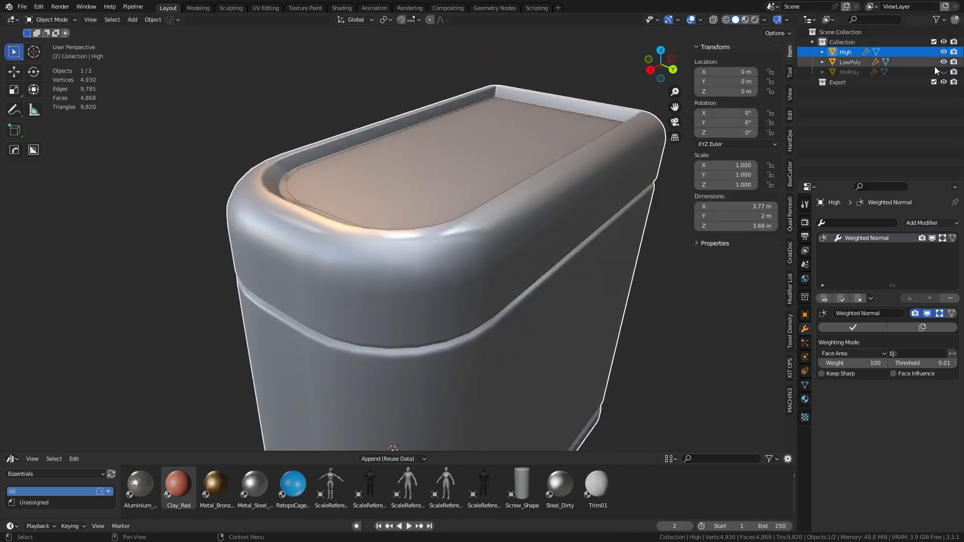
click(943, 63)
- Select the edge loop around High's open top and close it with a Grid Fill
key(Tab)
click(421, 235)
middle_drag(420, 237, 441, 255)
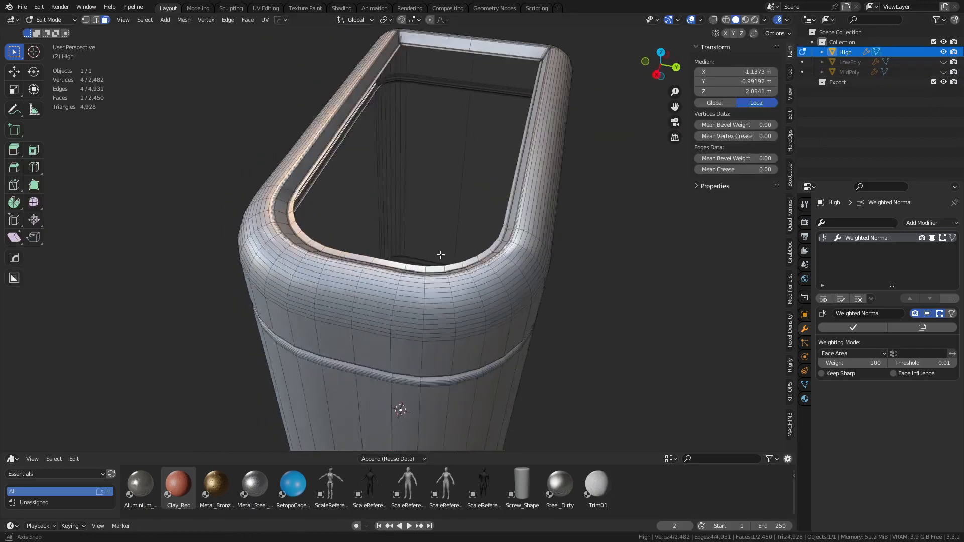
key(2)
alt+click(370, 266)
scroll(514, 222, up, 3)
key(ctrl+f)
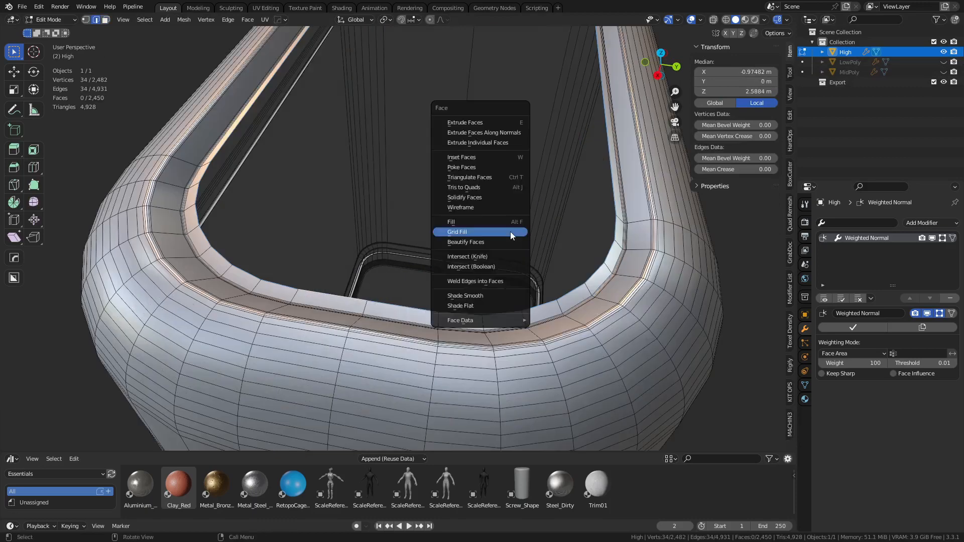
click(510, 234)
- Add a level 2 Subdivision modifier to High in Object Mode
scroll(510, 232, down, 4)
middle_drag(495, 241, 510, 229)
key(Tab)
key(ctrl+2)
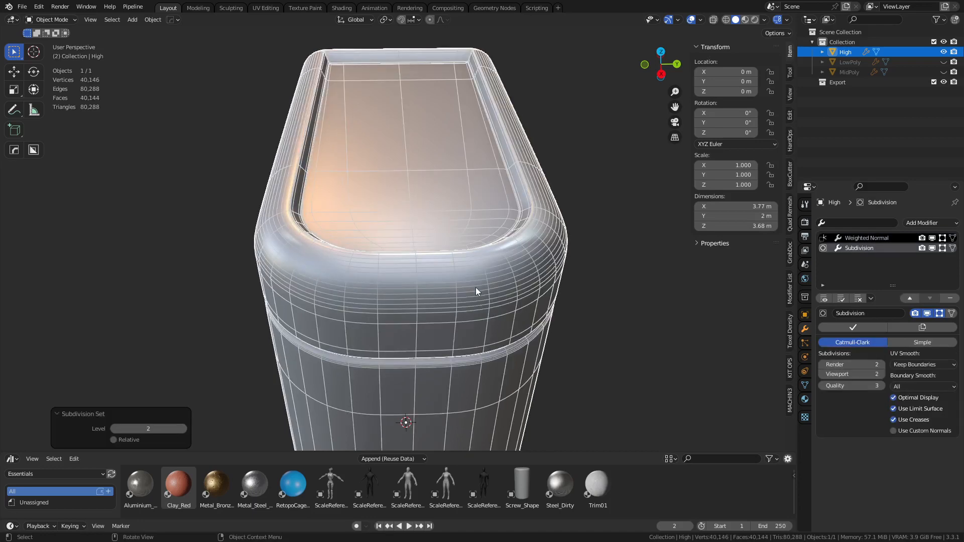
- Extrude High's two bottom faces in Edit Mode and scale them slightly inward
scroll(474, 287, down, 2)
middle_drag(474, 287, 438, 234)
key(Tab)
key(3)
click(383, 216)
shift+click(430, 217)
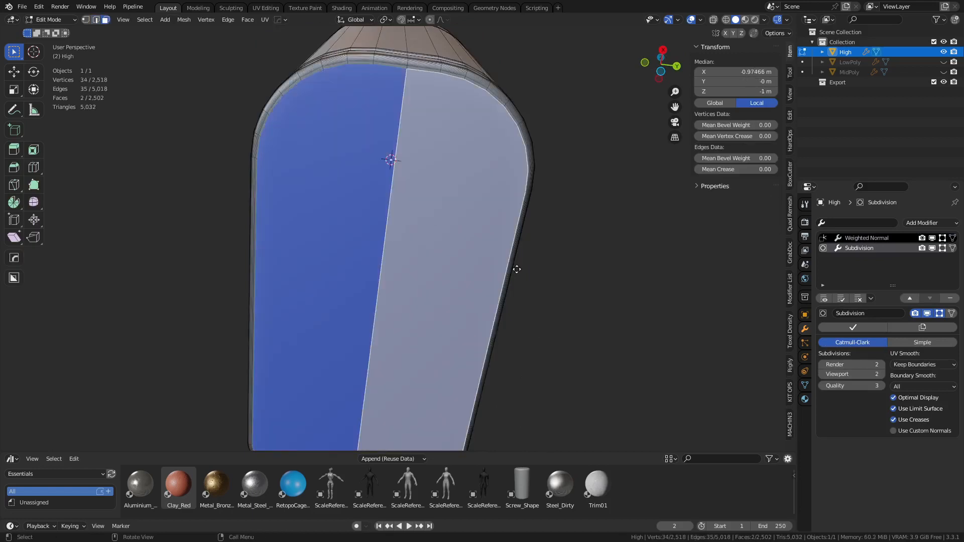
key(e)
key(s)
click(502, 270)
- Delete High's inner bottom faces, close the opening with a Grid Fill, and return to Object Mode
key(x)
click(506, 267)
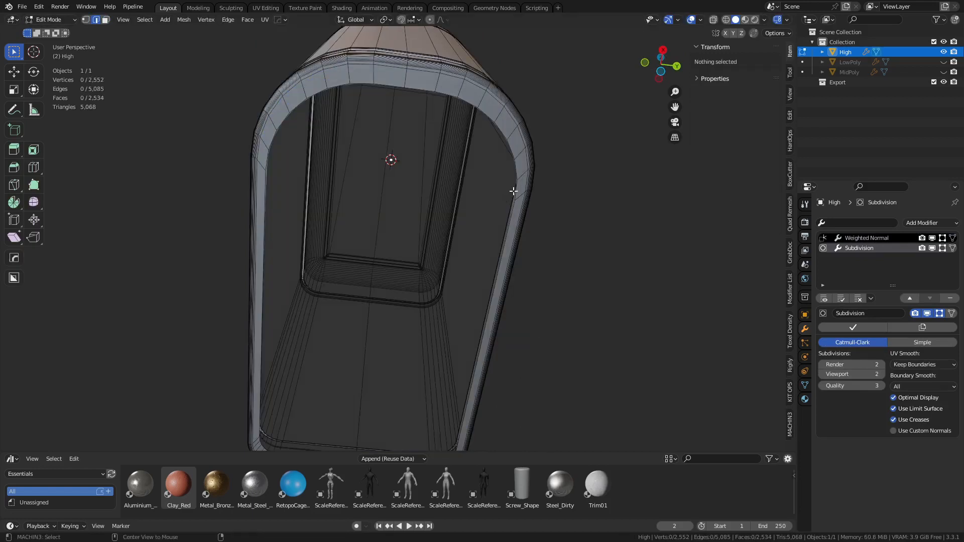
right_click(519, 173)
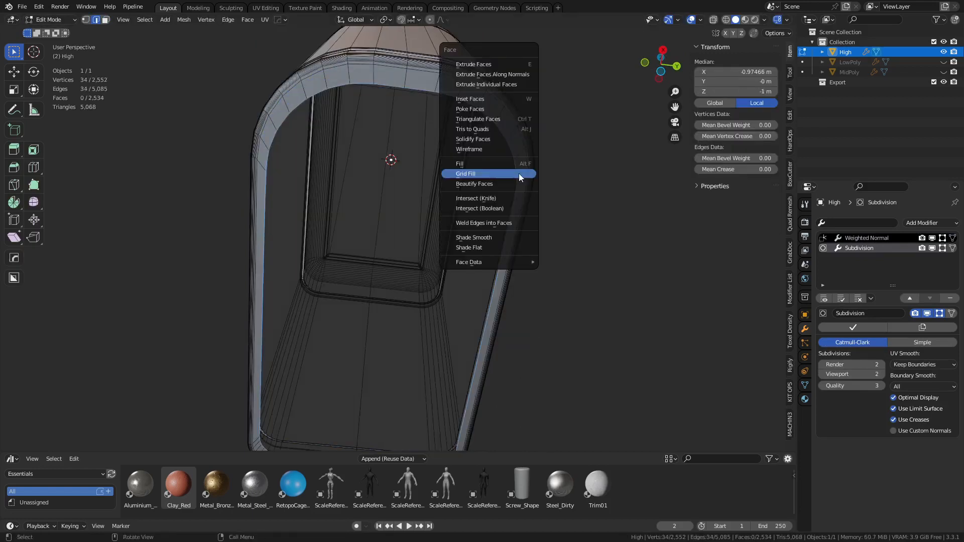
click(519, 173)
key(Tab)
click(453, 182)
- Examine High's subdivided shading on the rim, recessed top and groove, comparing it with the edit mesh topology
scroll(568, 160, down, 6)
middle_drag(490, 164, 469, 285)
scroll(441, 288, up, 7)
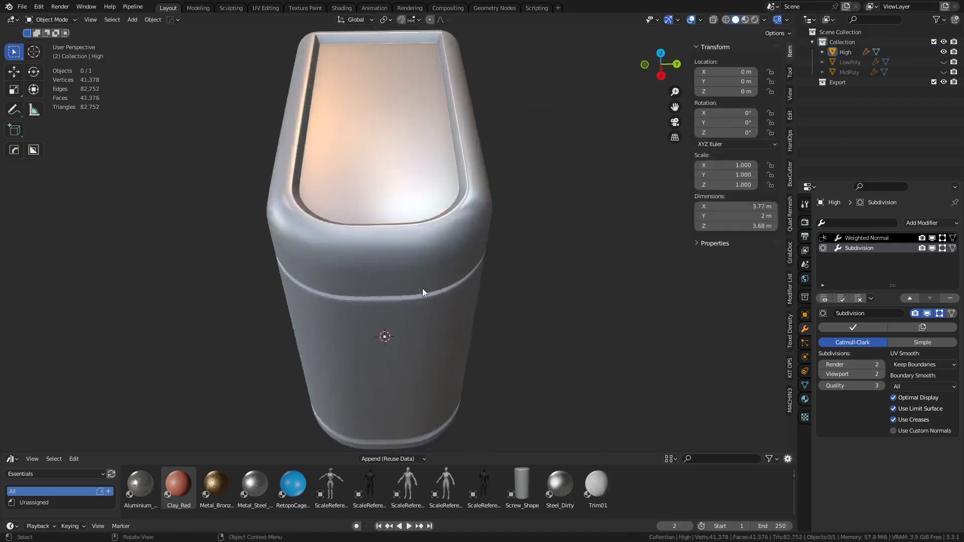
click(405, 273)
shift+middle_drag(402, 272, 428, 308)
middle_drag(428, 307, 541, 284)
key(Tab)
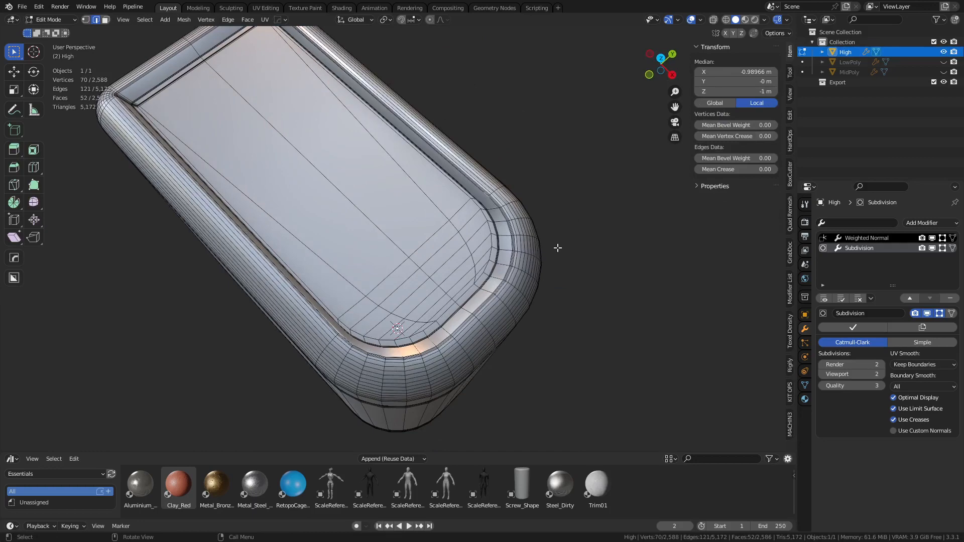
key(Tab)
middle_drag(580, 268, 522, 303)
scroll(522, 304, up, 6)
- In Edit Mode, sink one face loop around the outside of High's rounded rim by about 0.02 m with Shrink/Fatten
key(ctrl+Tab)
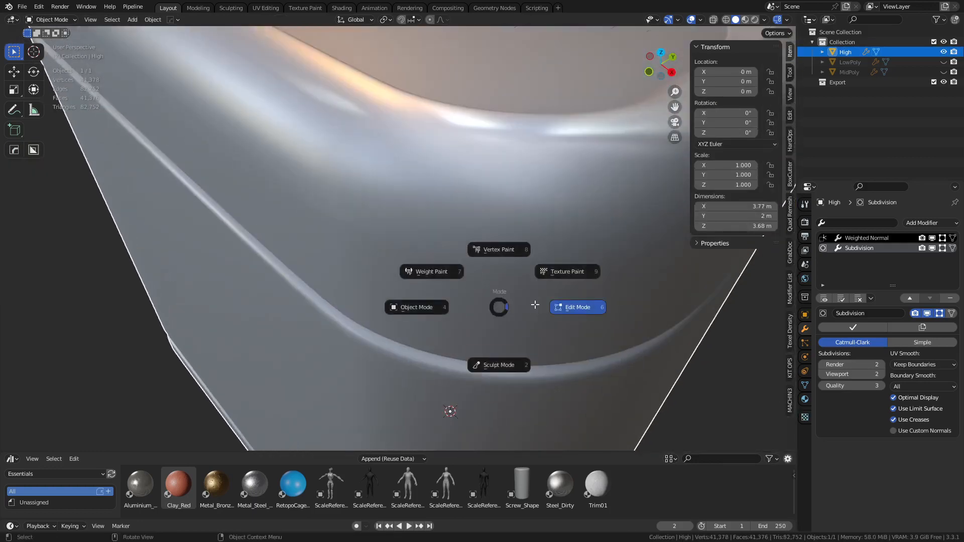
click(576, 306)
alt+click(431, 261)
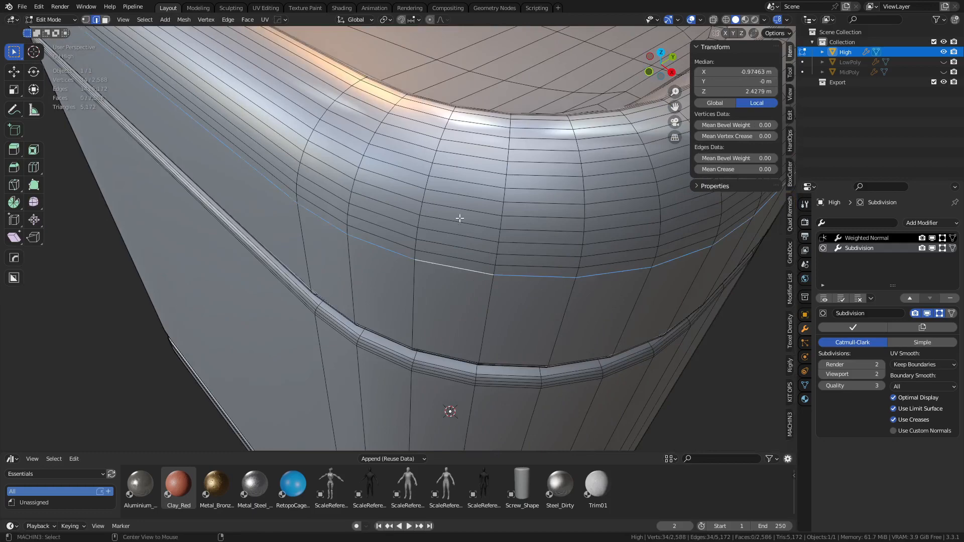
key(3)
alt+click(423, 197)
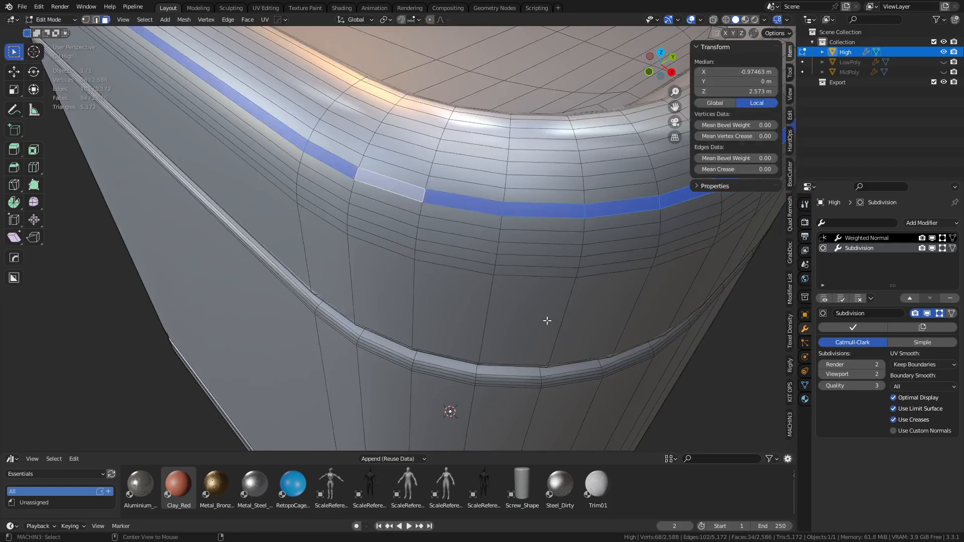
key(alt+s)
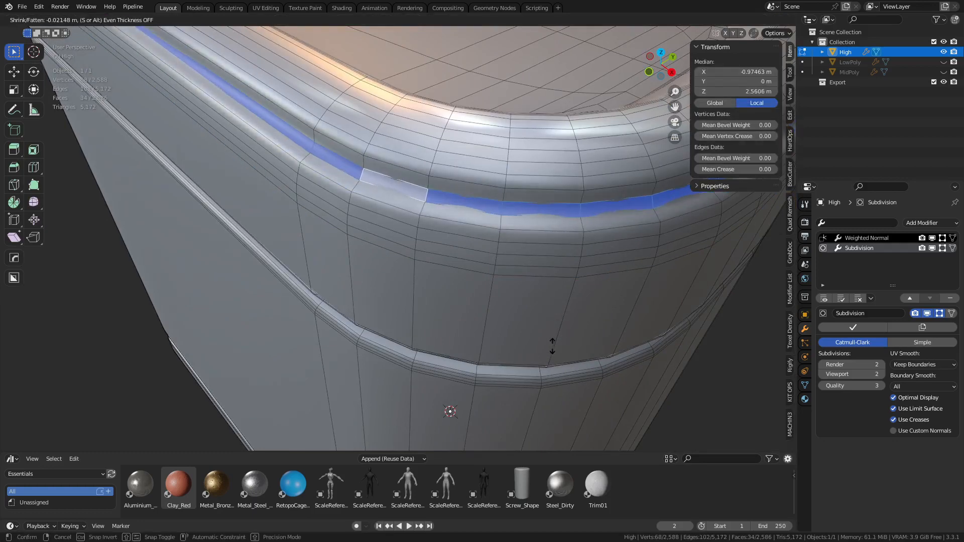
click(552, 346)
- Bevel the sunken rim loop's edges with 4 segments, about 0.007 m wide, and view High in Object Mode
key(ctrl+b)
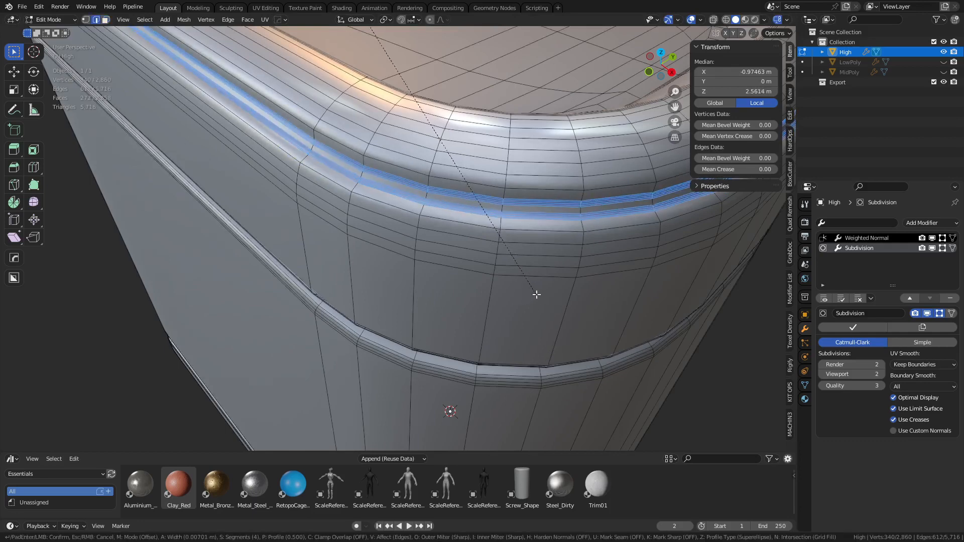
click(537, 294)
key(ctrl+Tab)
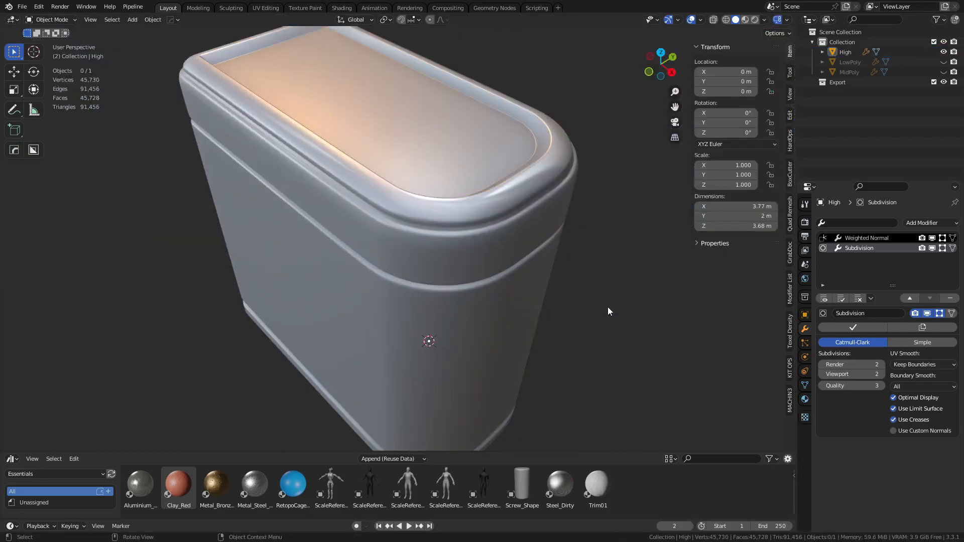
scroll(607, 308, down, 1)
scroll(568, 303, up, 2)
- In Edit Mode, inset the face loop bordering the recessed top's panel by about 0.008 m
key(ctrl+Tab)
click(556, 299)
middle_drag(545, 296, 544, 320)
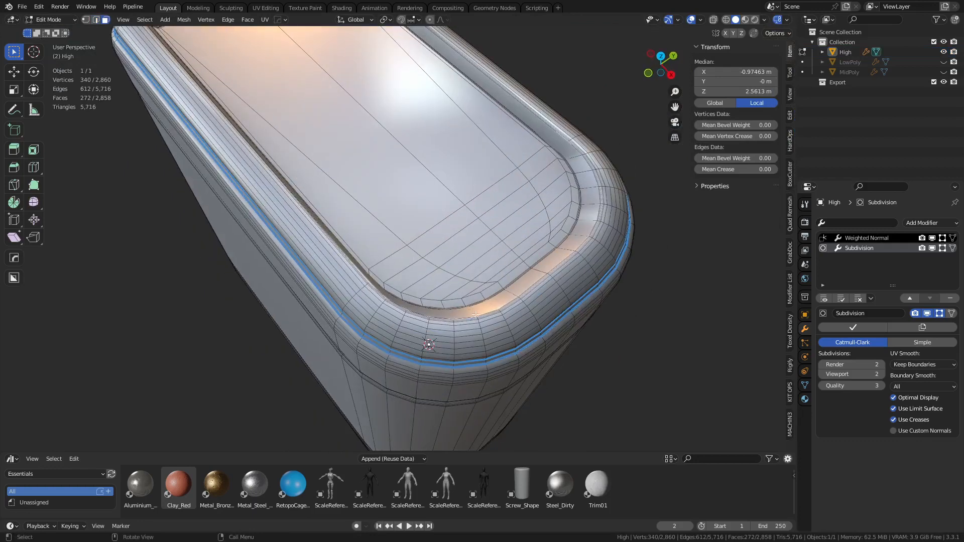
scroll(502, 320, up, 2)
click(549, 335)
click(562, 343)
scroll(555, 328, down, 1)
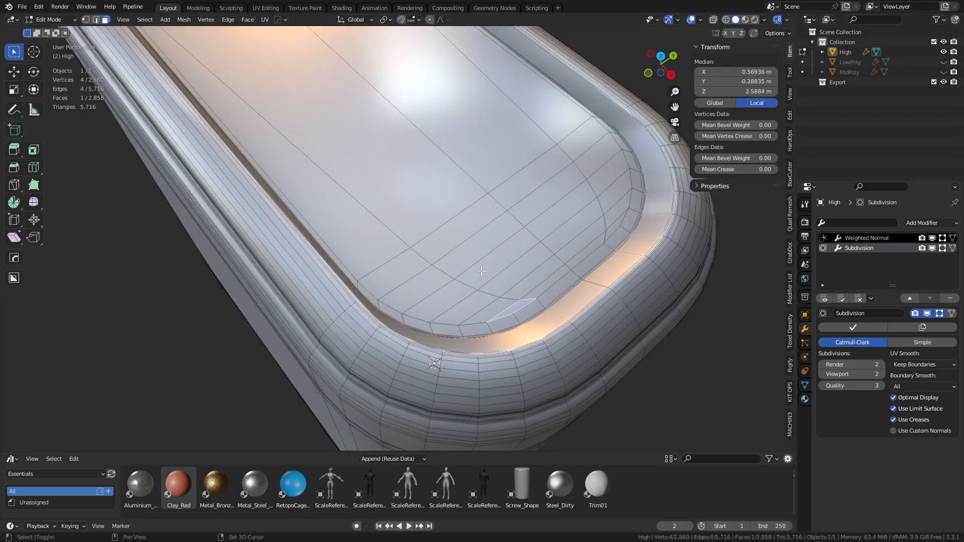
shift+middle_drag(313, 90, 332, 216)
shift+middle_drag(654, 446, 612, 335)
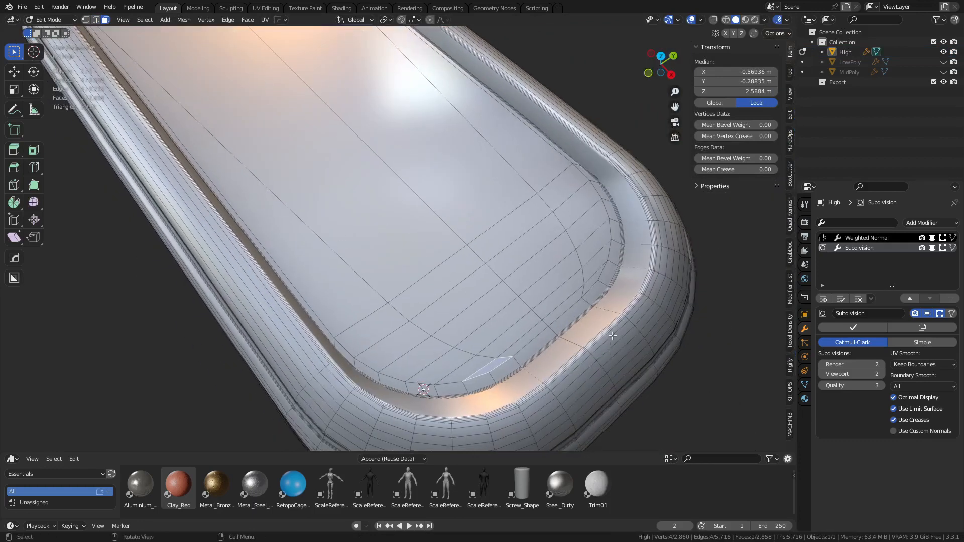
alt+click(588, 311)
key(i)
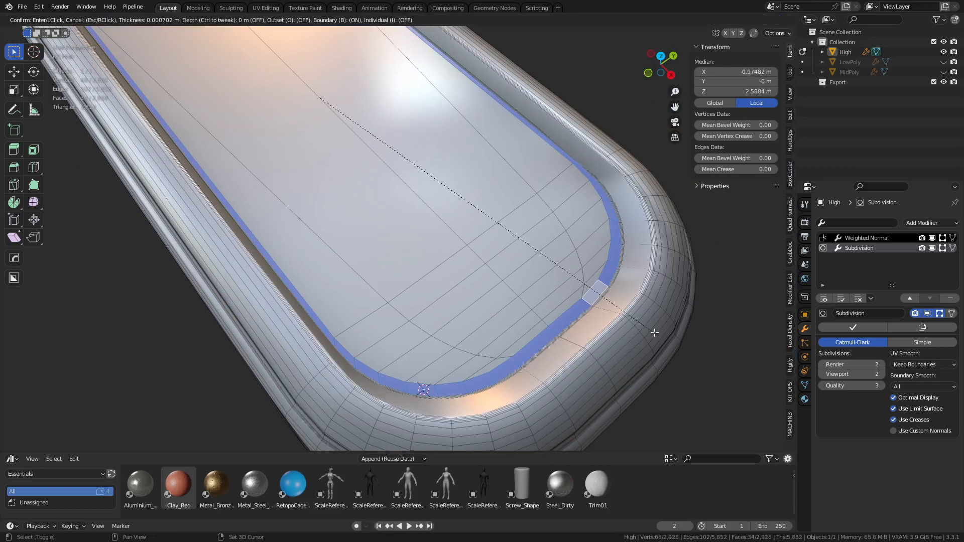
click(643, 326)
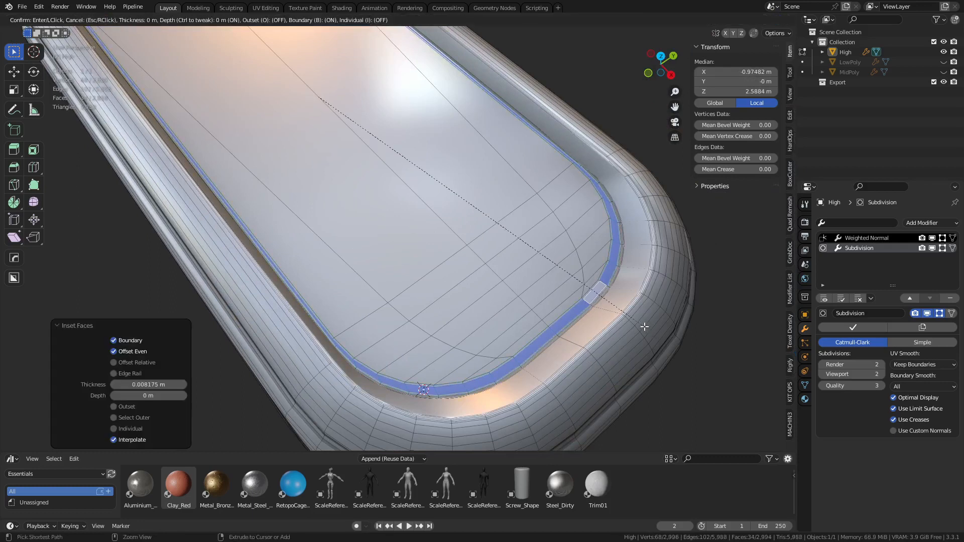
- Try to sink a second inset about 0.022 m into the border strip, inspect it, and undo it
key(i)
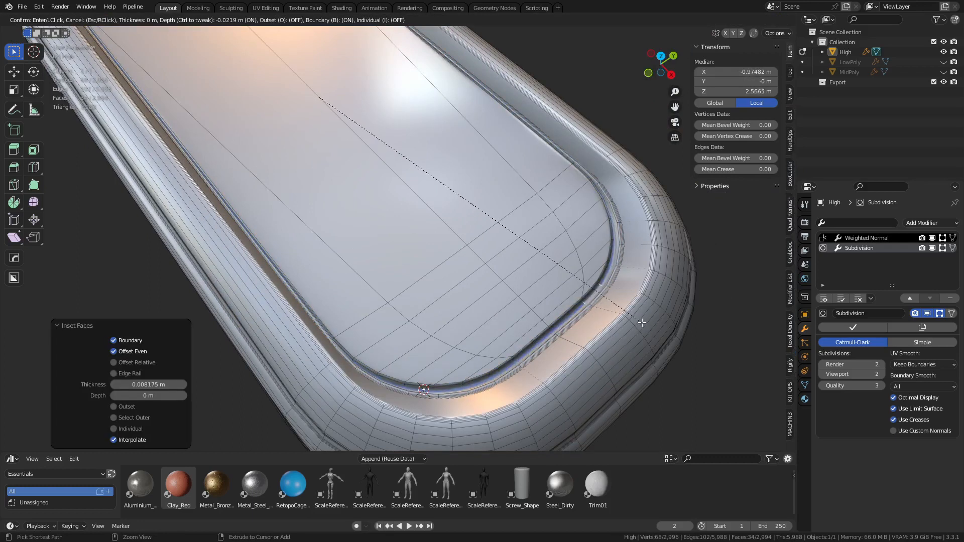
click(641, 319)
middle_drag(650, 327, 574, 292)
scroll(610, 284, up, 7)
shift+middle_drag(647, 301, 461, 253)
key(ctrl+z)
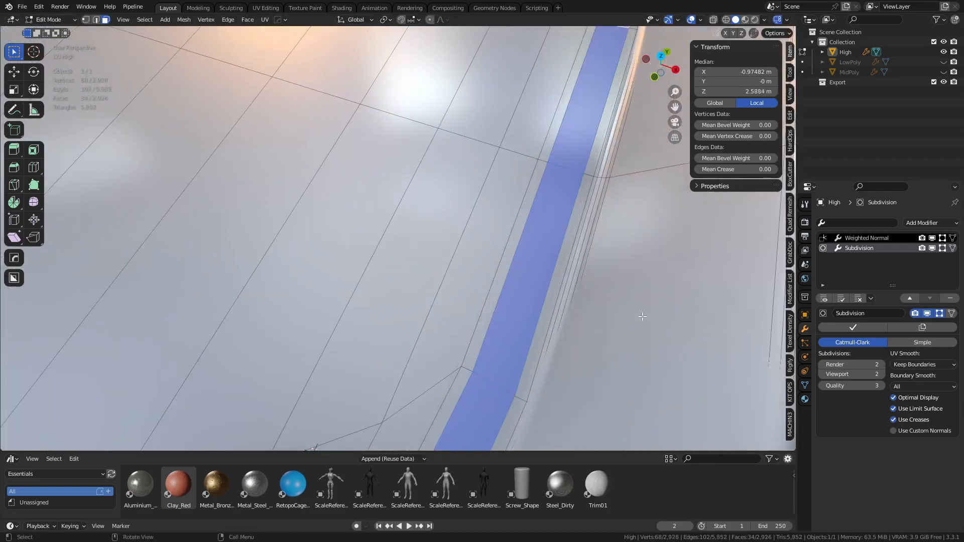
- Inset the border strip again with a thickness of about 0.005 m and a depth of about -0.003 m
key(i)
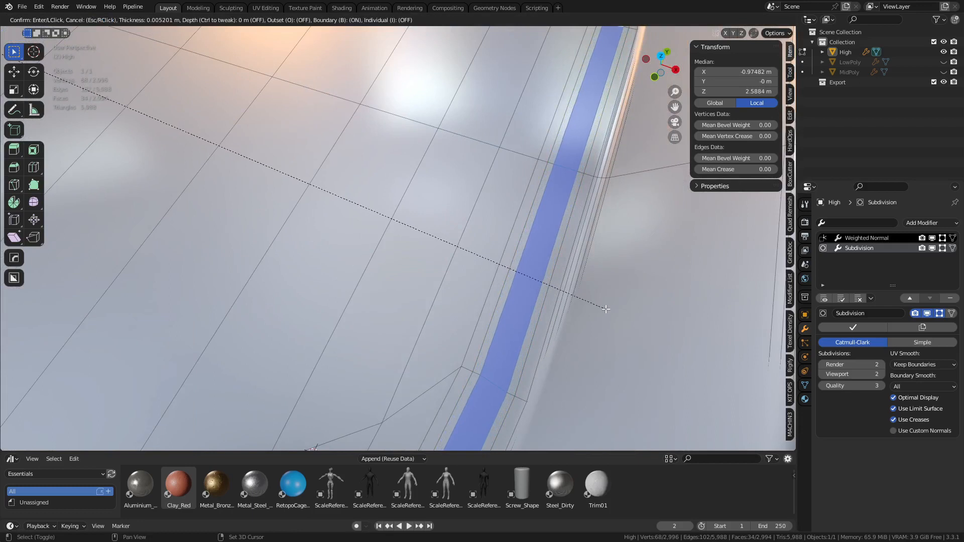
key(ctrl)
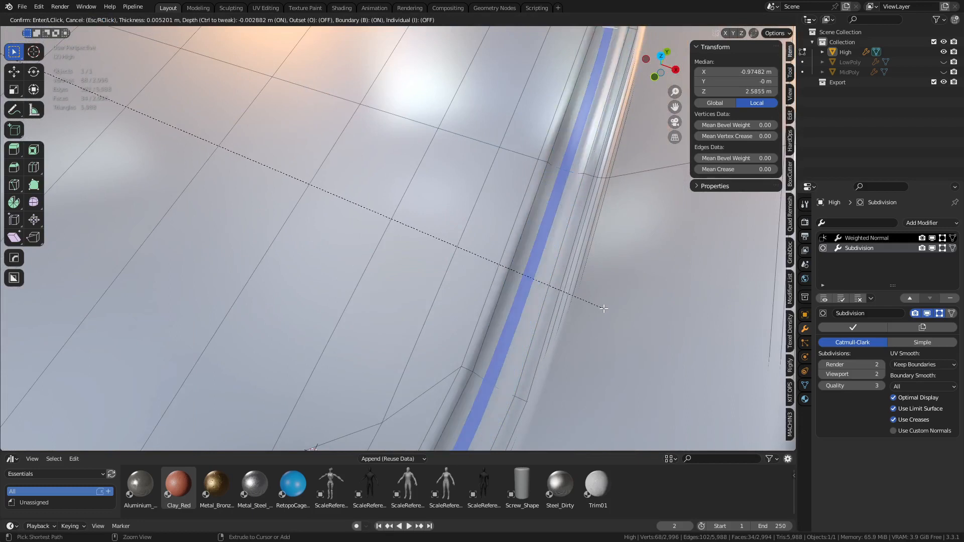
click(604, 308)
- Hide the subdivision in Edit Mode, bevel the sunken strip's edge loops with 1 segment about 0.0015 m wide, and return to Object Mode
key(2)
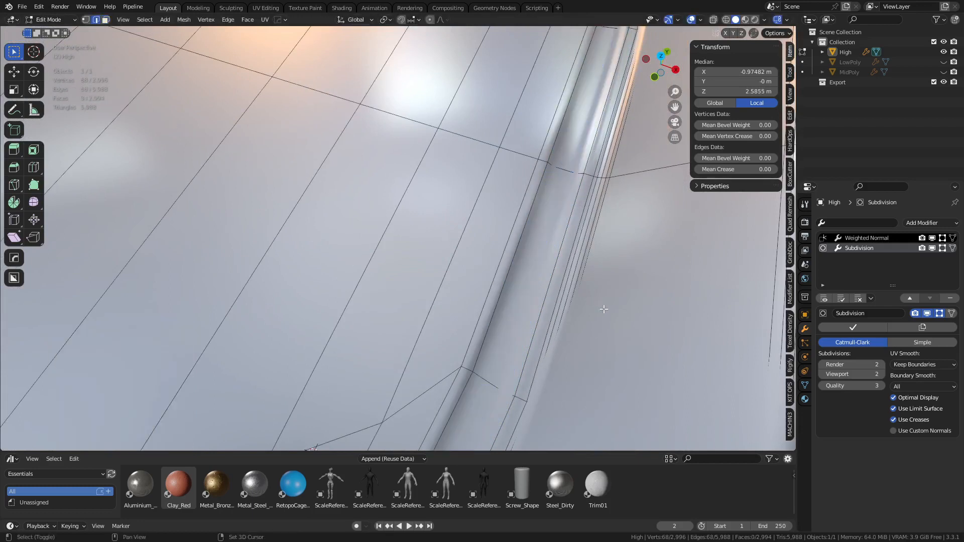
click(952, 248)
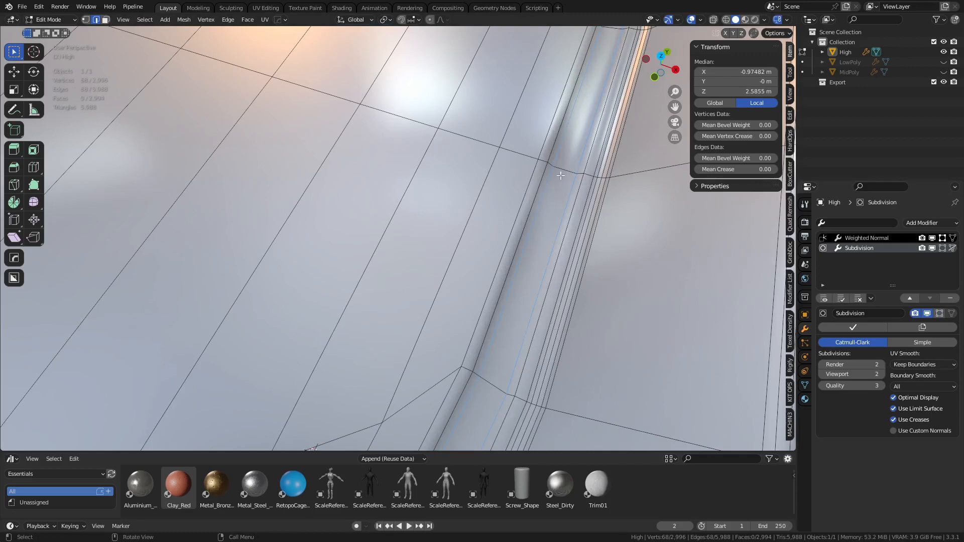
key(ctrl+b)
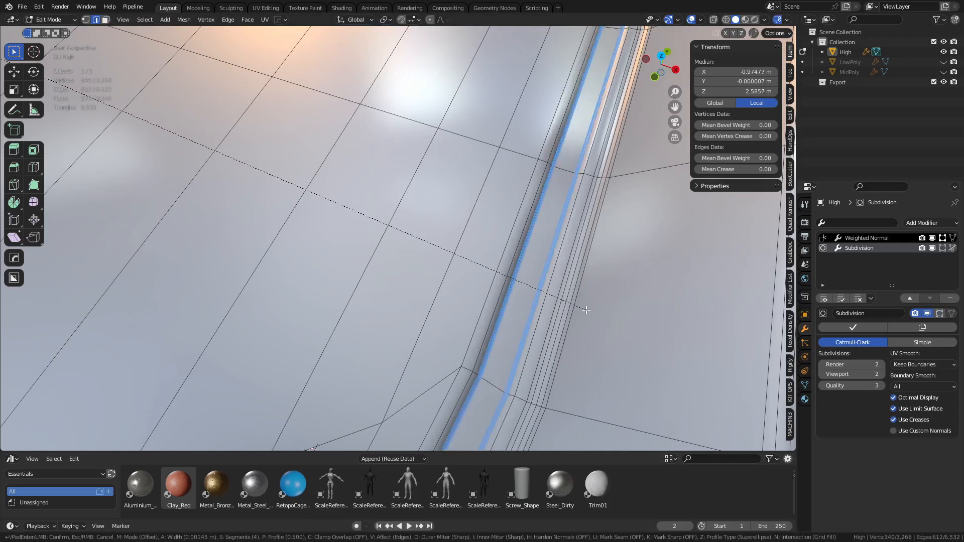
scroll(586, 310, down, 3)
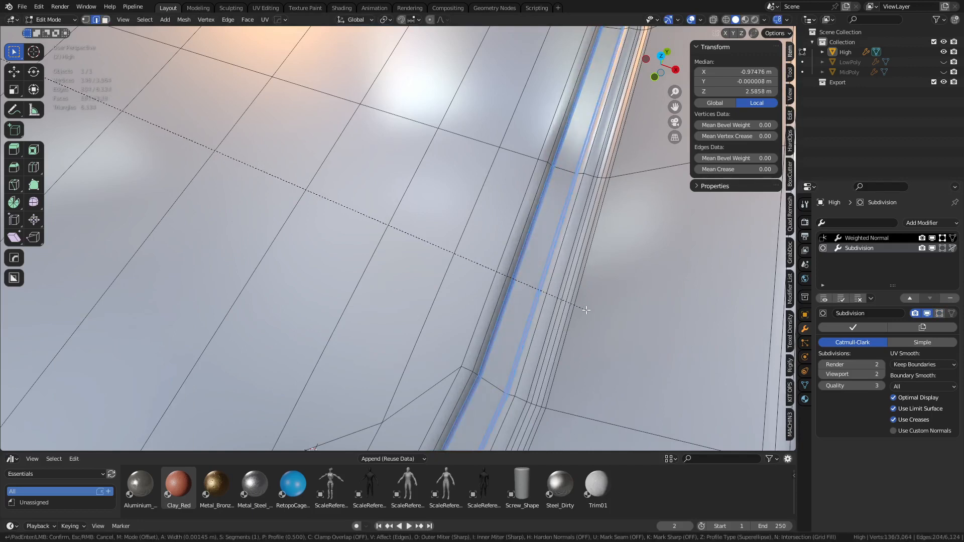
click(586, 310)
key(ctrl+Tab)
click(545, 308)
- View High from the top in solid shading and switch the viewport MatCap to the multicoloured normal one
scroll(544, 309, down, 10)
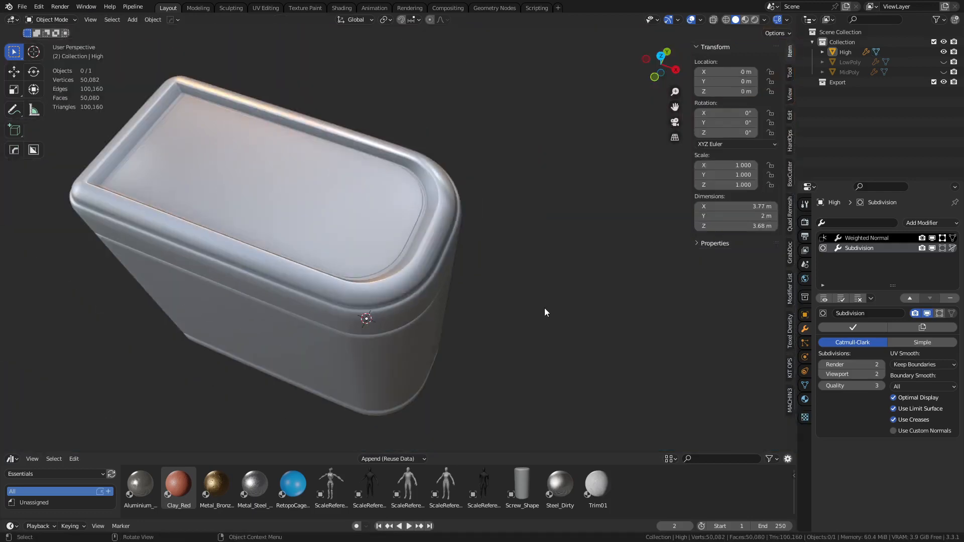
key(shift+z)
key(shift+z)
middle_drag(532, 317, 584, 320)
click(764, 19)
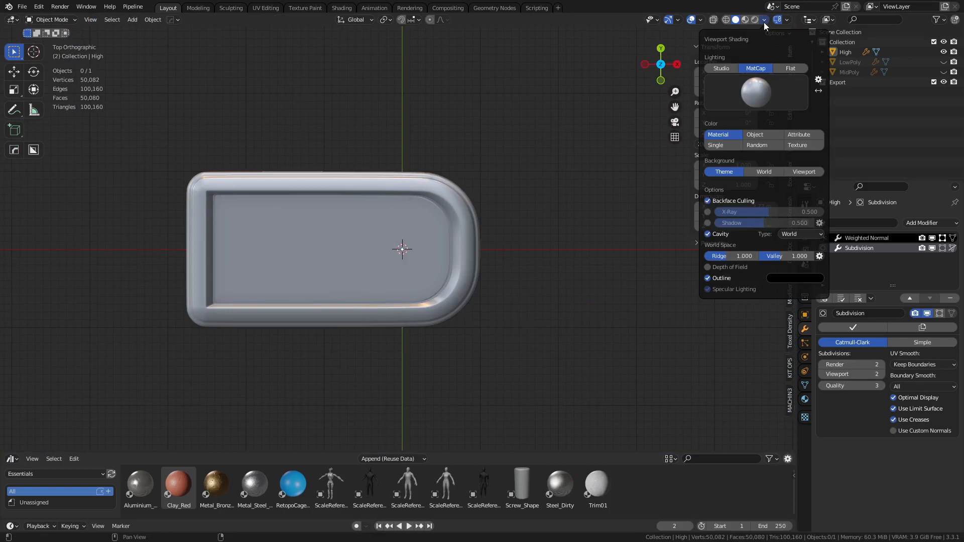
click(764, 92)
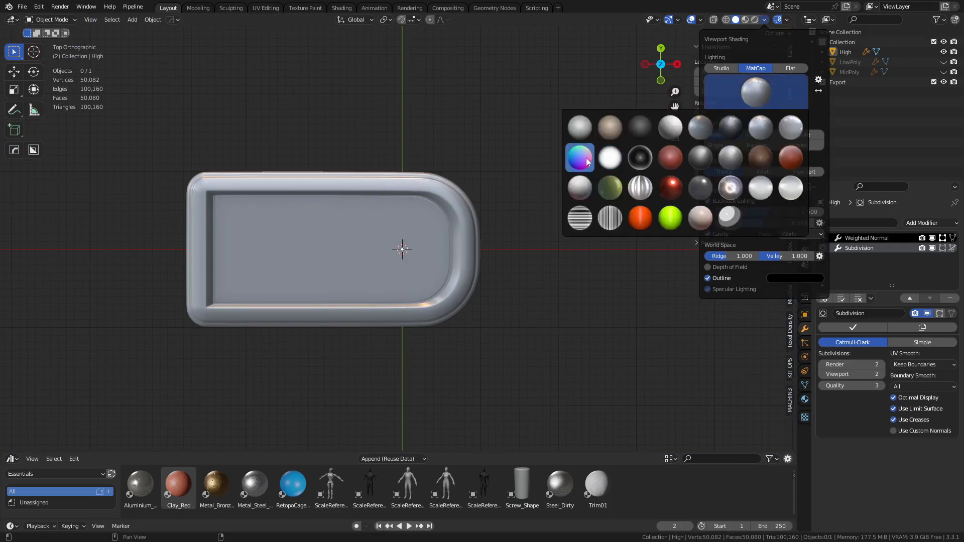
click(585, 160)
- Examine the normal shading of the recessed top's rounded end, square corners and border groove from above
scroll(577, 271, up, 6)
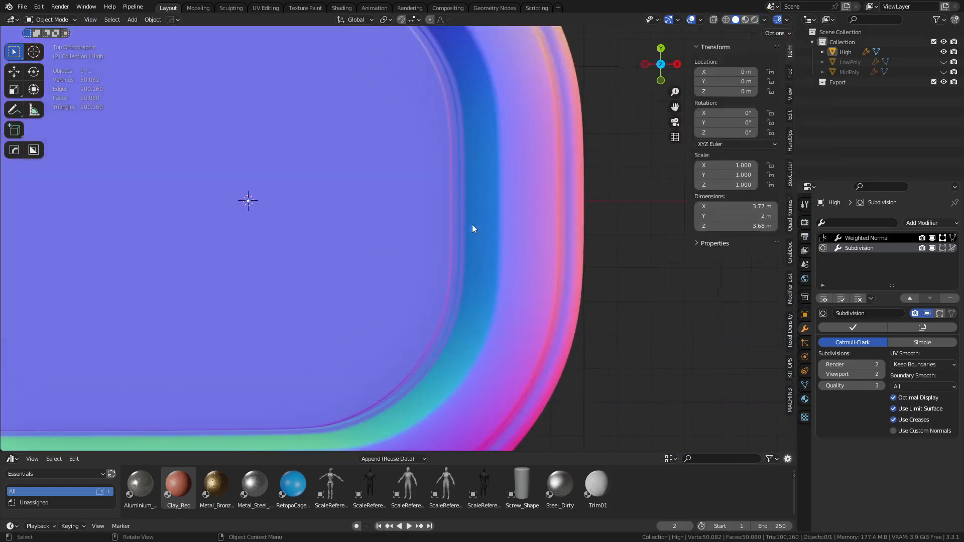
scroll(471, 229, up, 3)
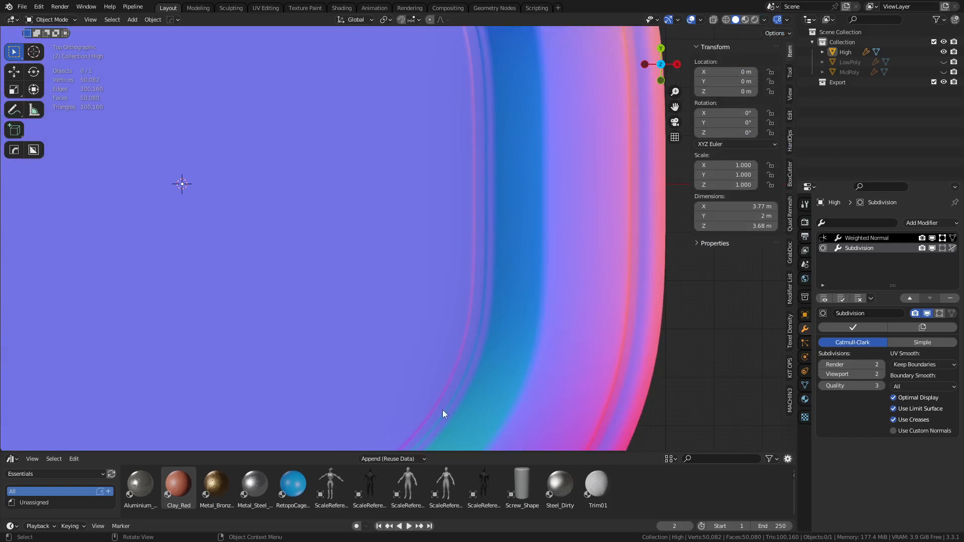
mouse_move(436, 131)
shift+middle_down()
mouse_move(459, 202)
mouse_move(476, 382)
shift+middle_up()
shift+middle_drag(452, 230, 500, 304)
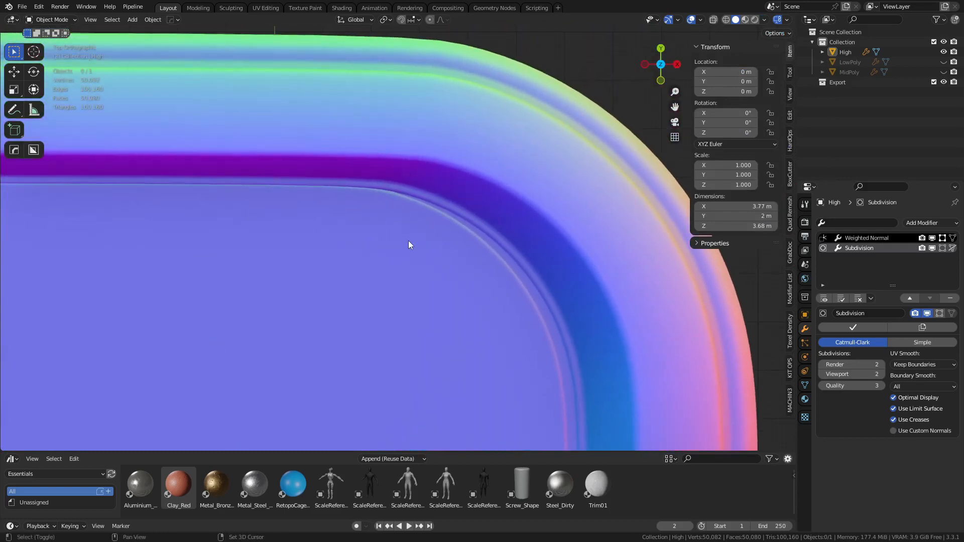
scroll(414, 236, down, 8)
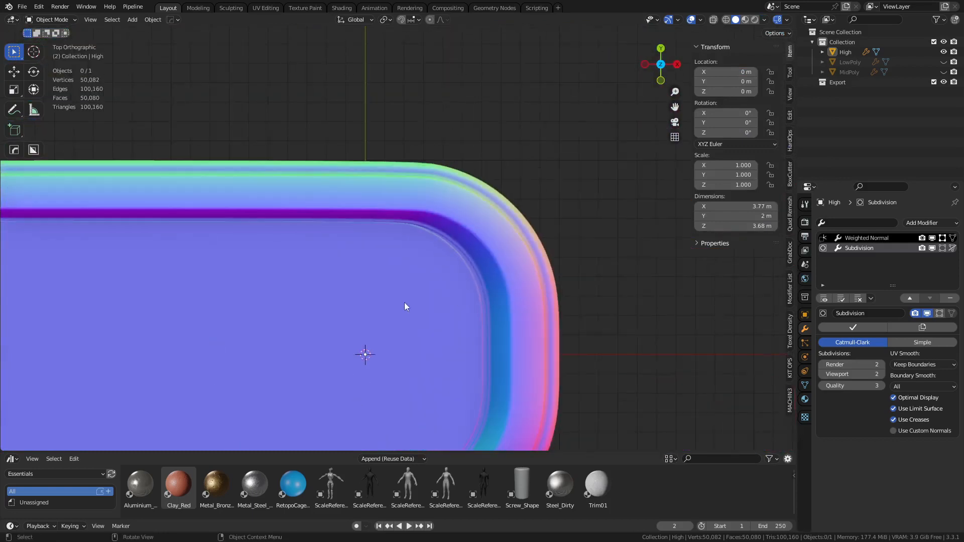
shift+middle_drag(384, 318, 484, 324)
shift+middle_drag(322, 244, 417, 226)
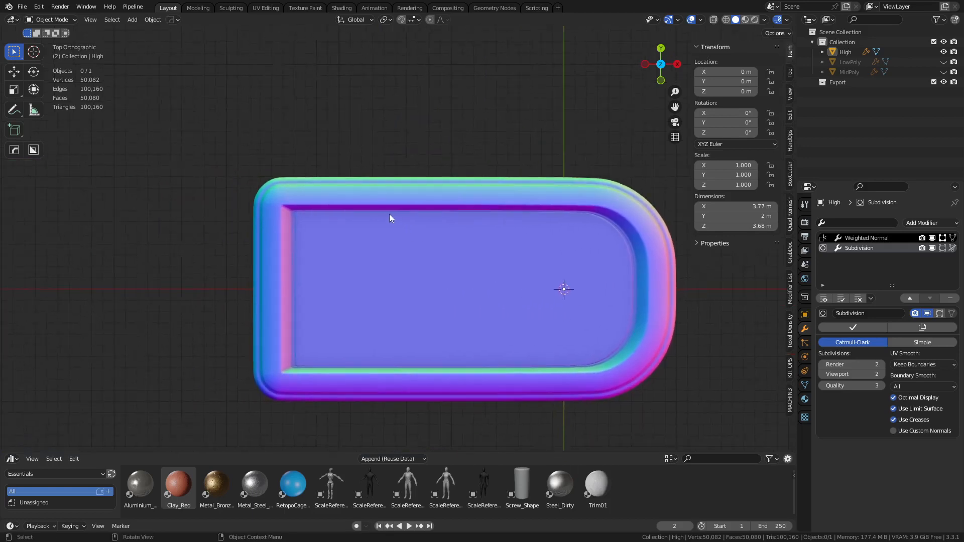
shift+middle_drag(363, 243, 498, 298)
scroll(461, 333, up, 9)
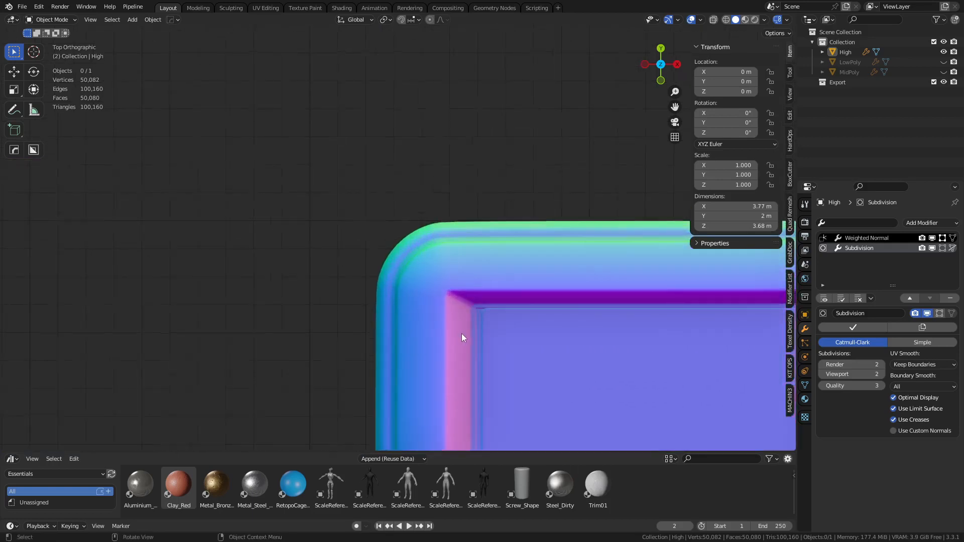
shift+middle_drag(588, 379, 477, 256)
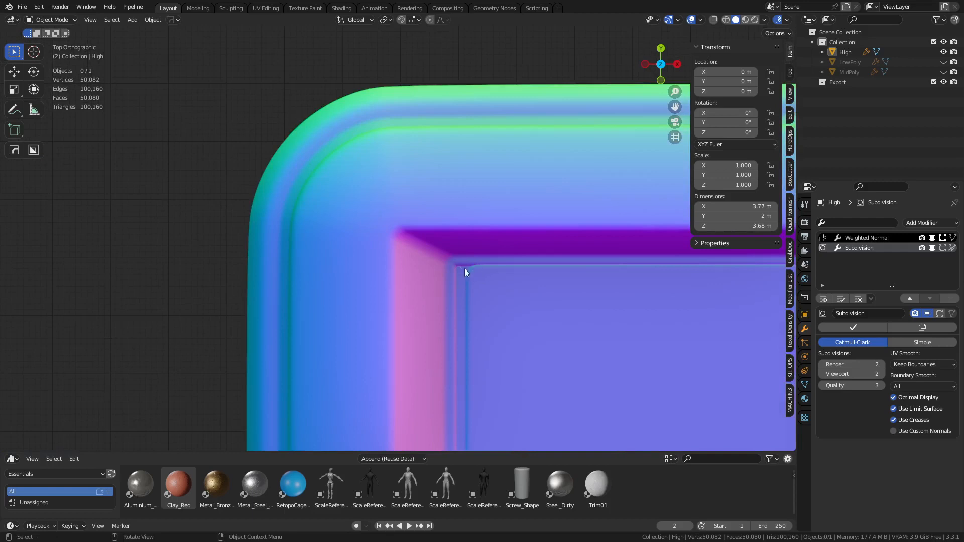
shift+middle_drag(543, 363, 477, 122)
scroll(487, 301, down, 4)
shift+middle_drag(471, 417, 456, 194)
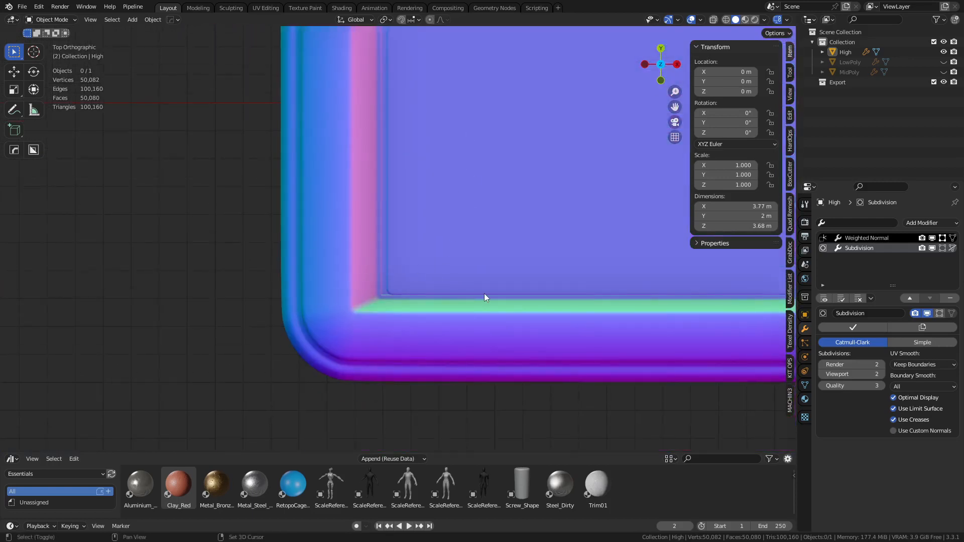
- Undo the border insets and bevel, add a centred loop cut around the recessed top's border strip, and return to Object Mode
key(Tab)
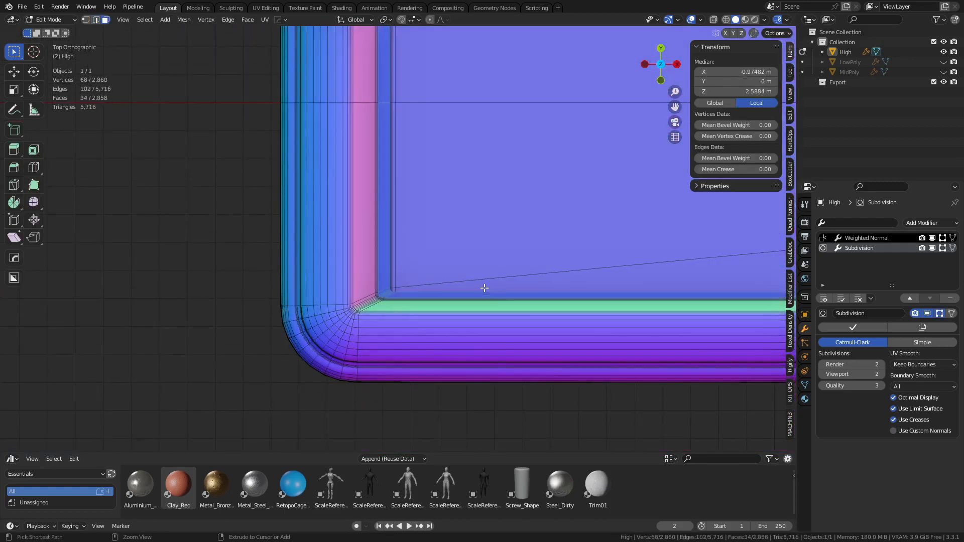
click(432, 276)
scroll(382, 301, up, 3)
key(ctrl+r)
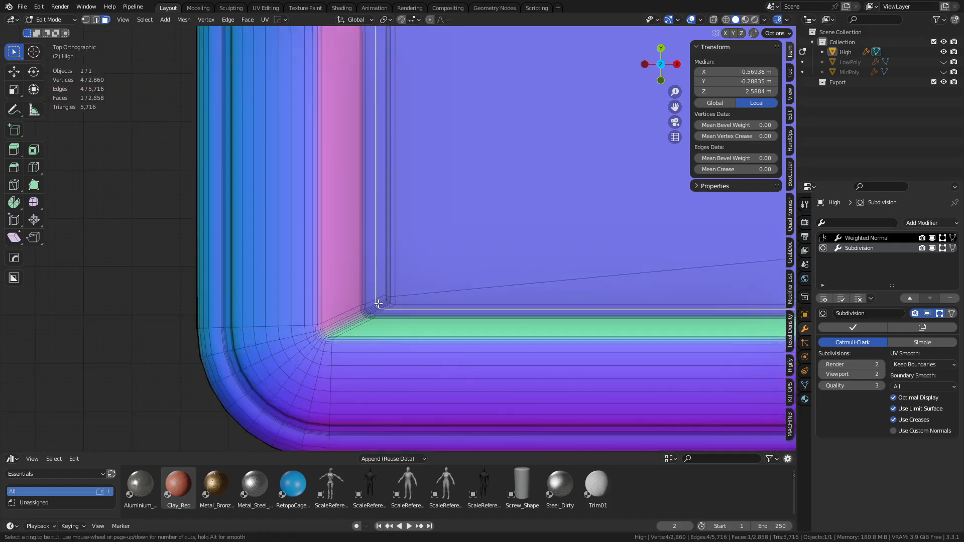
click(378, 303)
right_click(378, 304)
key(Tab)
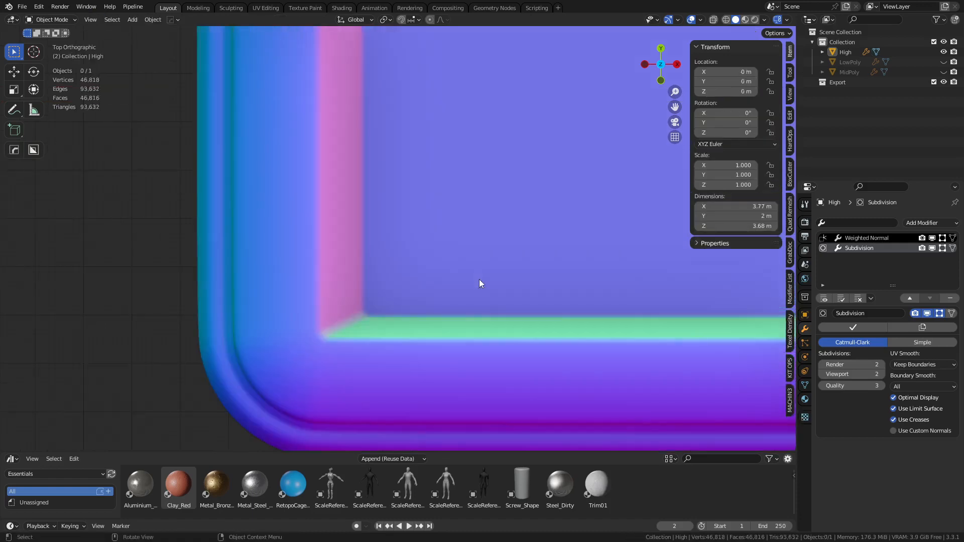
- Sink the recessed top's border strip centre loop along its normals by about 0.0216 m and hide the subdivision in Edit Mode
scroll(479, 279, down, 3)
key(shift+w)
key(shift+w)
scroll(479, 279, down, 4)
shift+middle_drag(606, 234, 303, 253)
scroll(502, 260, up, 6)
middle_drag(532, 311, 492, 265)
key(Tab)
middle_drag(464, 226, 476, 265)
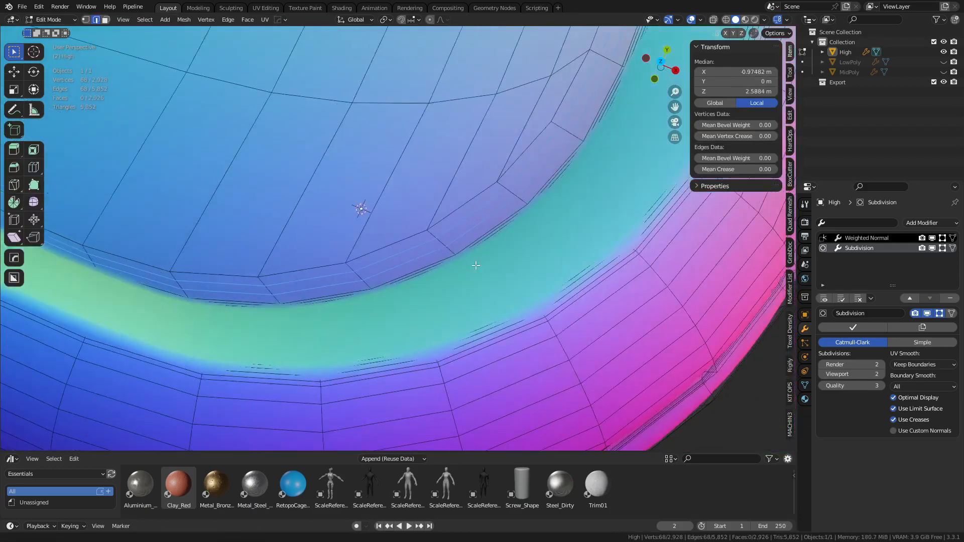
key(alt+s)
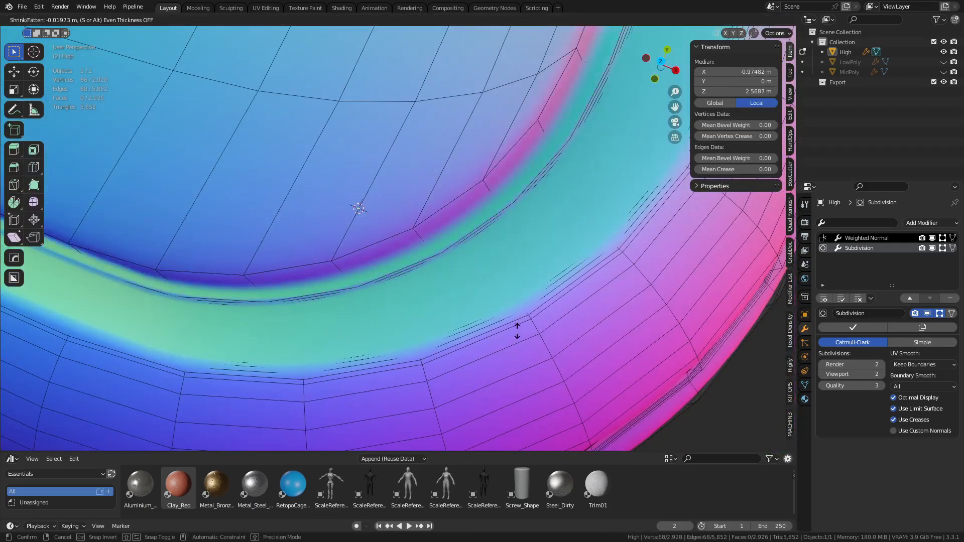
click(518, 331)
click(942, 250)
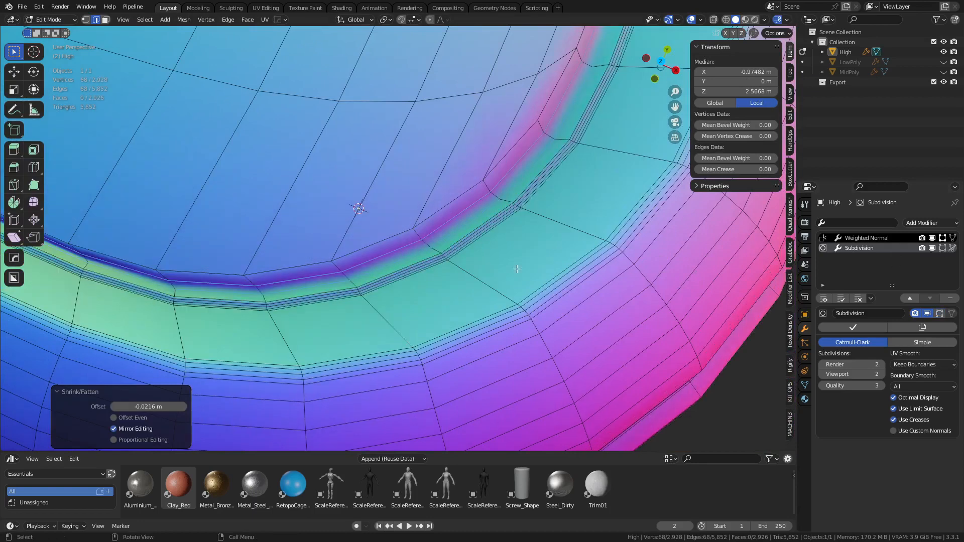
- Add supporting loop cuts along the sides of the sunken border groove and return to Object Mode
middle_drag(512, 266, 528, 275)
key(ctrl+r)
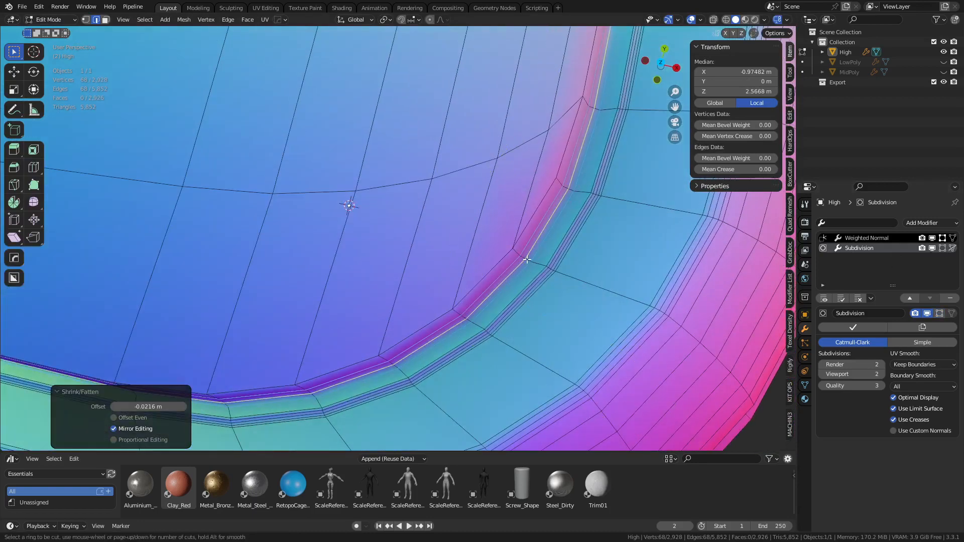
click(527, 259)
right_click(526, 259)
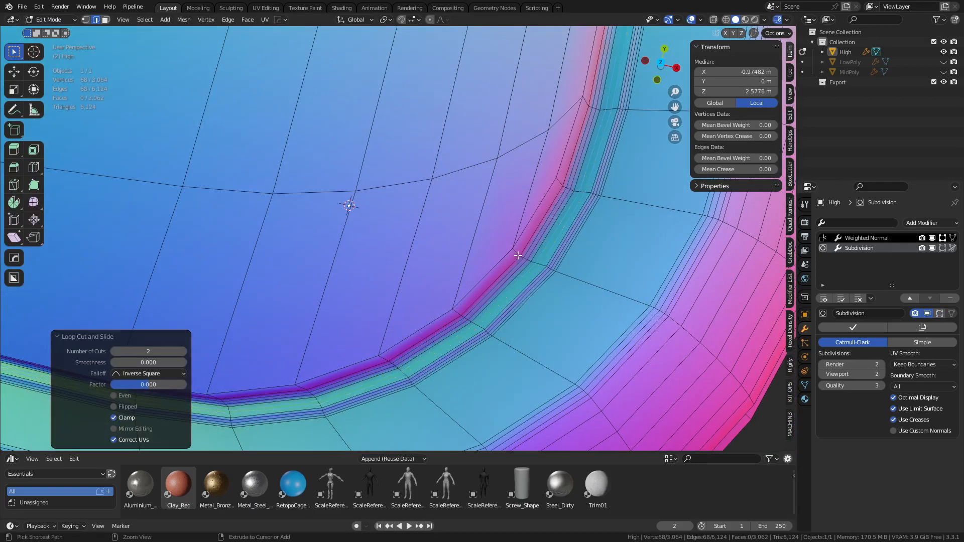
key(Tab)
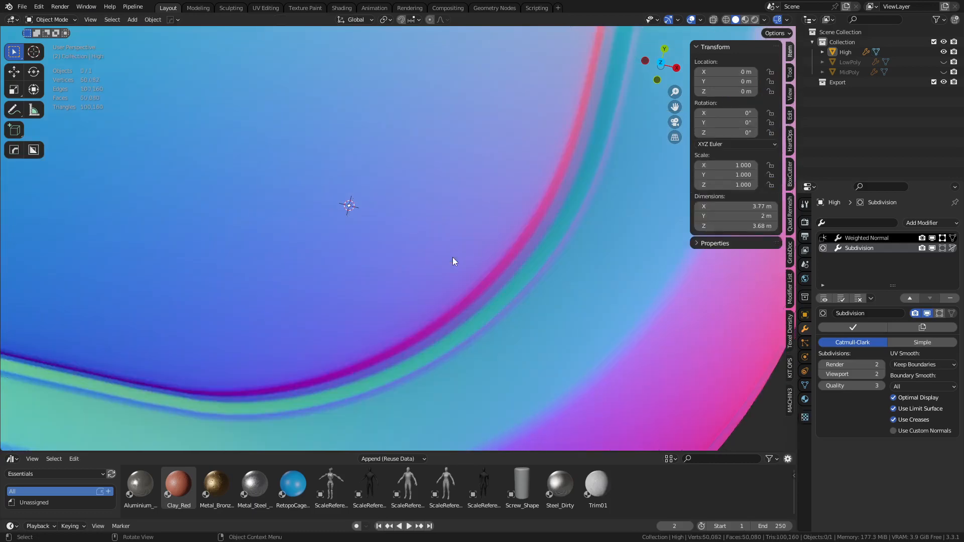
- Examine the new groove's shading from above around the recessed top's corners and along its straight edges
scroll(453, 257, down, 7)
alt+middle_drag(435, 257, 459, 275)
shift+middle_drag(385, 282, 475, 281)
scroll(474, 281, up, 1)
shift+middle_drag(250, 239, 418, 342)
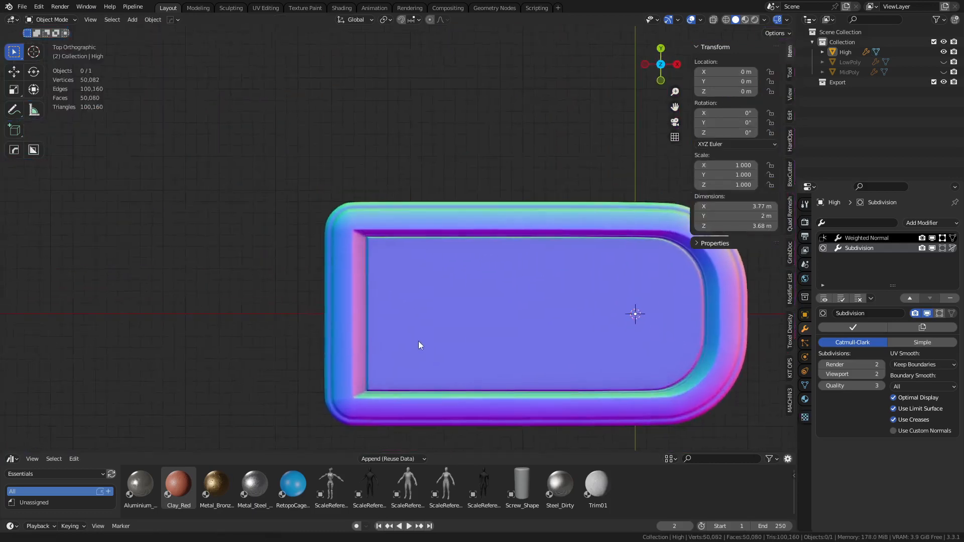
scroll(418, 341, up, 8)
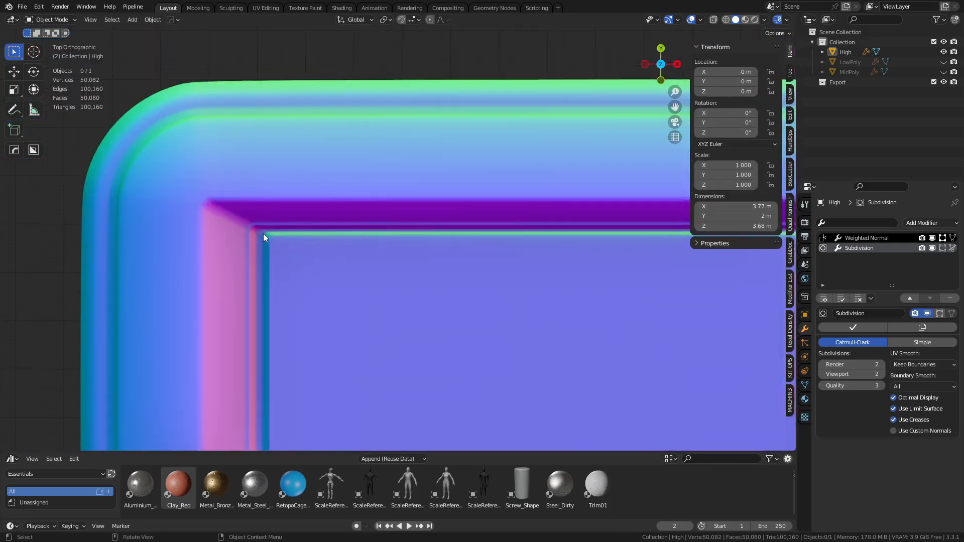
mouse_move(501, 232)
shift+middle_down()
mouse_move(321, 260)
mouse_move(165, 264)
shift+middle_up()
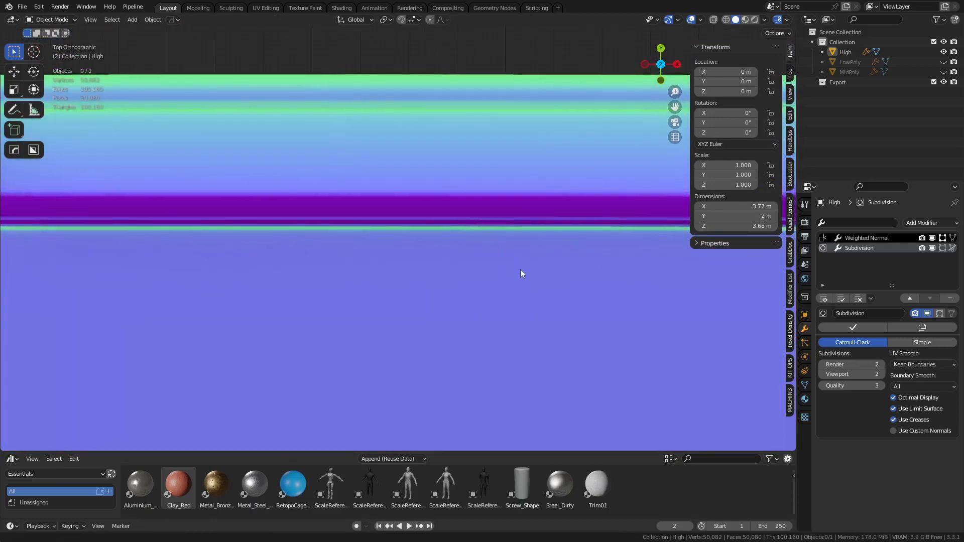
shift+middle_drag(532, 272, 201, 263)
shift+middle_drag(561, 260, 266, 264)
scroll(480, 291, down, 4)
mouse_move(454, 341)
shift+middle_down()
mouse_move(458, 268)
mouse_move(470, 279)
mouse_move(466, 251)
mouse_move(427, 236)
mouse_move(444, 238)
shift+middle_up()
scroll(485, 288, down, 4)
- Select High with its wireframe shown and add three evenly spaced horizontal loop cuts around the main body
click(427, 236)
key(shift+z)
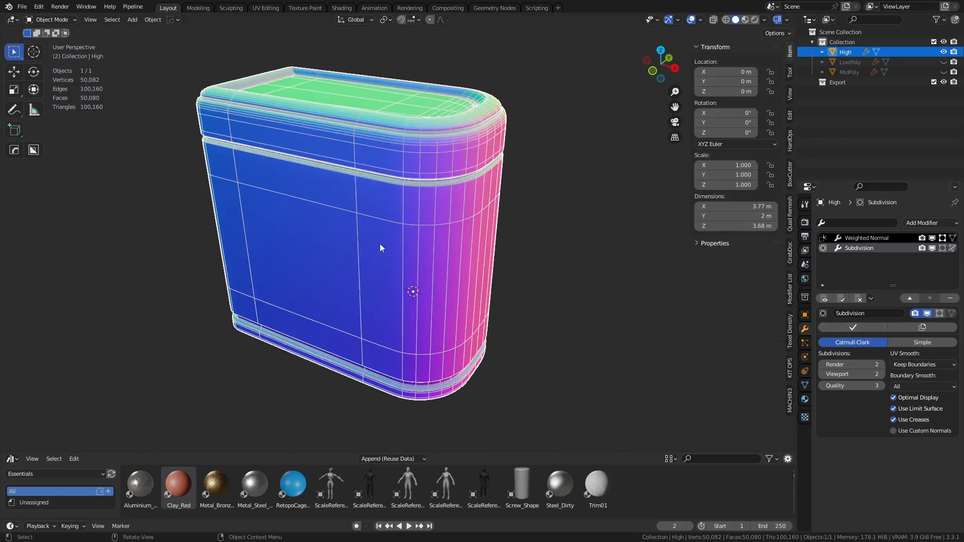
key(Tab)
key(ctrl+r)
scroll(410, 279, up, 2)
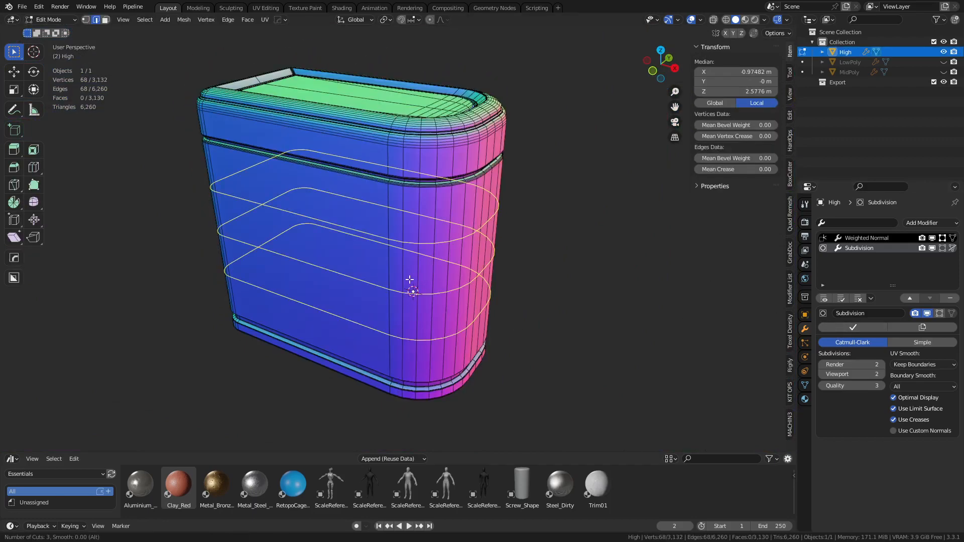
click(409, 279)
right_click(409, 280)
- Add four evenly spaced vertical loop cuts across the body's long flat side and return to Object Mode
key(ctrl+r)
scroll(284, 260, up, 3)
click(284, 261)
right_click(284, 260)
key(ctrl+Tab)
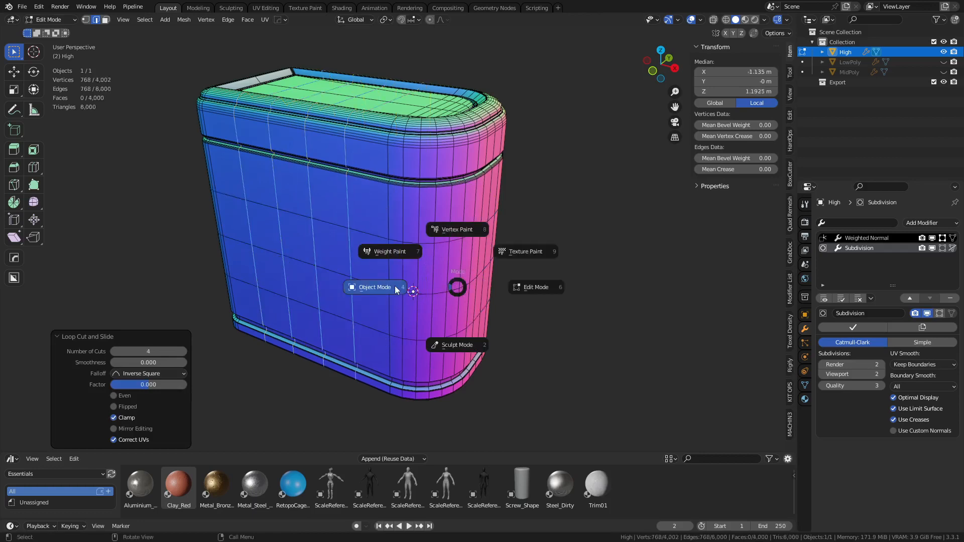
click(396, 289)
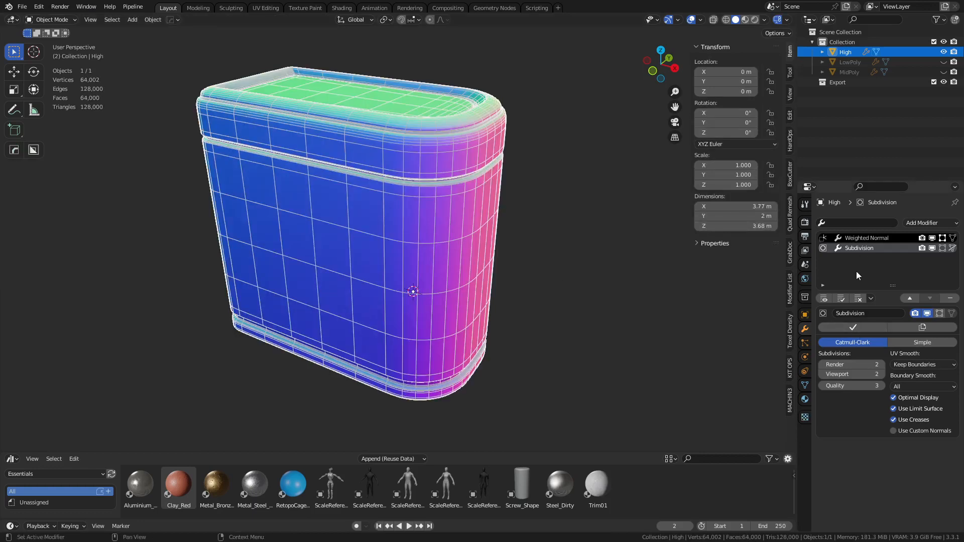
- Apply High's Subdivision modifier, remove the Weighted Normal modifier and shade the mesh smooth
click(852, 326)
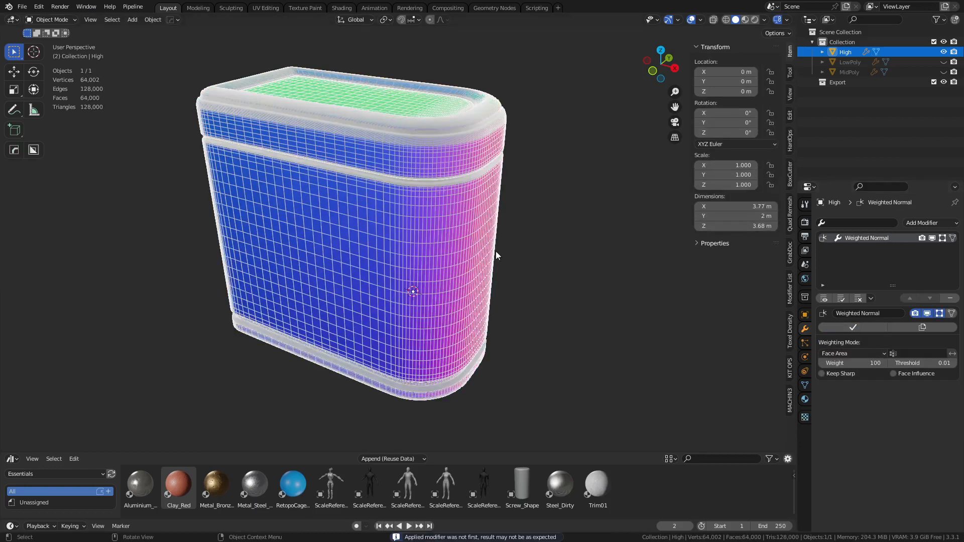
click(951, 299)
right_click(355, 242)
click(355, 242)
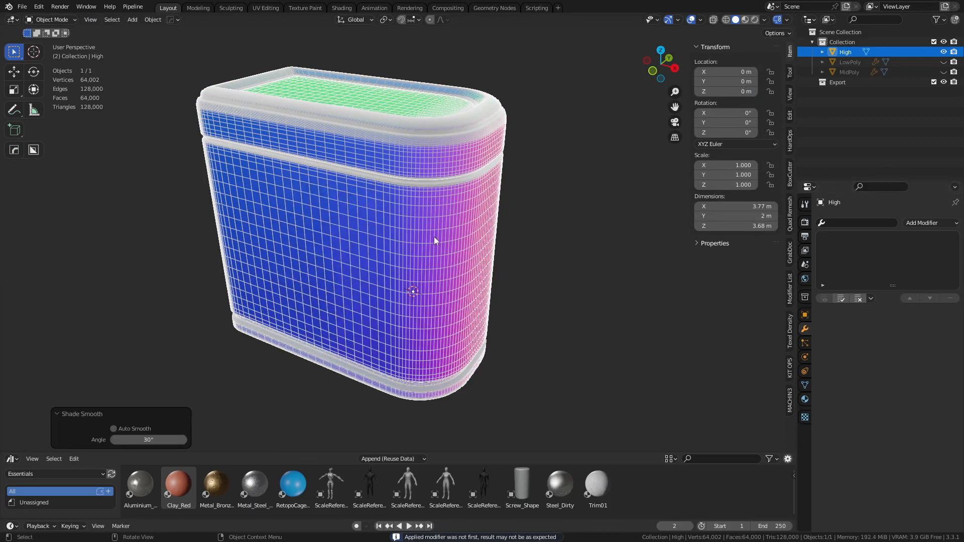
mouse_move(590, 204)
middle_down()
mouse_move(551, 234)
mouse_move(428, 255)
middle_up()
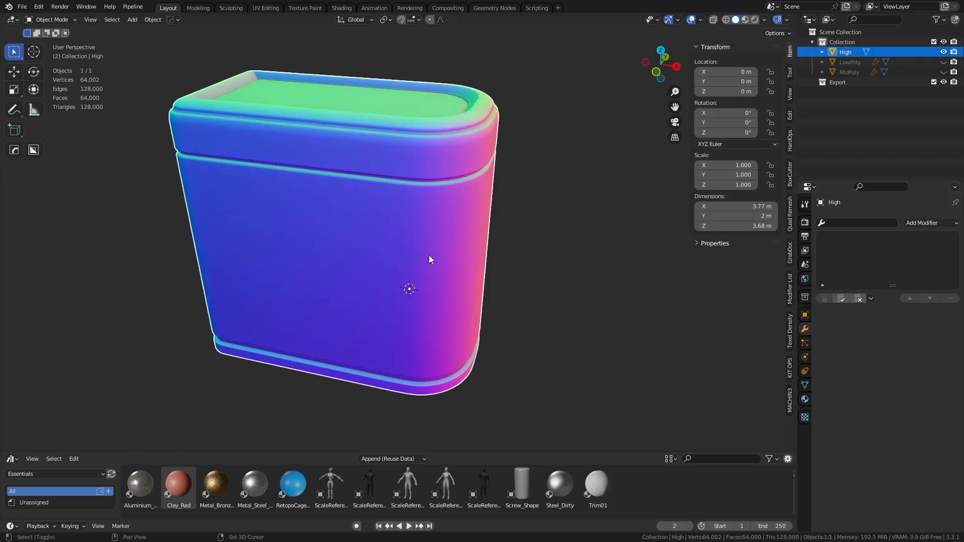
- Enter Sculpt Mode and make a Clay Strips stroke on the container's side with radius 67 px and strength 0.133
key(ctrl+Tab)
click(408, 300)
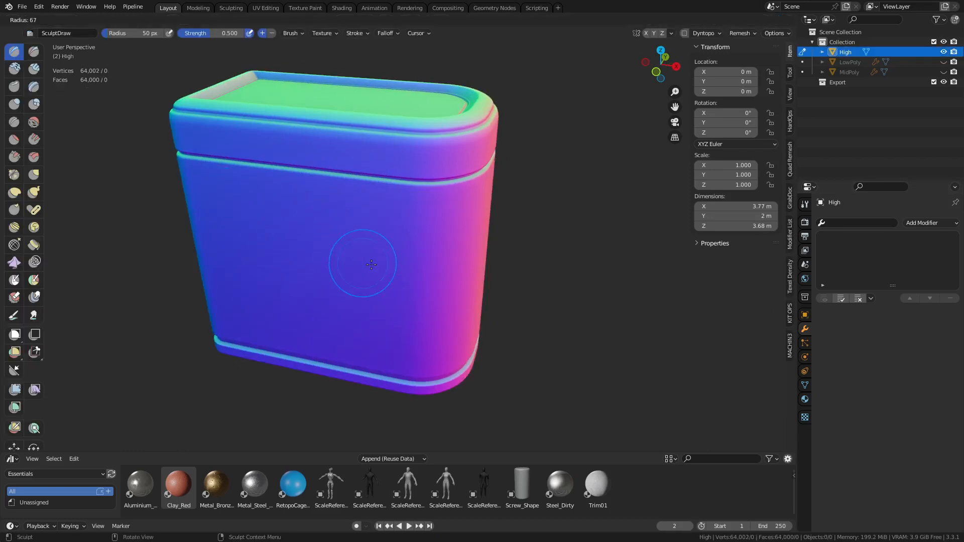
key(c)
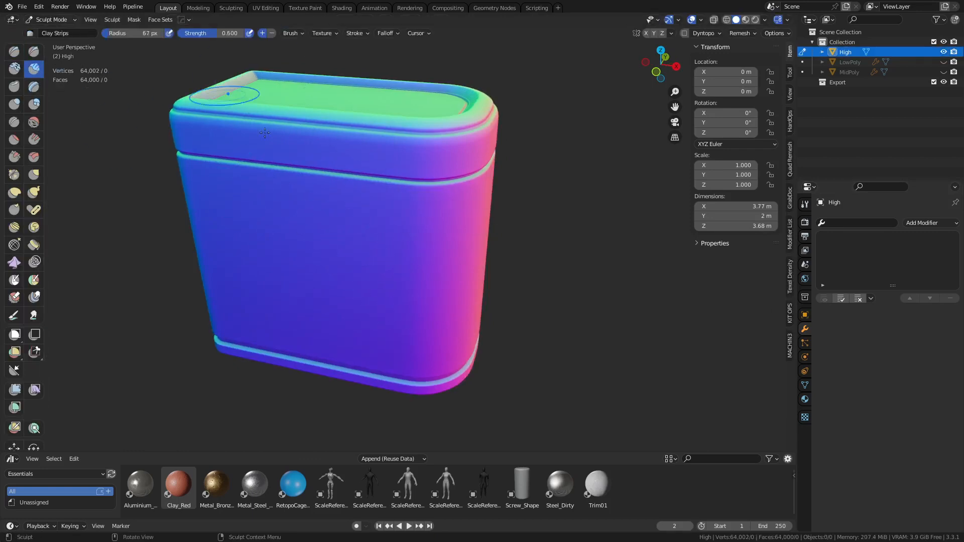
key(shift+f)
click(337, 286)
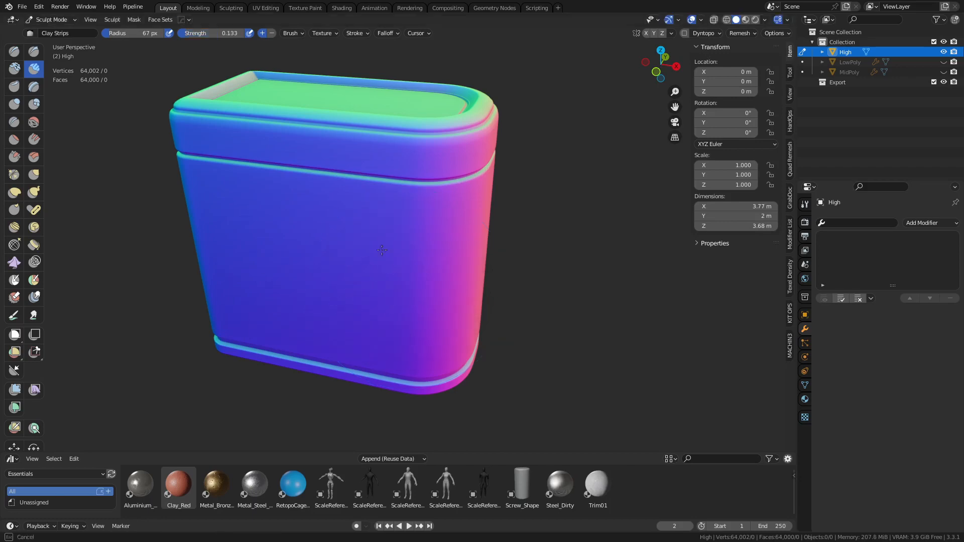
drag(381, 250, 407, 244)
mouse_move(474, 261)
middle_down()
mouse_move(477, 240)
mouse_move(488, 259)
middle_up()
key(shift+w)
key(shift+w)
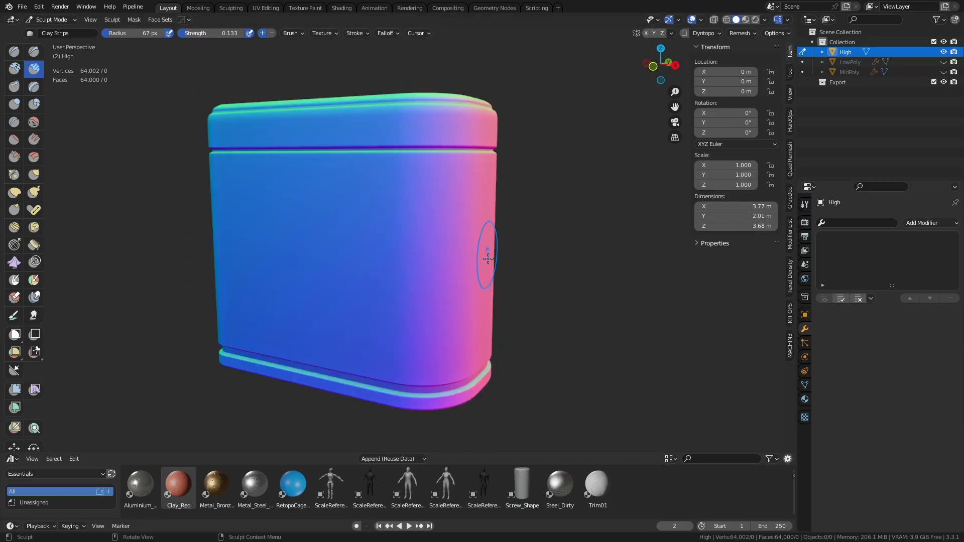
- Return to Object Mode, add a Multiresolution modifier to High and set it to subdivision level 1
key(ctrl+Tab)
click(405, 261)
click(929, 223)
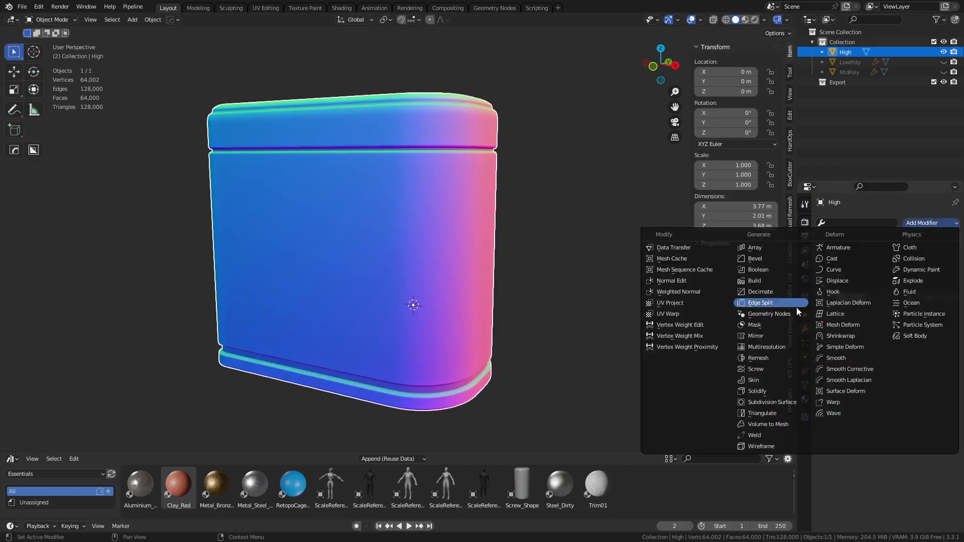
click(781, 348)
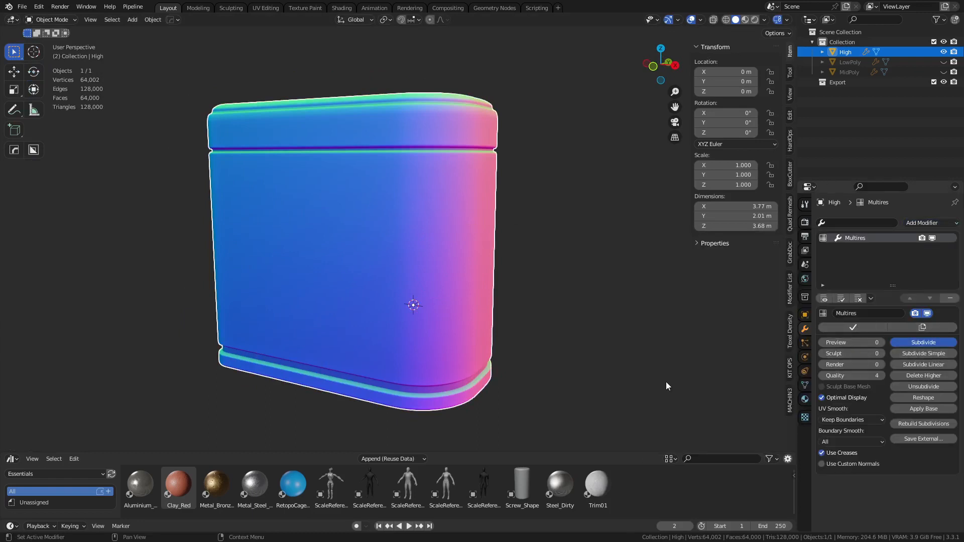
key(ctrl+1)
key(shift+w)
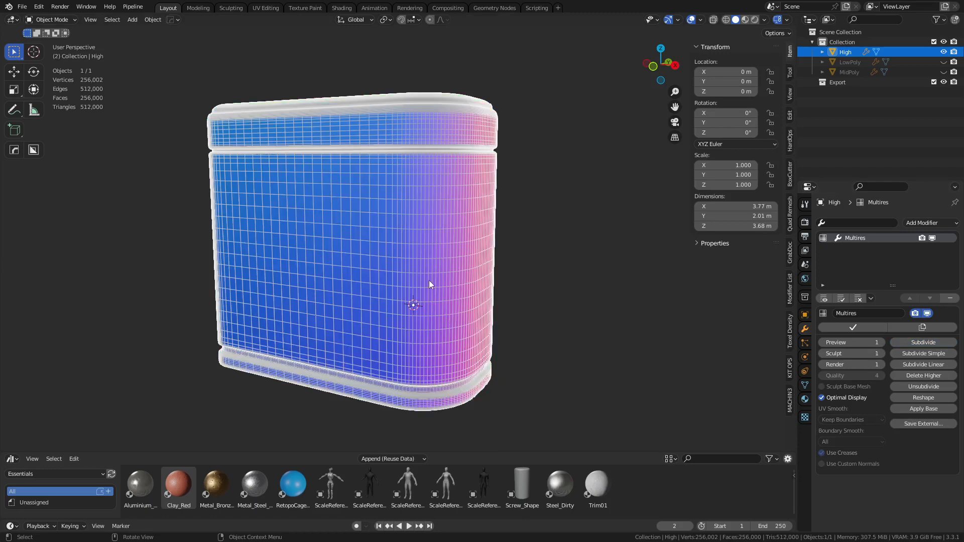
- Put High back in Sculpt Mode without the wireframe and switch the viewport MatCap to the metallic grey one
key(ctrl+Tab)
click(425, 324)
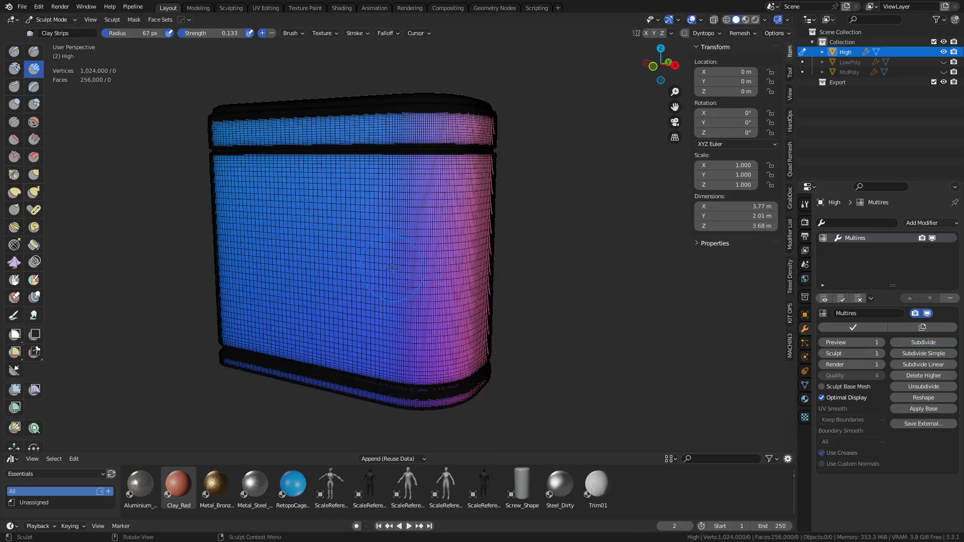
key(shift+w)
click(764, 20)
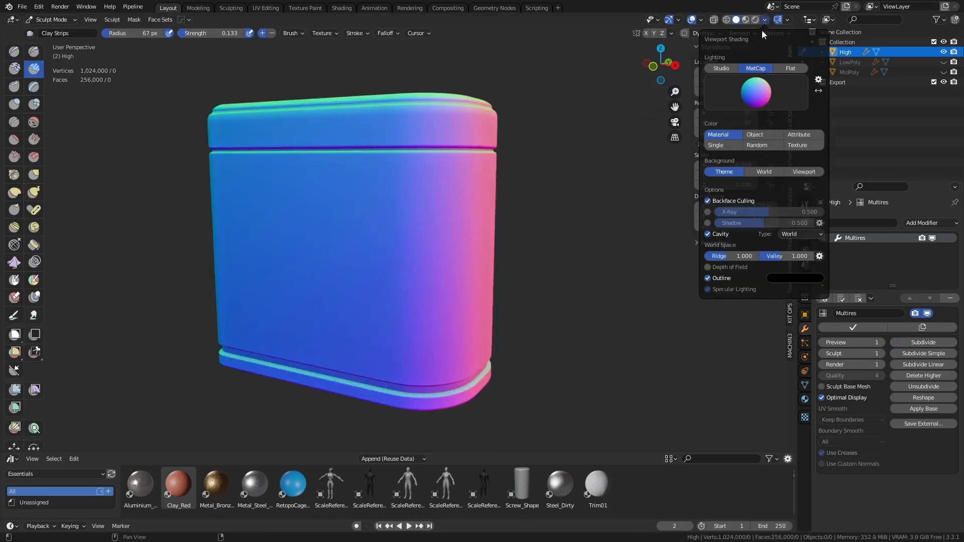
click(756, 92)
click(760, 133)
middle_drag(438, 277, 415, 271)
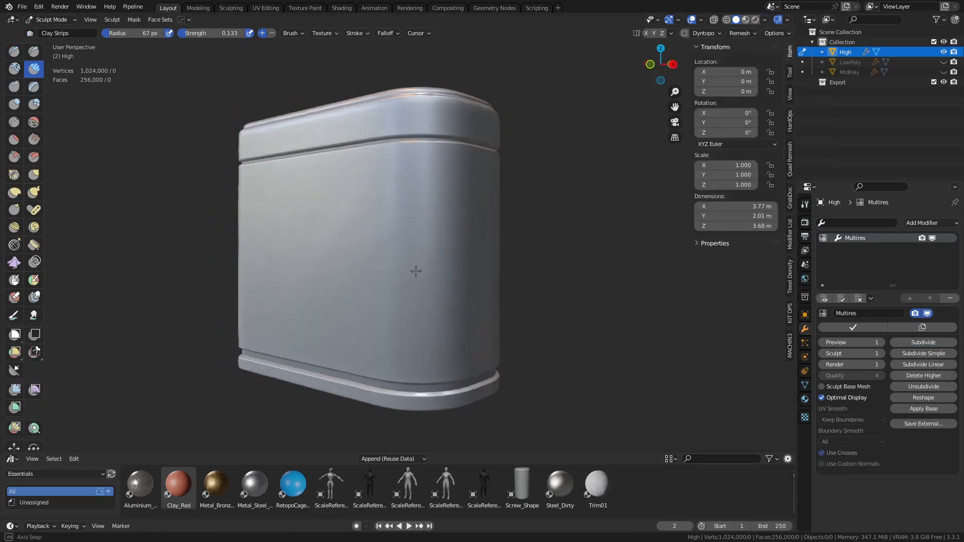
scroll(414, 270, up, 1)
- Try a Clay Strips stroke across the side near the rounded corner, undo it and re-enter Sculpt Mode on High
drag(408, 264, 367, 255)
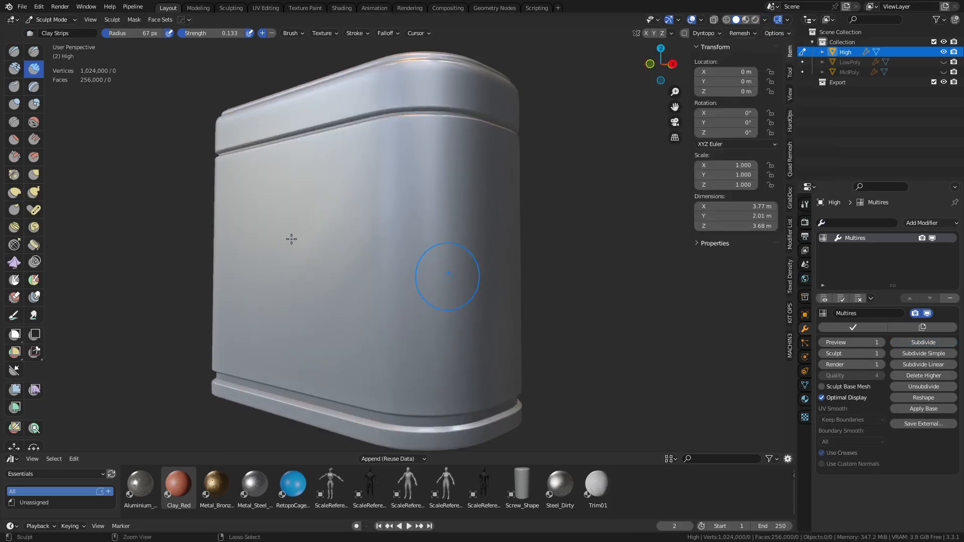
key(ctrl+z)
key(ctrl+z)
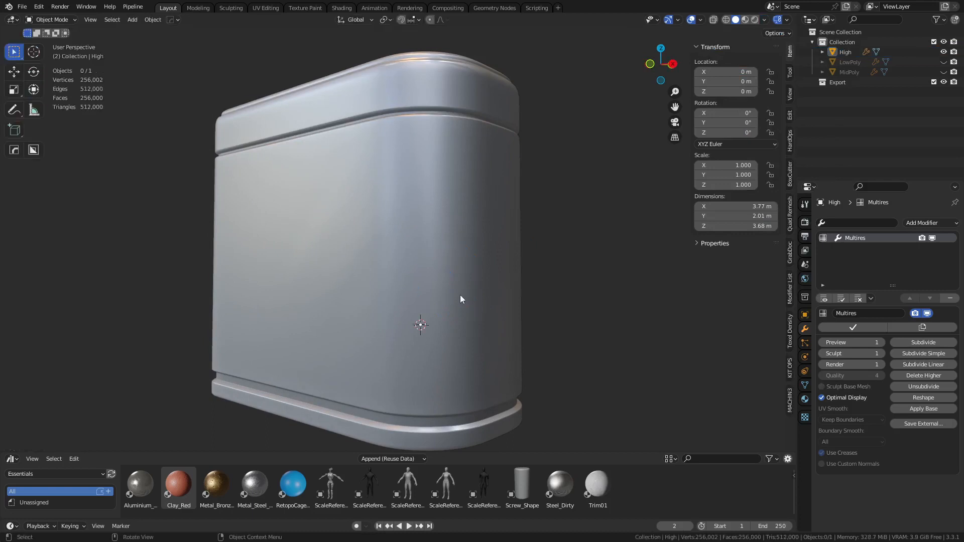
click(438, 278)
key(ctrl+Tab)
click(434, 311)
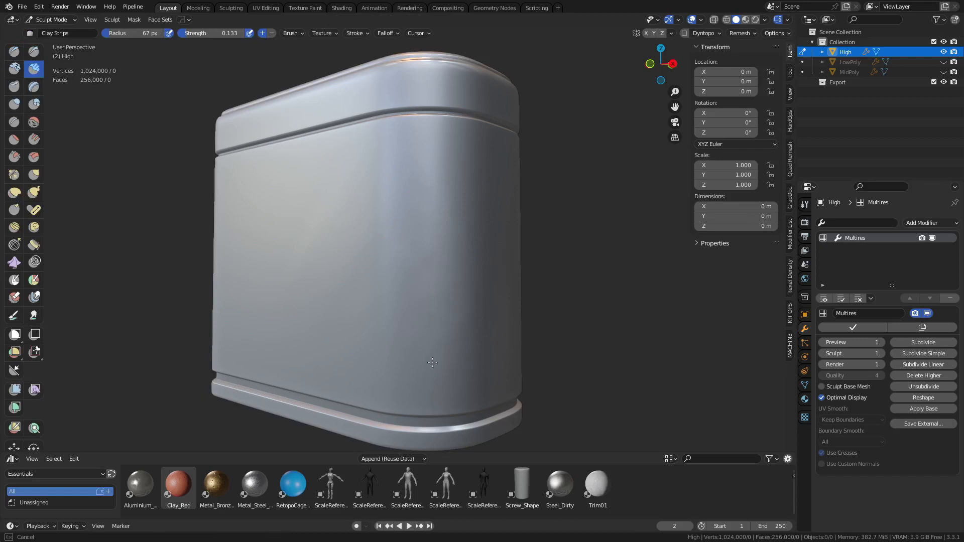
- Build up the rounded corner's lower area at radius 45 px and scrape the corner with Scrape/Peaks at radius 81 px
key(f)
click(409, 359)
click(14, 157)
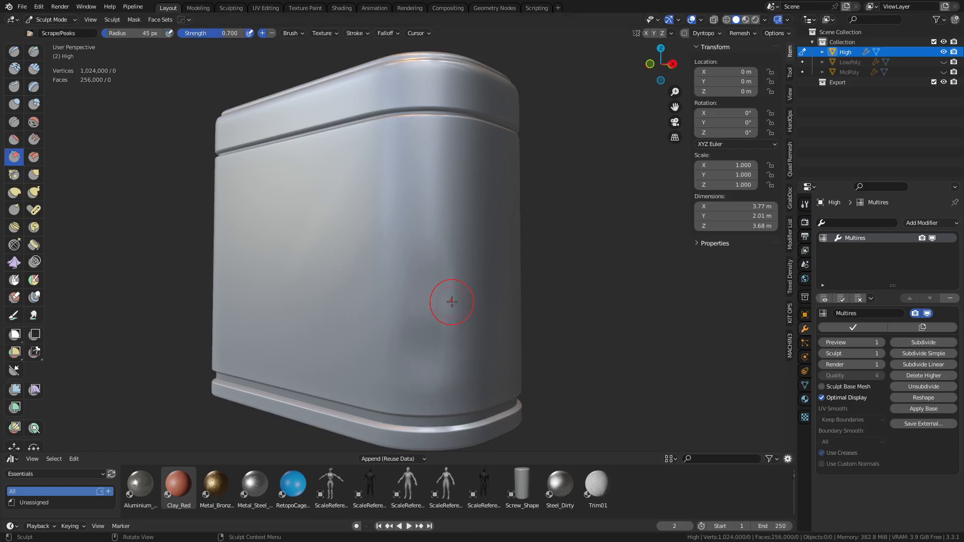
key(f)
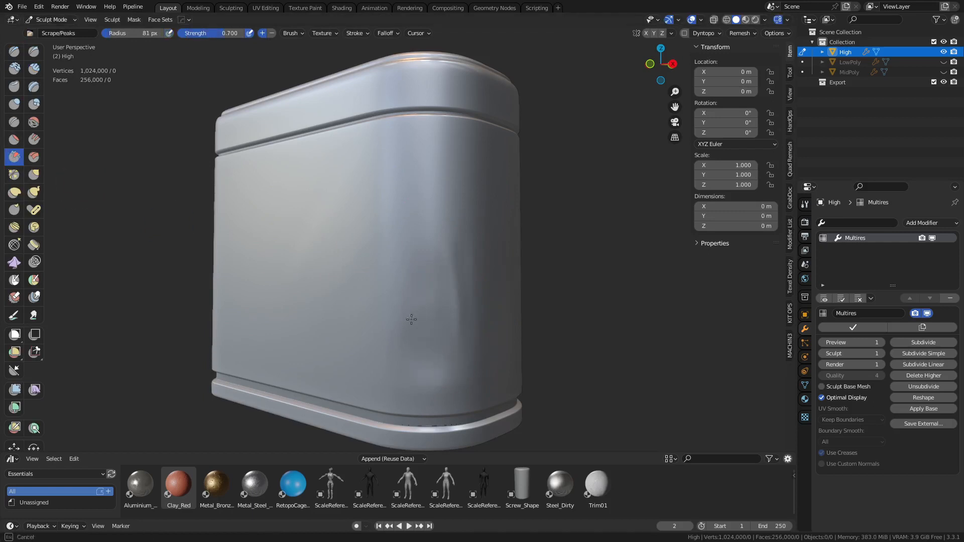
click(423, 367)
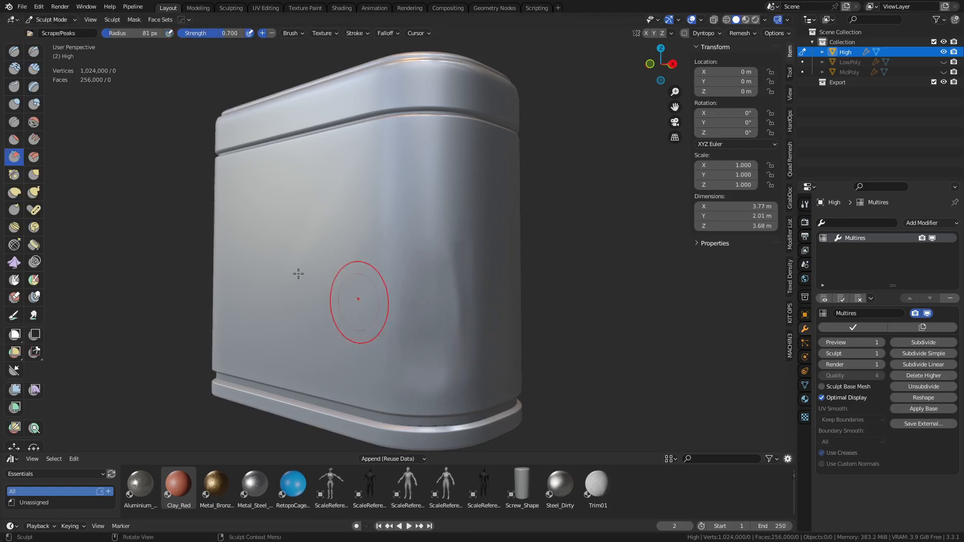
- Choose the Crease brush, try a stroke on the rounded corner at radius 27 px and undo that stroke
click(14, 122)
key(f)
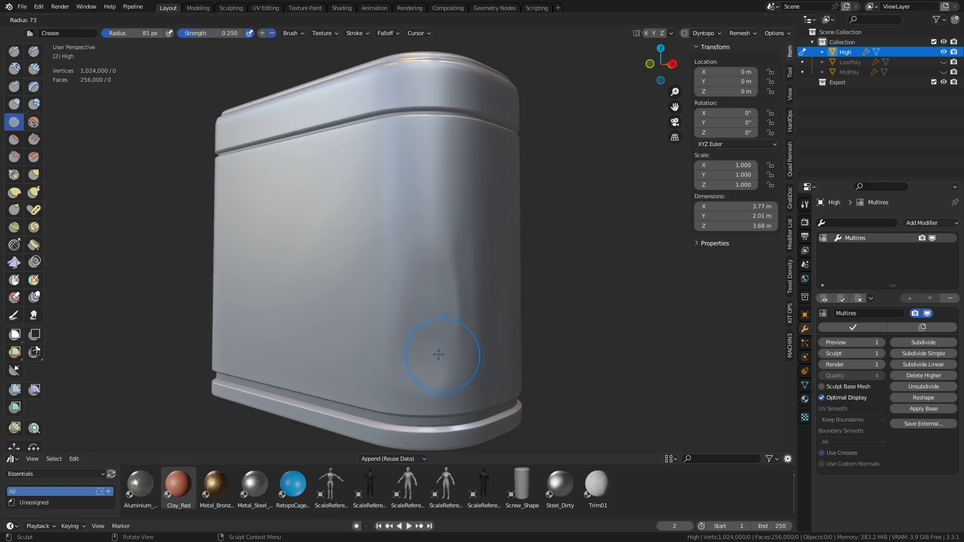
click(470, 351)
key(f)
drag(442, 266, 443, 257)
key(ctrl+z)
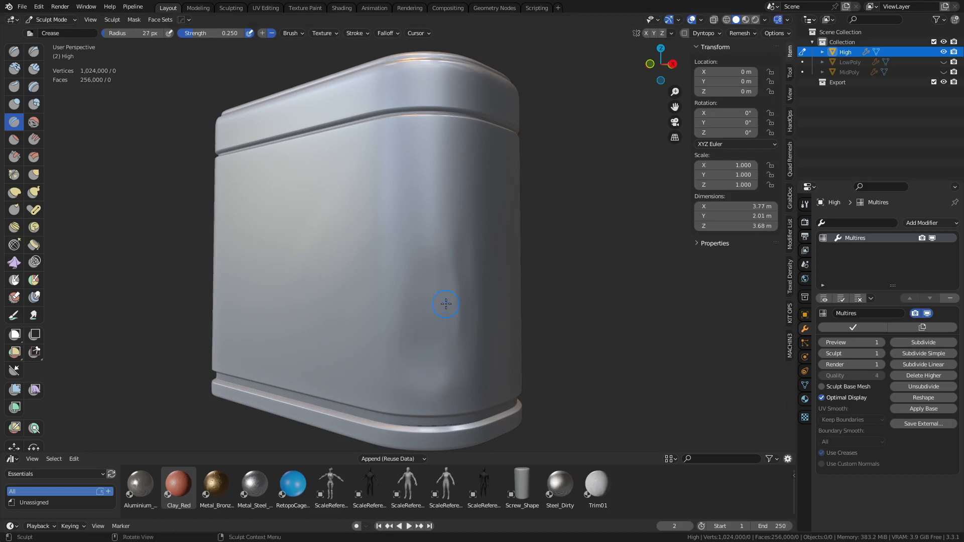
- Carve several Crease strokes into the rounded corner's lower area at radius 18 px and return High to Object Mode
key(f)
click(442, 304)
drag(406, 367, 409, 361)
drag(429, 294, 424, 355)
drag(426, 315, 414, 347)
drag(423, 336, 427, 358)
shift+middle_drag(469, 359, 458, 323)
key(ctrl+Tab)
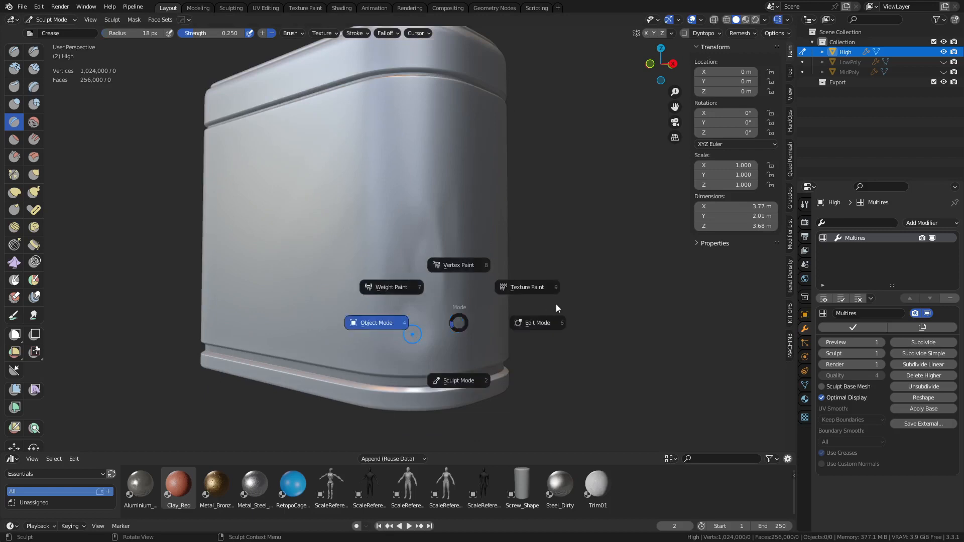
click(444, 327)
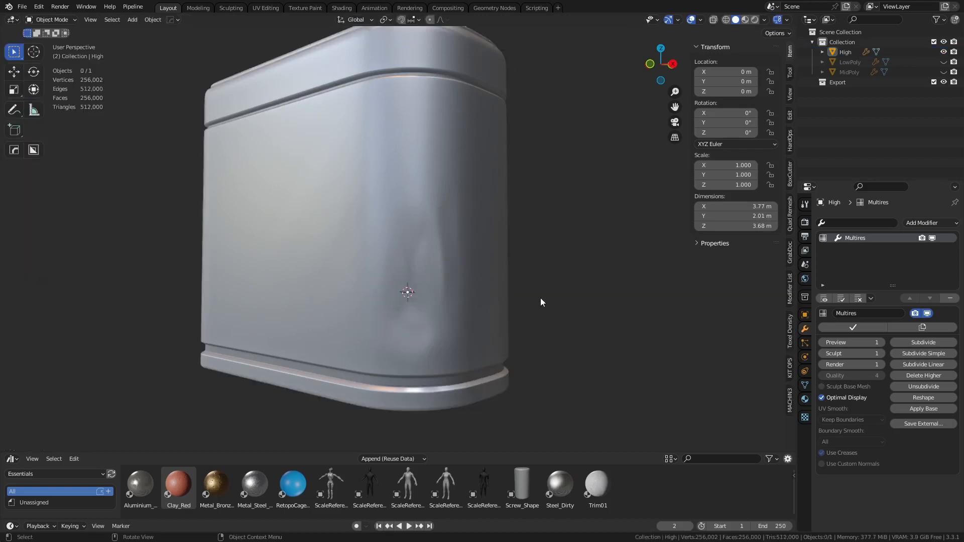
- Select High and enter Edit Mode with face selection active for working on the recessed top panel
scroll(454, 318, down, 3)
middle_drag(453, 318, 502, 345)
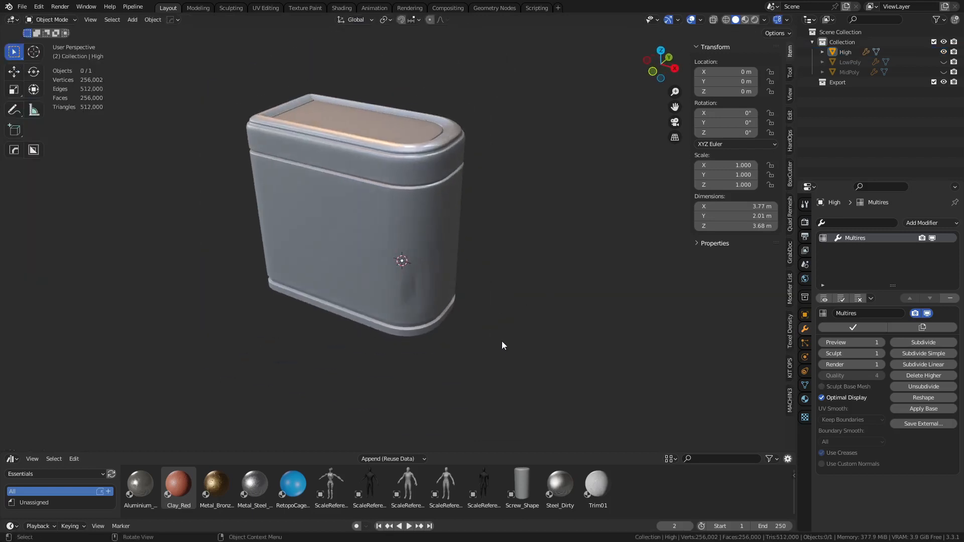
middle_drag(420, 323, 418, 342)
shift+middle_drag(446, 287, 454, 323)
scroll(446, 301, up, 3)
shift+middle_drag(454, 324, 469, 285)
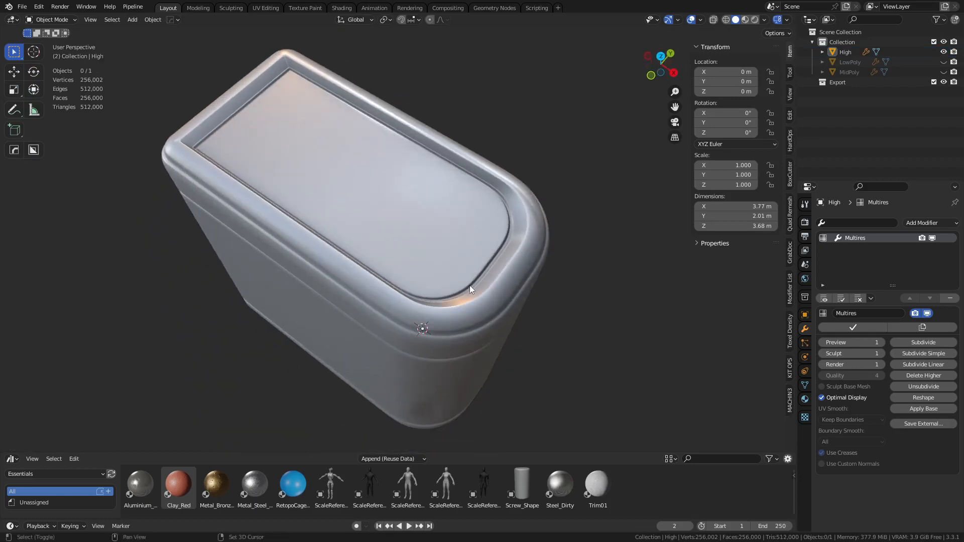
click(847, 53)
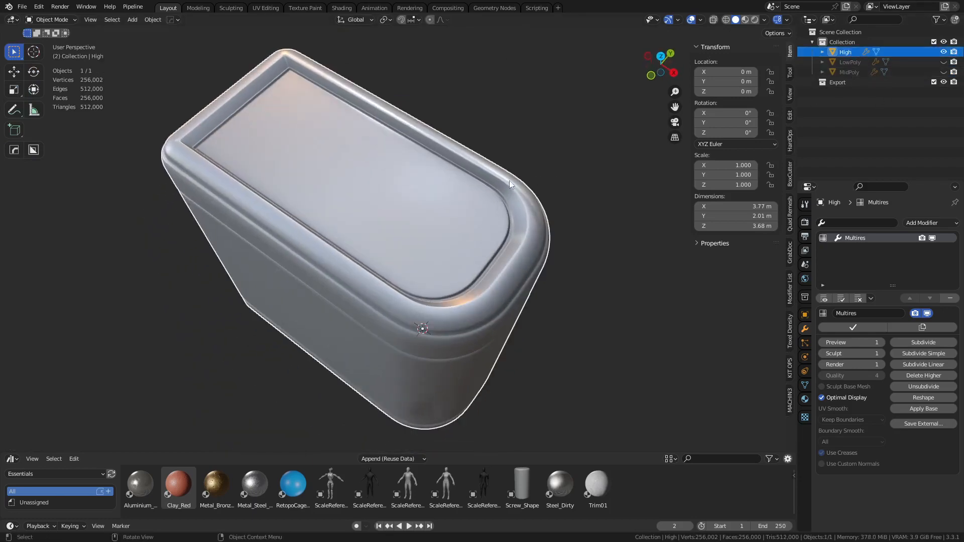
middle_drag(466, 191, 499, 230)
key(ctrl+Tab)
click(560, 230)
key(3)
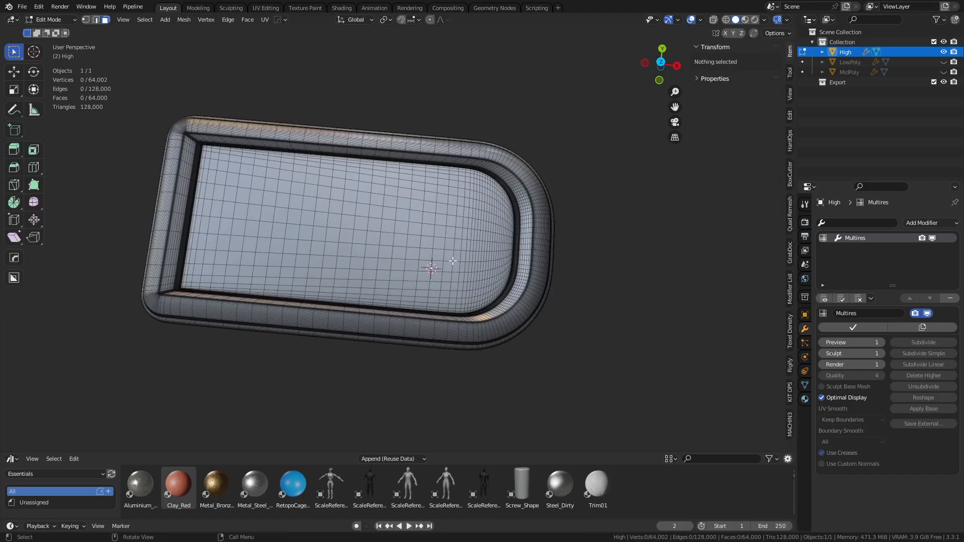
middle_drag(452, 261, 409, 253)
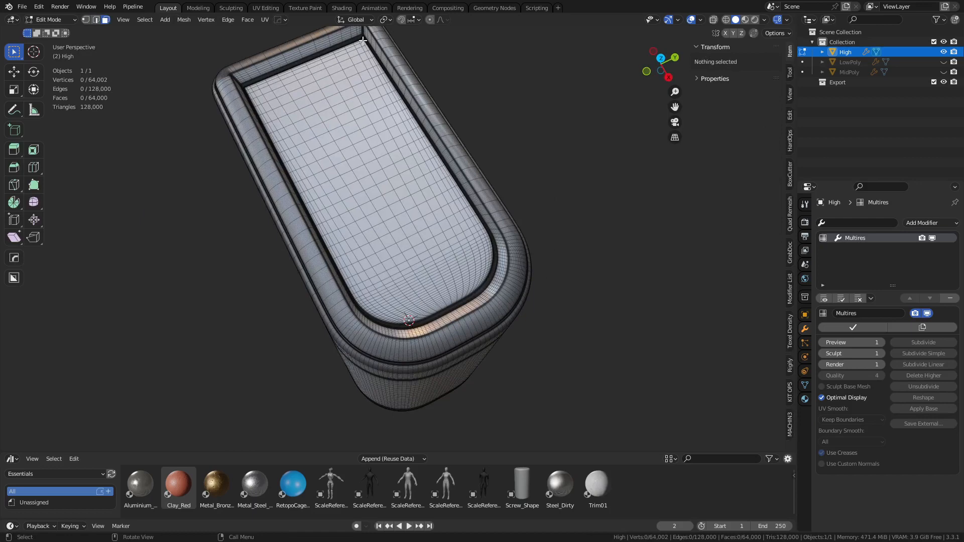
- Try to select the recessed top panel's faces with Select Similar by Coplanar and a lowered threshold
click(363, 40)
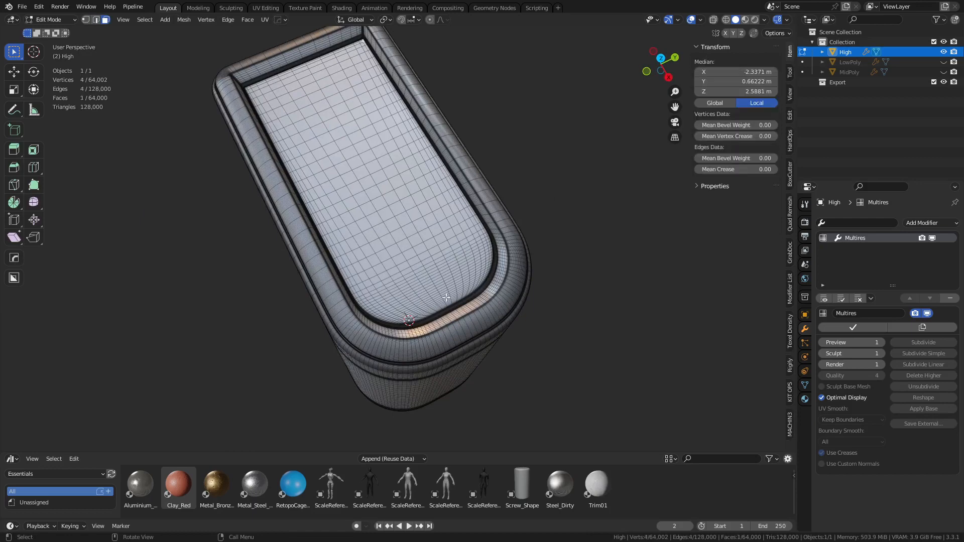
ctrl+shift+click(396, 320)
key(KP_Decimal)
click(434, 299)
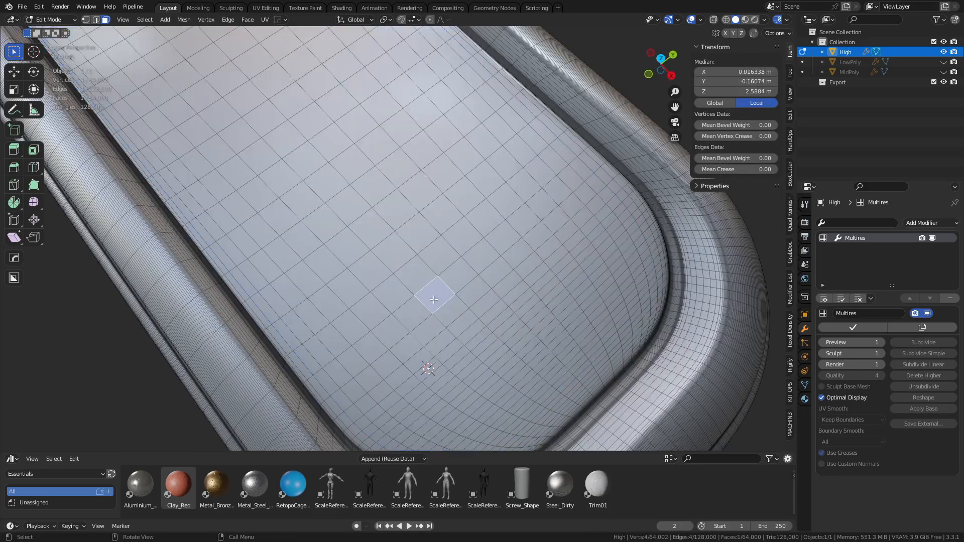
key(shift+g)
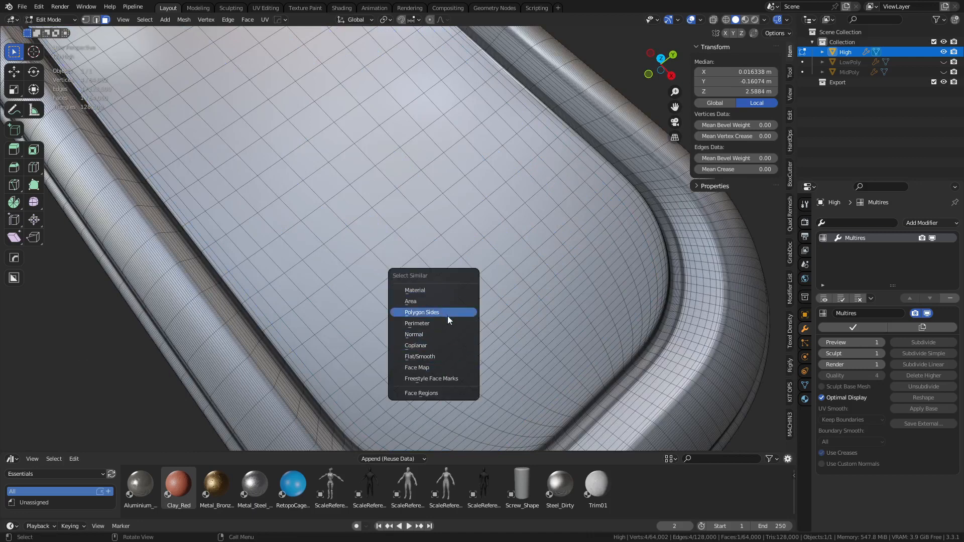
click(445, 346)
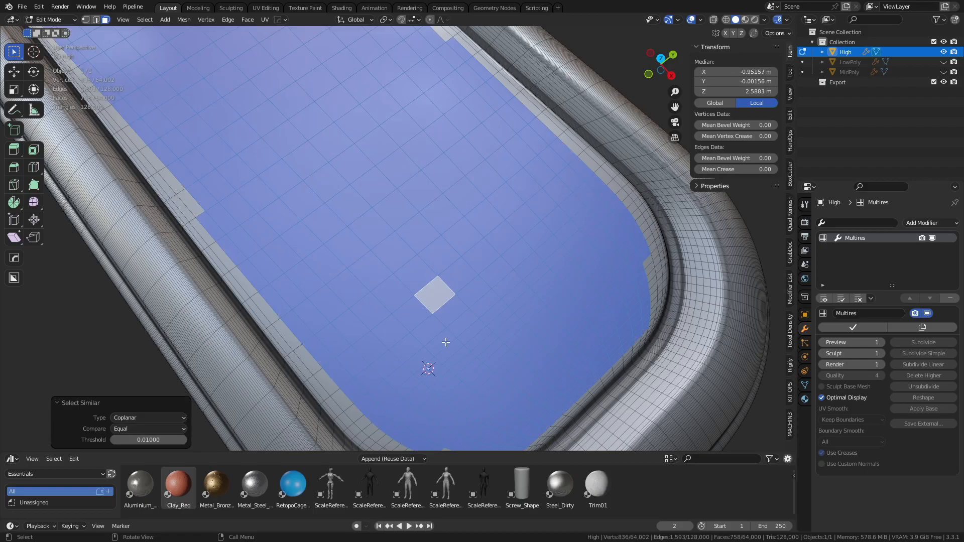
scroll(446, 345, down, 4)
middle_drag(446, 346, 507, 221)
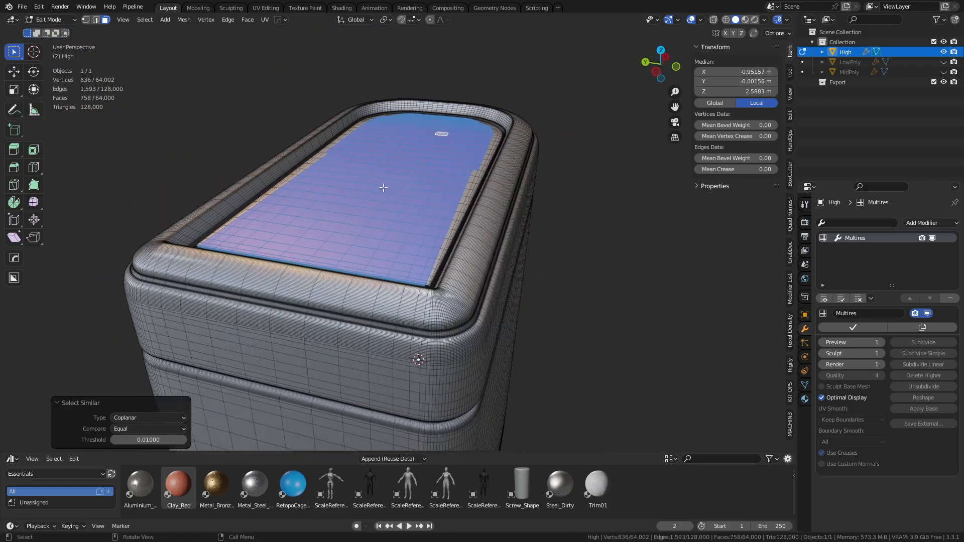
scroll(423, 160, up, 2)
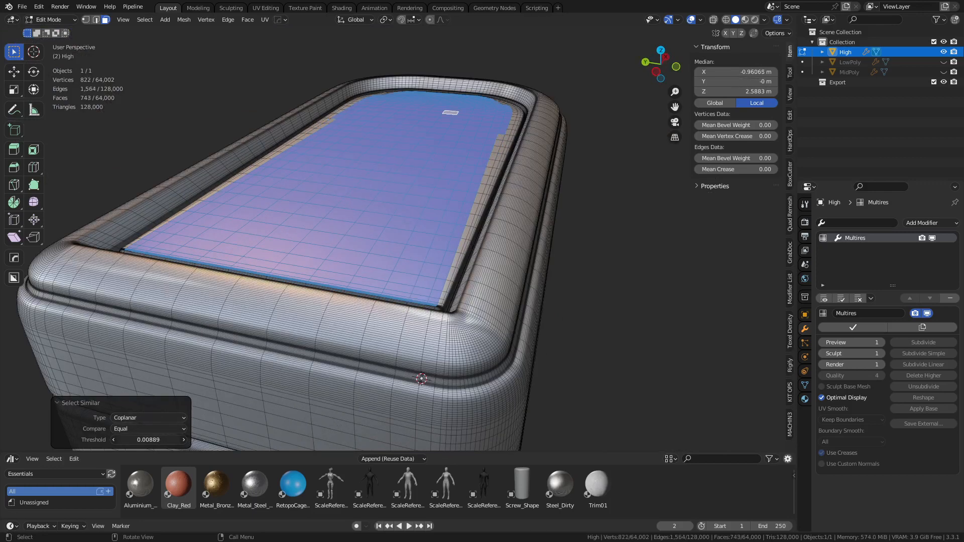
drag(148, 439, 136, 439)
- Select a symmetrical block of faces on the recessed top panel, leaving a margin along the long sides and rounded end
click(400, 288)
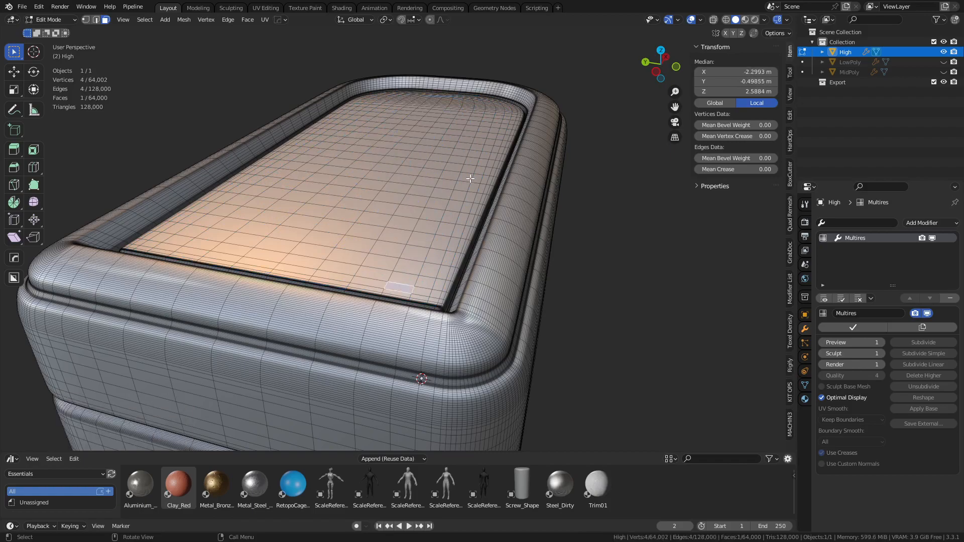
middle_drag(470, 179, 307, 123)
ctrl+shift+click(441, 69)
shift+click(295, 99)
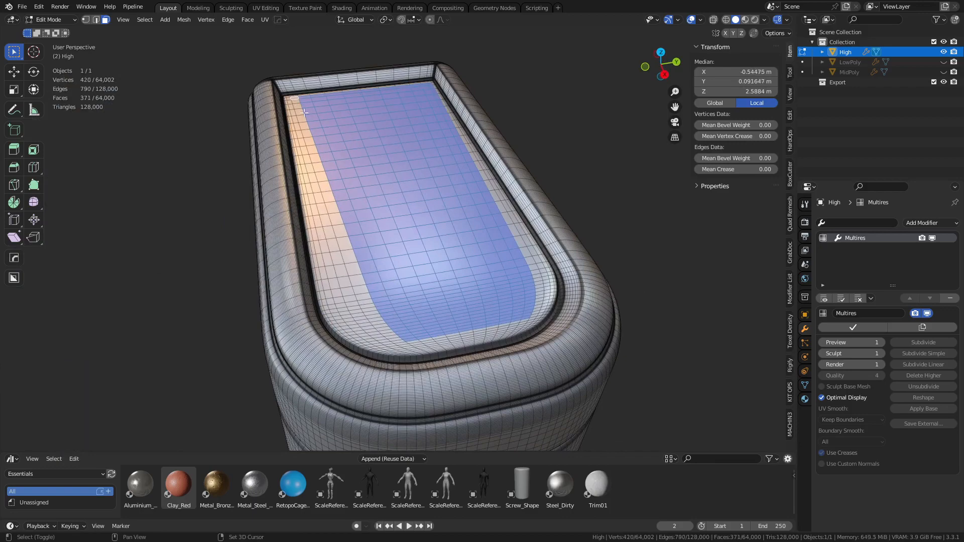
ctrl+click(398, 341)
middle_drag(397, 341, 462, 313)
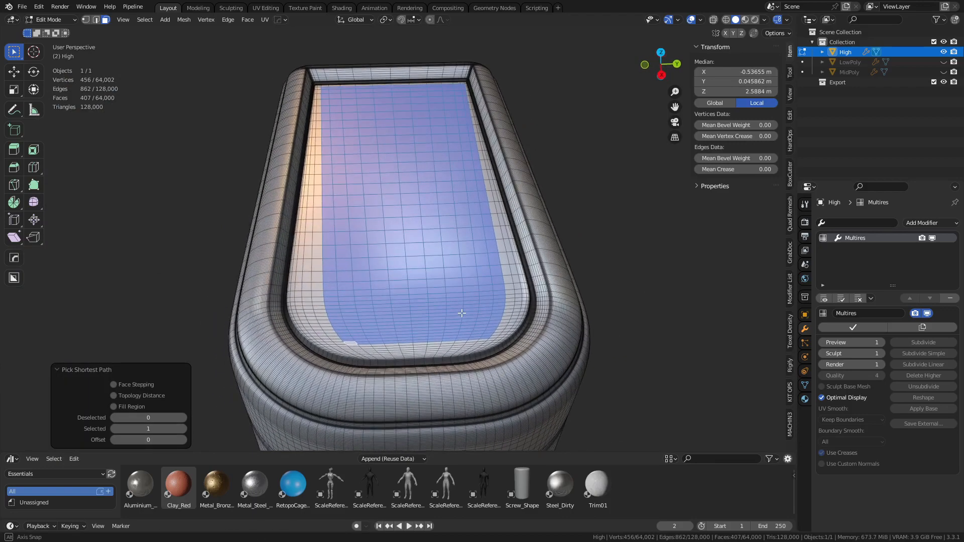
alt+shift+click(502, 309)
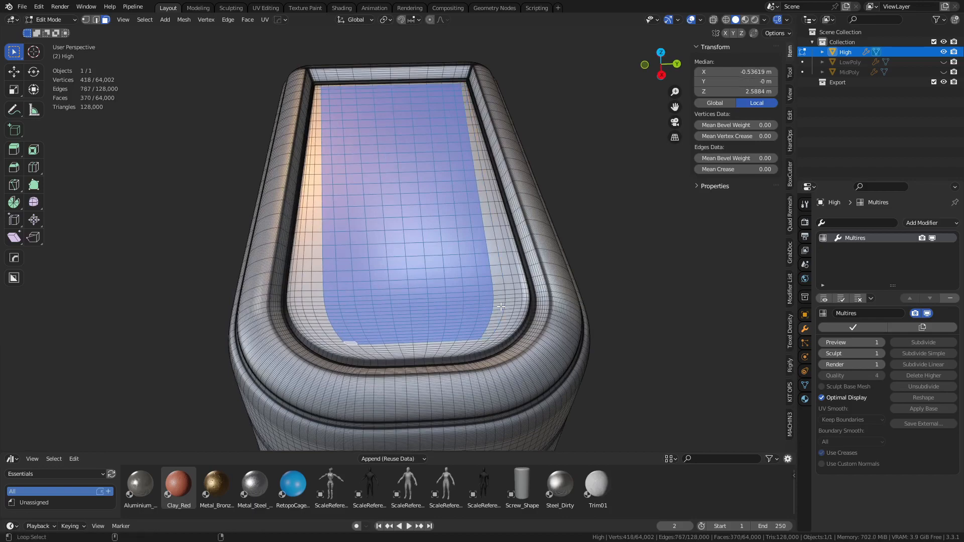
middle_drag(501, 307, 522, 313)
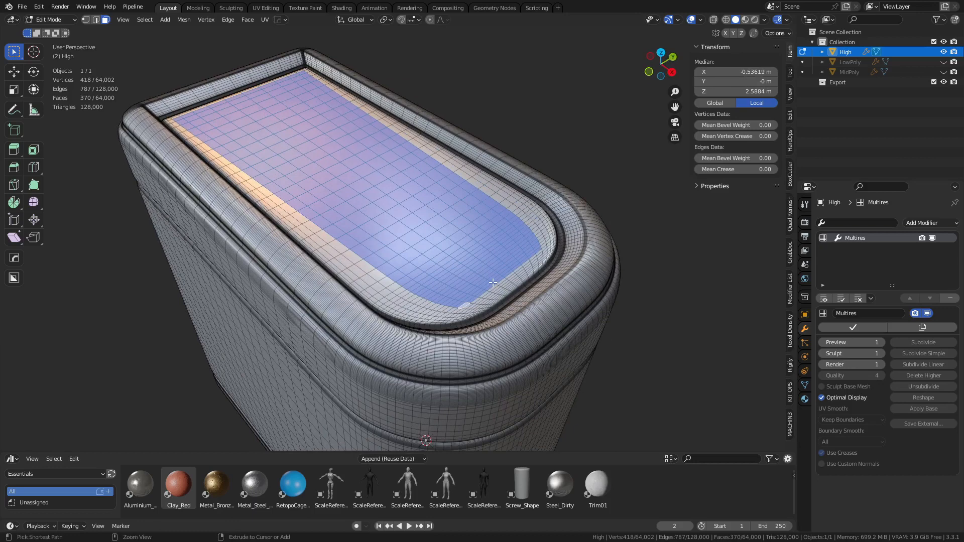
- Duplicate the selected panel faces into a separate object with MACHIN3 Smart Face and switch to Object Mode
key(f)
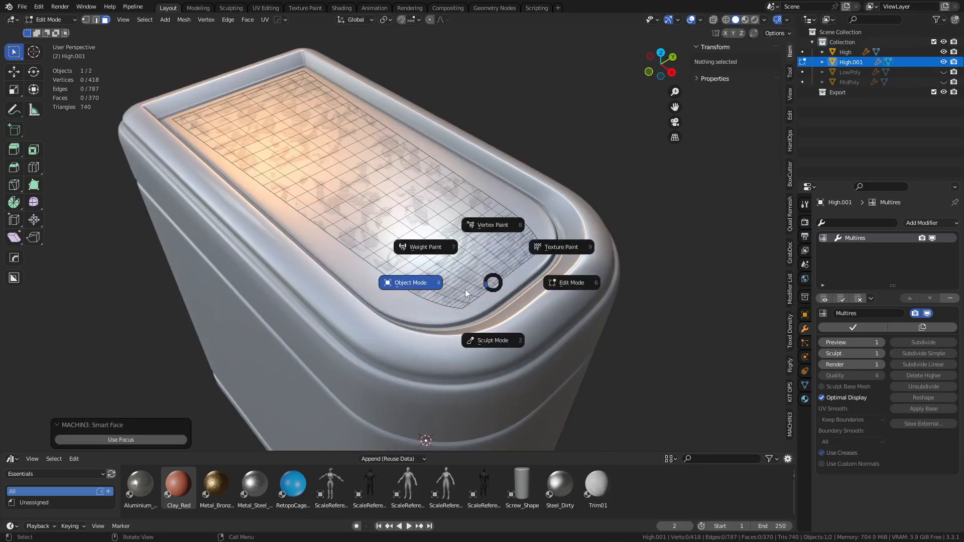
click(465, 289)
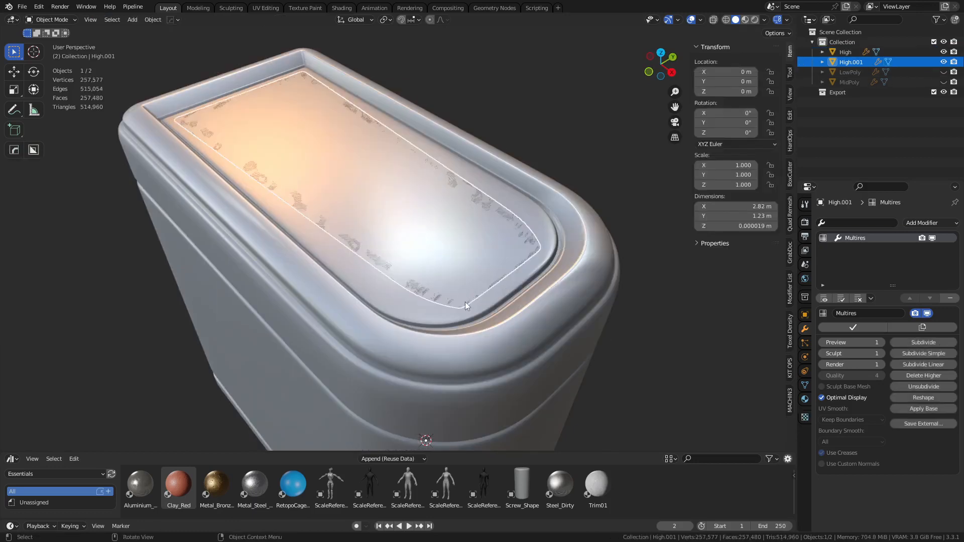
key(g)
right_click(485, 282)
- Raise all faces of the separated panel about 0.041 m along Z in Edit Mode
key(Tab)
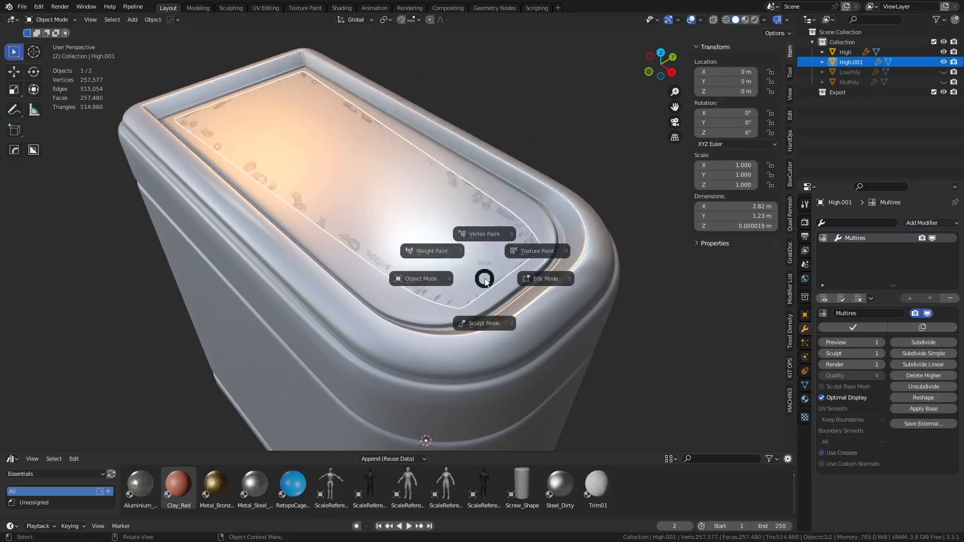
click(491, 284)
key(a)
key(g)
key(z)
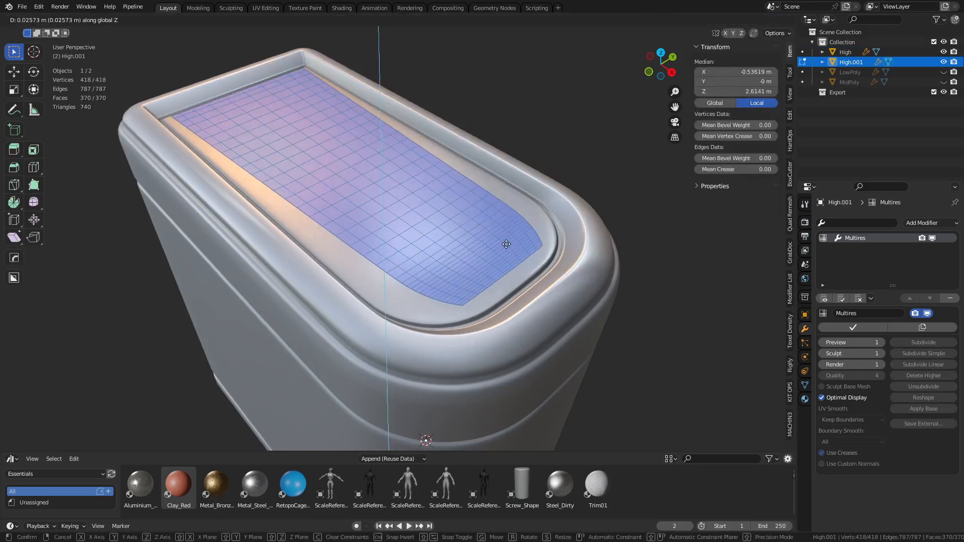
click(508, 226)
key(e)
key(s)
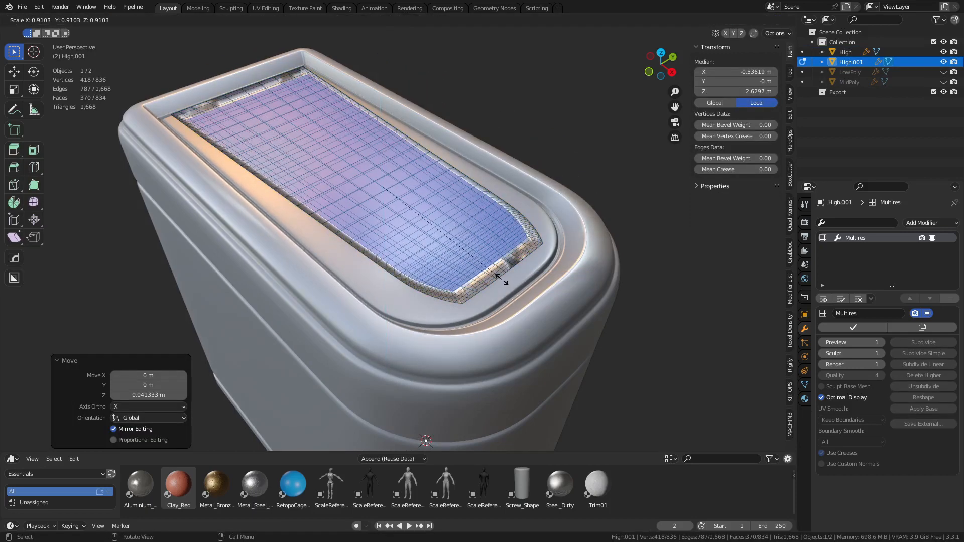
right_click(500, 277)
key(ctrl+z)
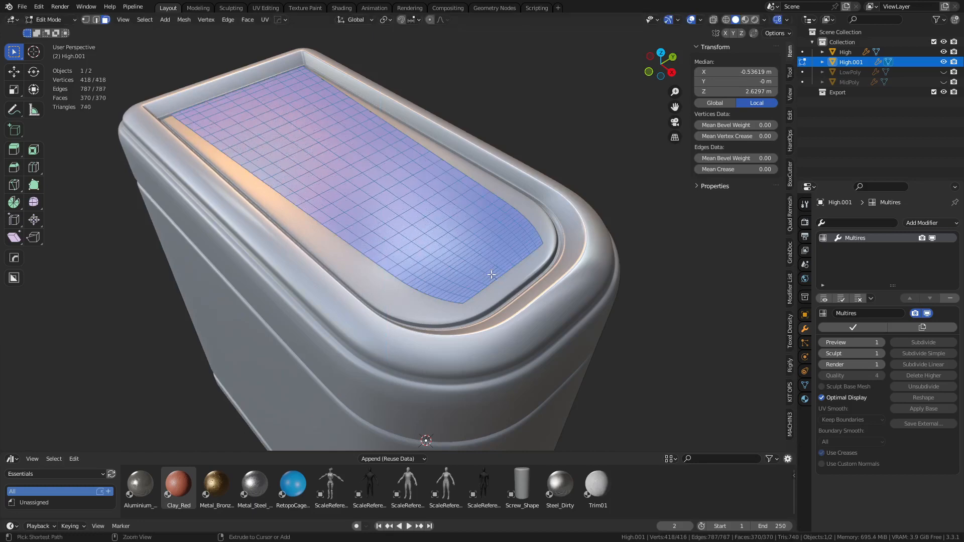
- Extrude the separated panel upward about 0.103 m and delete the original faces left underneath it
key(e)
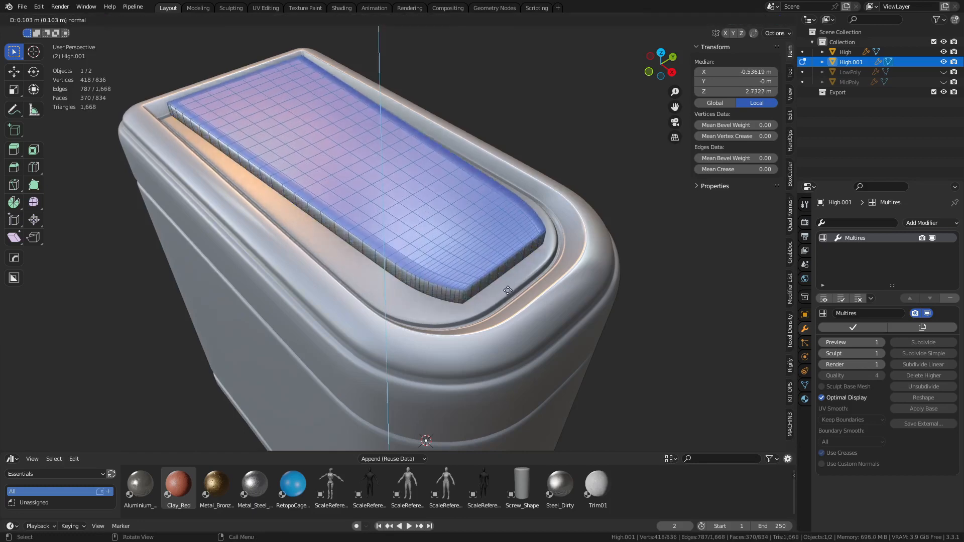
click(508, 290)
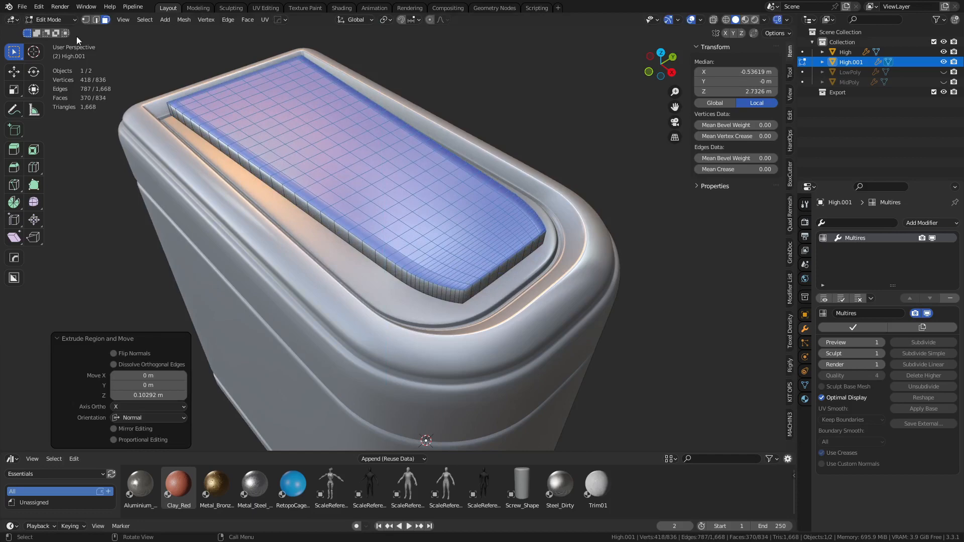
click(145, 20)
key(ctrl+KP_Add)
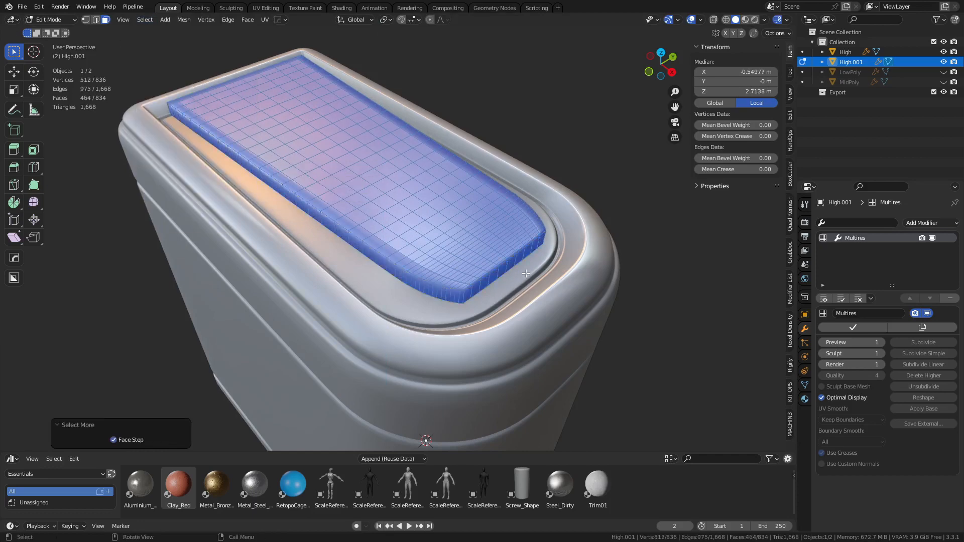
key(ctrl+i)
key(x)
click(526, 273)
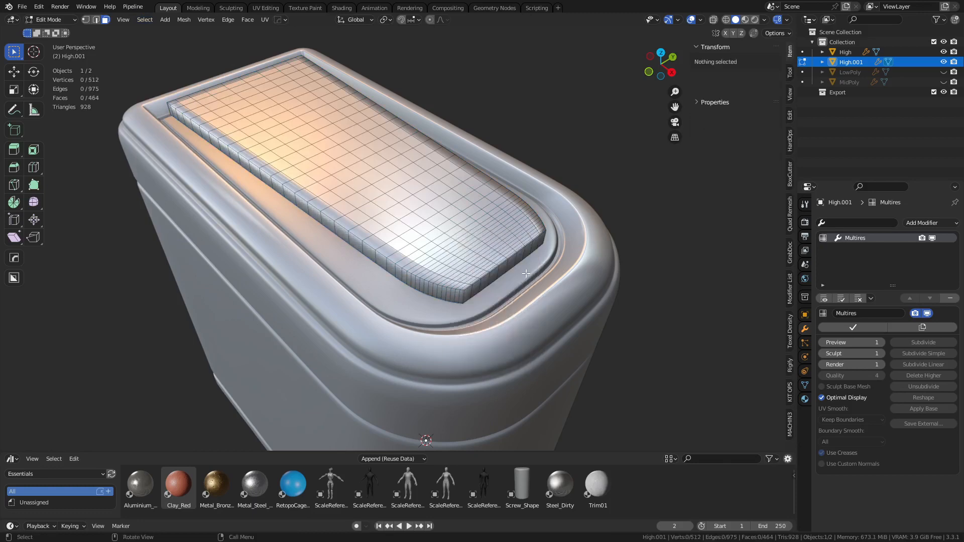
- Extrude the raised panel's top faces inward at a scale of 0.931 to add a border around them
key(alt+z)
key(alt+z)
alt+click(462, 296)
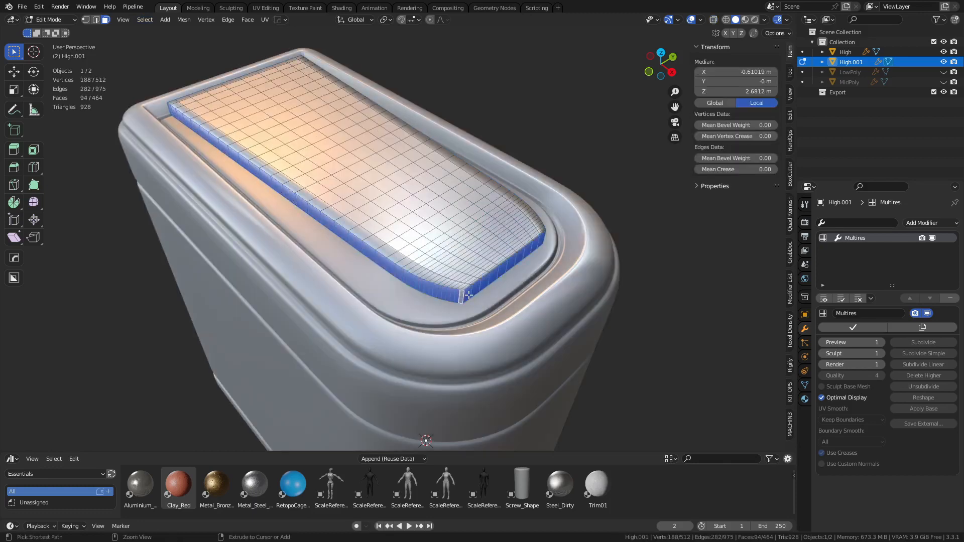
key(ctrl+i)
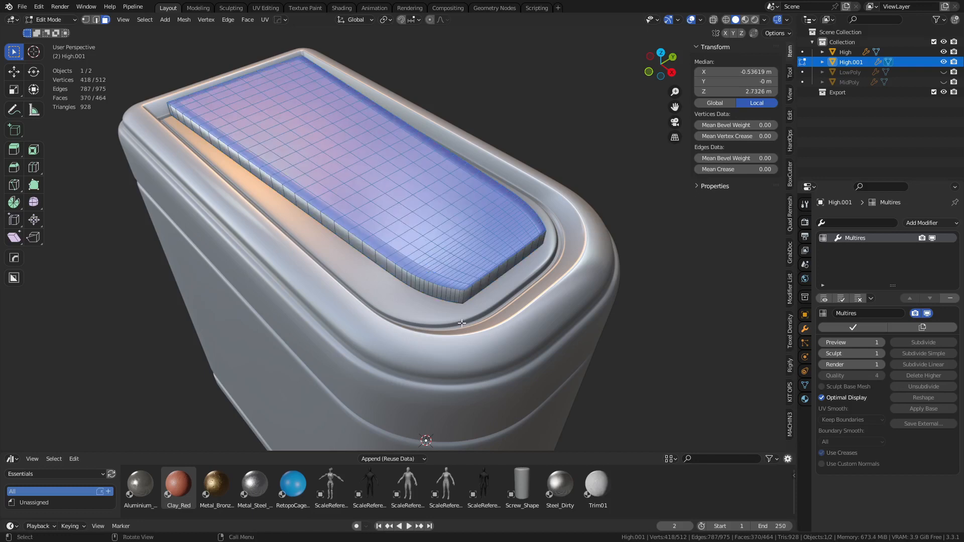
key(e)
key(s)
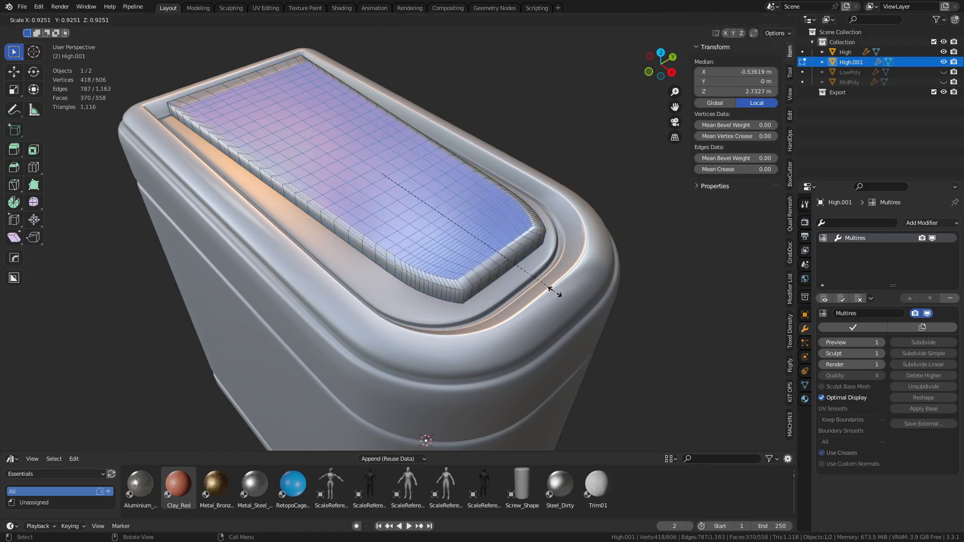
click(557, 291)
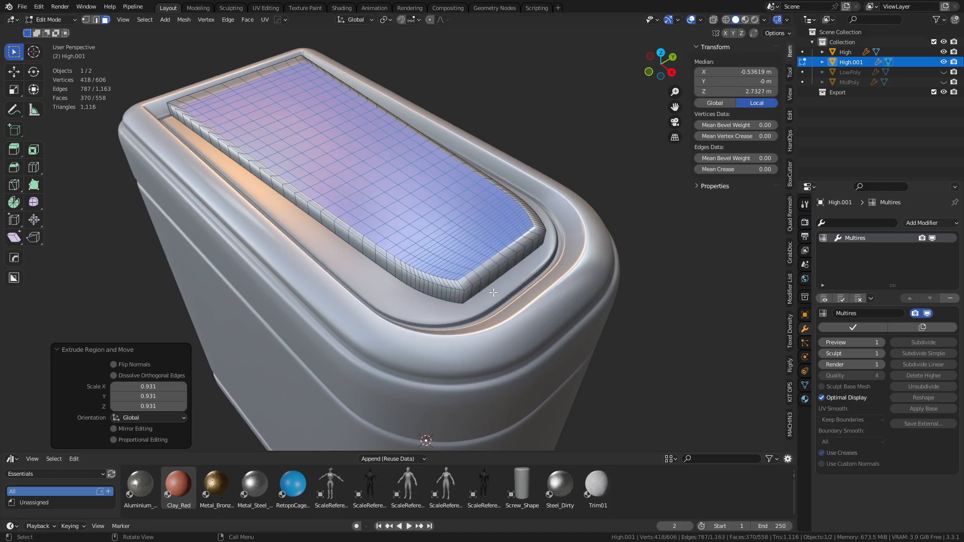
- Hide everything except the panel's inner top faces and clear the selection
middle_drag(495, 292, 550, 304)
key(shift+h)
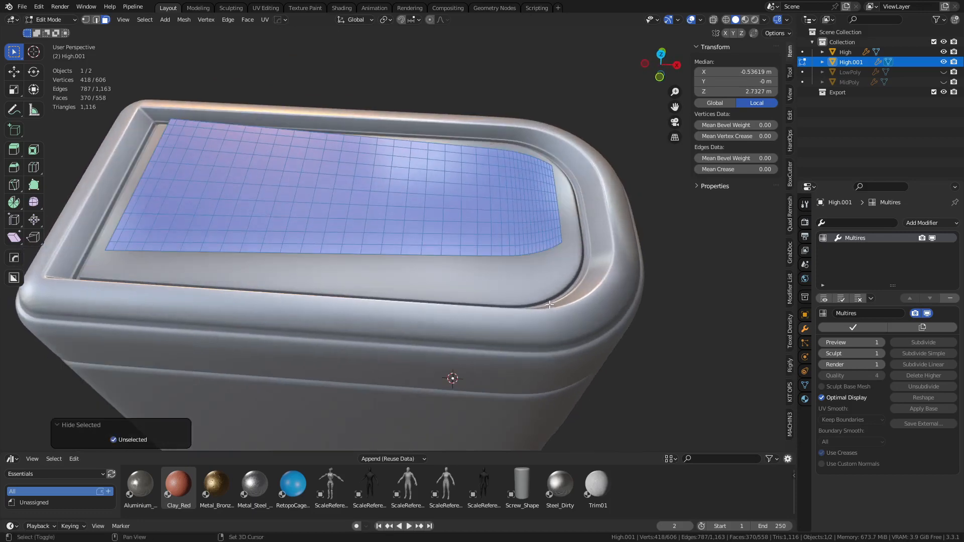
key(alt+a)
- Lower the rounded-end edge loop of the panel's inner faces along Z with smooth proportional editing at about 2.36 m size
key(2)
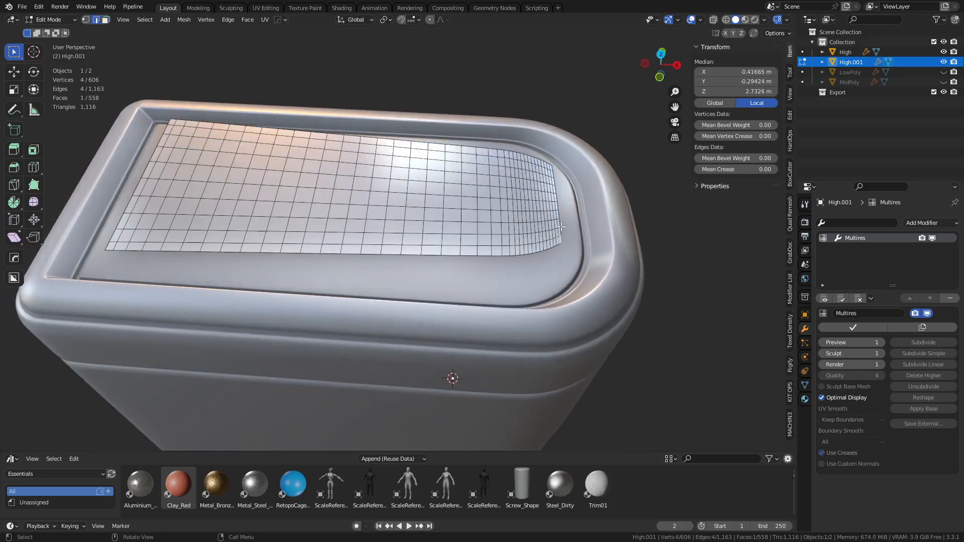
alt+click(560, 226)
click(429, 20)
key(g)
key(z)
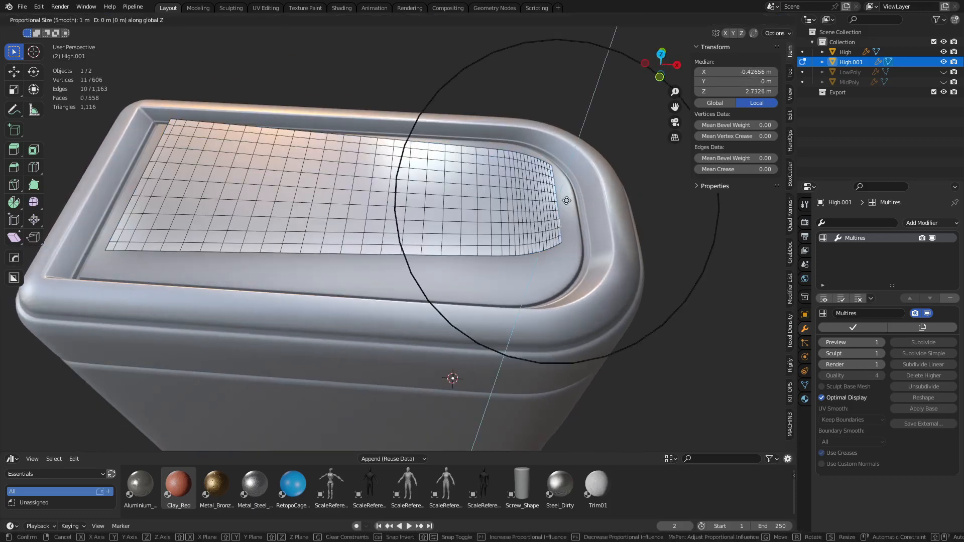
scroll(568, 207, down, 4)
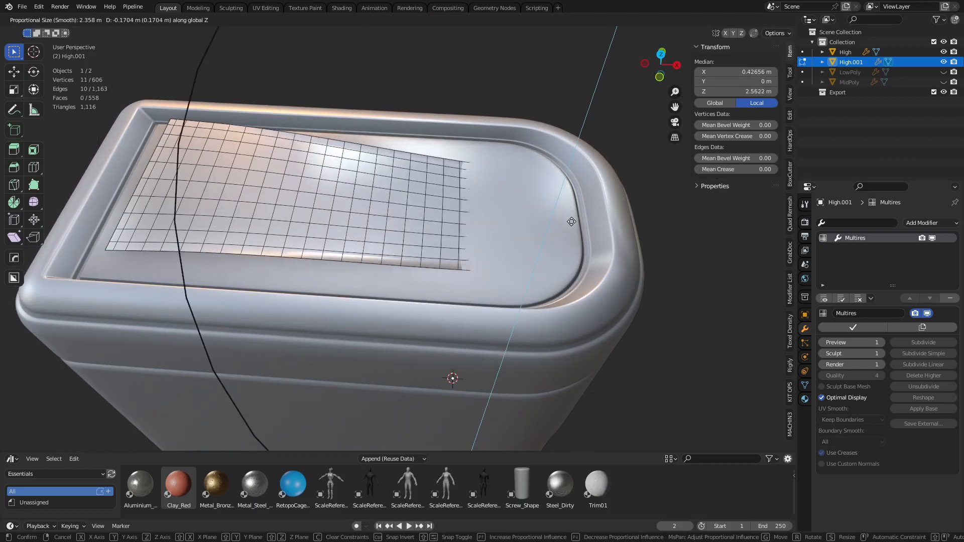
click(569, 213)
- Check the reshaped panel in Object Mode and reveal its hidden faces in Edit Mode
key(ctrl+Tab)
click(527, 221)
middle_drag(527, 221, 613, 324)
key(ctrl+Tab)
click(541, 231)
key(alt+h)
click(613, 324)
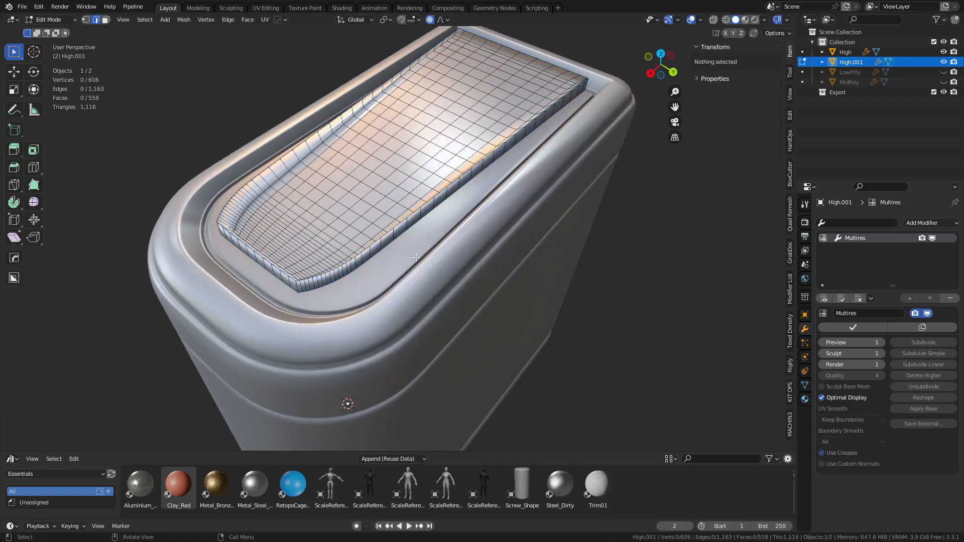
key(ctrl+Tab)
click(361, 261)
shift+middle_drag(361, 261, 402, 263)
key(ctrl+Tab)
click(456, 264)
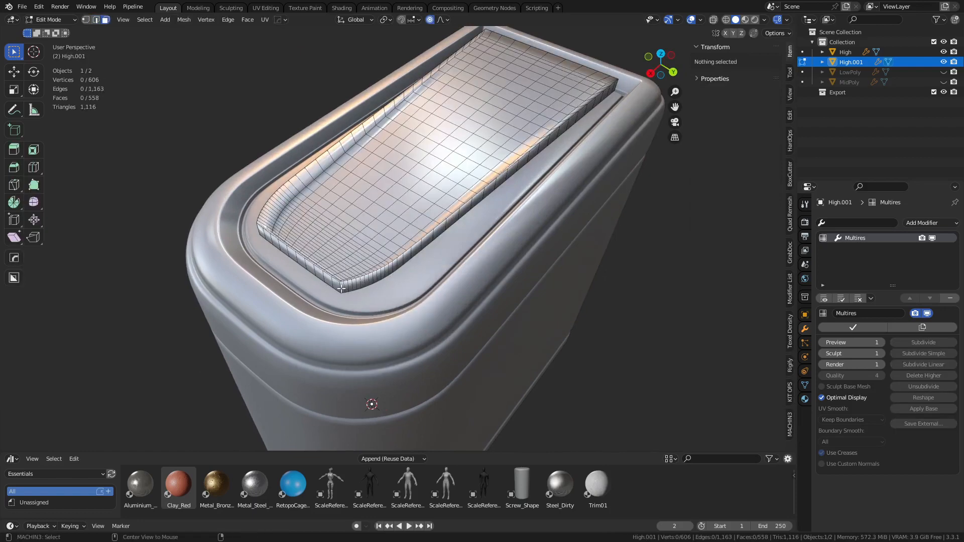
- Scale the bottom edge loop of the panel's side walls by 1.060 and try to bevel the panel's rim
alt+click(368, 283)
middle_drag(534, 278, 448, 257)
key(2)
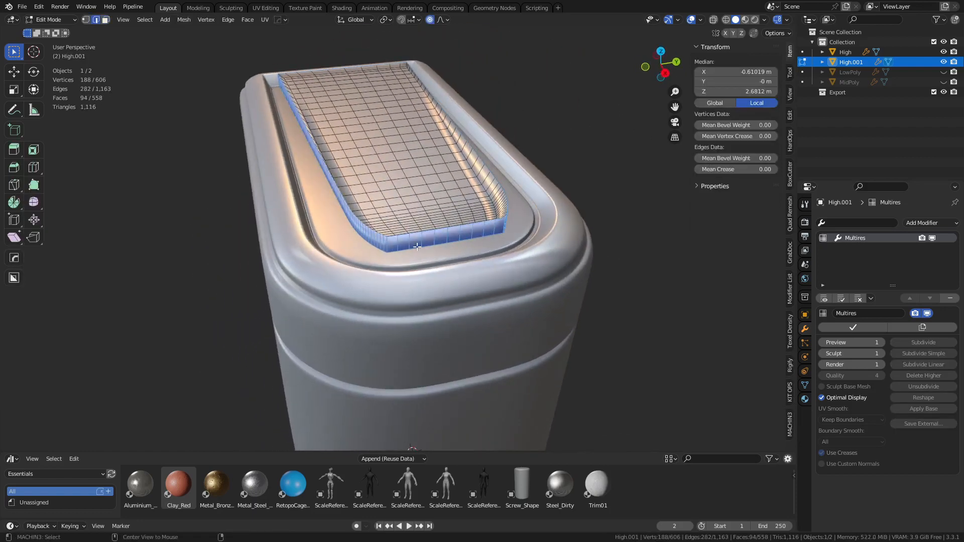
alt+click(416, 247)
scroll(533, 258, up, 3)
key(s)
click(577, 290)
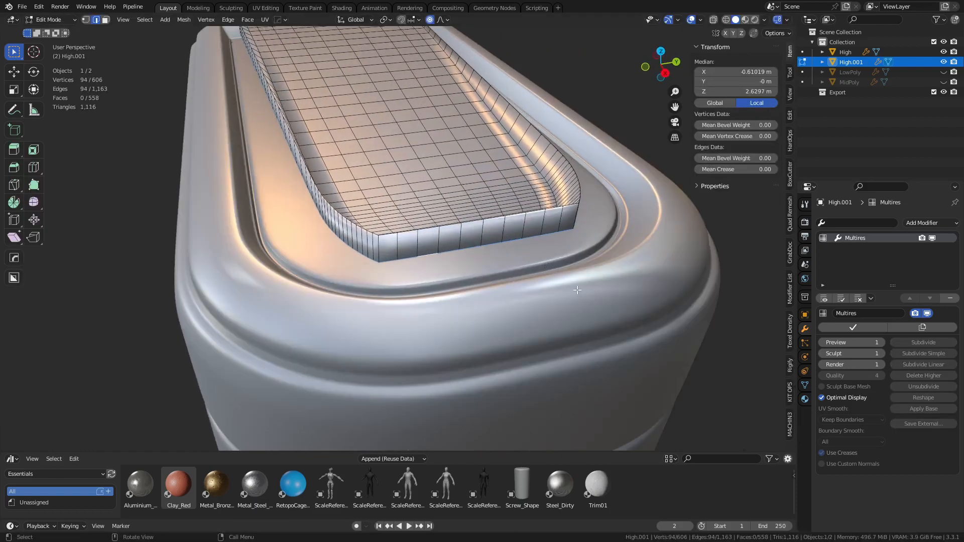
key(s)
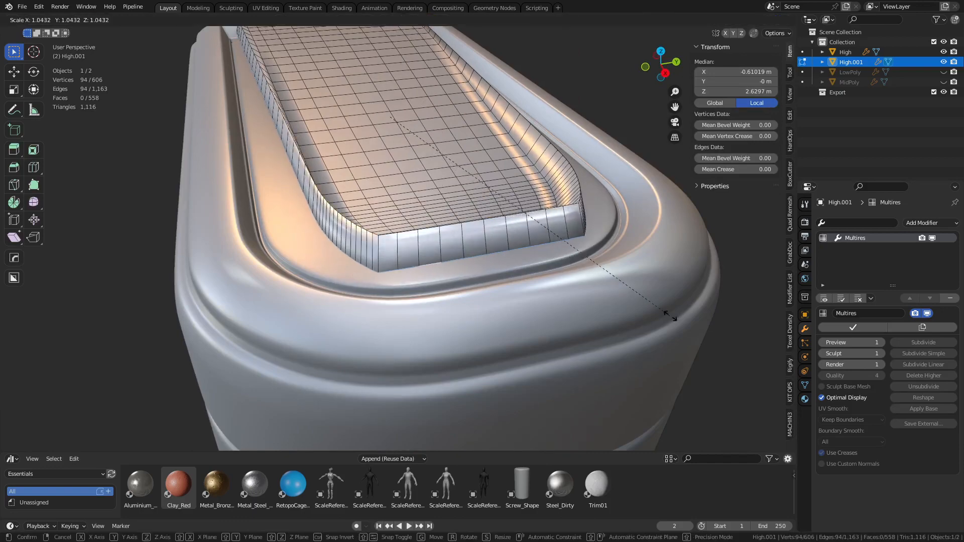
click(533, 276)
middle_drag(533, 276, 598, 309)
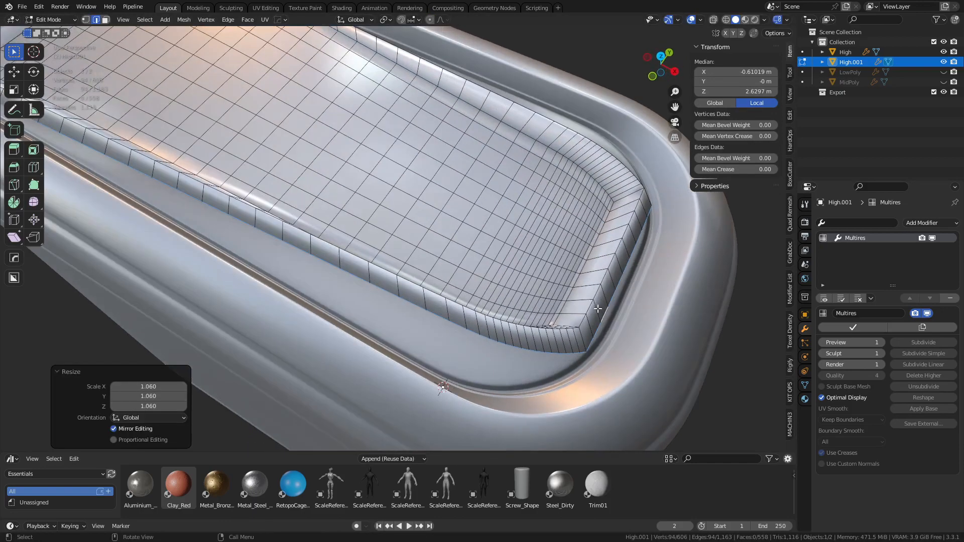
key(ctrl+b)
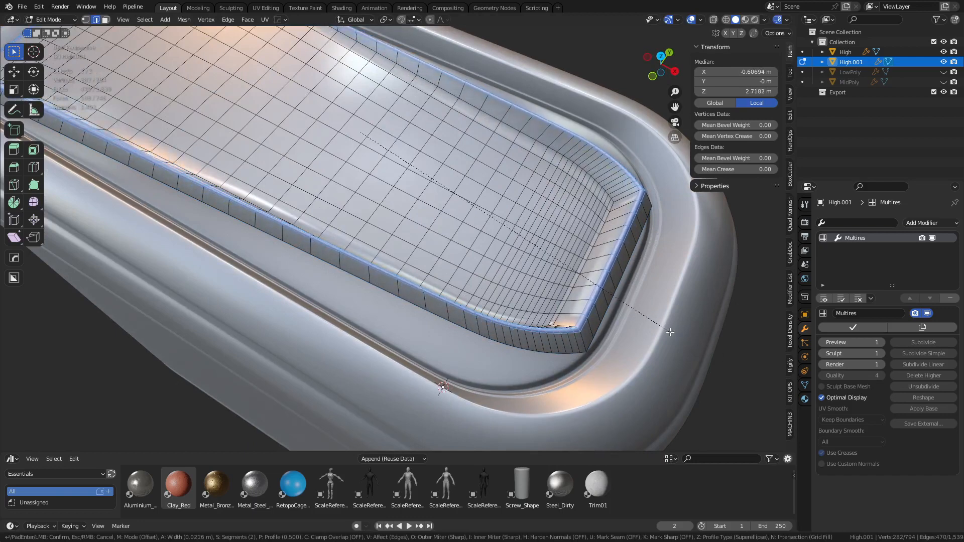
right_click(670, 332)
- Select the loop of outer side-wall faces around the panel and delete them
key(3)
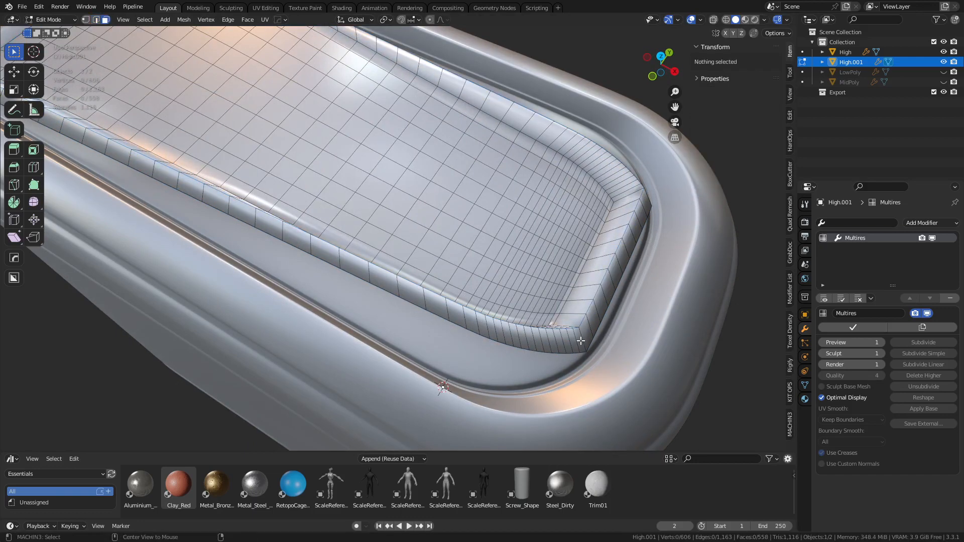
alt+click(578, 338)
key(x)
click(577, 338)
middle_drag(571, 333, 564, 332)
- Add centred supporting edge loops around the panel's sloped border and return to Object Mode
key(2)
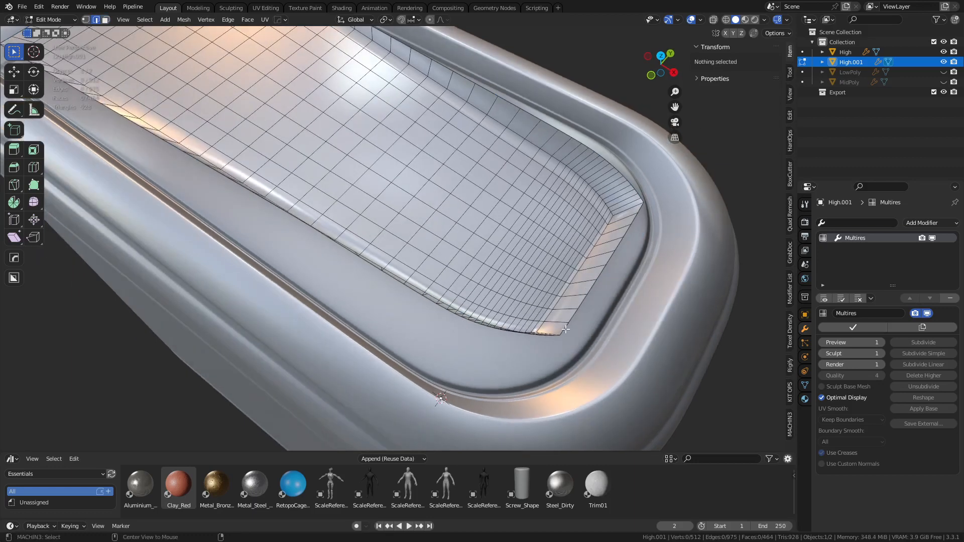
alt+click(566, 329)
key(ctrl+r)
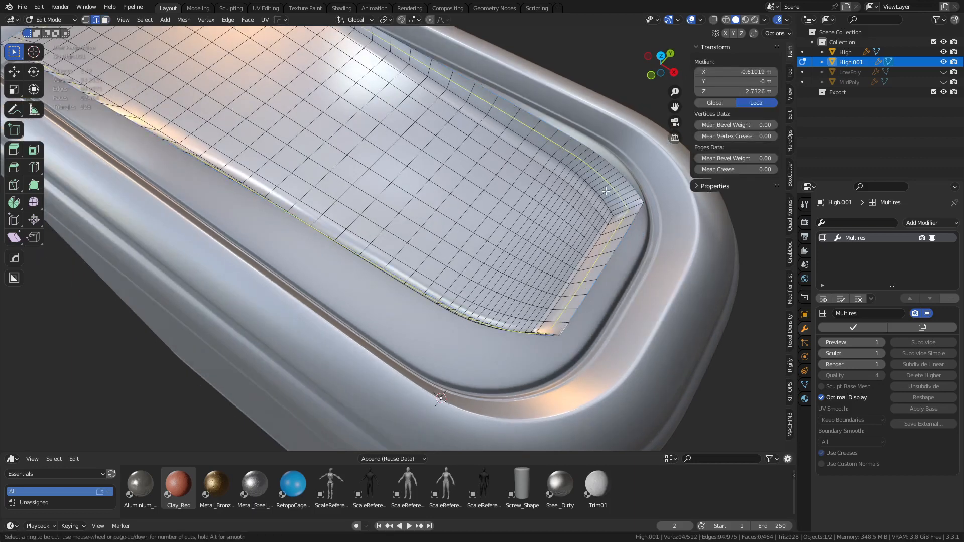
click(605, 191)
right_click(605, 191)
key(ctrl+Tab)
click(534, 204)
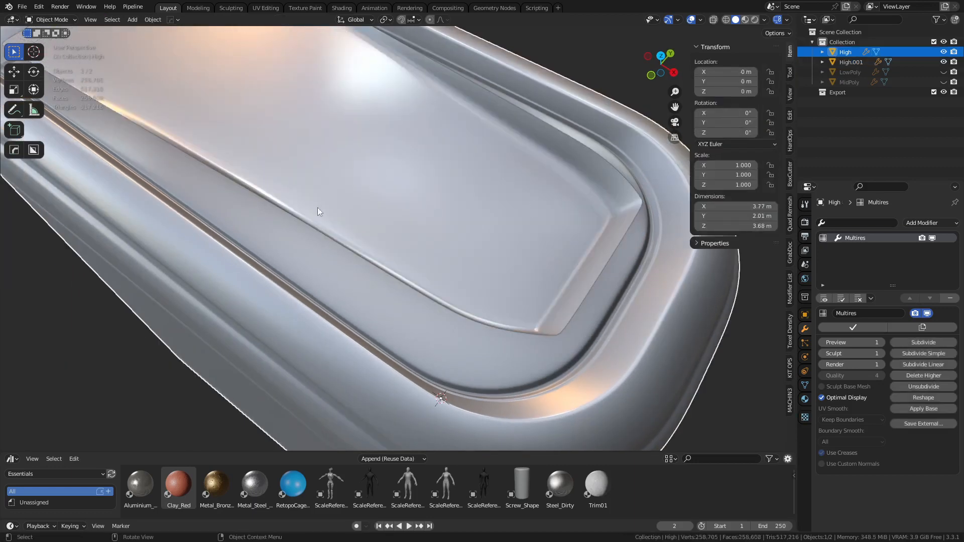
- Examine how the panel sits on the container from the front, the top and in perspective
key(KP_1)
shift+middle_drag(508, 212, 547, 238)
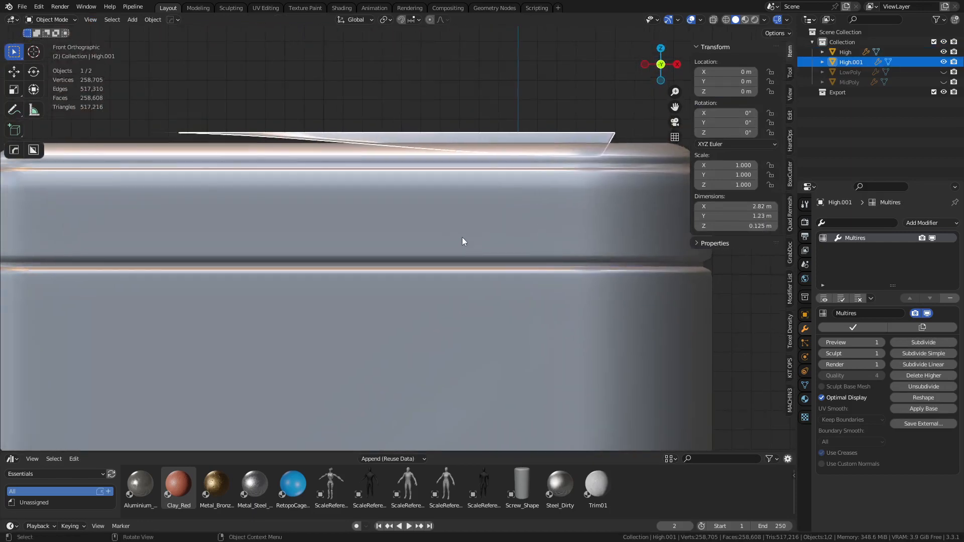
key(KP_Decimal)
middle_drag(388, 236, 387, 293)
key(KP_7)
click(556, 357)
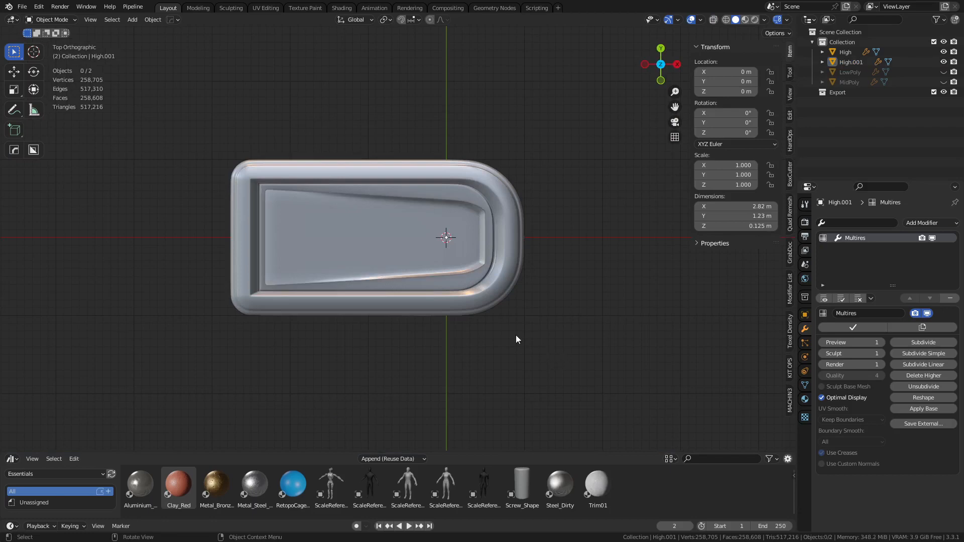
middle_drag(514, 335, 484, 248)
click(483, 248)
middle_drag(601, 266, 494, 286)
key(ctrl+Tab)
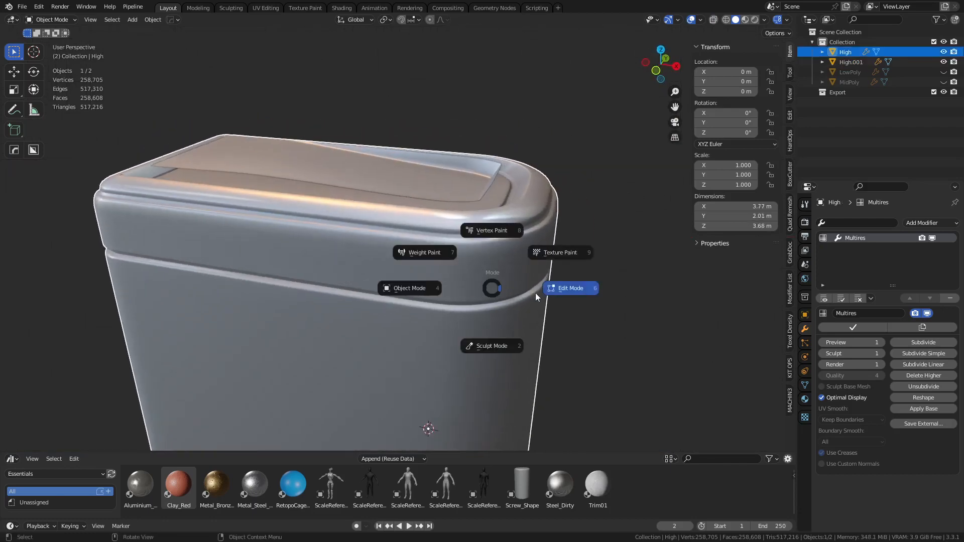
click(535, 295)
key(a)
key(alt+s)
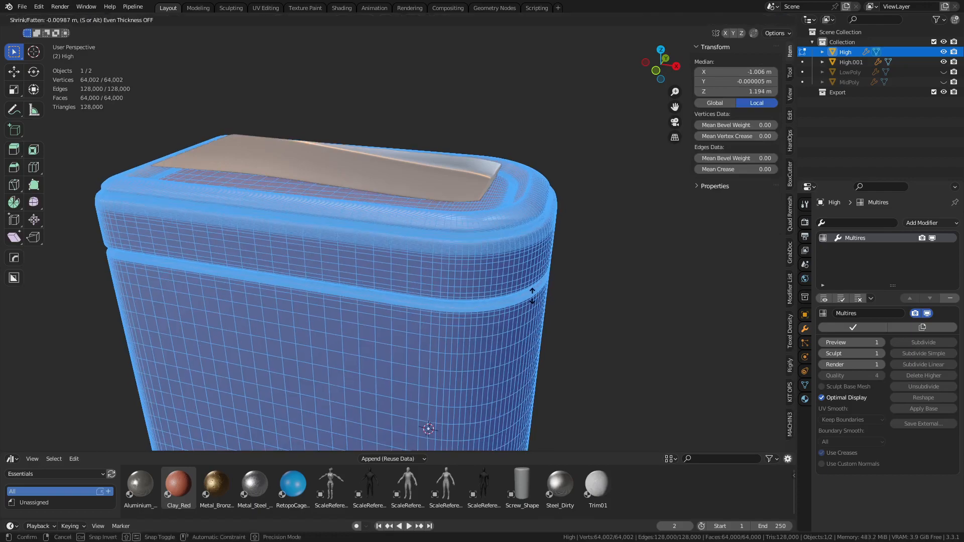
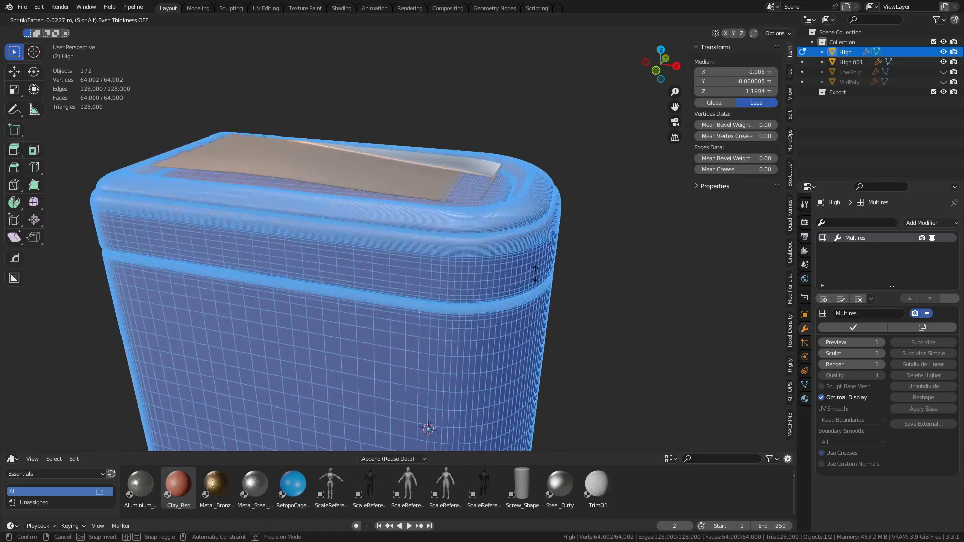
right_click(553, 208)
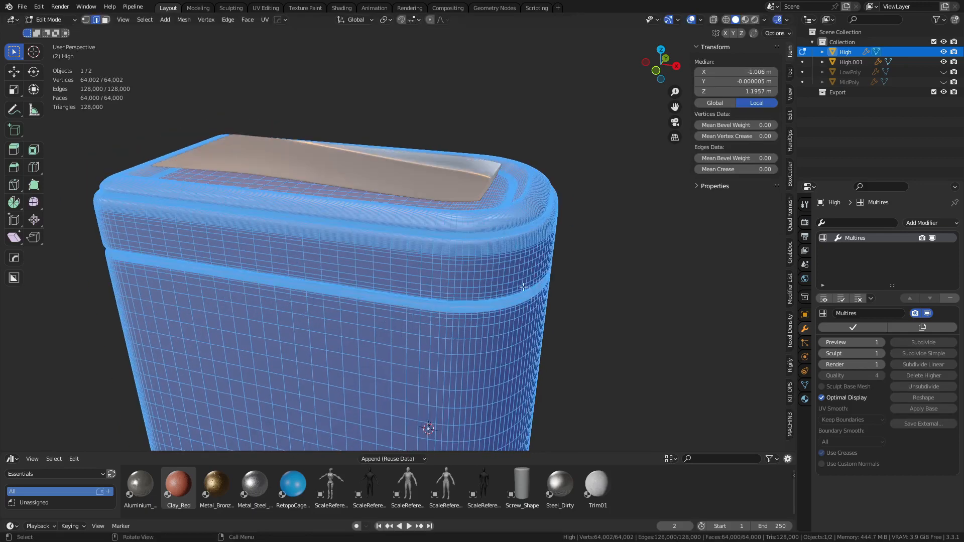
key(alt+z)
key(alt+z)
key(ctrl+Tab)
click(445, 288)
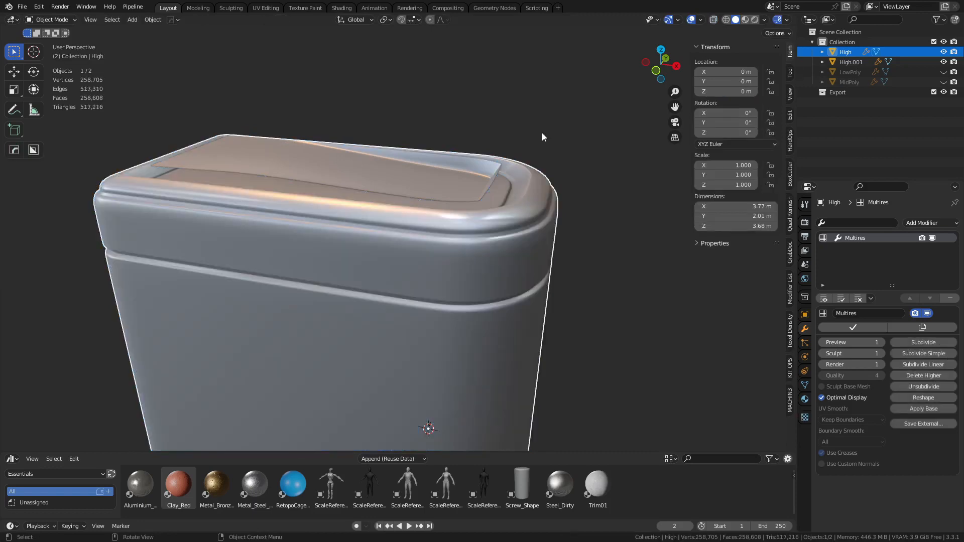
- Lower all geometry of the separated panel about 0.0177 m along Z in Edit Mode, using a see-through front view
click(511, 131)
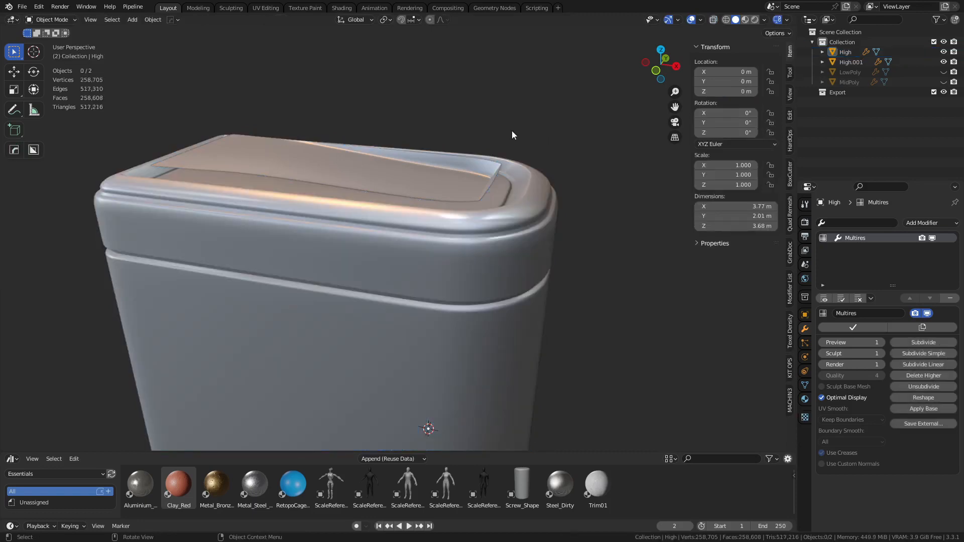
click(437, 171)
alt+middle_drag(437, 171, 474, 187)
key(alt+z)
scroll(467, 173, up, 3)
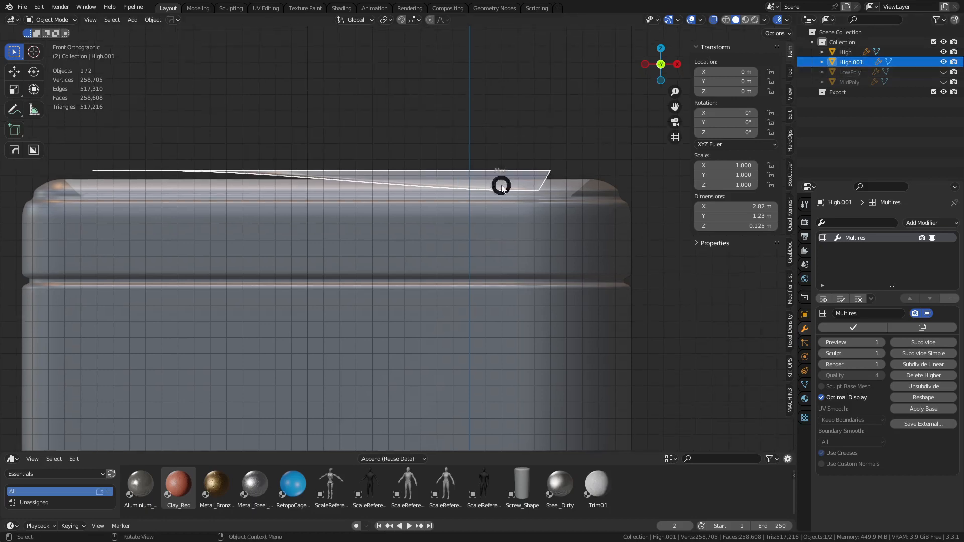
key(Tab)
key(a)
key(g)
key(z)
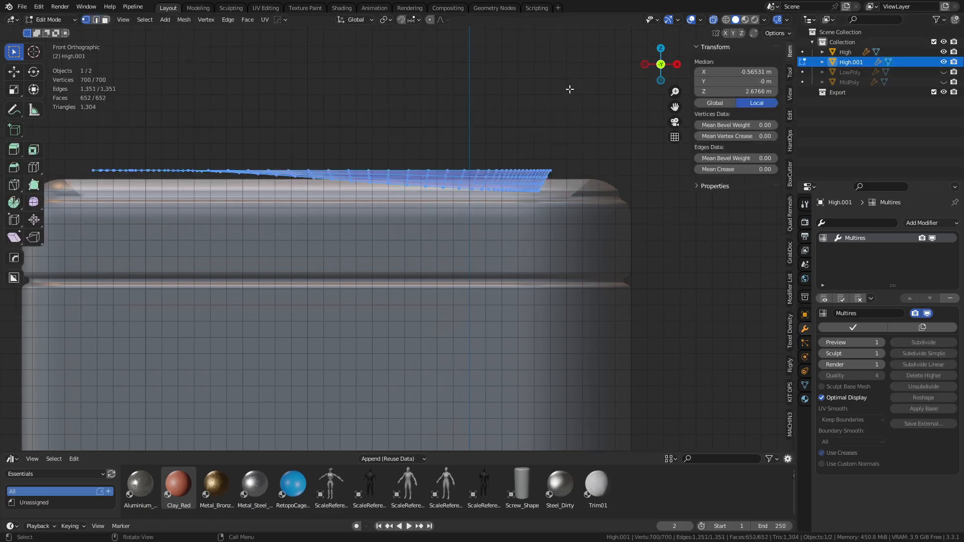
shift+click(576, 118)
- Raise the panel's geometry about 0.0031 m along Z and check its height from the front in Object Mode
middle_drag(597, 153, 504, 201)
key(g)
key(z)
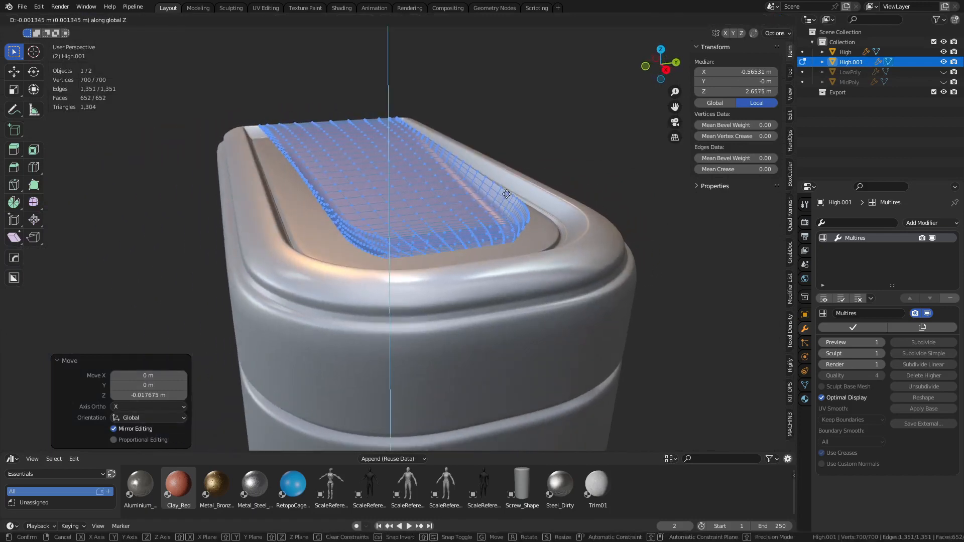
click(506, 187)
scroll(493, 205, up, 1)
middle_drag(493, 205, 567, 180)
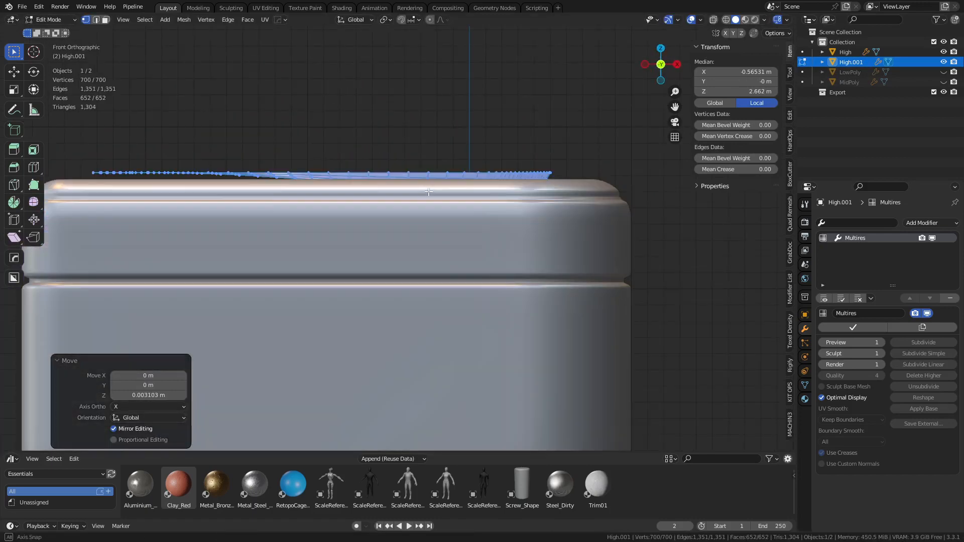
shift+middle_drag(398, 182, 453, 194)
key(ctrl+Tab)
click(332, 131)
key(alt+z)
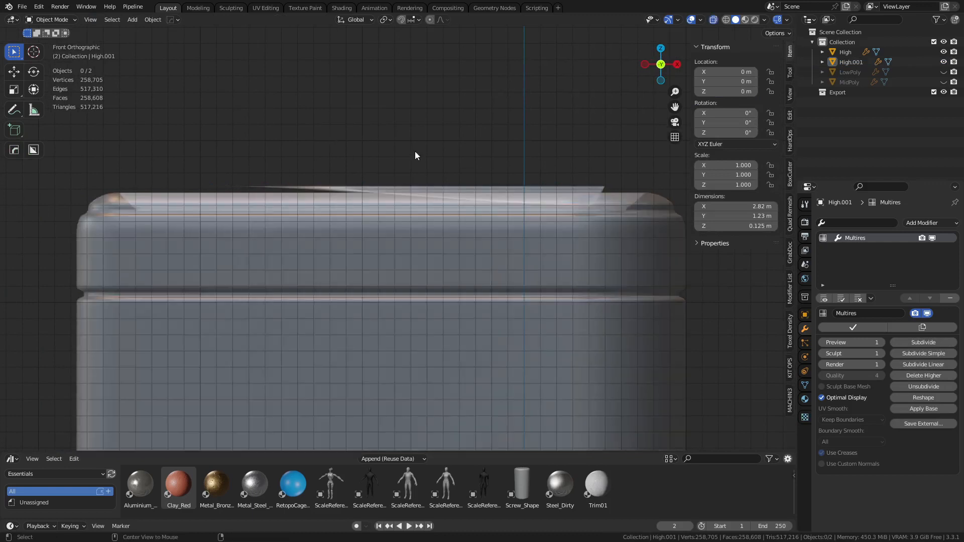
key(alt+z)
- Select the separated panel and set its origin to its geometry
click(452, 186)
middle_drag(590, 281, 598, 309)
key(s)
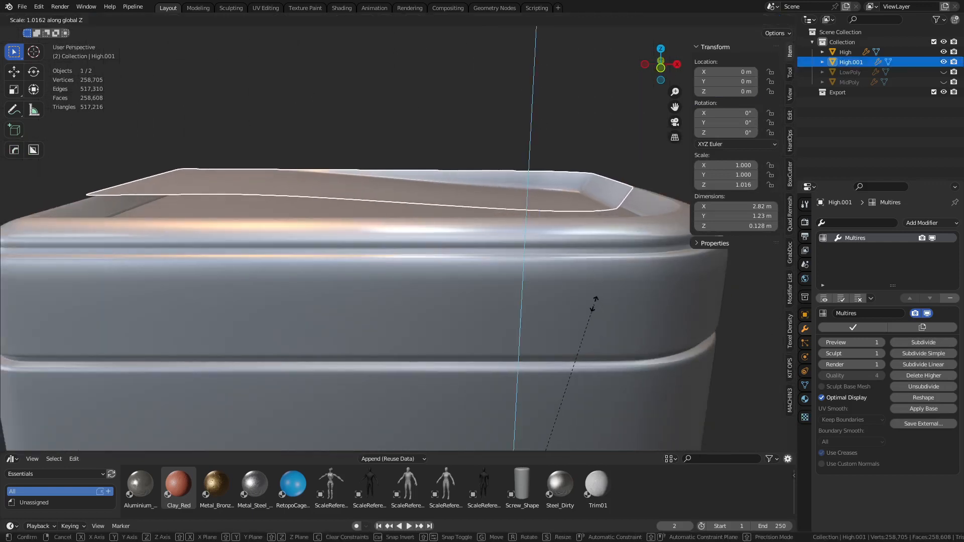
right_click(594, 287)
key(shift+s)
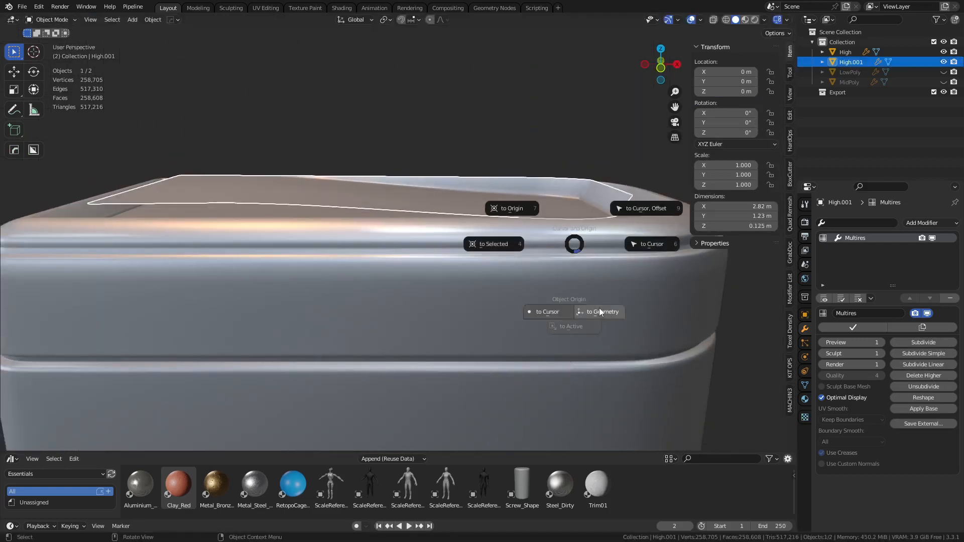
click(598, 311)
- Scale the panel to 0.642 along Z and lower it about 0.0189 m into the container's top recess
key(s)
key(z)
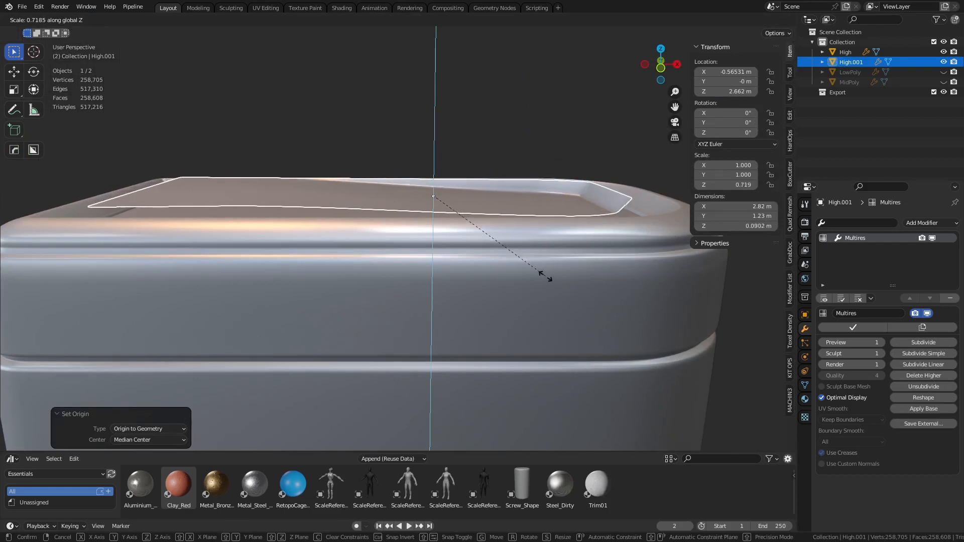
click(536, 271)
key(g)
key(z)
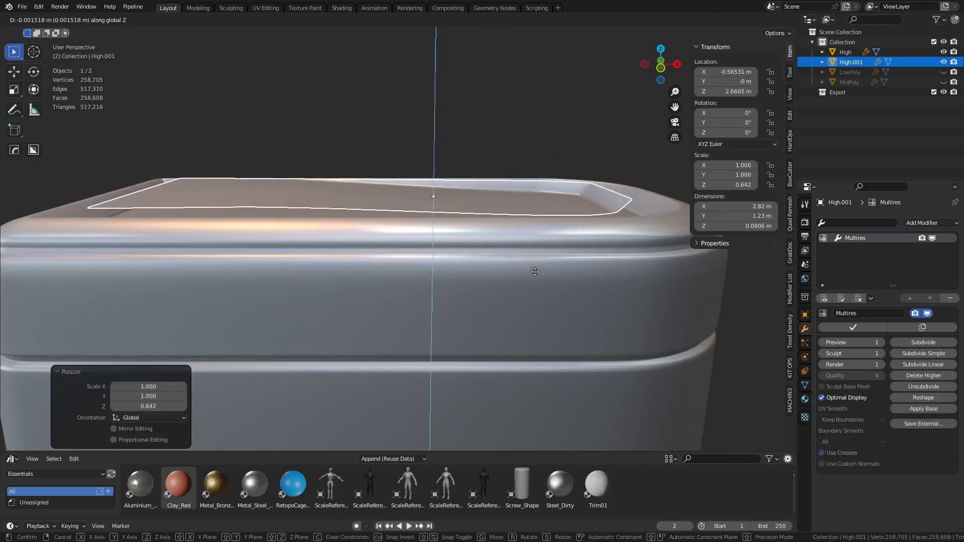
click(543, 303)
key(ctrl+Tab)
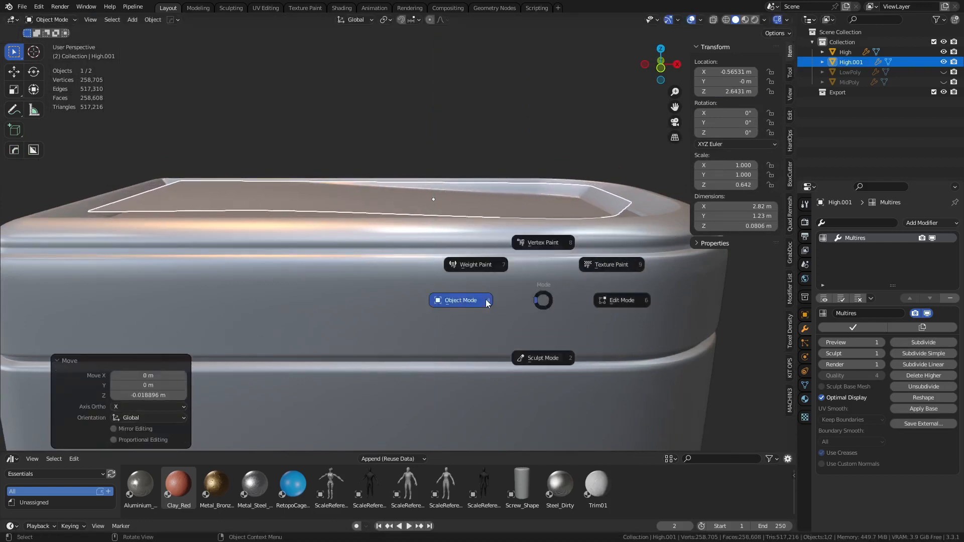
click(486, 303)
- Rename the separated panel object High.001 as floater_hp
click(460, 175)
scroll(461, 180, down, 5)
middle_drag(470, 218, 440, 239)
click(441, 239)
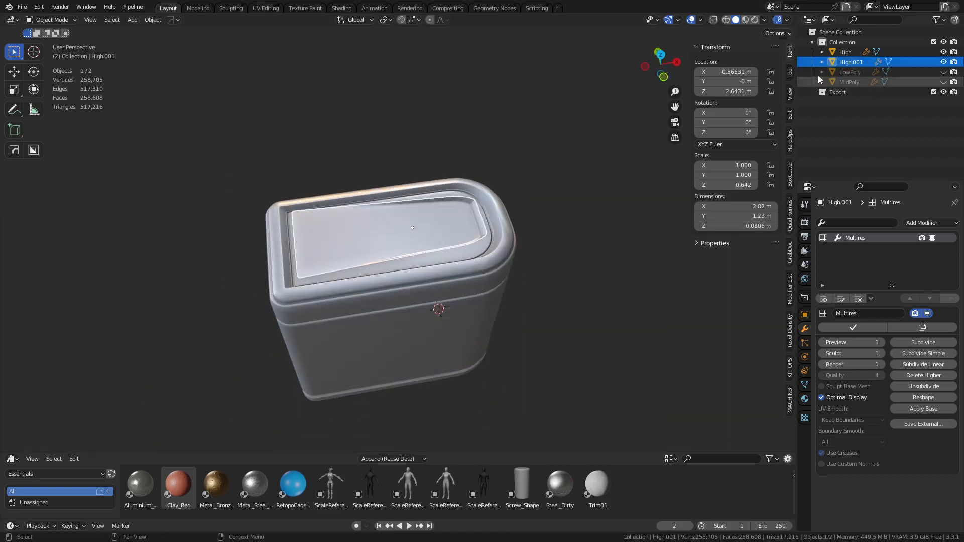
double_click(854, 62)
text(f)
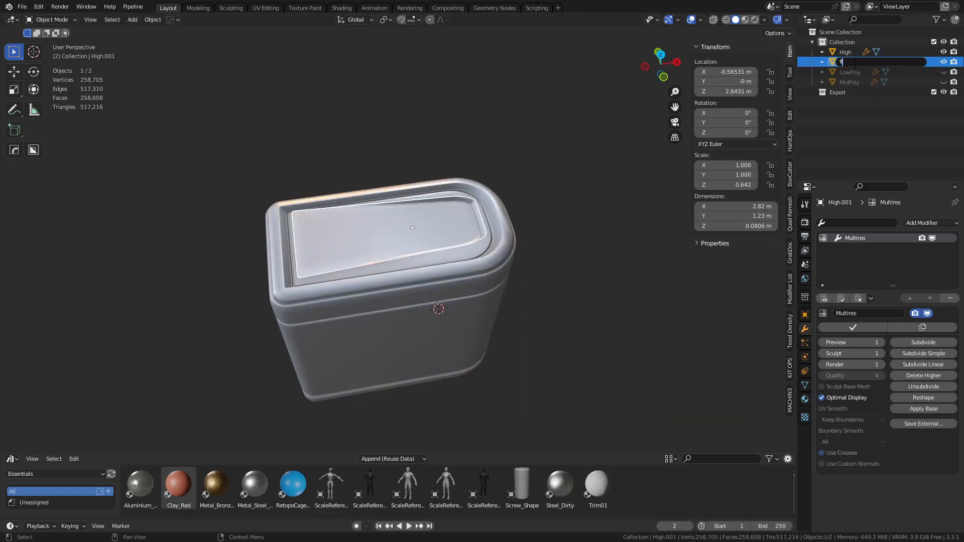
text(loater_hp)
key(Return)
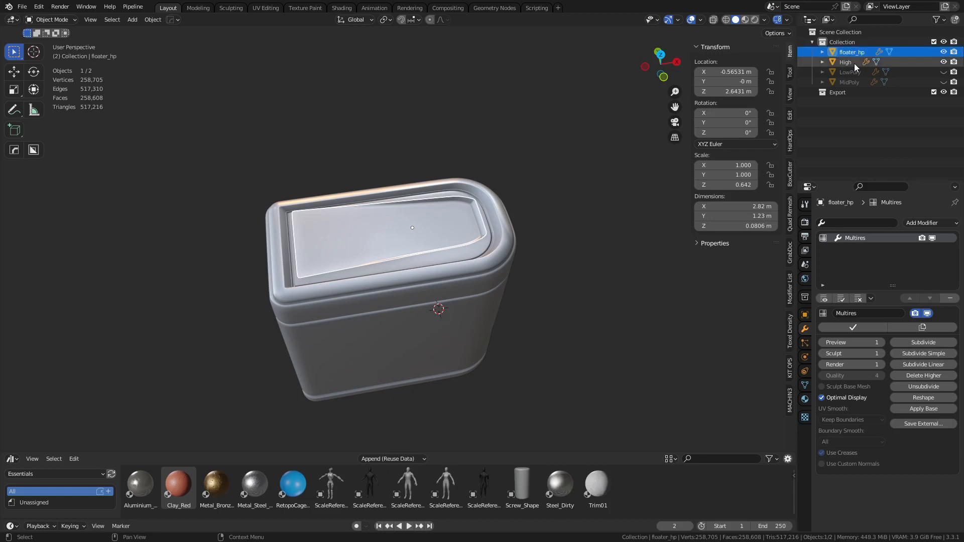
- Append _ignorebf to the floating panel's name so it reads floater_hp_ignorebf
click(845, 62)
click(853, 52)
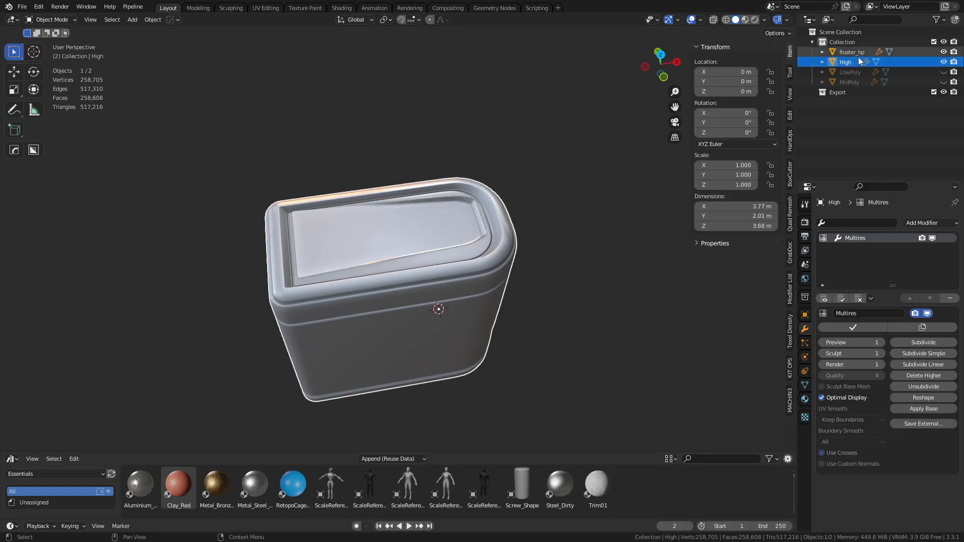
double_click(866, 52)
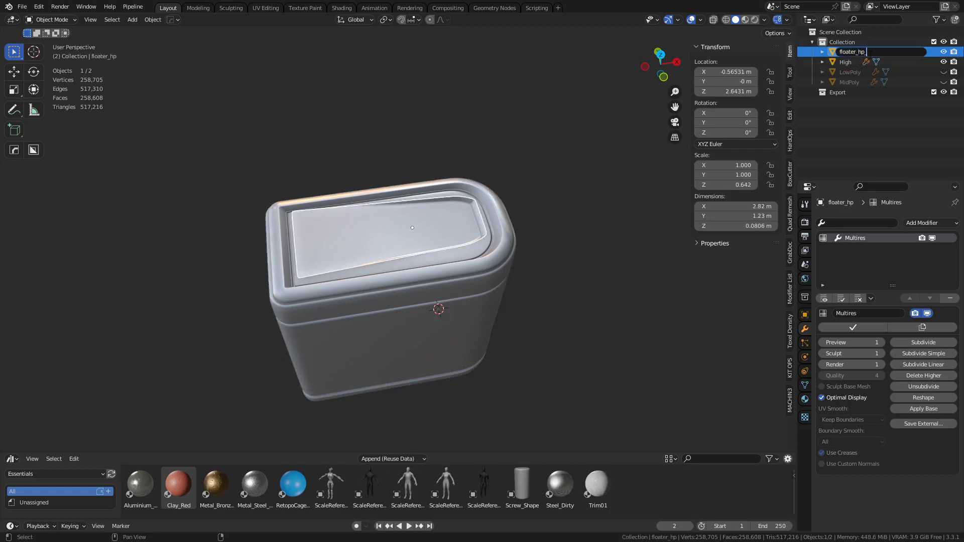
text(_ignoreB)
key(Return)
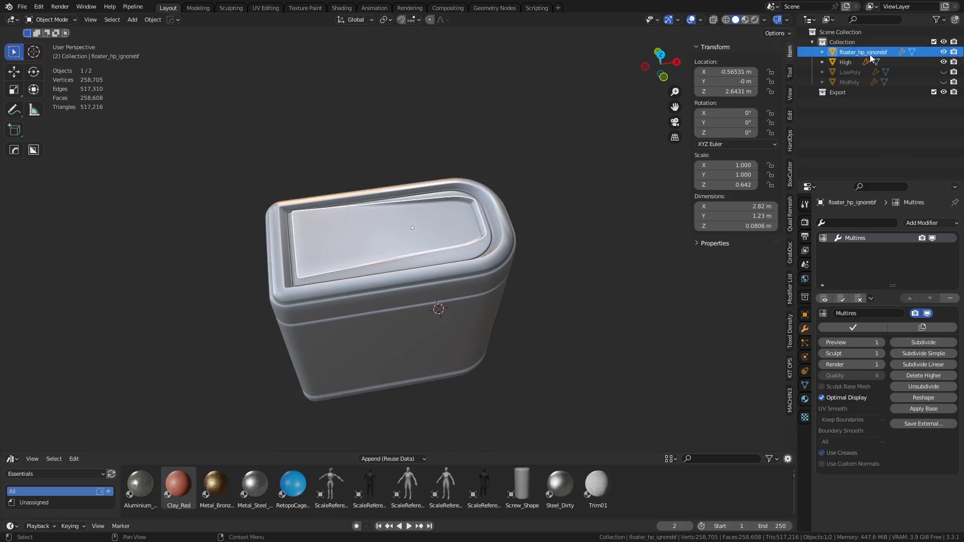
click(512, 163)
- Prefix the floating panel's name with trashcan_ to make it trashcan_floater_hp_ignorebf
middle_drag(485, 208, 464, 252)
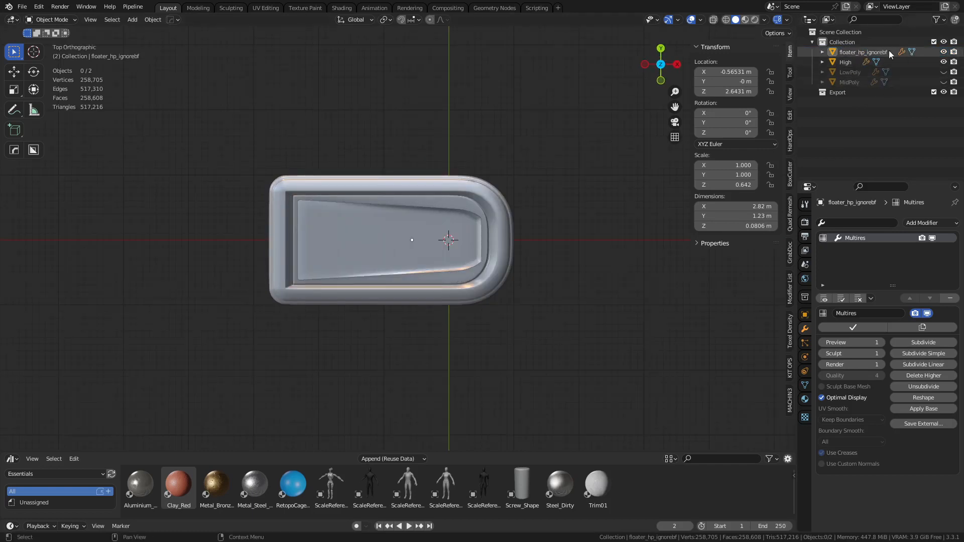
click(844, 62)
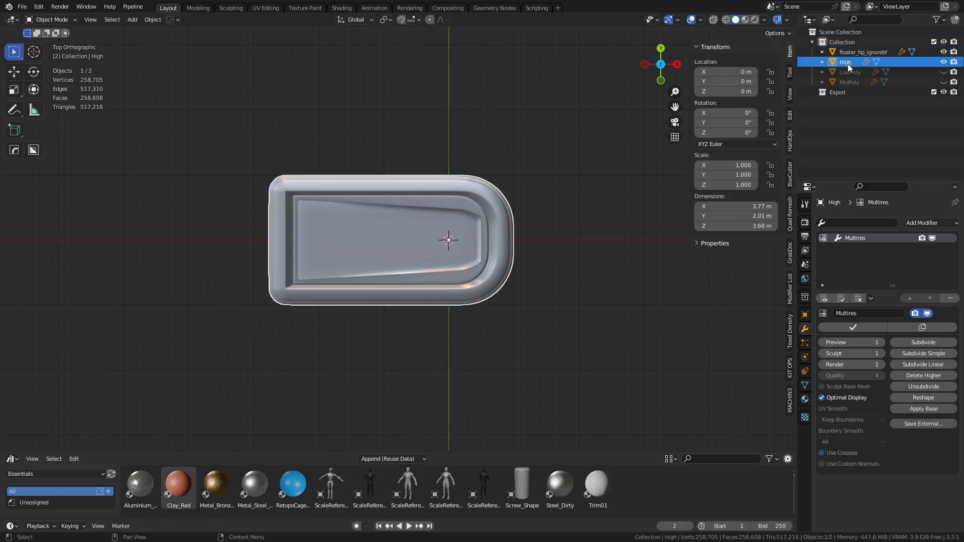
click(846, 53)
double_click(847, 52)
click(839, 51)
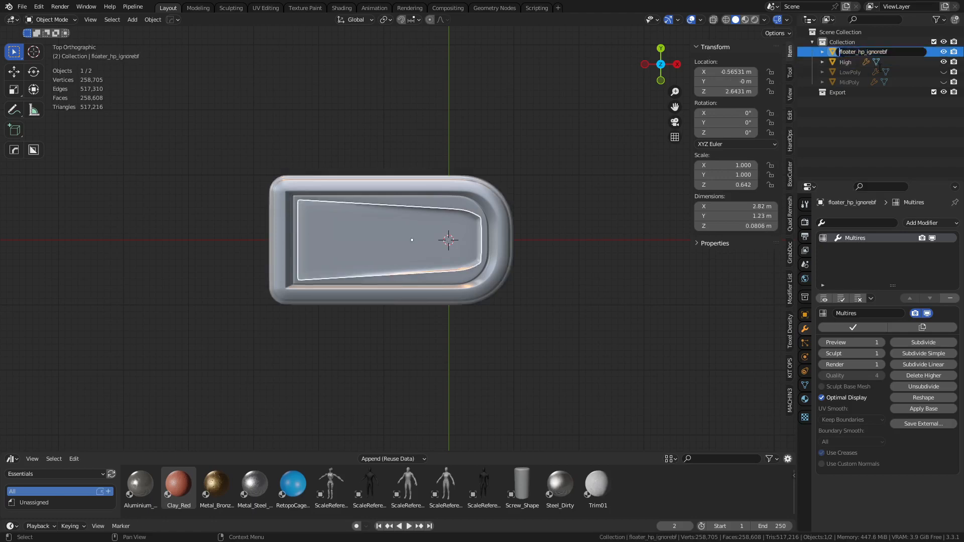
text(trashcan_)
key(Return)
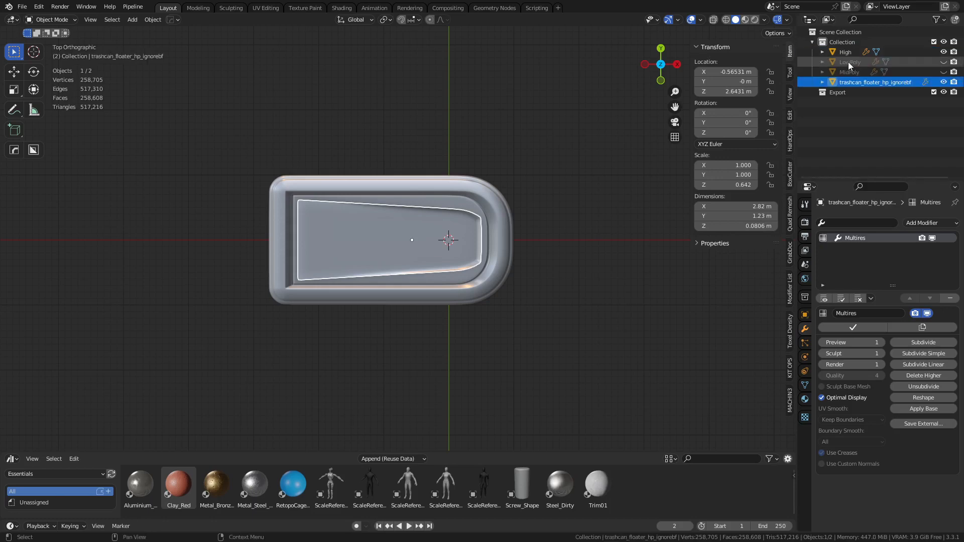
- Move the hp part of the floating panel's name forward, renaming the object as trashcanhp_floater_ignorebf
double_click(884, 83)
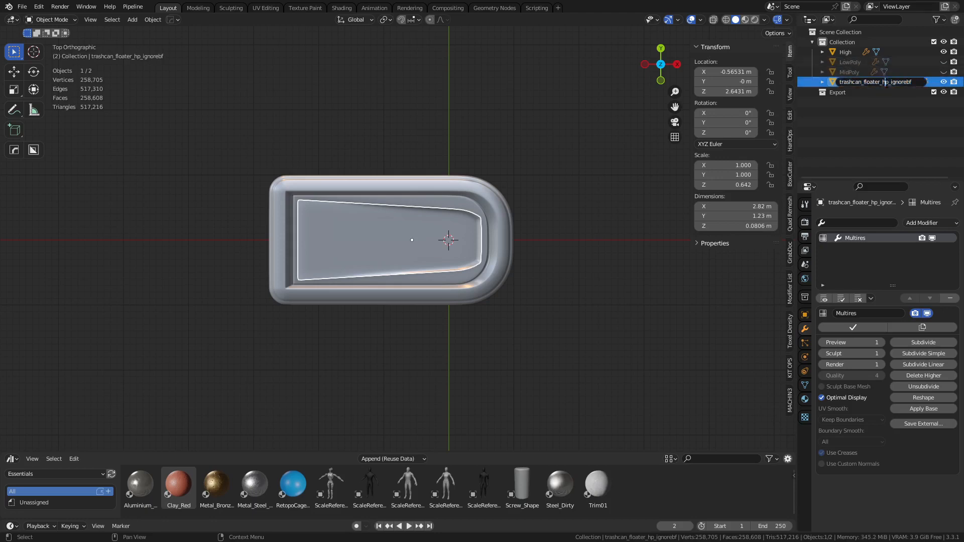
key(BackSpace)
key(BackSpace)
key(BackSpace)
text(hp)
key(Return)
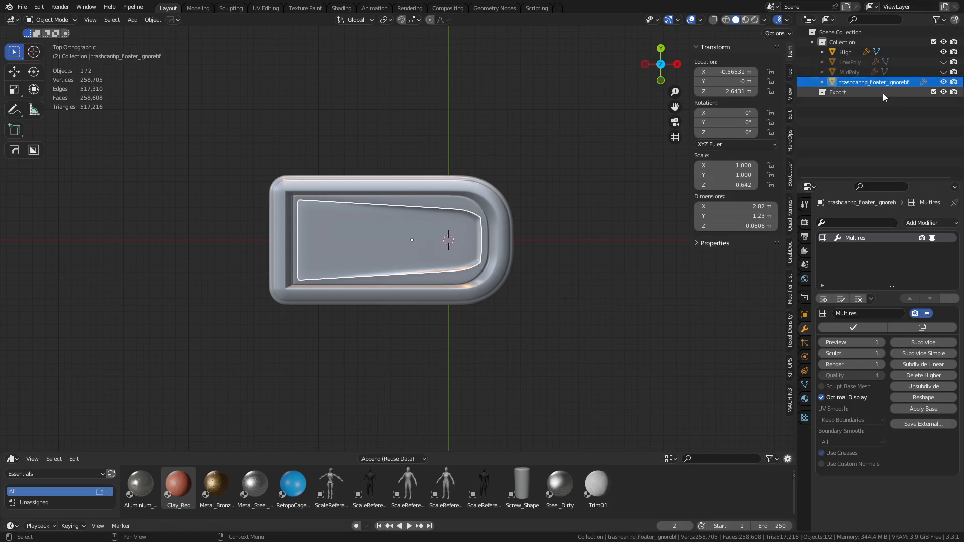
- Remove hp from the floating panel's name, leaving trashcan_floater_ignorebf
double_click(869, 82)
click(864, 81)
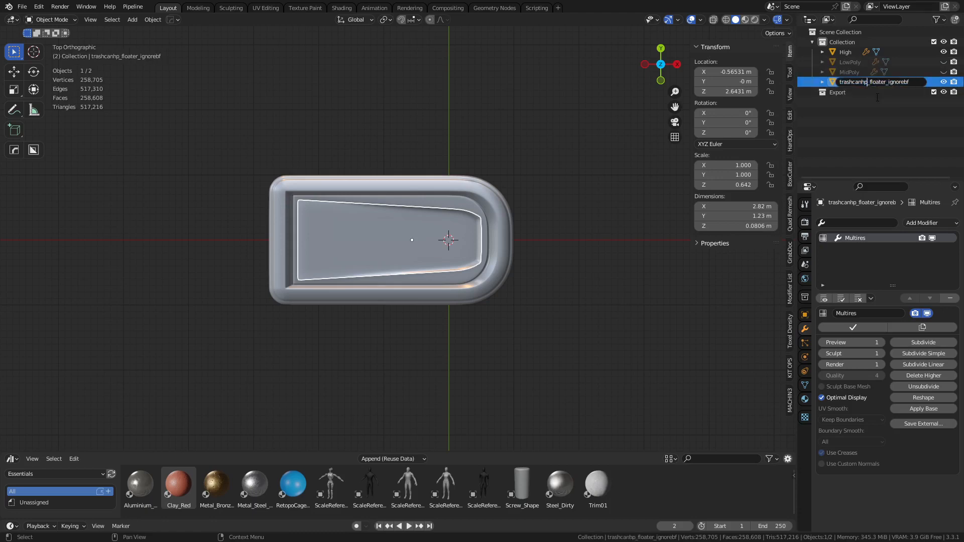
key(BackSpace)
key(BackSpace)
key(Return)
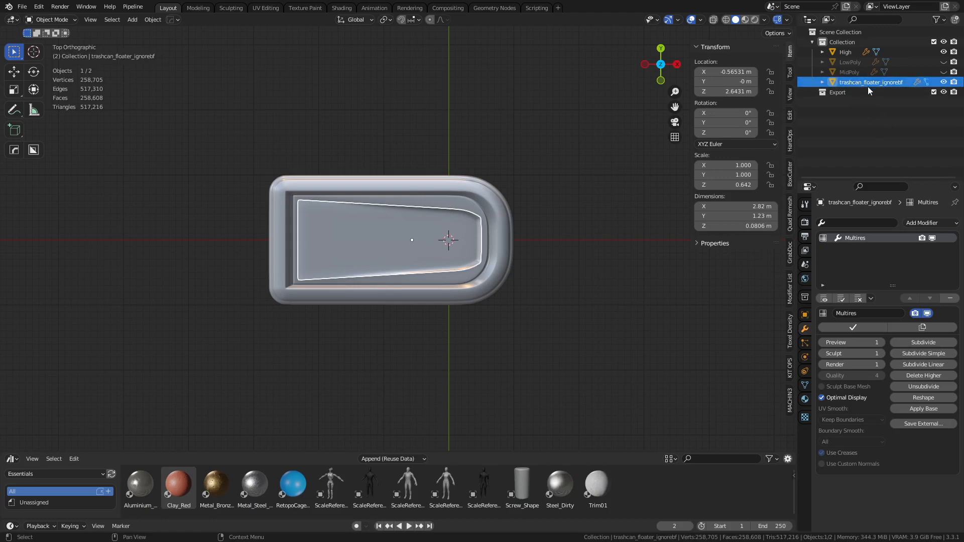
- Insert high_ into the floating panel's name to make it trashcan_high_floater_ignorebf, and deselect the object
double_click(882, 84)
click(864, 82)
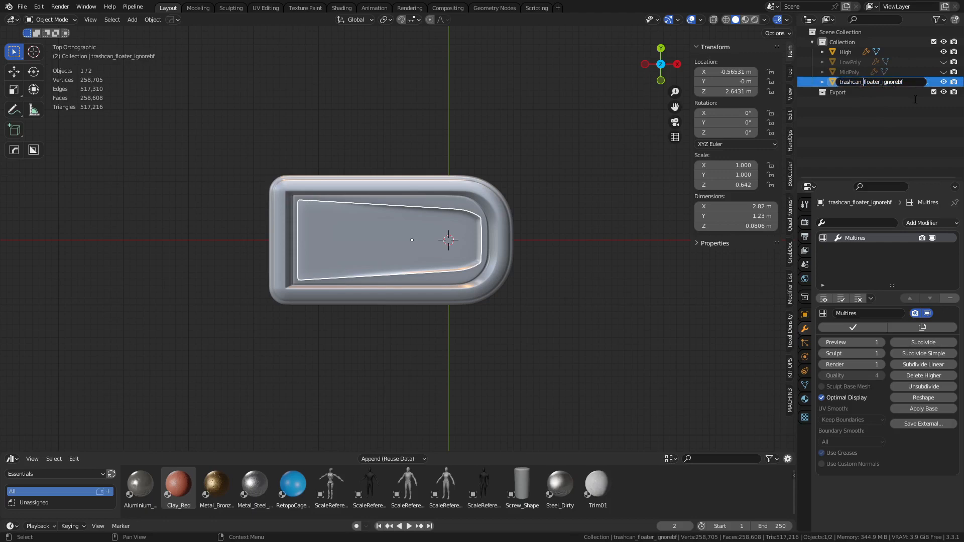
text(high_)
key(Return)
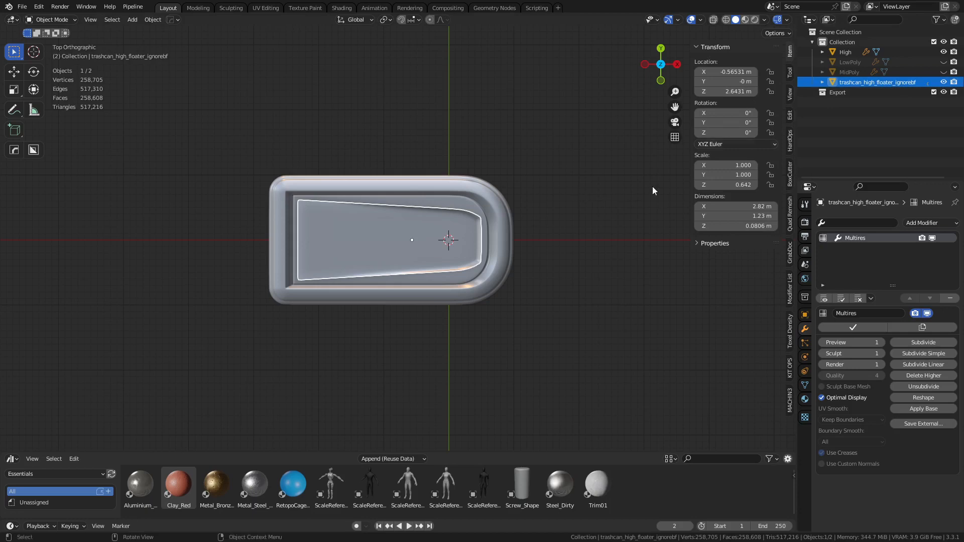
click(609, 216)
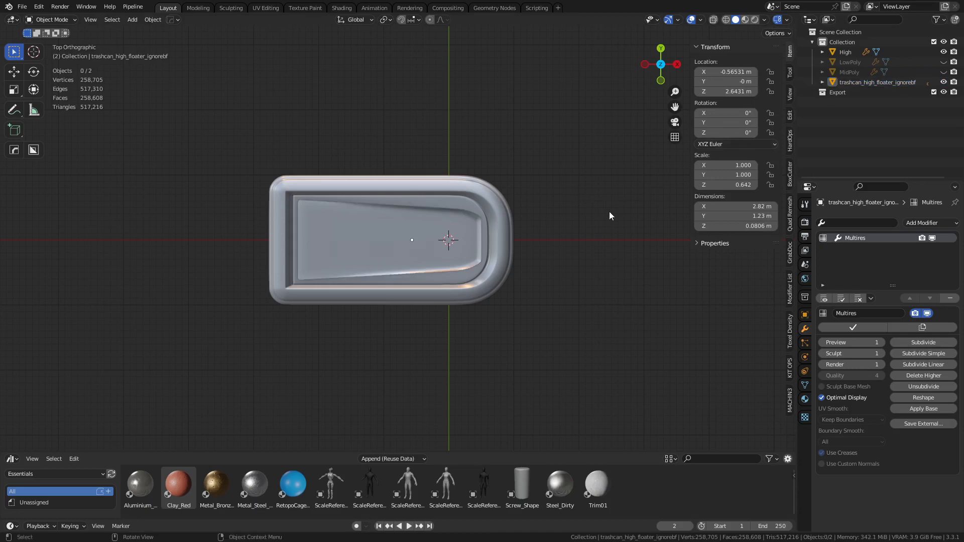
- Rename the High object as trashcan_high, with a single underscore
double_click(850, 52)
text(trashcan_)
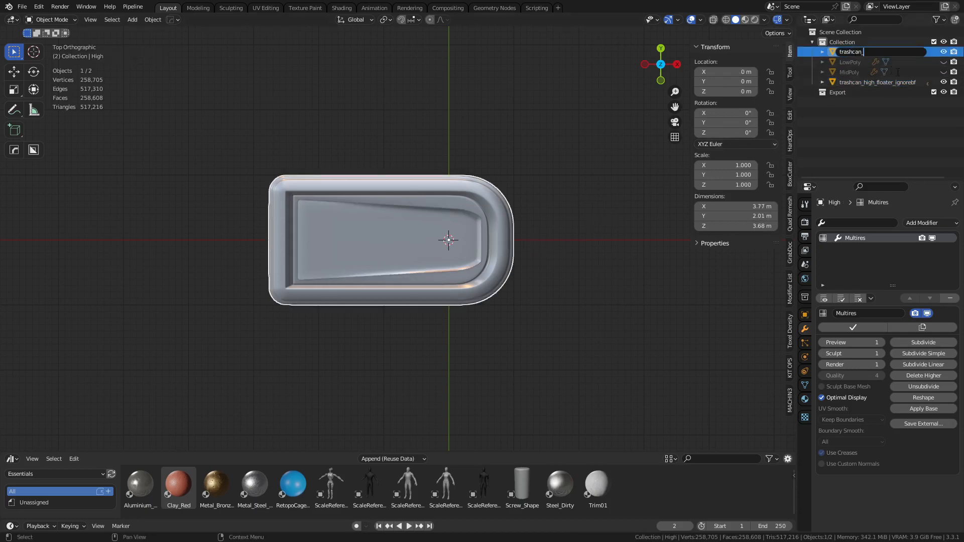
text(high)
key(Return)
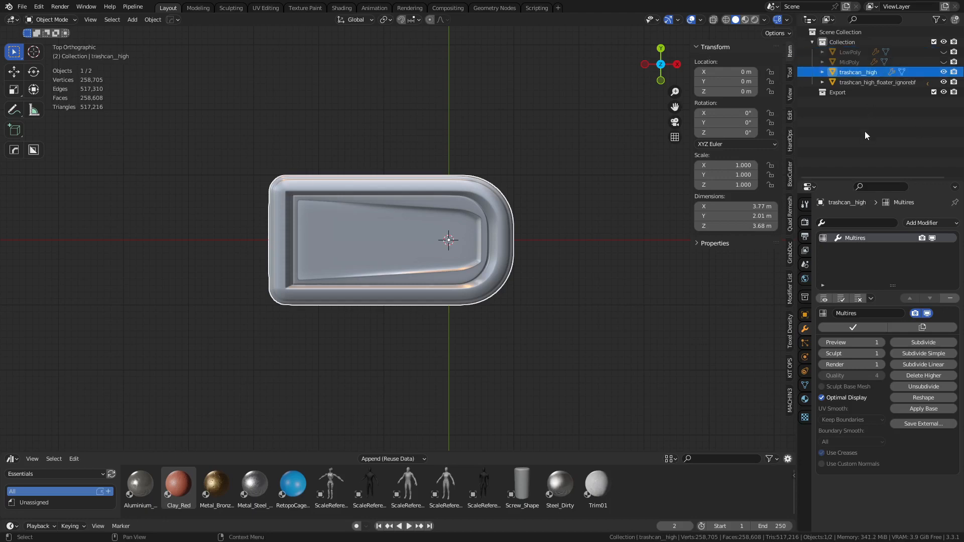
double_click(865, 74)
click(865, 73)
key(BackSpace)
key(Return)
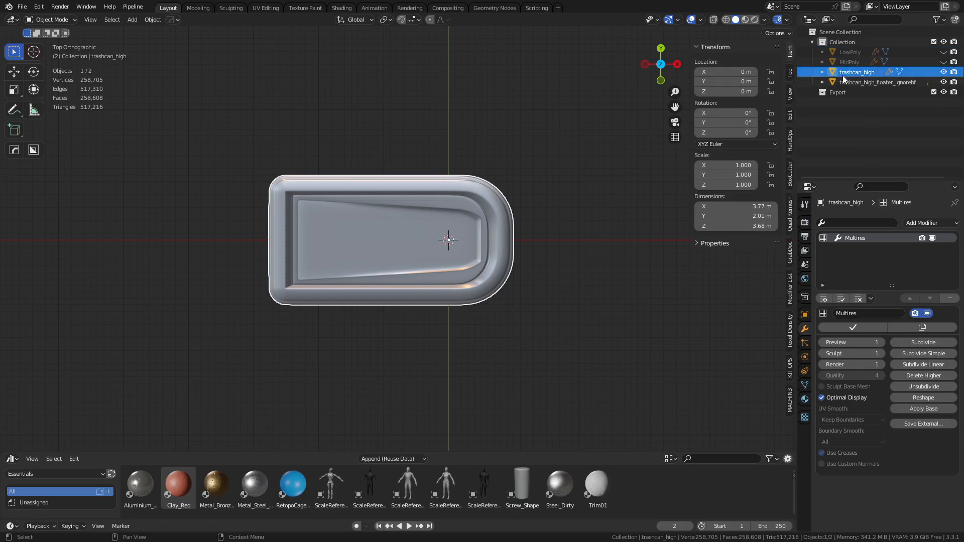
- Unhide the LowPoly object and rename it as trashcan_low
click(844, 63)
click(858, 52)
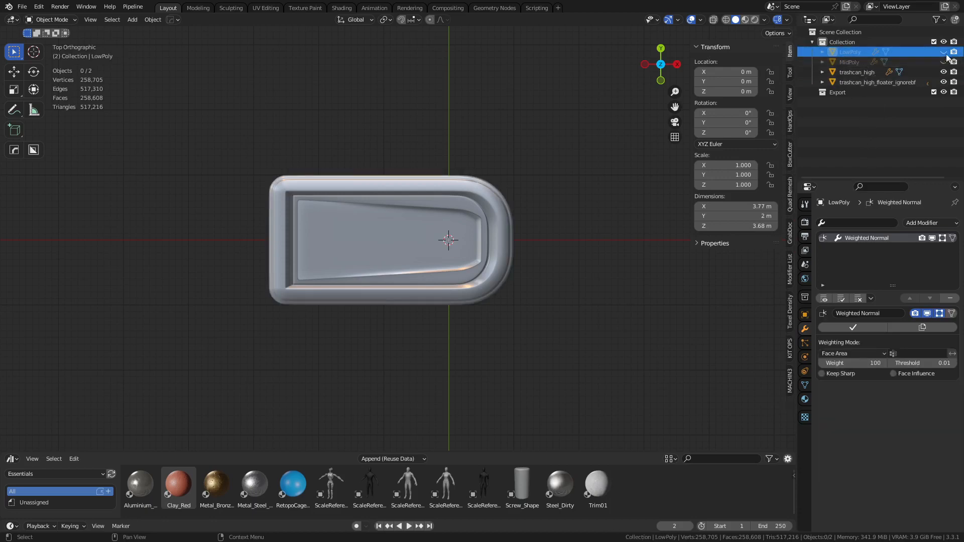
click(943, 53)
double_click(863, 53)
text(trashcan_)
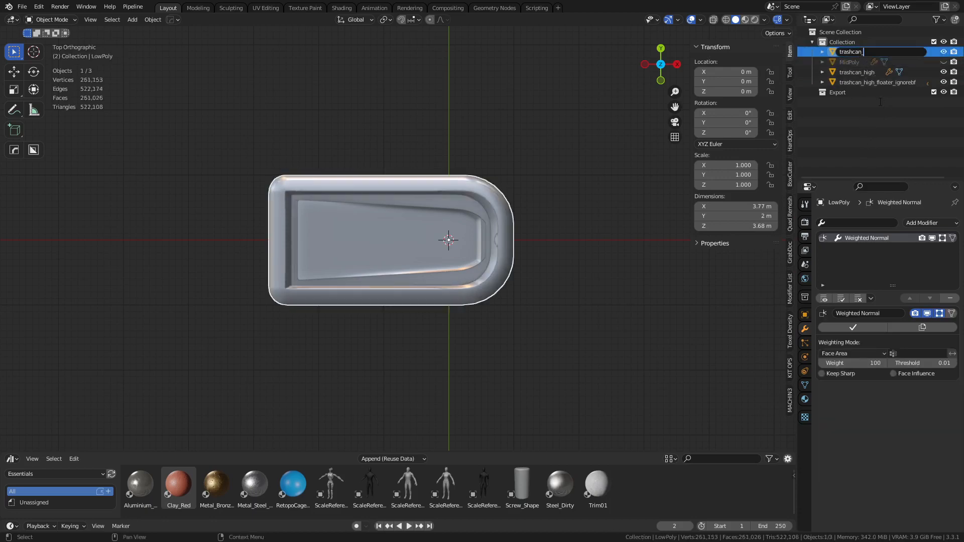
text(low)
key(Return)
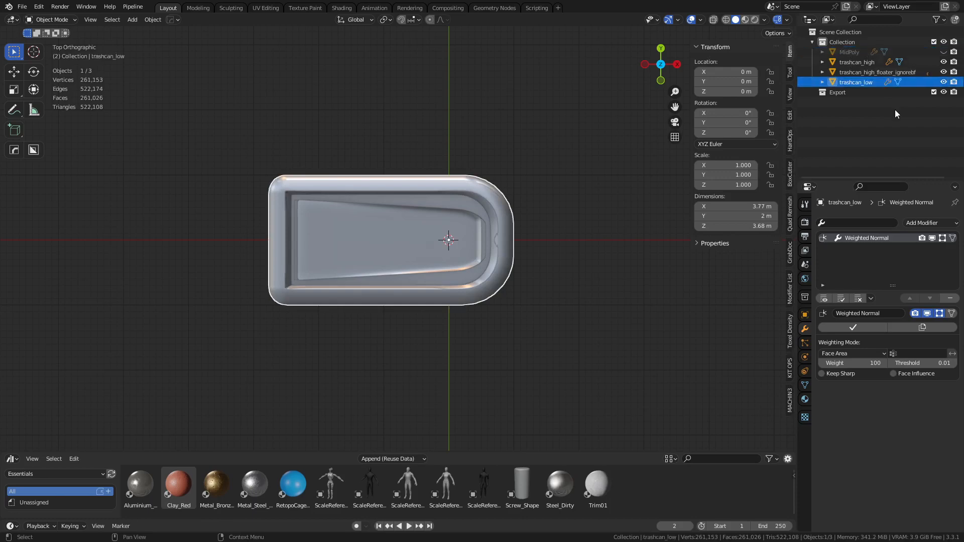
click(893, 108)
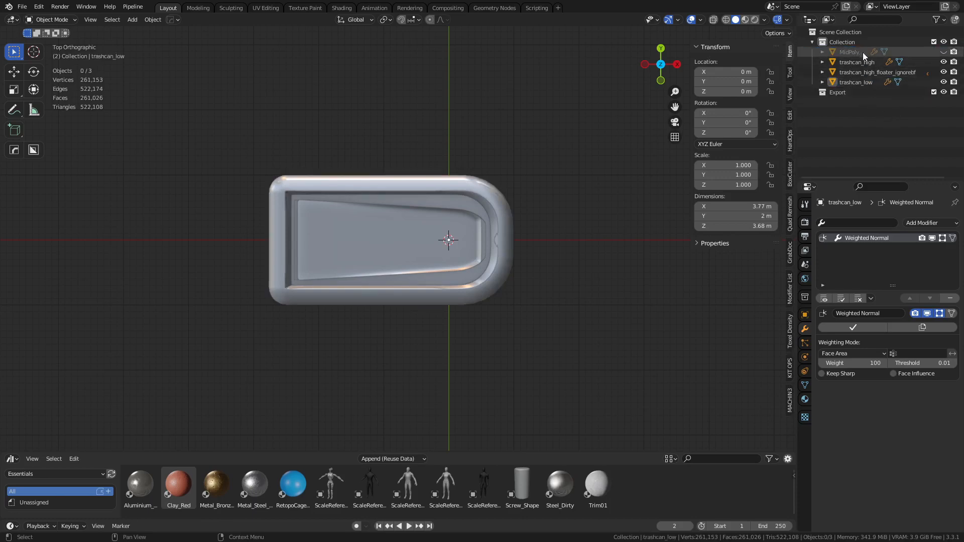
- Duplicate trashcan_low in place and hide the original
click(873, 80)
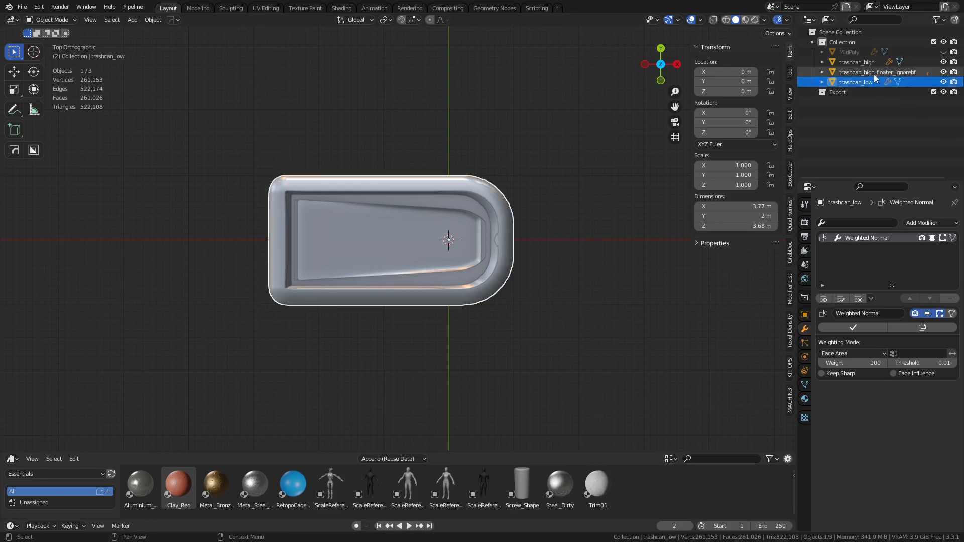
click(872, 72)
click(837, 91)
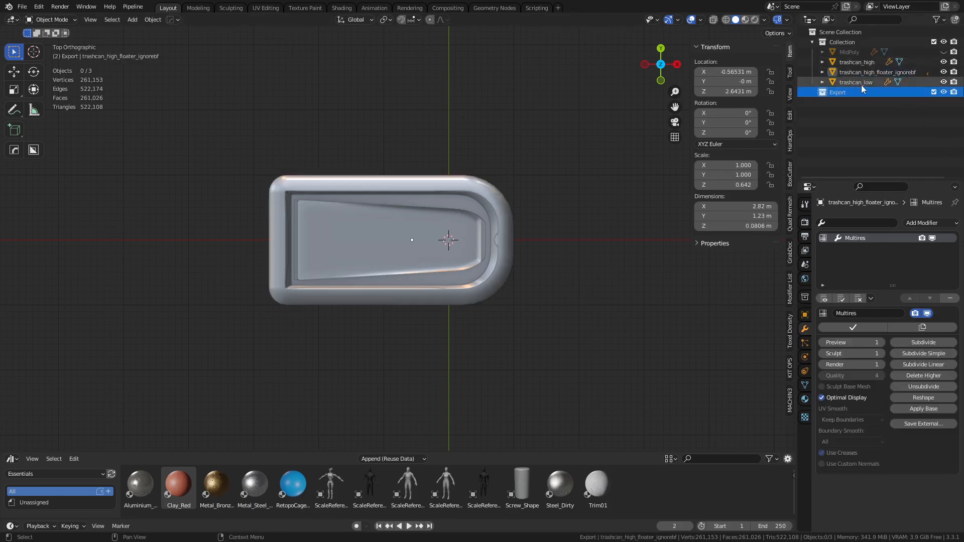
click(855, 82)
key(shift+d)
key(Escape)
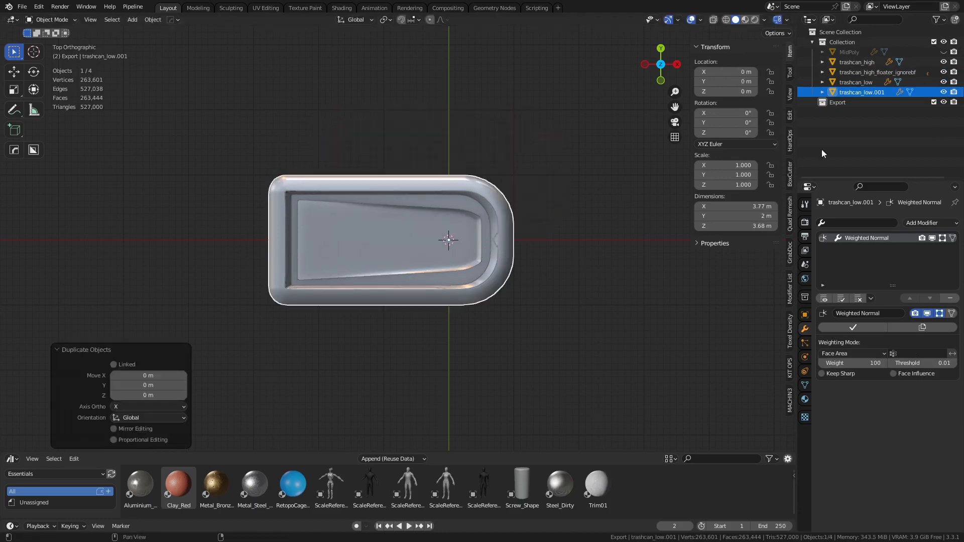
click(944, 82)
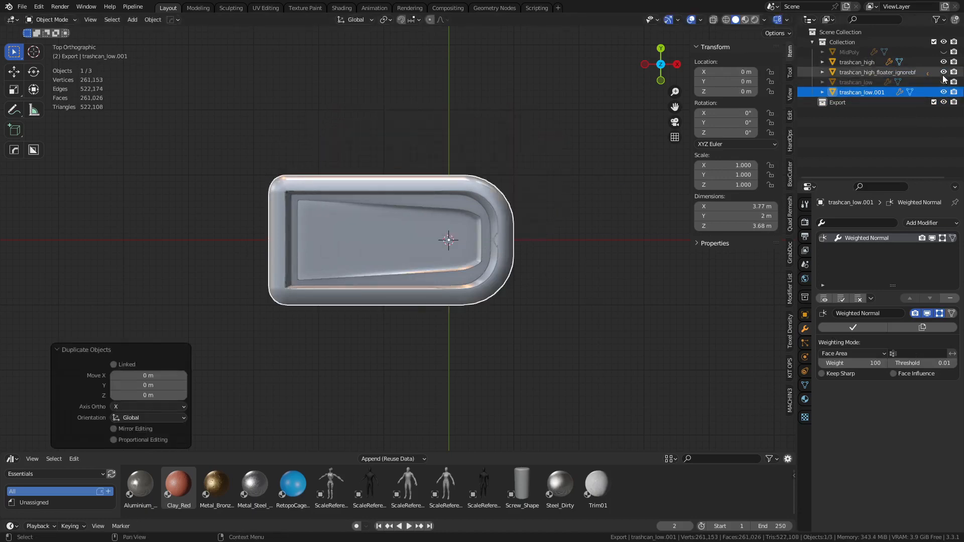
- Rename the duplicated low-poly object as trashcan_cage
click(862, 93)
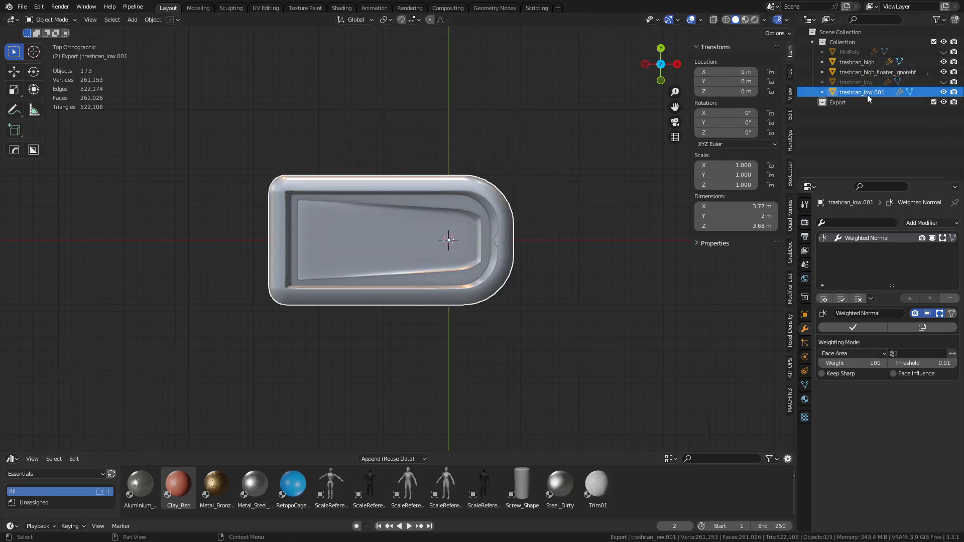
double_click(866, 93)
drag(865, 92, 959, 95)
key(BackSpace)
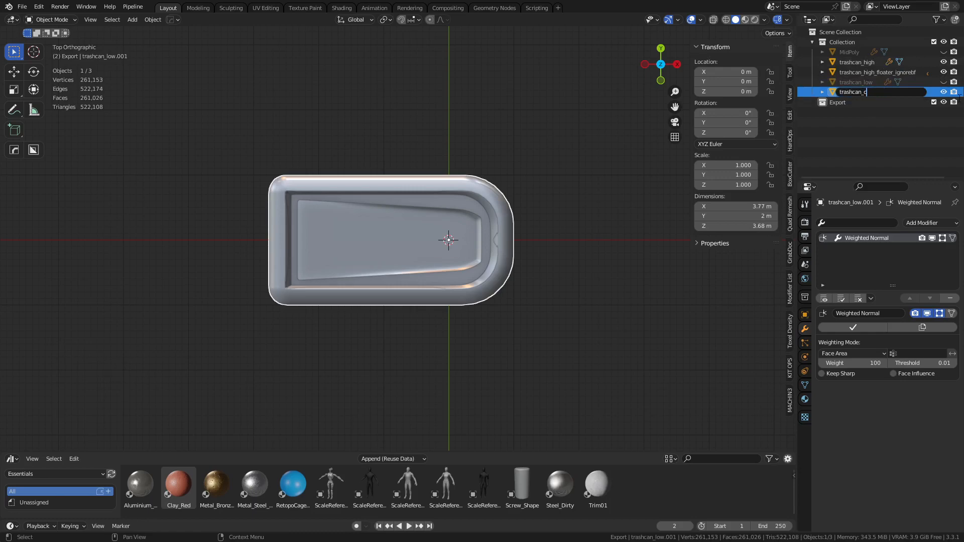
text(cage)
key(Return)
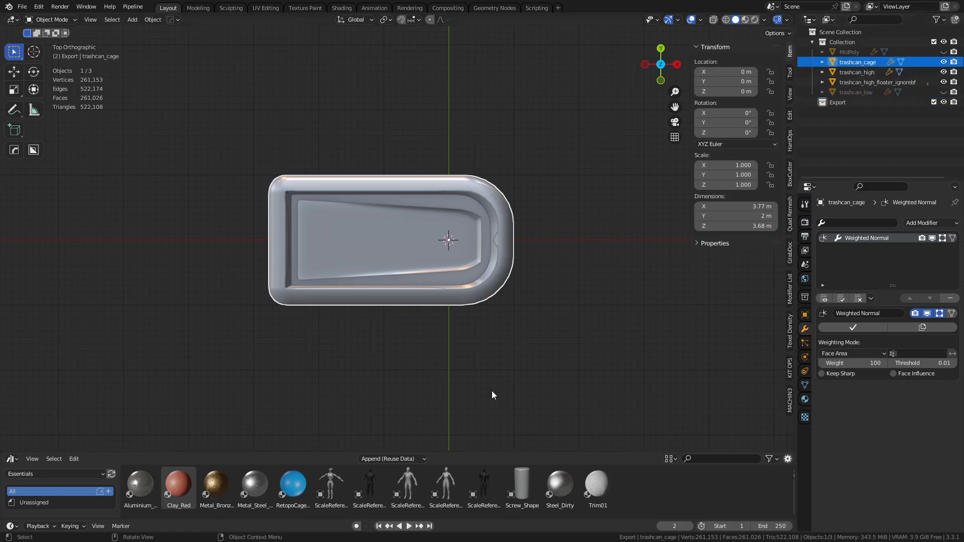
- Add a new material to the trashcan_cage object
middle_drag(492, 395, 512, 322)
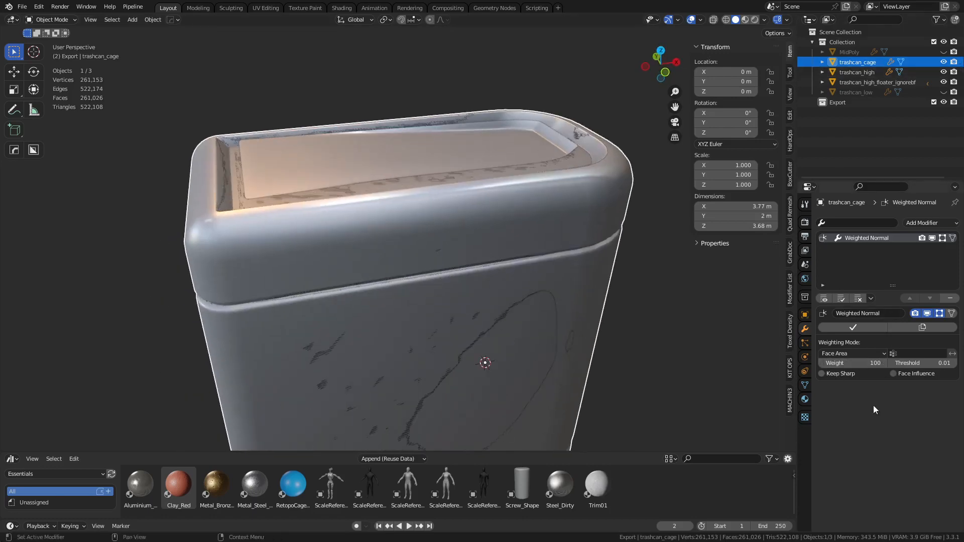
click(805, 399)
click(884, 263)
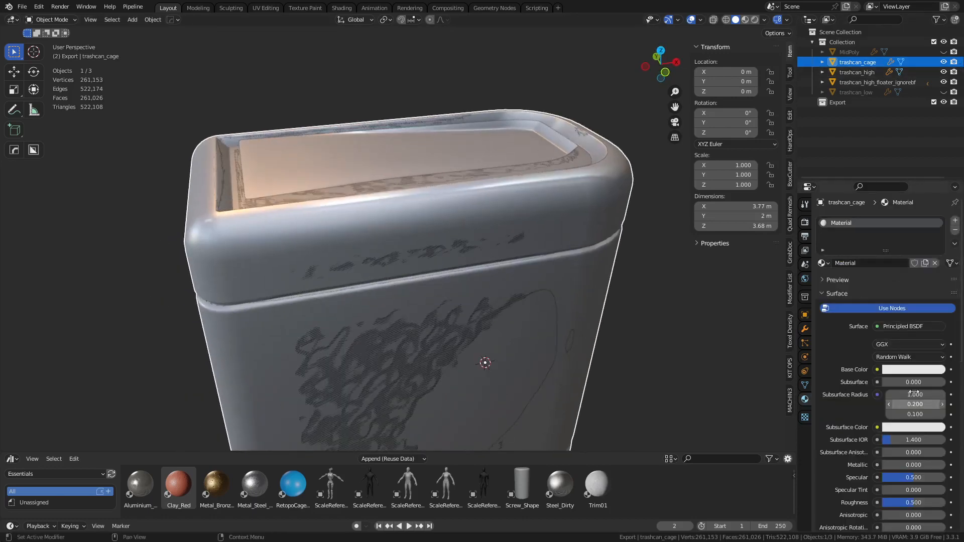
- Set the cage material's viewport display color to blue with hue 0.613, saturation 0.891, value 1.000 and alpha 0.529
scroll(874, 386, down, 12)
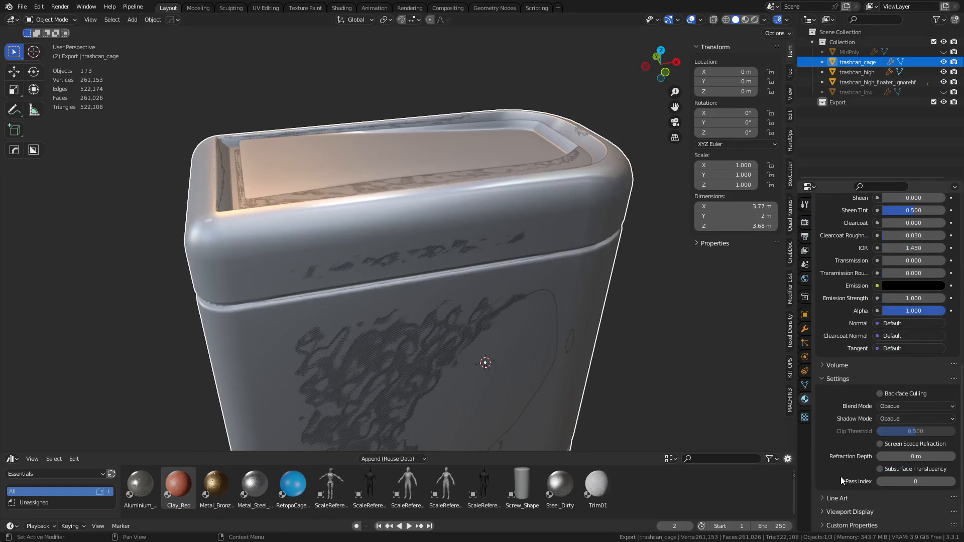
click(864, 510)
scroll(862, 493, down, 2)
click(901, 487)
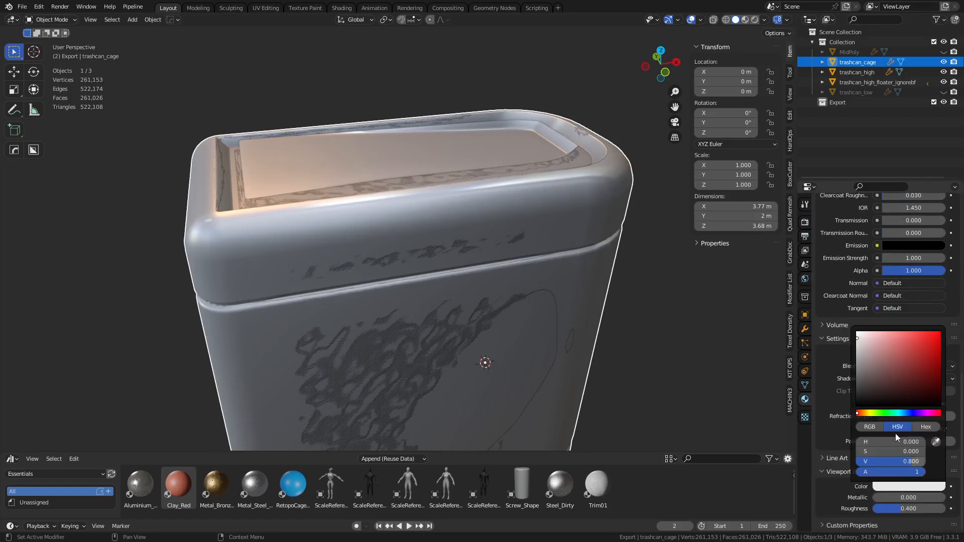
click(902, 413)
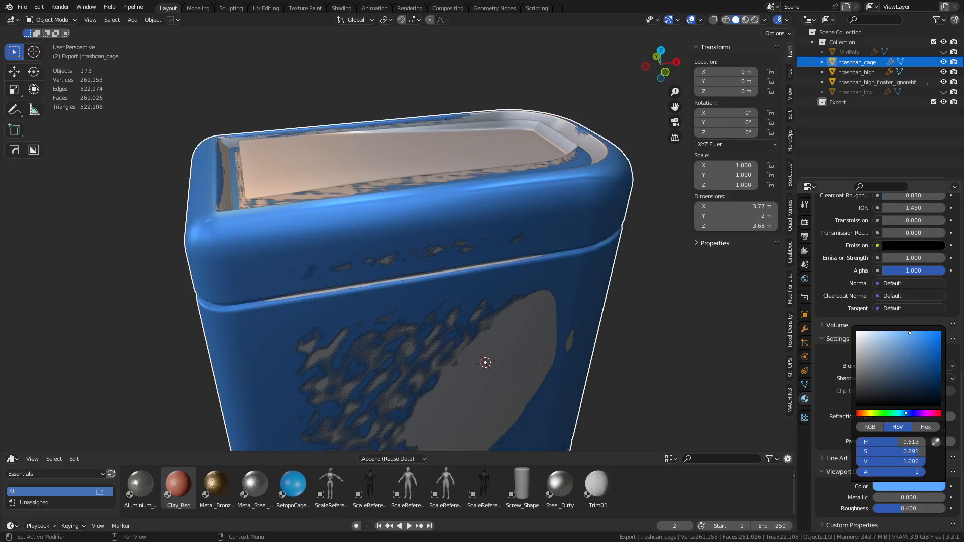
drag(917, 472, 893, 472)
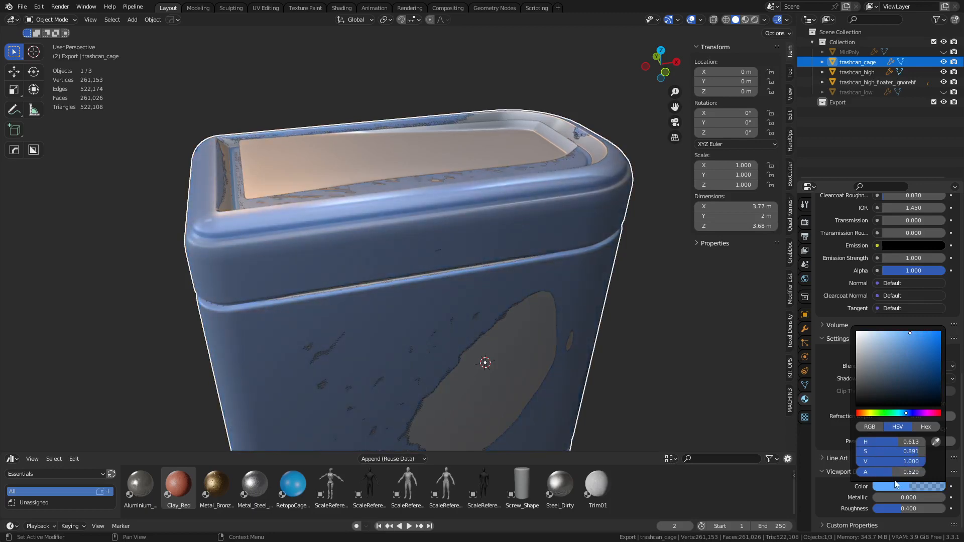
click(728, 357)
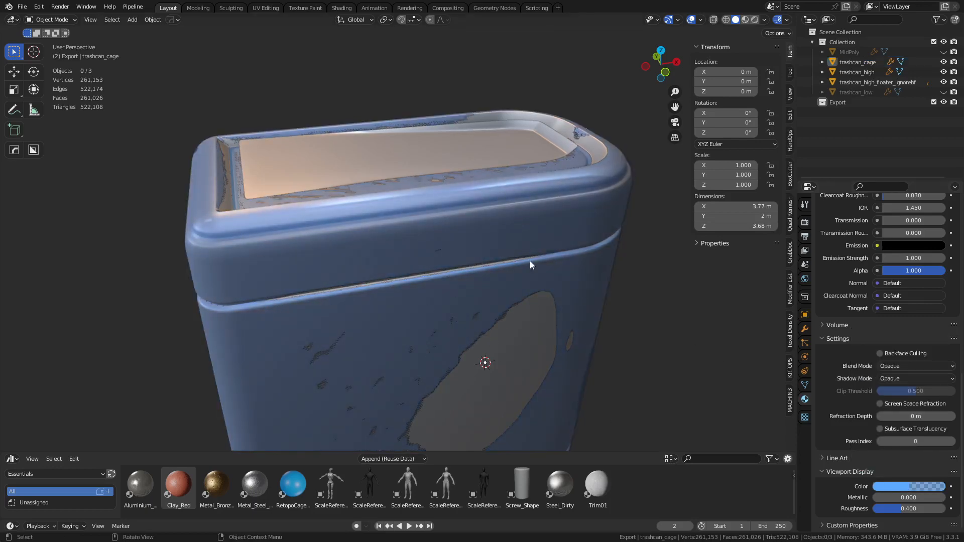
- Start editing the trashcan_cage mesh in face mode and select one half of the recessed lid's large flat surface
key(shift+w)
key(shift+w)
click(408, 244)
key(ctrl+Tab)
click(476, 254)
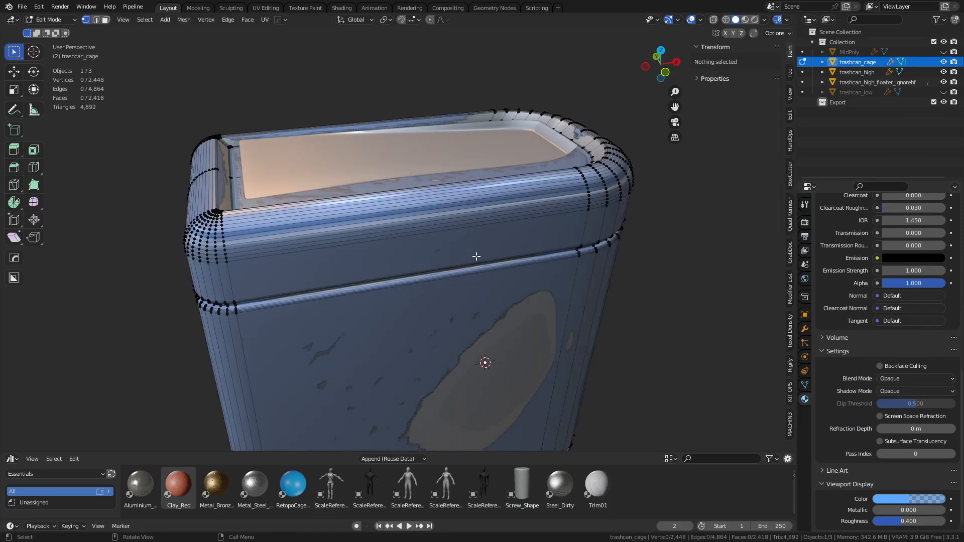
key(KP_7)
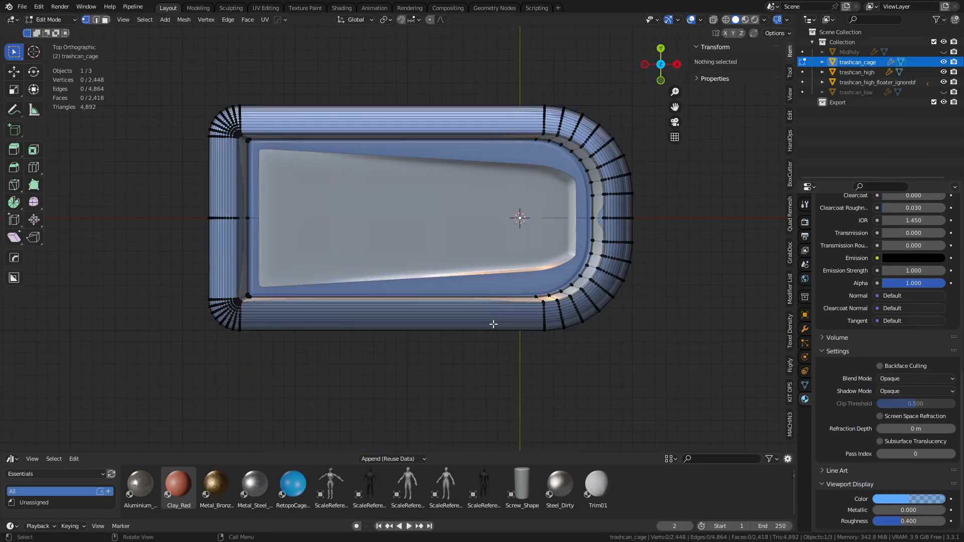
scroll(523, 312, up, 3)
key(3)
click(524, 311)
middle_drag(524, 311, 552, 250)
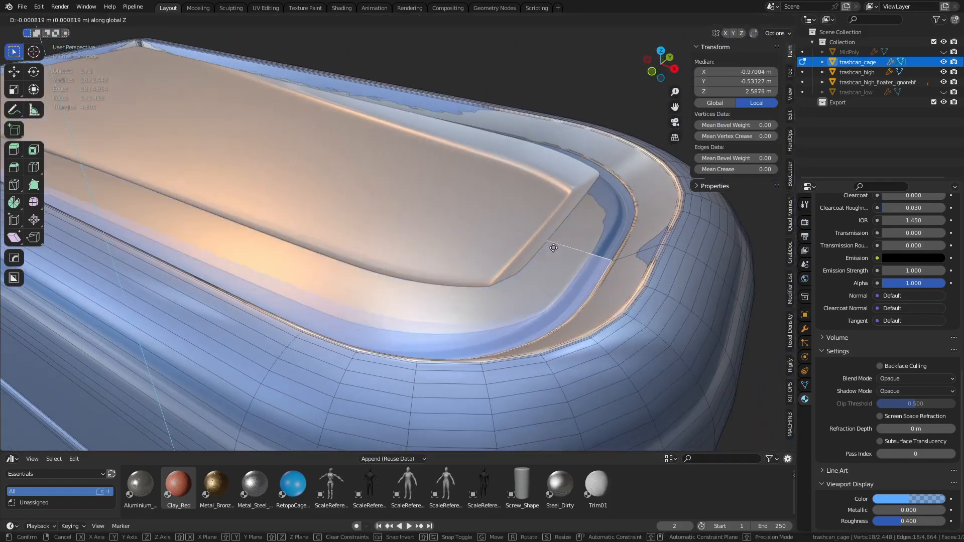
key(g)
key(z)
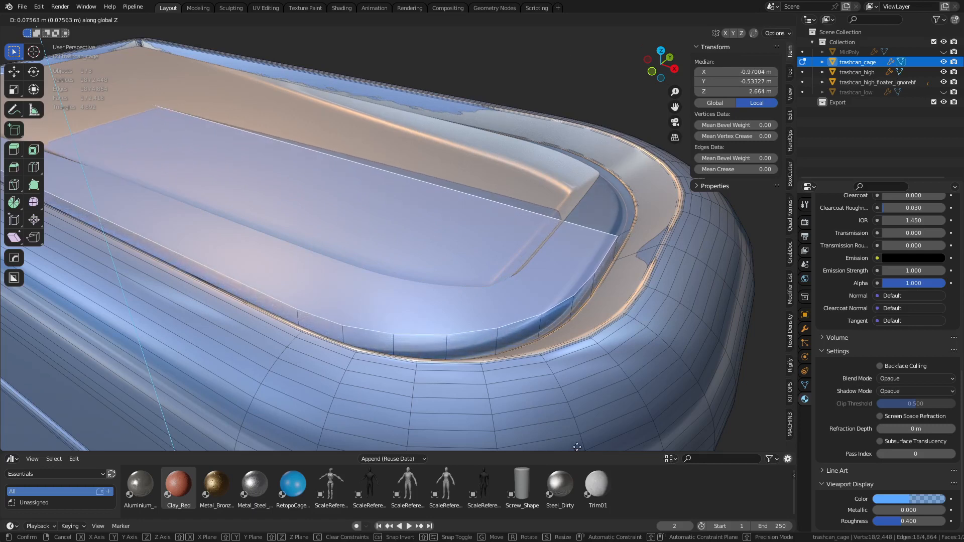
right_click(582, 171)
- Add the other half of the recessed lid surface to the selection and raise both faces about 0.096 m along Z
shift+click(597, 219)
key(g)
key(z)
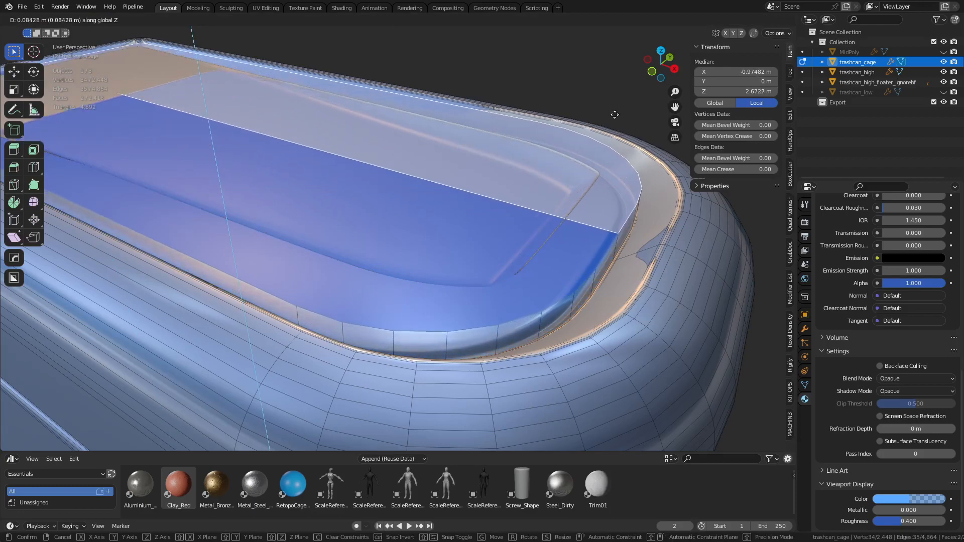
click(619, 87)
- Select the entire cage mesh and fatten it outward along its normals by about 0.0015 m
scroll(533, 301, down, 3)
middle_drag(534, 301, 552, 329)
scroll(552, 328, down, 2)
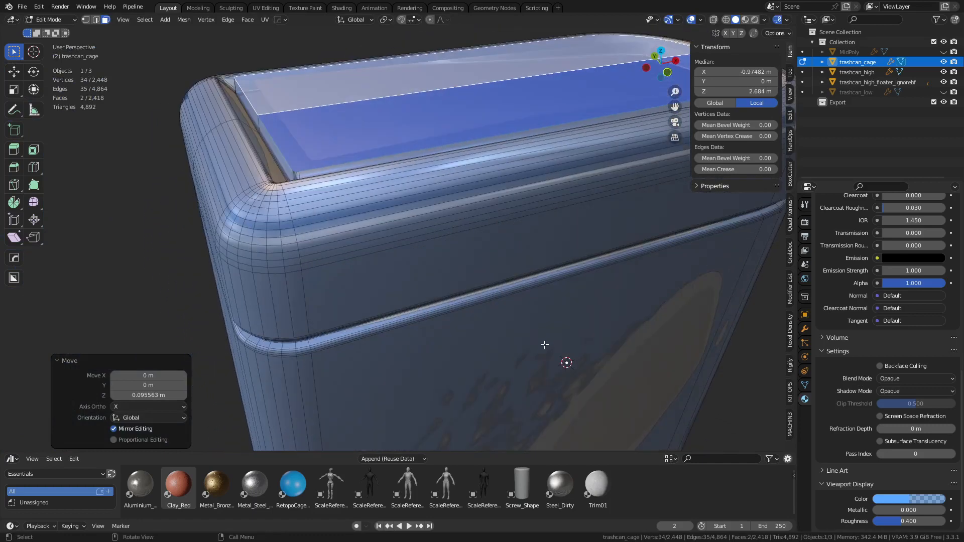
key(a)
key(alt+s)
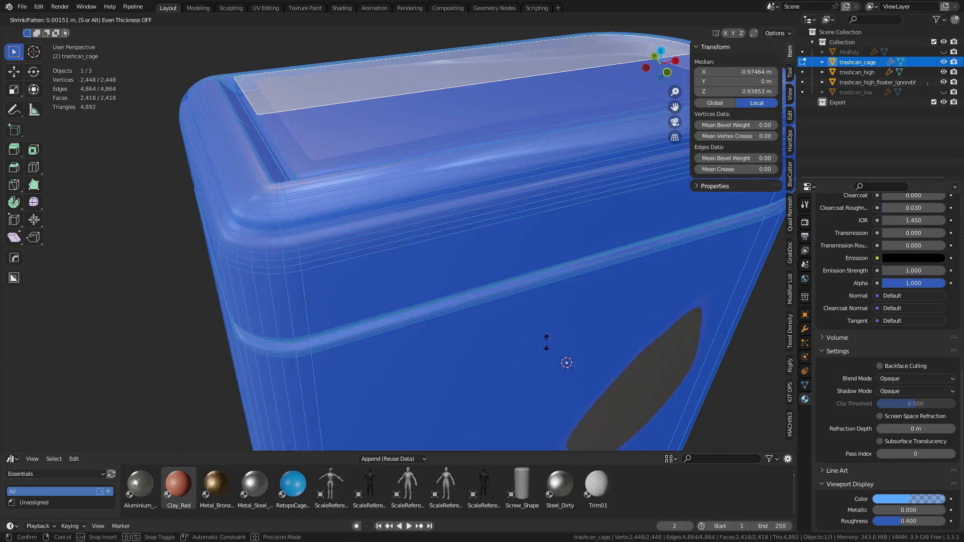
click(546, 344)
- Fatten the large flat side face of the cage outward to enclose the high-poly surface, and return to Object Mode
click(548, 355)
scroll(572, 382, down, 2)
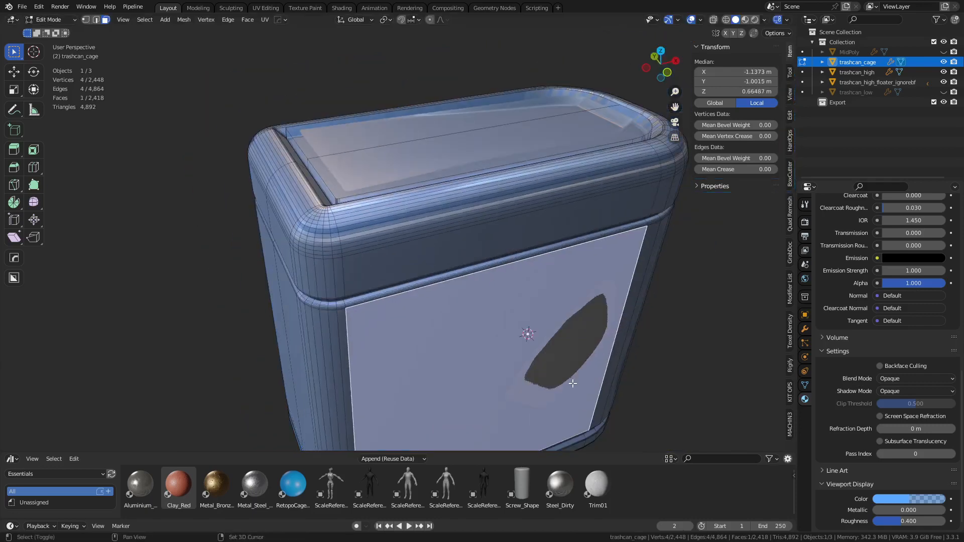
shift+middle_drag(572, 383, 542, 234)
shift+middle_drag(712, 299, 557, 332)
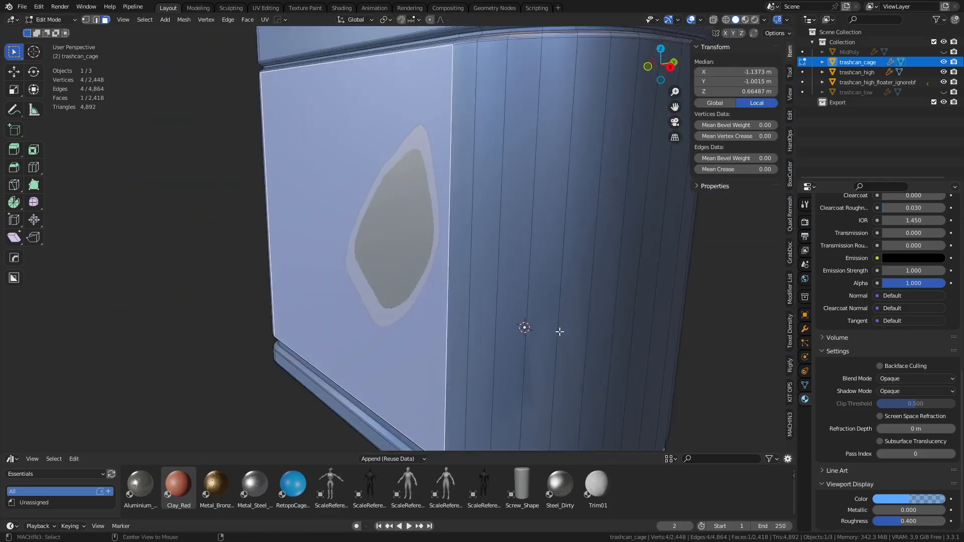
key(alt+s)
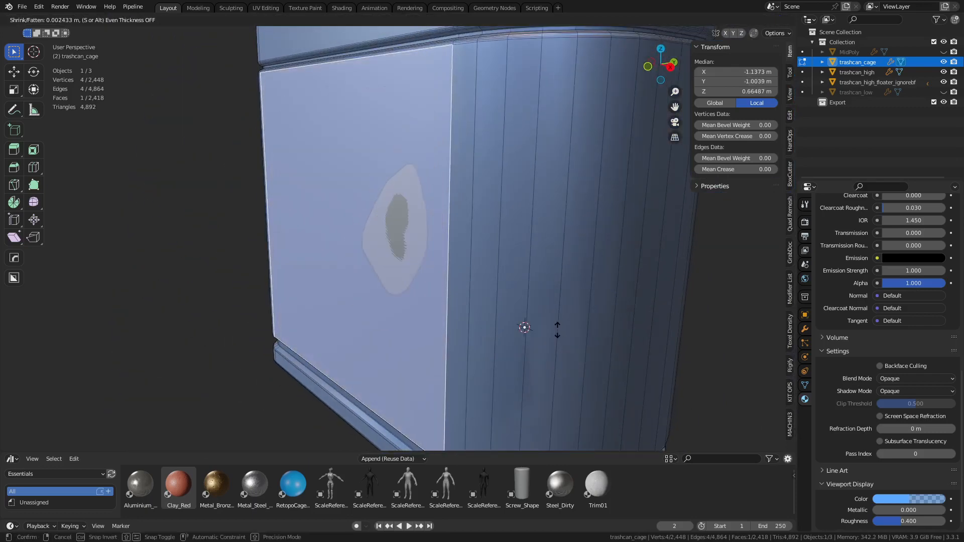
click(557, 329)
key(ctrl+Tab)
click(474, 322)
click(179, 281)
- Select the face loop of the groove inside the cage's top rim and fatten it outward by about 0.002 m
middle_drag(187, 276, 590, 293)
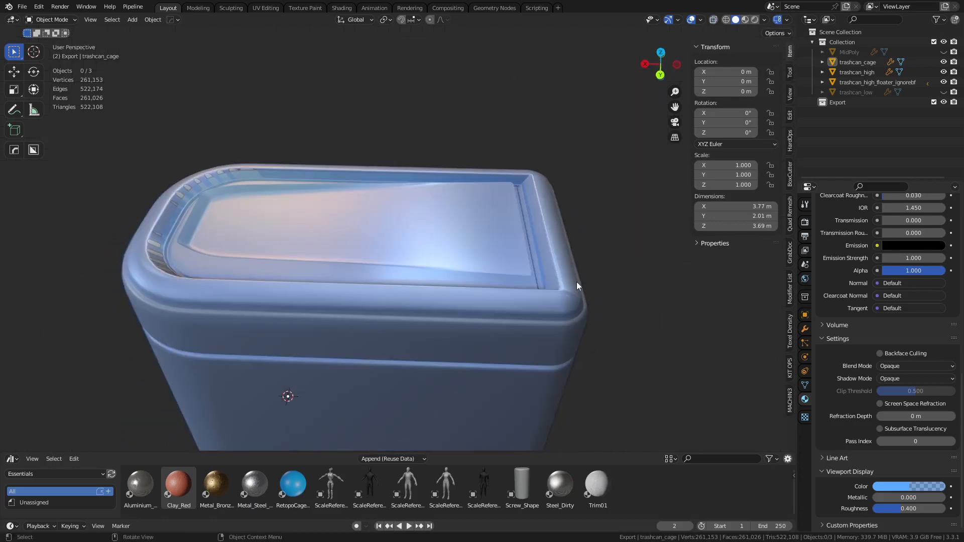
shift+middle_drag(236, 264, 401, 318)
click(353, 308)
scroll(404, 318, up, 2)
key(ctrl+Tab)
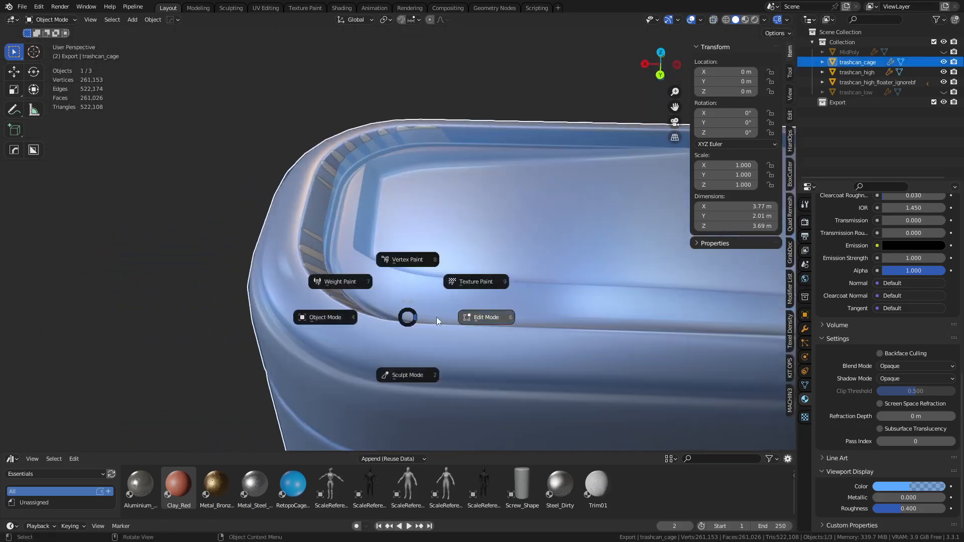
alt+click(313, 253)
key(alt+s)
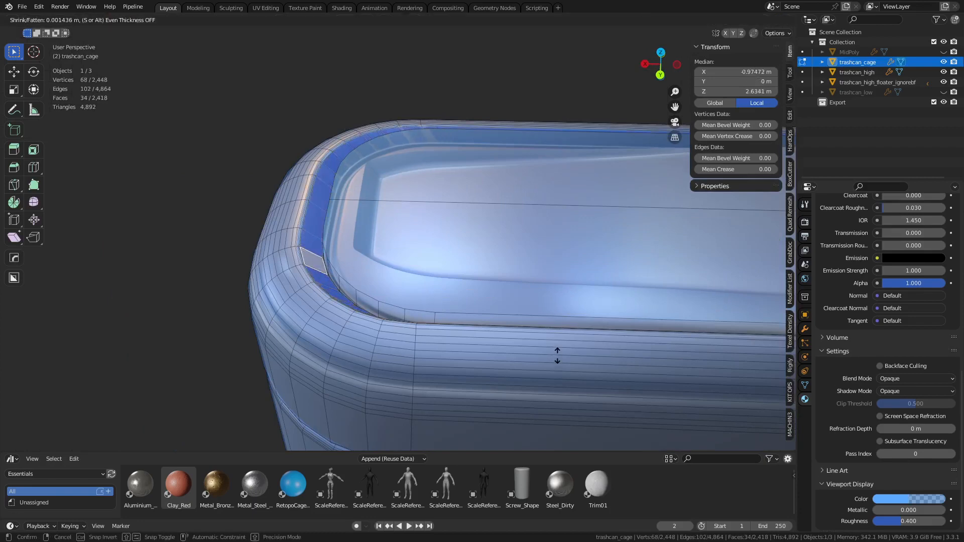
click(557, 355)
- Grow the rim groove selection three times and fatten the larger set of faces outward by about 0.002 m
middle_drag(557, 354, 664, 343)
key(Tab)
scroll(664, 344, up, 3)
key(Tab)
scroll(647, 311, up, 2)
key(alt+s)
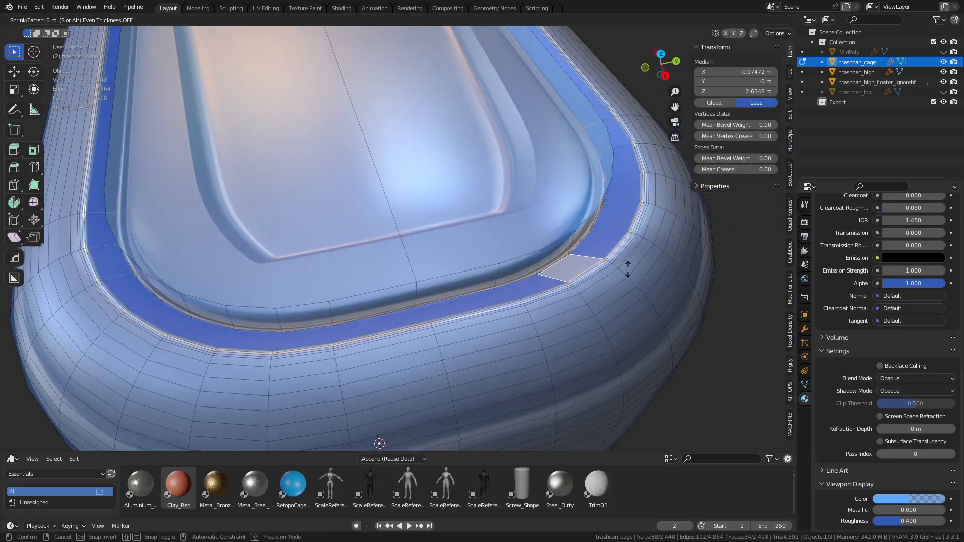
click(627, 266)
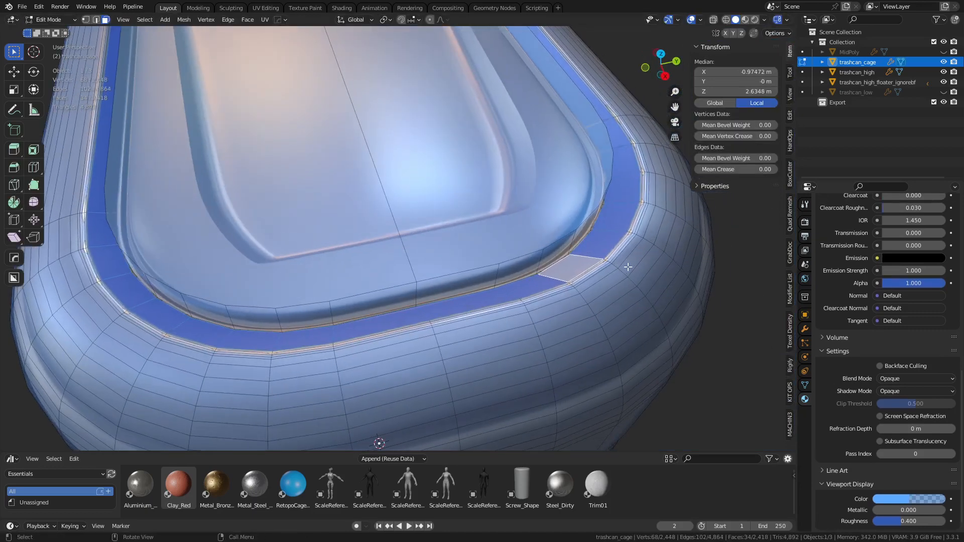
key(ctrl+KP_Add)
key(ctrl+KP_Add)
key(ctrl+KP_Add)
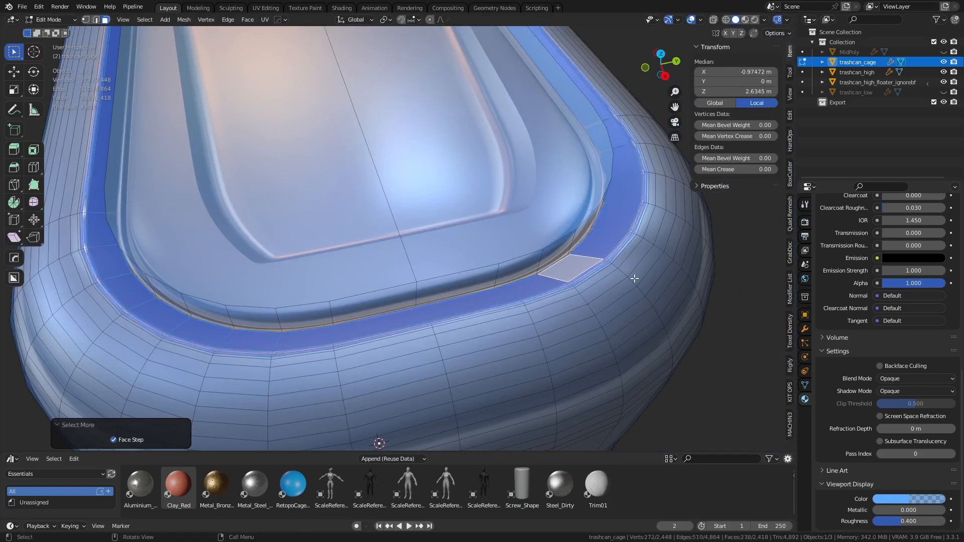
key(alt+s)
key(Tab)
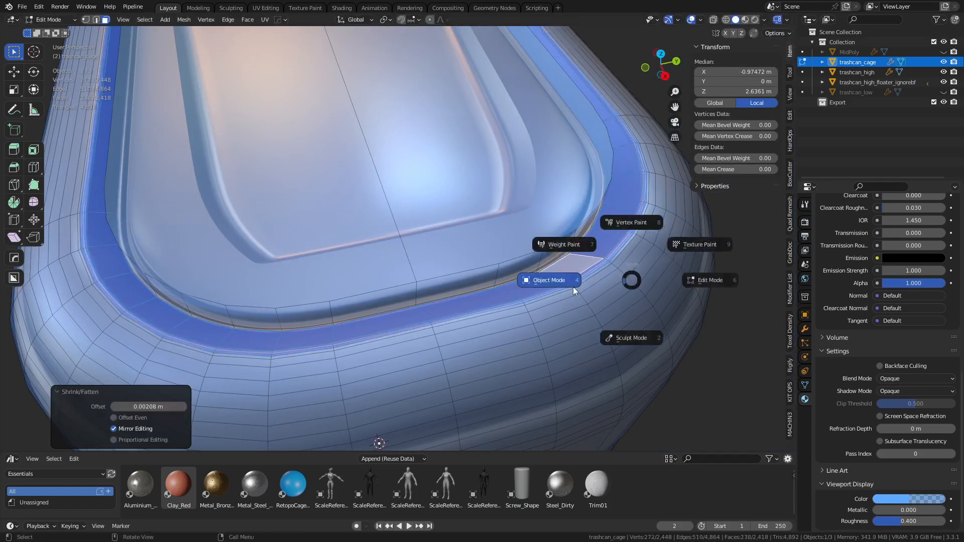
- Select the face loop of the raised lid insert's side wall and fatten it outward by about 0.0033 m
key(Tab)
key(2)
alt+click(505, 284)
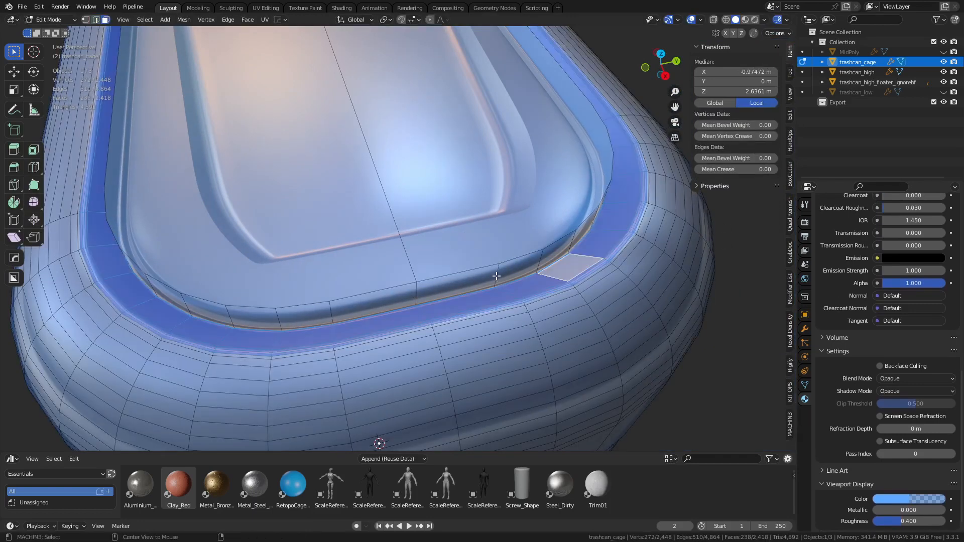
key(alt+s)
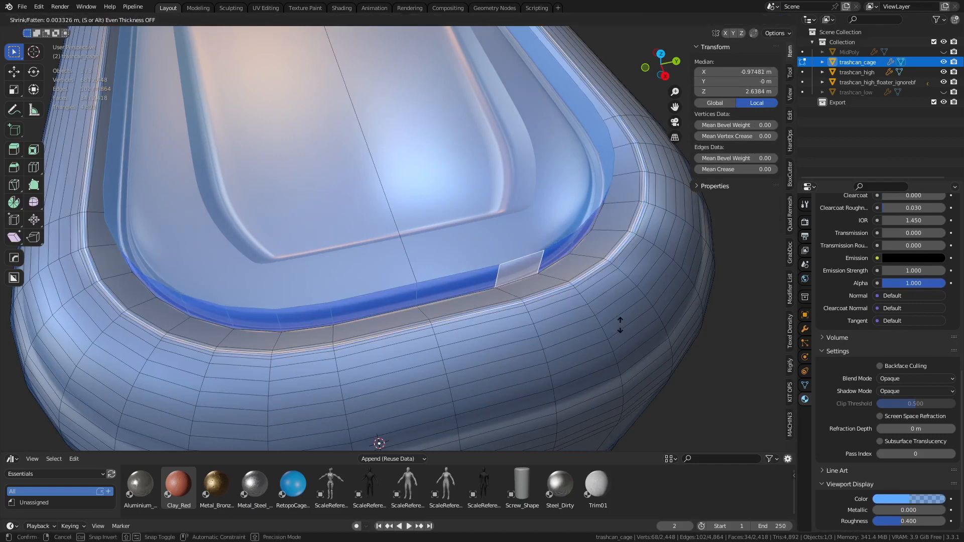
click(619, 326)
- Raise the edge loop at the base of the lid insert's wall about 0.009 m along Z and leave Edit Mode
key(2)
alt+click(471, 295)
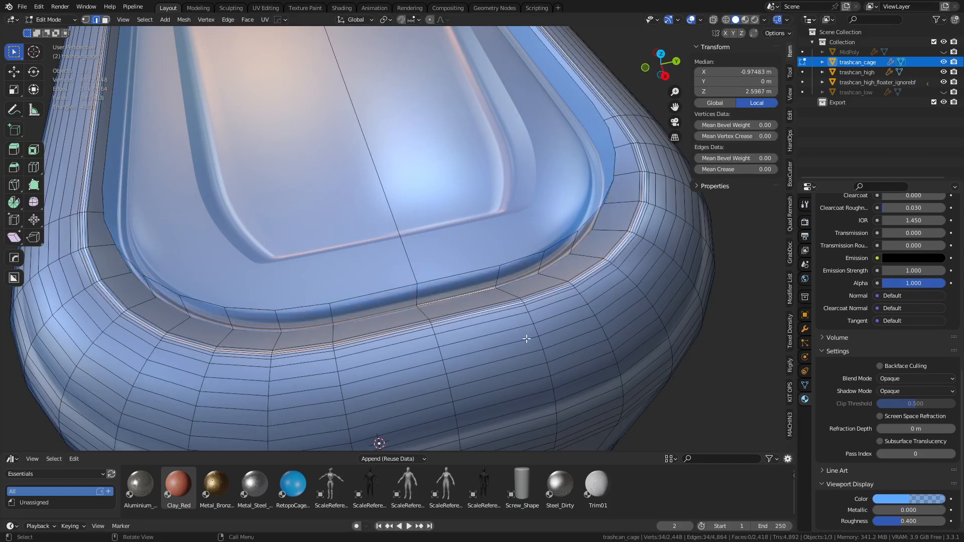
key(g)
key(z)
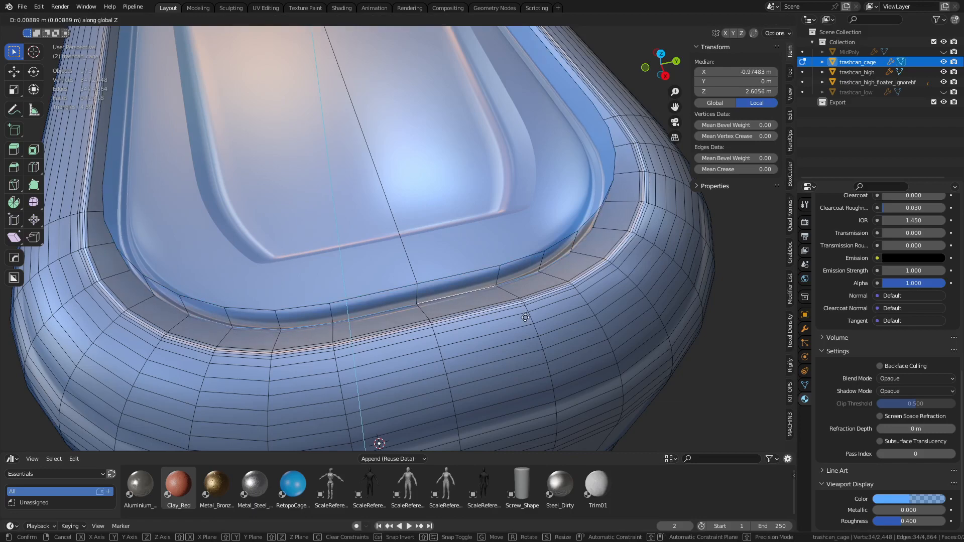
click(525, 318)
key(Tab)
- Inspect the cage's top rim and lid for high-poly surfaces still poking through
middle_drag(496, 324, 550, 293)
click(583, 256)
middle_drag(584, 255, 529, 320)
scroll(553, 299, down, 3)
click(390, 347)
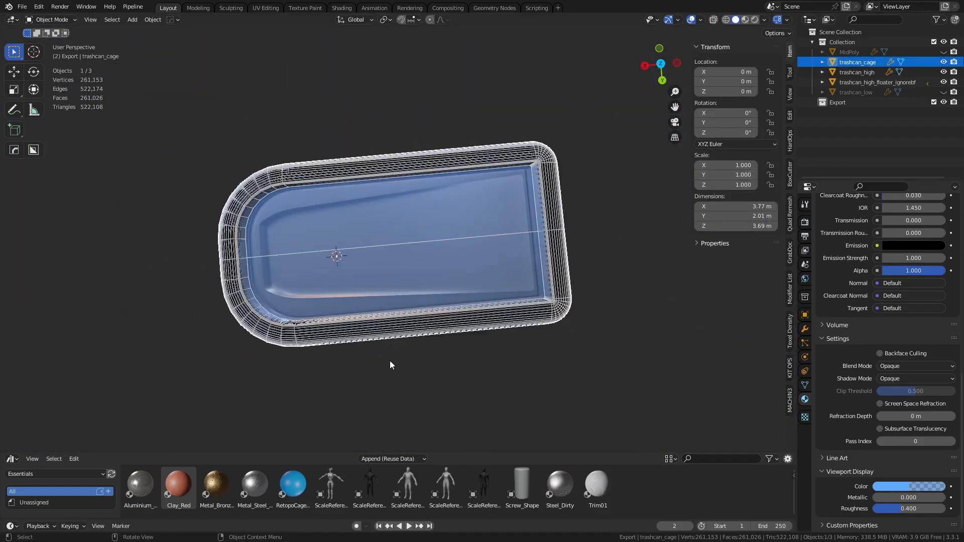
middle_drag(389, 360, 458, 313)
key(ctrl+s)
click(491, 224)
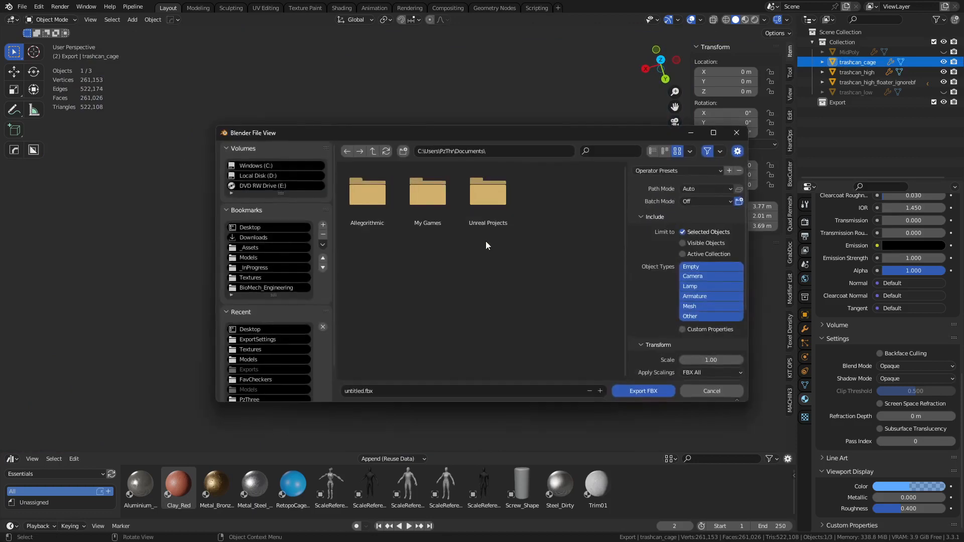
click(260, 228)
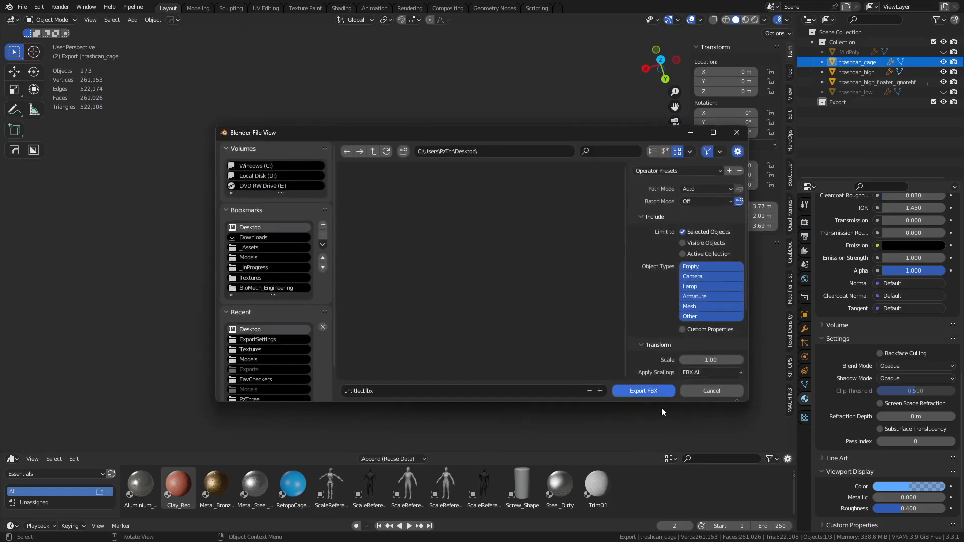
click(709, 390)
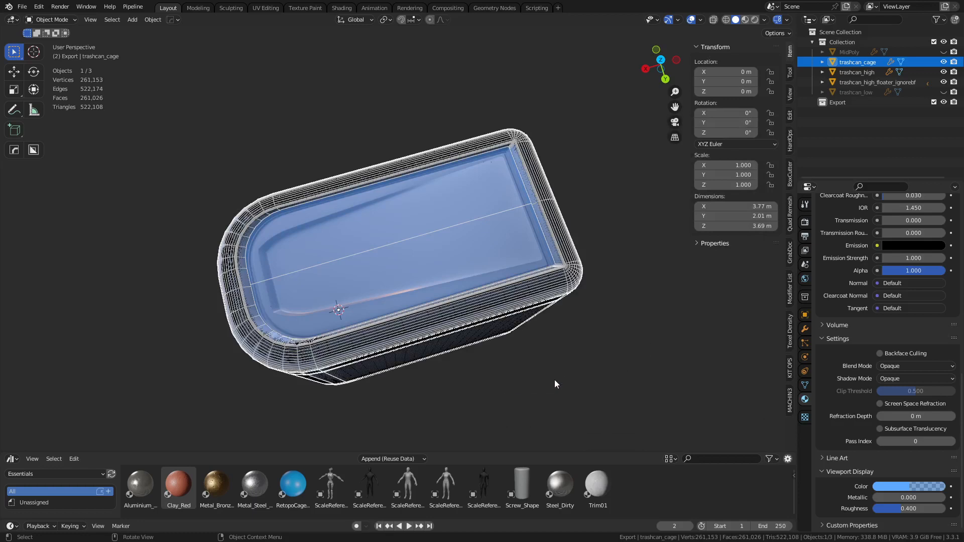
- Unhide the trashcan_low object and select it
click(839, 147)
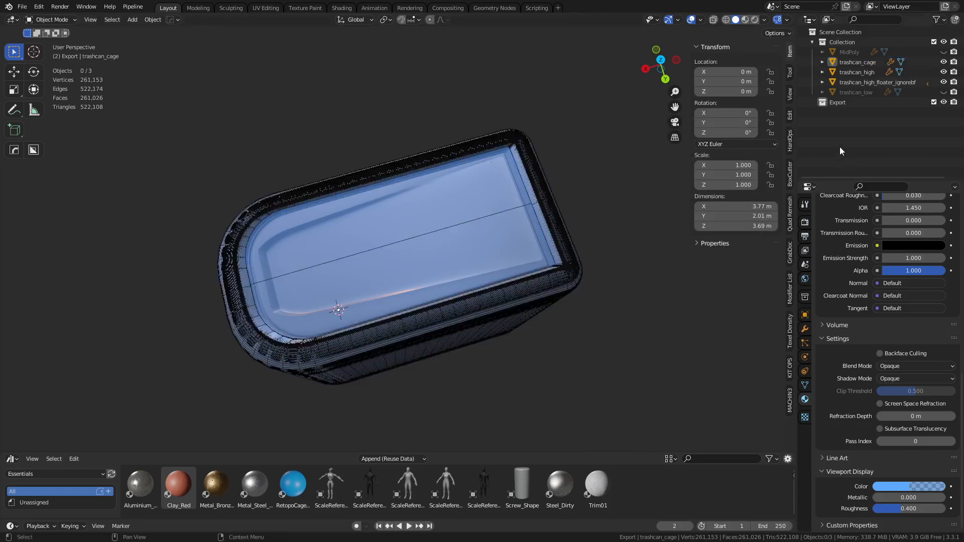
click(860, 72)
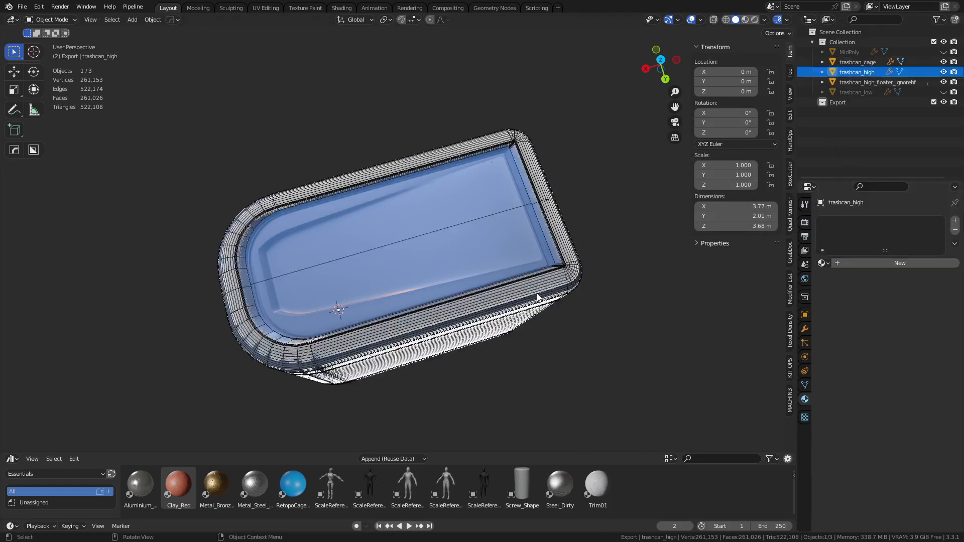
click(943, 92)
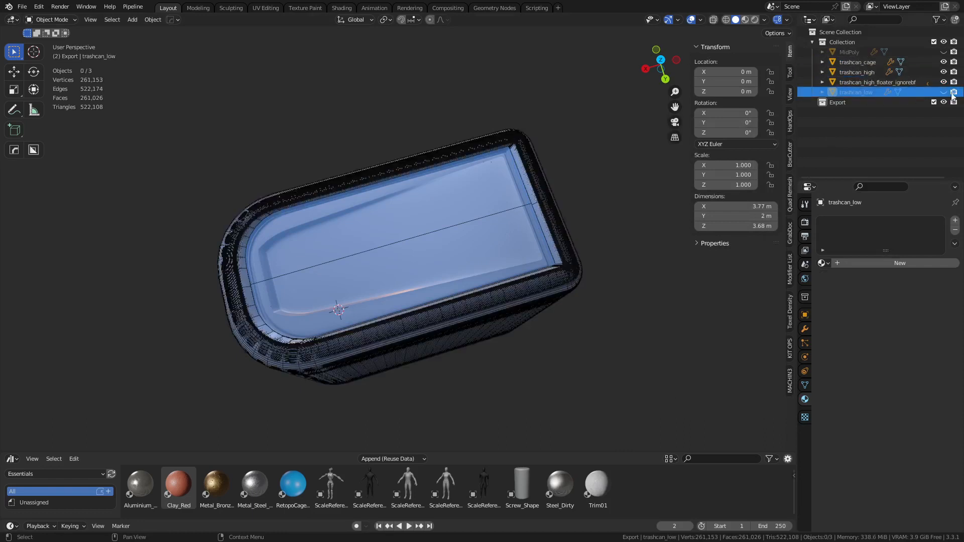
click(861, 92)
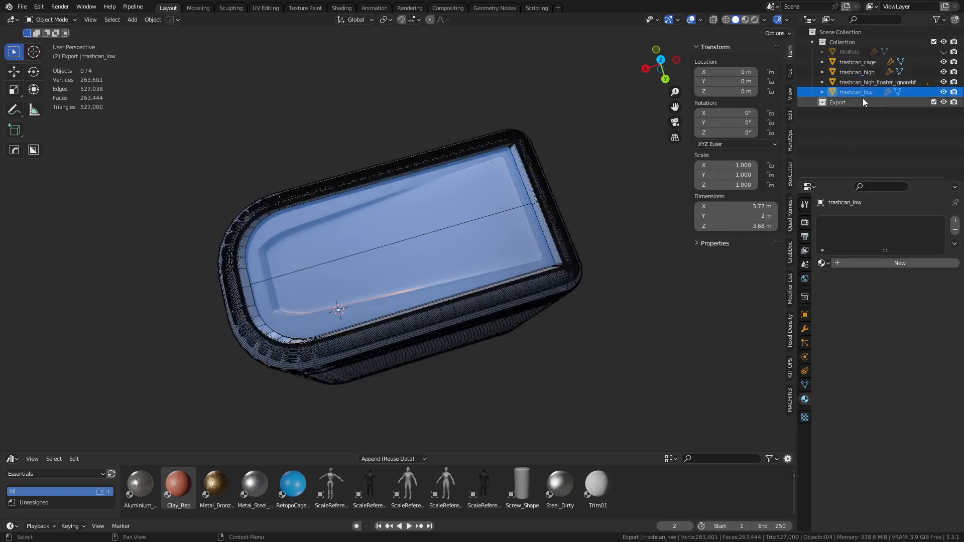
- Add a Triangulate modifier below Weighted Normal on trashcan_low with Keep Normals enabled
click(804, 329)
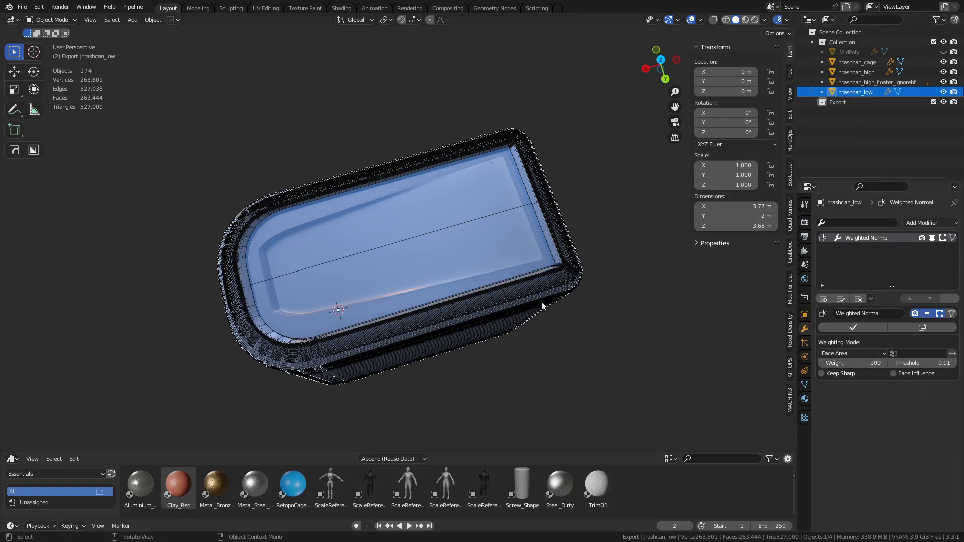
click(936, 221)
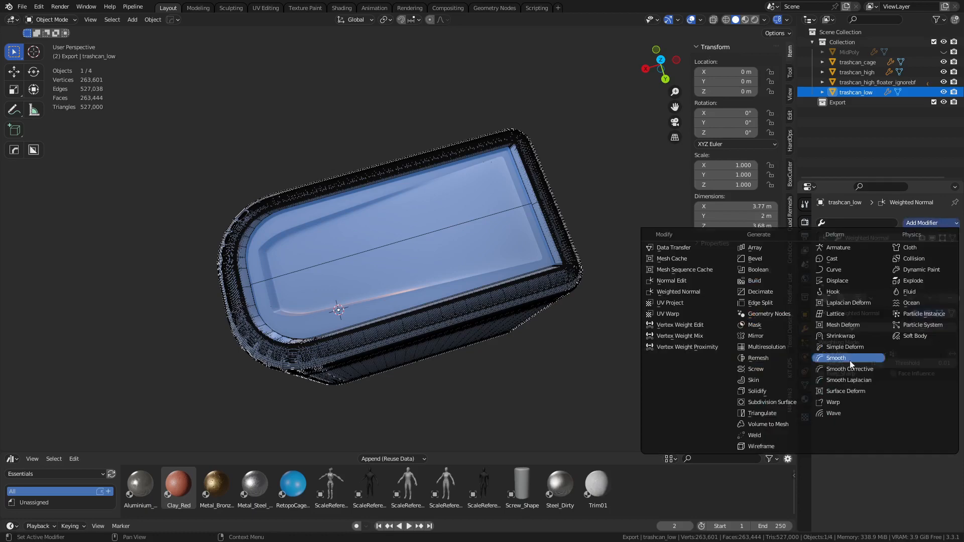
click(785, 414)
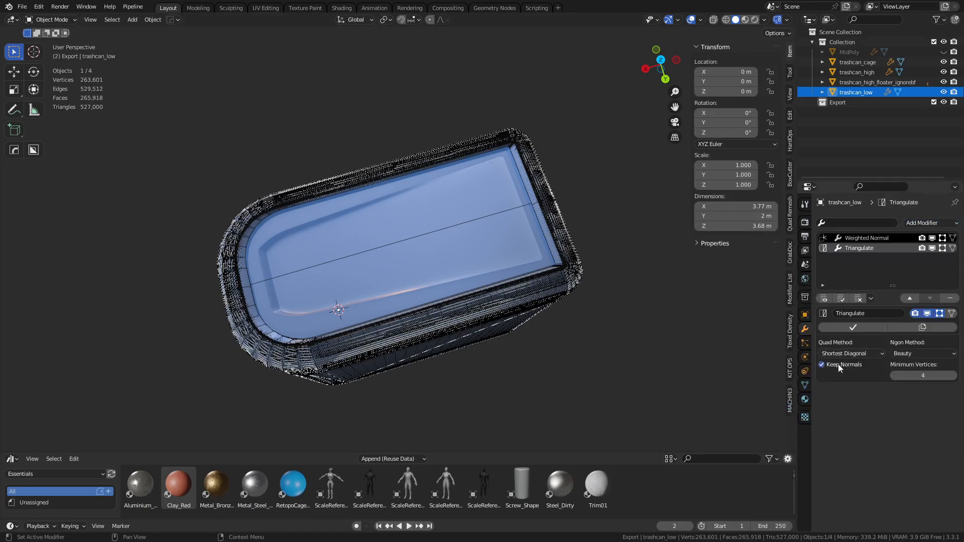
- Export trashcan_low as an FBX to the Desktop with the file name trashcan, and hide the object again
key(ctrl+s)
click(536, 195)
click(251, 228)
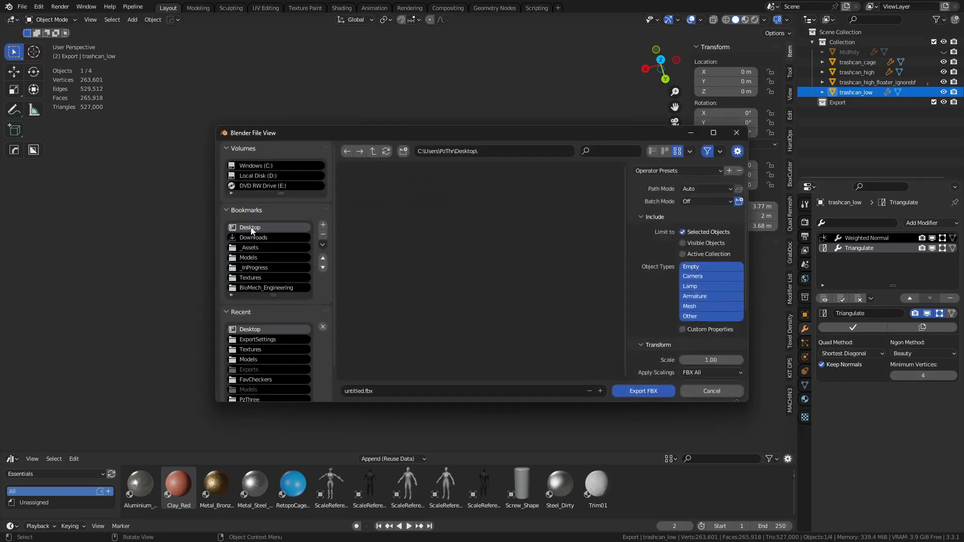
click(402, 386)
text(trashcan)
key(Right)
key(ctrl+a)
key(Return)
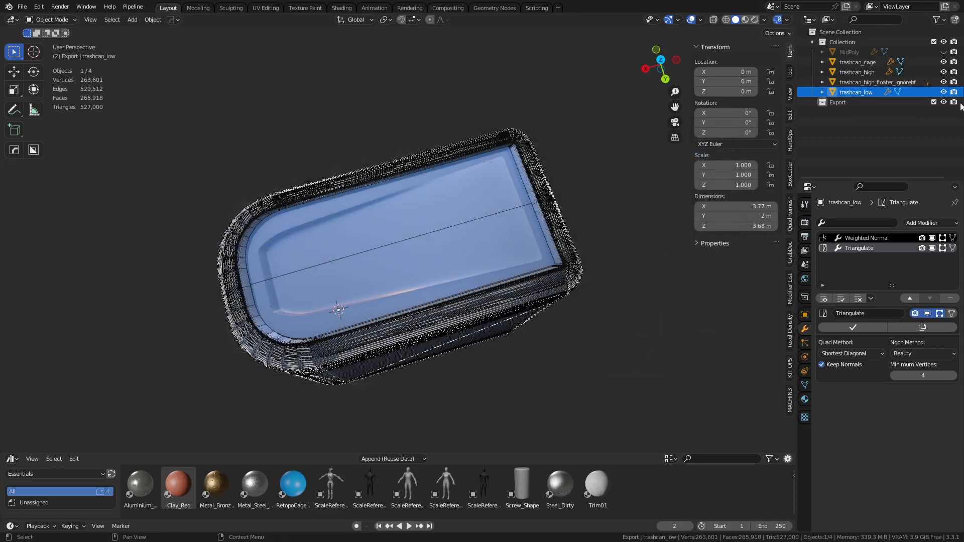
click(943, 92)
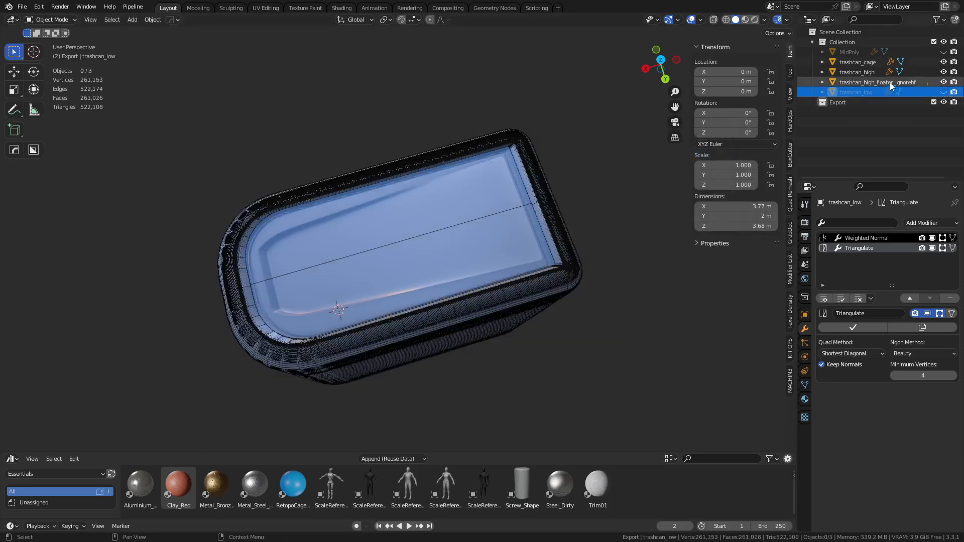
click(870, 63)
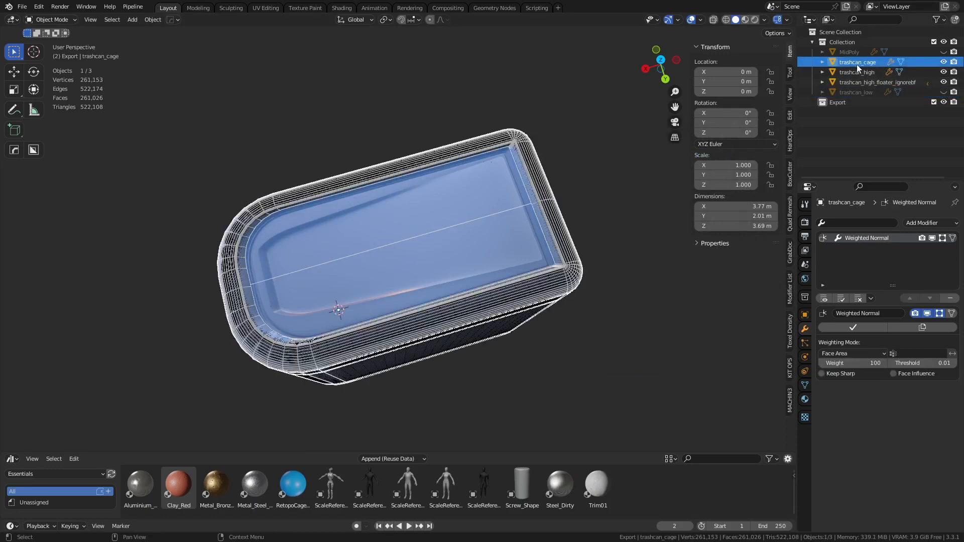
key(ctrl+s)
click(566, 157)
click(370, 392)
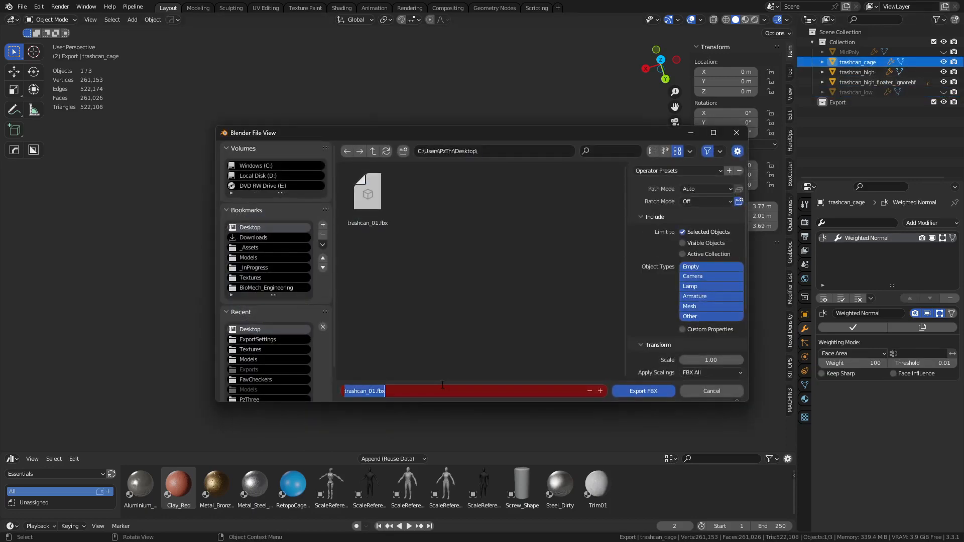
text(trashcan)
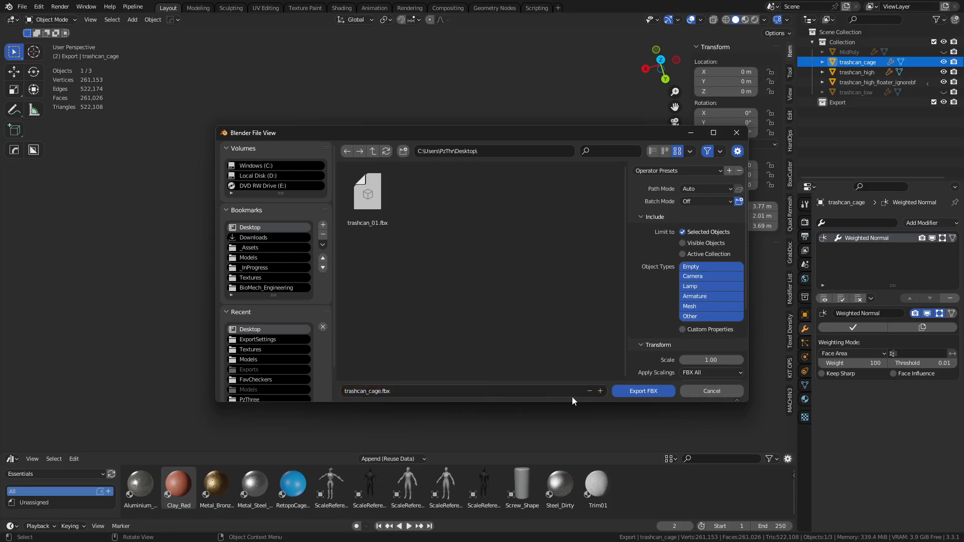
click(697, 392)
- Add a Triangulate modifier to trashcan_cage with Keep Normals enabled
click(921, 223)
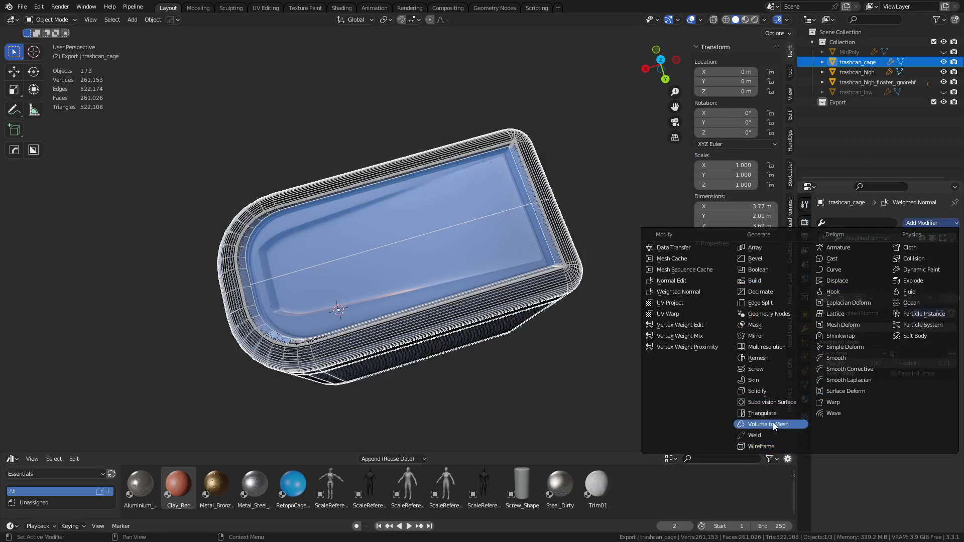
click(762, 414)
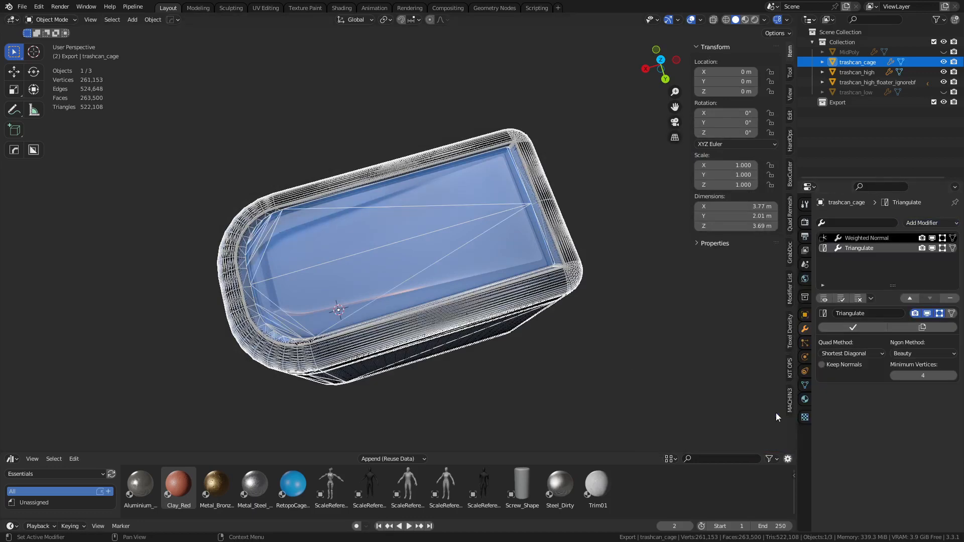
click(851, 365)
- Export the selected trashcan_cage object as an FBX file named trashcan_cage.fbx on the Desktop
key(ctrl+s)
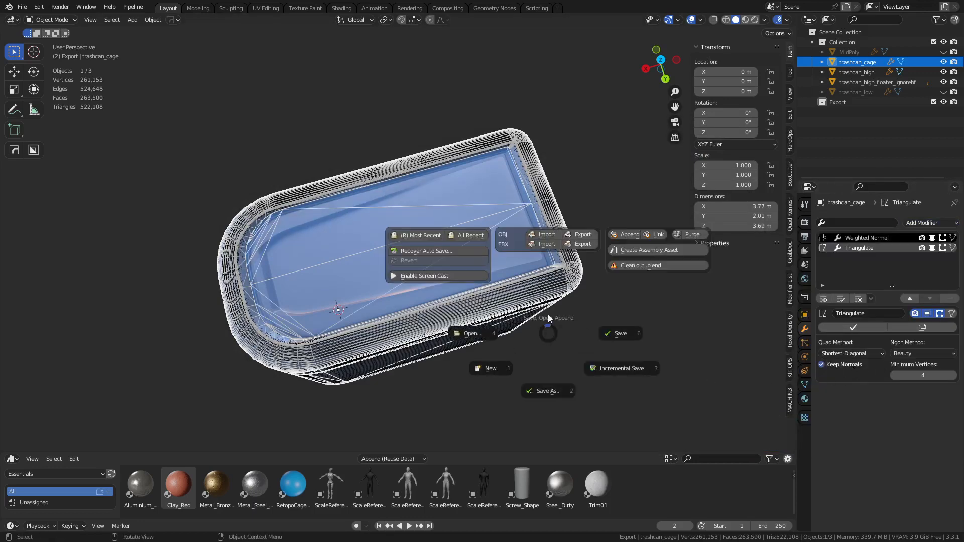
click(580, 247)
text(trashcan_cage.fbx)
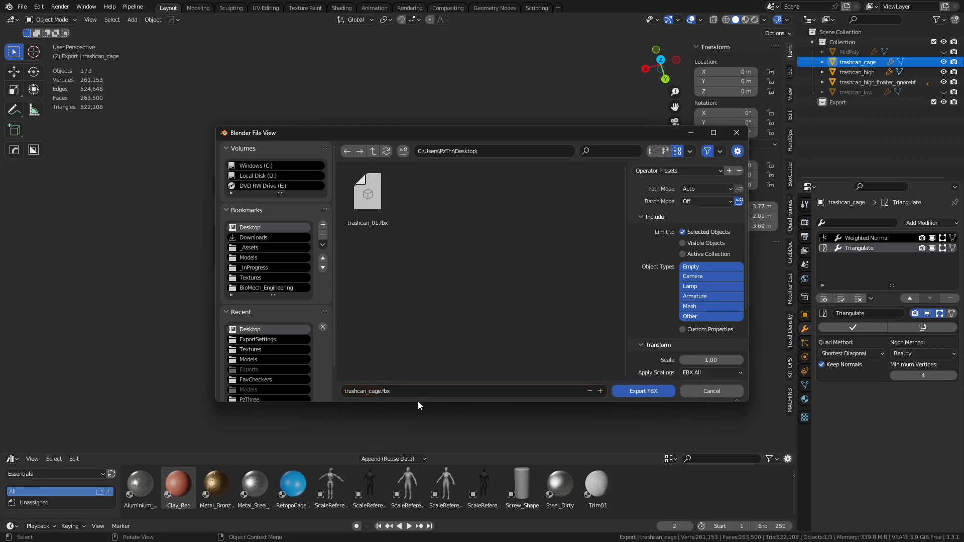
key(Return)
- Hide trashcan_cage and export trashcan_high together with trashcan_high_floater_ignorebf as one FBX file named trashcan_high on the Desktop
middle_drag(417, 404, 545, 257)
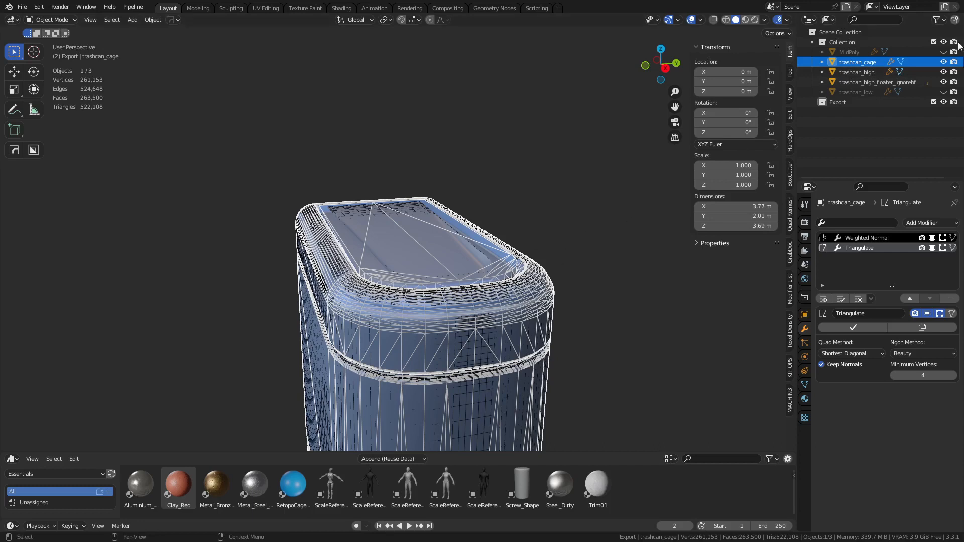
click(943, 61)
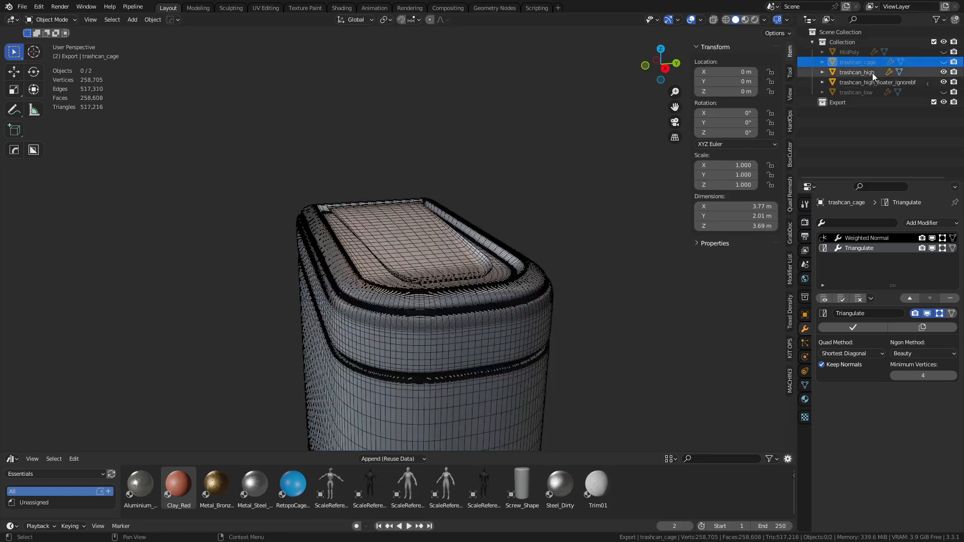
click(868, 71)
shift+click(873, 82)
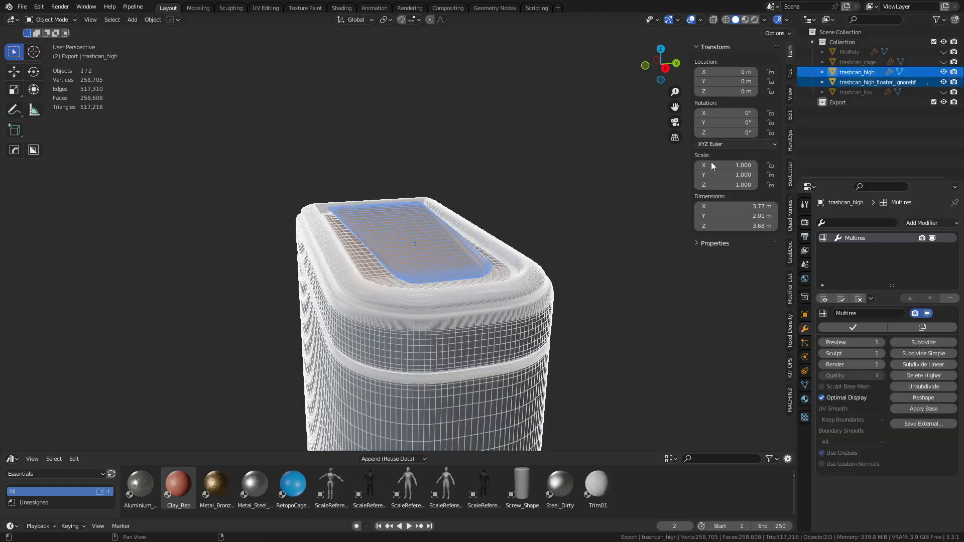
key(ctrl+s)
click(572, 95)
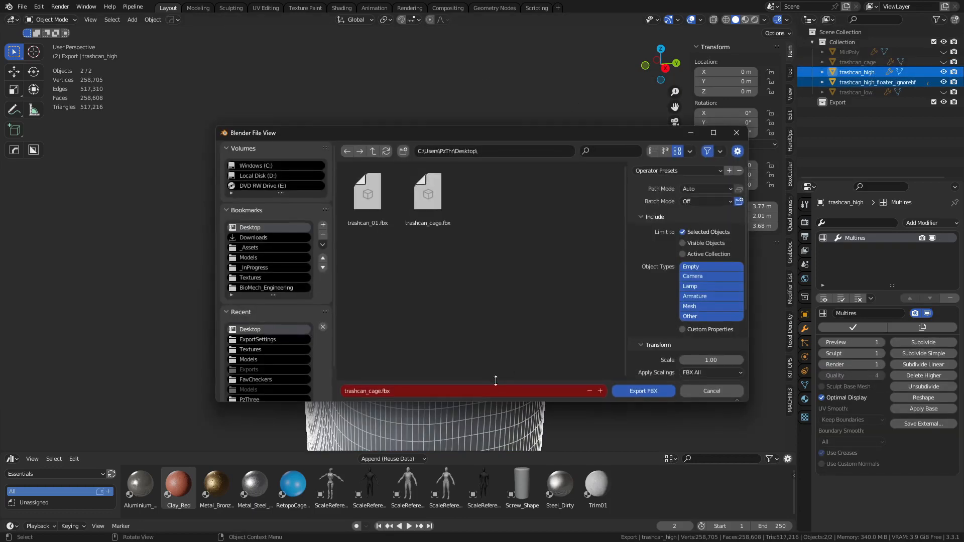
click(372, 391)
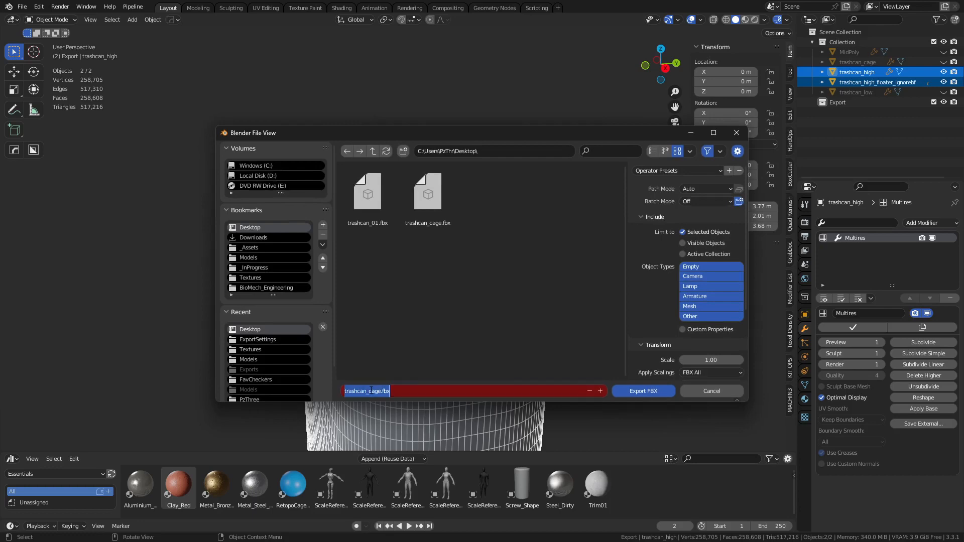
drag(368, 392, 445, 402)
text(high)
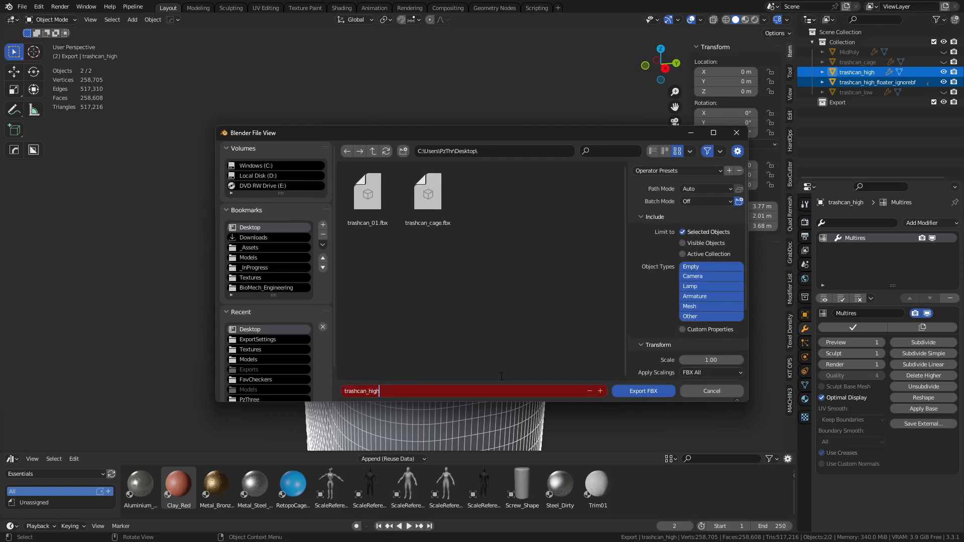
key(Return)
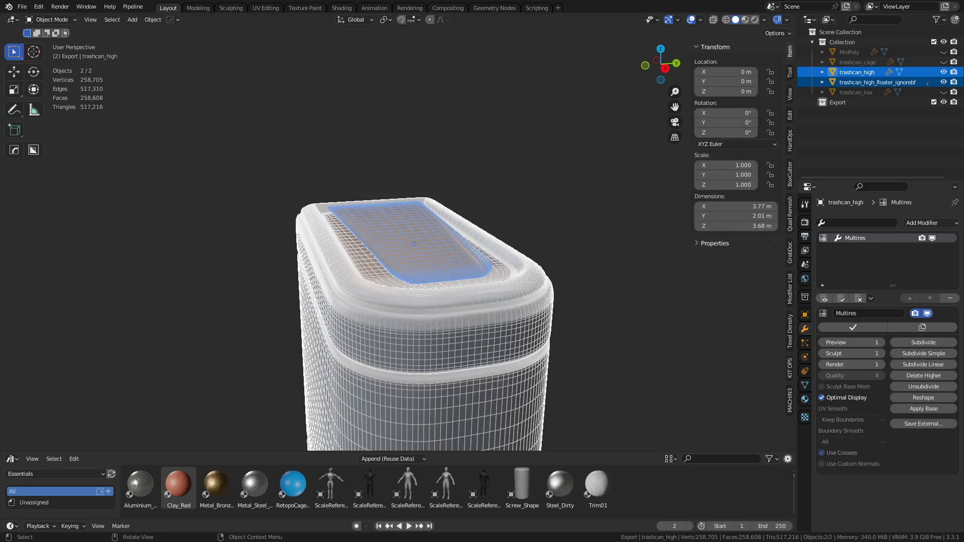
- Examine the high-poly trash can's lid, floater and body from several sides
click(273, 335)
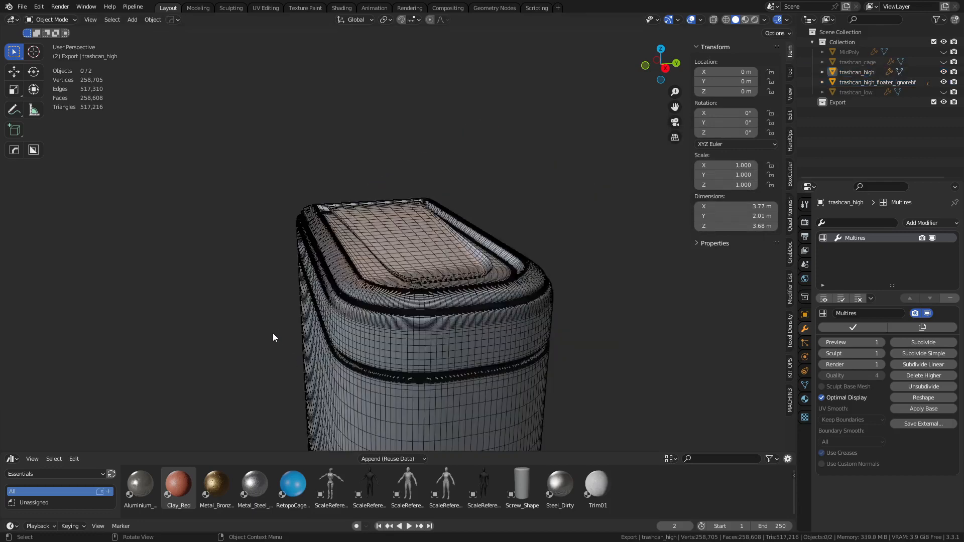
middle_drag(634, 357, 577, 356)
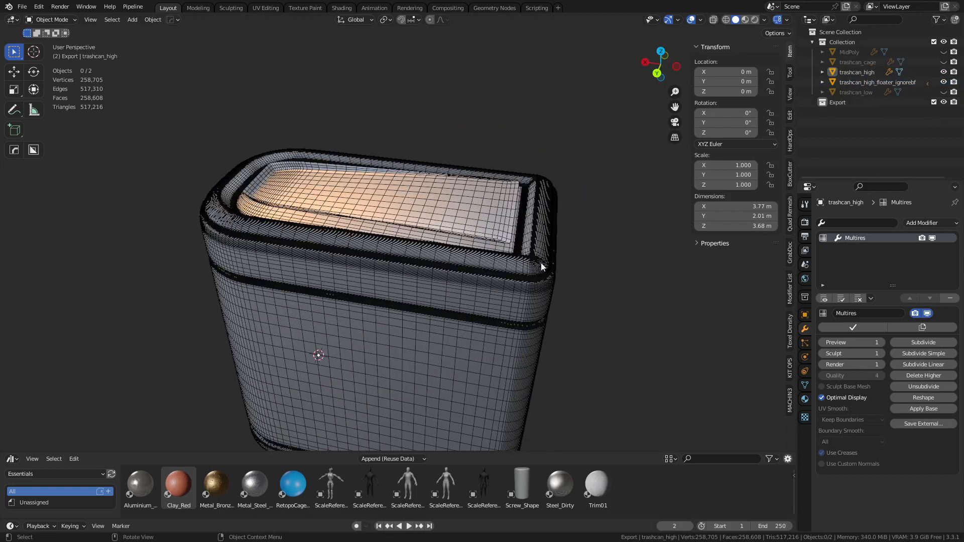
middle_drag(516, 268, 412, 273)
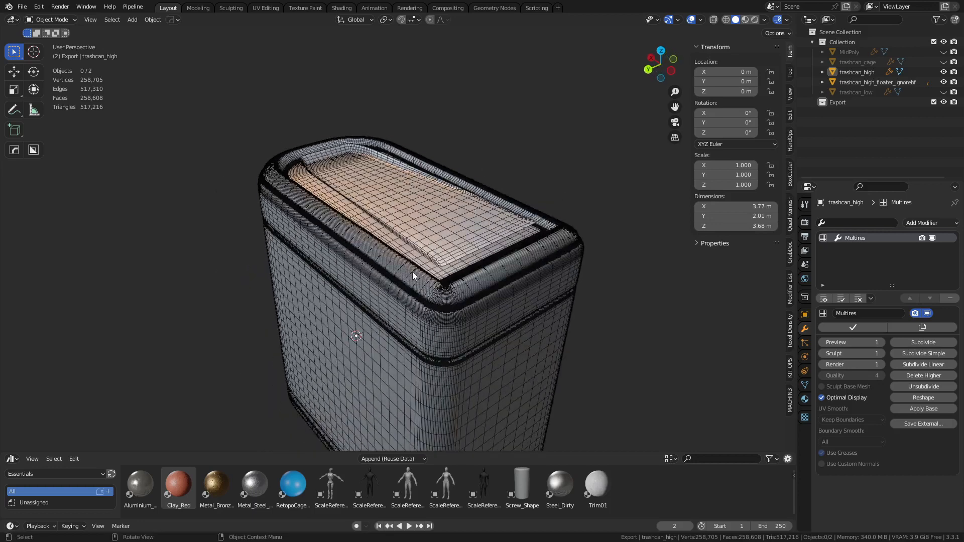
key(shift+z)
scroll(428, 325, up, 3)
middle_drag(504, 318, 596, 316)
scroll(519, 314, down, 3)
middle_drag(519, 314, 544, 293)
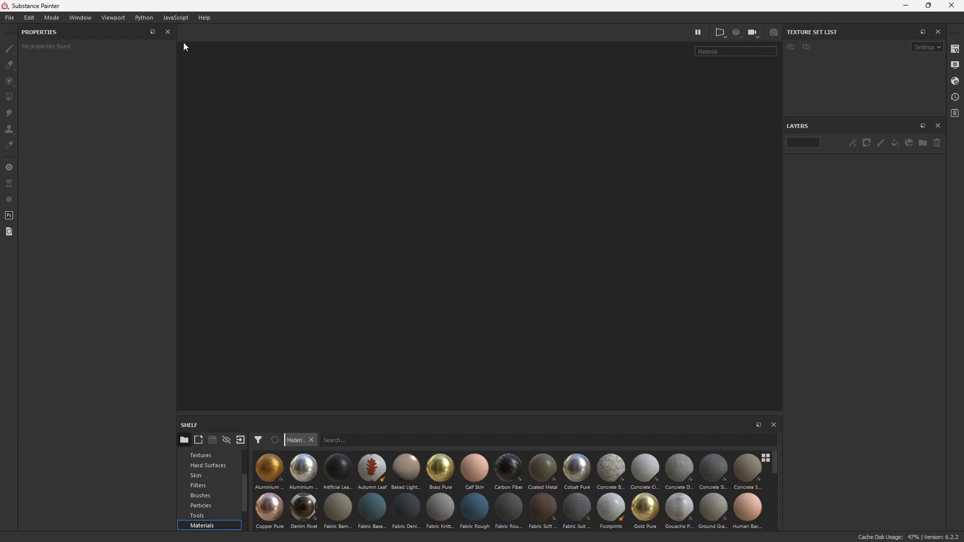
- Switch to Substance Painter and start a new project with the Unreal Engine 4 (allegorithmic) template and a document resolution of 1024
click(9, 18)
click(16, 26)
click(444, 118)
click(443, 119)
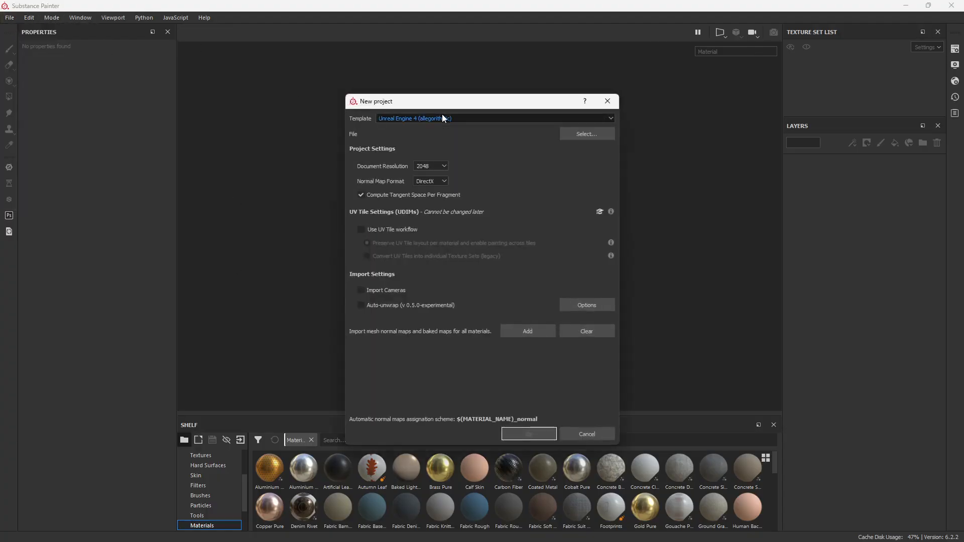
click(432, 166)
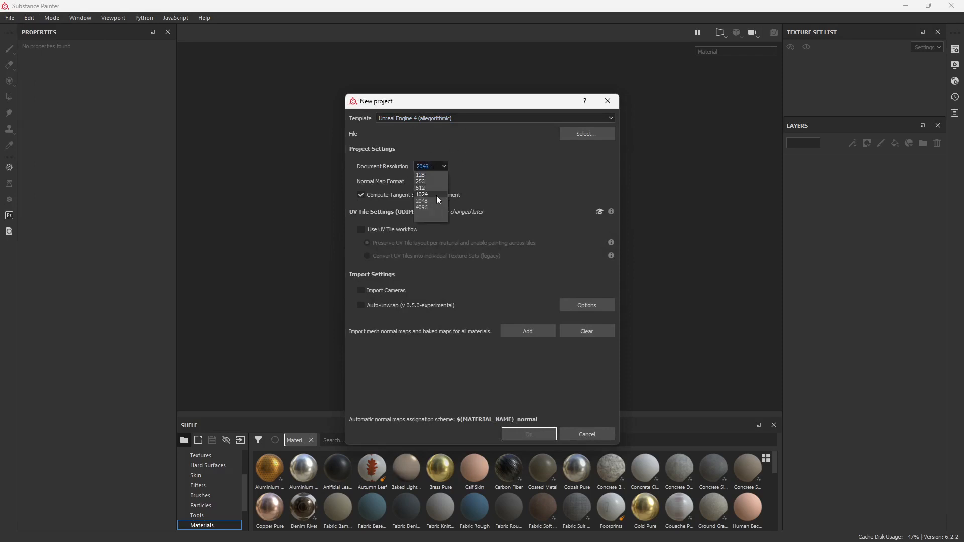
click(435, 195)
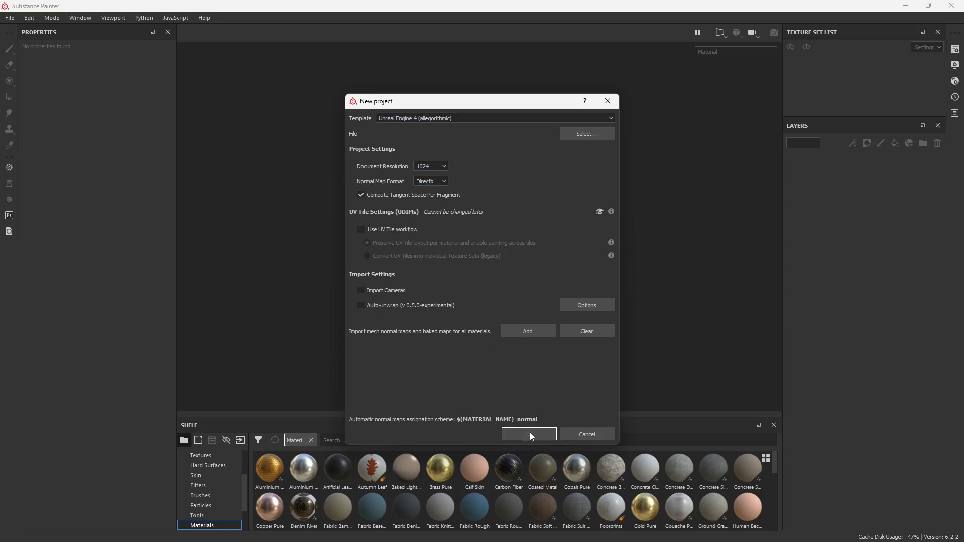
- Choose trashcan_01 from the Desktop as the project mesh and create the project
click(575, 133)
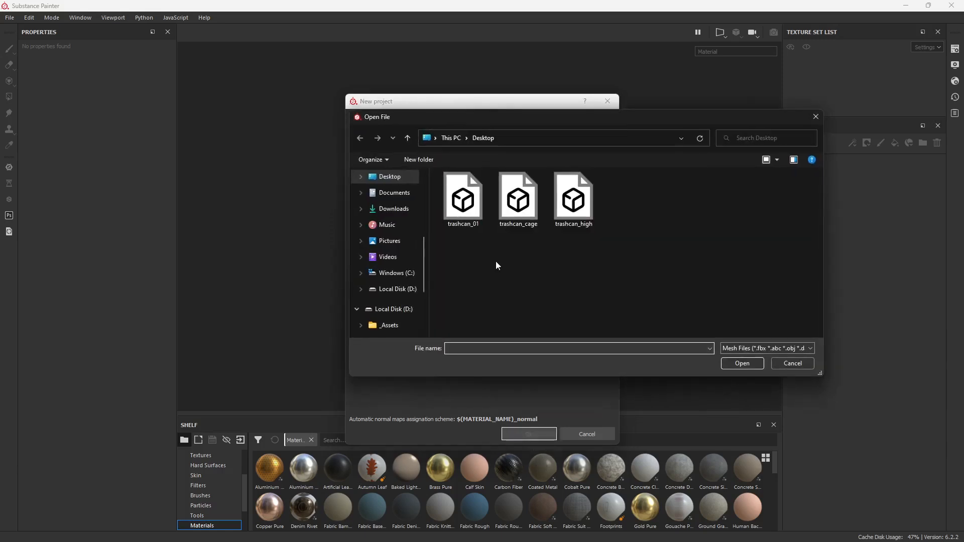
click(462, 210)
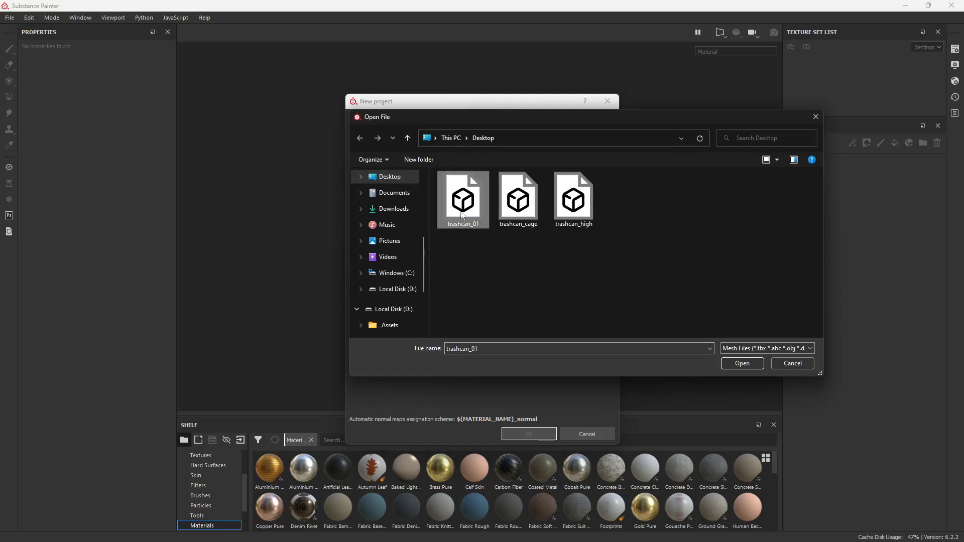
double_click(463, 213)
click(525, 437)
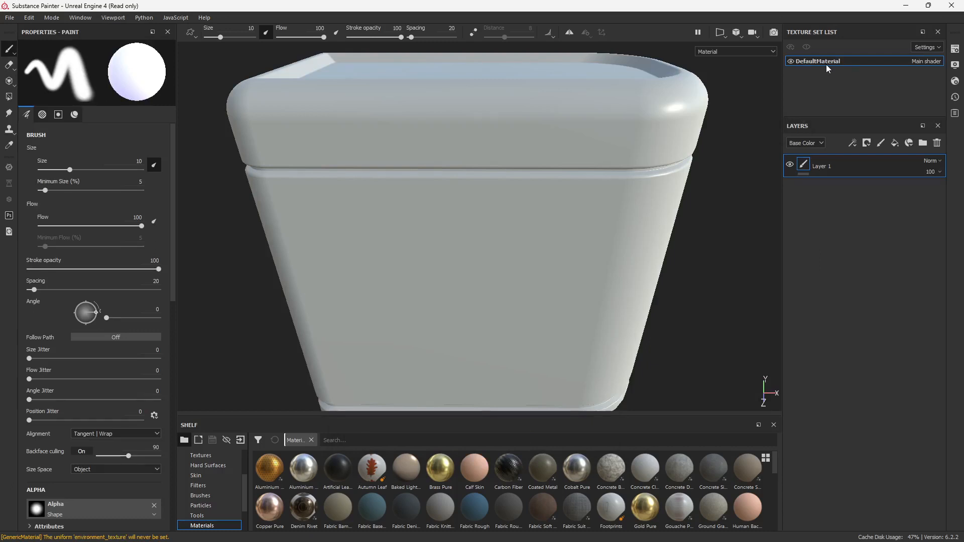
- Inspect the shading of the imported low-poly trash can from several sides
mouse_move(426, 183)
alt+mouse_down()
mouse_move(517, 187)
mouse_move(560, 229)
mouse_move(663, 256)
alt+mouse_up()
scroll(496, 236, up, 4)
scroll(488, 242, down, 7)
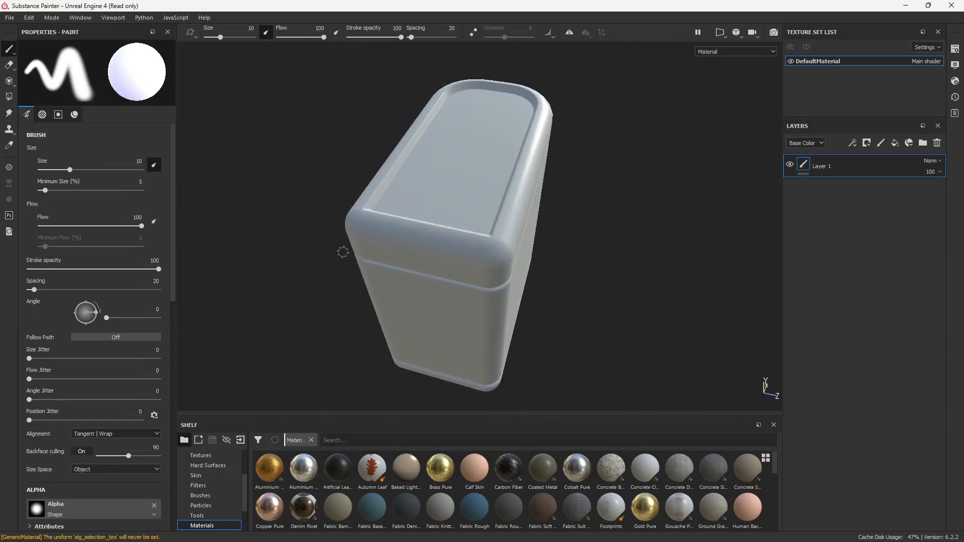
alt+drag(343, 252, 614, 201)
alt+middle_drag(382, 286, 621, 156)
scroll(424, 254, down, 3)
alt+drag(424, 254, 520, 266)
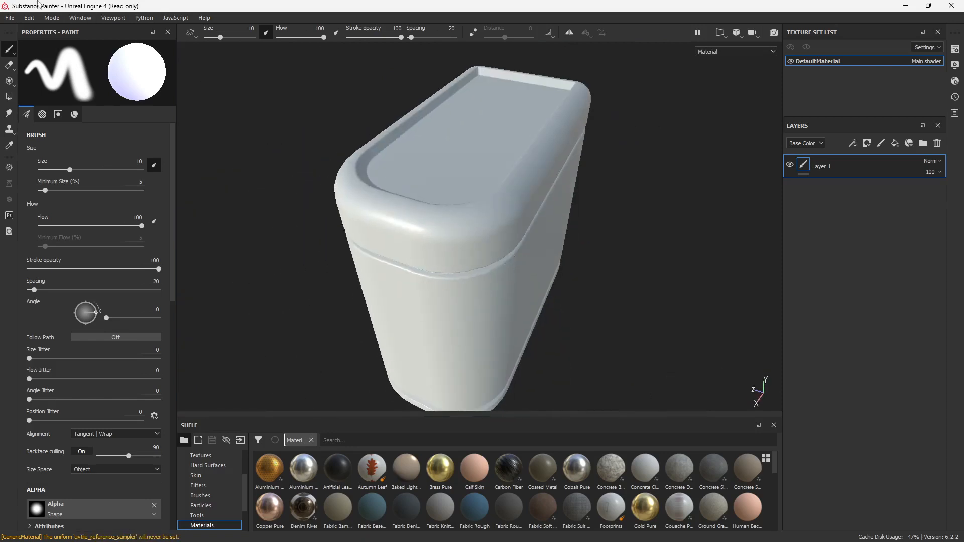
- Set up mesh map baking with trashcan_high as the high definition mesh and trashcan_cage as the cage file
click(29, 17)
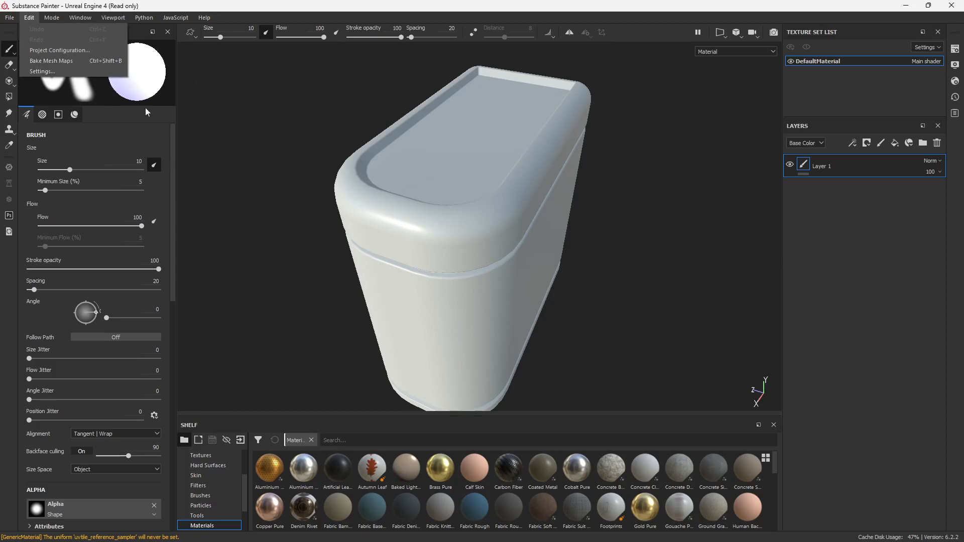
click(98, 62)
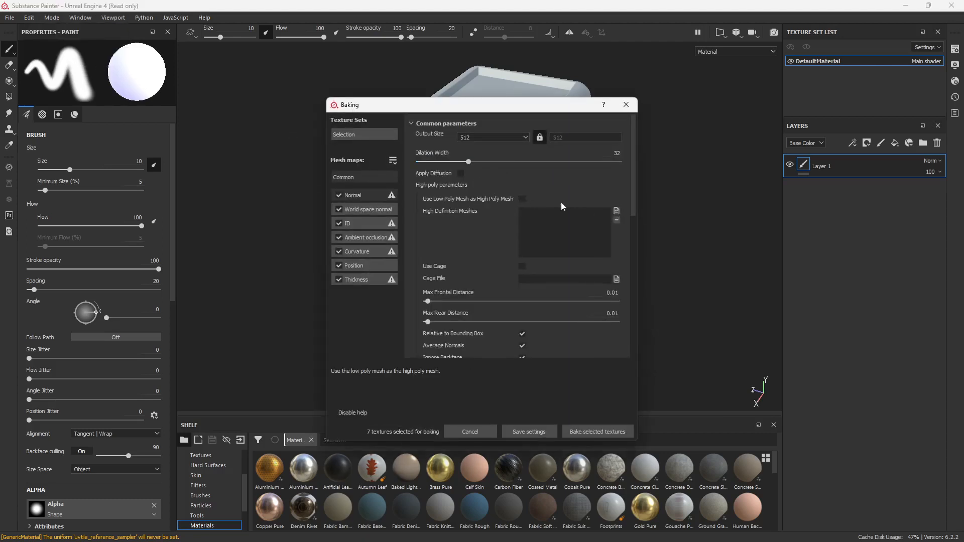
click(617, 211)
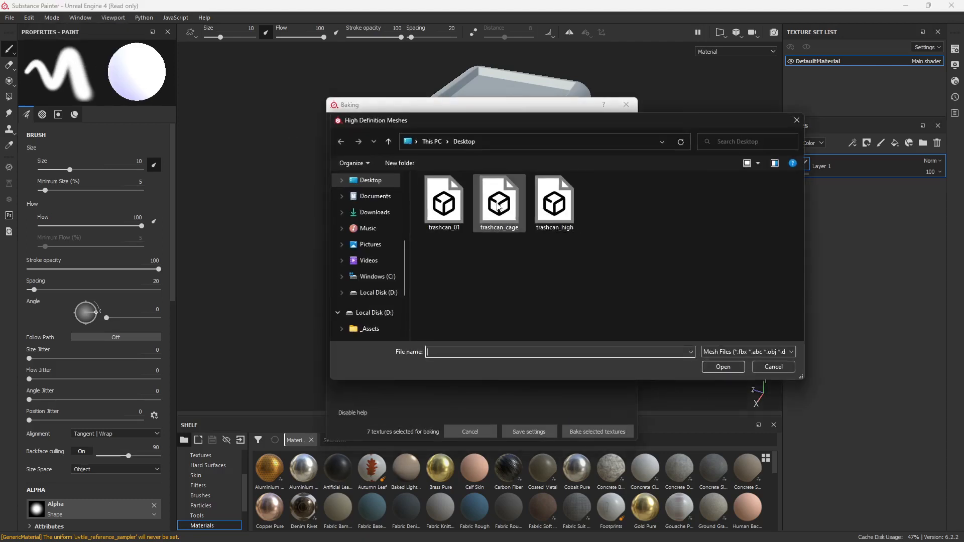
double_click(554, 203)
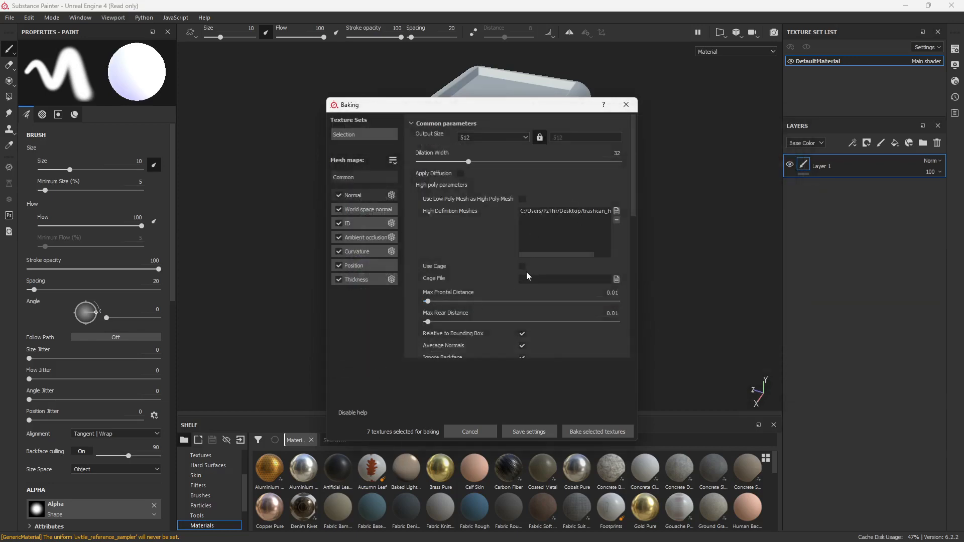
click(616, 279)
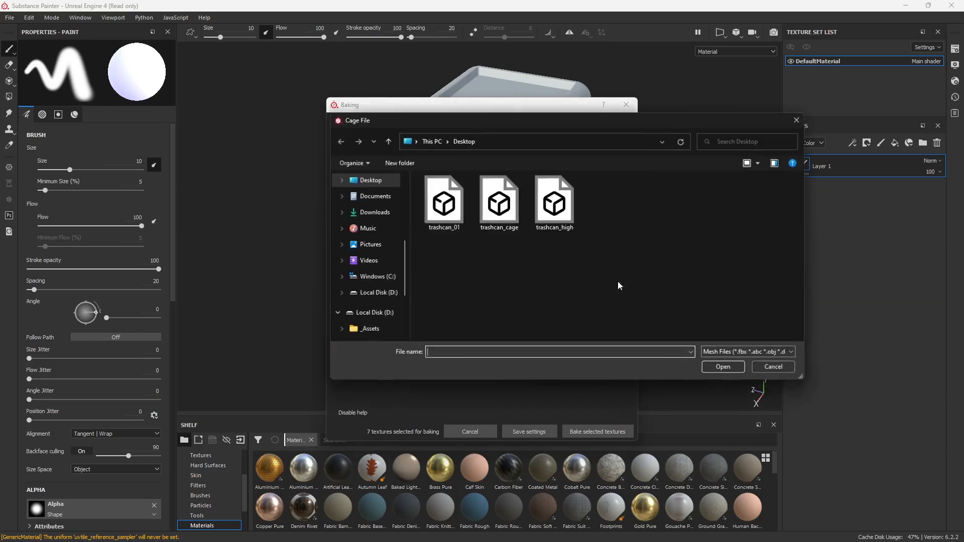
double_click(495, 204)
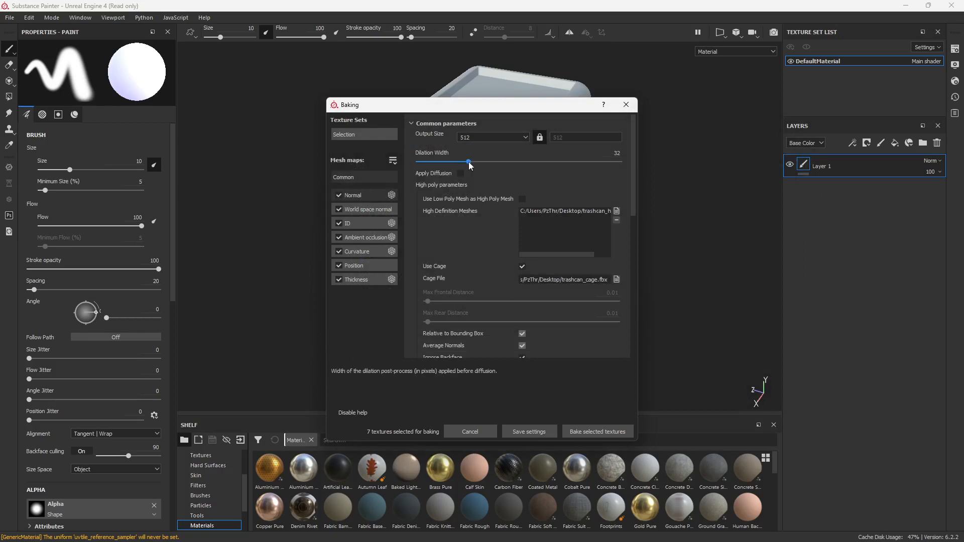
- Bake all the mesh maps for DefaultMaterial at an output size of 512
click(470, 138)
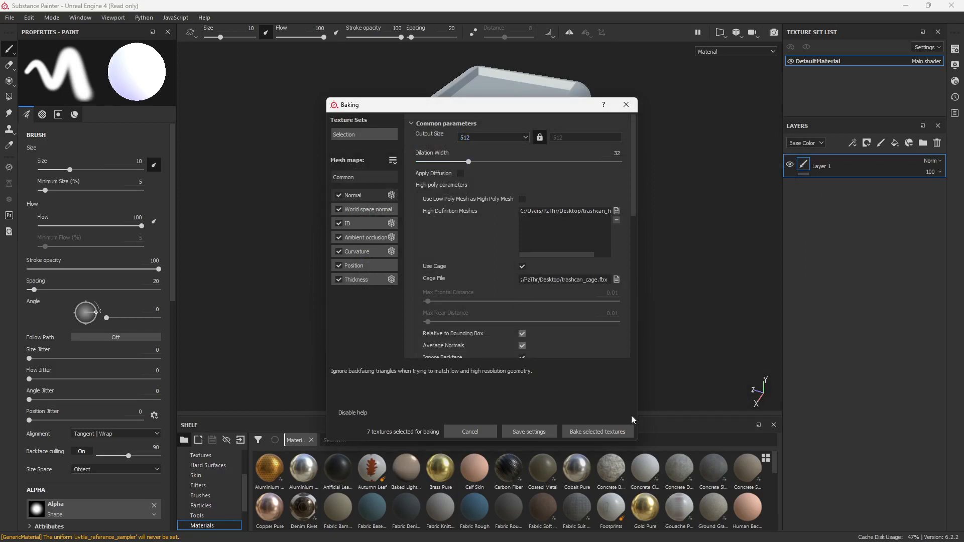
click(580, 433)
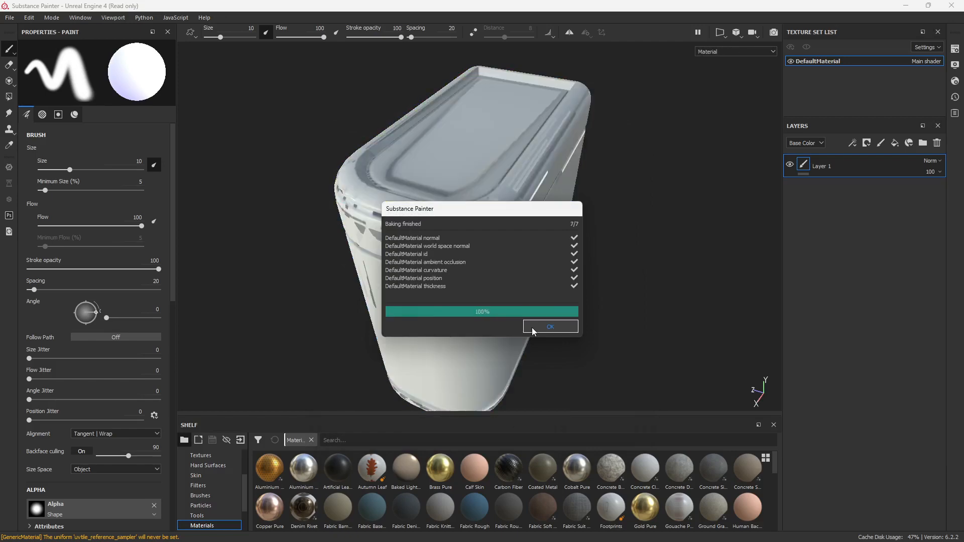
click(549, 327)
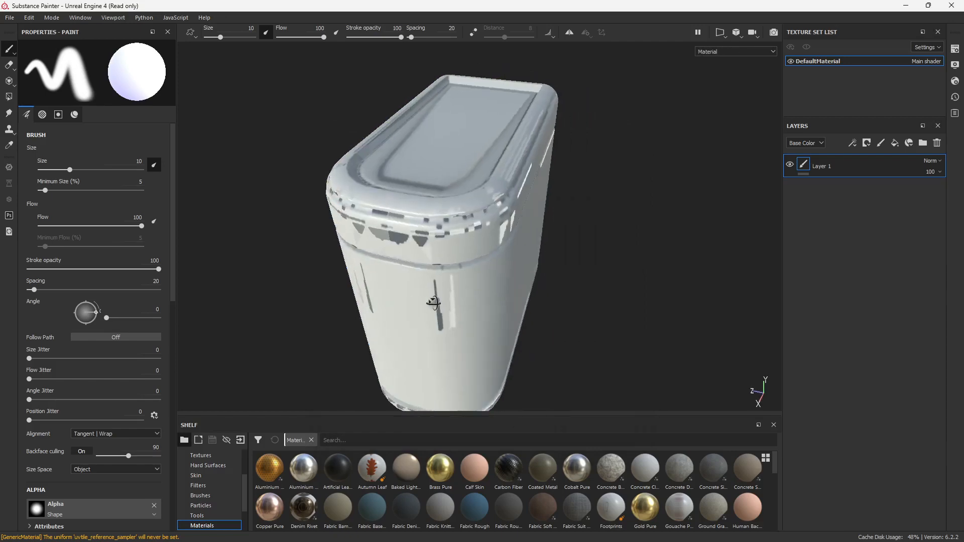
- Set Ignore Backface to By Mesh Name for the ambient occlusion map and try rebaking the selected mesh maps
scroll(671, 288, up, 6)
alt+drag(585, 275, 571, 246)
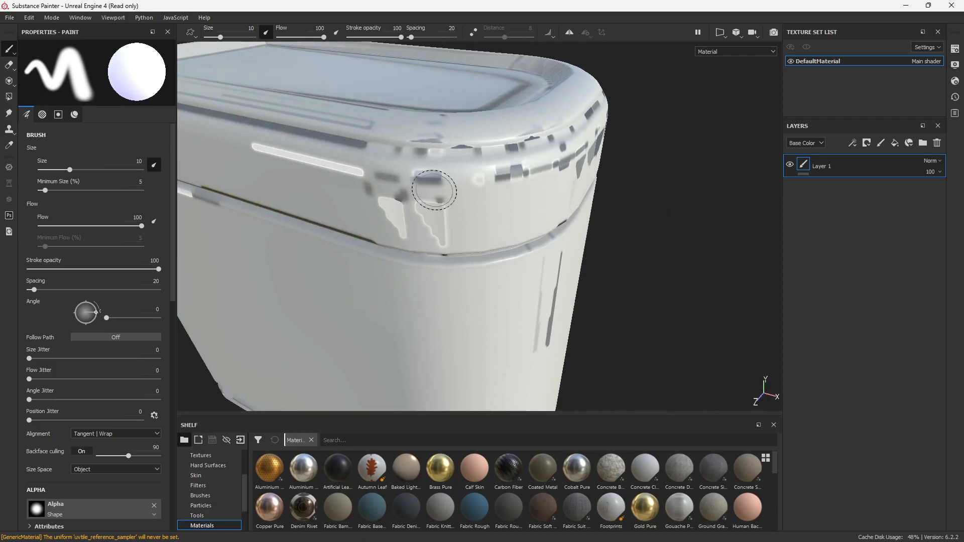
click(29, 17)
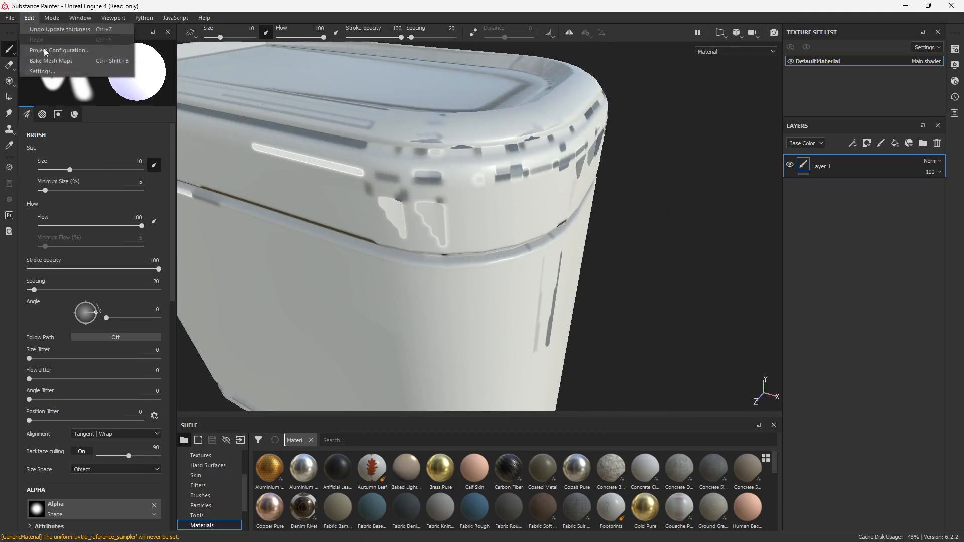
click(43, 47)
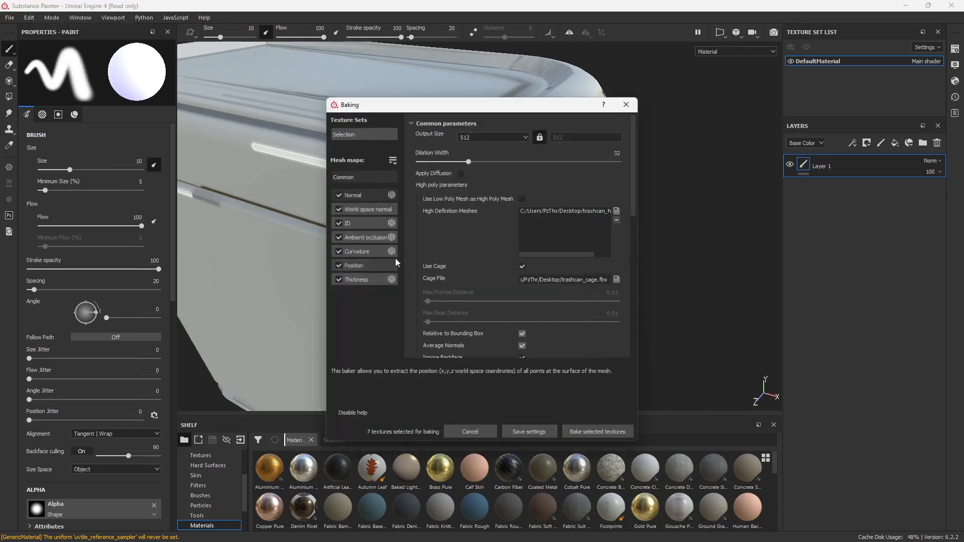
click(371, 237)
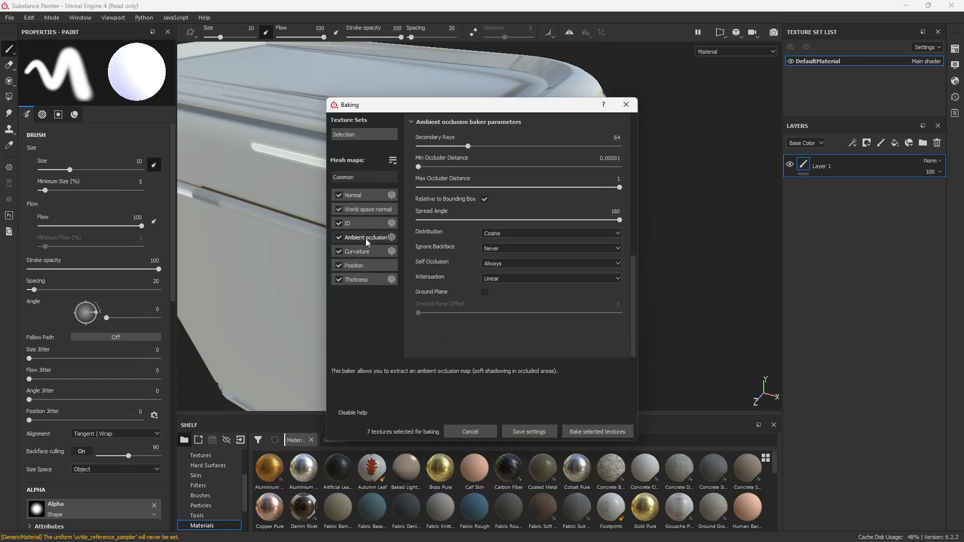
click(490, 248)
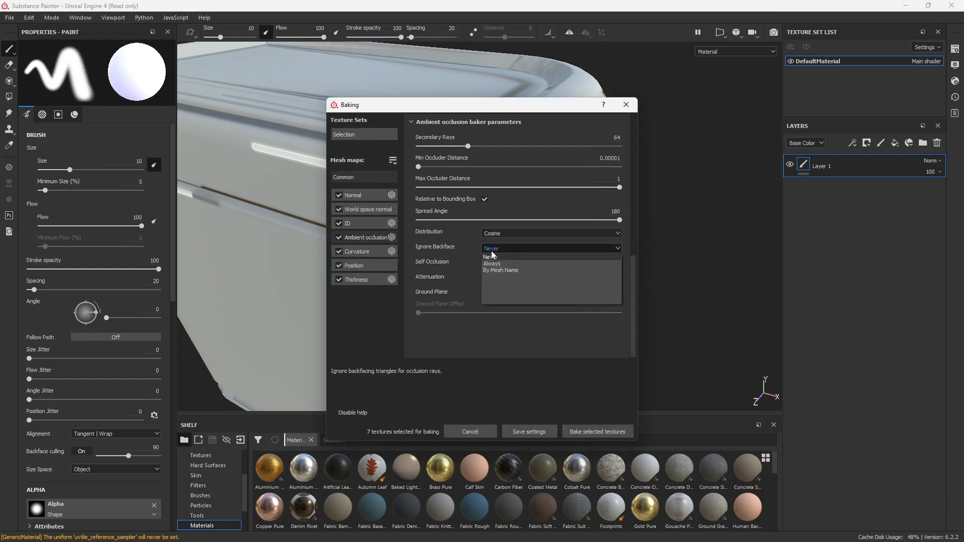
click(519, 270)
click(588, 433)
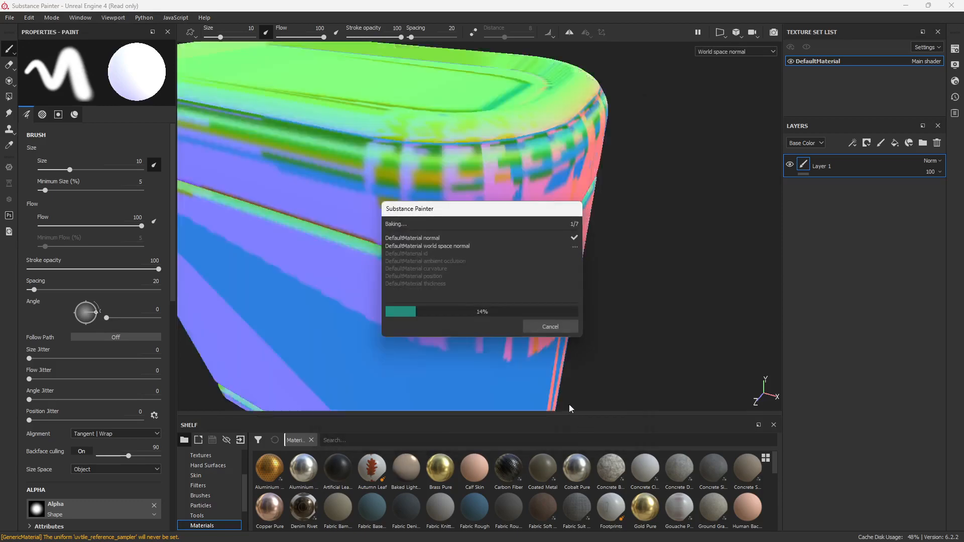
click(550, 326)
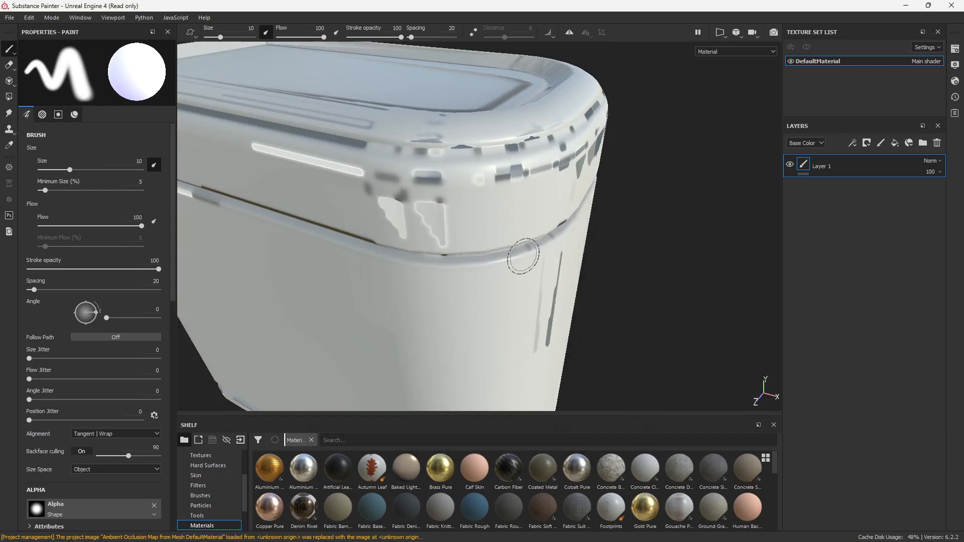
- Switch to Blender, leave only trashcan_low visible, and enter Edit Mode on it
alt+drag(517, 252, 484, 293)
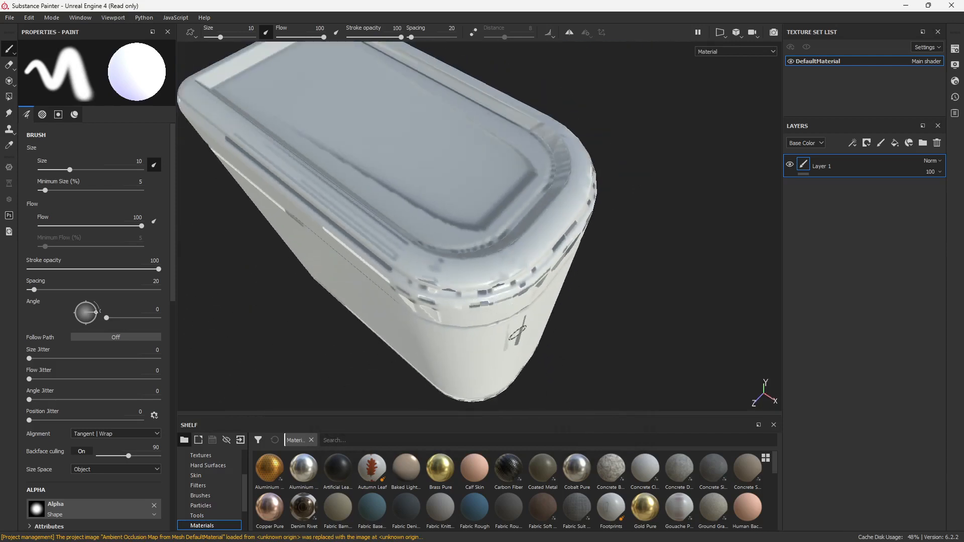
alt+drag(517, 332, 528, 276)
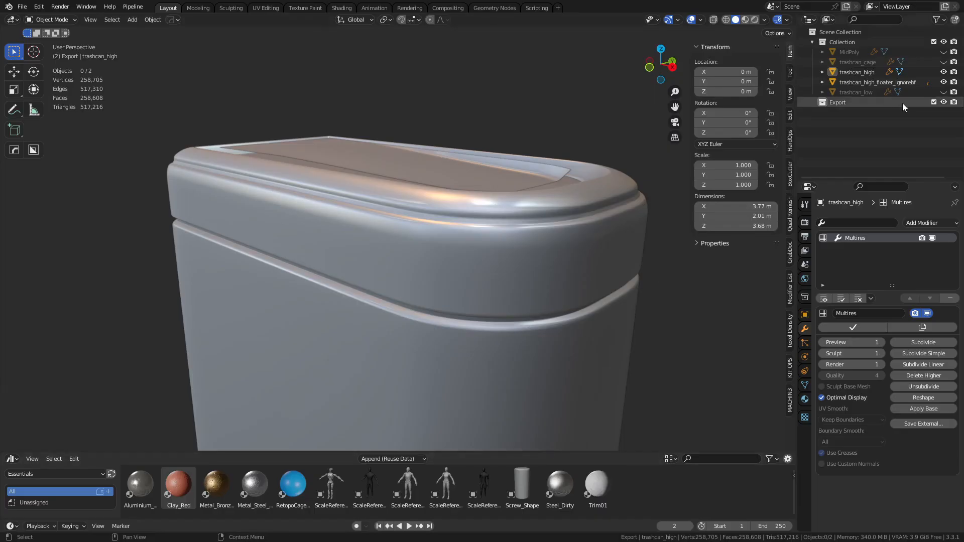
click(941, 82)
click(938, 71)
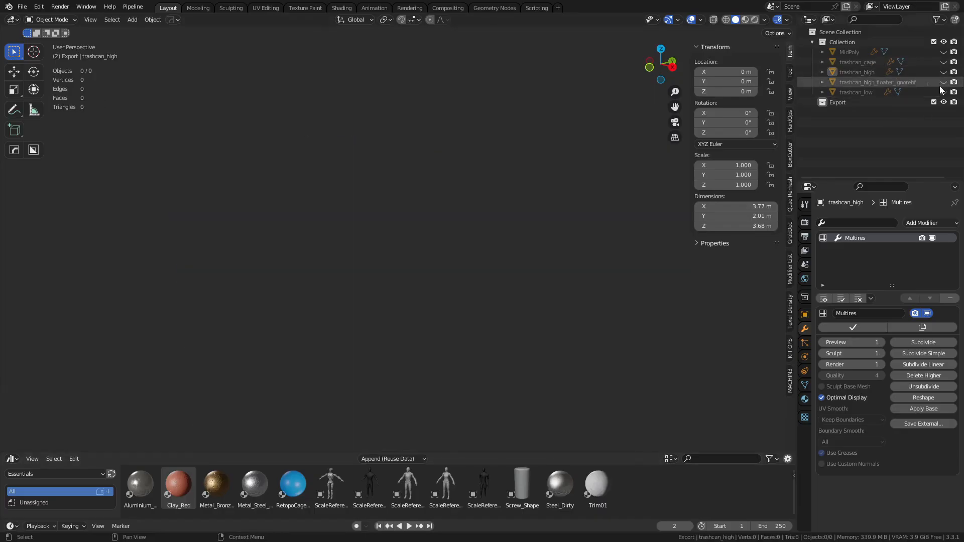
click(943, 92)
click(532, 245)
key(Tab)
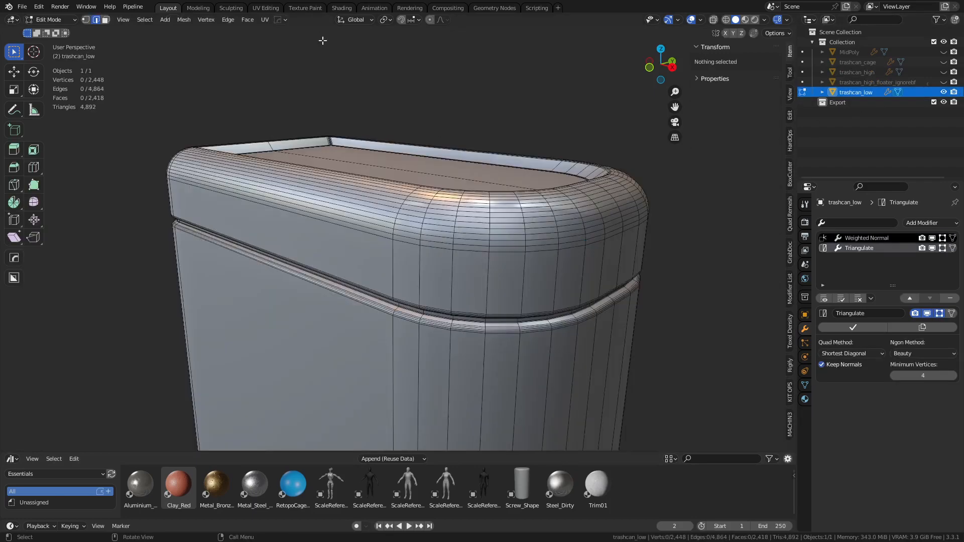
- Mark a seam on the edge loop running inside the groove below the trash can's lid
middle_drag(405, 189, 418, 253)
middle_drag(354, 343, 419, 265)
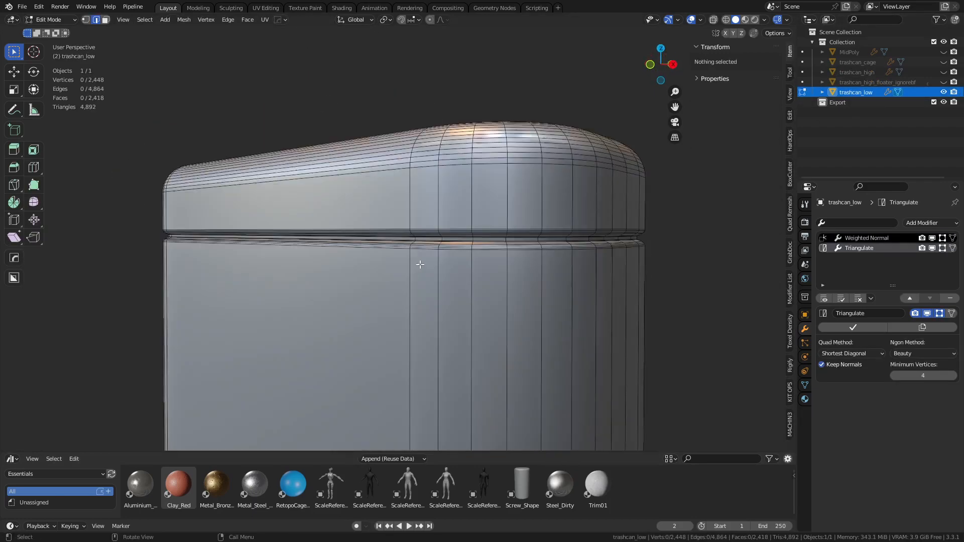
scroll(448, 242, up, 8)
alt+click(470, 243)
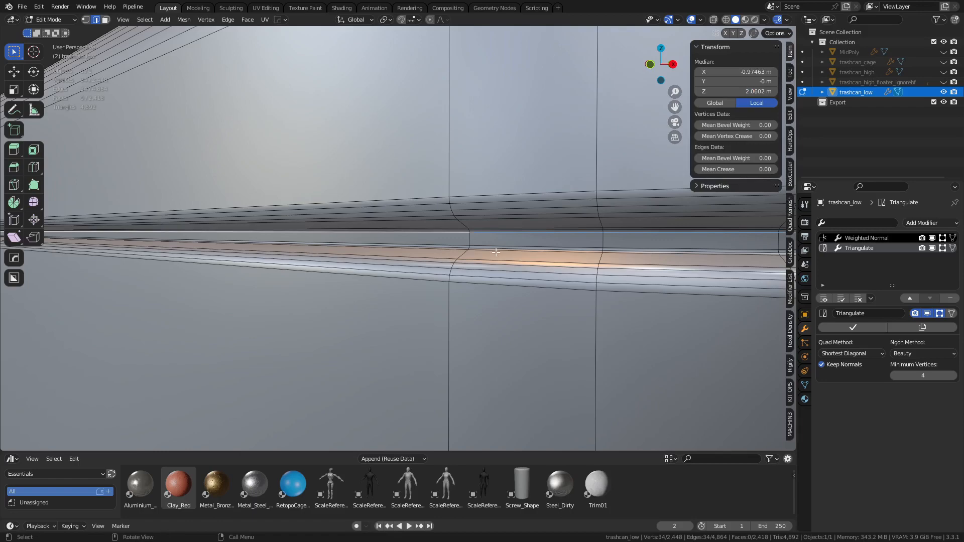
key(shift+u)
click(532, 247)
scroll(528, 244, down, 8)
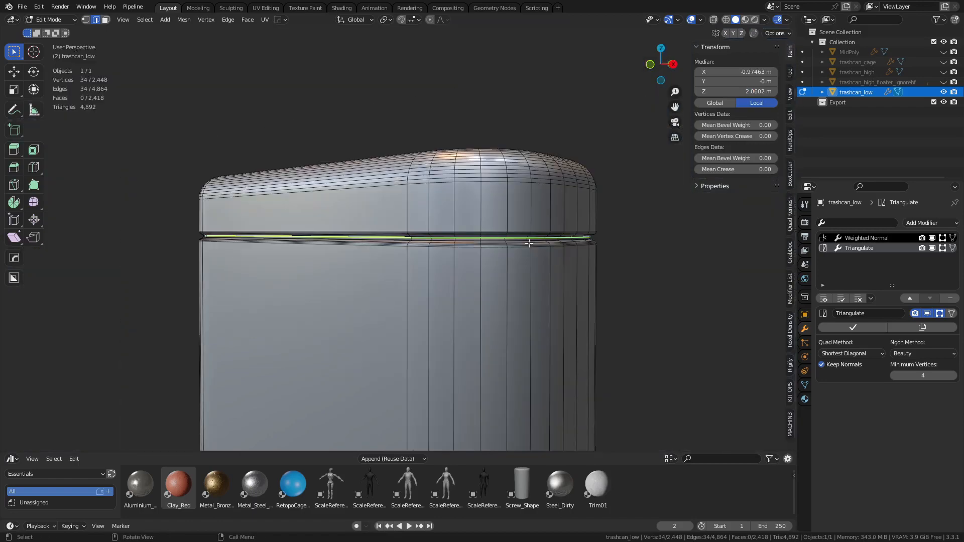
- Mark a seam on the edge loop around the recessed panel, at the base of the recess walls in the lid
middle_drag(413, 210, 535, 249)
middle_drag(414, 306, 495, 298)
scroll(521, 275, up, 5)
scroll(504, 287, up, 3)
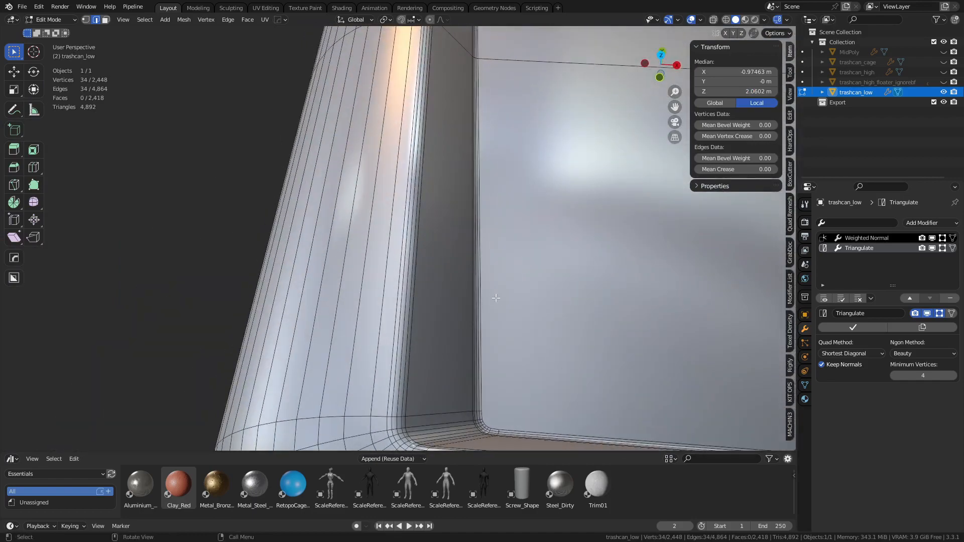
alt+click(476, 405)
shift+middle_drag(492, 400, 488, 296)
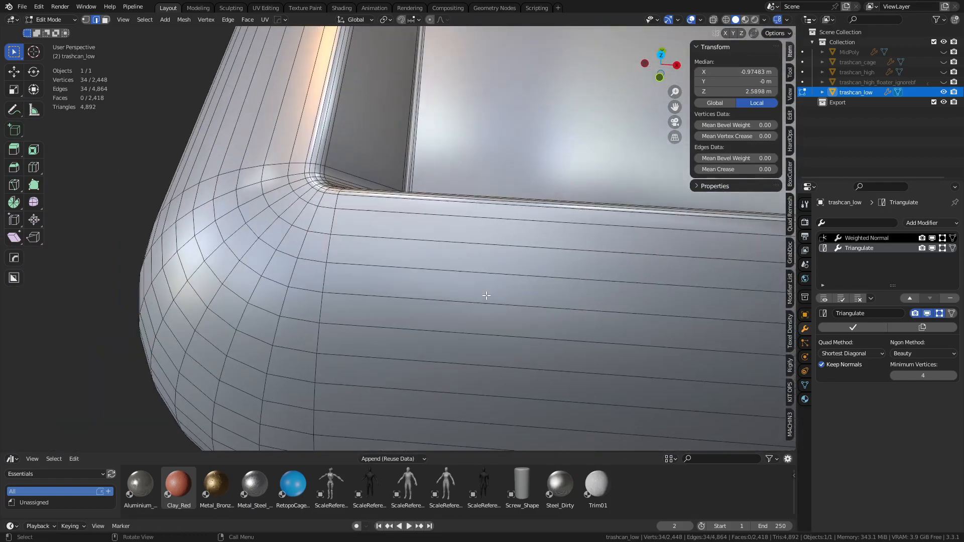
scroll(452, 226, up, 3)
scroll(443, 243, down, 1)
alt+middle_drag(445, 263, 491, 286)
key(u)
click(504, 348)
scroll(501, 348, down, 7)
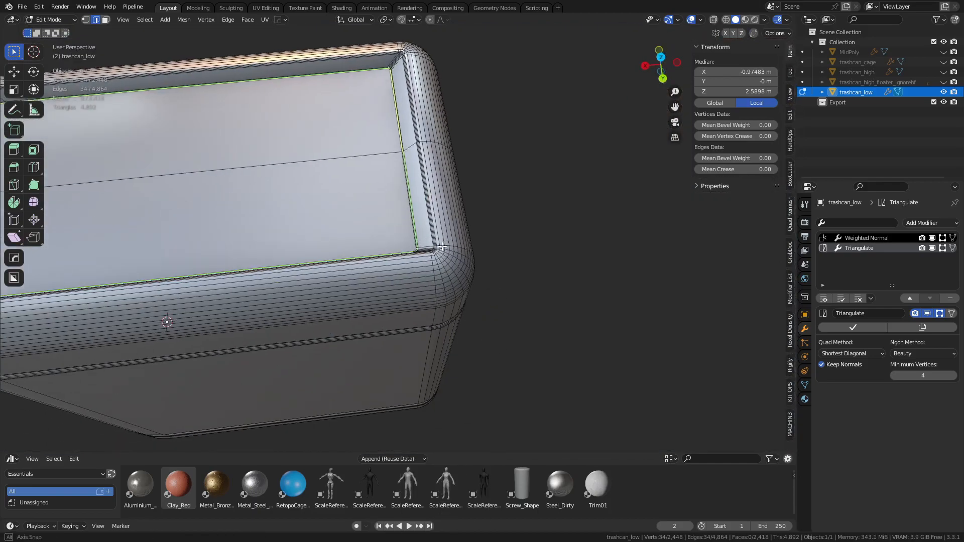
- Mark a seam on the edge loop around the upper rim of the lid's recess
mouse_move(441, 246)
middle_down()
mouse_move(402, 209)
mouse_move(444, 231)
middle_up()
scroll(452, 226, up, 5)
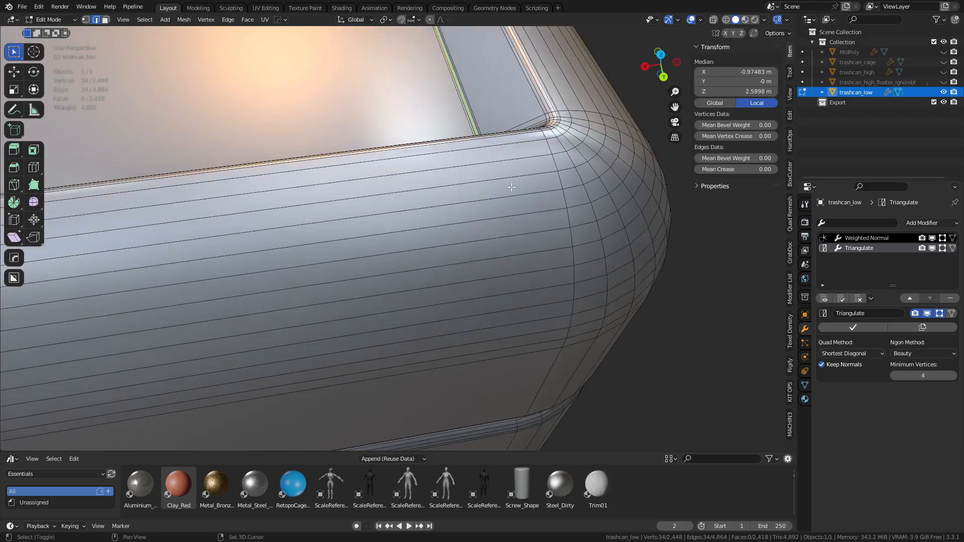
shift+middle_drag(511, 187, 498, 260)
alt+click(535, 180)
key(u)
click(588, 179)
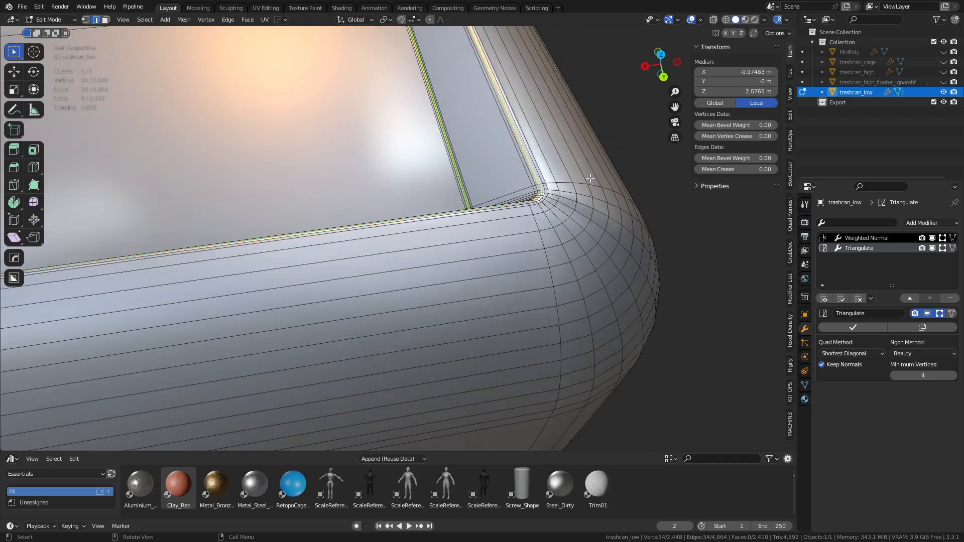
scroll(565, 202, down, 7)
scroll(424, 276, down, 3)
- Examine the vertical edge loops at the middle of the end wall and at the rounded corner, from lid to base
middle_drag(424, 276, 357, 233)
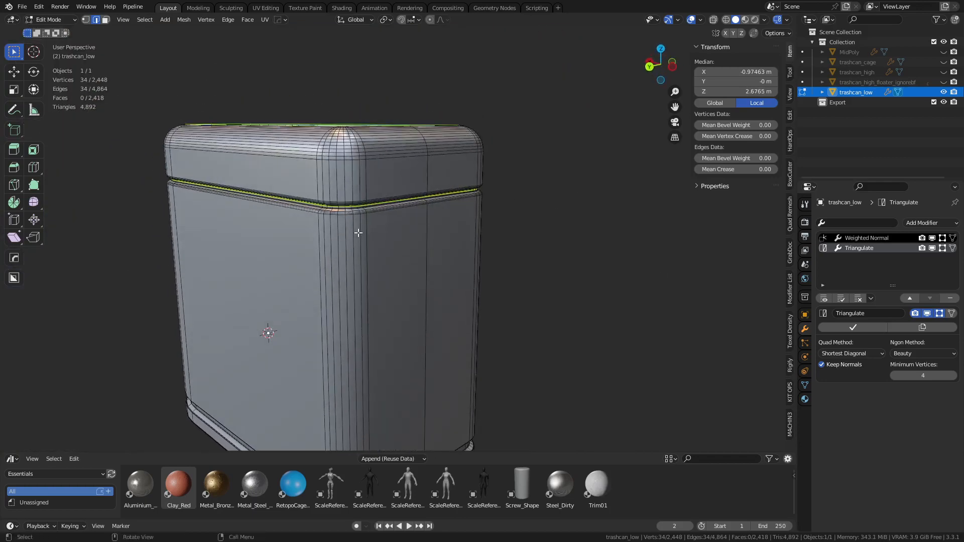
shift+middle_drag(358, 145, 373, 140)
middle_drag(449, 172, 435, 227)
alt+shift+click(437, 257)
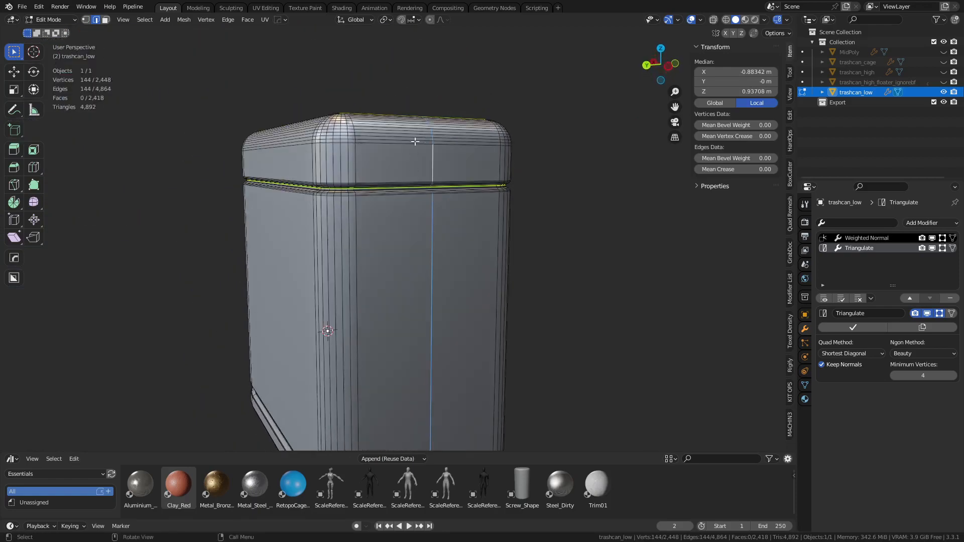
middle_drag(428, 345, 461, 279)
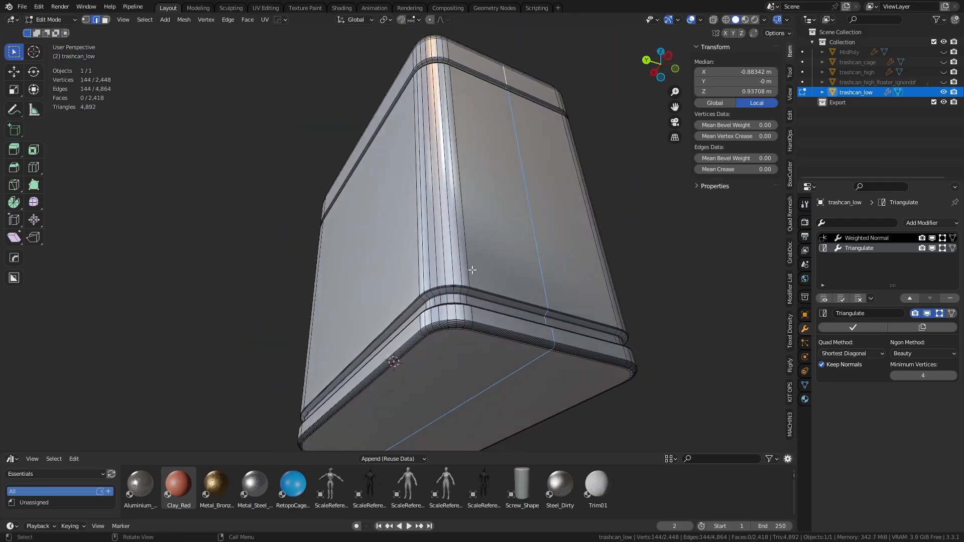
scroll(472, 269, up, 5)
alt+click(501, 285)
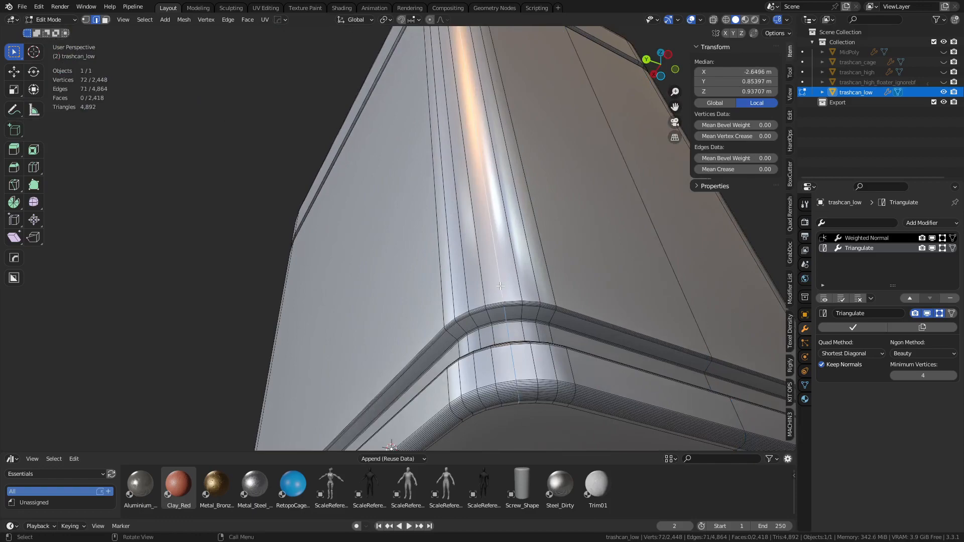
middle_drag(501, 286, 466, 320)
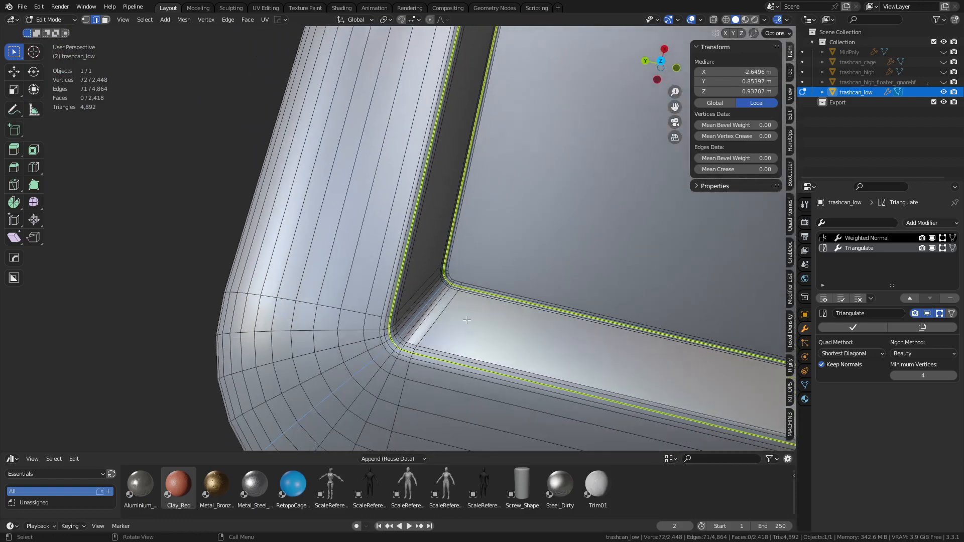
alt+click(370, 339)
middle_drag(302, 383, 457, 278)
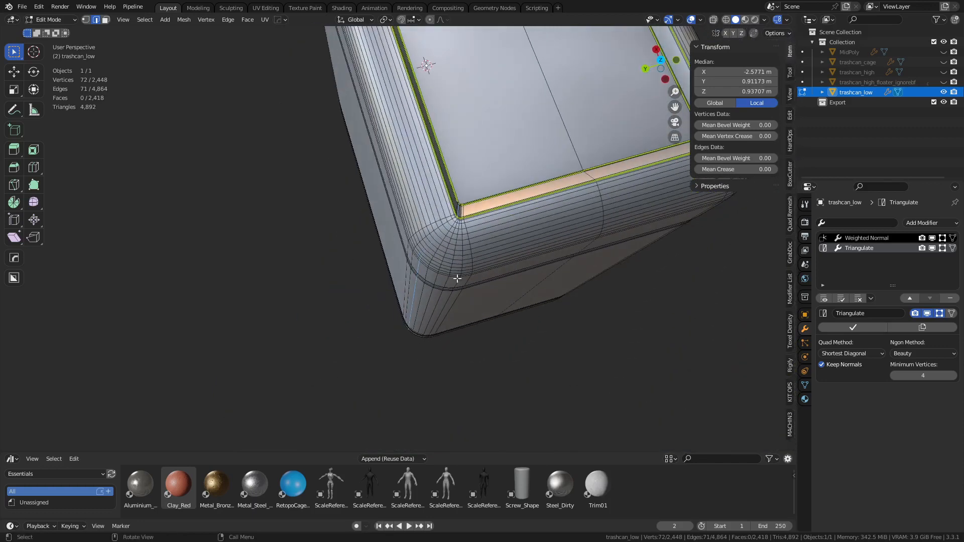
- Try replacing two neighbouring edge loops at the rounded corner with a single loop cut between them, and undo it
scroll(442, 261, up, 1)
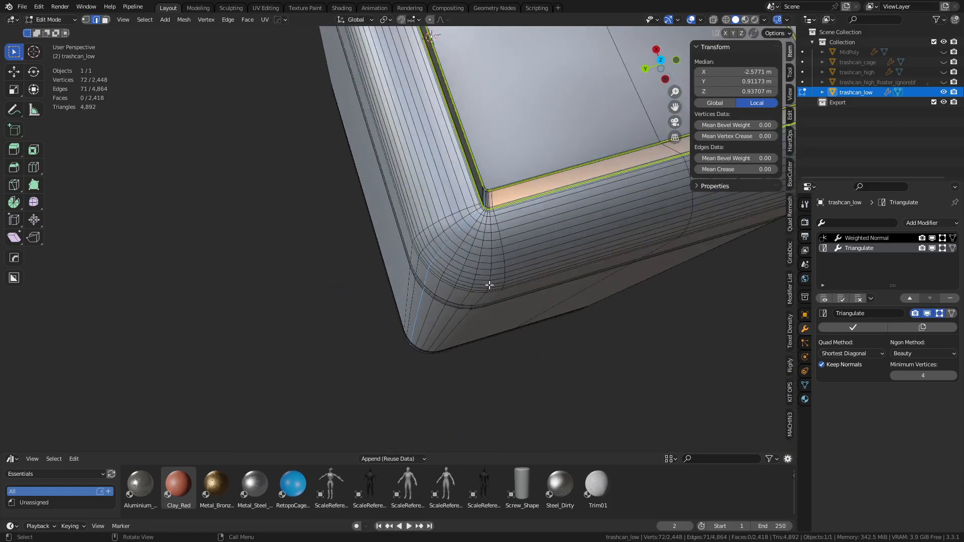
key(ctrl+f)
key(ctrl+r)
click(454, 275)
right_click(454, 273)
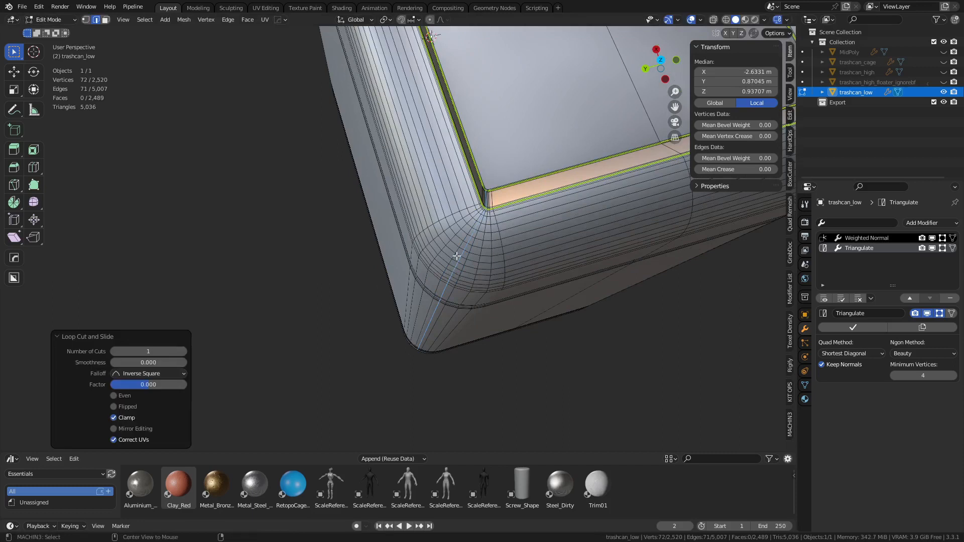
alt+click(454, 256)
alt+shift+click(465, 263)
key(ctrl+x)
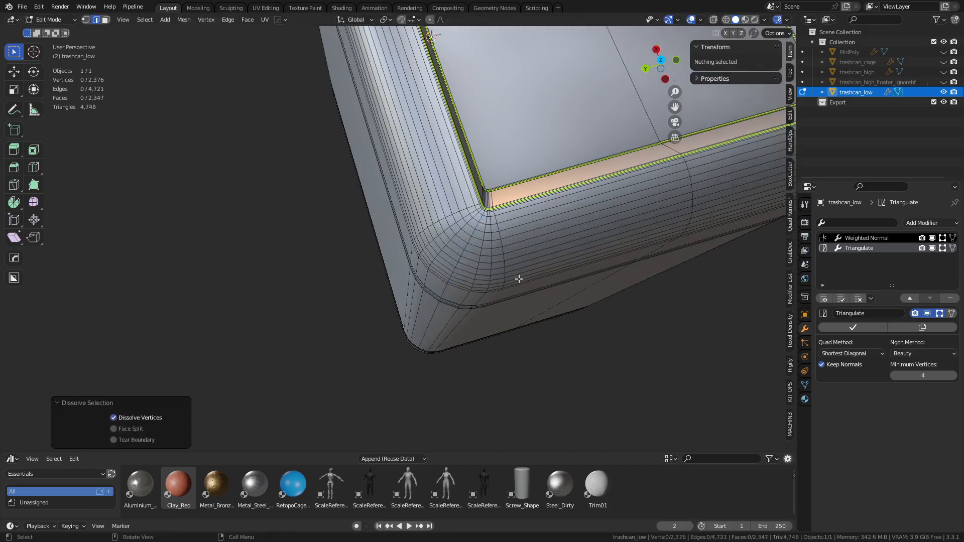
key(ctrl+z)
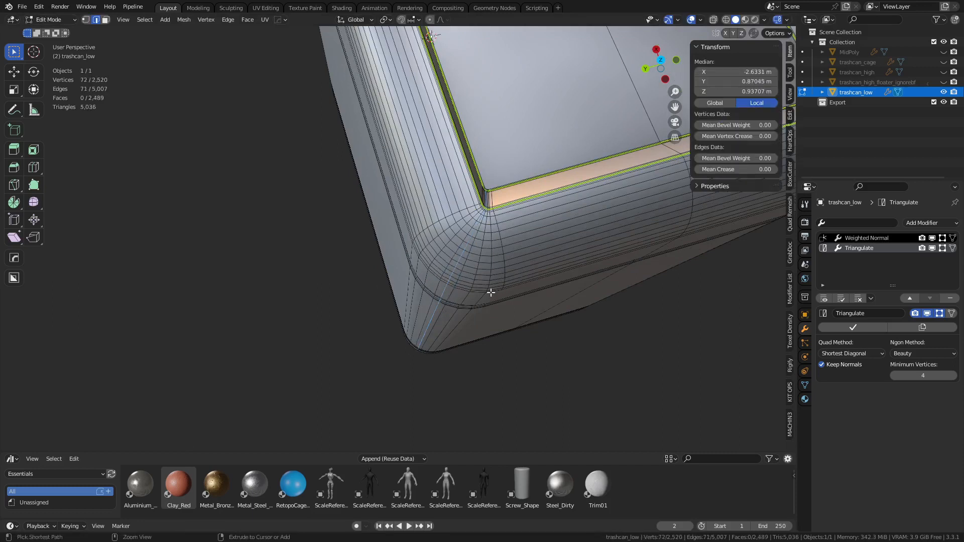
key(ctrl+z)
- Mark a seam along the middle edges of the rounded corner, from the lid's recess rim down to the bottom face
middle_drag(484, 252, 421, 309)
scroll(422, 301, up, 3)
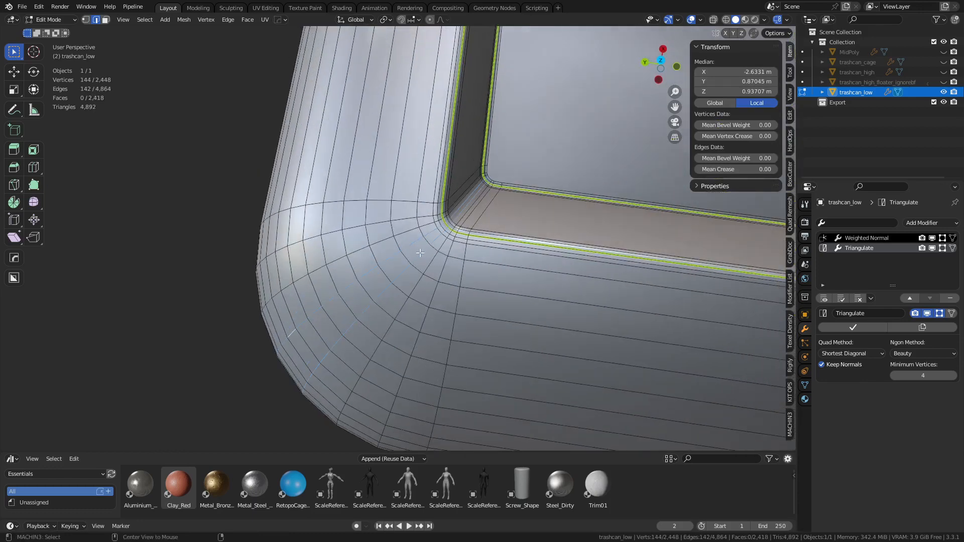
key(u)
click(583, 279)
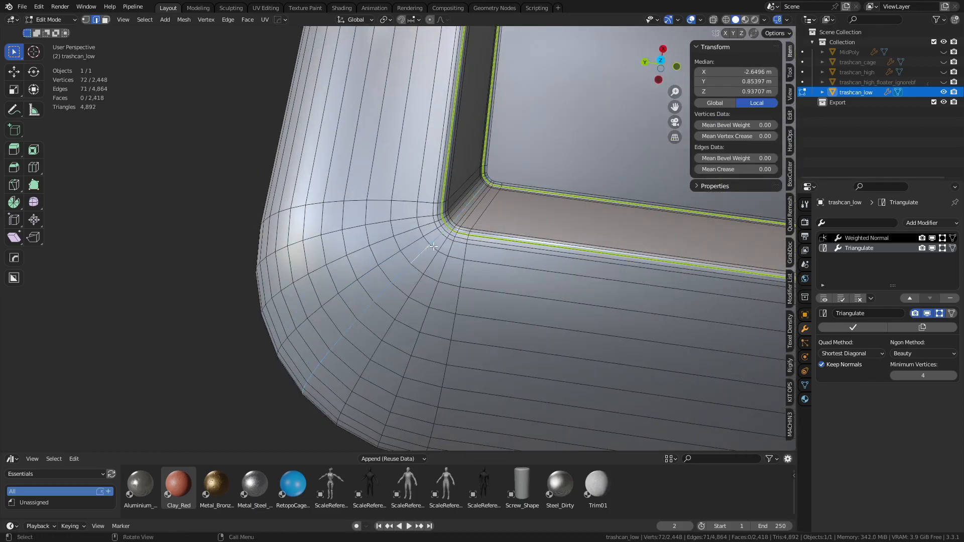
click(447, 227)
scroll(447, 228, down, 4)
middle_drag(467, 166, 520, 64)
scroll(502, 101, down, 4)
shift+middle_drag(494, 226, 488, 112)
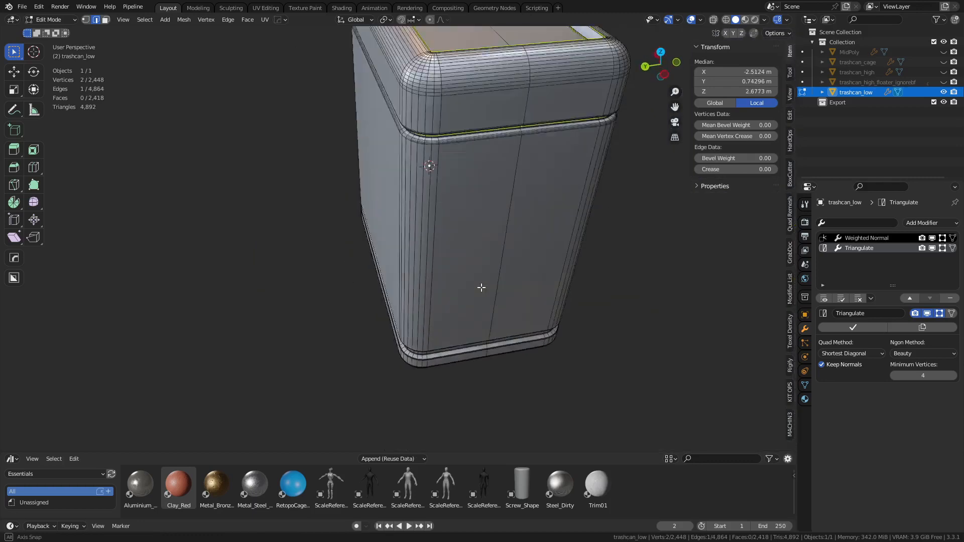
middle_drag(480, 286, 503, 189)
scroll(482, 281, up, 1)
scroll(471, 316, up, 1)
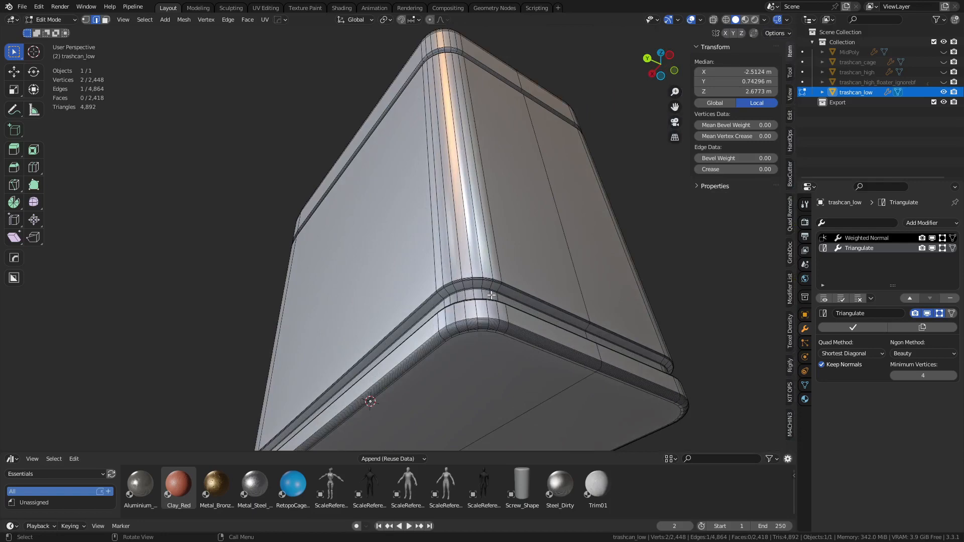
scroll(496, 301, up, 2)
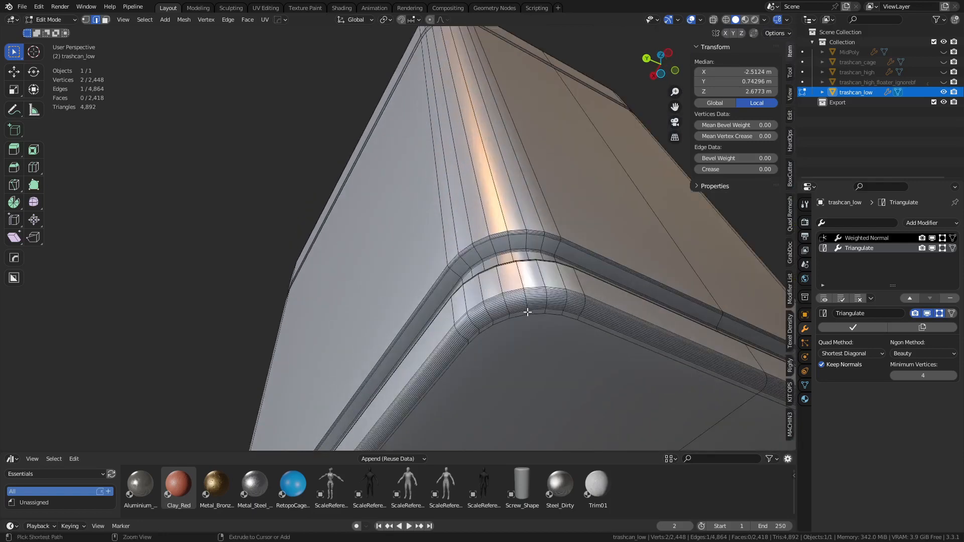
ctrl+click(527, 312)
key(u)
click(577, 315)
- Mark a border seam around the two flat faces on the underside of the trash can
scroll(557, 316, down, 3)
key(3)
click(492, 351)
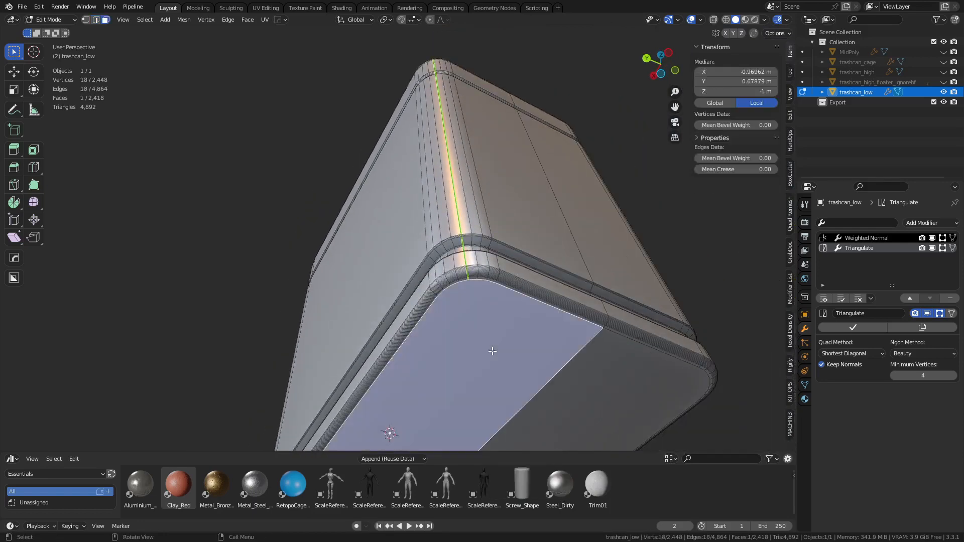
shift+click(594, 355)
key(u)
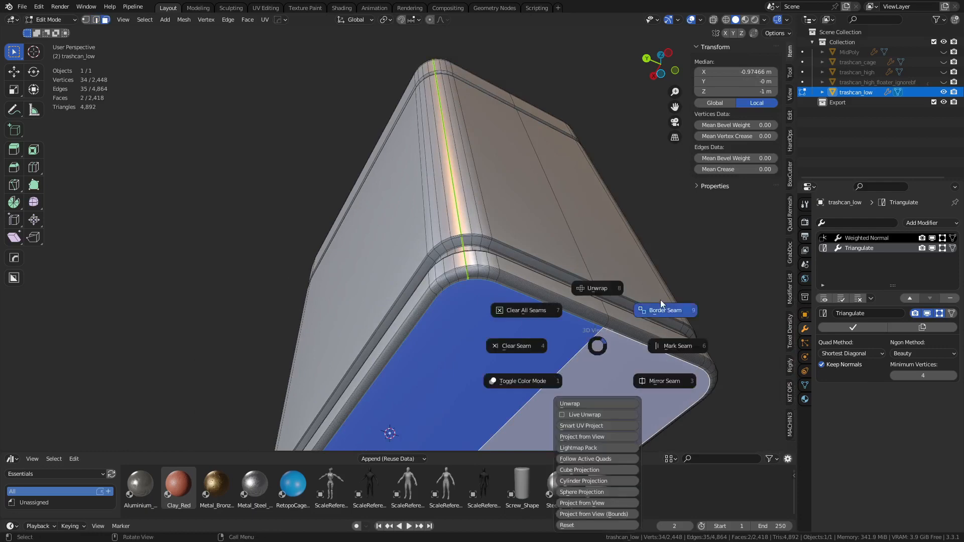
click(662, 305)
- Mark a seam on the edge loop at the top of the groove between the body and the base
scroll(527, 349, up, 2)
shift+middle_drag(527, 350, 605, 273)
scroll(357, 366, up, 1)
shift+middle_drag(358, 366, 402, 328)
scroll(413, 324, up, 3)
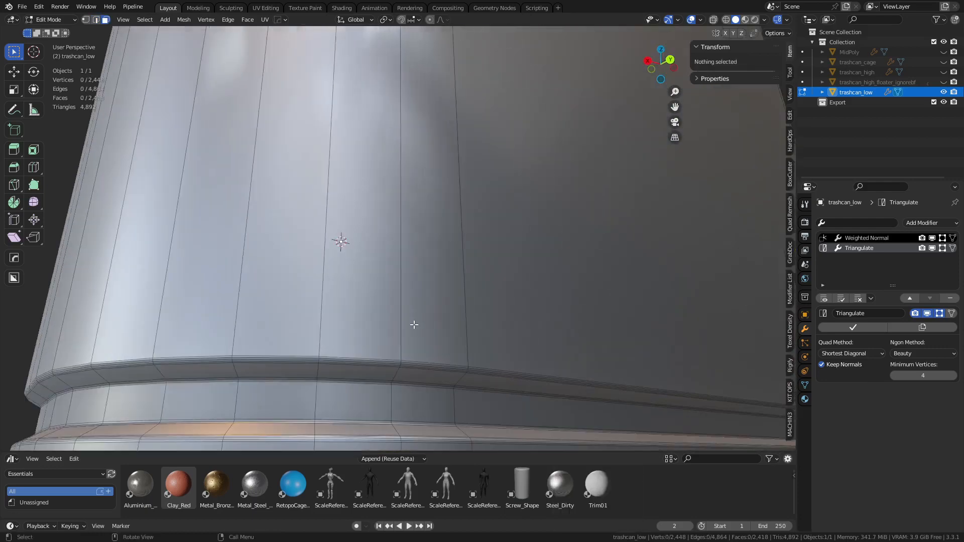
key(2)
alt+click(485, 393)
alt+click(488, 389)
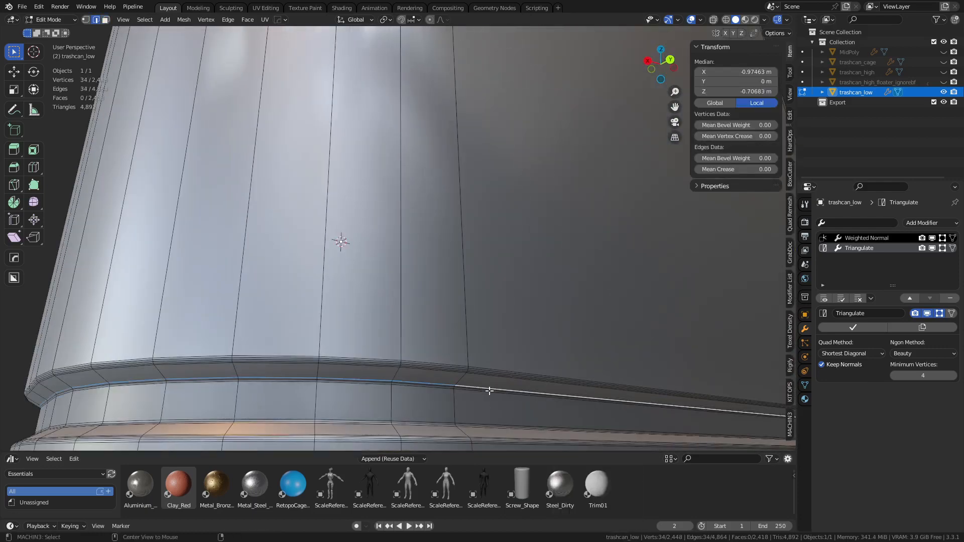
key(u)
click(527, 388)
scroll(522, 384, down, 5)
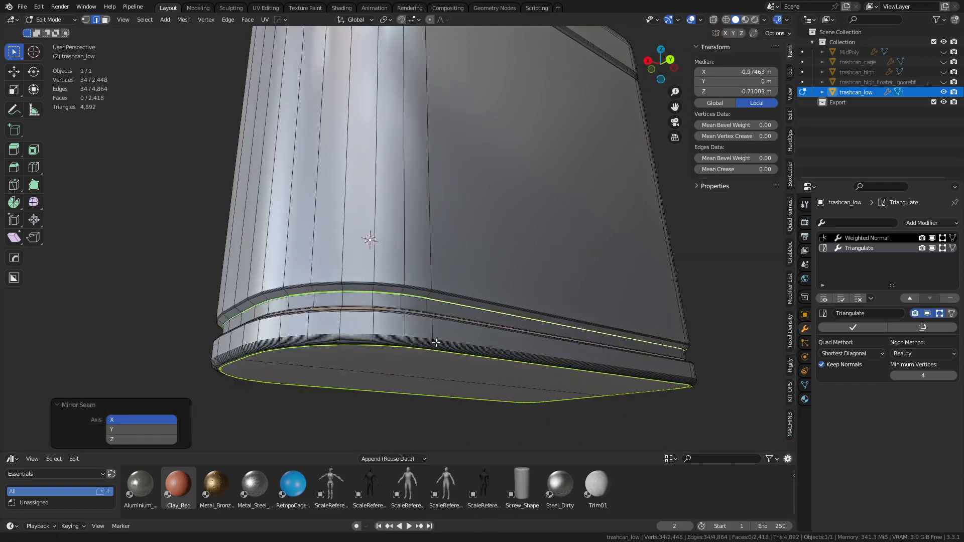
- Mark a seam on the edge loop around the base's upper lip, just below the groove
middle_drag(467, 338, 546, 344)
middle_drag(506, 312, 485, 336)
scroll(483, 336, up, 5)
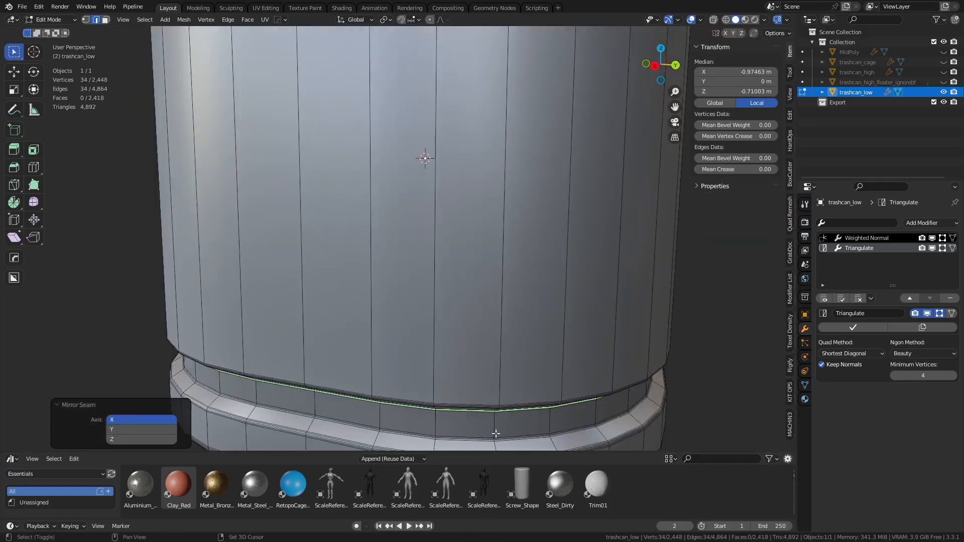
alt+click(470, 362)
key(u)
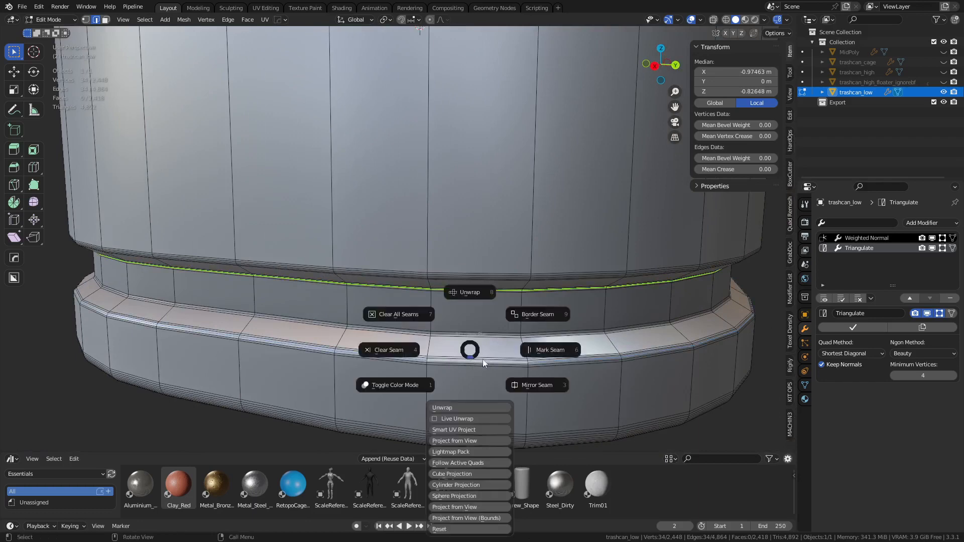
click(520, 390)
- Try marking a seam on an edge loop within the base's rounded bottom edge
middle_drag(516, 393, 506, 306)
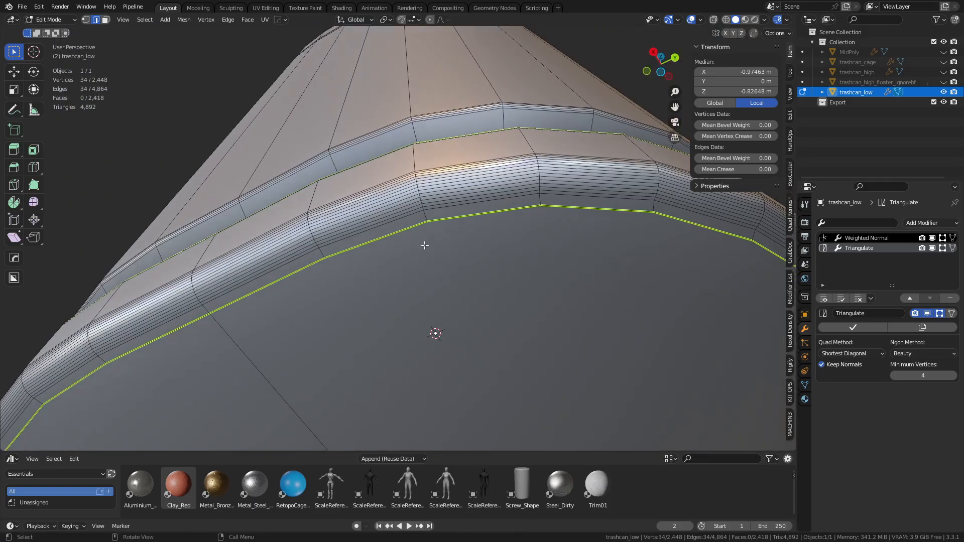
alt+click(445, 180)
alt+click(446, 184)
key(u)
click(494, 213)
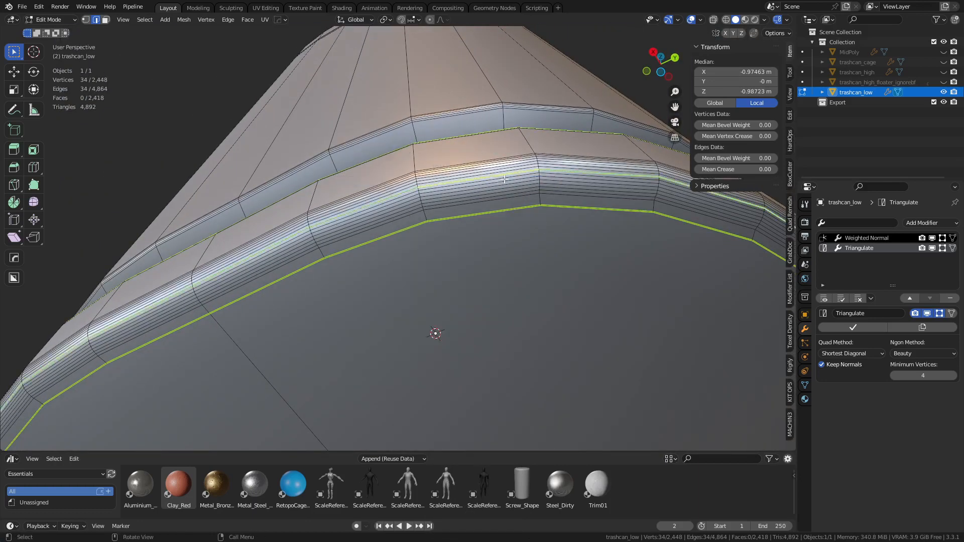
- Mark a seam down the next rounded corner from the lid's recess rim to the groove, excluding the edges below it
scroll(475, 164, down, 6)
mouse_move(476, 163)
middle_down()
mouse_move(425, 271)
mouse_move(445, 305)
mouse_move(478, 200)
mouse_move(462, 279)
mouse_move(476, 267)
mouse_move(428, 286)
mouse_move(540, 304)
mouse_move(403, 317)
mouse_move(484, 344)
mouse_move(383, 337)
mouse_move(391, 340)
mouse_move(430, 256)
mouse_move(413, 447)
mouse_move(479, 162)
middle_up()
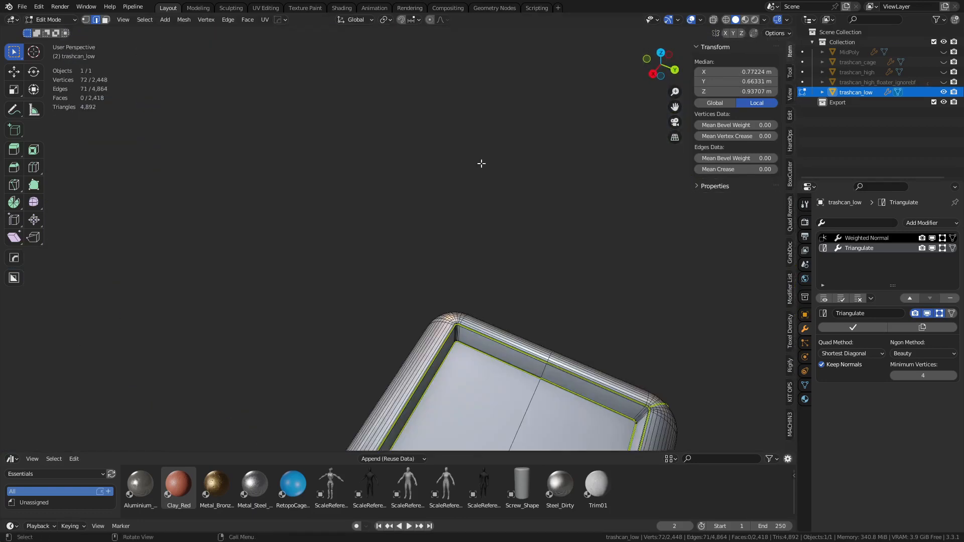
scroll(480, 162, down, 6)
shift+middle_drag(460, 419, 432, 138)
scroll(403, 292, up, 9)
middle_drag(430, 211, 426, 241)
scroll(423, 233, up, 5)
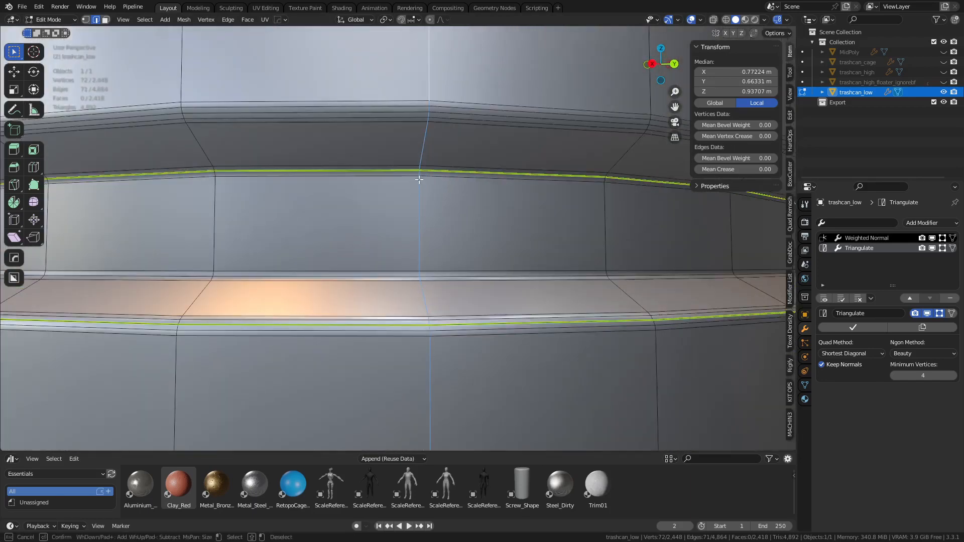
middle_drag(424, 400, 491, 240)
key(Escape)
key(c)
middle_click(451, 281)
key(Escape)
middle_drag(444, 270, 448, 248)
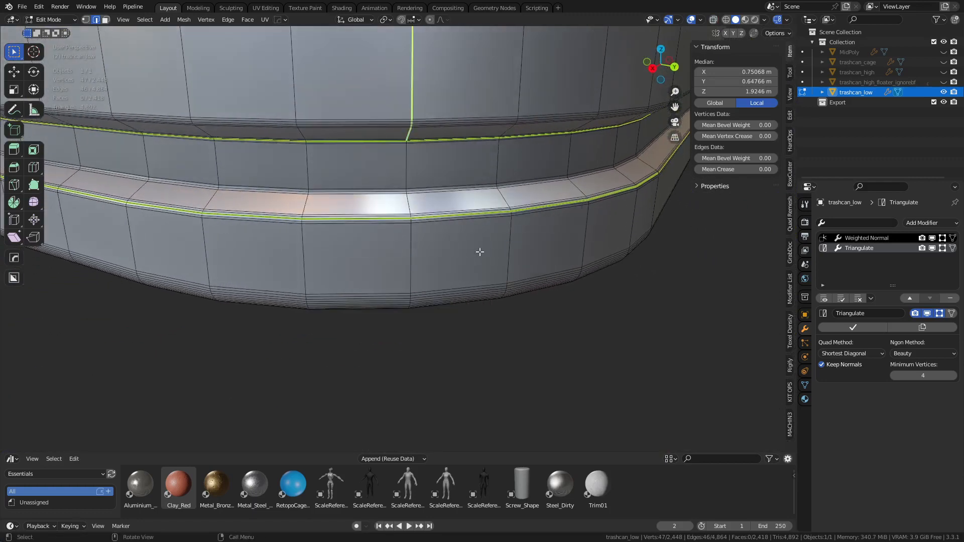
- Mark a seam down the base's side at the same corner, from the lip loop to the bottom face's border
scroll(457, 246, up, 3)
click(418, 210)
middle_drag(438, 302, 522, 263)
ctrl+click(420, 272)
key(u)
click(460, 272)
- Mark a seam up the base's side at the opposite corner of that end, from the bottom border to the lip loop
scroll(460, 271, down, 5)
scroll(452, 271, up, 4)
shift+middle_drag(427, 271, 378, 284)
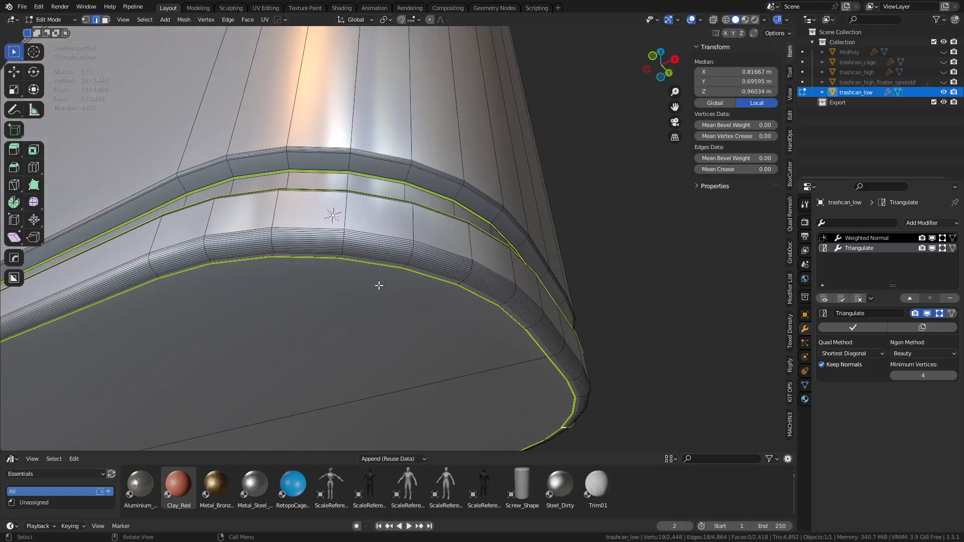
scroll(303, 290, up, 2)
click(286, 272)
middle_drag(287, 272, 420, 205)
ctrl+click(426, 192)
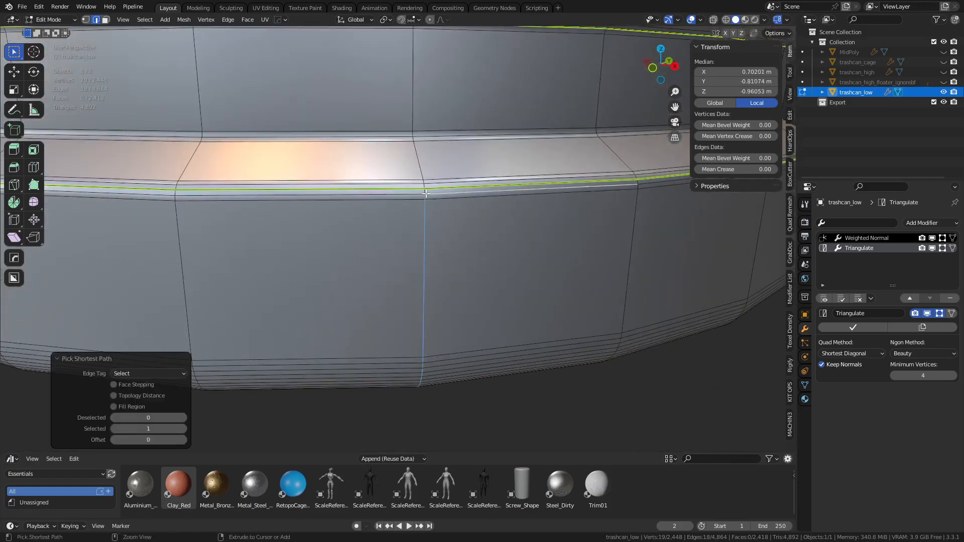
shift+click(423, 192)
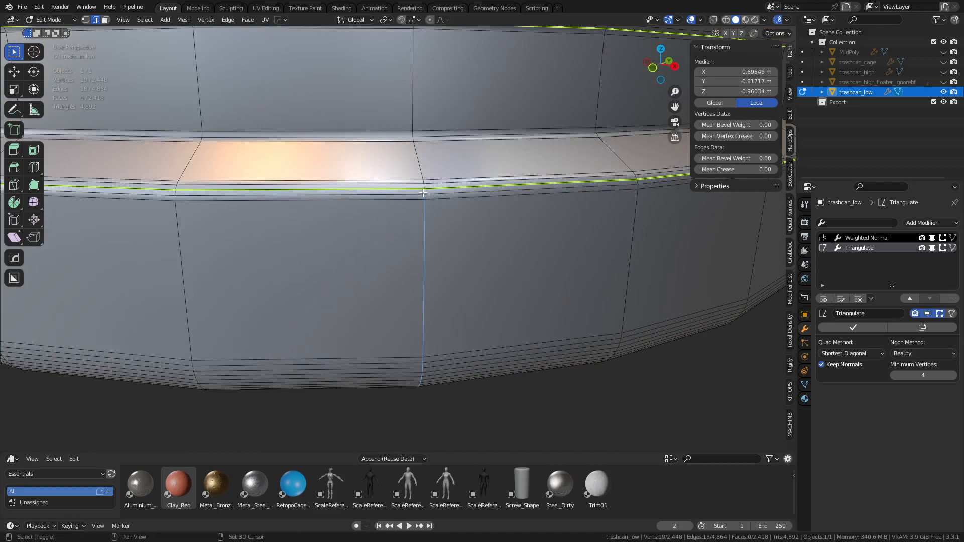
key(u)
click(482, 195)
- Mark a seam up the body and lid at this corner, from the groove loop to the lid's recess rim
scroll(484, 168, down, 8)
shift+middle_drag(484, 166, 462, 228)
middle_drag(422, 294, 421, 196)
scroll(426, 225, up, 7)
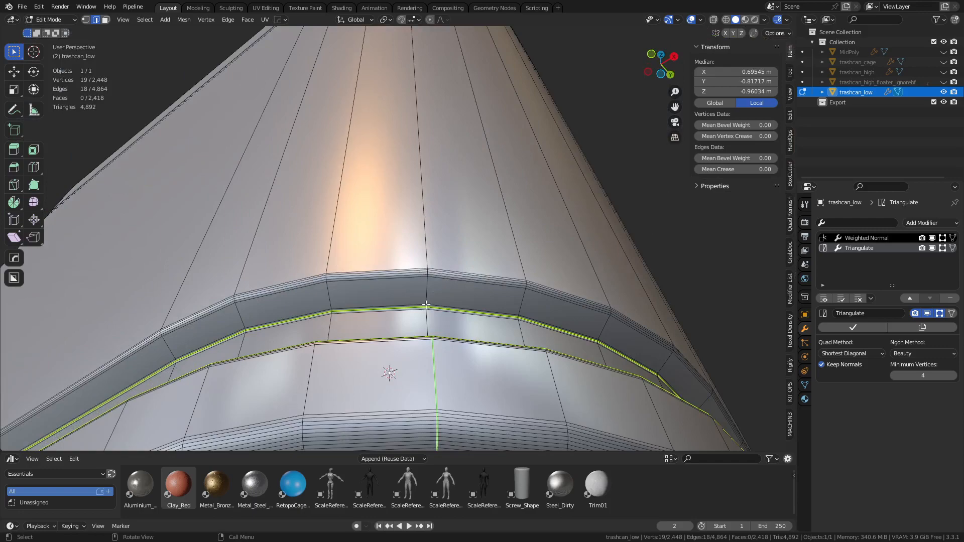
click(426, 305)
scroll(437, 122, down, 7)
middle_drag(436, 123, 420, 257)
shift+middle_drag(420, 257, 412, 319)
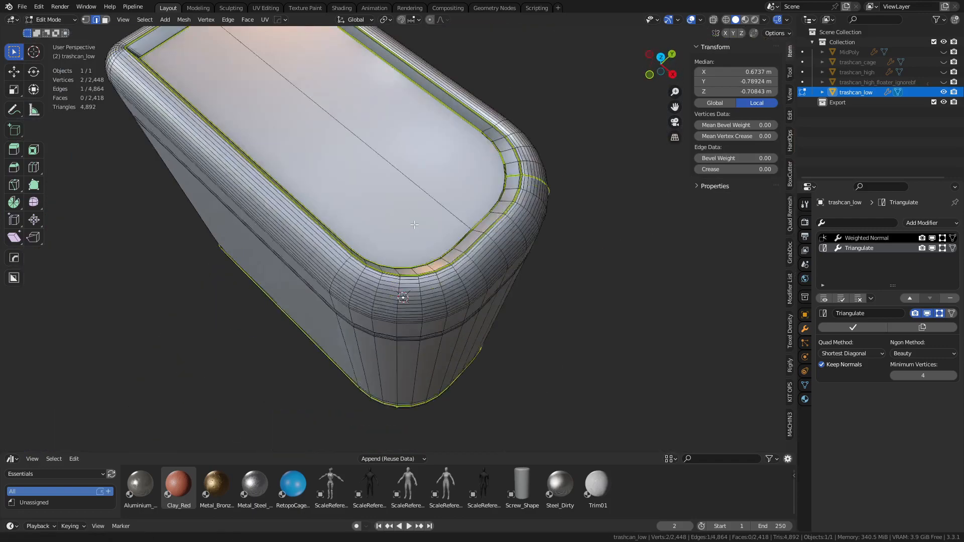
scroll(412, 322, up, 4)
scroll(411, 321, up, 2)
shift+middle_drag(407, 418, 411, 360)
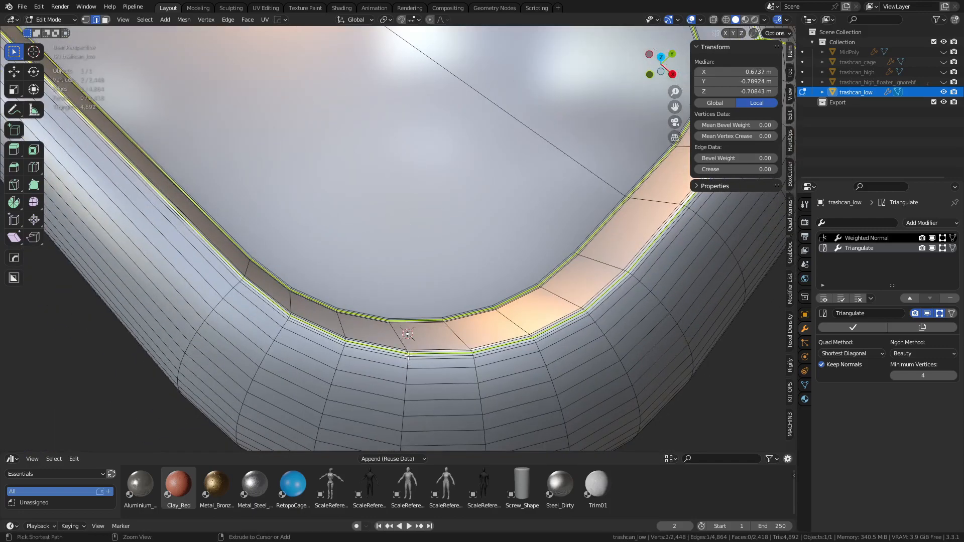
ctrl+click(407, 355)
key(u)
click(509, 346)
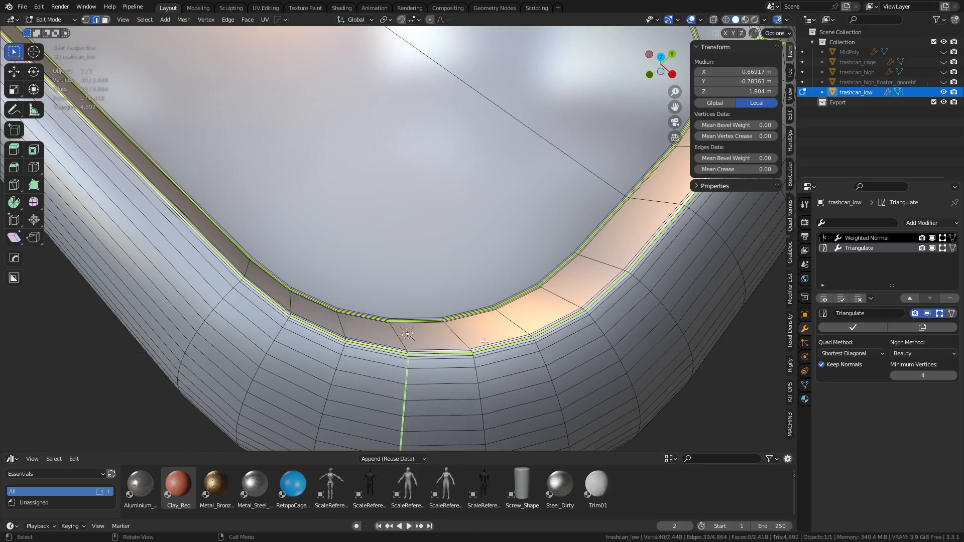
- Symmetrize the whole mesh along Y from the positive to the negative side to mirror the corner seams
scroll(413, 273, down, 9)
middle_drag(413, 273, 402, 236)
key(a)
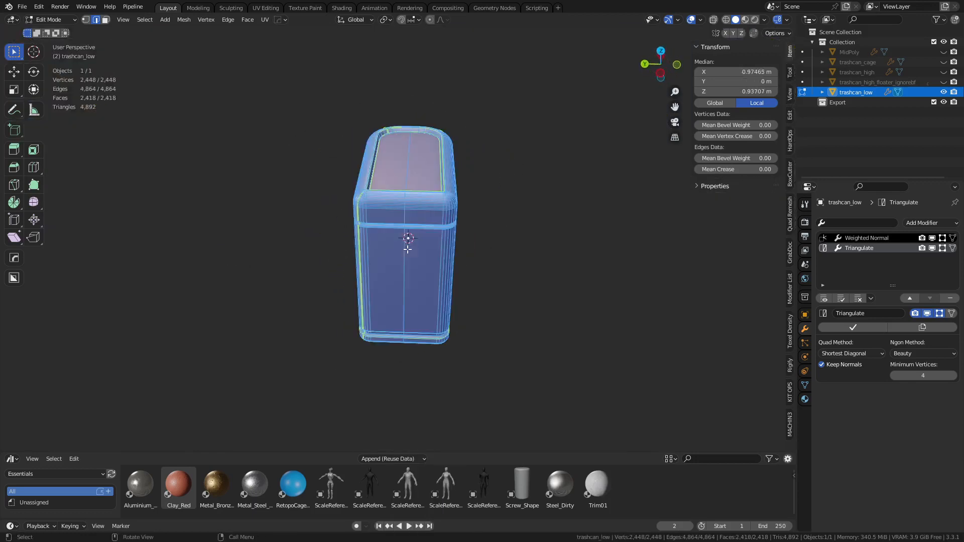
key(alt+x)
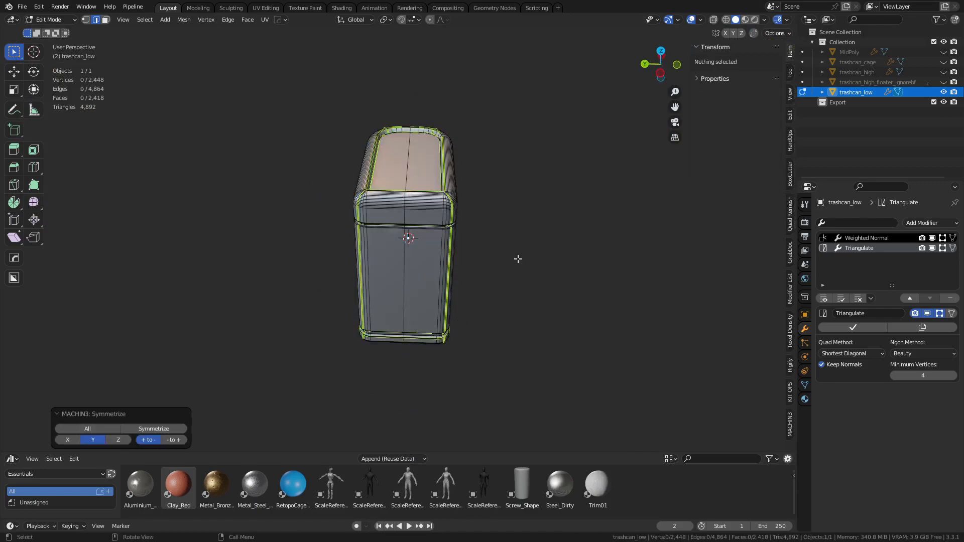
- Inspect the mirrored seams around the base and unwrap the entire mesh
middle_drag(425, 356, 462, 278)
scroll(456, 303, up, 5)
shift+middle_drag(469, 226, 529, 269)
key(u)
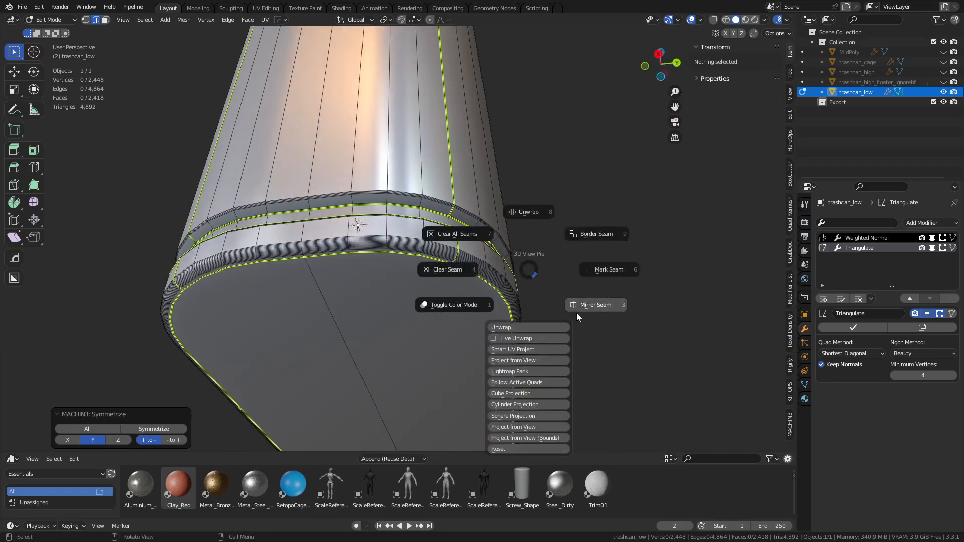
key(Escape)
middle_drag(358, 292, 409, 294)
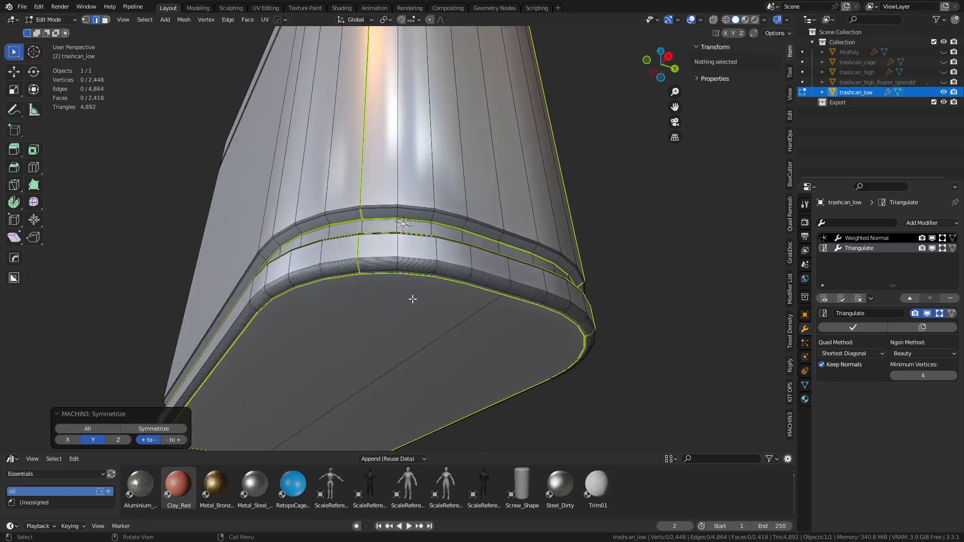
scroll(408, 294, up, 5)
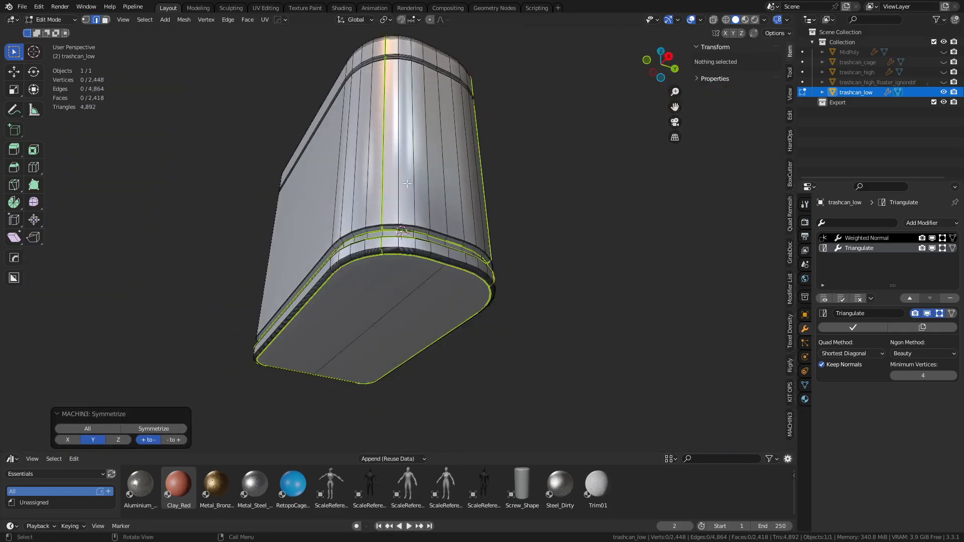
key(a)
key(u)
click(410, 212)
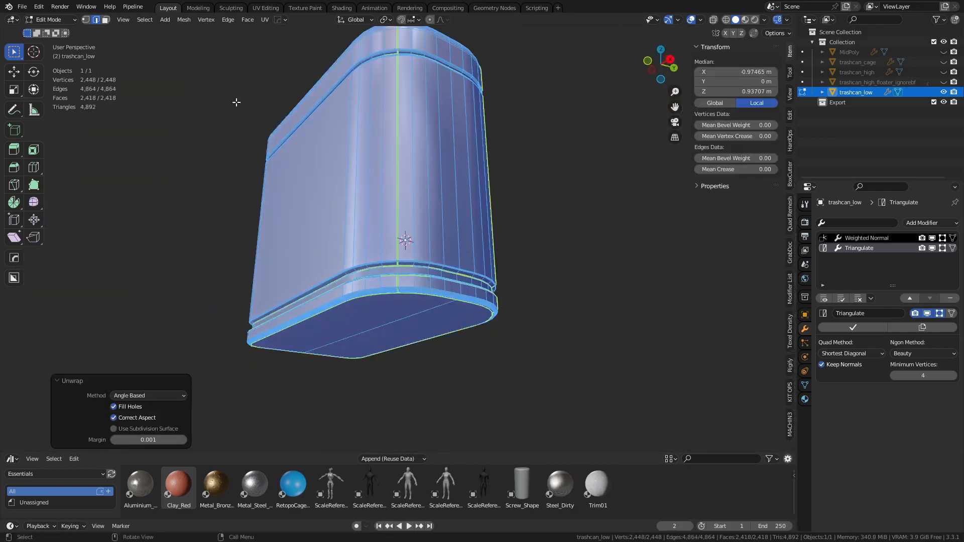
- Unwrap the whole mesh again in the UV Editing workspace using the Conformal method
click(266, 8)
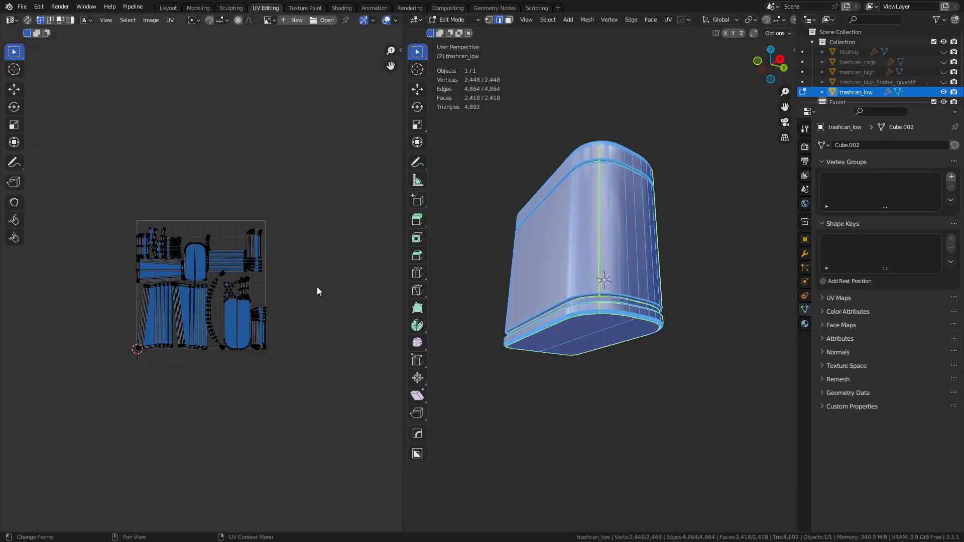
scroll(192, 352, up, 5)
scroll(196, 351, down, 1)
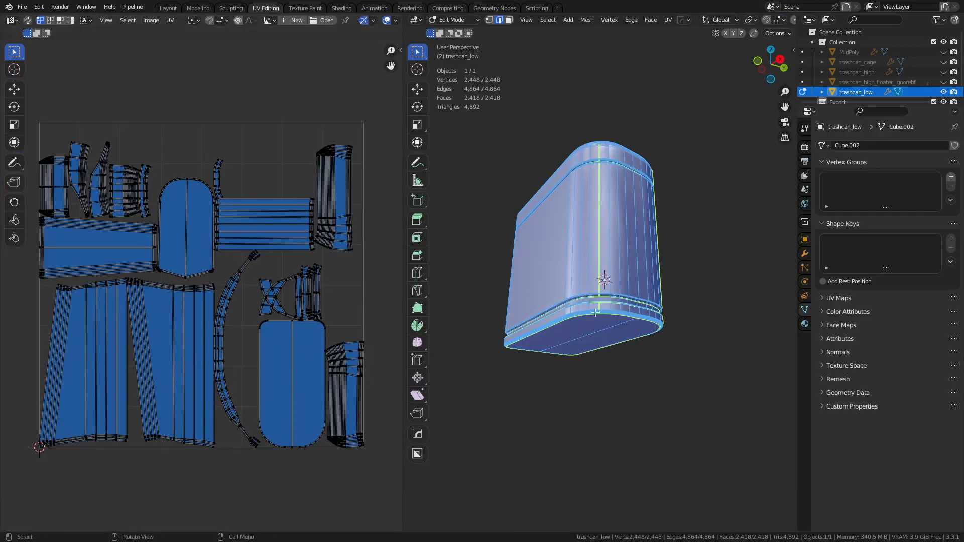
key(u)
click(592, 291)
click(500, 524)
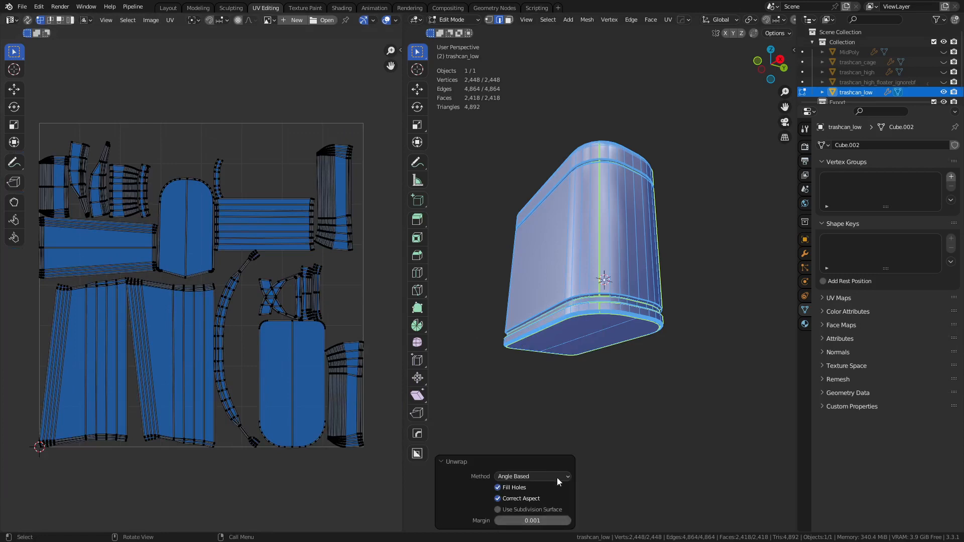
click(531, 478)
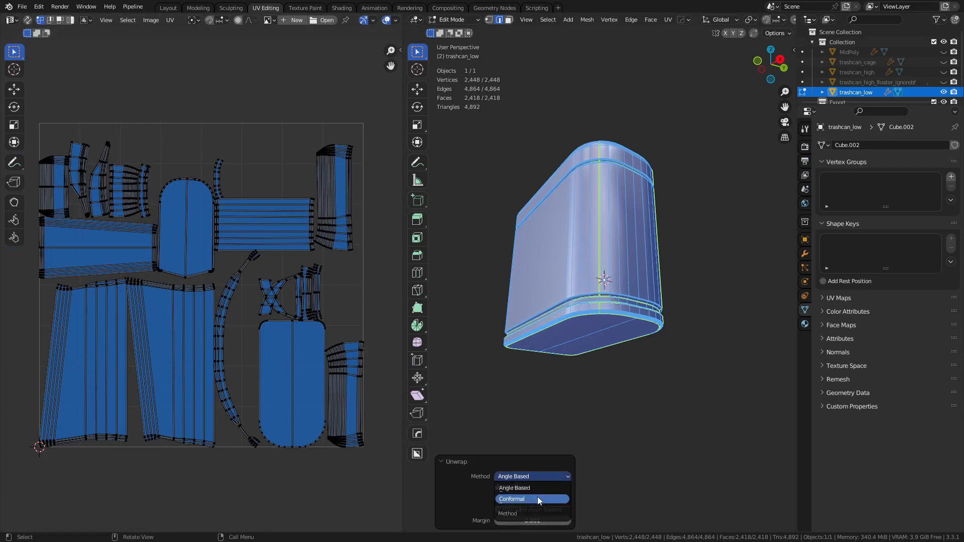
click(538, 498)
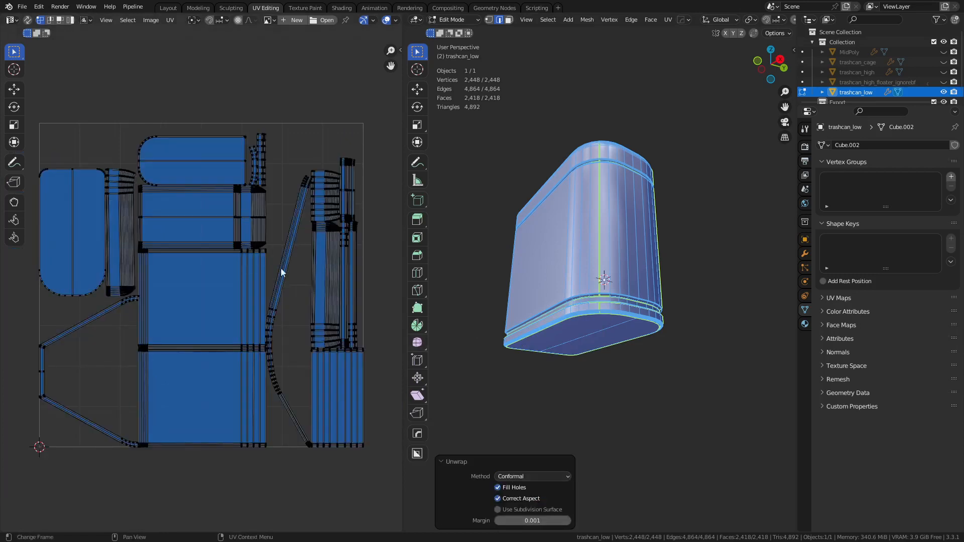
- Switch to Object Mode and reselect the trash can mesh
key(ctrl+Tab)
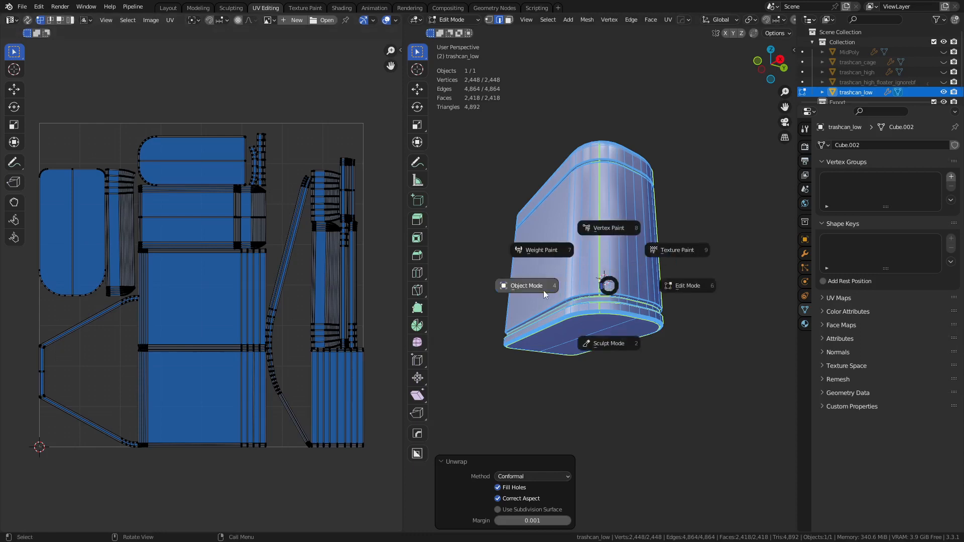
click(543, 290)
click(703, 332)
middle_drag(703, 329, 664, 341)
click(560, 245)
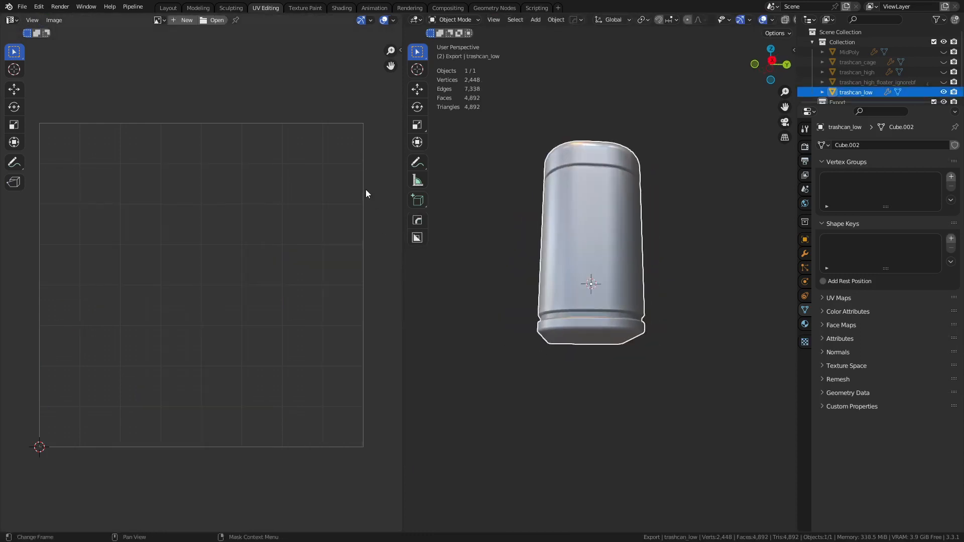
- Return to Edit Mode and apply a TexTools checker map to the unwrapped trash can
key(n)
key(ctrl+Tab)
click(620, 250)
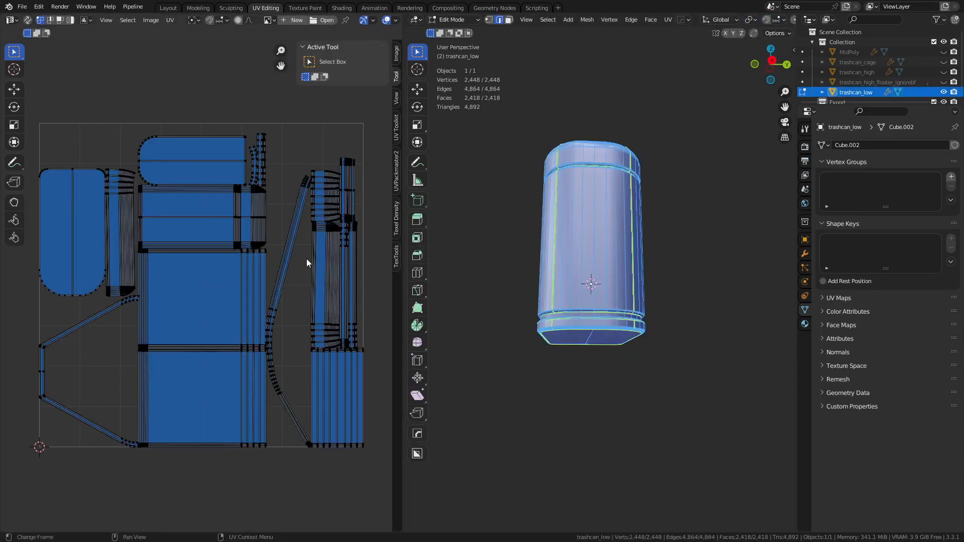
click(396, 256)
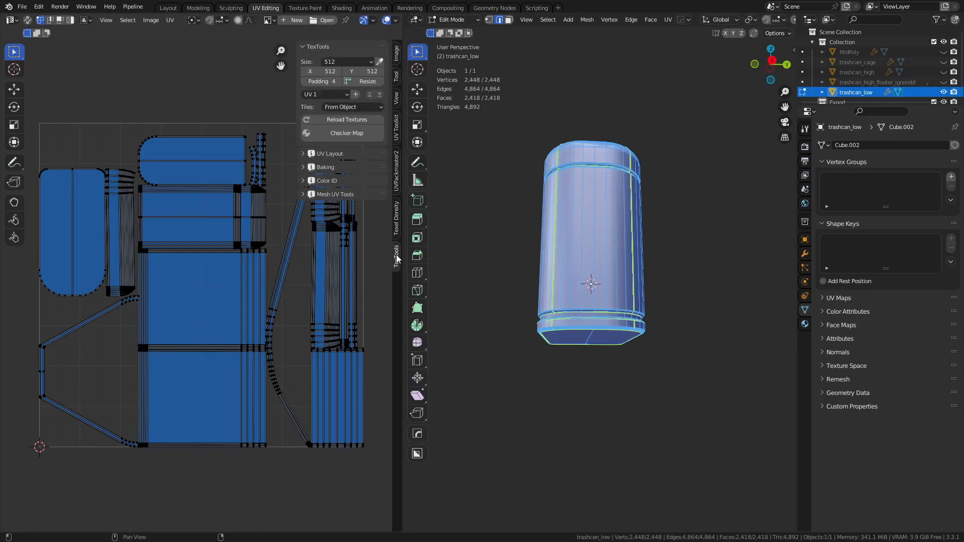
click(304, 168)
click(304, 168)
click(344, 134)
scroll(587, 232, down, 3)
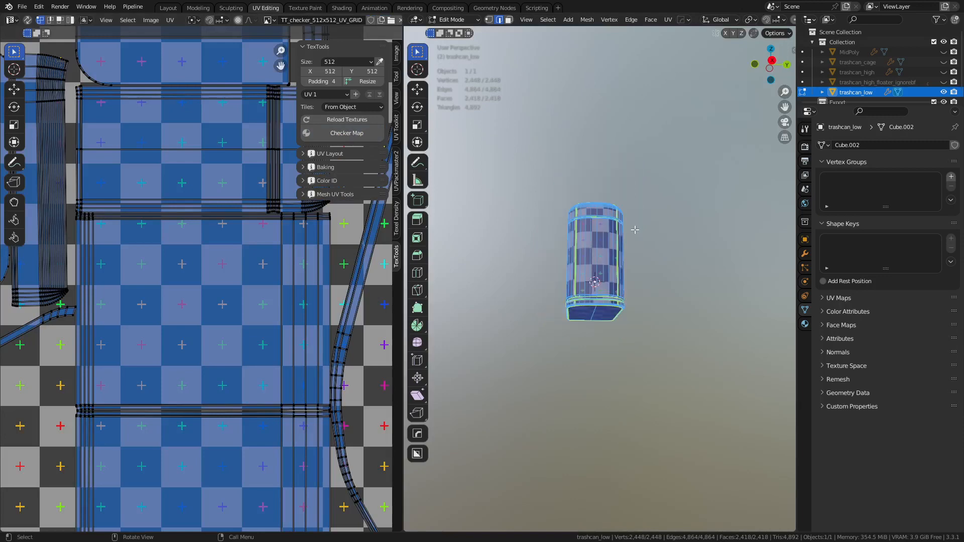
- Inspect the checker pattern on the trash can up close, then in Object Mode
middle_drag(634, 228, 622, 274)
scroll(622, 273, up, 1)
scroll(556, 310, up, 4)
scroll(556, 310, up, 1)
middle_drag(555, 310, 648, 292)
key(ctrl+Tab)
click(588, 314)
scroll(525, 200, down, 3)
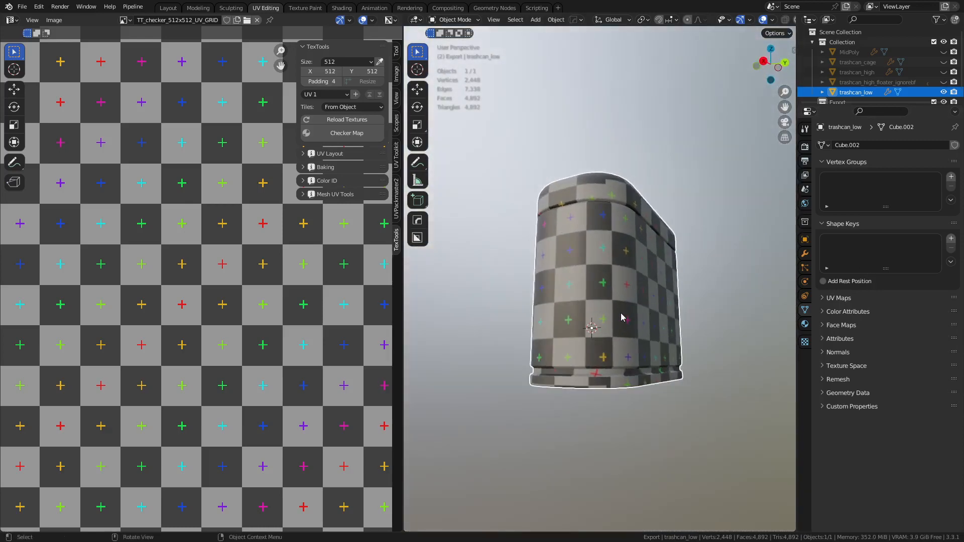
- Remove the TT_checker_512x512_UV_GRID material slot from trashcan_low
click(805, 324)
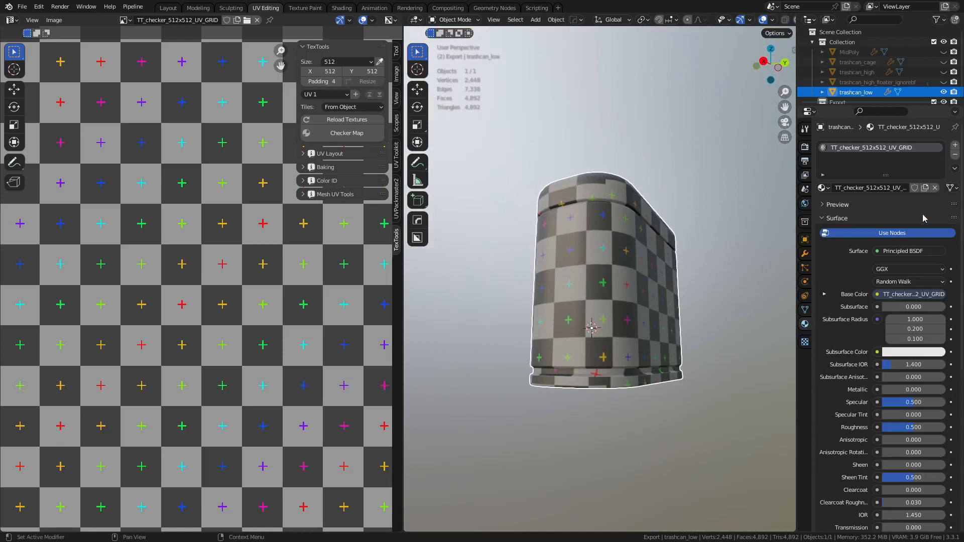
click(954, 155)
scroll(555, 273, down, 2)
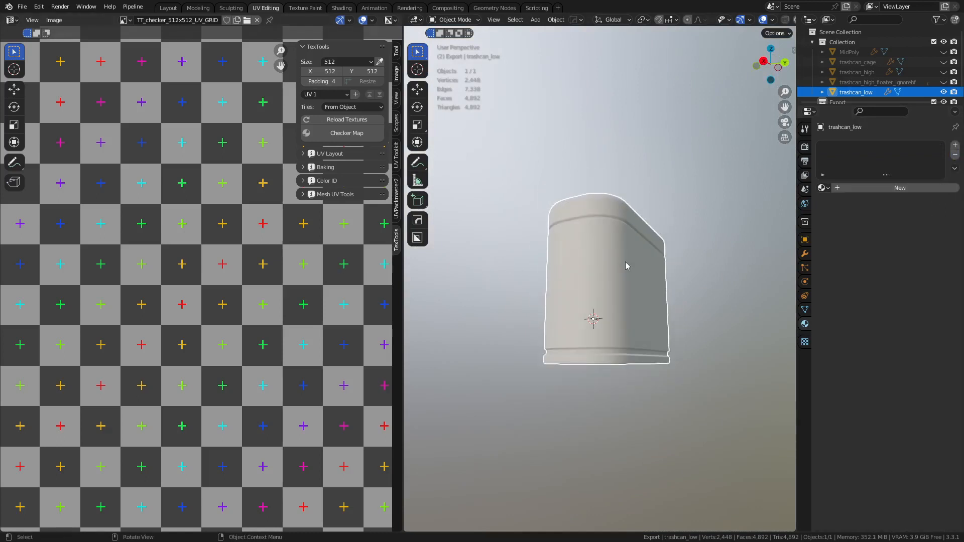
- Export the selected low-poly trash can as FBX to the Desktop, overwriting trashcan_01.fbx
key(ctrl+s)
click(657, 175)
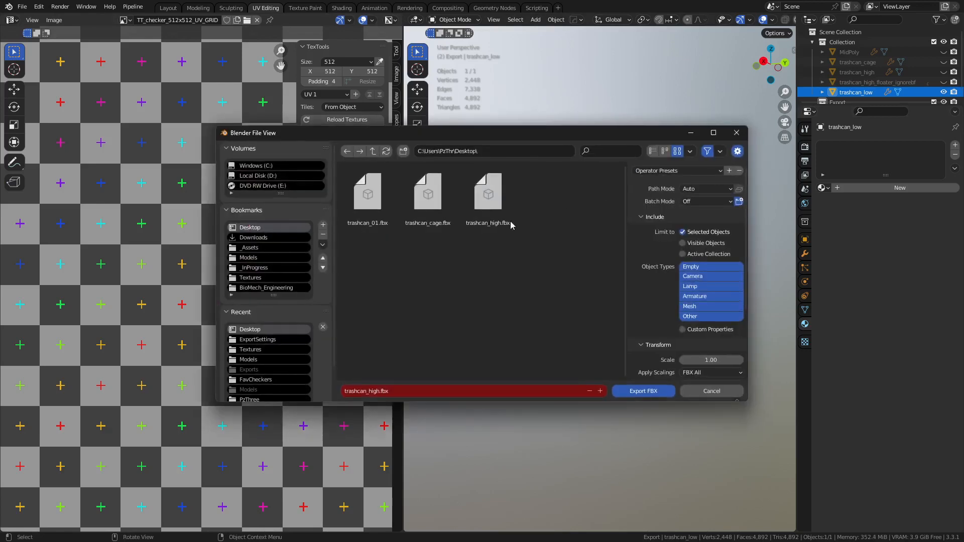
click(368, 193)
click(643, 391)
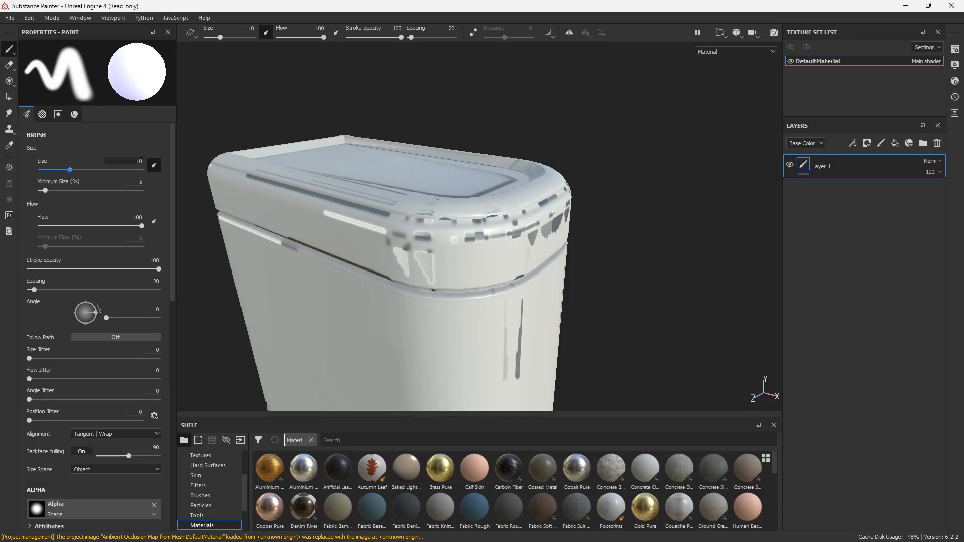
- Switch to Substance Painter and reload trashcan_01 from the Desktop as the mesh in the project configuration
click(29, 18)
click(47, 49)
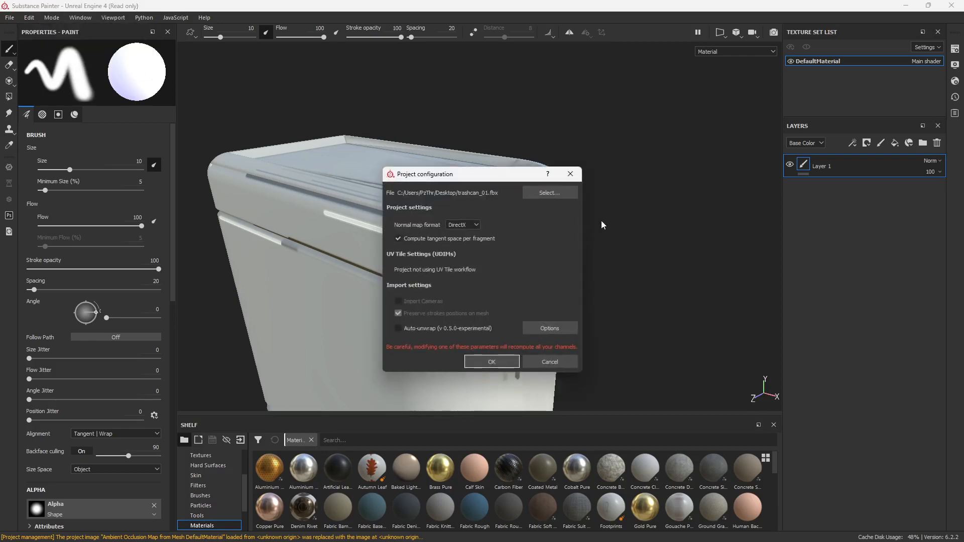
click(550, 193)
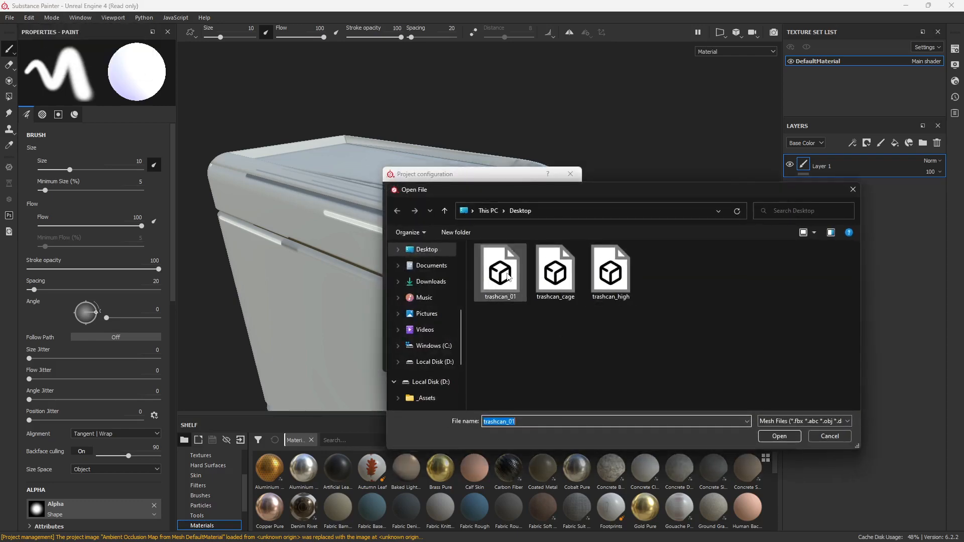
double_click(502, 273)
click(480, 361)
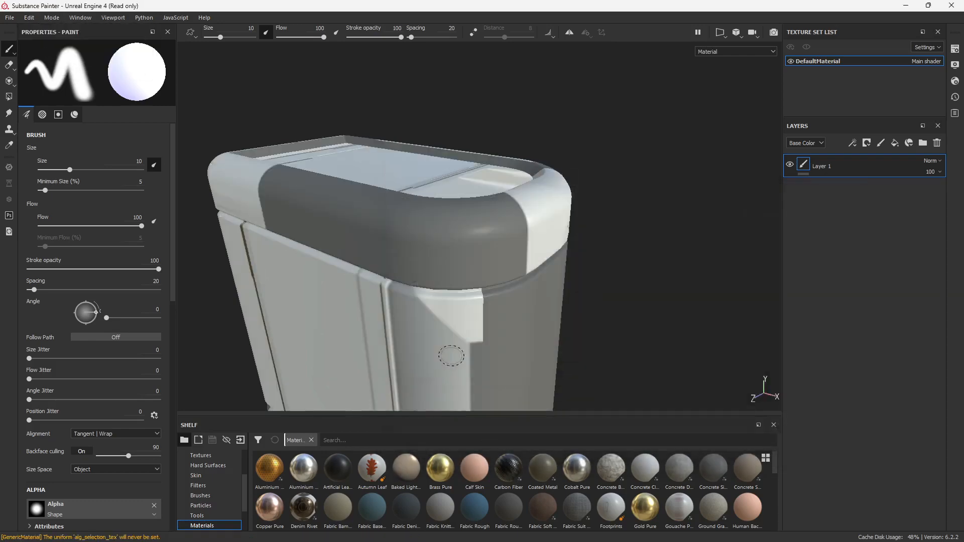
- Rebake all seven mesh maps at 512 with the high-poly and cage files, and inspect the baked trash can
double_click(30, 8)
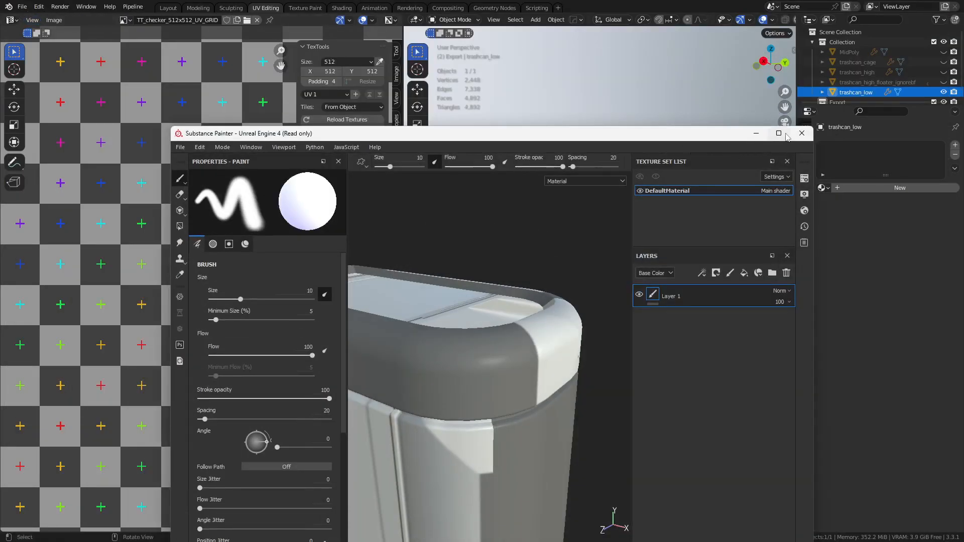
click(785, 135)
click(29, 17)
click(77, 65)
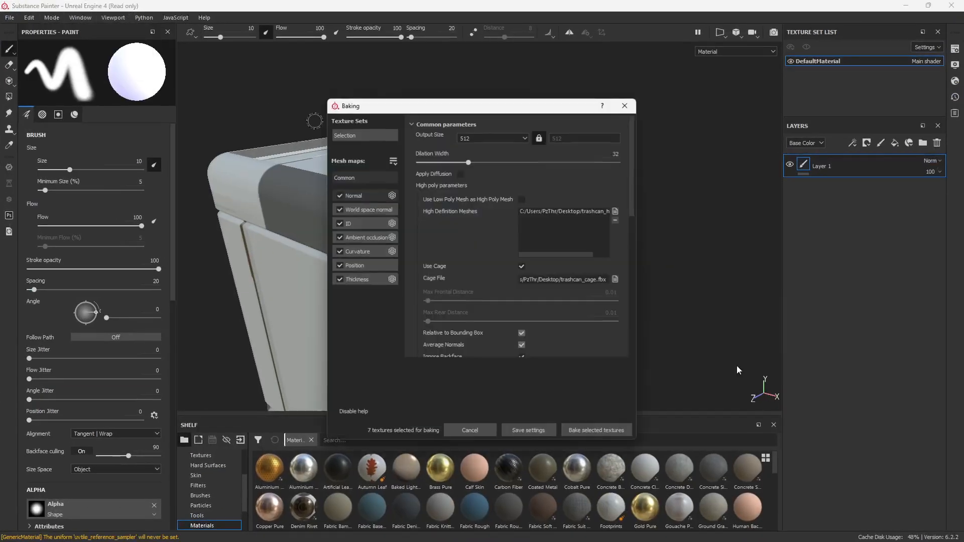
click(600, 431)
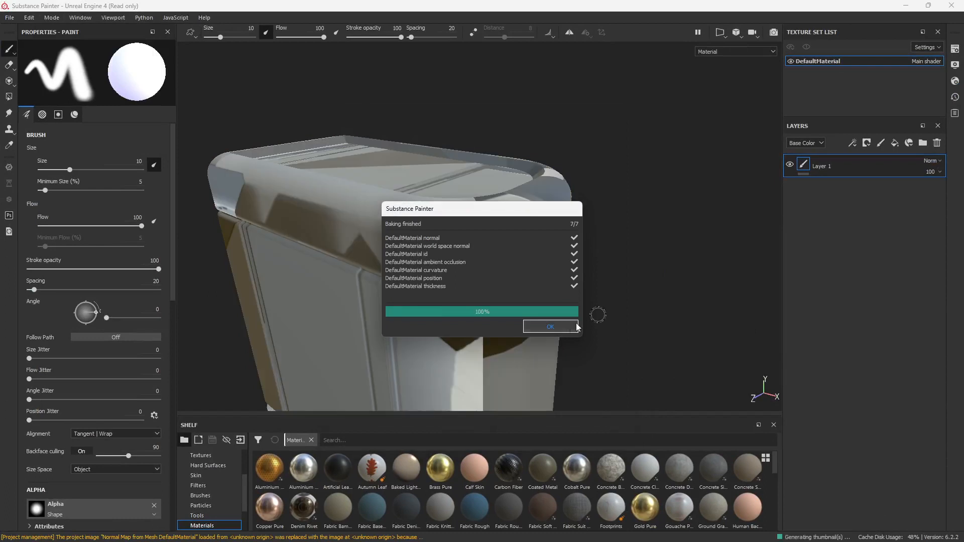
click(575, 327)
alt+drag(684, 296, 543, 279)
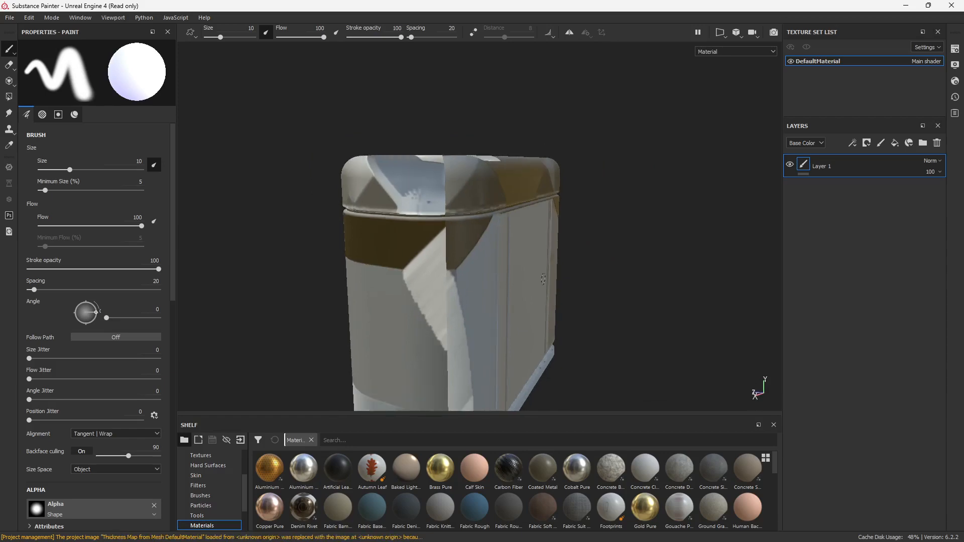
- Switch to Blender and review the low-poly trash can's UV layout and its shading in the Layout workspace
key(alt+Tab)
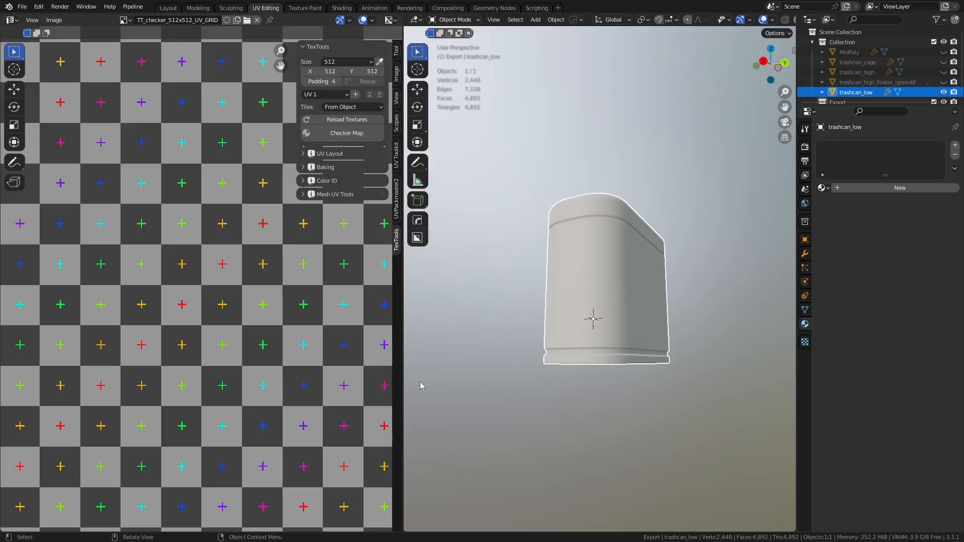
key(Tab)
key(Tab)
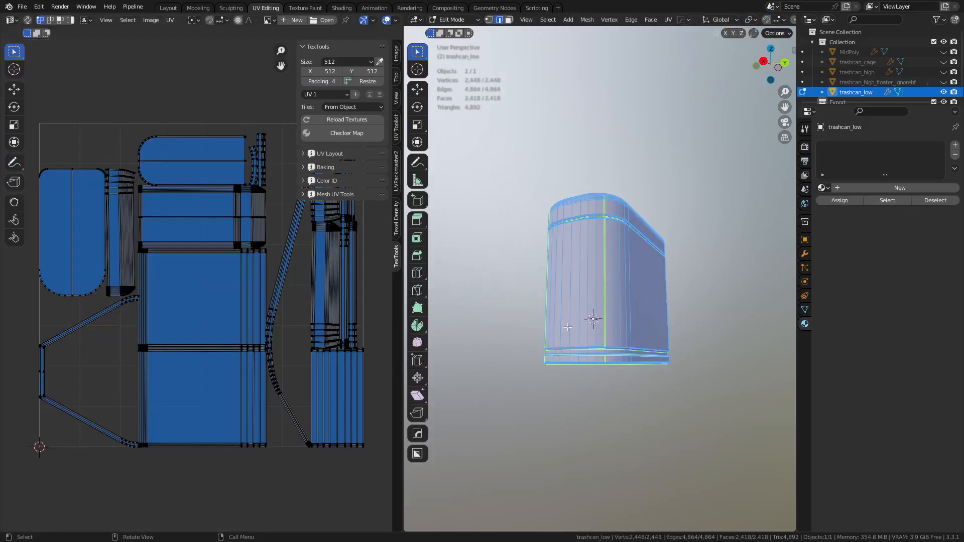
key(Tab)
click(505, 324)
click(481, 279)
middle_drag(481, 278, 519, 308)
click(160, 20)
click(168, 8)
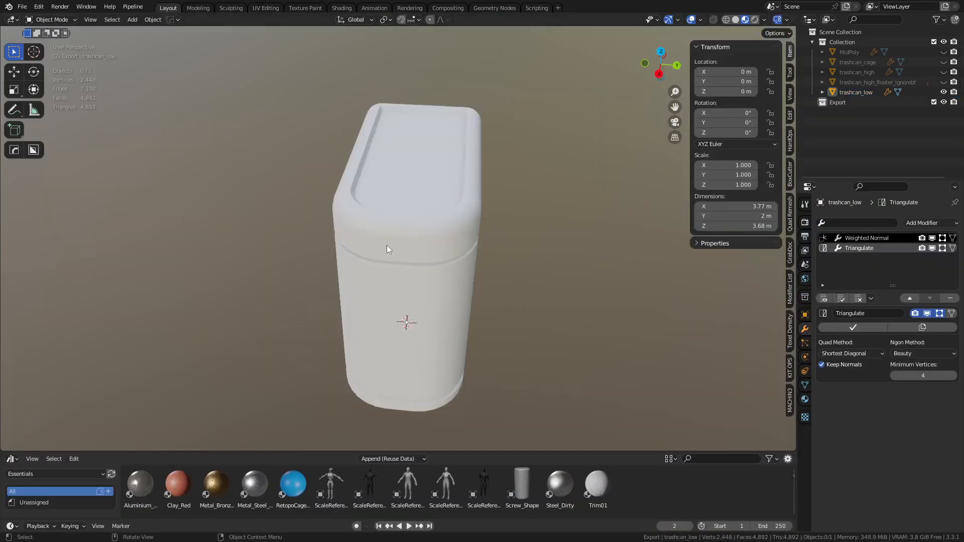
middle_drag(426, 322, 416, 206)
click(416, 205)
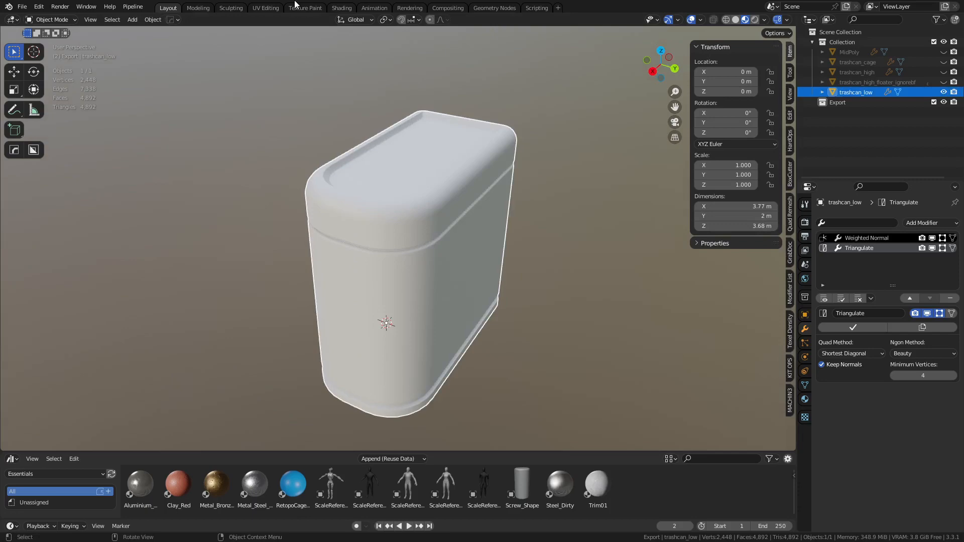
- Unwrap the whole trash can again in the UV Editing workspace with a larger island margin
click(266, 7)
key(u)
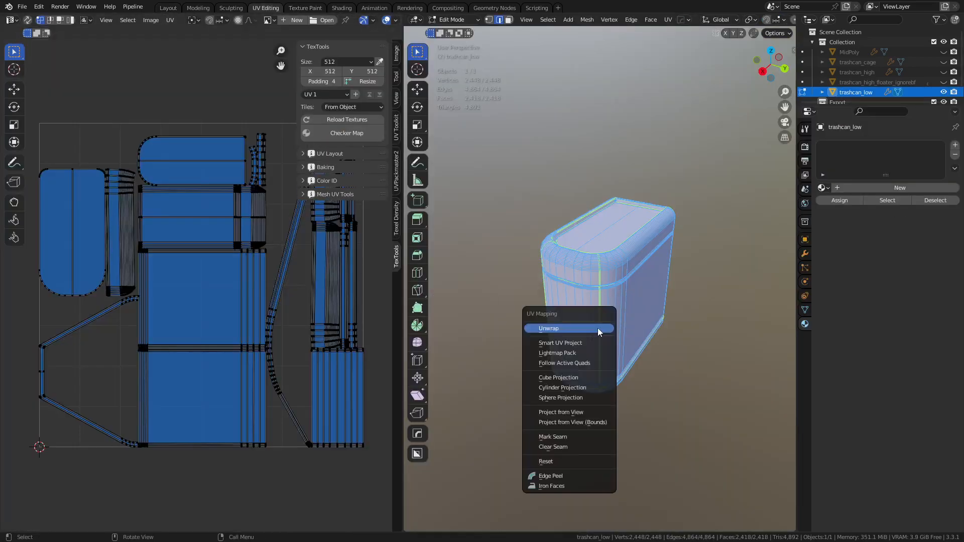
click(598, 332)
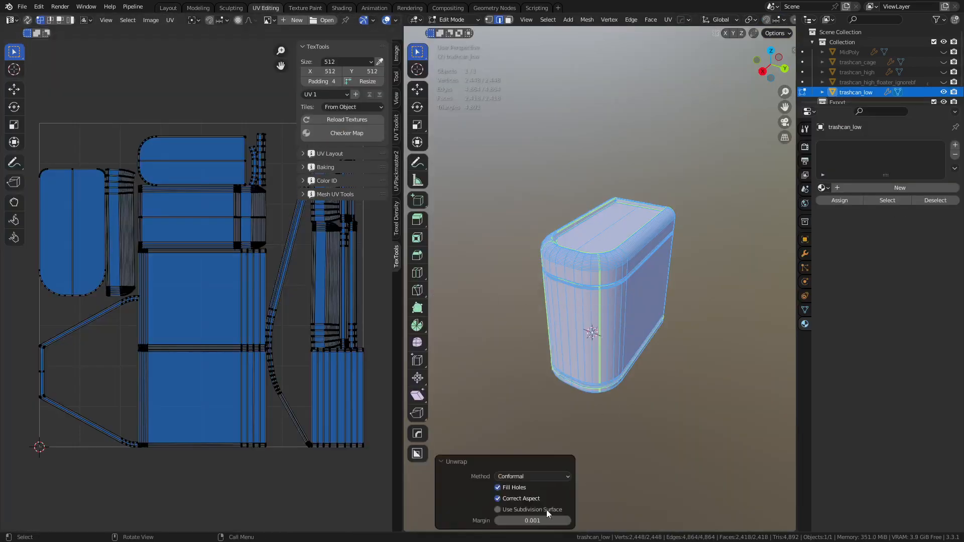
drag(530, 518, 550, 518)
- Select all UV islands and pack them with UVPackmaster2 using the heuristic search, applying the result
key(a)
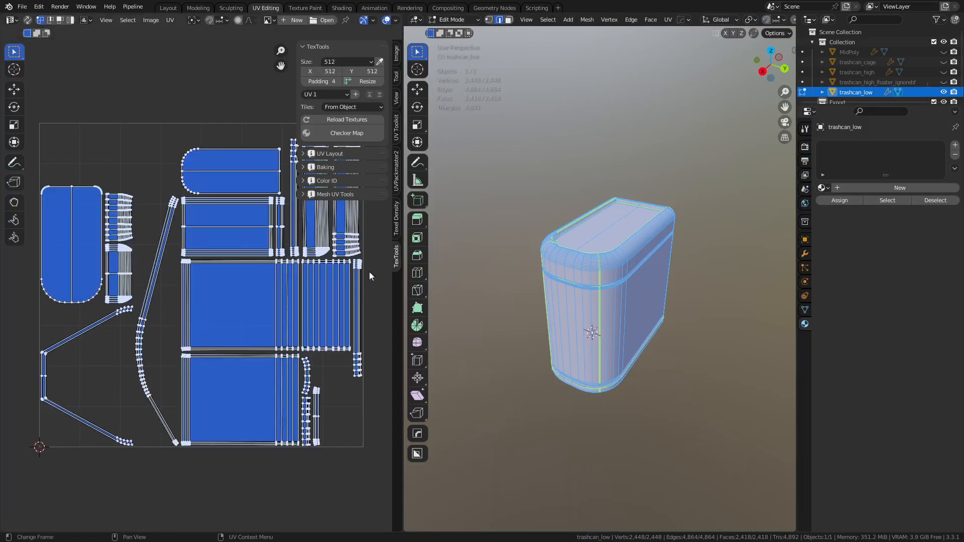
click(397, 173)
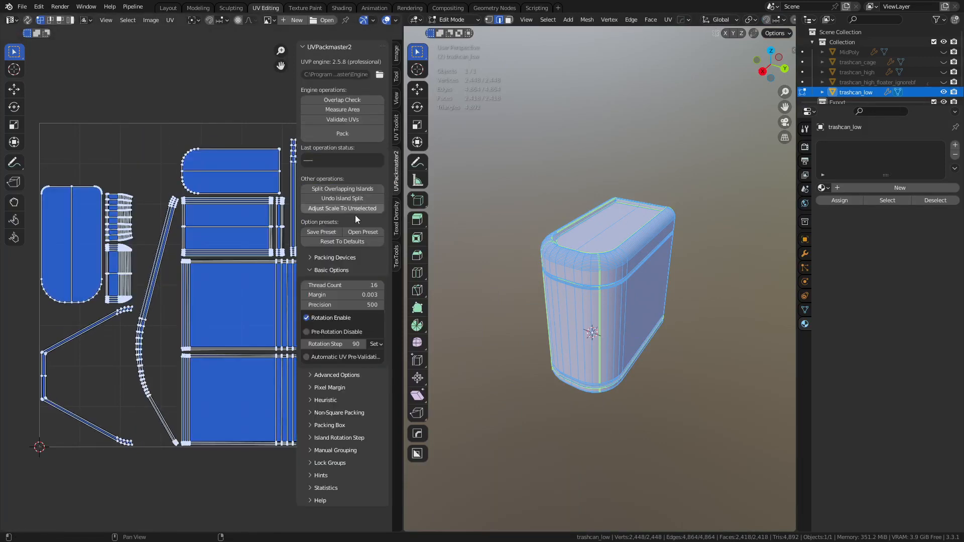
click(336, 401)
click(339, 134)
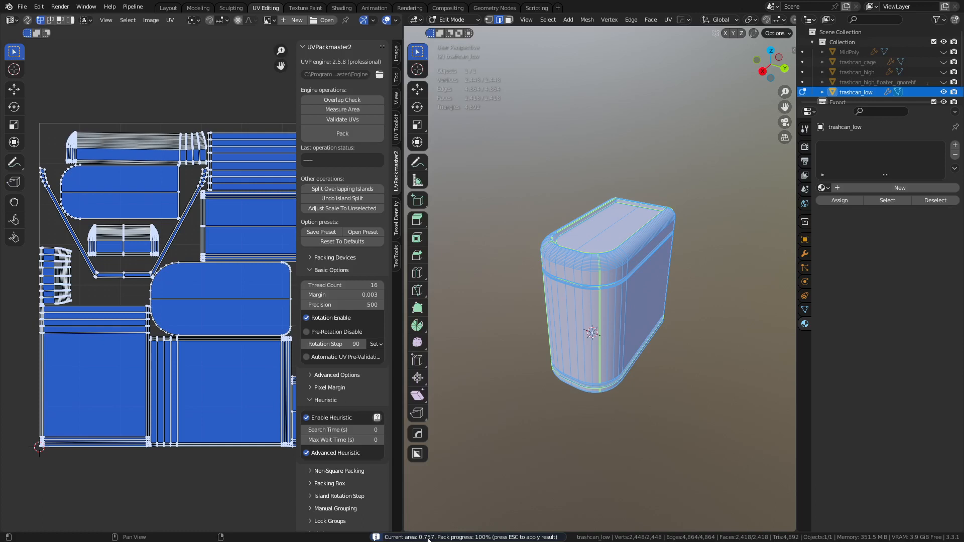
key(Escape)
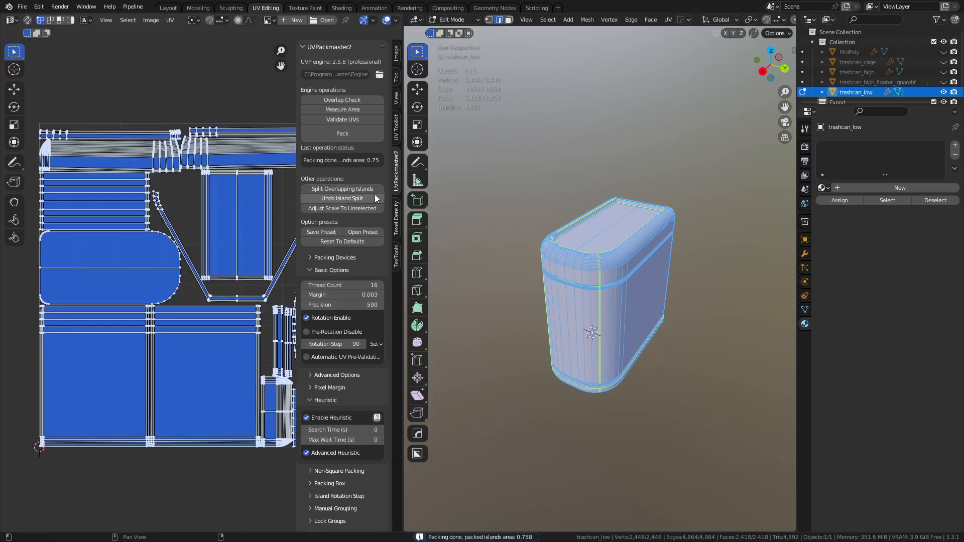
- Calculate the texel density of the selected faces for a 512px texture, and return to Object Mode
click(397, 207)
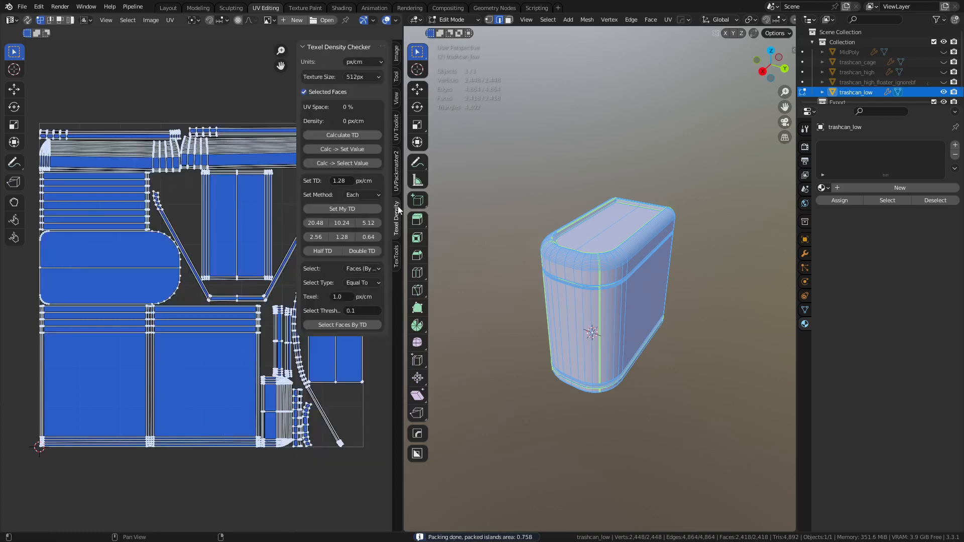
click(348, 134)
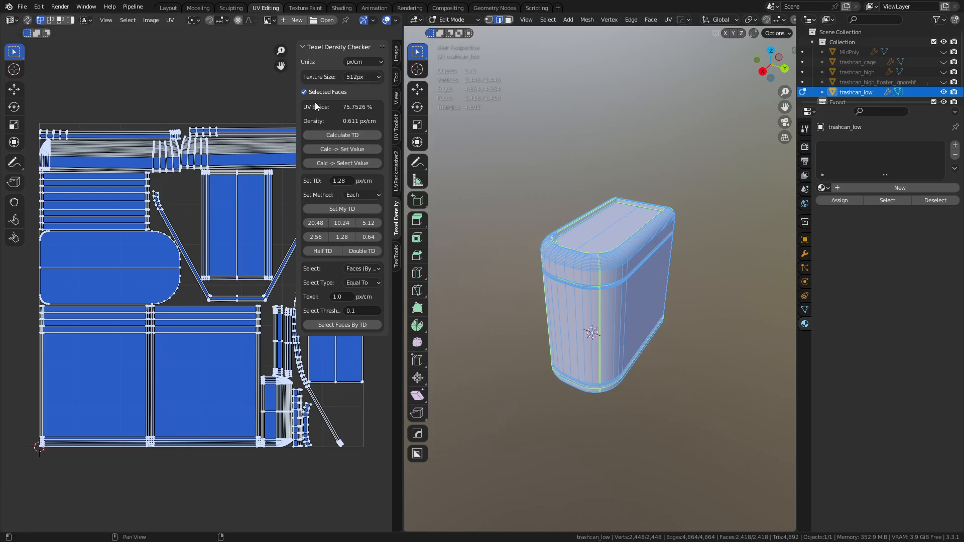
key(ctrl+Tab)
click(453, 216)
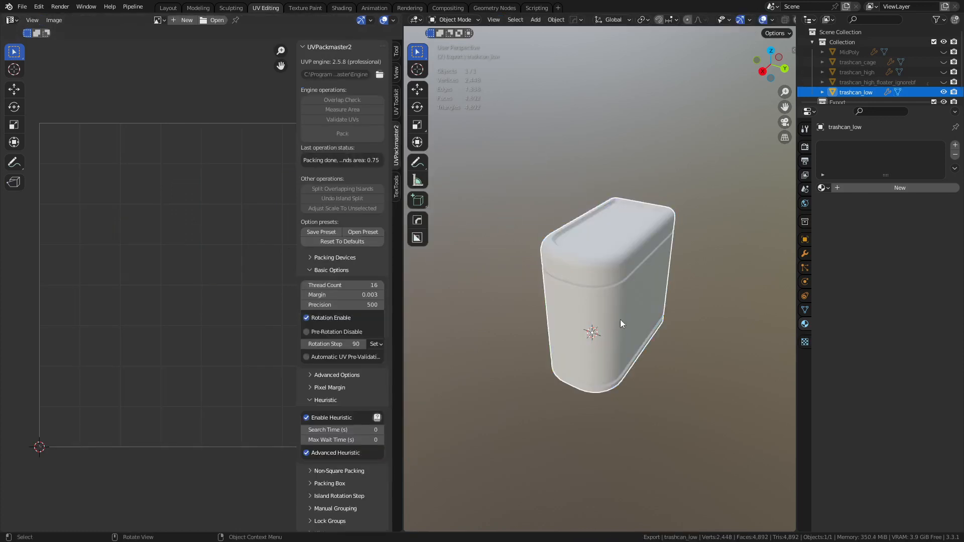
- Inspect the trash can's shading and its Triangulate and Weighted Normal modifier settings
click(675, 353)
scroll(628, 358, up, 2)
shift+middle_drag(675, 350, 626, 345)
click(610, 350)
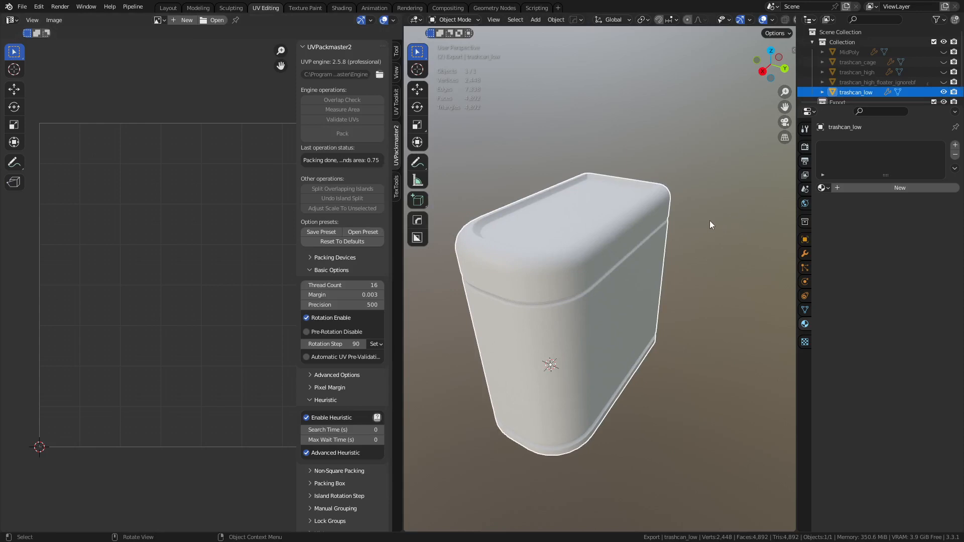
middle_drag(608, 284, 775, 263)
click(804, 253)
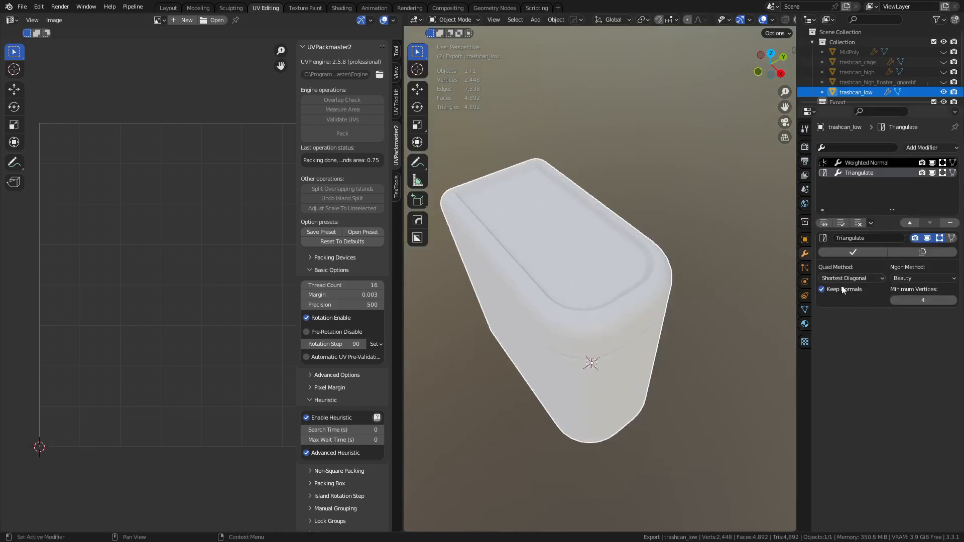
click(857, 166)
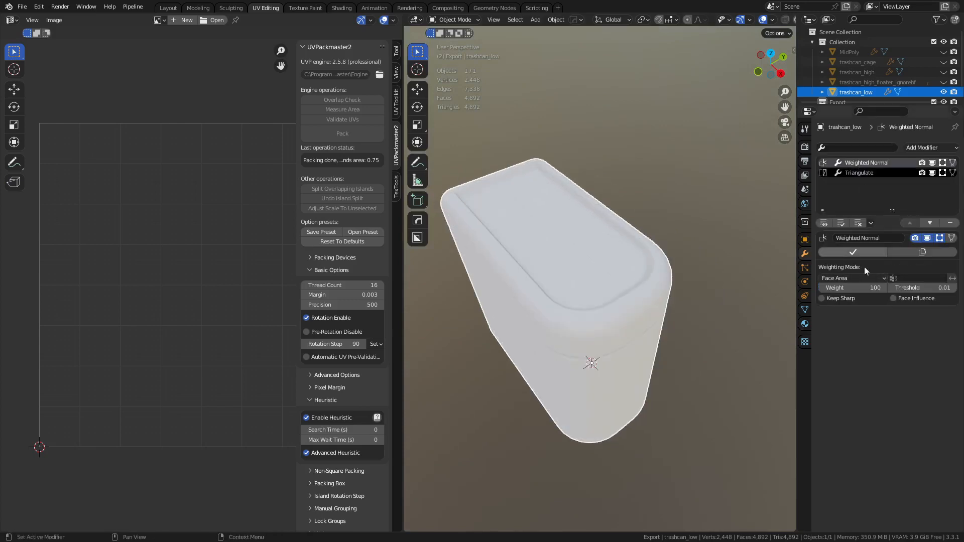
- Unhide and delete the old trashcan_cage object, and select trashcan_low
key(ctrl+Tab)
click(853, 62)
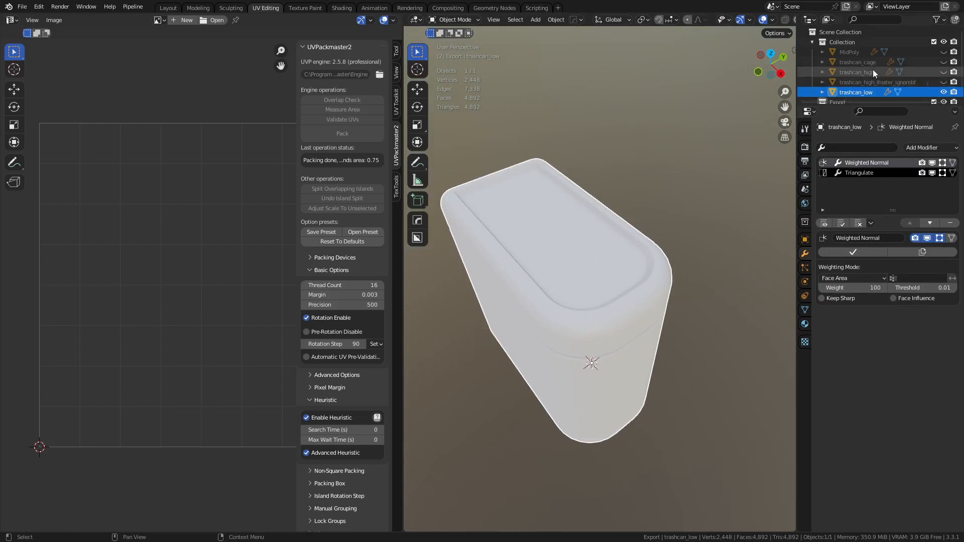
scroll(862, 70, down, 1)
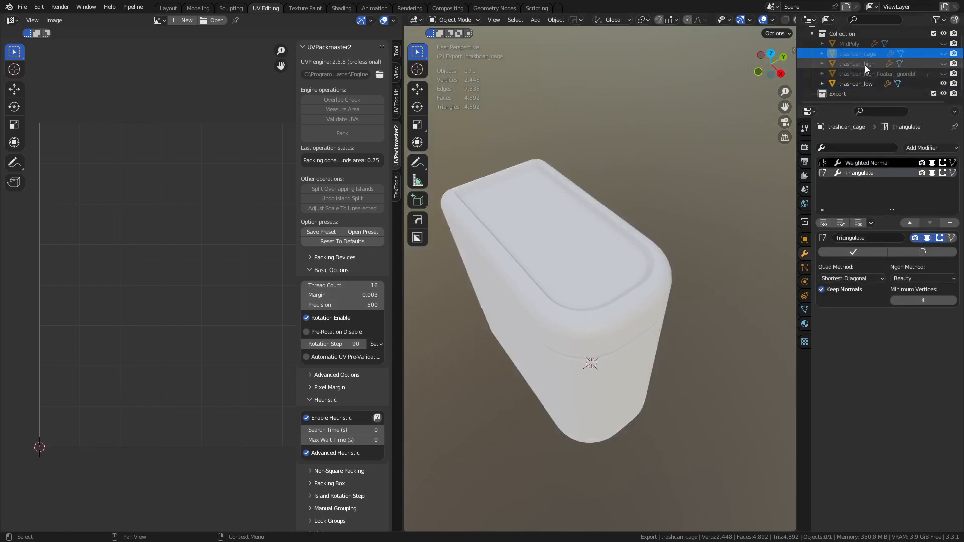
key(Delete)
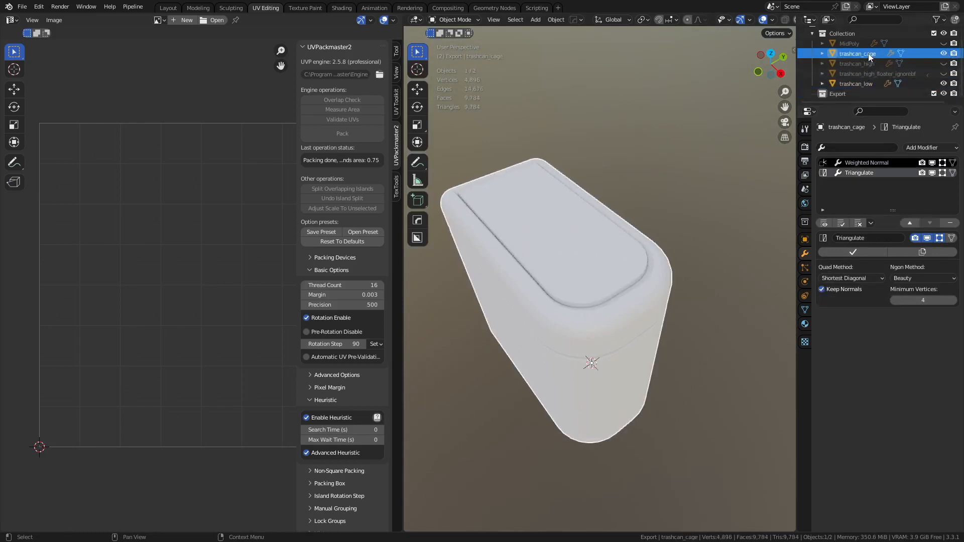
click(860, 82)
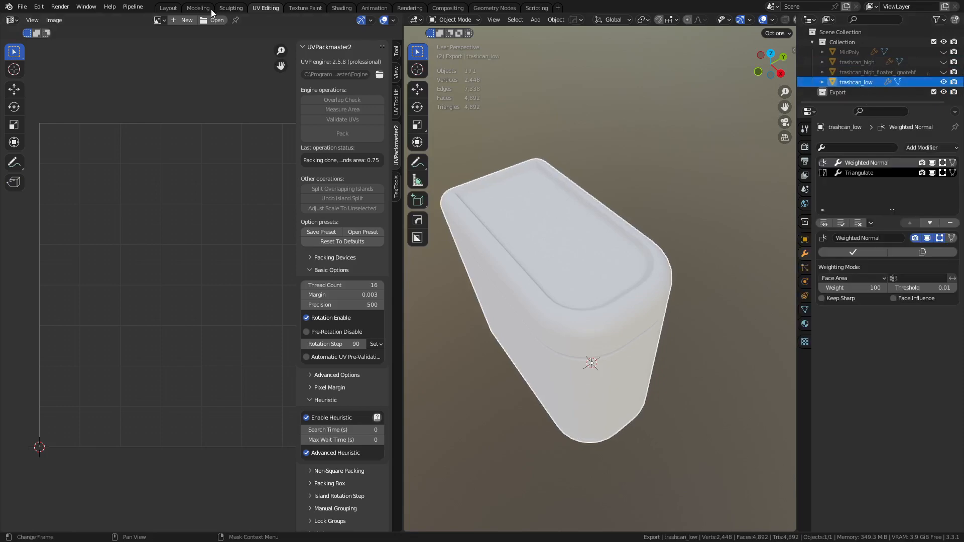
- Duplicate trashcan_low in place in the Layout workspace with solid shading, and open the copy's mesh data properties
click(168, 8)
middle_drag(502, 351, 579, 231)
click(730, 20)
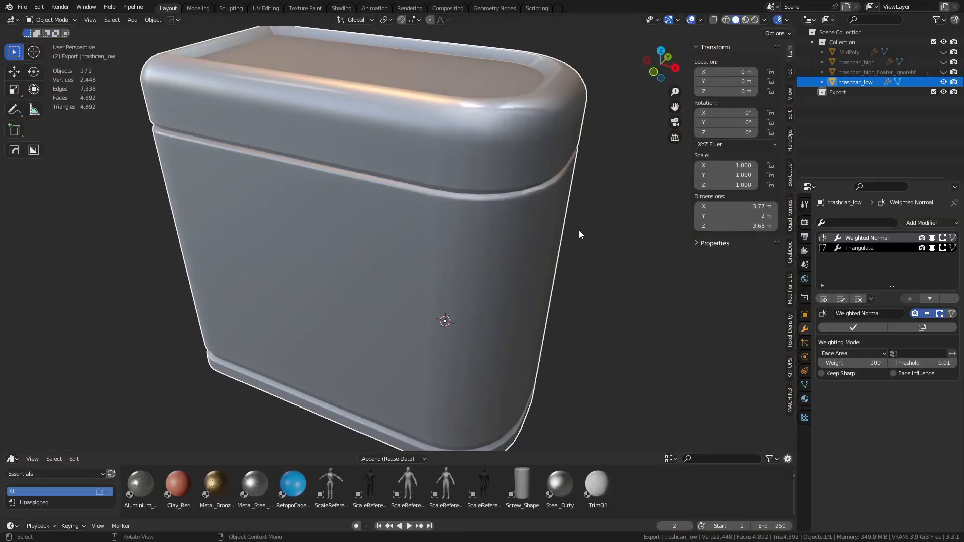
key(shift+d)
right_click(515, 239)
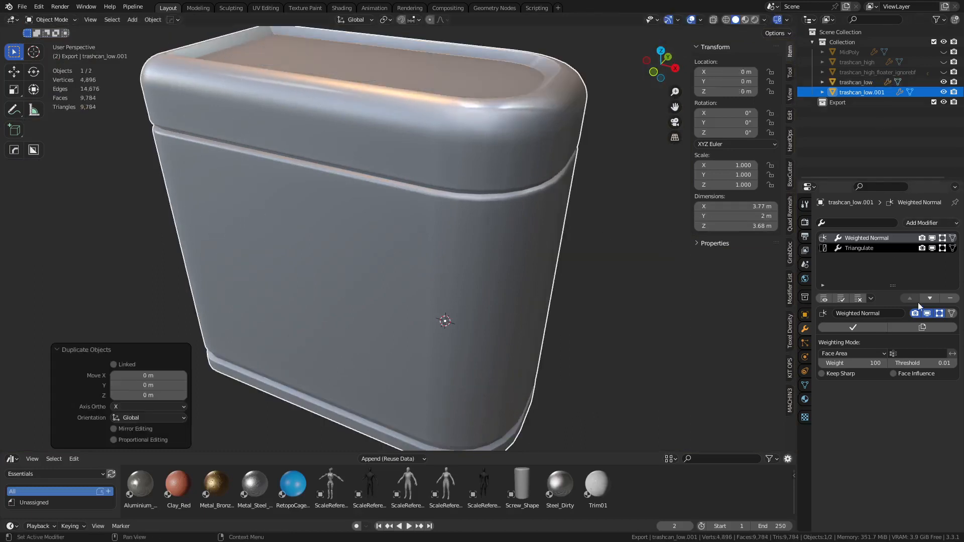
click(804, 387)
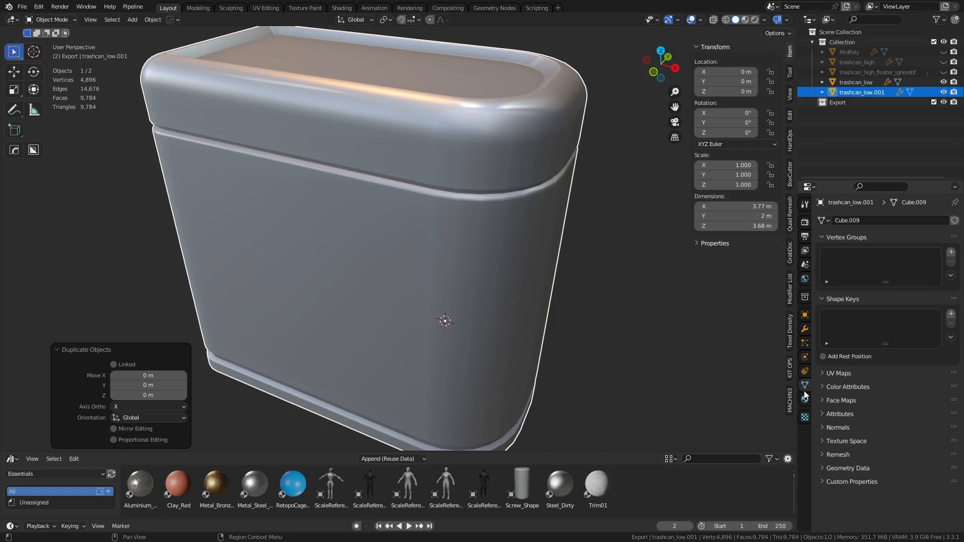
- Assign the TT_checker_512x512_UV_GRID material to the duplicated trashcan_low object and rename the duplicate cage
click(805, 399)
click(822, 263)
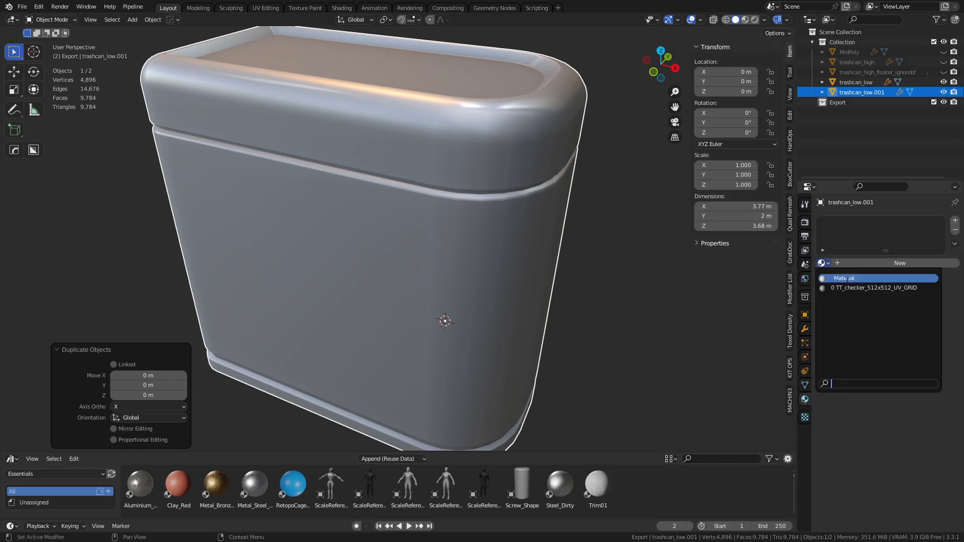
click(850, 281)
double_click(863, 93)
text(c)
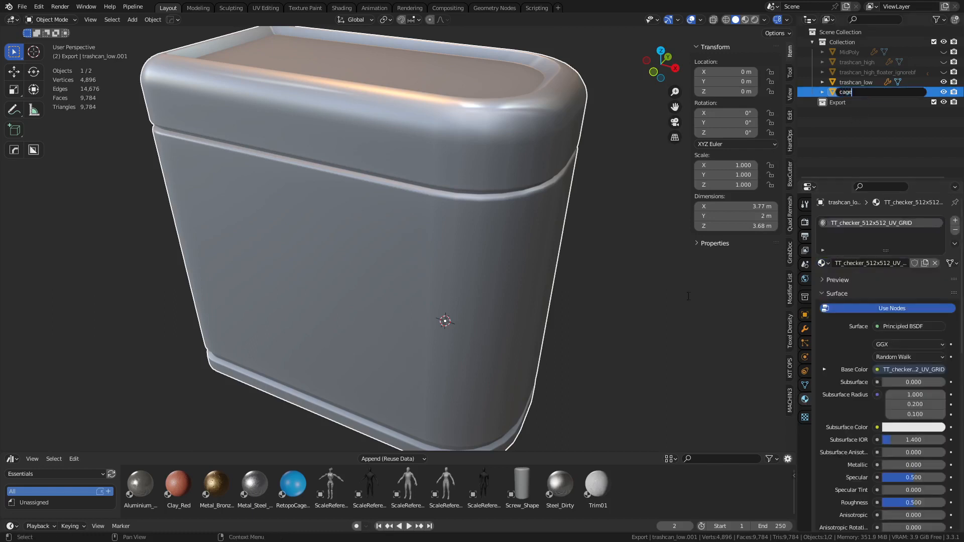
text(age)
key(Return)
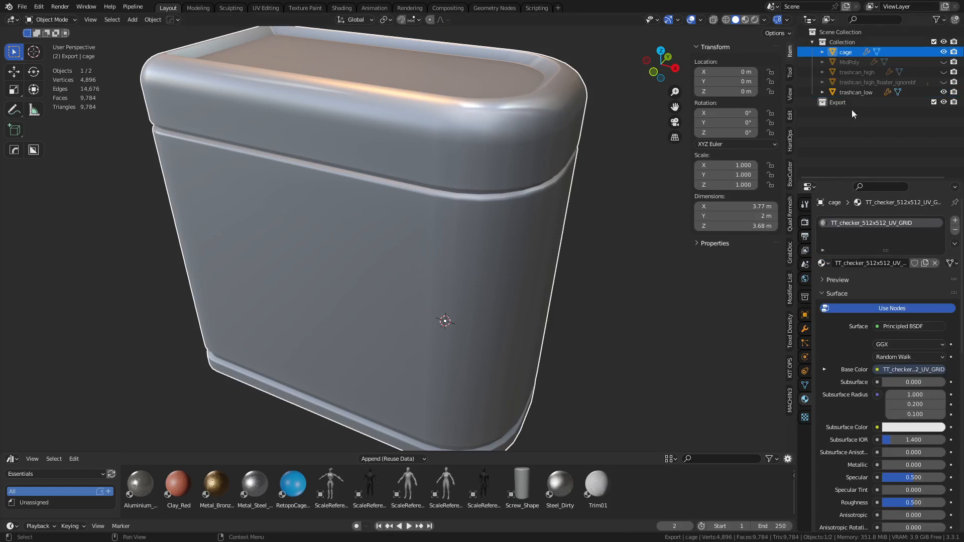
- Hide trashcan_low and show trashcan_high and its floater object together with the cage
click(943, 92)
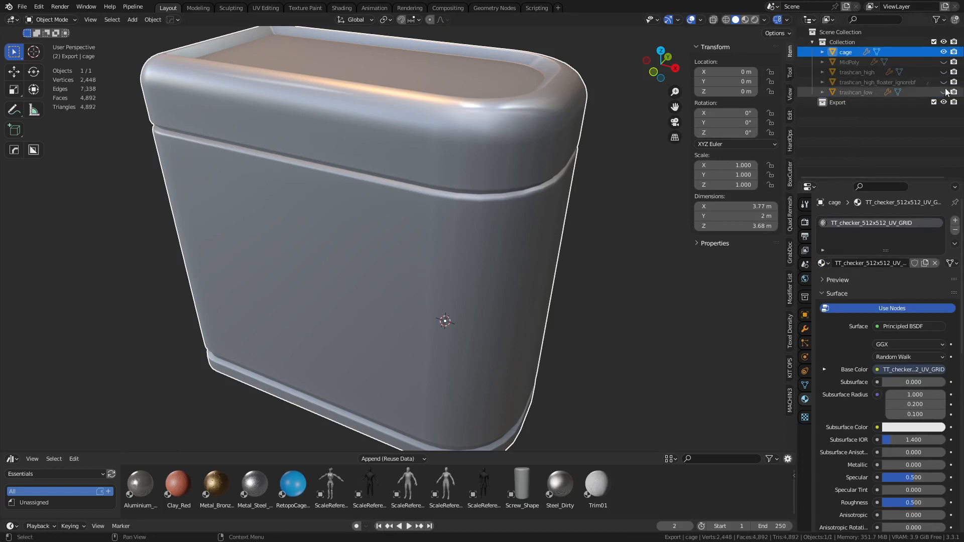
click(944, 82)
click(944, 72)
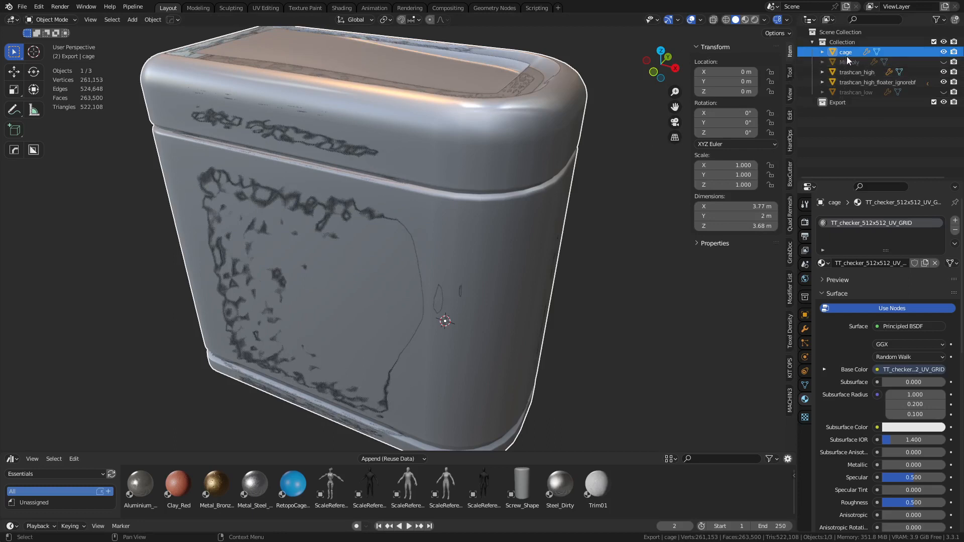
- Replace the cage's checker material with the material named Material
click(934, 263)
click(826, 263)
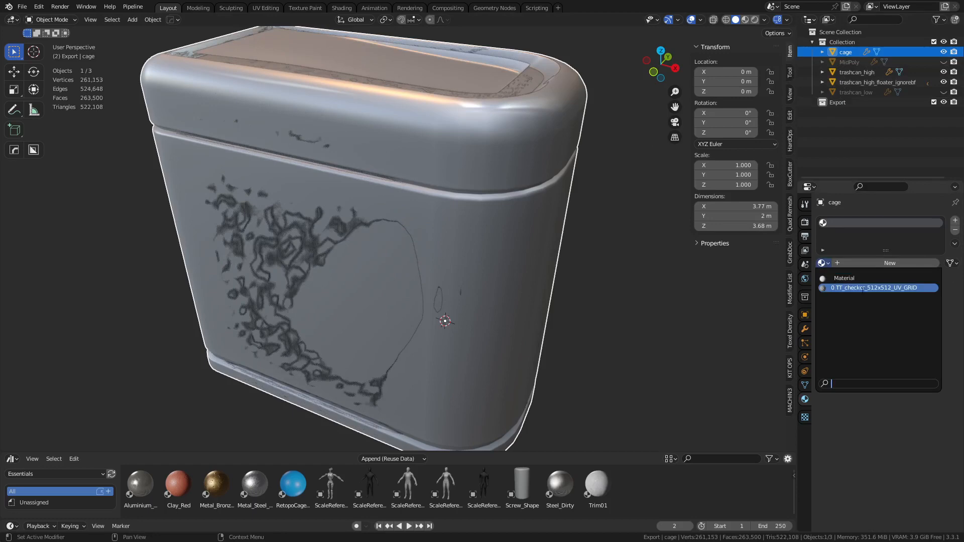
click(844, 278)
- Inflate the whole cage mesh in Edit Mode with Shrink/Fatten by about 0.008 m to enclose the high-poly body
key(Tab)
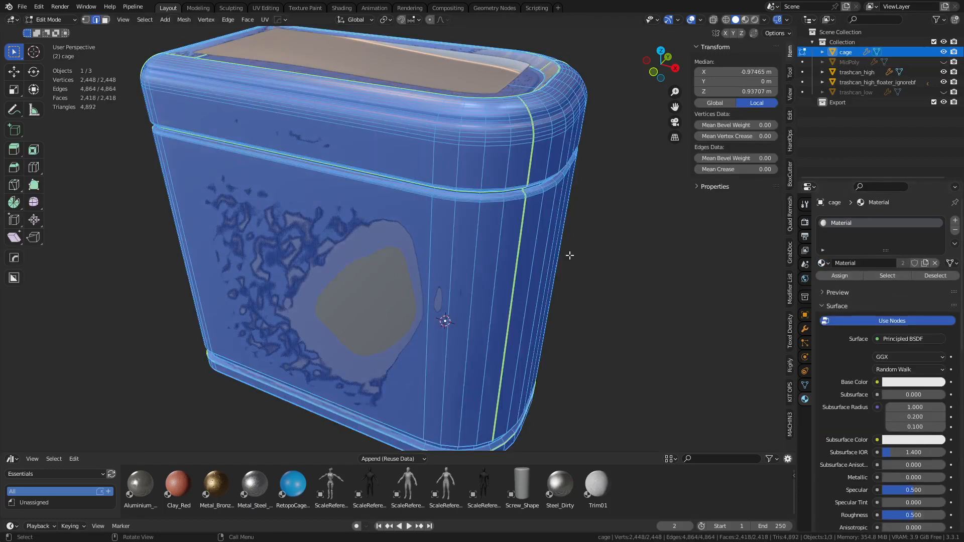
key(alt+s)
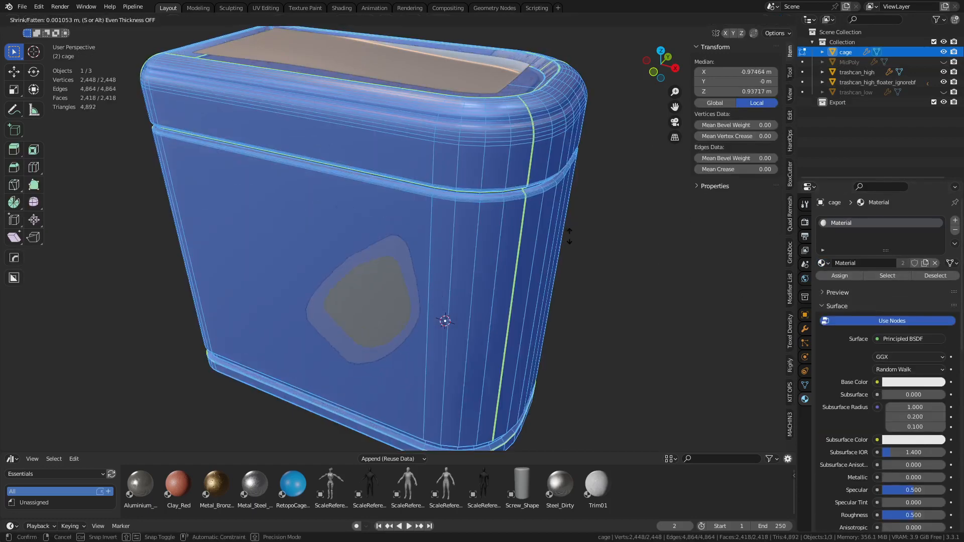
click(563, 230)
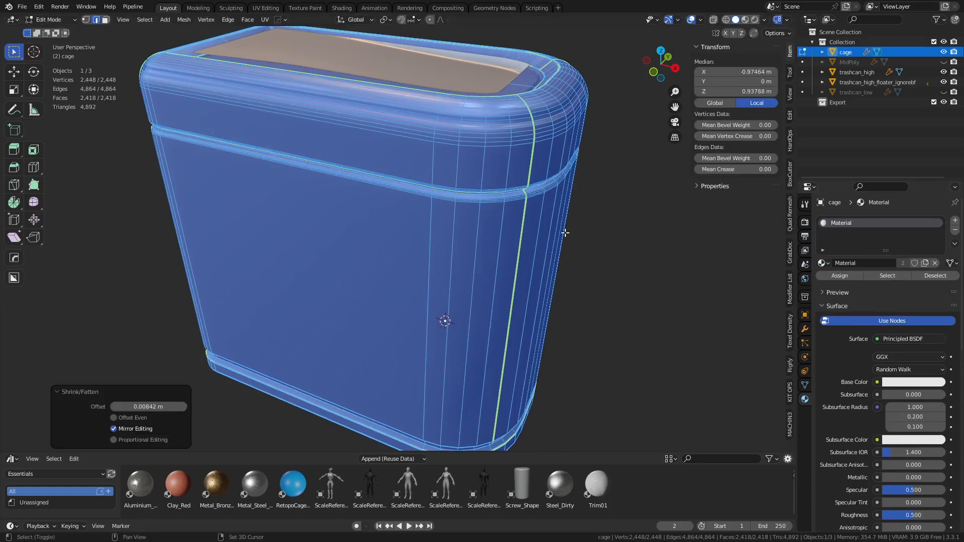
- Select both recessed faces on top of the cage and push them outward with Shrink/Fatten to cover the high-poly lid panel
key(alt+a)
middle_drag(613, 250, 585, 226)
scroll(574, 254, up, 5)
middle_drag(574, 183, 507, 281)
key(3)
click(478, 213)
middle_drag(577, 316, 680, 332)
key(alt+s)
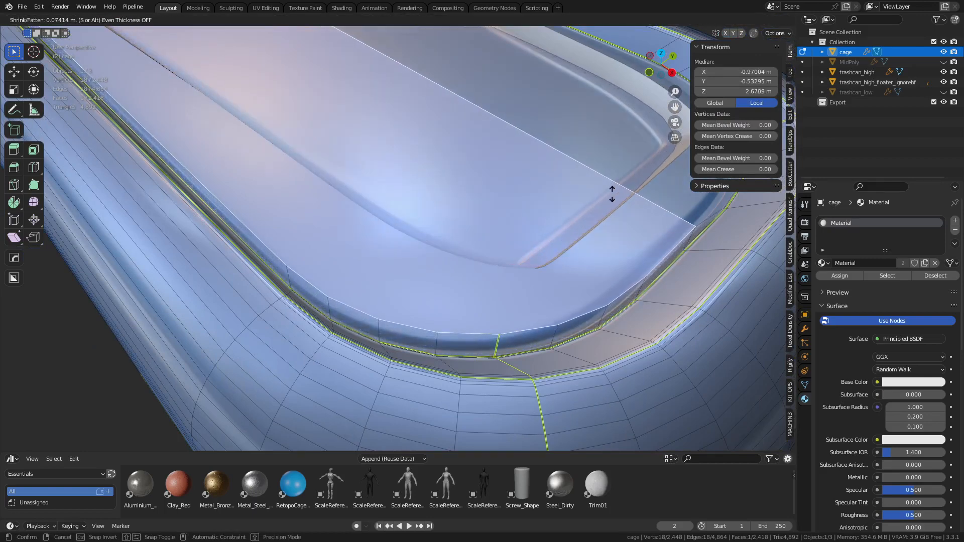
click(613, 169)
shift+click(615, 171)
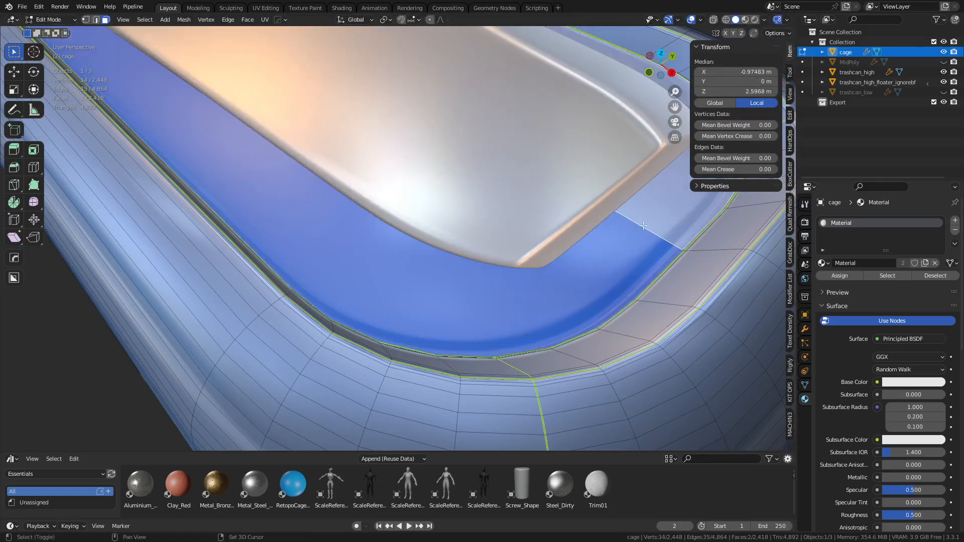
key(alt+s)
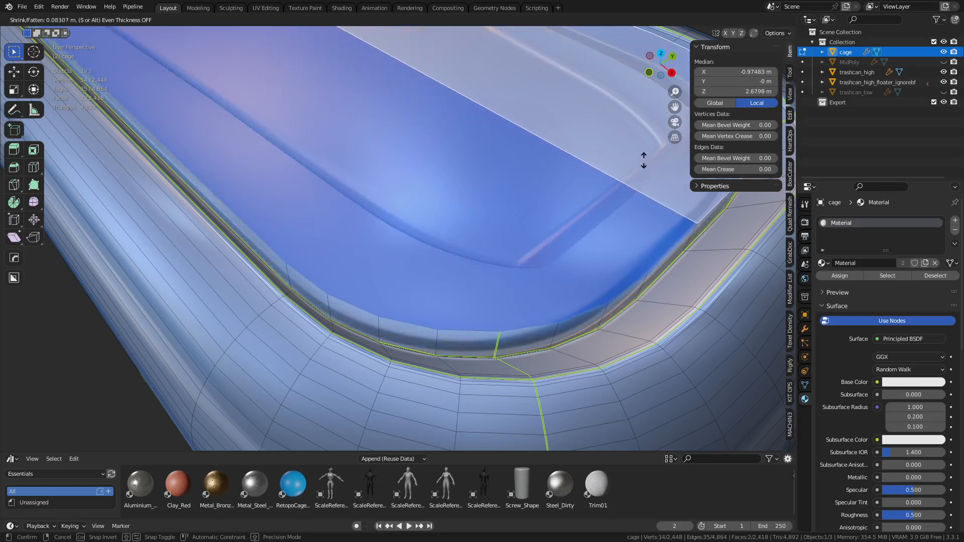
click(643, 149)
- Return to Object Mode, check the cage's modifiers, and export the cage as FBX over trashcan_cage.fbx
key(ctrl+Tab)
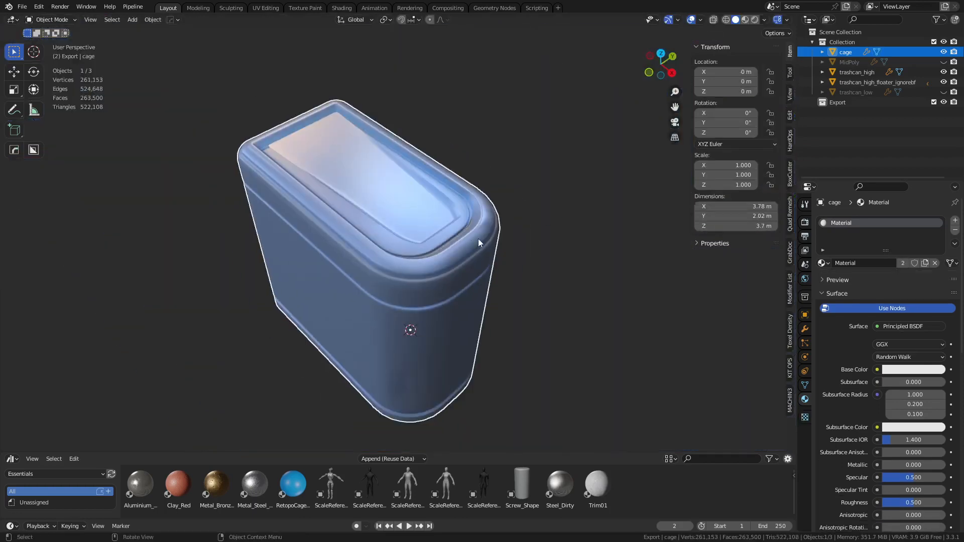
middle_drag(478, 239, 578, 287)
key(ctrl+s)
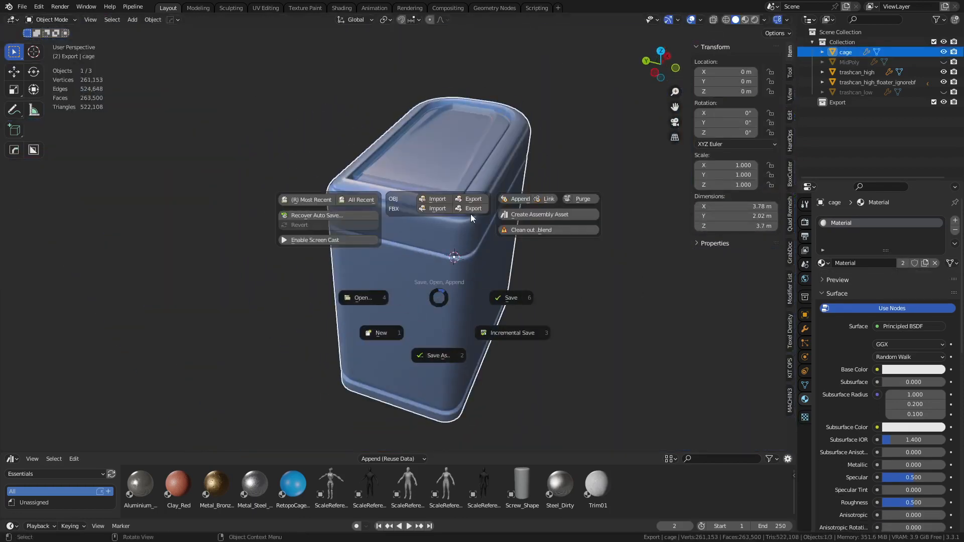
click(472, 211)
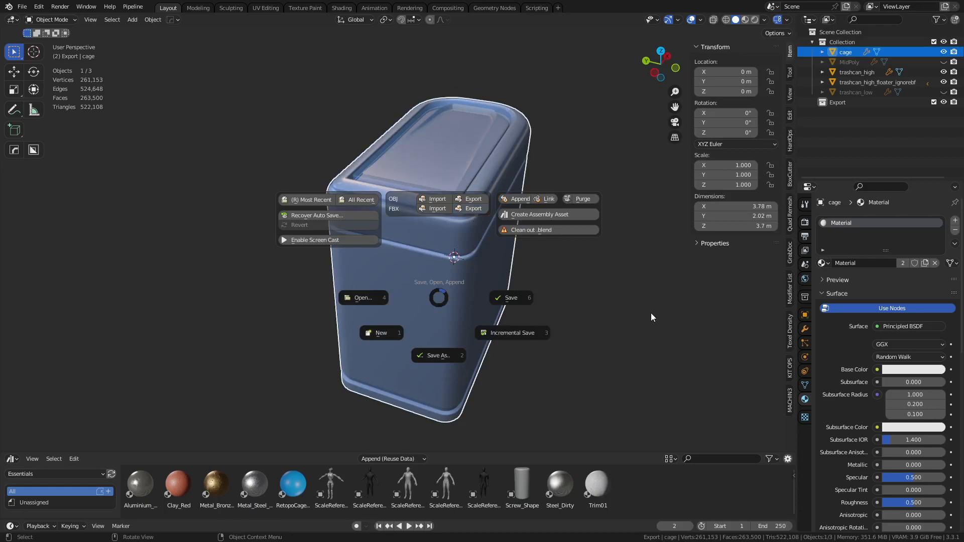
click(805, 329)
key(ctrl+s)
click(491, 176)
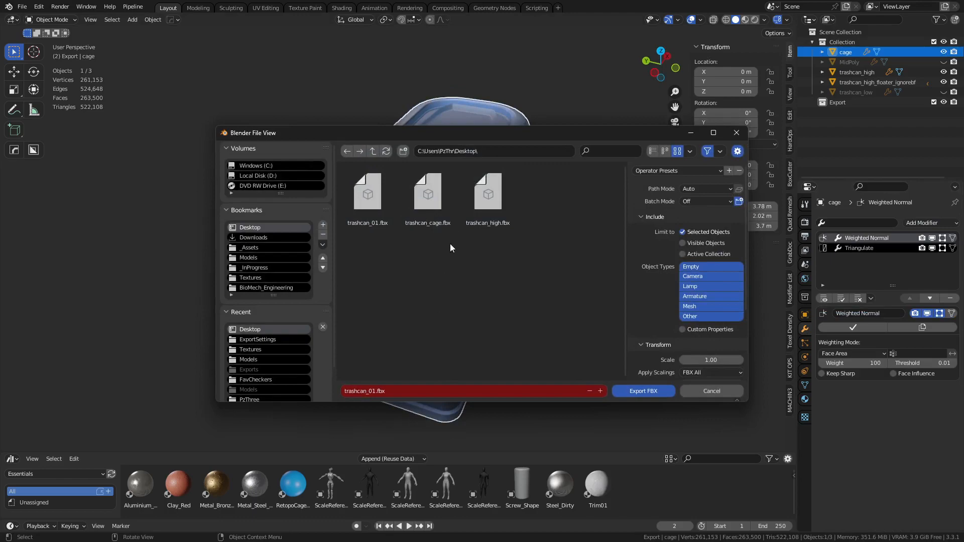
double_click(431, 209)
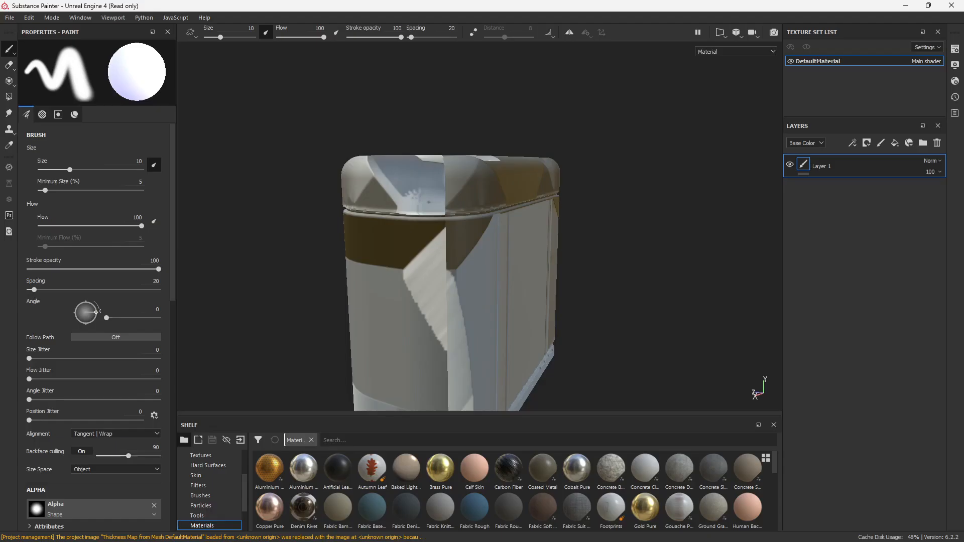
- In Substance Painter, reload trashcan_cage as the cage file, bake the selected mesh maps at 512, and inspect the bake
click(30, 18)
click(72, 62)
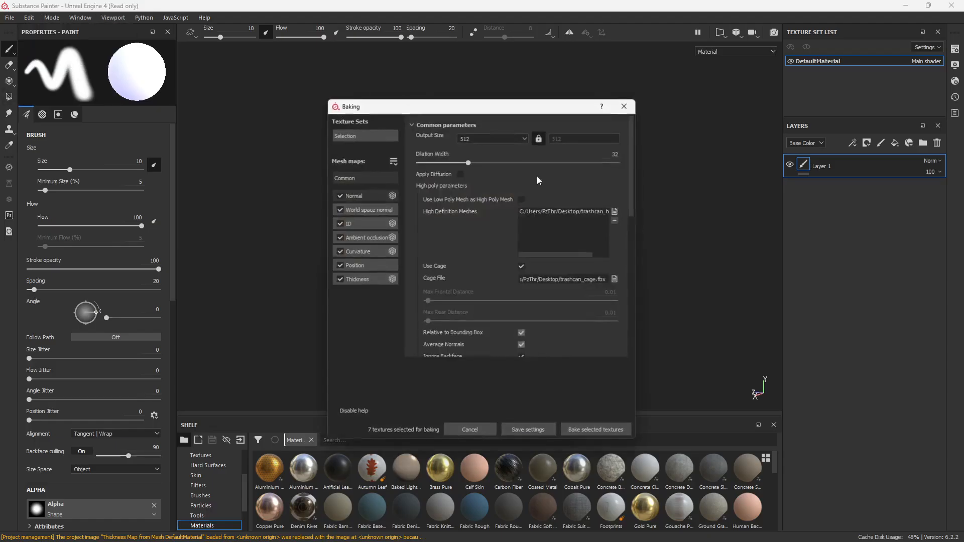
click(616, 279)
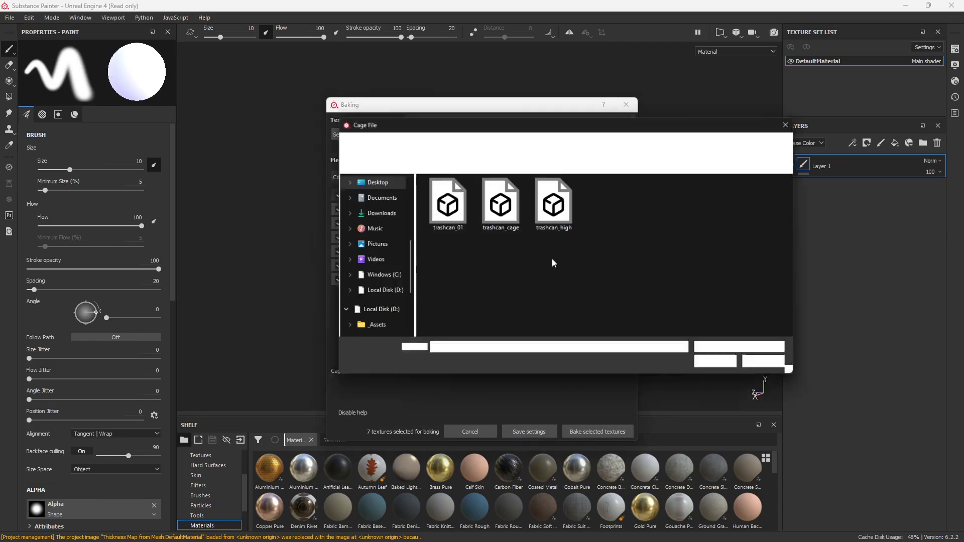
double_click(512, 222)
click(585, 429)
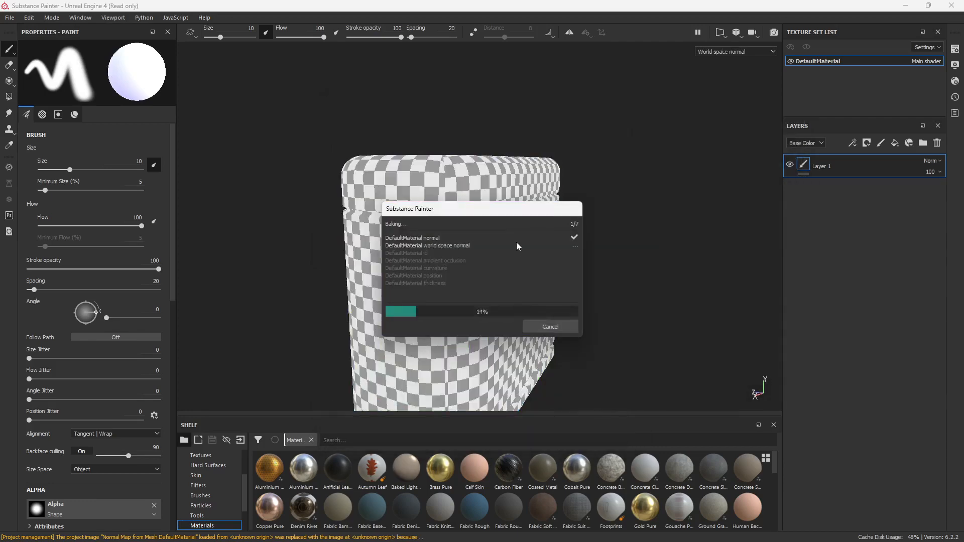
click(550, 326)
mouse_move(507, 251)
alt+mouse_down()
mouse_move(490, 232)
mouse_move(441, 224)
mouse_move(588, 246)
mouse_move(547, 232)
mouse_move(390, 241)
mouse_move(662, 212)
alt+mouse_up()
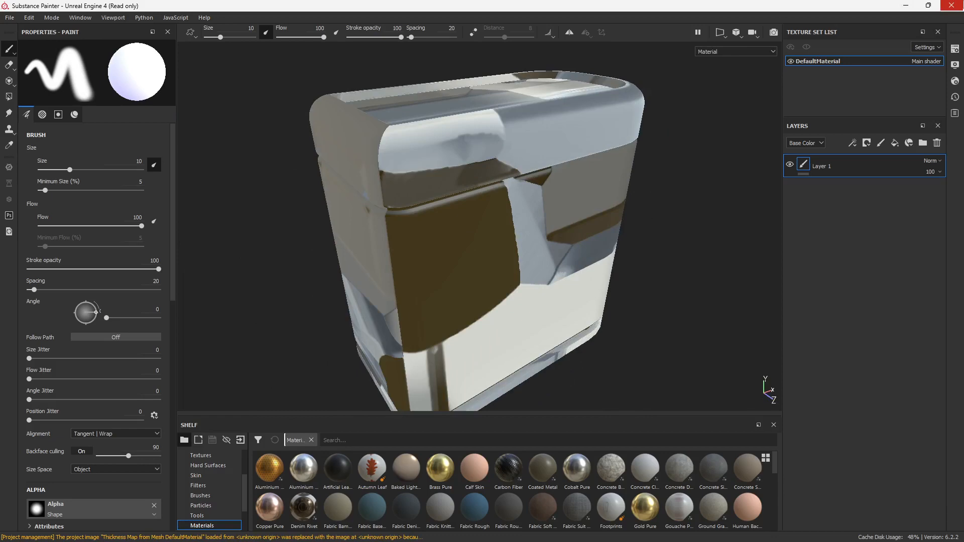
- Close Substance Painter, discard the project's changes, and return to Blender
click(951, 5)
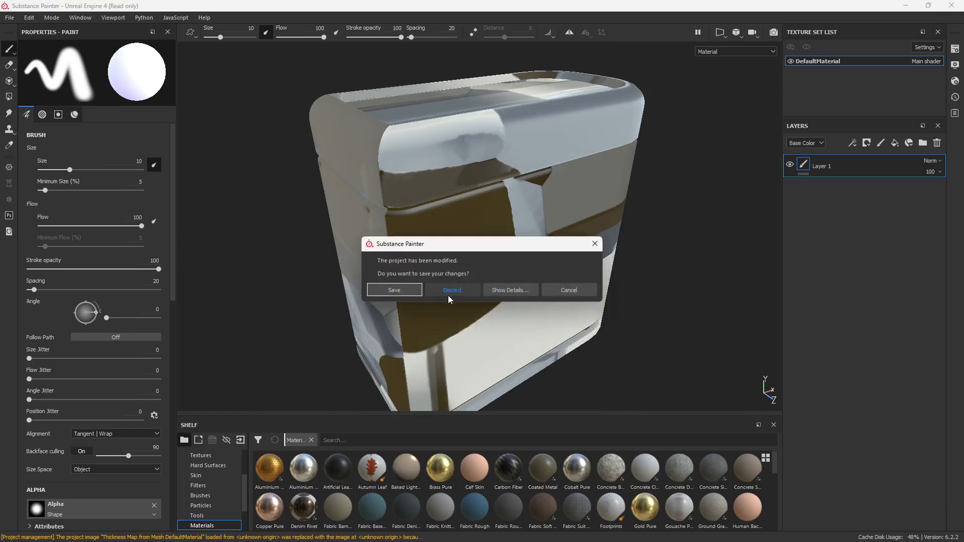
click(447, 294)
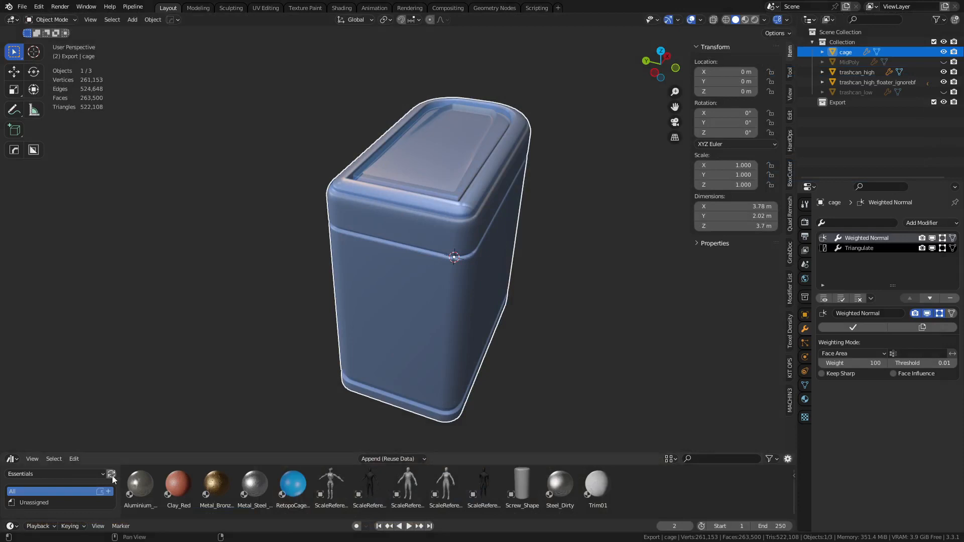
click(140, 483)
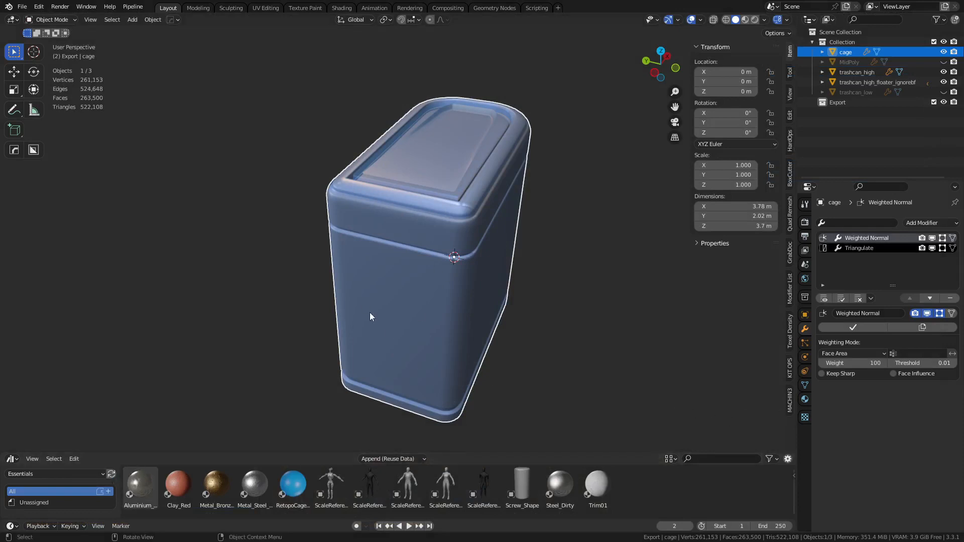
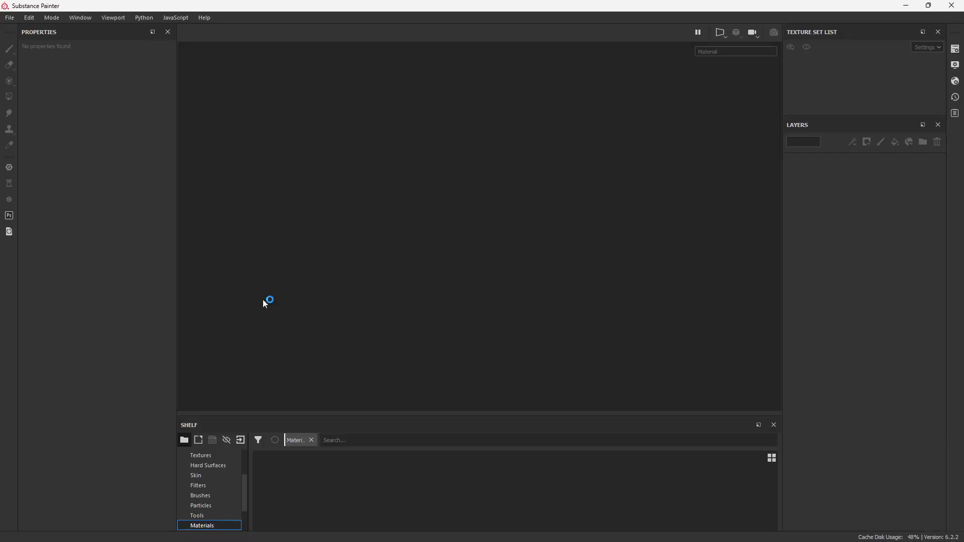
- Set up a new Substance Painter project with the Unreal Engine 4 template, 1024 document resolution and trashcan_01 as its mesh
click(10, 18)
click(23, 28)
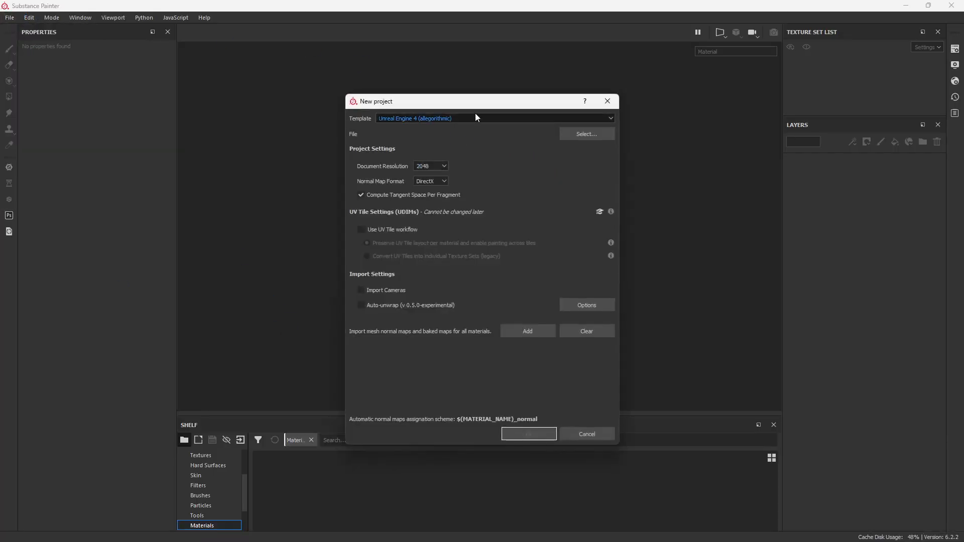
click(444, 166)
click(430, 199)
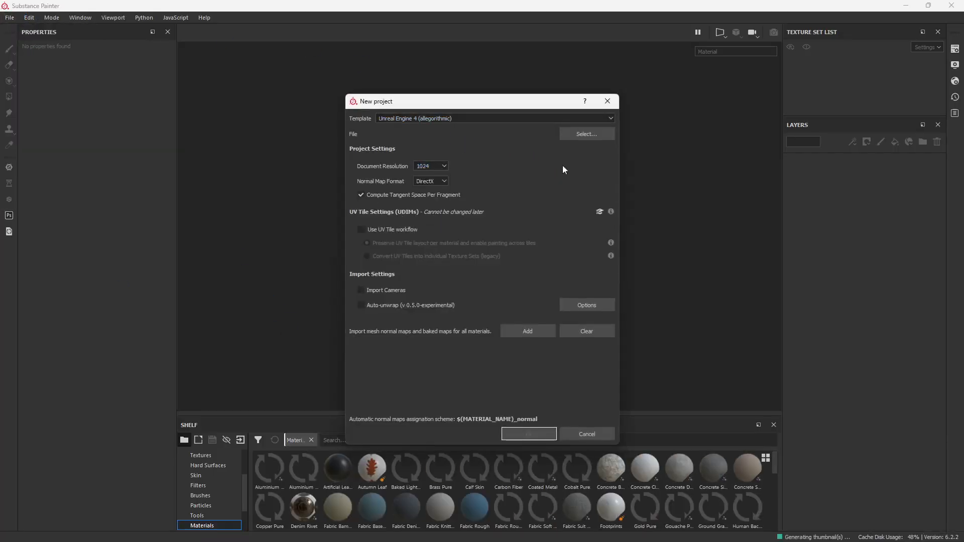
click(588, 138)
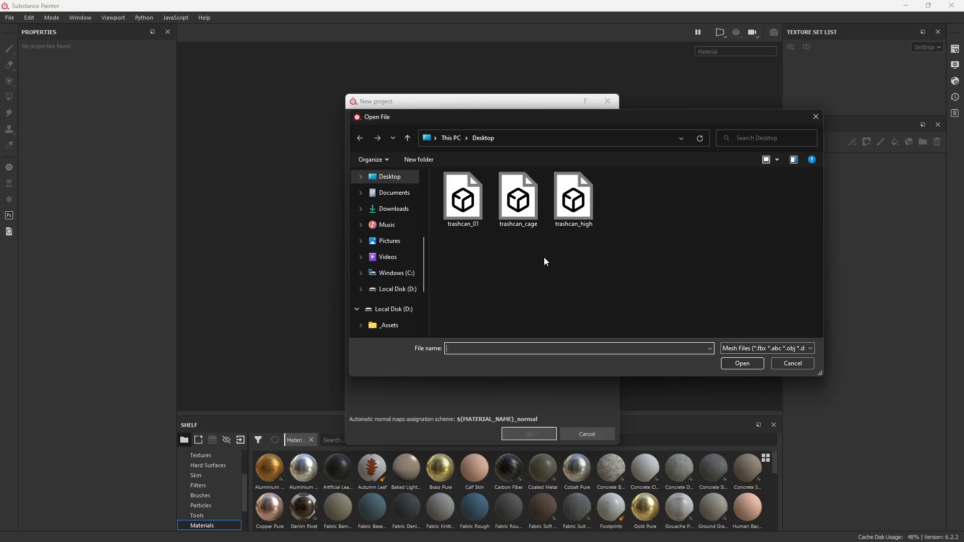
double_click(462, 198)
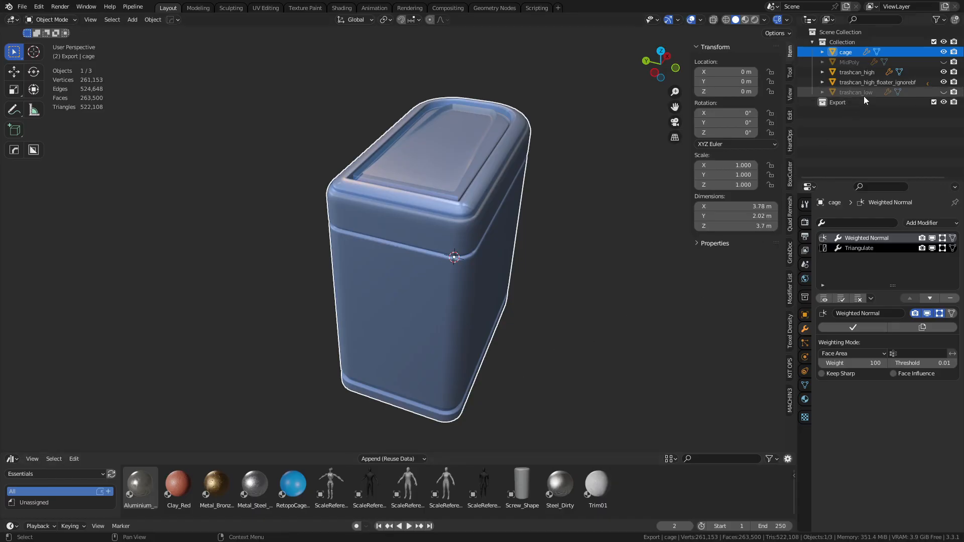
- In Blender, unhide and select trashcan_low and export it as FBX over trashcan_01.fbx
click(863, 93)
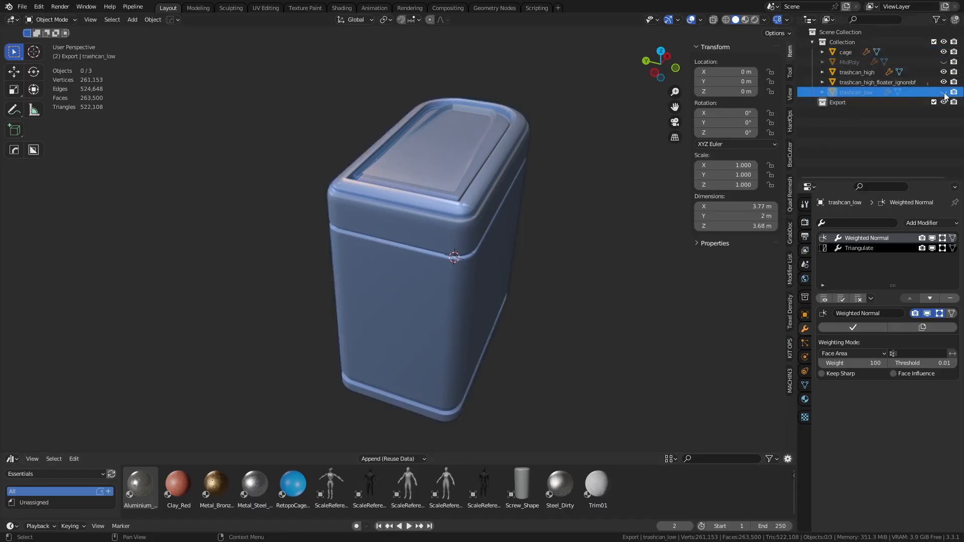
click(944, 92)
click(865, 93)
key(ctrl+s)
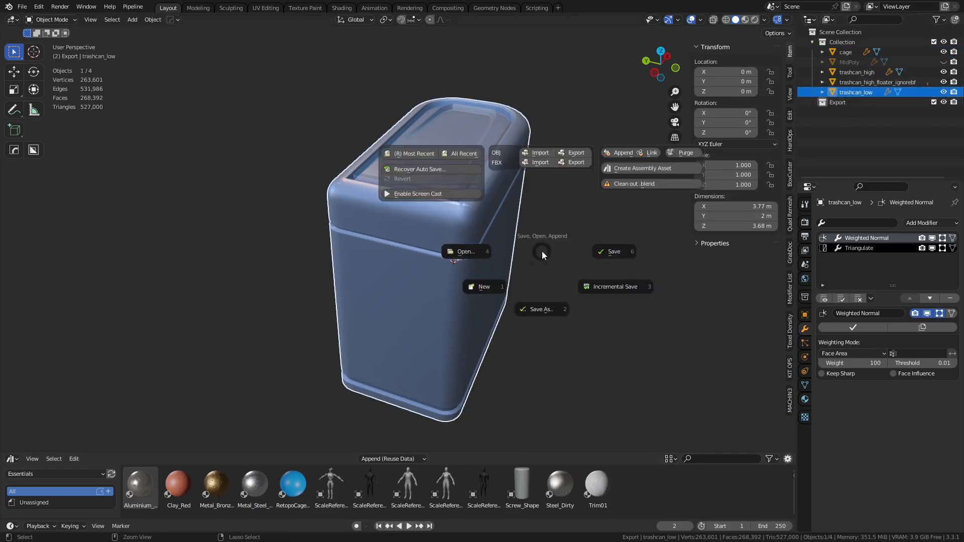
click(582, 167)
double_click(367, 215)
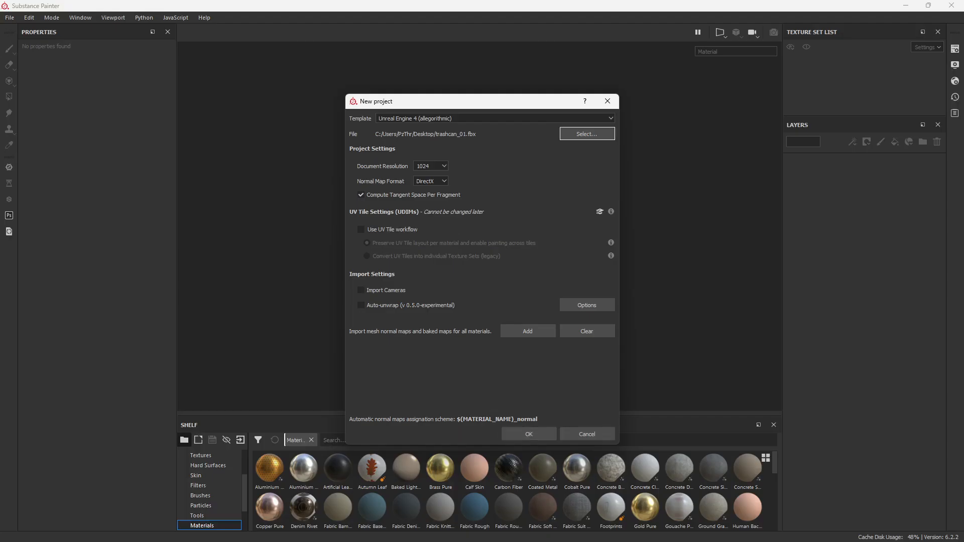
- Back in Substance Painter, reselect trashcan_01 as the mesh file and create the new project
click(594, 137)
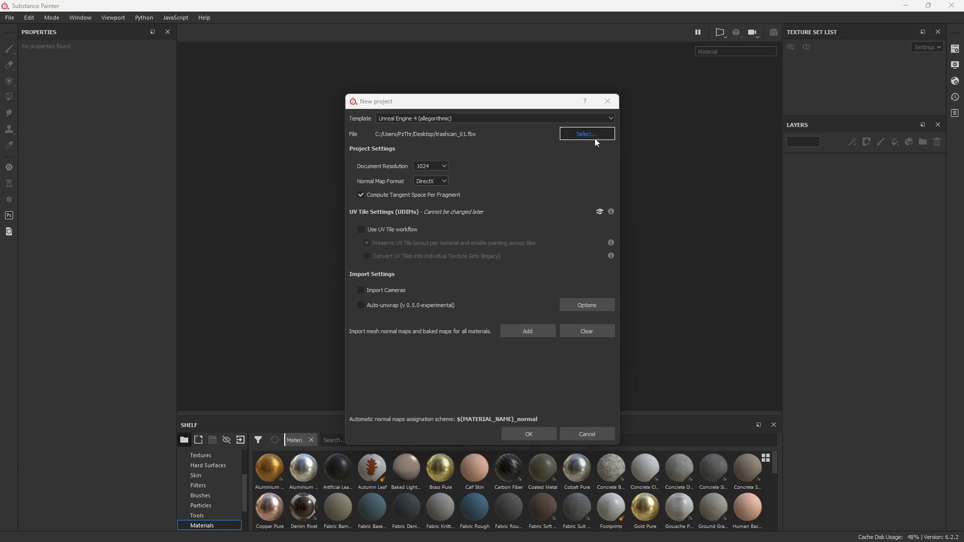
double_click(471, 197)
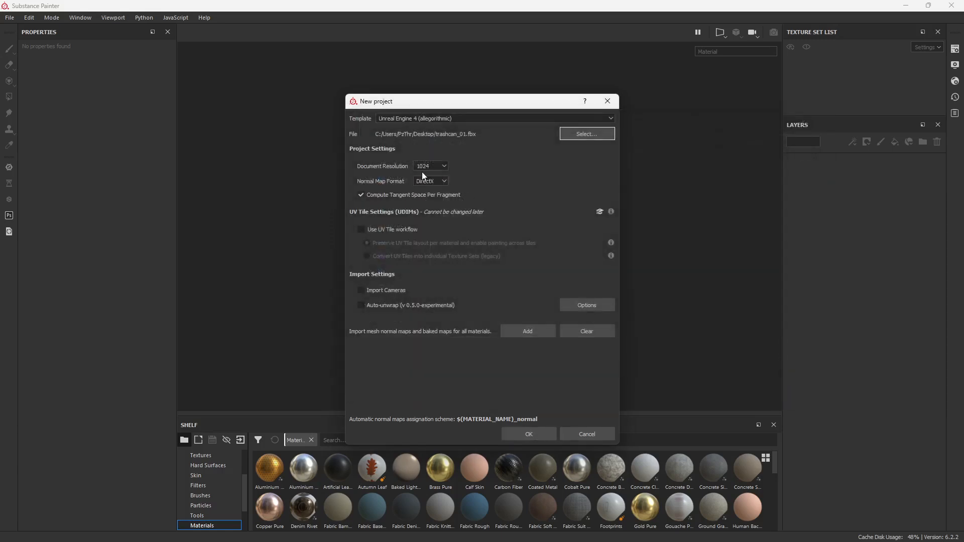
click(534, 437)
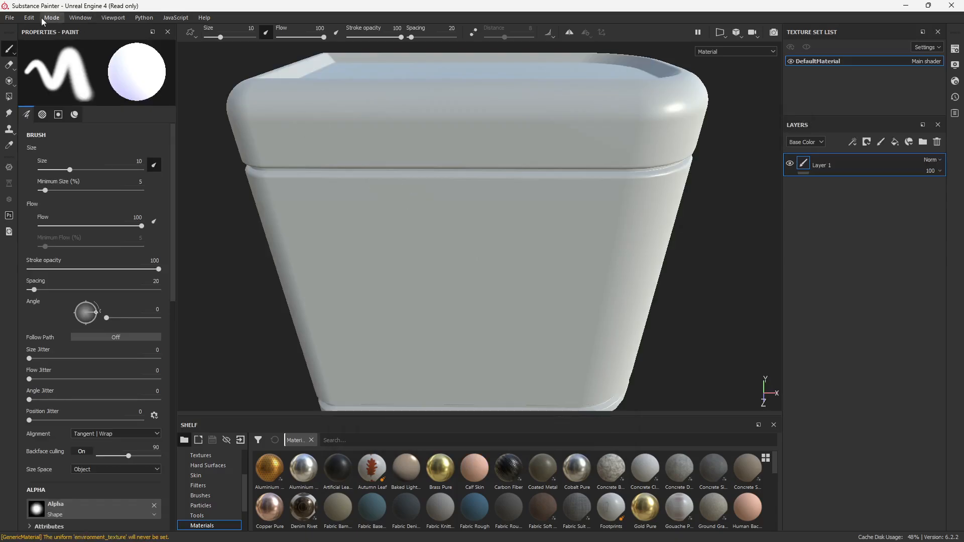
- Bake all mesh maps using the trash can's high-poly mesh and trashcan_cage.fbx as the cage
click(27, 19)
click(65, 62)
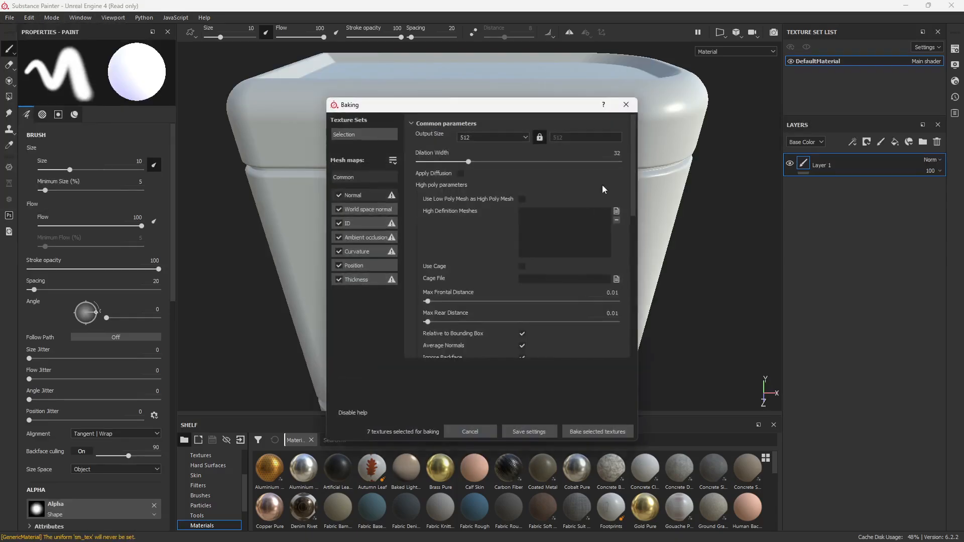
click(616, 211)
double_click(552, 205)
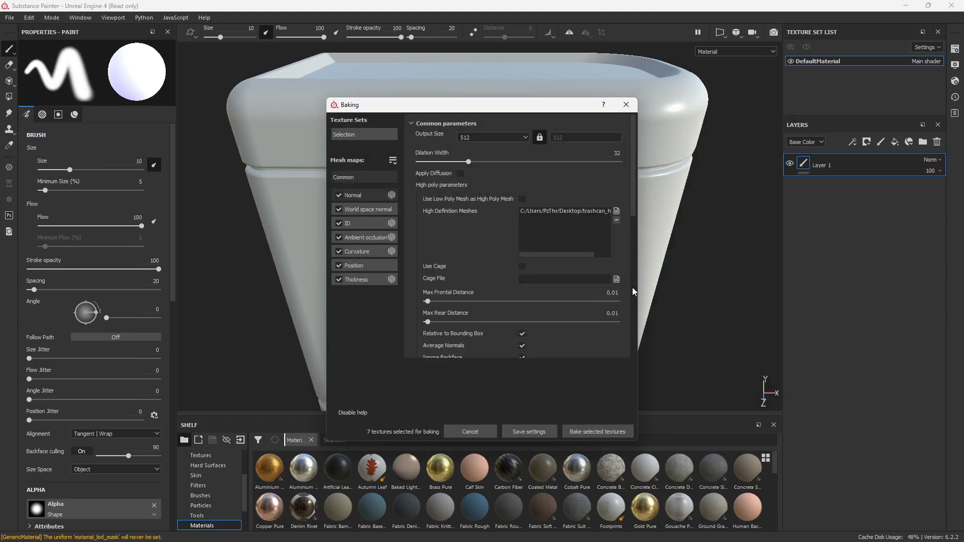
click(617, 279)
double_click(494, 206)
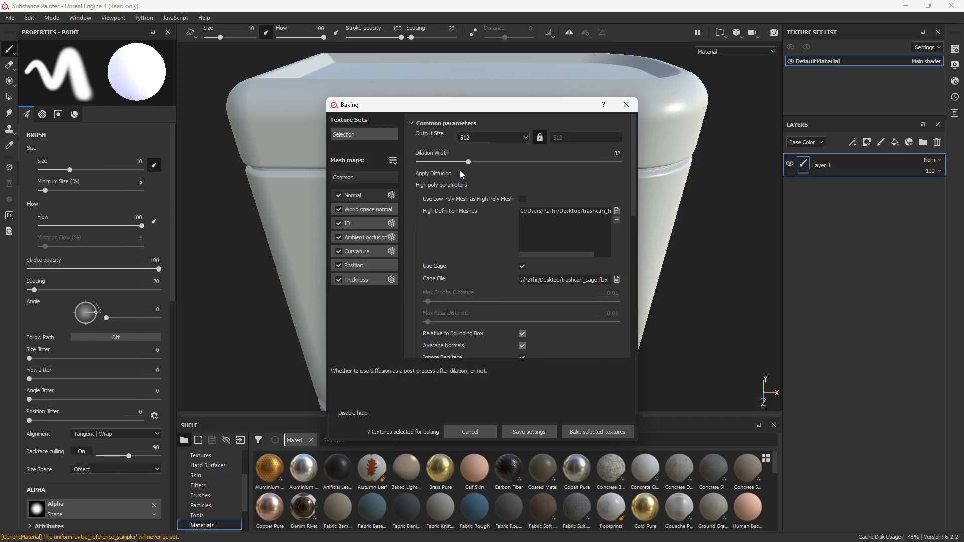
click(597, 431)
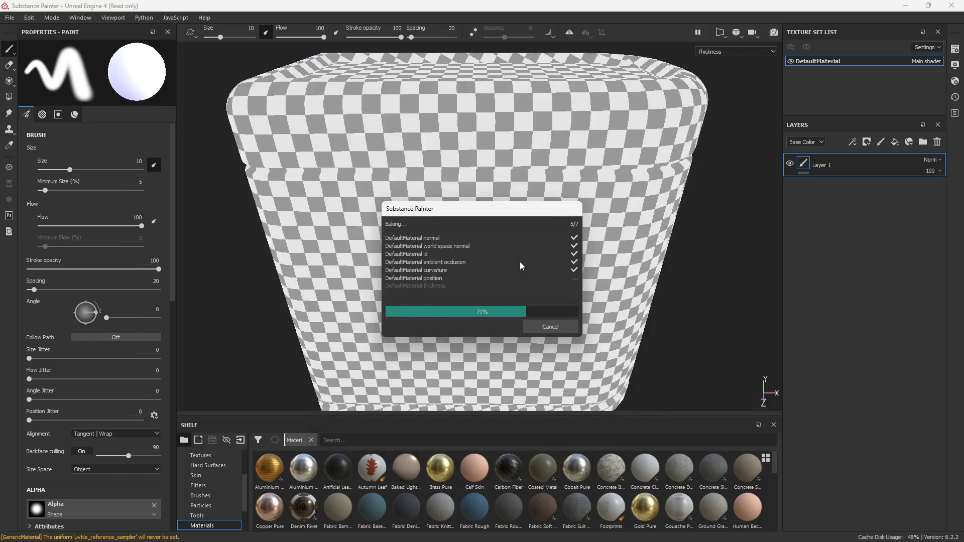
click(556, 329)
- Inspect the baked lid, its recessed panel and its rounded edges for shading errors
alt+drag(605, 161, 566, 260)
scroll(565, 259, up, 3)
alt+drag(633, 270, 492, 254)
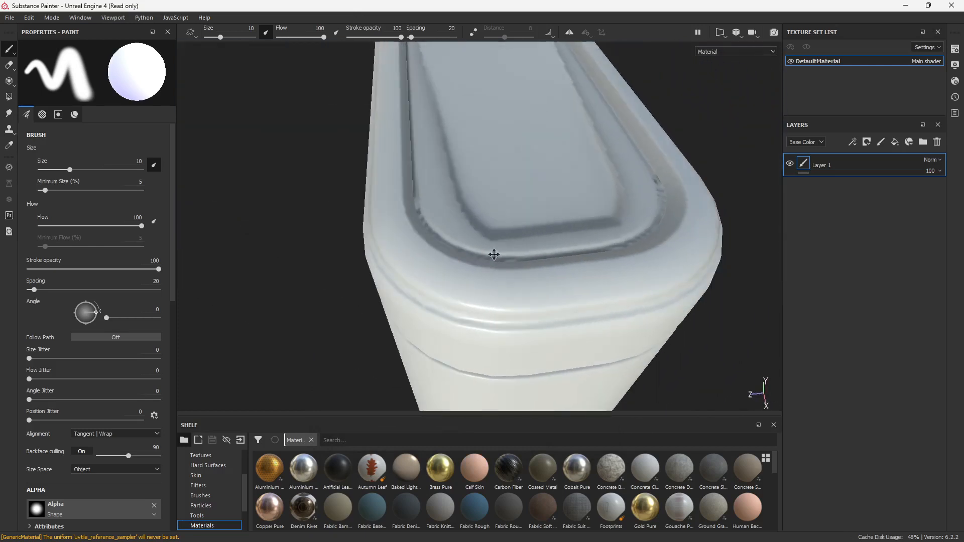
scroll(566, 243, up, 3)
mouse_move(565, 243)
alt+mouse_down()
mouse_move(469, 254)
mouse_move(491, 278)
mouse_move(621, 246)
mouse_move(680, 206)
mouse_move(713, 206)
mouse_move(732, 221)
mouse_move(634, 252)
mouse_move(529, 242)
mouse_move(526, 205)
mouse_move(548, 229)
mouse_move(538, 306)
mouse_move(564, 265)
mouse_move(547, 205)
alt+mouse_up()
scroll(604, 265, down, 6)
scroll(572, 304, up, 6)
mouse_move(452, 226)
alt+mouse_down()
mouse_move(441, 224)
mouse_move(446, 198)
mouse_move(540, 222)
mouse_move(465, 183)
mouse_move(351, 266)
mouse_move(458, 223)
mouse_move(491, 180)
mouse_move(510, 241)
mouse_move(578, 288)
mouse_move(570, 281)
alt+mouse_up()
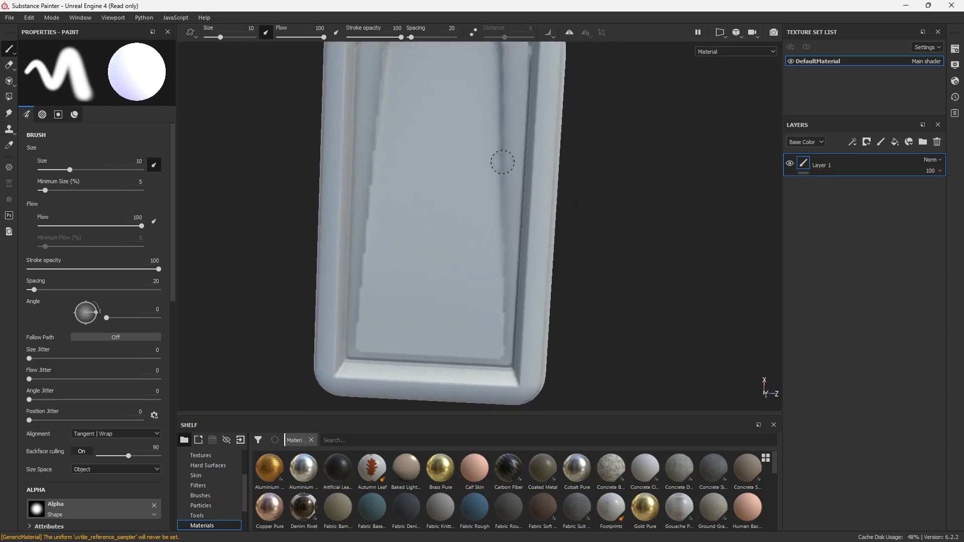
- Set the ambient occlusion baker's Ignore Backface to By Mesh Name and rebake the selected mesh maps
click(28, 17)
click(69, 63)
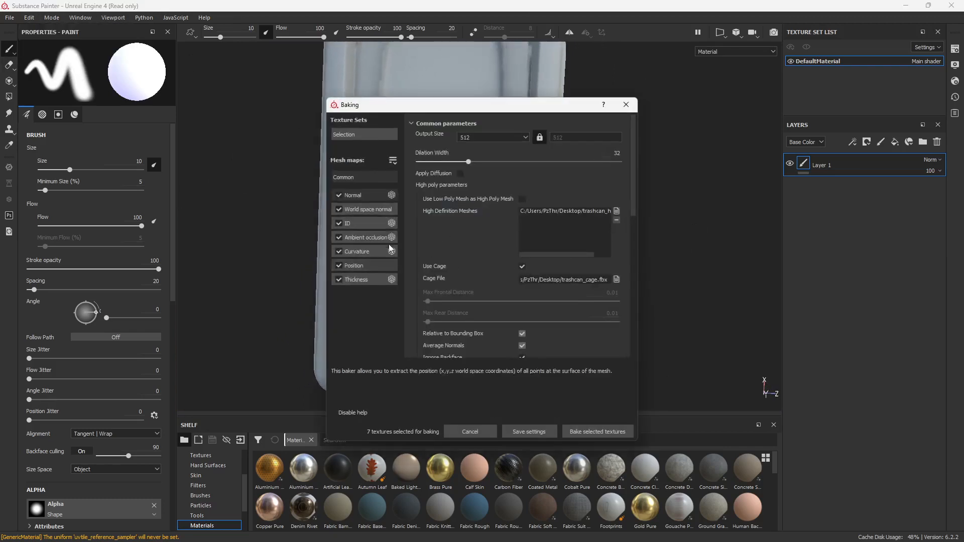
click(363, 239)
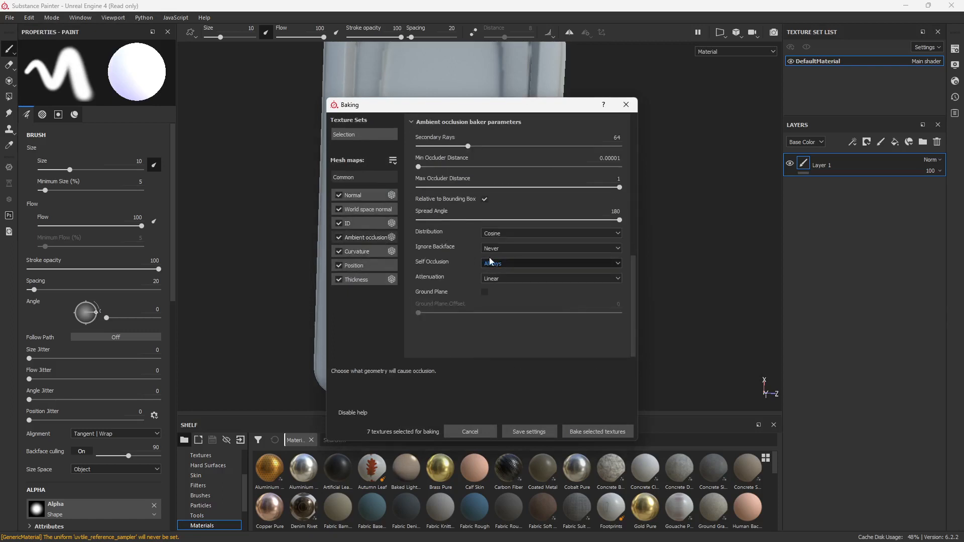
click(508, 250)
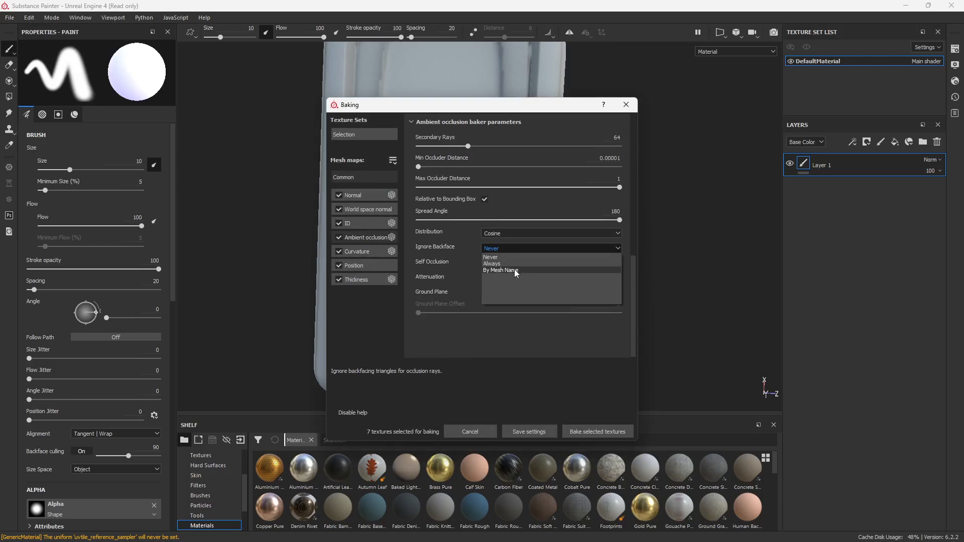
click(514, 269)
click(604, 428)
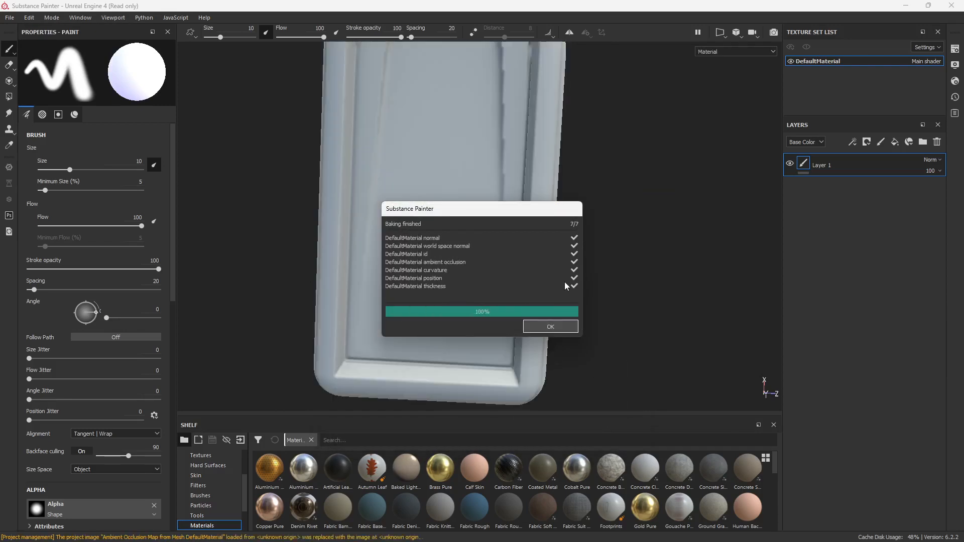
click(562, 327)
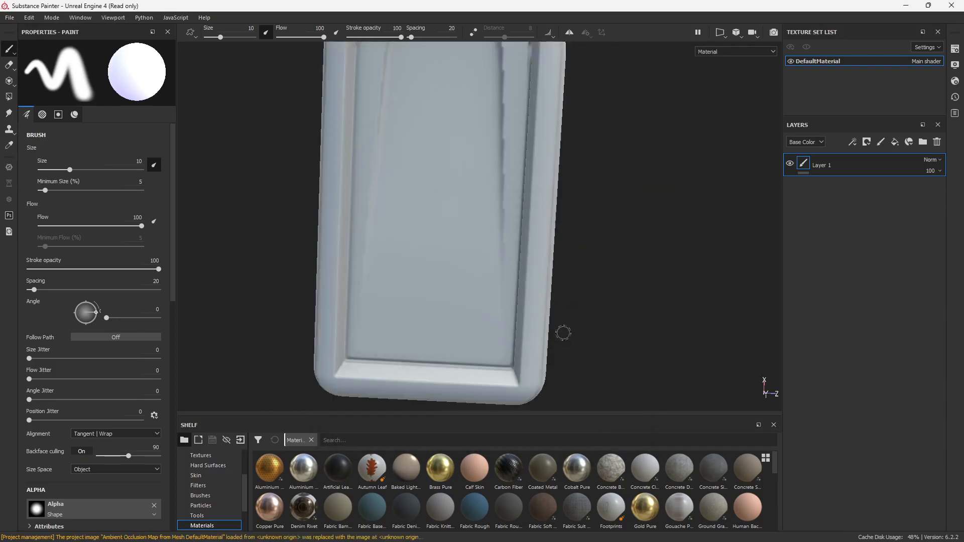
- Review the rebaked lid and the baker parameters for the curvature, ambient occlusion, position, thickness and world space normal maps
alt+drag(562, 333, 532, 238)
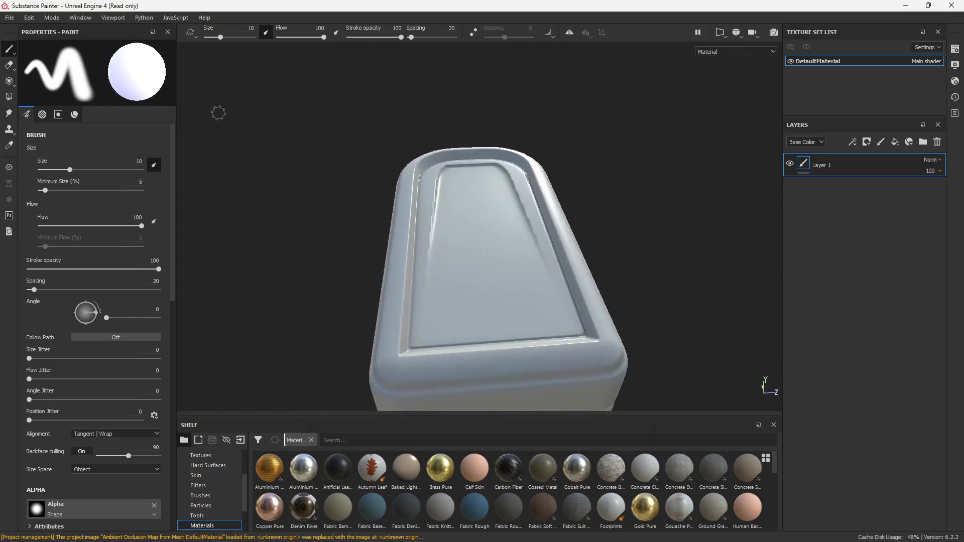
click(29, 18)
click(44, 60)
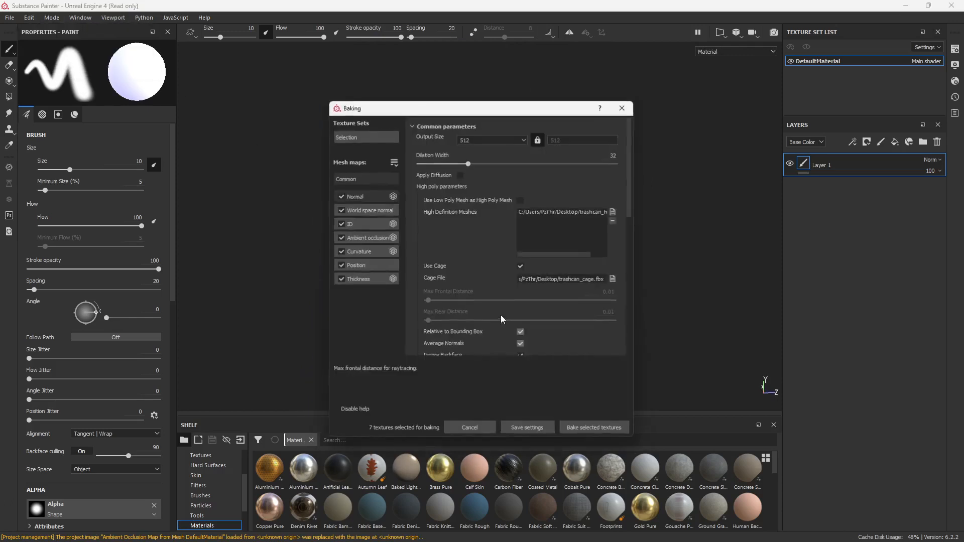
click(360, 252)
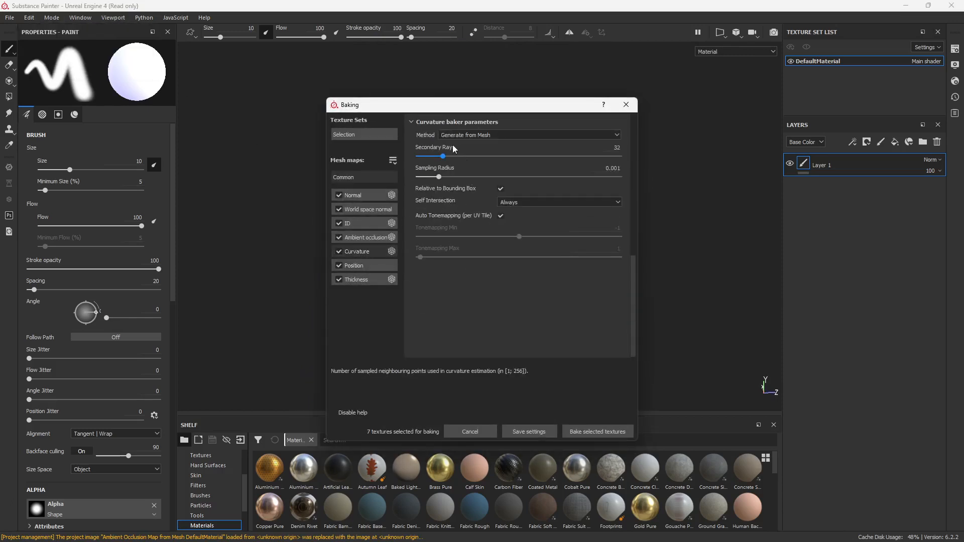
click(358, 237)
click(360, 266)
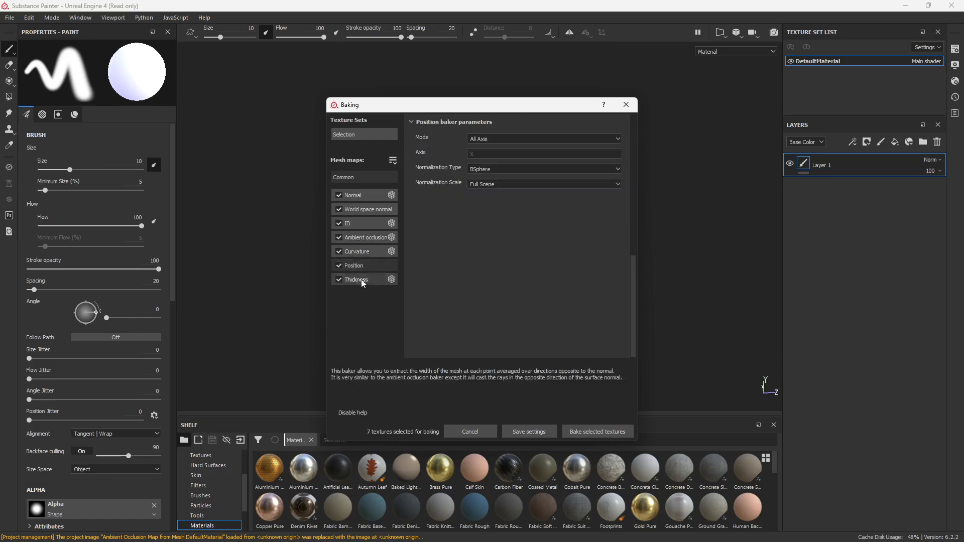
click(362, 280)
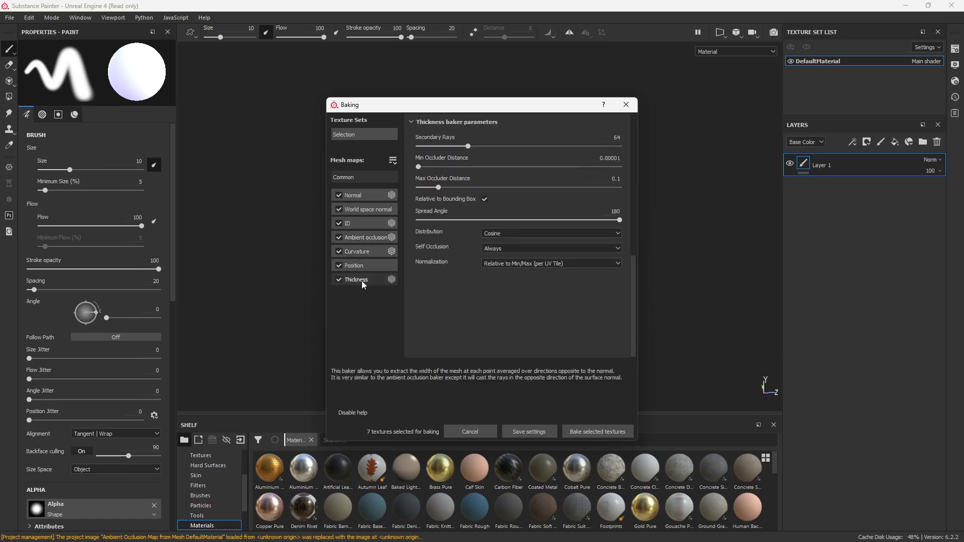
click(366, 210)
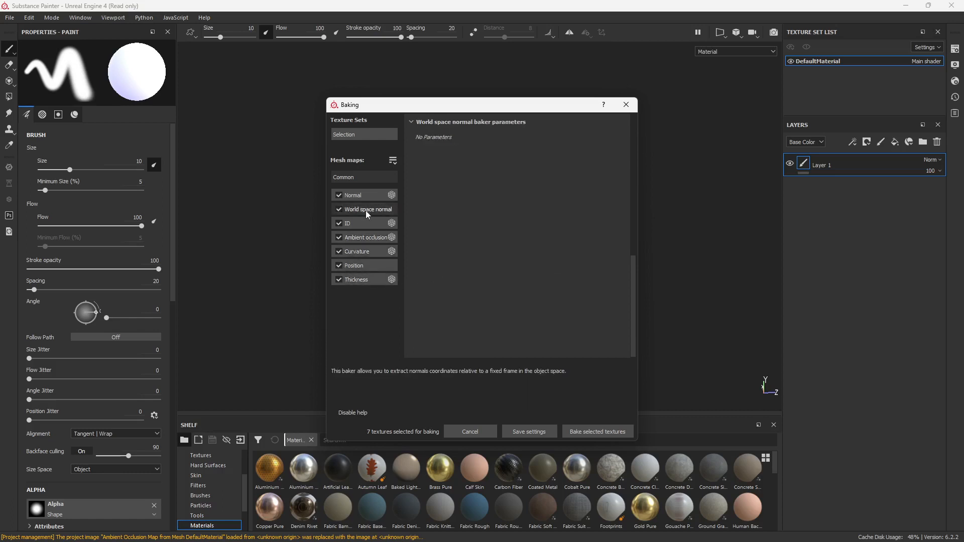
- Rebake the selected mesh maps at an output size of 2048 with Subsampling 2x2 antialiasing
click(364, 177)
click(502, 136)
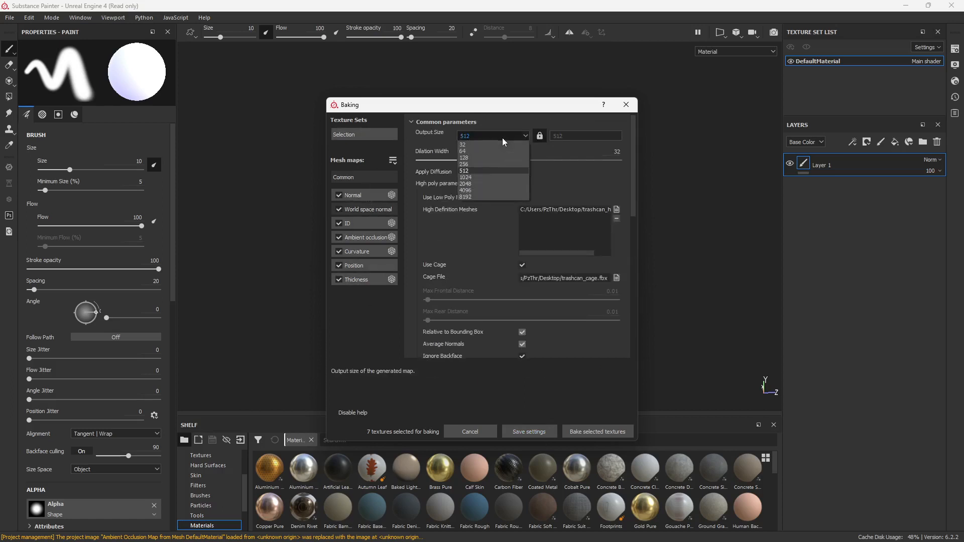
click(485, 183)
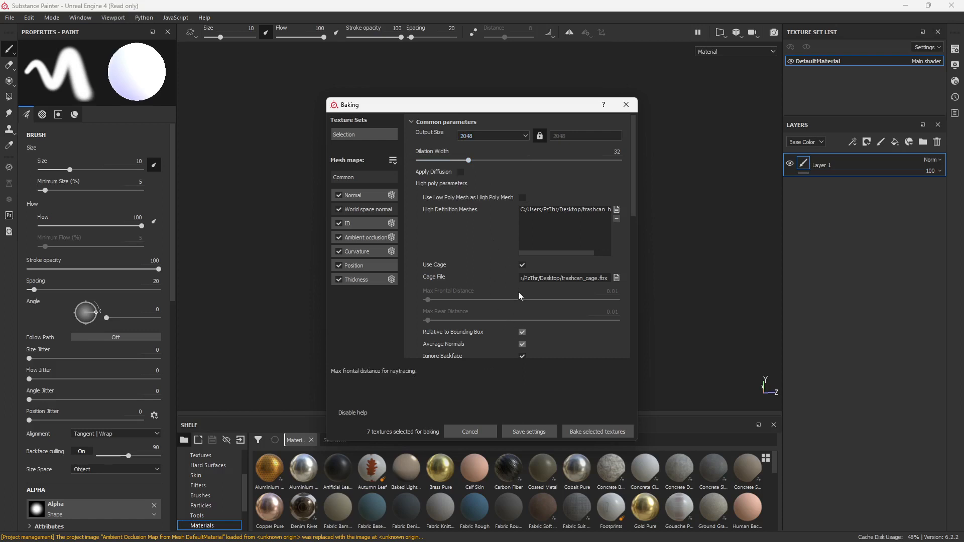
scroll(519, 320, down, 5)
click(544, 219)
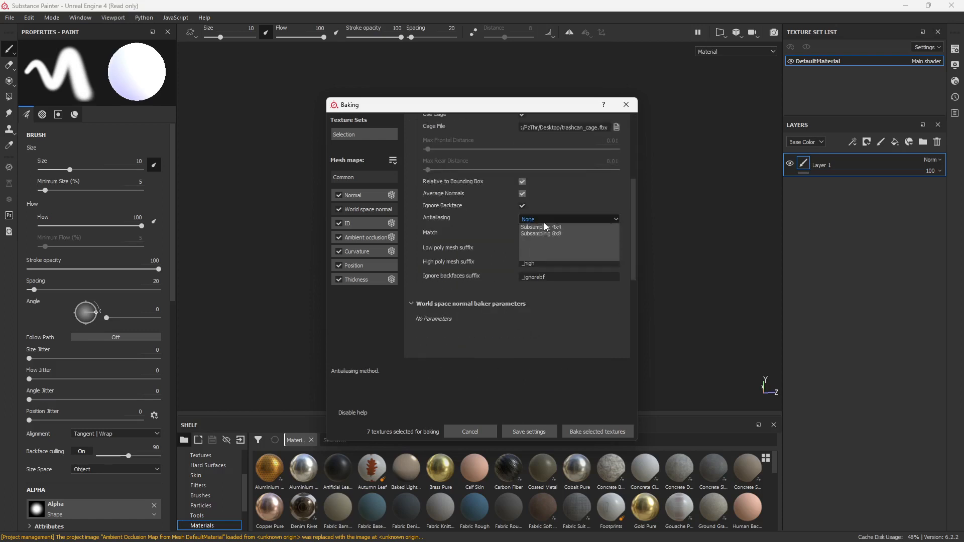
click(545, 226)
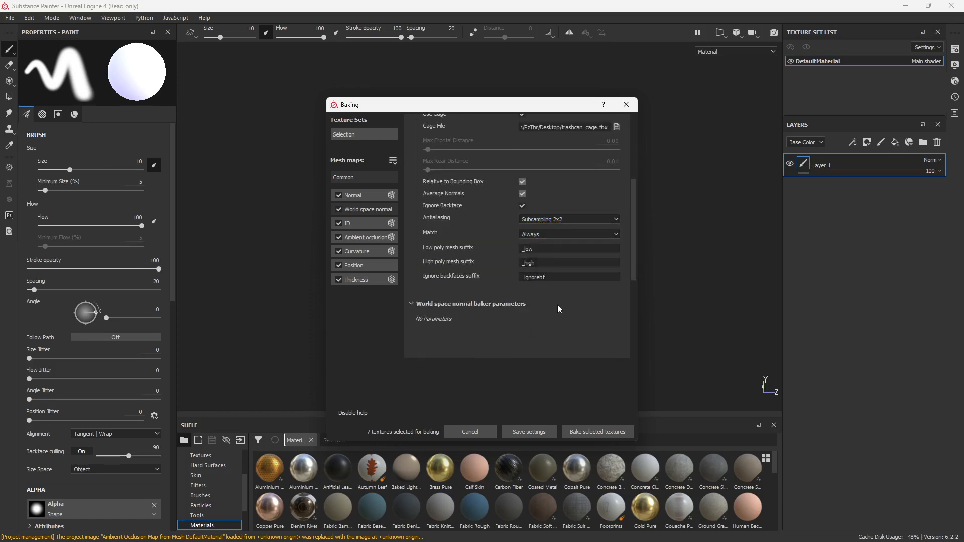
click(544, 236)
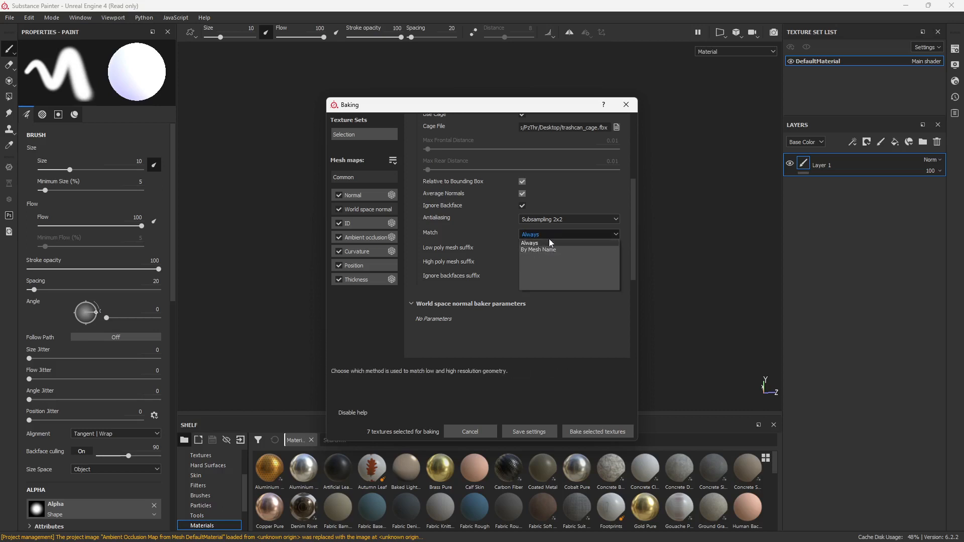
click(530, 232)
scroll(541, 336, up, 5)
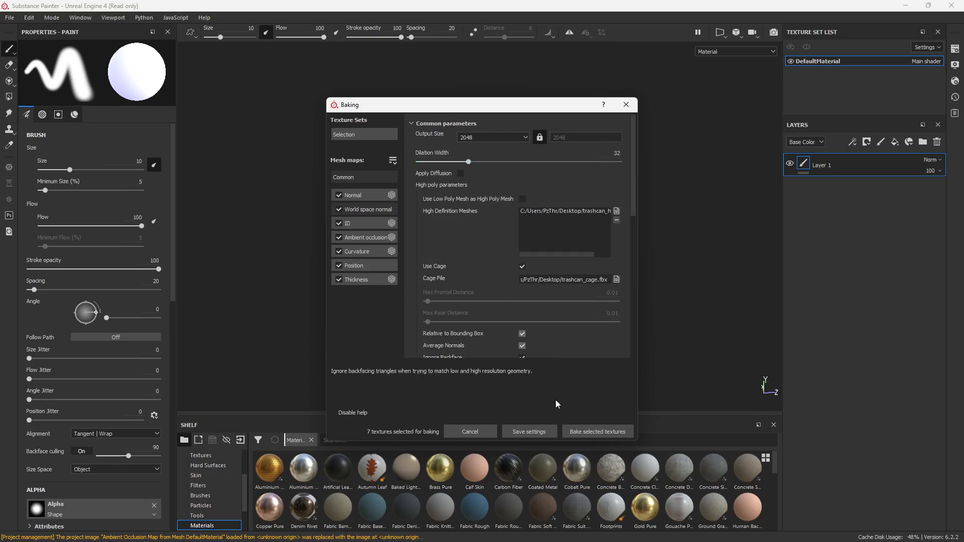
click(591, 432)
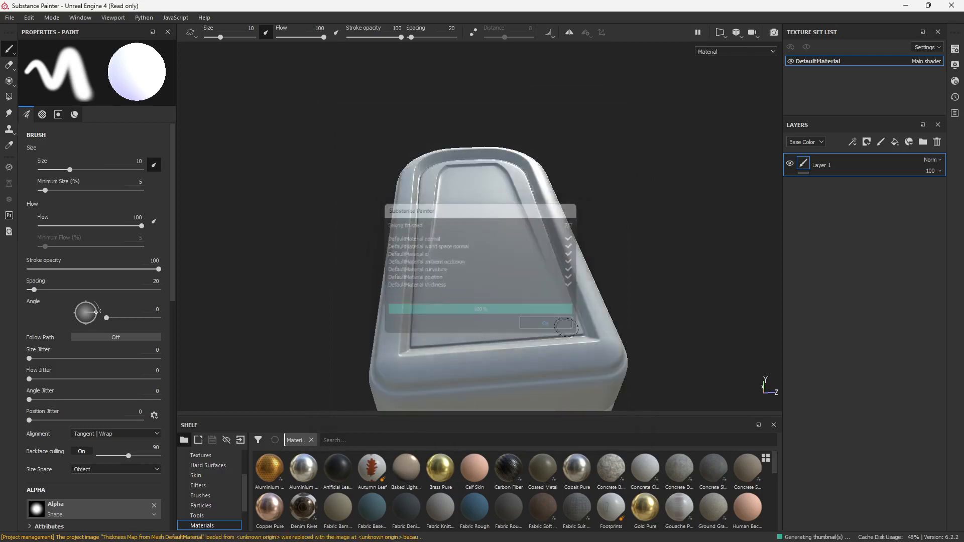
- Examine the new bake around the trash can's lid seam, rounded corners and raised lid details
alt+drag(619, 218, 261, 236)
alt+middle_drag(505, 304, 602, 170)
alt+drag(603, 170, 548, 288)
scroll(549, 287, up, 5)
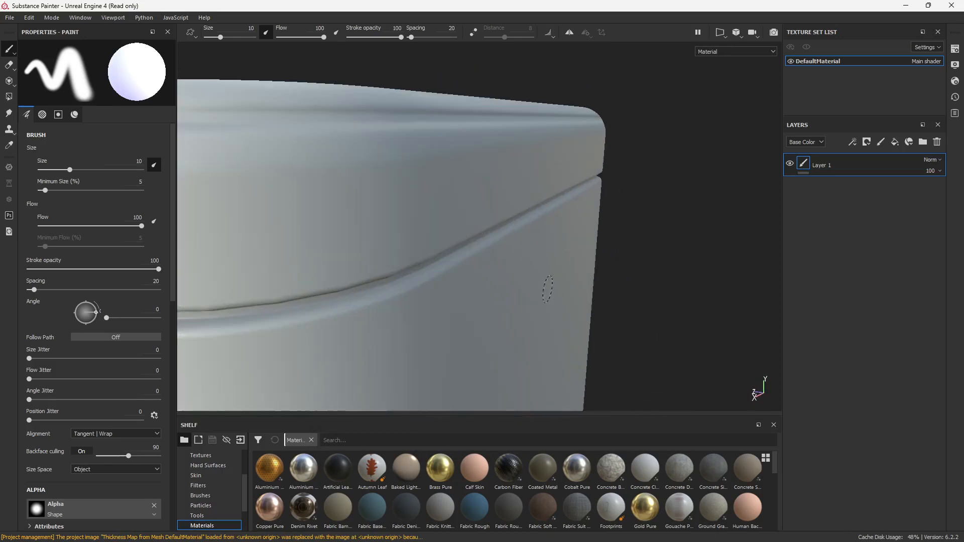
alt+middle_drag(487, 235, 509, 265)
alt+drag(509, 265, 532, 349)
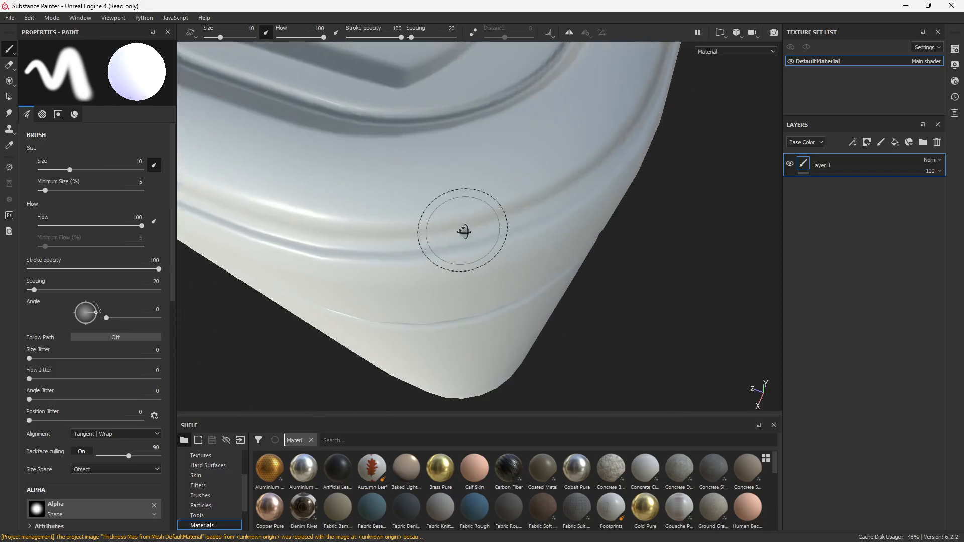
alt+drag(462, 231, 568, 243)
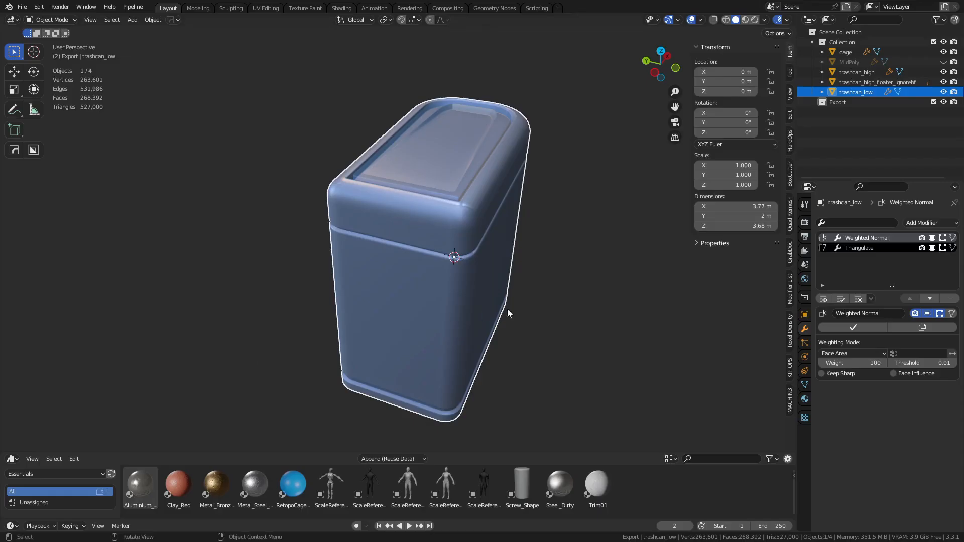
- In Blender, duplicate trashcan_low and place the copy about 6.25 m along the Y axis
click(507, 308)
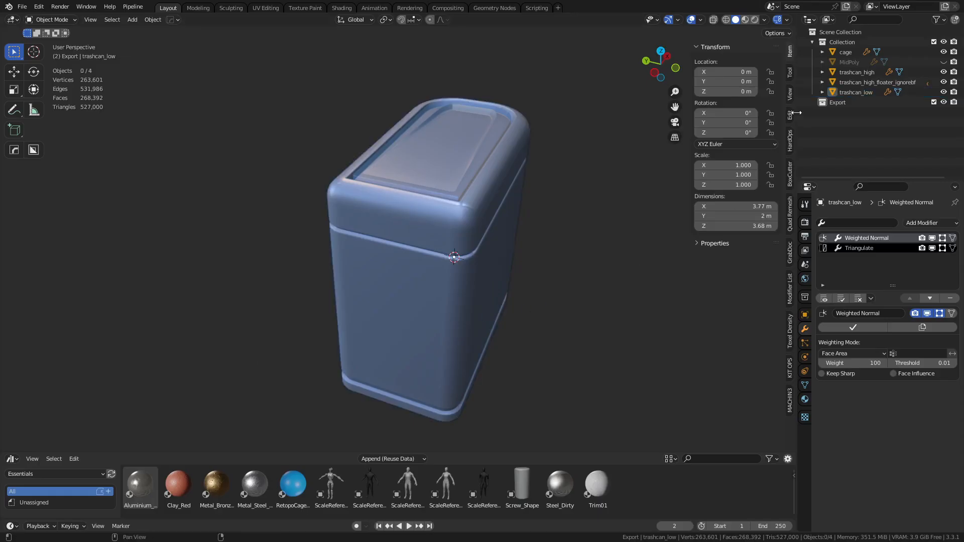
click(855, 92)
key(shift+d)
key(y)
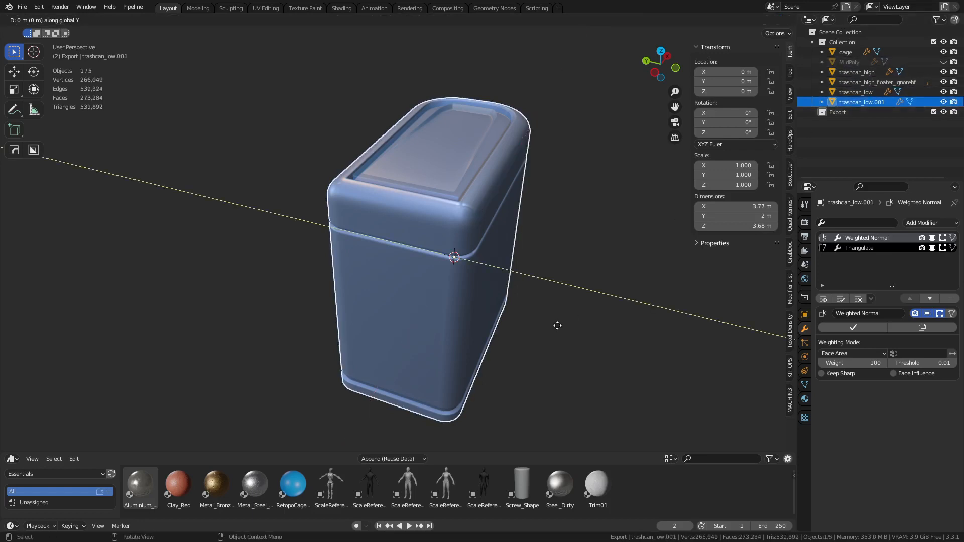
click(287, 258)
- Frame the duplicated low-poly trash can and inspect its topology in wireframe shading
key(grave)
click(347, 274)
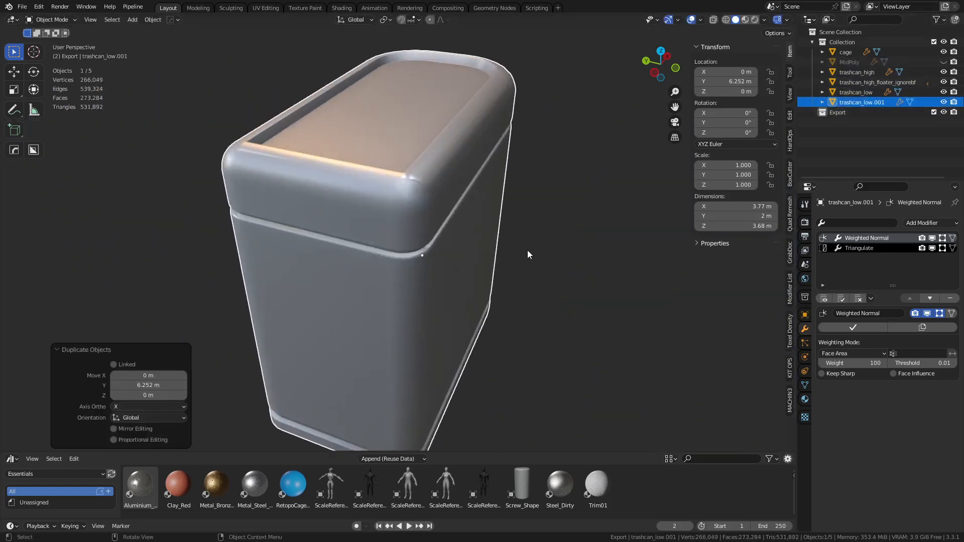
scroll(529, 244, up, 3)
key(shift+z)
middle_drag(530, 234, 467, 292)
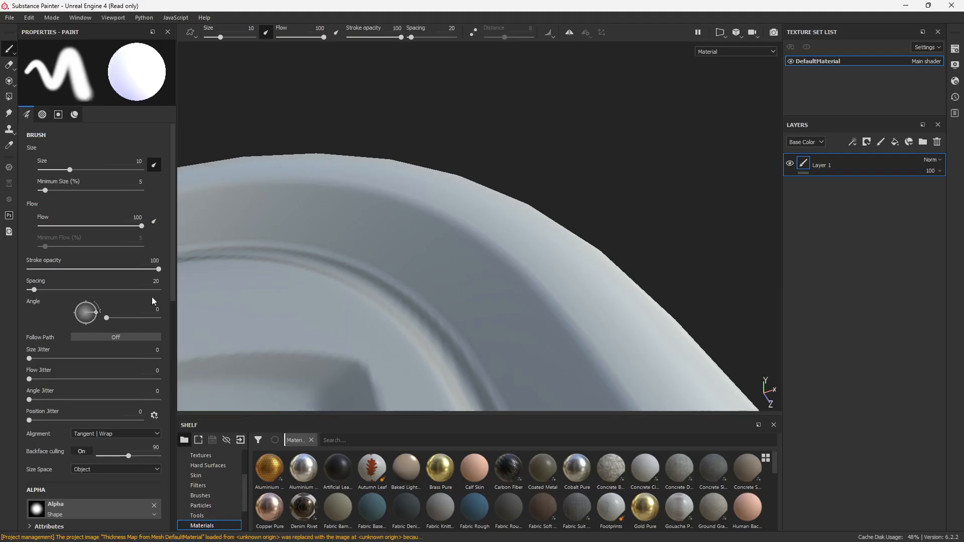
- Back in Substance Painter, view the trash can's UV layout in 2D and display the Normal channel
key(F3)
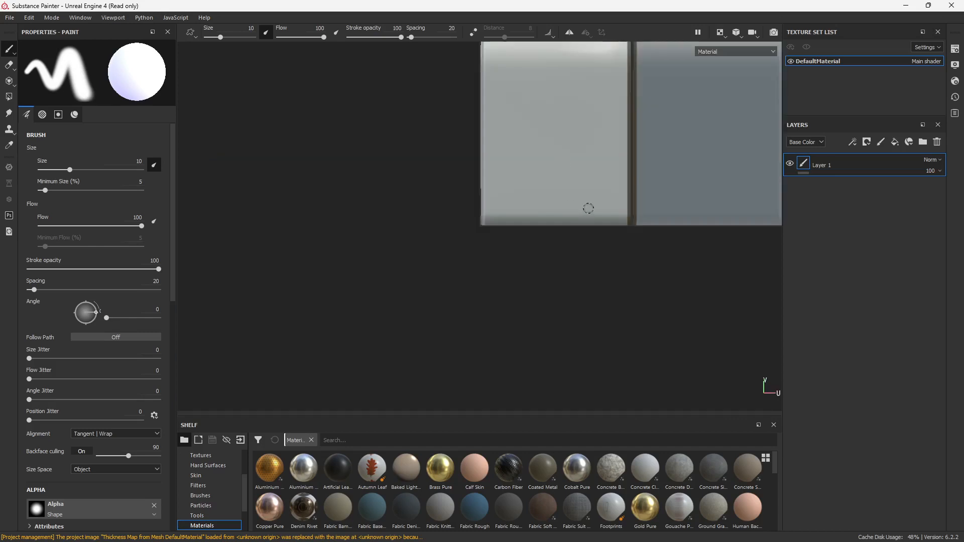
scroll(592, 209, down, 4)
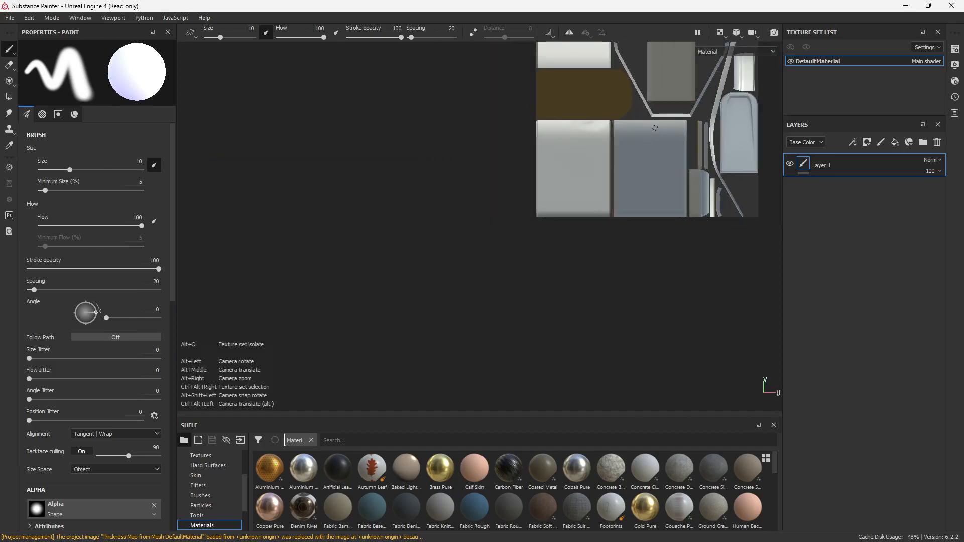
alt+middle_drag(654, 129, 475, 261)
scroll(482, 256, down, 2)
scroll(484, 254, up, 3)
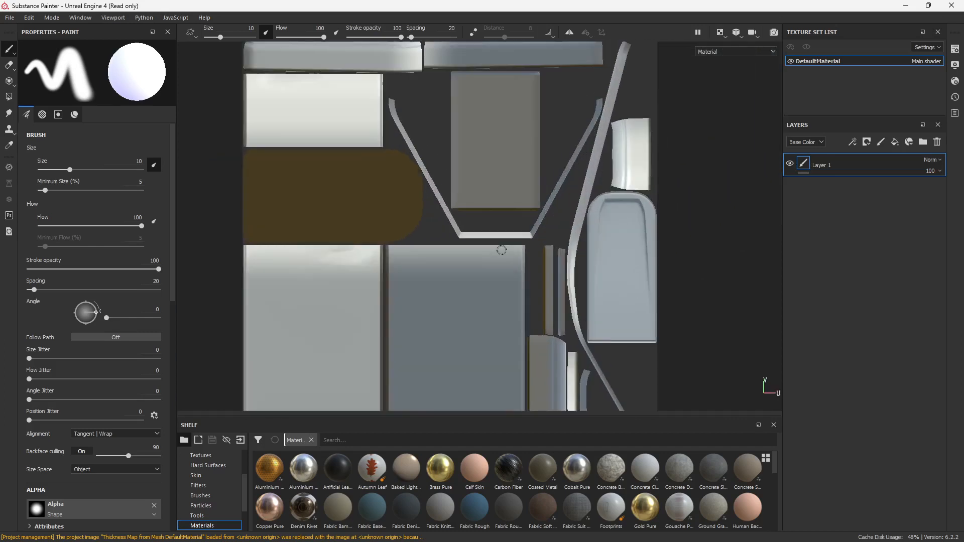
key(c)
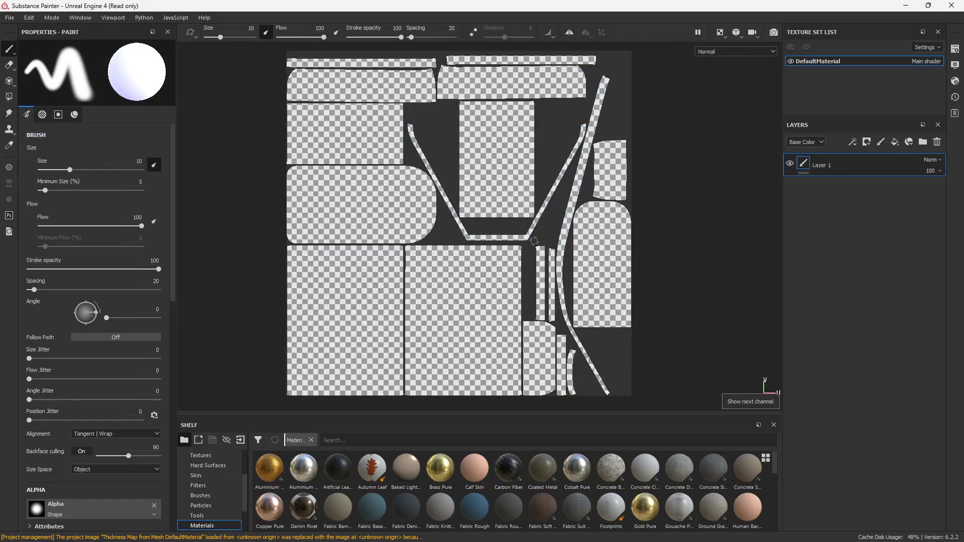
- Examine the baked normal map in 2D around the lid's rounded border and raised inset
key(c)
scroll(601, 230, up, 8)
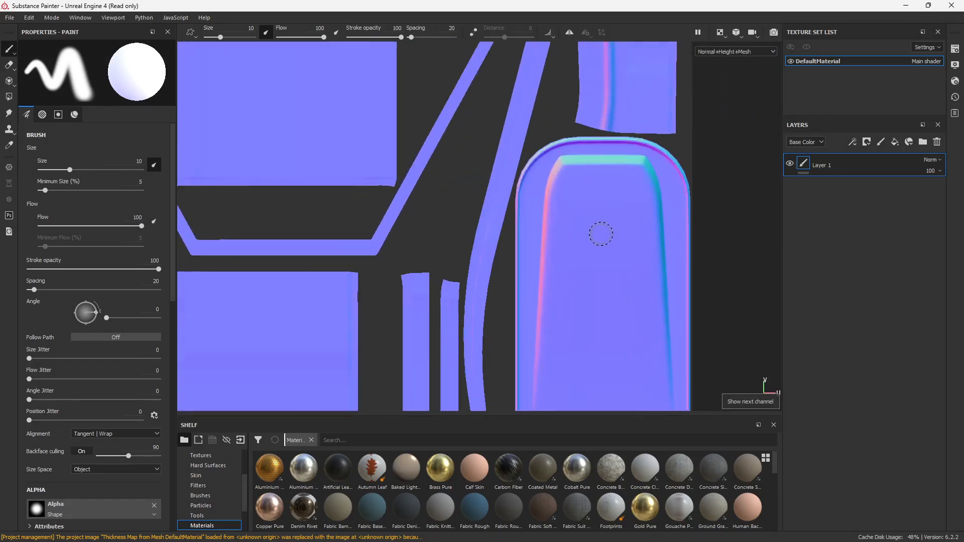
alt+middle_drag(403, 130, 560, 318)
alt+middle_drag(494, 188, 515, 283)
alt+middle_drag(581, 146, 462, 278)
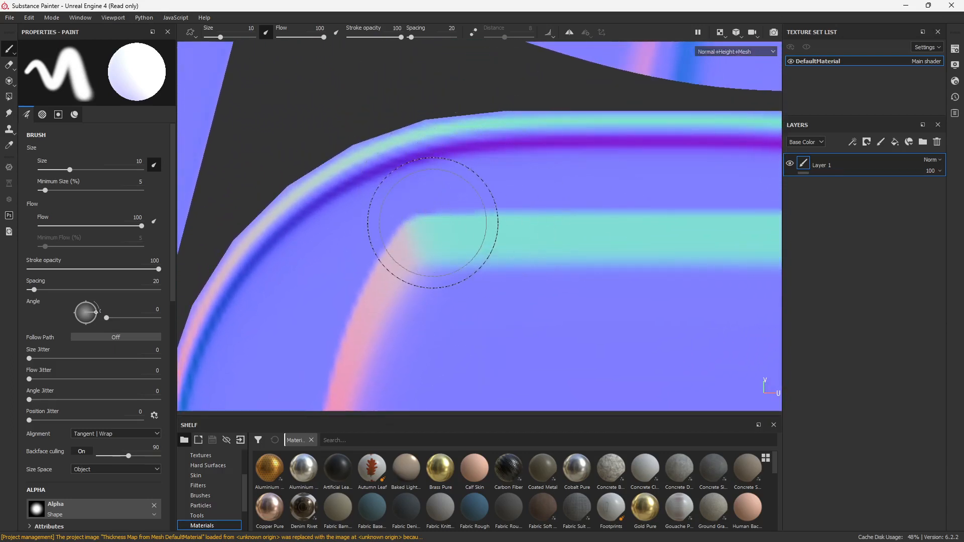
alt+middle_drag(604, 201, 308, 197)
alt+middle_drag(446, 99, 517, 305)
alt+middle_drag(520, 159, 531, 284)
scroll(535, 265, down, 3)
alt+middle_drag(535, 147, 515, 299)
alt+middle_drag(391, 140, 457, 282)
alt+middle_drag(449, 223, 506, 264)
scroll(507, 264, down, 2)
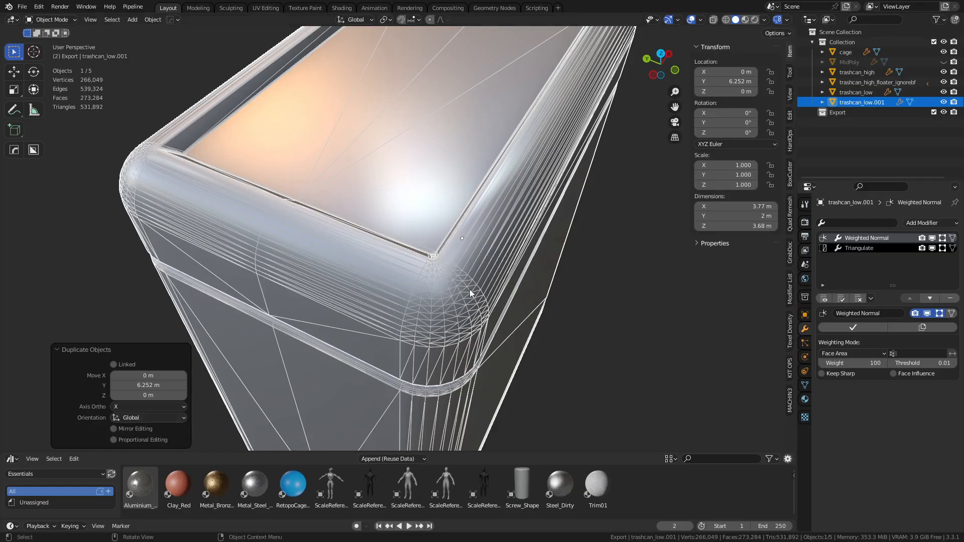
- In Blender, give the duplicated trash can a new material with metallic 1.0 and roughness 0.098, and preview it in material shading
click(805, 400)
click(879, 264)
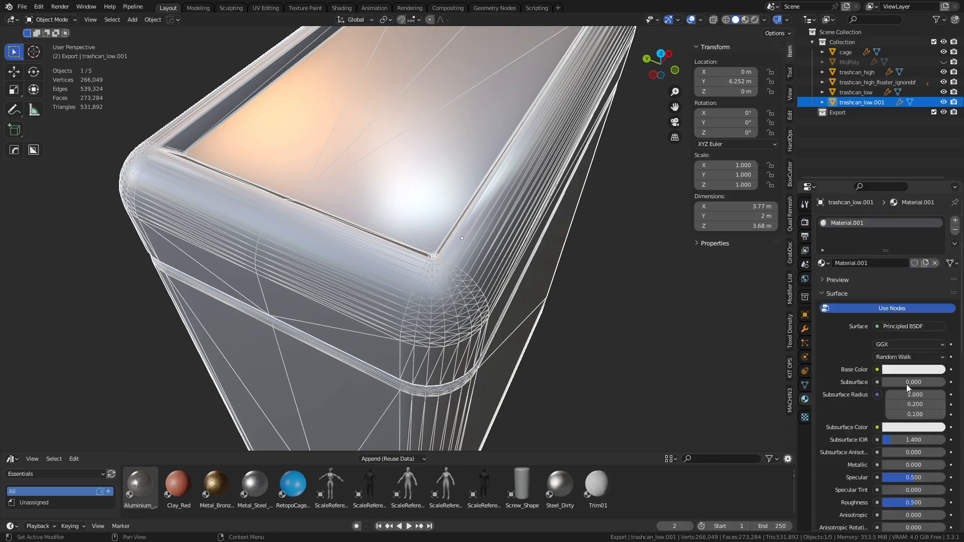
scroll(889, 454, down, 5)
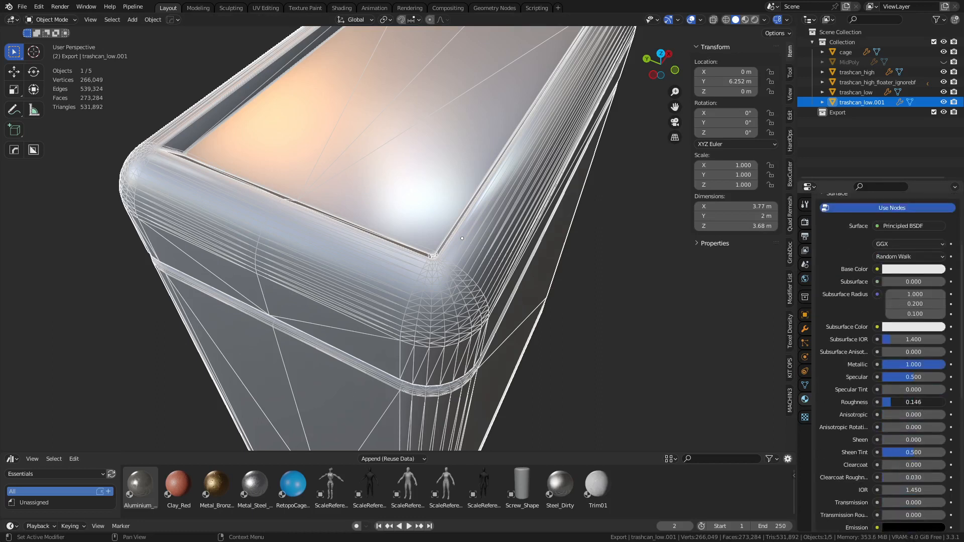
click(744, 20)
scroll(565, 295, down, 6)
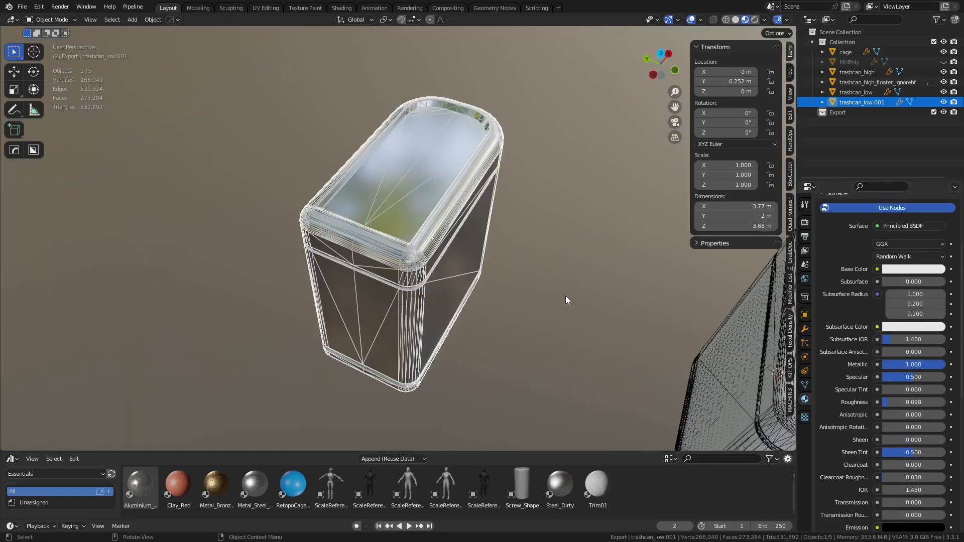
- Turn off the wireframe overlay and lower the material's roughness to 0.043 for sharper reflections
click(565, 295)
middle_drag(565, 295, 531, 258)
key(shift+z)
scroll(481, 240, up, 3)
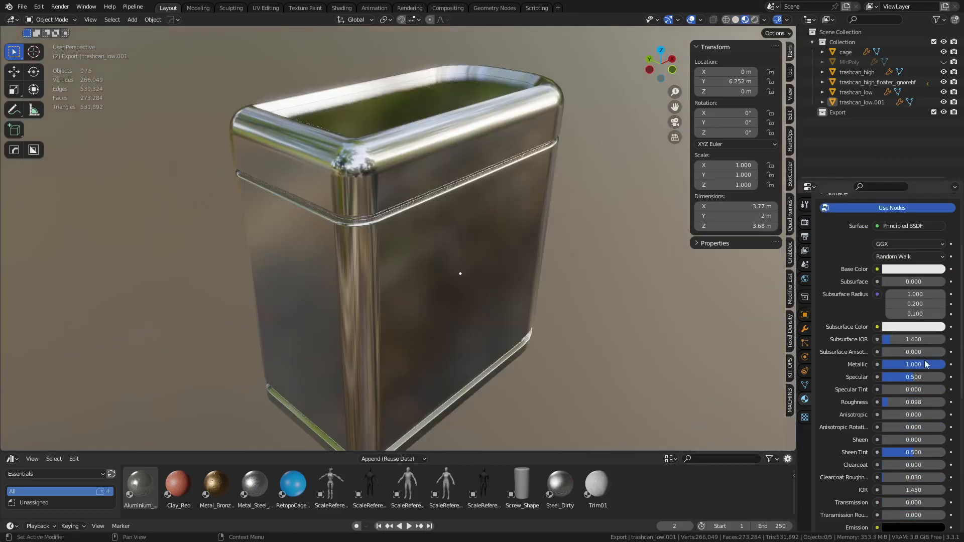
drag(908, 403, 903, 403)
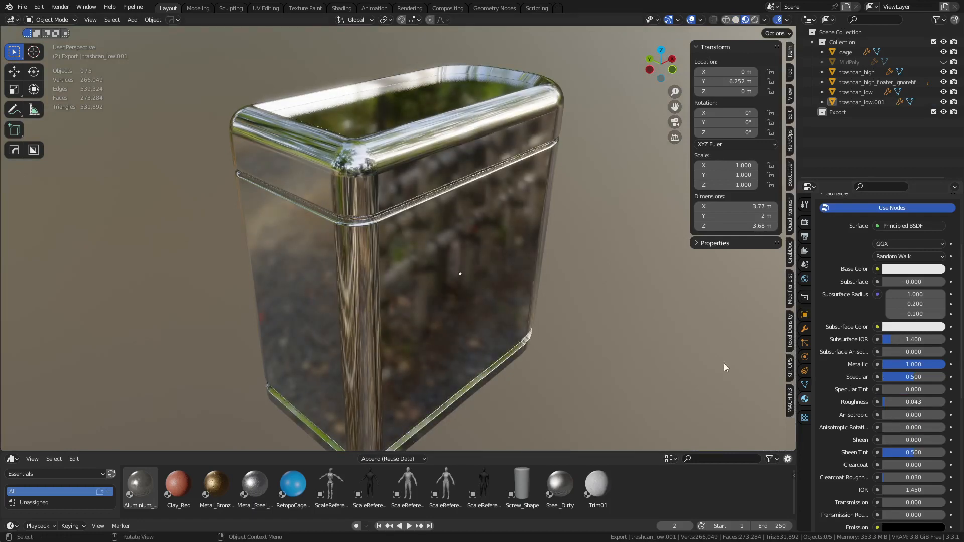
mouse_move(512, 263)
middle_down()
mouse_move(540, 303)
mouse_move(585, 292)
mouse_move(551, 268)
mouse_move(526, 329)
mouse_move(400, 180)
mouse_move(513, 221)
mouse_move(522, 198)
mouse_move(546, 195)
mouse_move(514, 247)
middle_up()
- Compare the copy's reflections with the Weighted Normal modifier disabled and re-enabled in the viewport
click(515, 247)
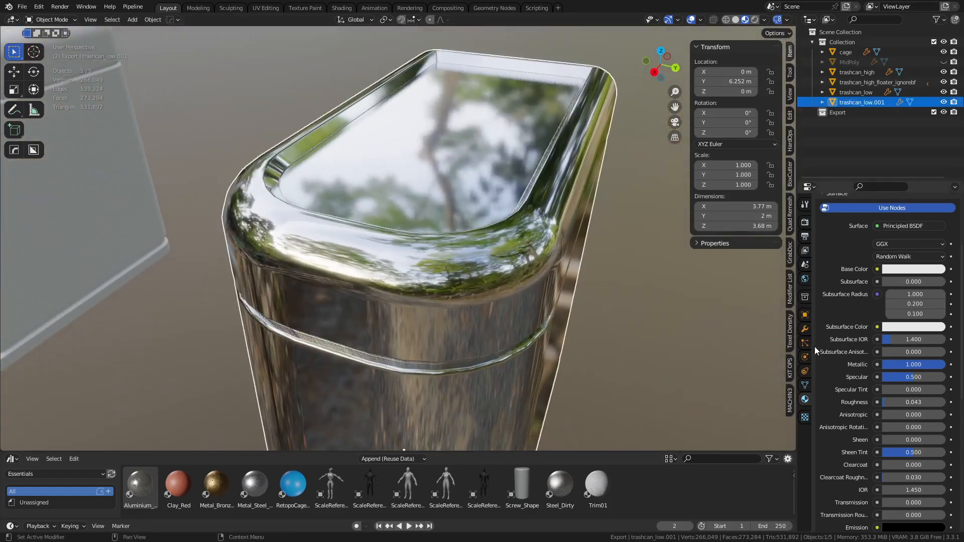
click(805, 329)
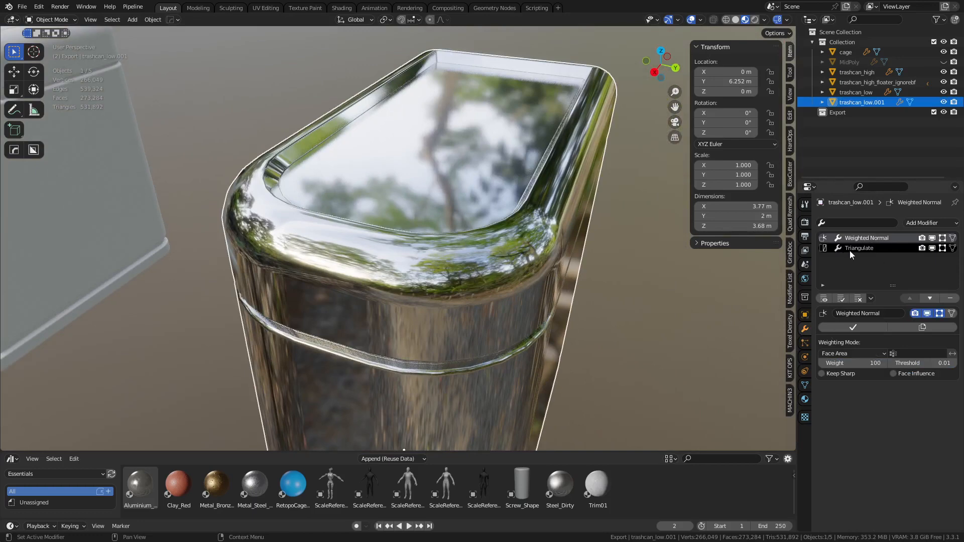
click(933, 239)
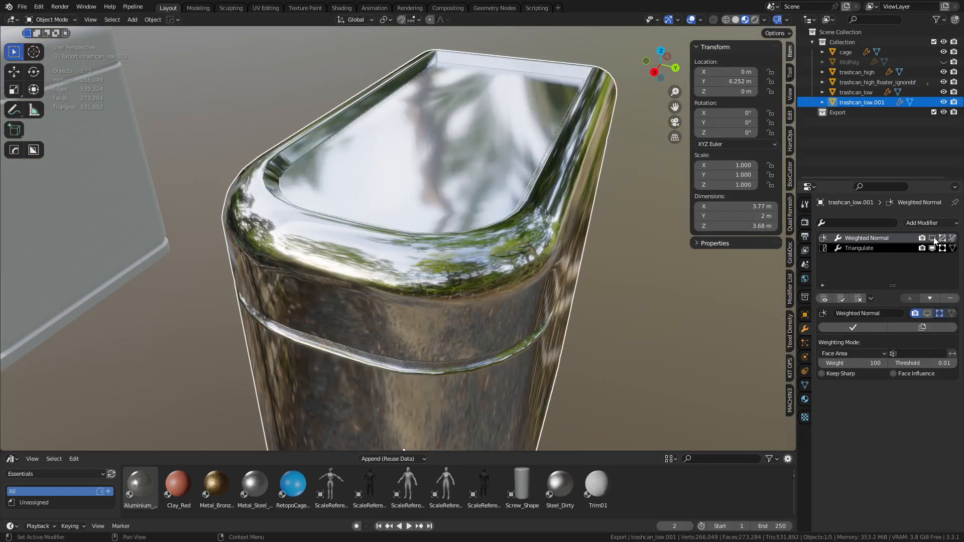
scroll(577, 198, down, 5)
middle_drag(577, 198, 444, 194)
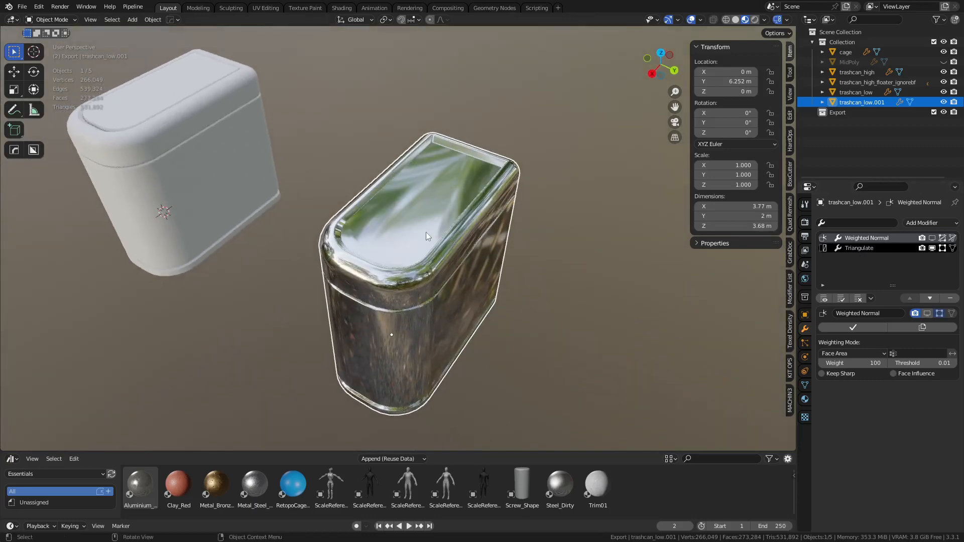
click(932, 238)
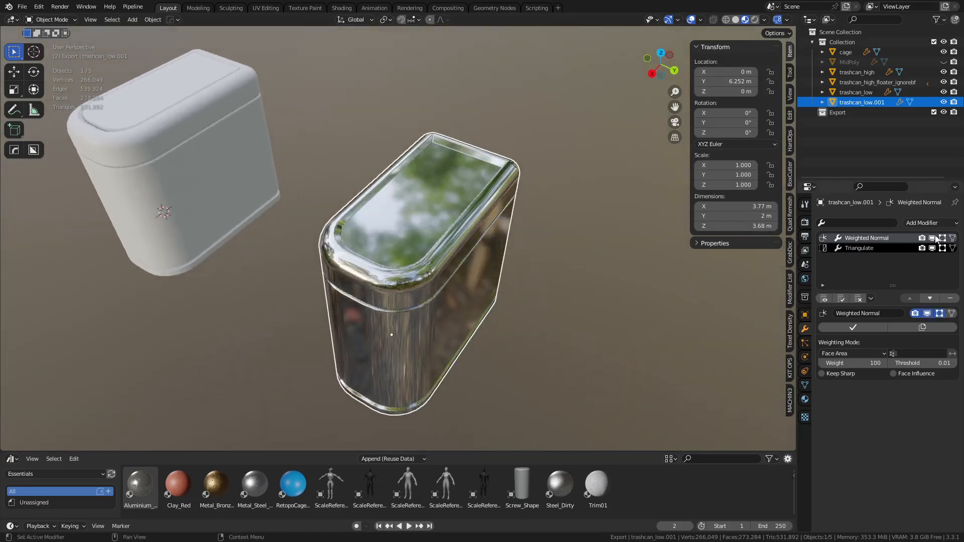
- Return to solid shading with wireframes, duplicate the trash can and place the copy at about 9.62 m on Y
click(735, 20)
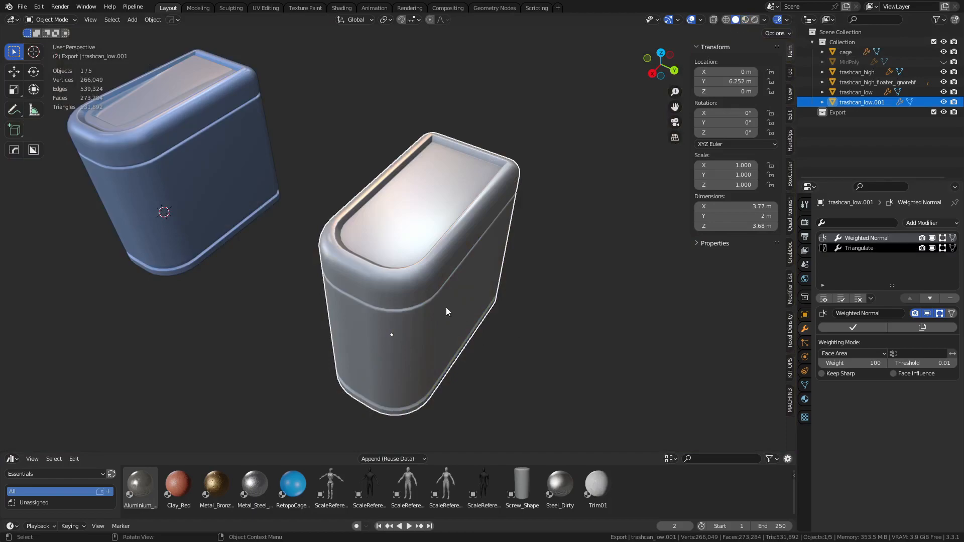
key(shift+w)
middle_drag(446, 307, 479, 299)
shift+middle_drag(421, 264, 364, 252)
key(shift+d)
key(x)
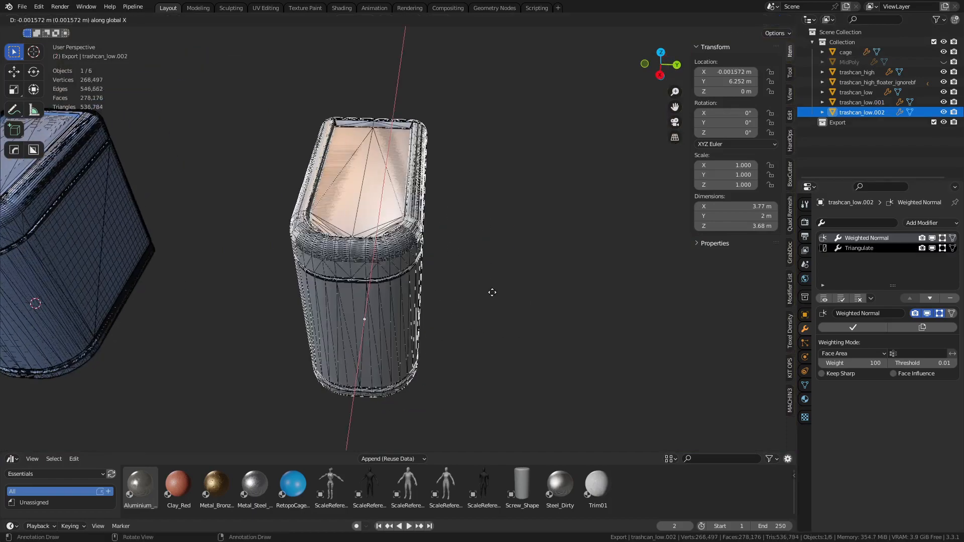
key(y)
click(678, 320)
- Duplicate the new trash can again and move this copy about 3.3 m along Y
shift+middle_drag(608, 294, 471, 275)
key(shift+d)
key(y)
click(722, 289)
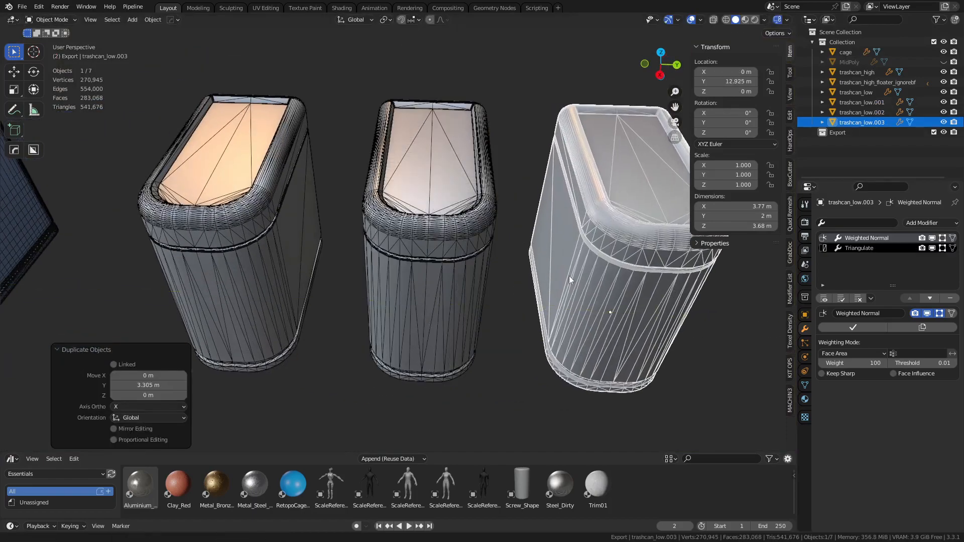
- Remove the Triangulate modifier from the middle copy, leaving its Weighted Normal modifier
shift+middle_drag(569, 276, 512, 288)
middle_drag(454, 291, 447, 268)
click(408, 291)
click(866, 249)
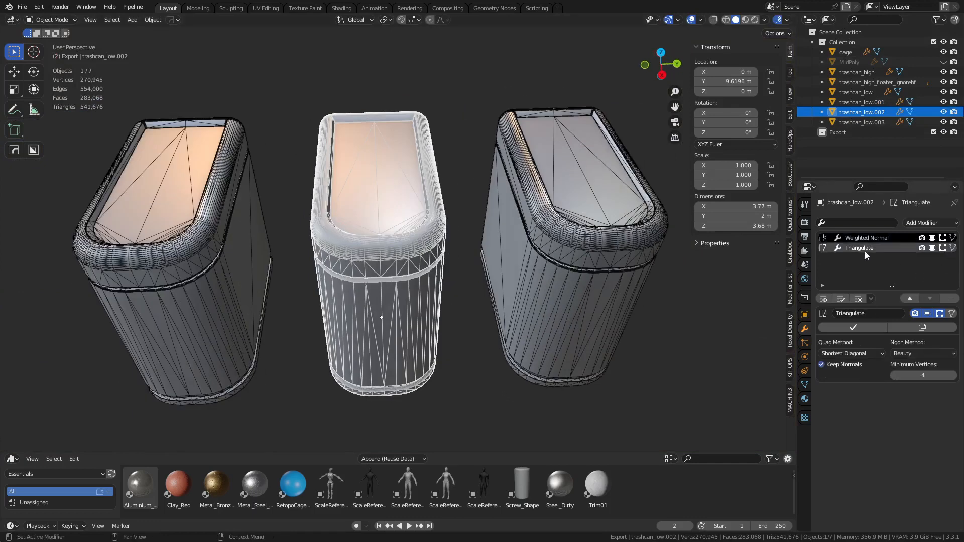
- Remove both the Weighted Normal and Triangulate modifiers from the copy farthest along Y
click(580, 288)
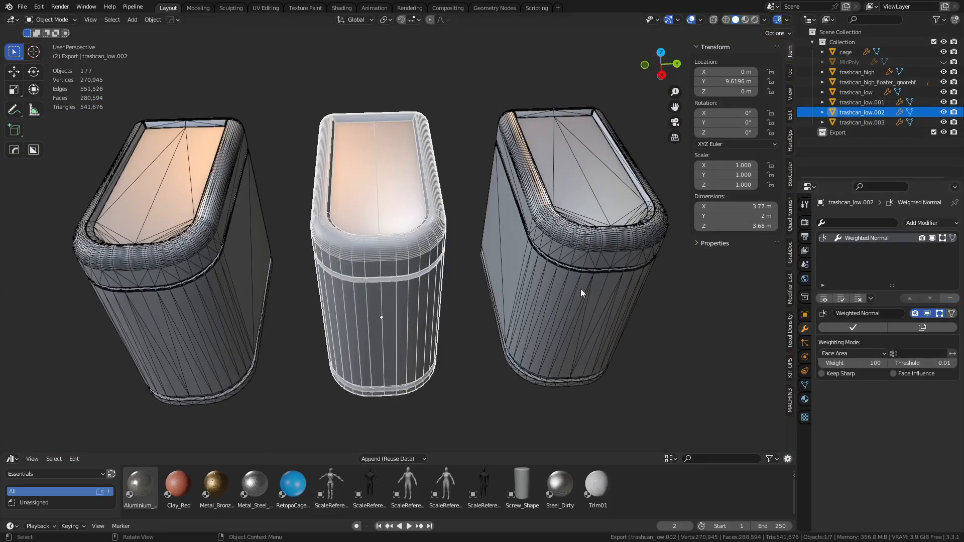
click(950, 300)
click(431, 242)
click(604, 270)
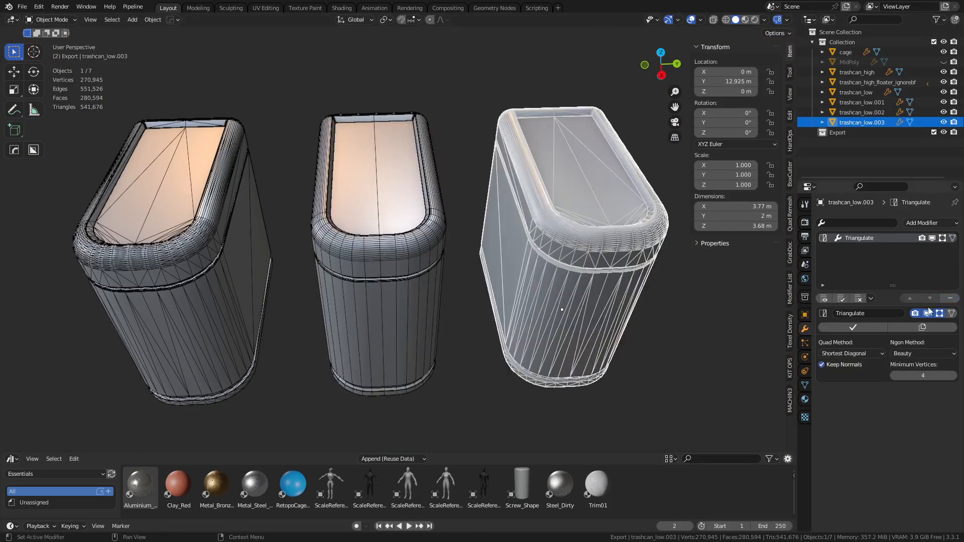
click(949, 300)
click(441, 272)
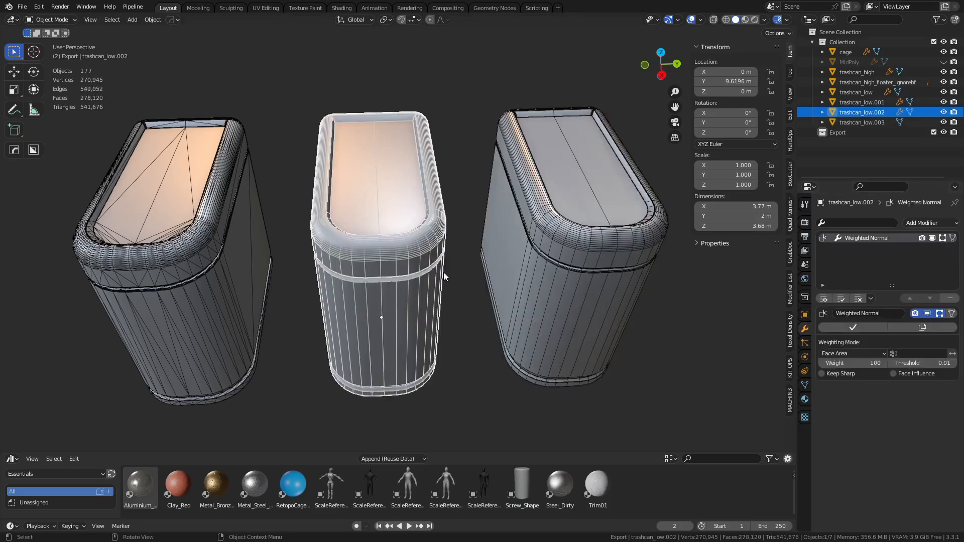
click(569, 262)
shift+middle_drag(582, 253, 503, 274)
middle_drag(503, 274, 510, 279)
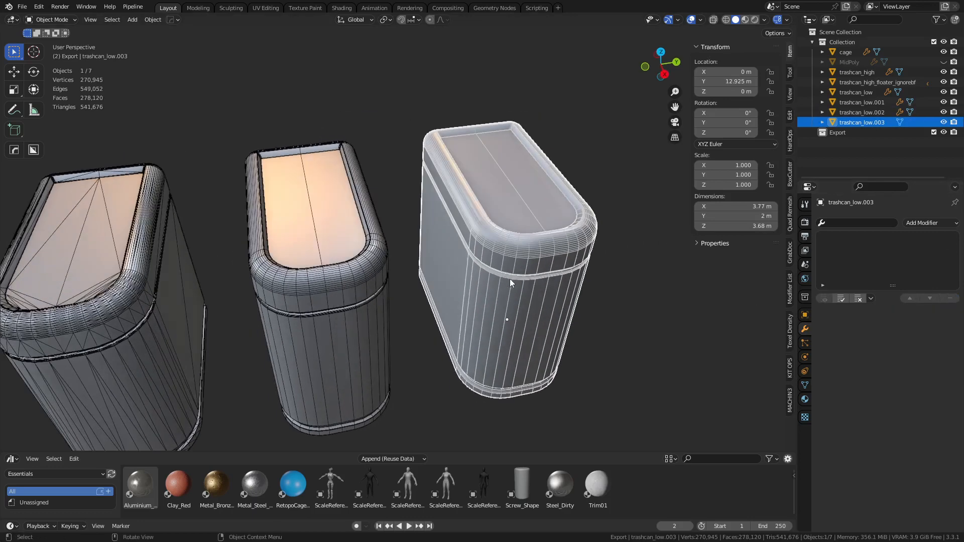
- Move the copy without modifiers about 1.9 m farther along Y to open a gap beside the middle copy
click(308, 289)
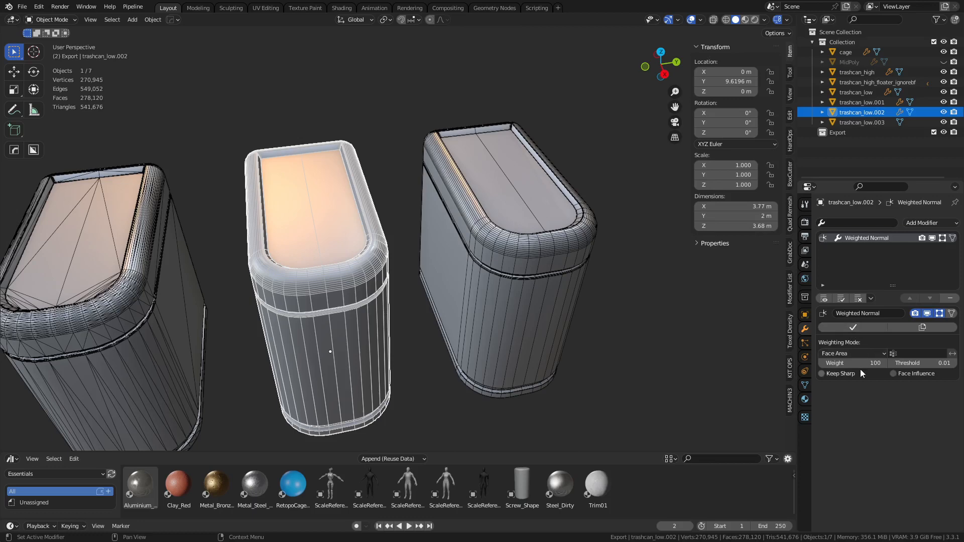
click(442, 272)
key(g)
key(y)
click(534, 261)
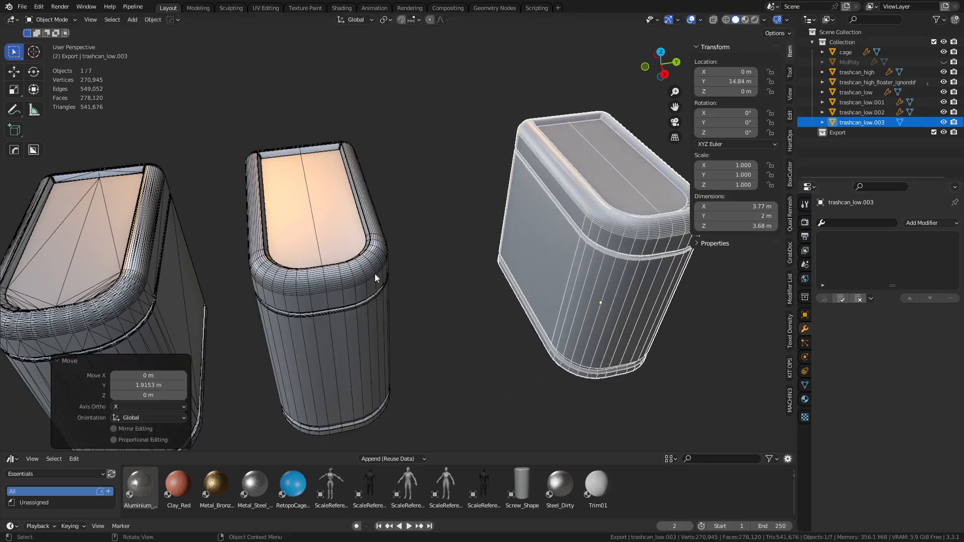
- Duplicate the Weighted Normal copy about 2.7 m along Y into the gap
click(360, 278)
key(shift+d)
key(y)
click(502, 266)
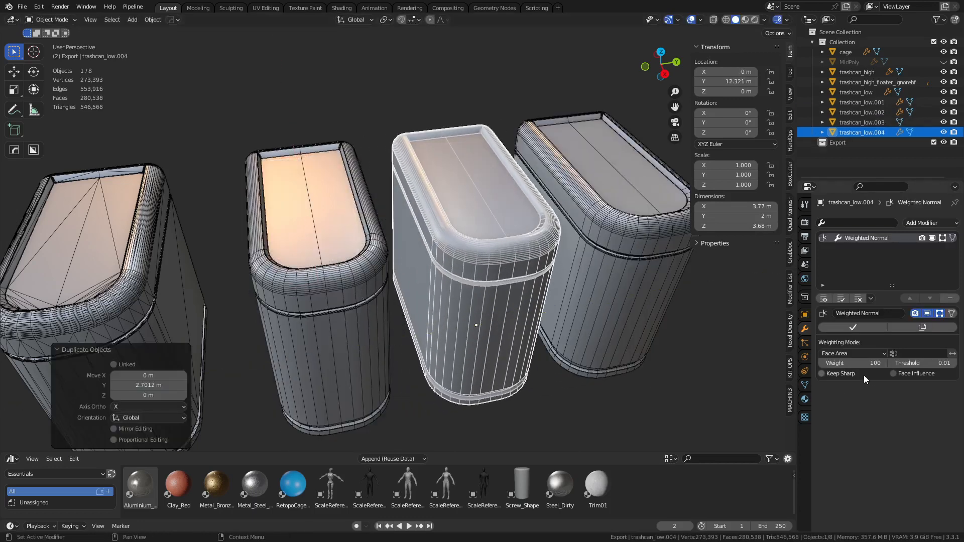
- Try to set the new copy's Weighted Normal weight to 50
click(853, 363)
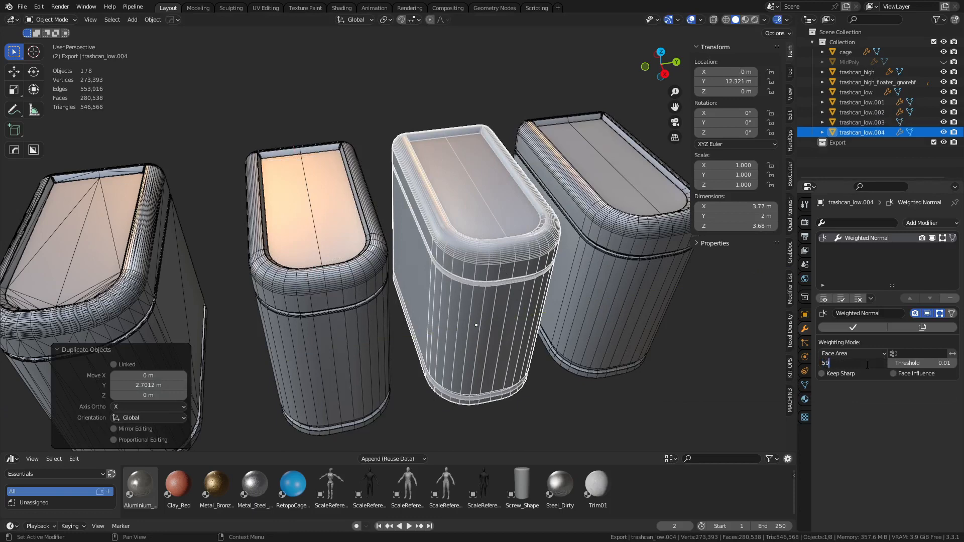
text(50])
key(Return)
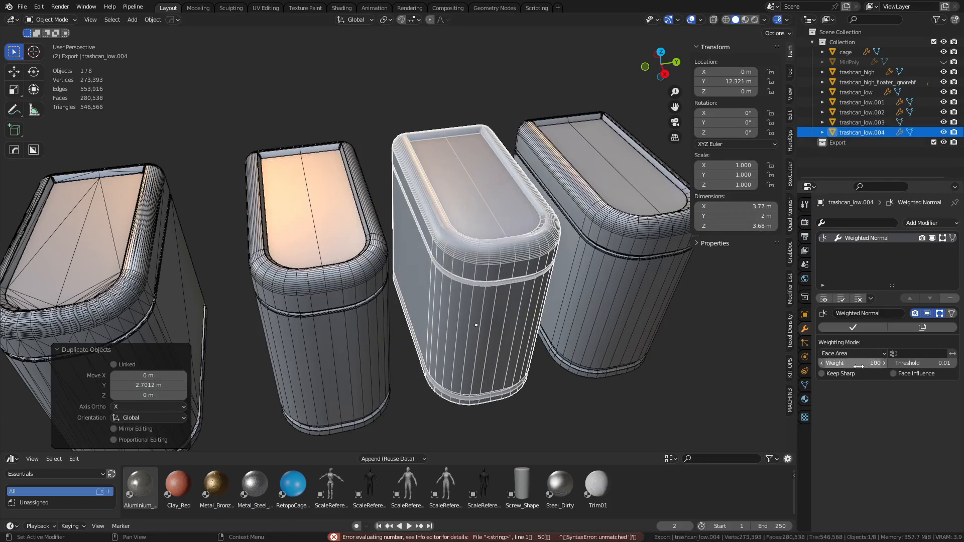
- Hide the triangulated copy and apply Shade Auto Smooth to each of the three remaining copies
click(88, 269)
key(h)
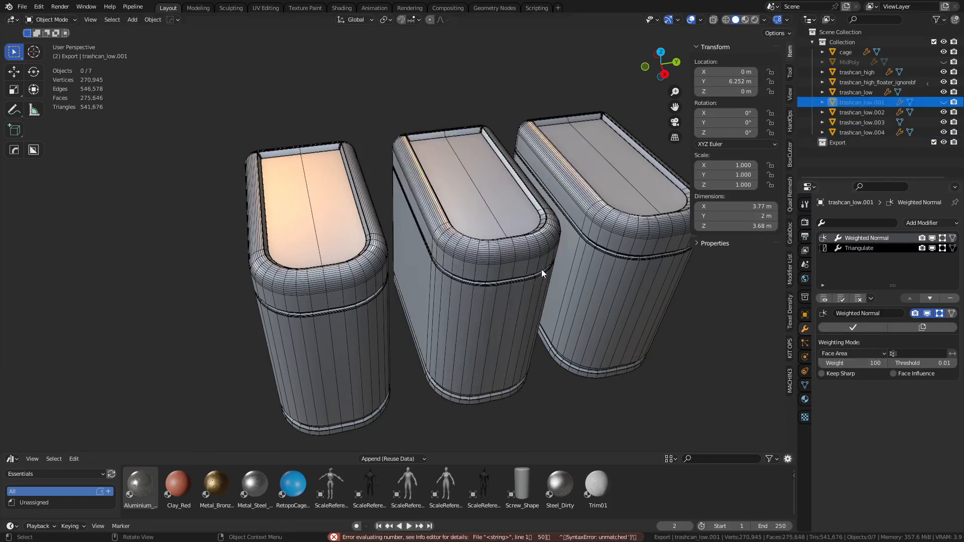
click(592, 221)
middle_drag(642, 254, 608, 252)
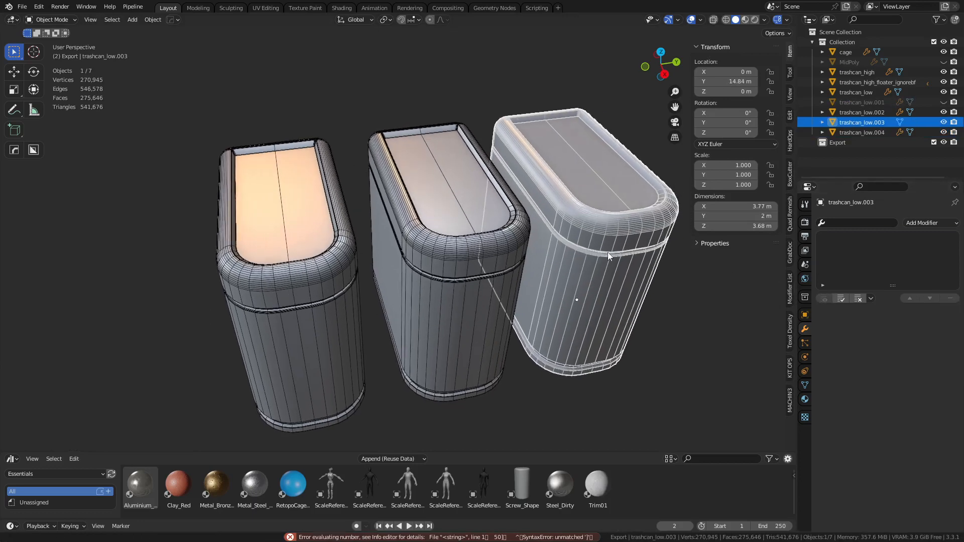
right_click(608, 252)
click(601, 297)
click(476, 265)
right_click(476, 265)
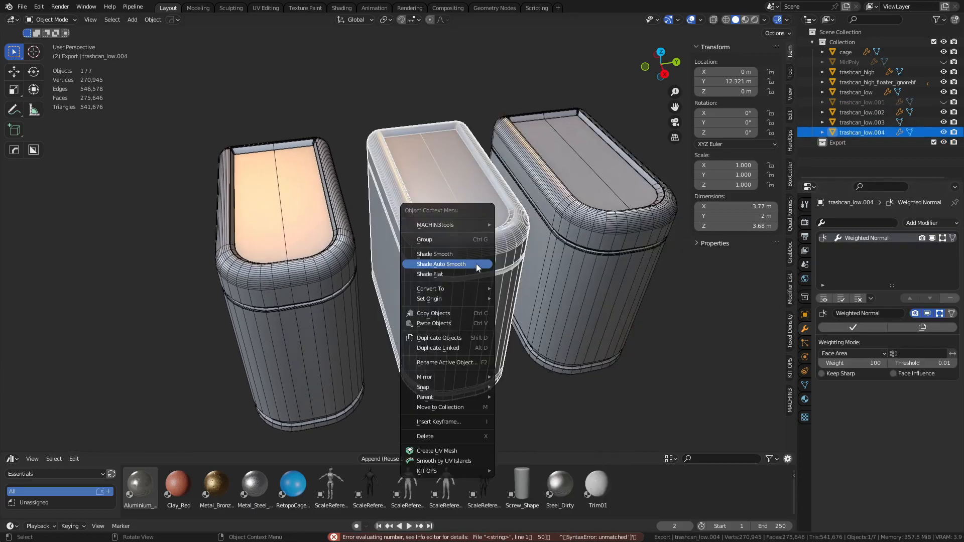
click(476, 264)
click(328, 276)
right_click(328, 276)
click(328, 275)
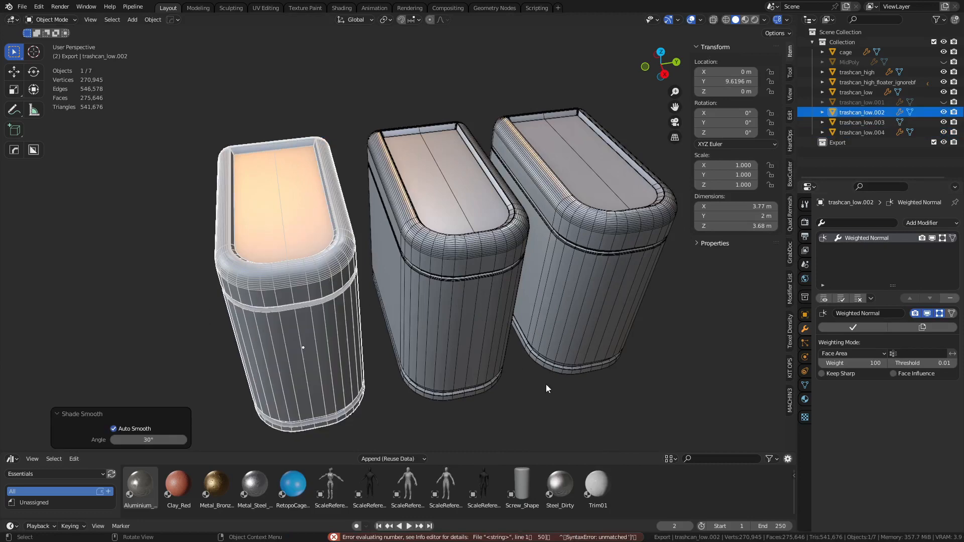
- Set the Weighted Normal weight of the middle copy to 50 and compare its settings with the neighbouring Weighted Normal copy
click(586, 380)
click(659, 267)
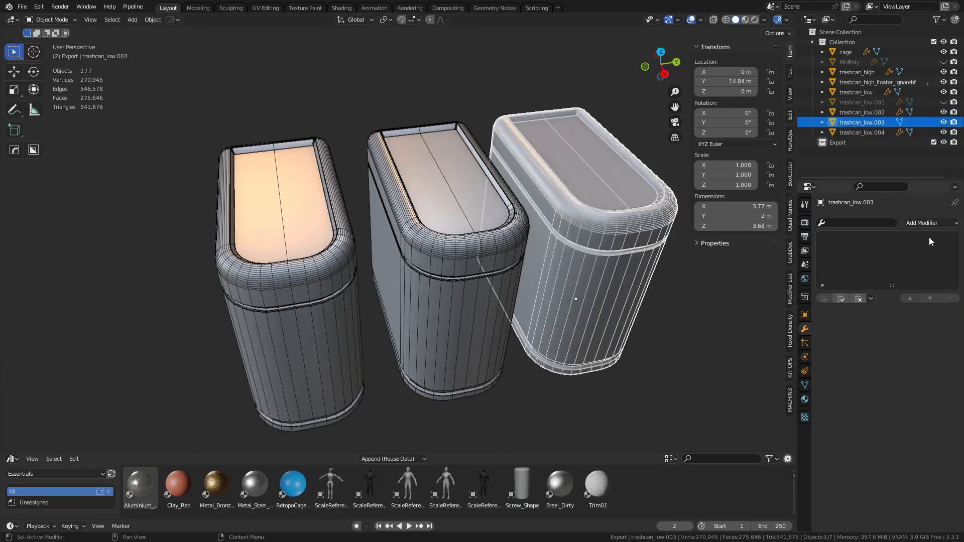
click(491, 263)
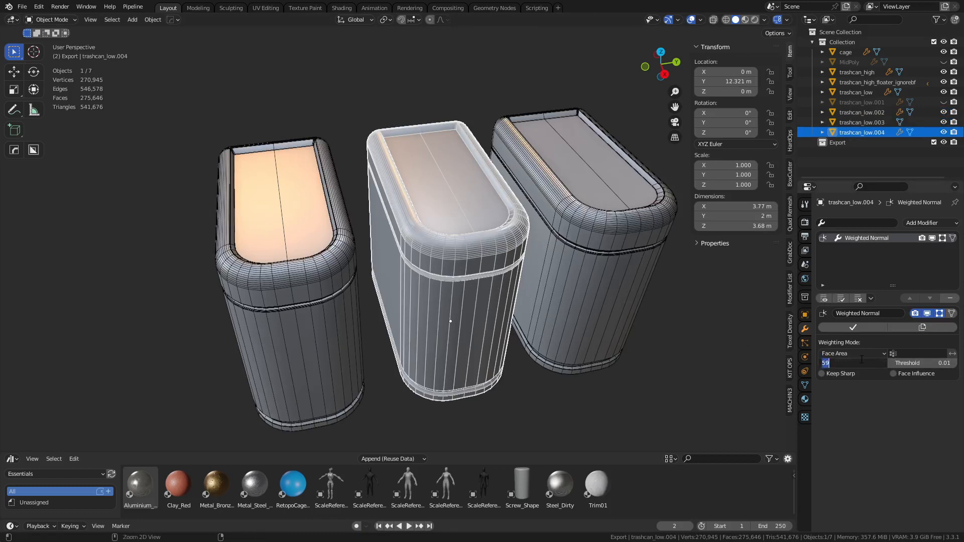
key(Return)
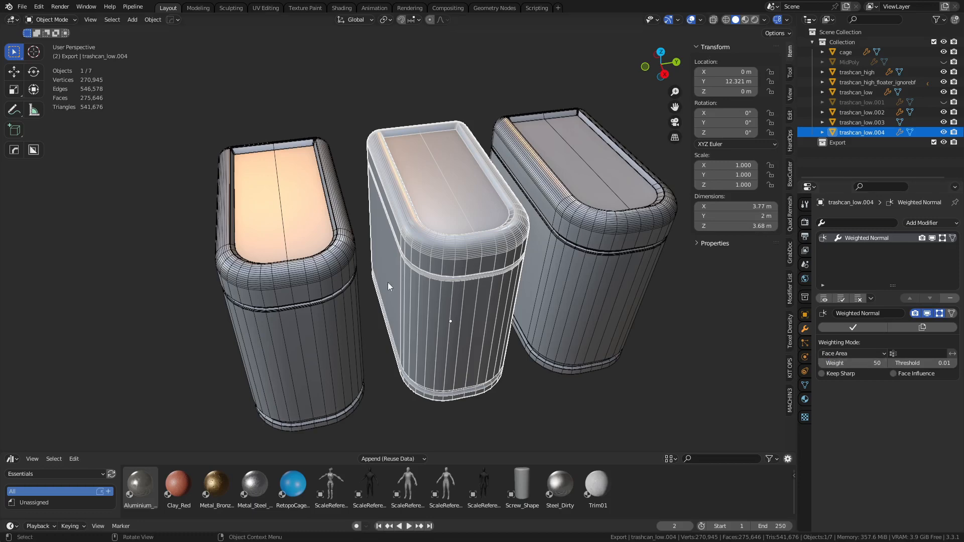
click(342, 282)
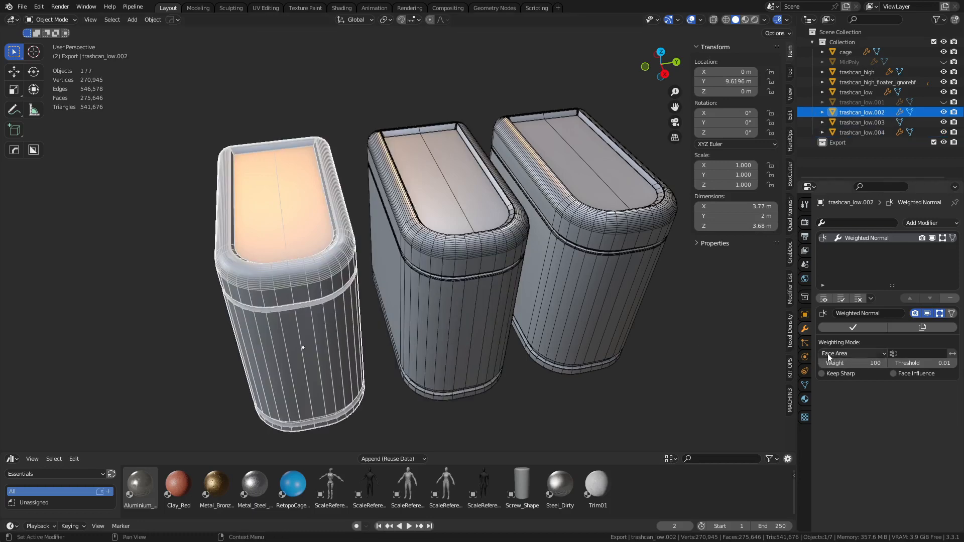
click(465, 254)
click(354, 278)
click(467, 257)
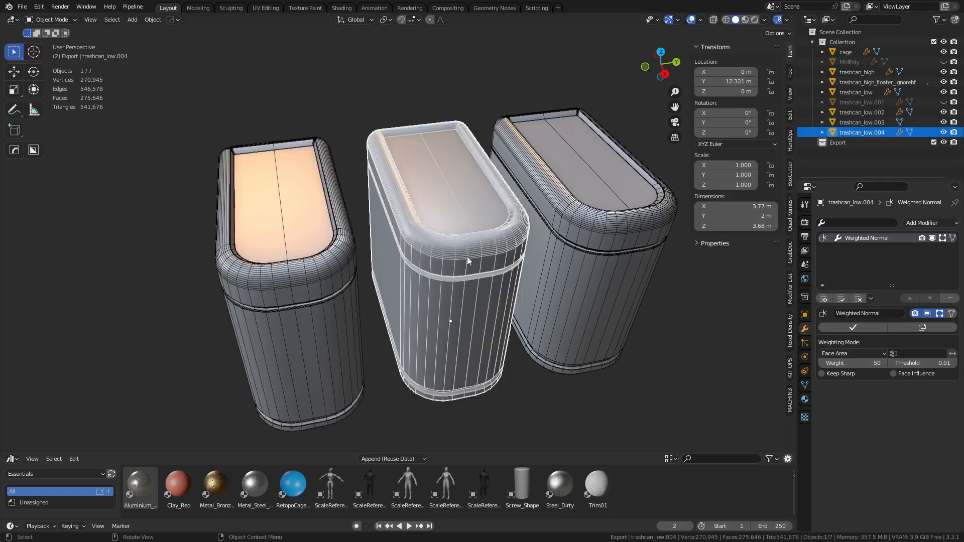
- Convert all three visible low-poly trash can copies to meshes and look over each copy's modifier stack
click(571, 245)
shift+click(347, 274)
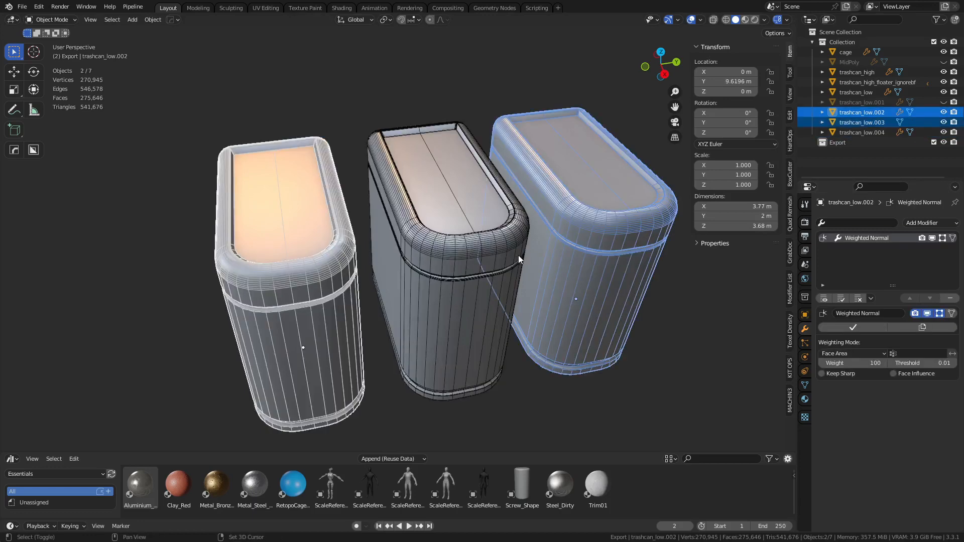
shift+click(518, 255)
right_click(518, 255)
mouse_move(538, 290)
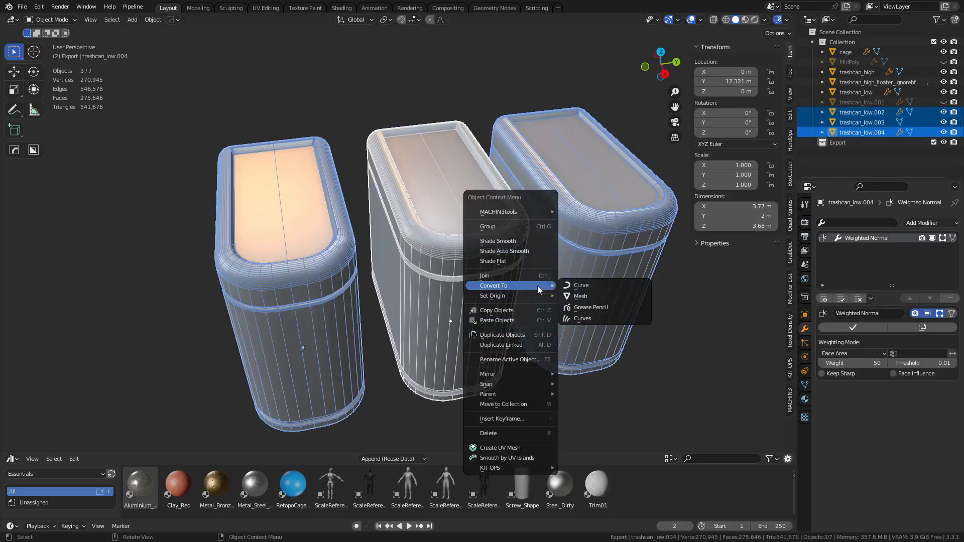
click(581, 297)
click(630, 305)
click(444, 305)
click(328, 298)
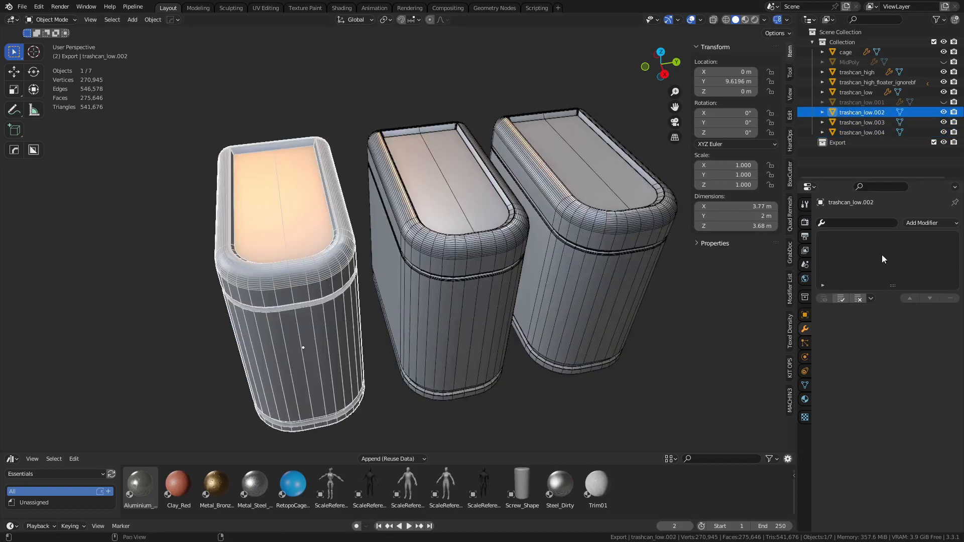
- Open the three converted trash can copies together in Edit Mode
shift+middle_drag(684, 307, 654, 313)
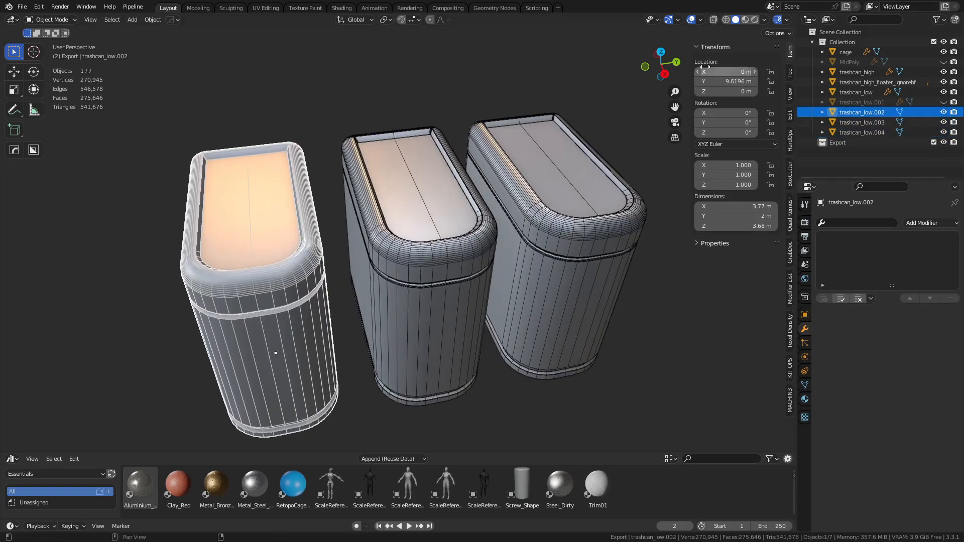
click(703, 19)
click(701, 19)
shift+click(434, 233)
shift+click(534, 208)
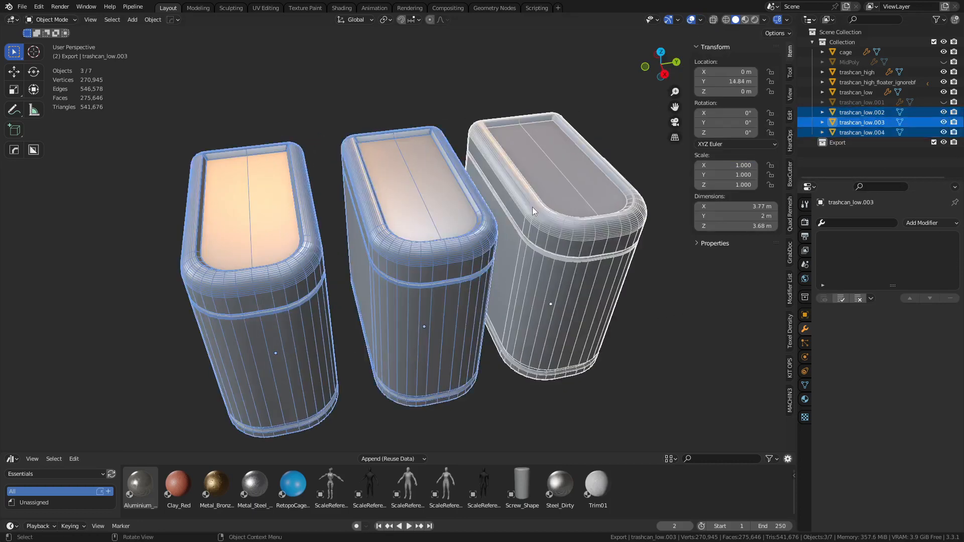
key(Tab)
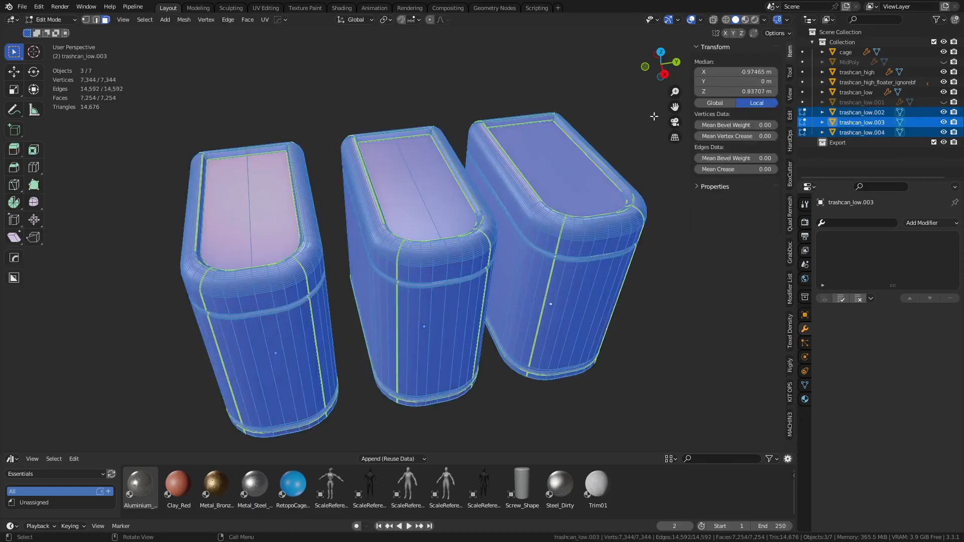
- Display the split normals on the three meshes at size 0.27 and clear the mesh selection
click(700, 20)
click(650, 382)
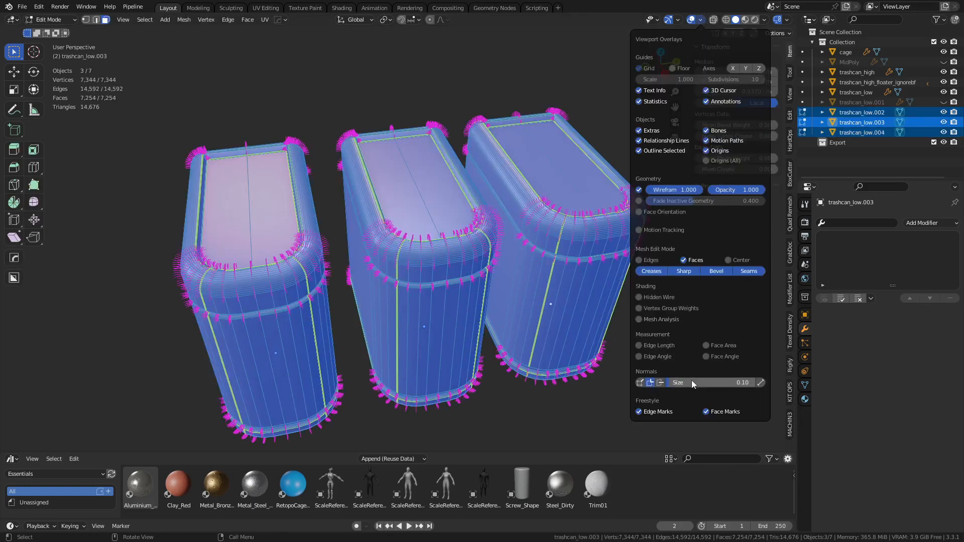
drag(691, 381, 728, 381)
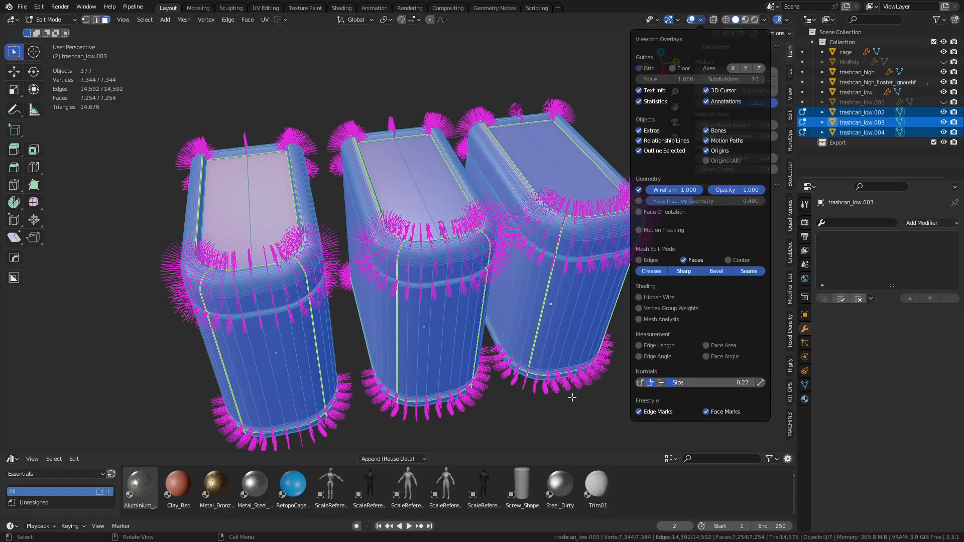
click(507, 413)
- Examine the split normals around the rounded upper rim of trashcan_low.003, selecting single vertices there as reference points
middle_drag(581, 327, 517, 276)
scroll(517, 275, up, 2)
scroll(517, 275, up, 5)
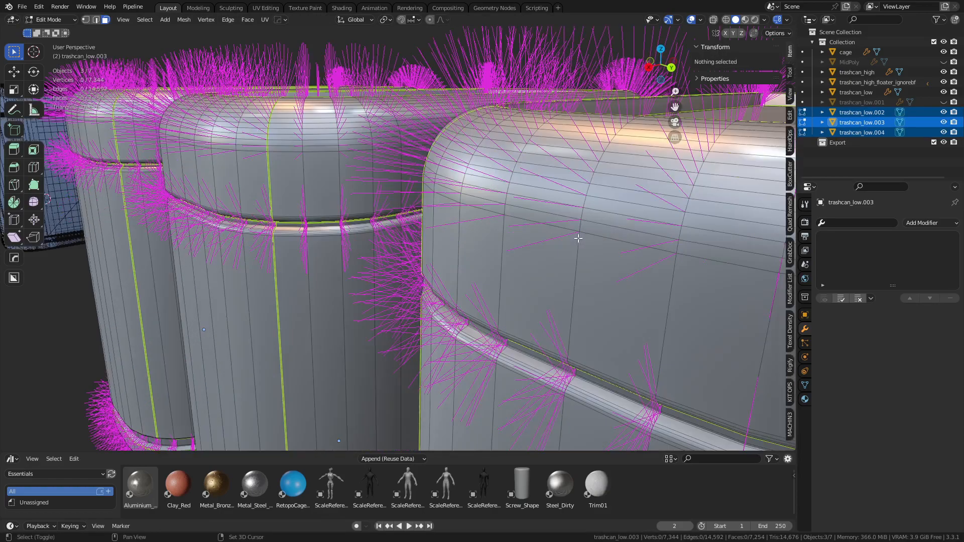
key(1)
click(572, 217)
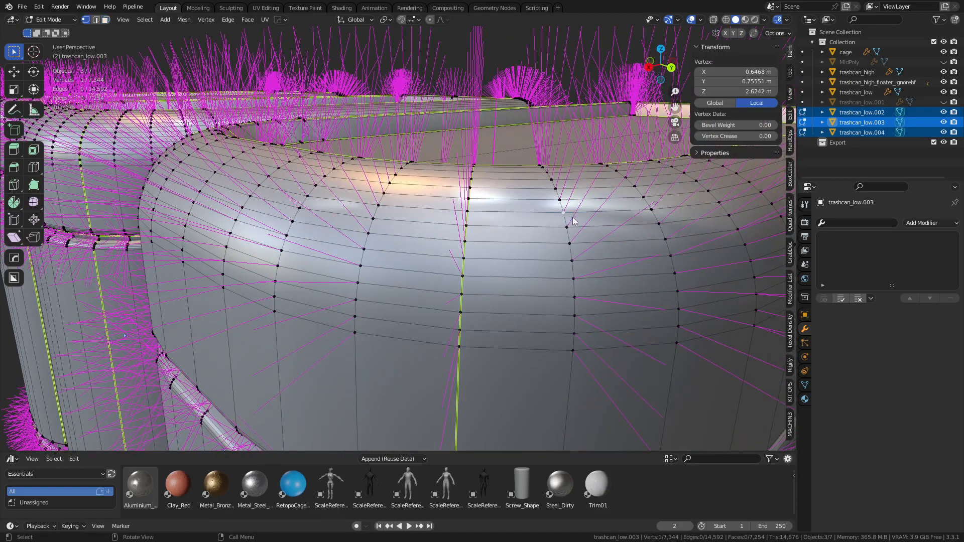
scroll(574, 221, up, 5)
key(KP_Decimal)
scroll(575, 221, down, 7)
middle_drag(472, 224, 627, 228)
middle_drag(570, 253, 578, 243)
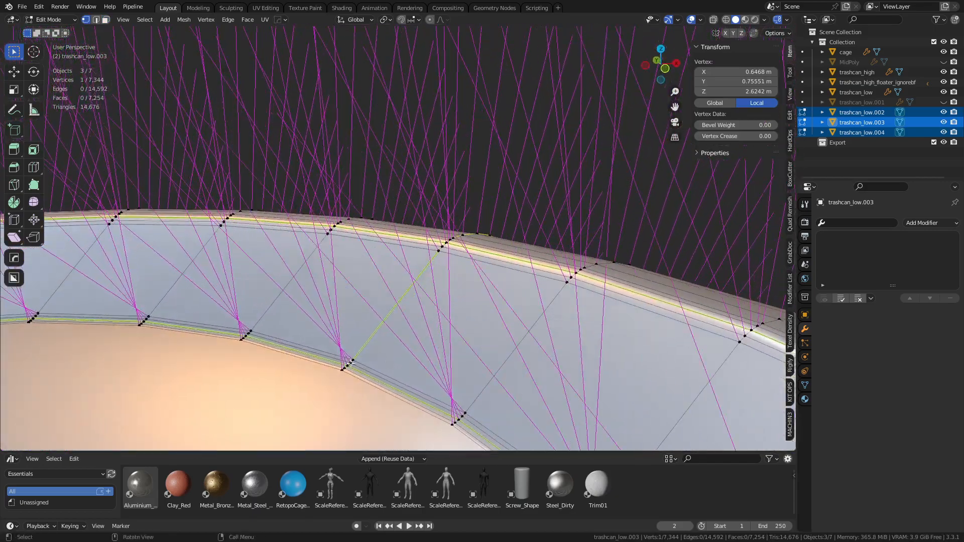
middle_drag(628, 274, 490, 256)
scroll(491, 256, down, 3)
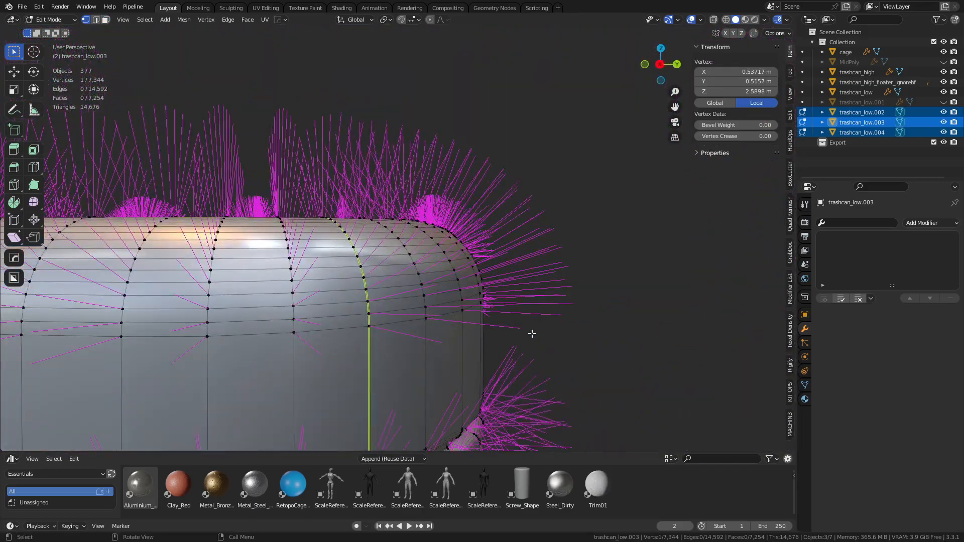
- Compare the normals across the copies, picking a side face on trashcan_low.003 and a lid face on the middle copy
shift+middle_drag(534, 333, 536, 280)
shift+middle_drag(358, 273, 721, 335)
scroll(722, 335, down, 4)
shift+middle_drag(589, 376, 532, 248)
middle_drag(456, 255, 615, 347)
key(3)
click(399, 281)
middle_drag(452, 211, 475, 251)
shift+middle_drag(475, 251, 485, 206)
scroll(485, 206, down, 6)
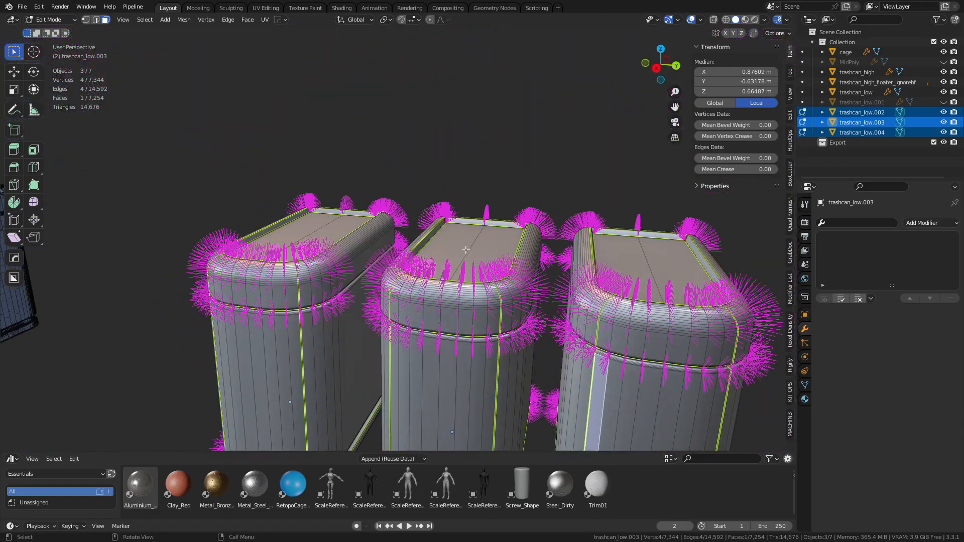
shift+click(465, 249)
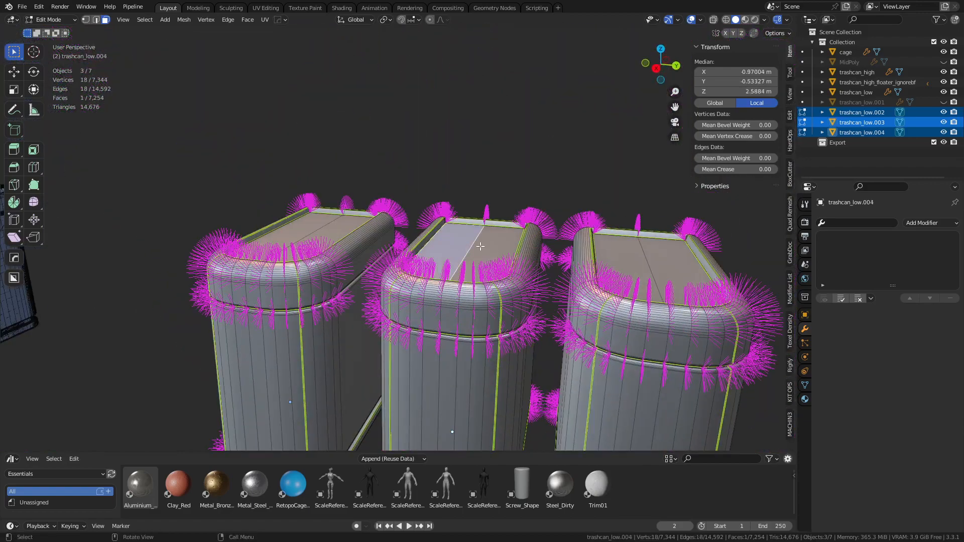
middle_drag(480, 247, 512, 230)
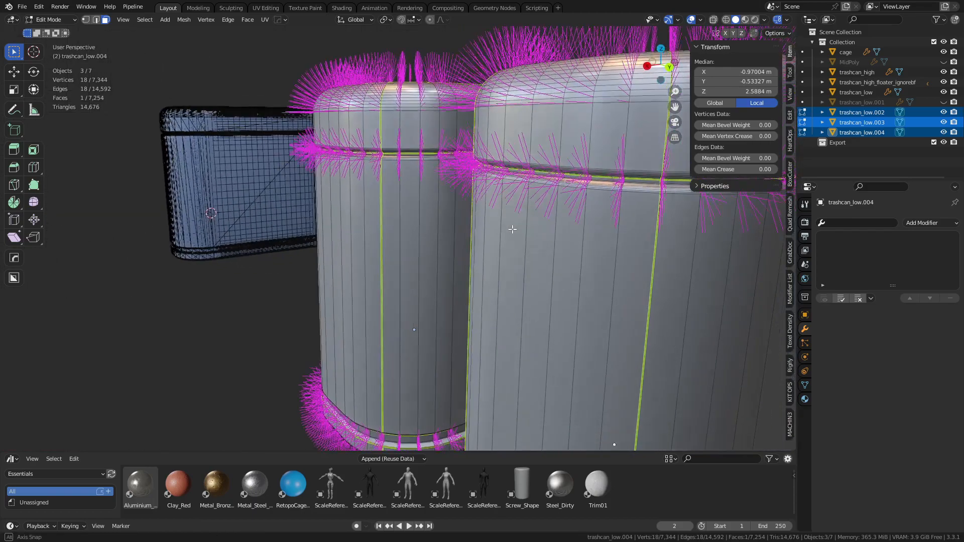
- Isolate trashcan_low.003 in local view and open it in Edit Mode
key(ctrl+Tab)
click(432, 236)
scroll(431, 242, down, 3)
middle_drag(432, 243, 507, 272)
click(568, 275)
key(KP_Divide)
key(ctrl+Tab)
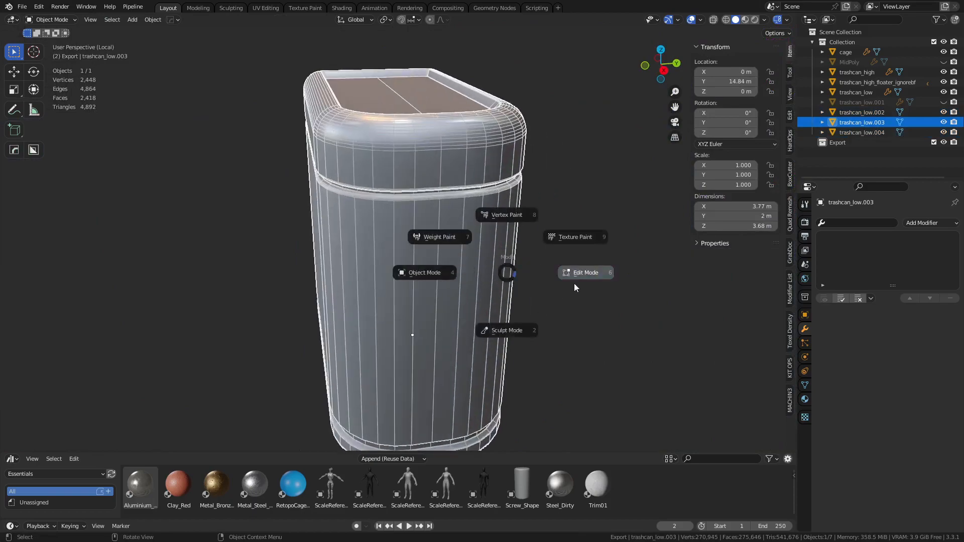
click(574, 283)
- Inspect the split normals along the upper rim of trashcan_low.003 from the front orthographic view and at an angle
key(KP_1)
scroll(379, 353, up, 6)
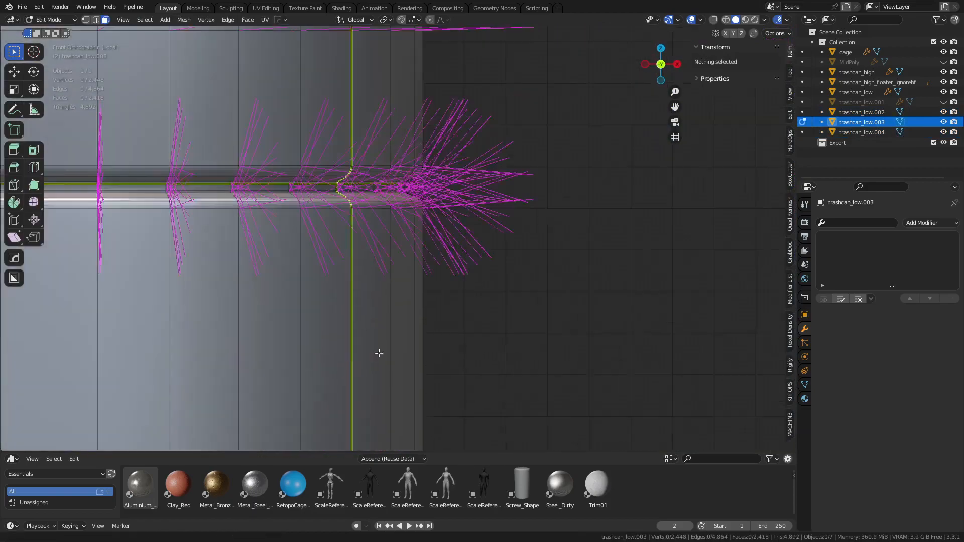
shift+middle_drag(539, 122, 574, 340)
shift+middle_drag(450, 196, 733, 287)
scroll(432, 253, up, 2)
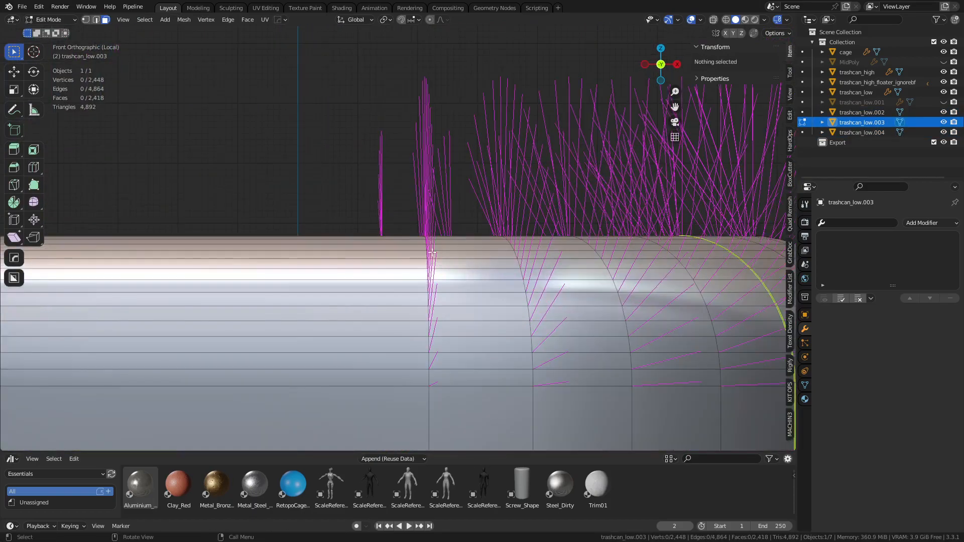
drag(341, 170, 453, 245)
click(311, 178)
middle_drag(540, 238, 538, 292)
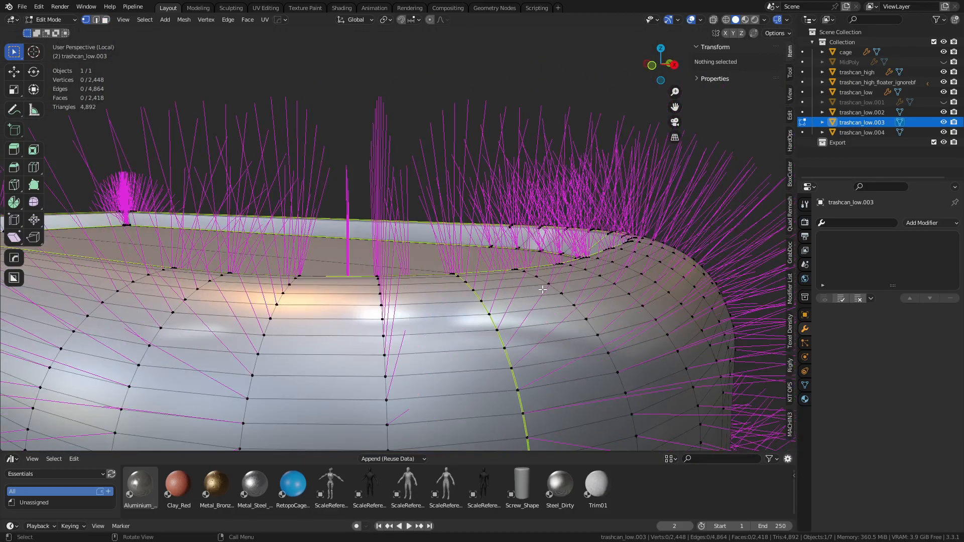
- Leave local view, frame the middle copy trashcan_low.004 and open it in Edit Mode
key(slash)
key(ctrl+Tab)
click(398, 289)
click(332, 218)
key(grave)
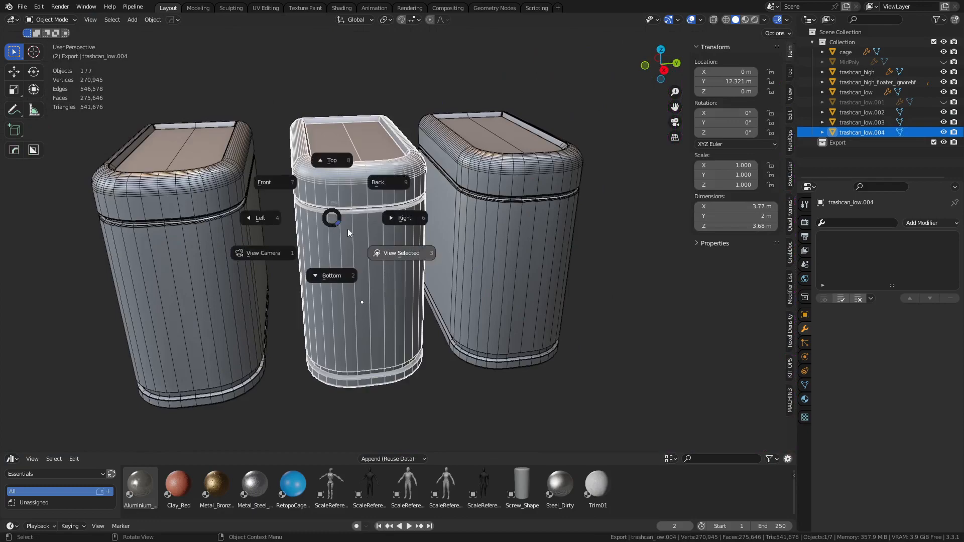
click(384, 241)
key(Tab)
- Inspect the split normals along the upper rim of trashcan_low.004 from the front orthographic view
middle_drag(427, 254, 462, 249)
scroll(426, 174, up, 9)
shift+middle_drag(430, 178, 512, 394)
scroll(417, 263, up, 5)
shift+middle_drag(451, 294, 457, 291)
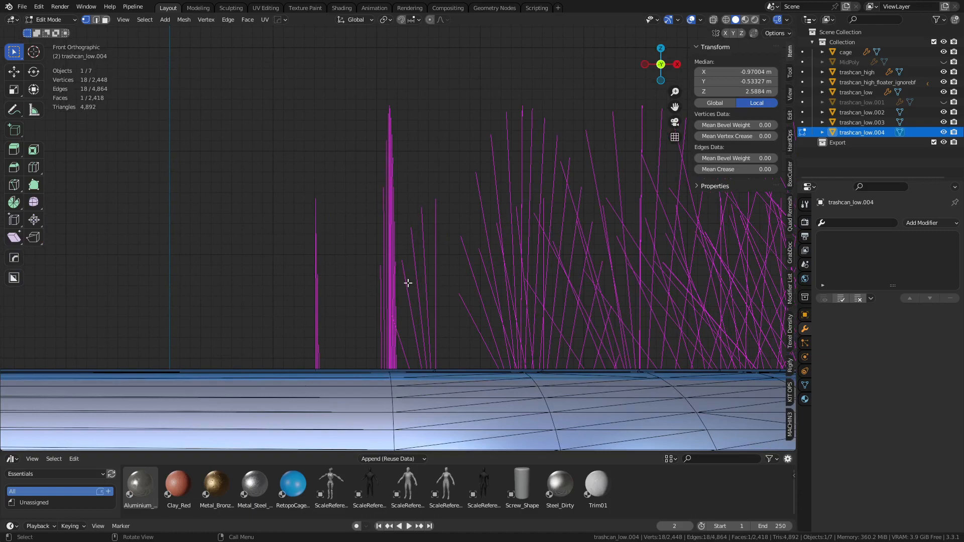
scroll(521, 242, down, 6)
- Switch from the middle copy to trashcan_low.002 and open it in Edit Mode in front orthographic view
key(ctrl+Tab)
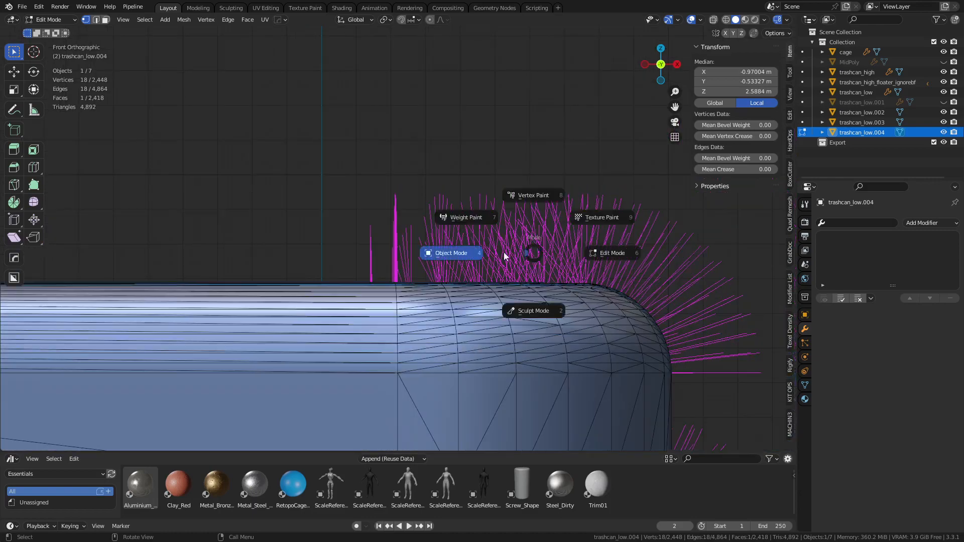
click(504, 251)
middle_drag(504, 251, 402, 296)
scroll(352, 307, down, 7)
click(308, 317)
middle_drag(308, 316, 499, 278)
key(Tab)
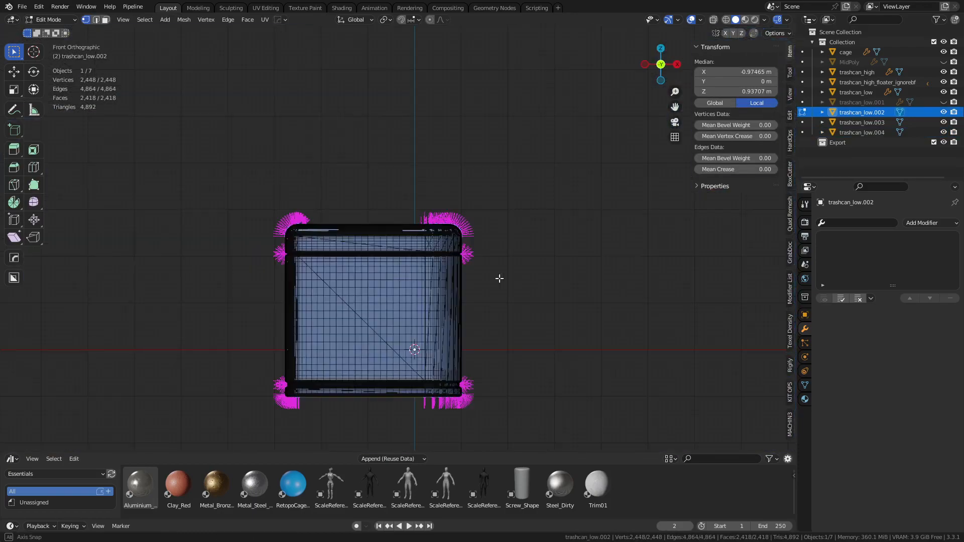
- Examine the split normals of trashcan_low.002 along the upper rim, around the rounded corner and at the side groove
scroll(497, 251, up, 10)
shift+middle_drag(487, 192, 366, 249)
scroll(365, 249, up, 8)
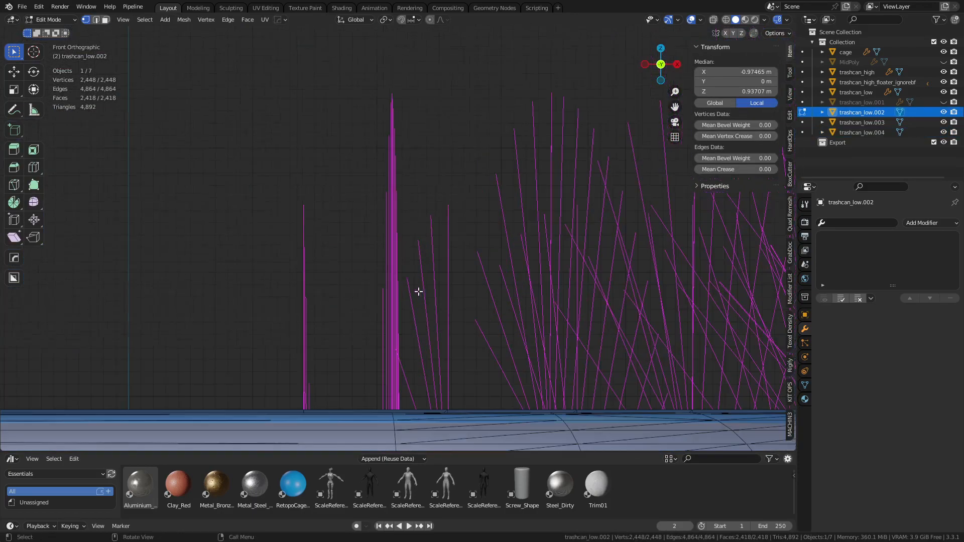
shift+middle_drag(417, 290, 452, 301)
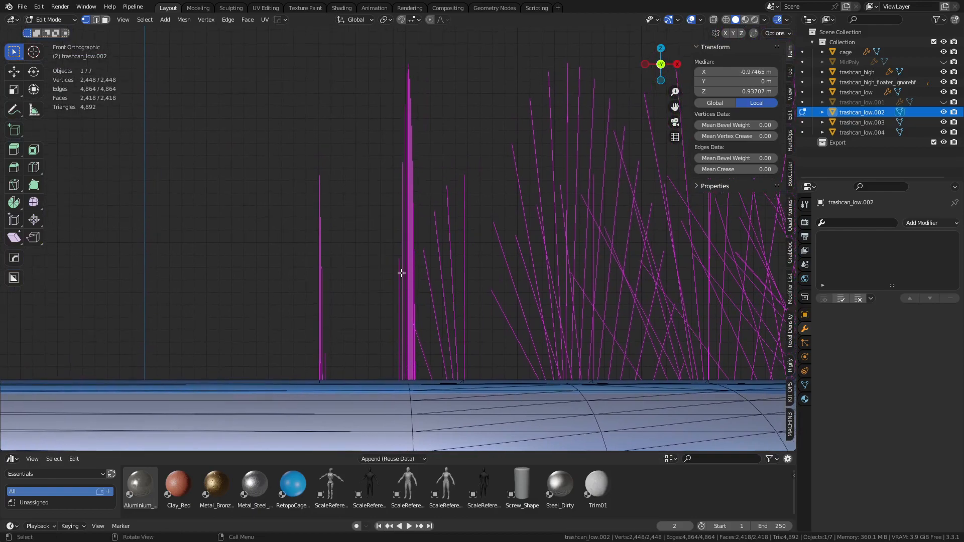
scroll(475, 296, down, 5)
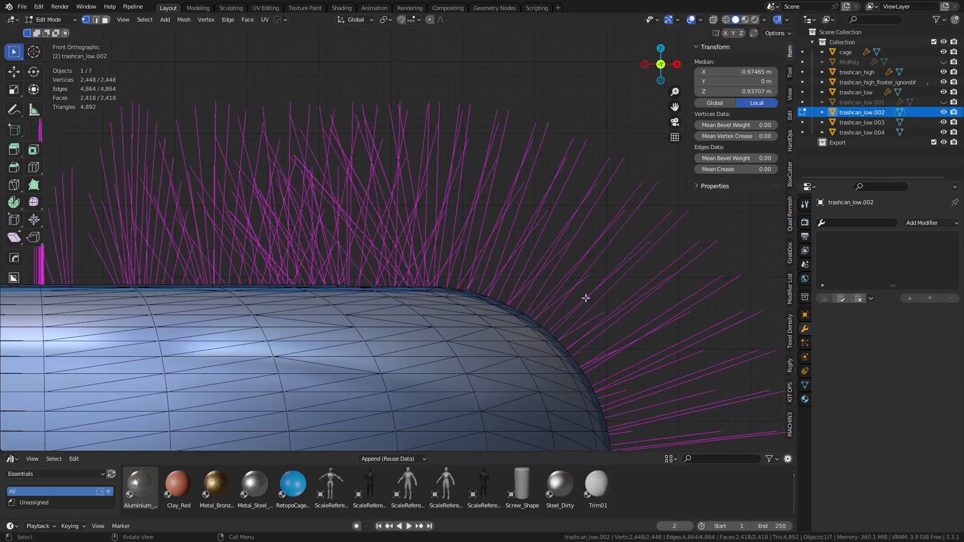
shift+middle_drag(533, 321, 405, 43)
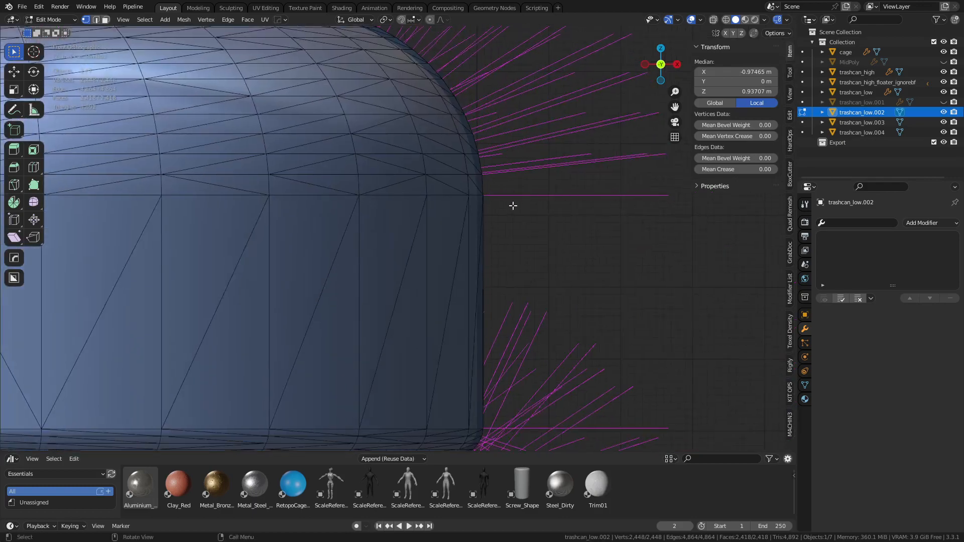
scroll(552, 181, down, 5)
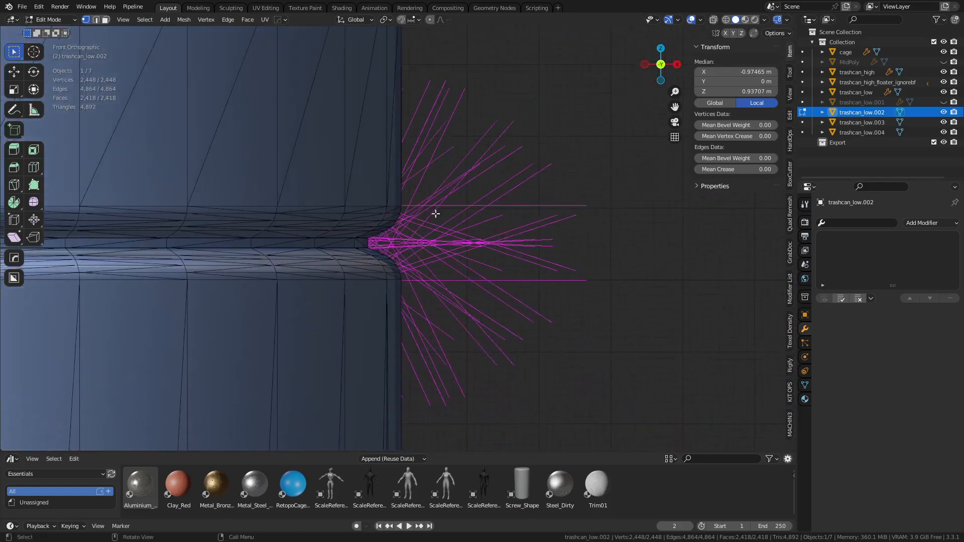
shift+middle_drag(441, 326, 448, 273)
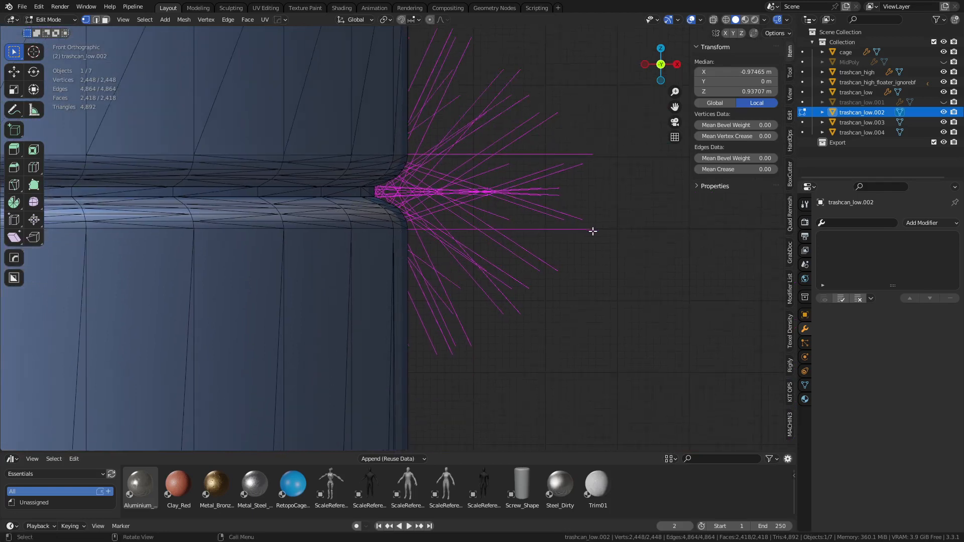
- Annotate two roughly horizontal lines along the straight normals above and below the side groove, then restore the selection tool
click(14, 110)
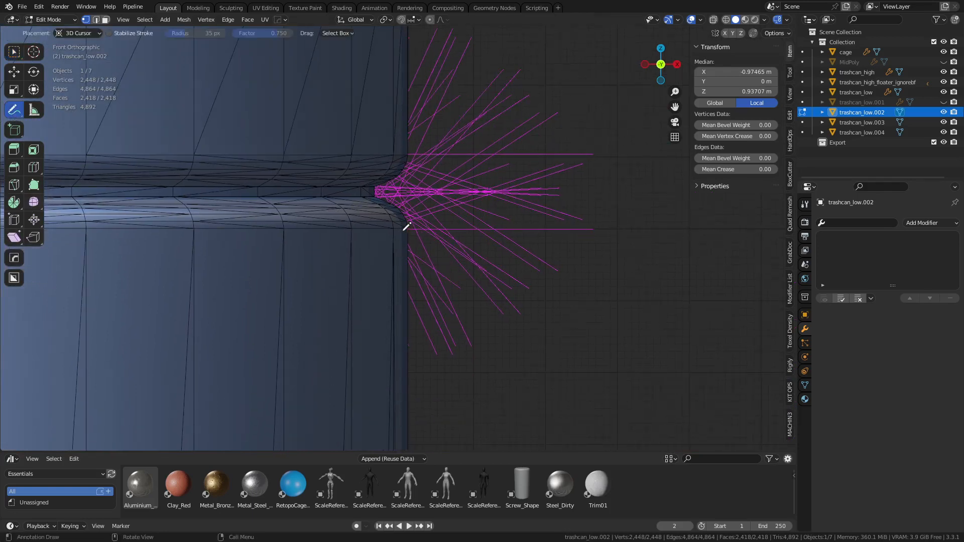
drag(404, 230, 552, 229)
drag(392, 157, 578, 150)
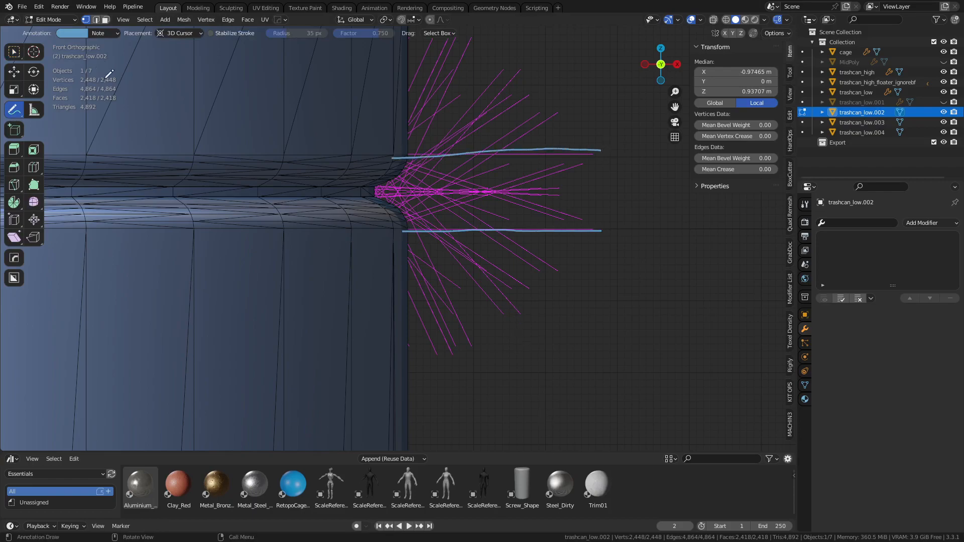
click(16, 56)
- Return trashcan_low.002 to Object Mode with all three copies in view
scroll(609, 306, down, 4)
mouse_move(577, 285)
middle_down()
mouse_move(449, 336)
mouse_move(466, 342)
middle_up()
scroll(474, 324, down, 5)
key(ctrl+Tab)
click(399, 326)
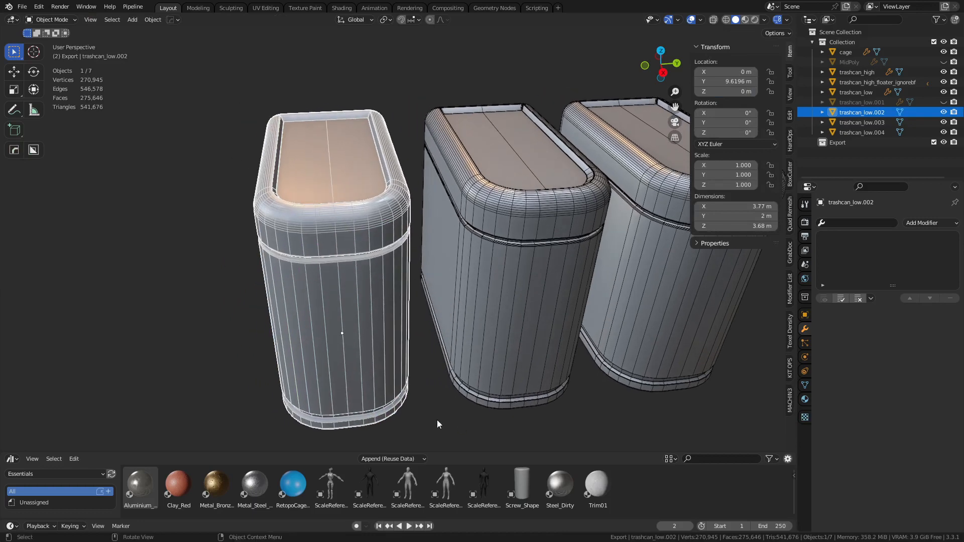
click(437, 420)
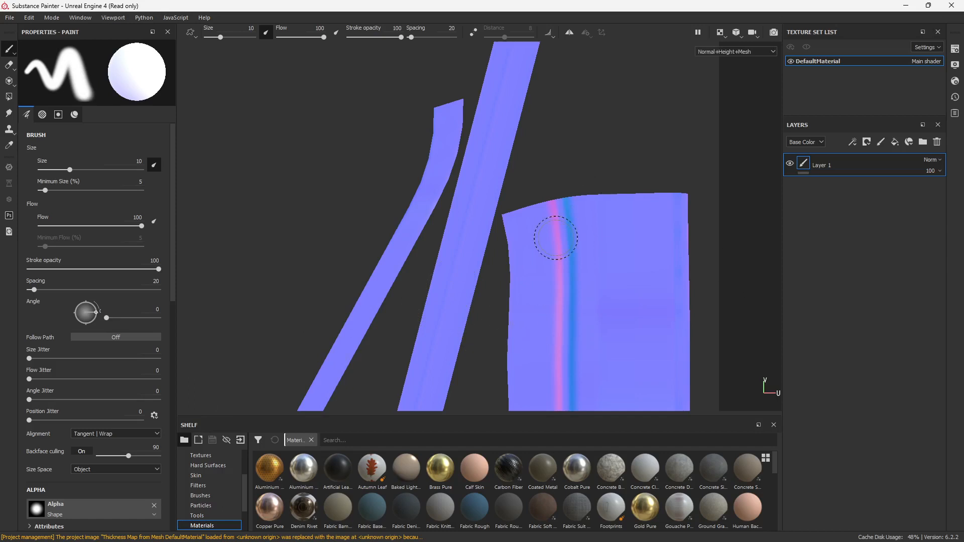
- Switch to Substance Painter and check the baked normals in the 2D and 3D views, ending in 3D only
key(F1)
key(F2)
key(F1)
key(F3)
key(F2)
scroll(557, 238, up, 2)
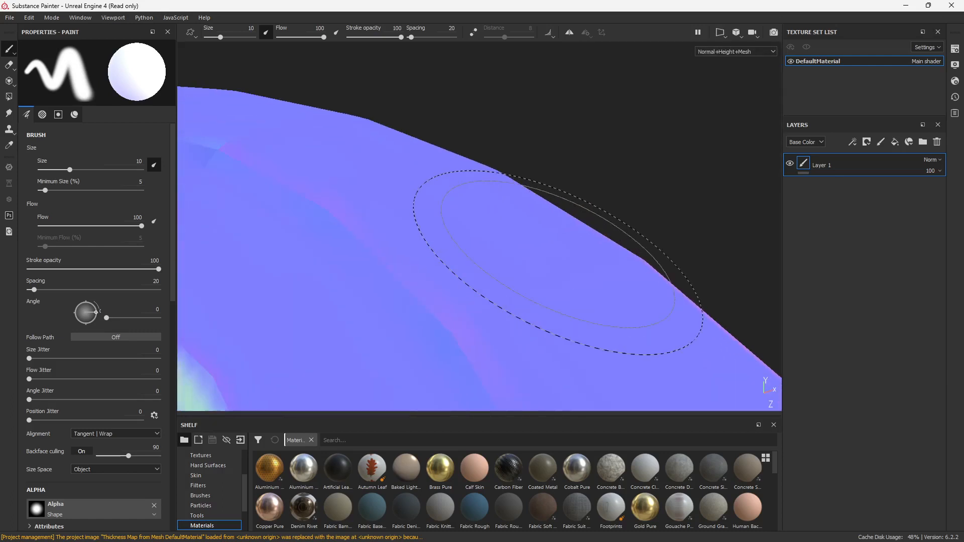
- Show the trash can with its full material and inspect the baked shading on the lid
key(m)
scroll(557, 238, down, 6)
mouse_move(557, 238)
alt+mouse_down()
mouse_move(520, 307)
mouse_move(519, 276)
alt+mouse_up()
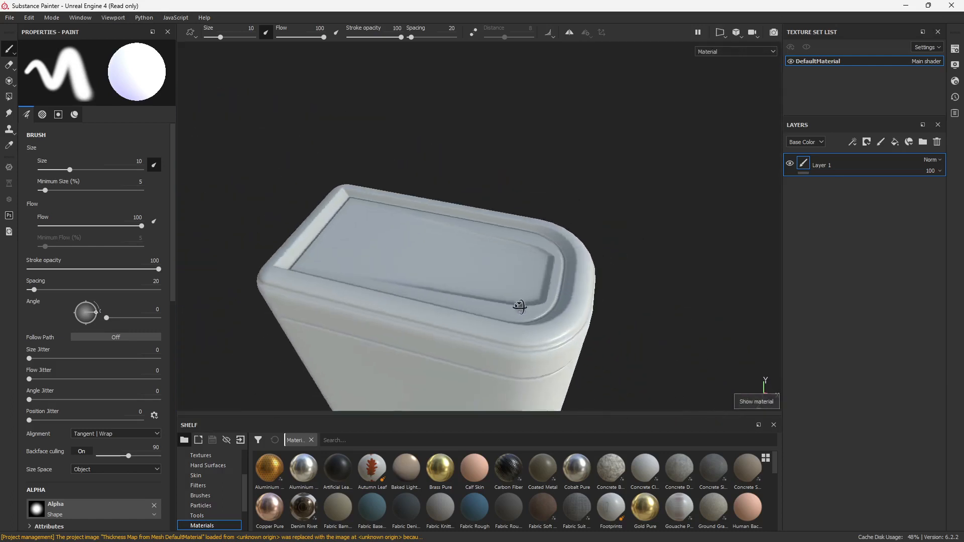
- Inspect the baked normal shading around the lid's rounded edge, the side groove and the whole trash can
scroll(519, 276, up, 4)
alt+middle_drag(655, 304, 584, 215)
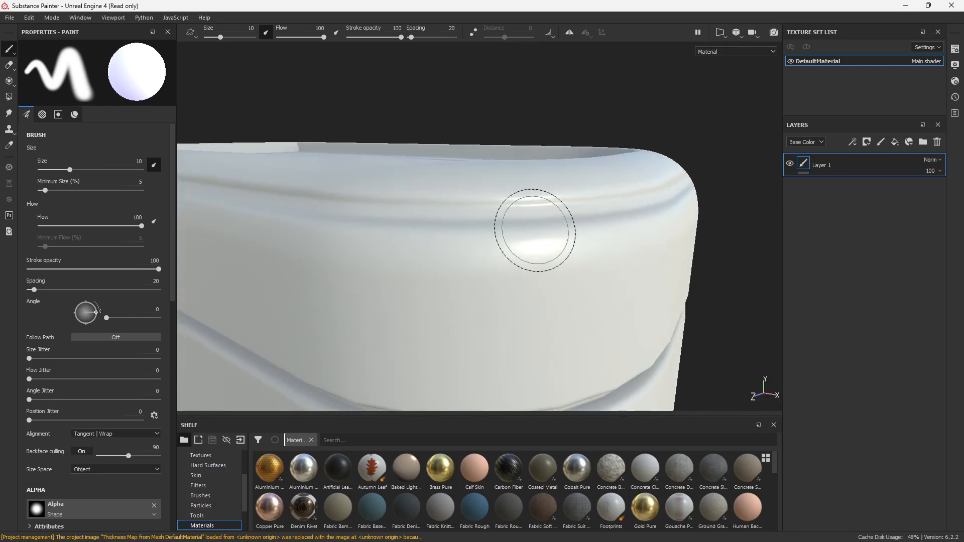
alt+drag(535, 231, 566, 233)
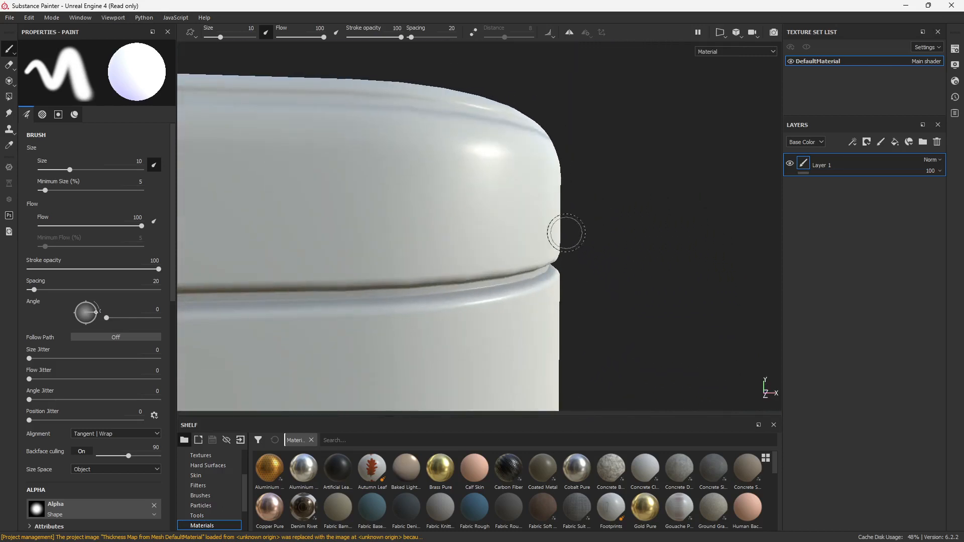
alt+drag(649, 247, 593, 223)
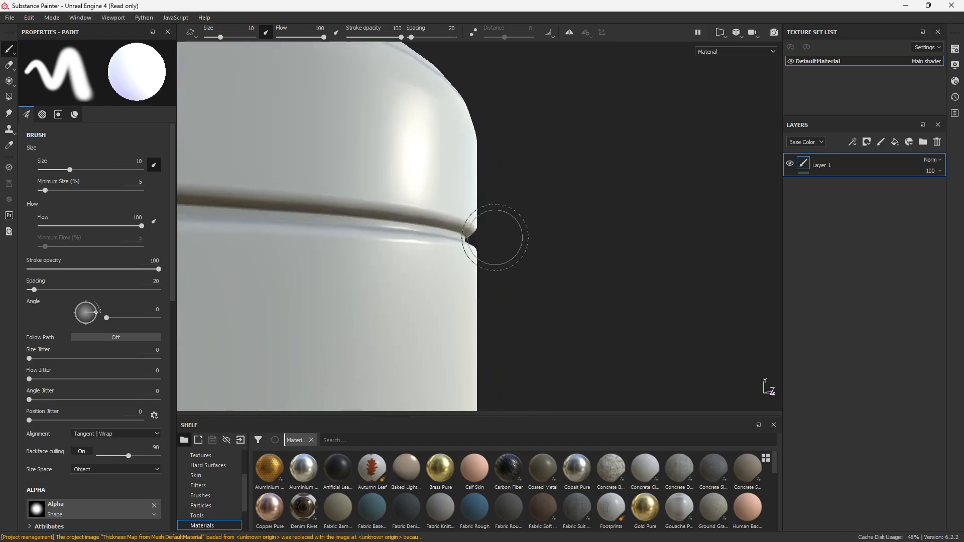
alt+drag(495, 238, 580, 284)
scroll(581, 291, down, 5)
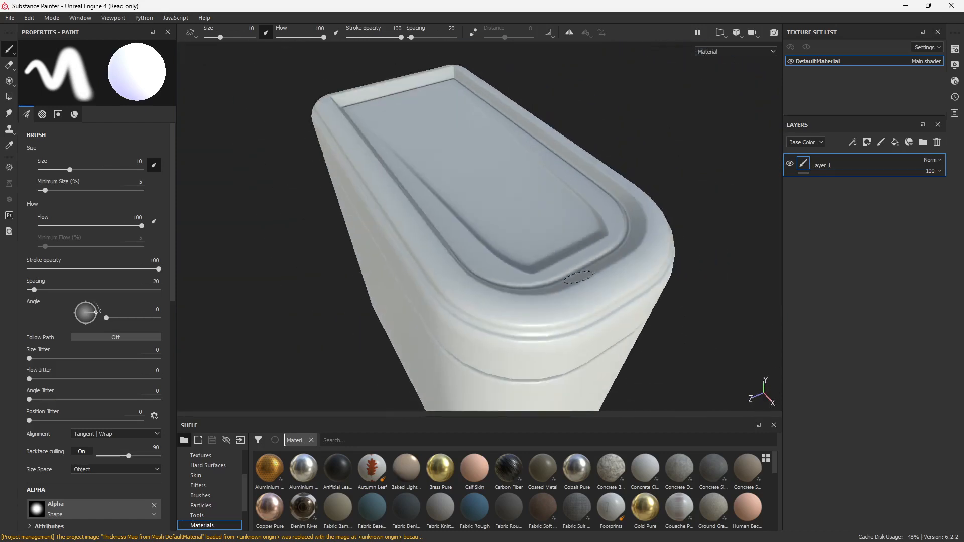
alt+drag(541, 326, 442, 261)
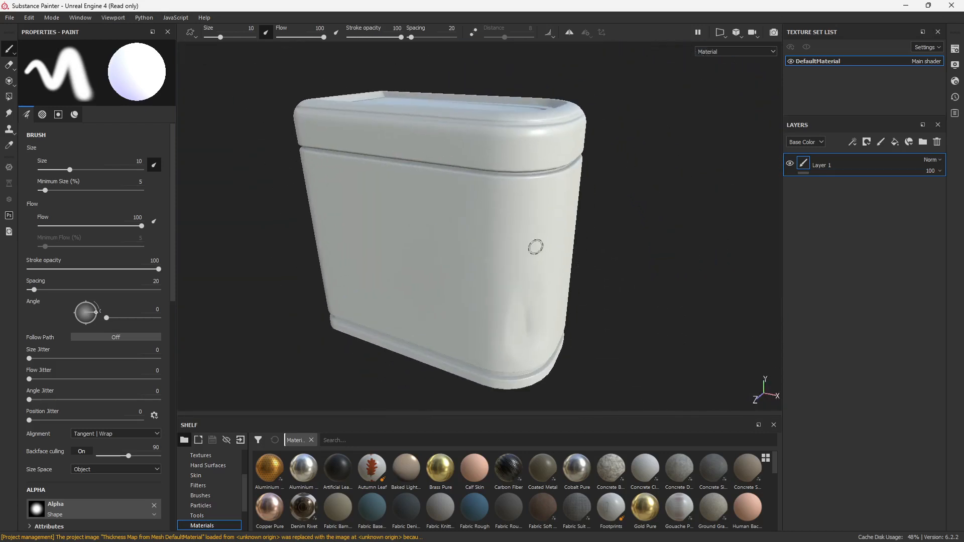
- Browse the smart masks and smart materials and apply the red Steel Painted Worn smart material to the trash can
scroll(203, 508, down, 2)
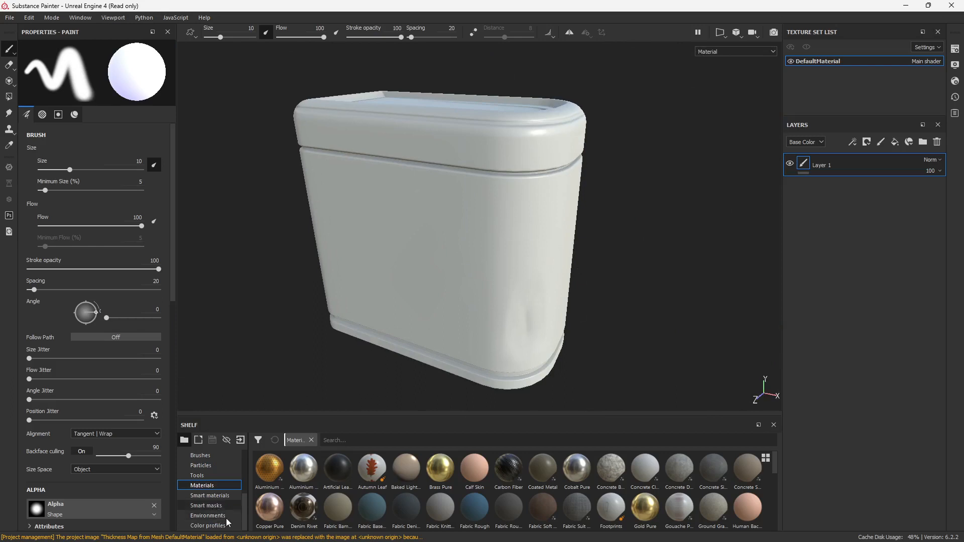
click(206, 505)
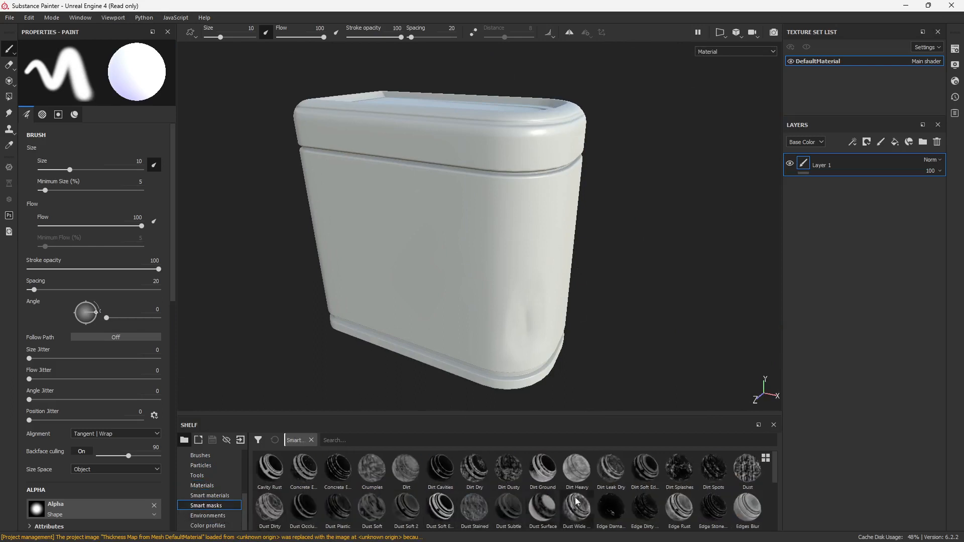
scroll(574, 508, down, 2)
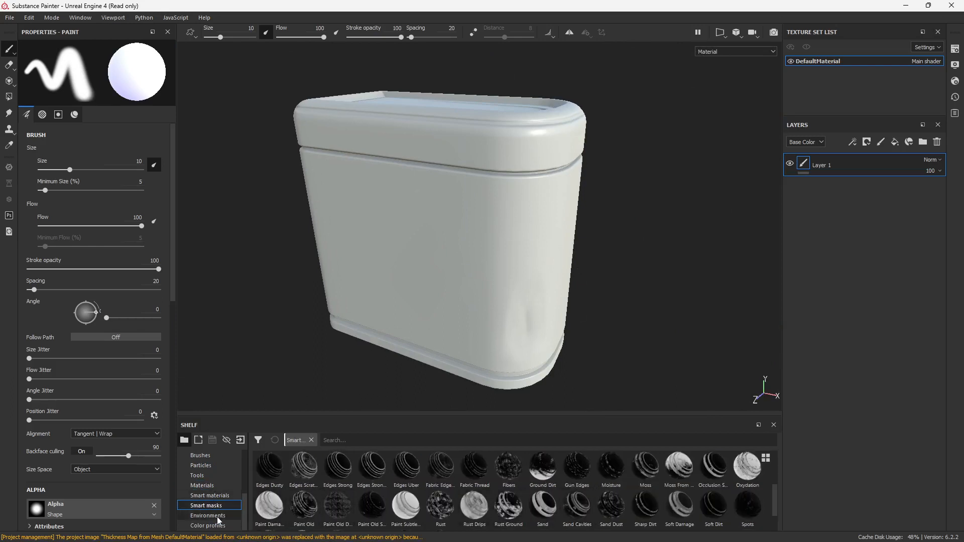
click(218, 496)
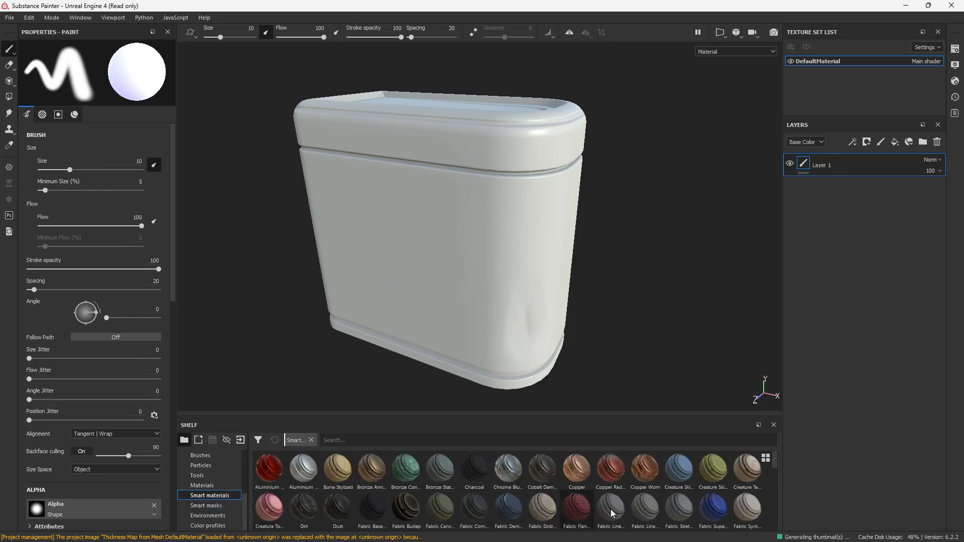
scroll(610, 508, down, 5)
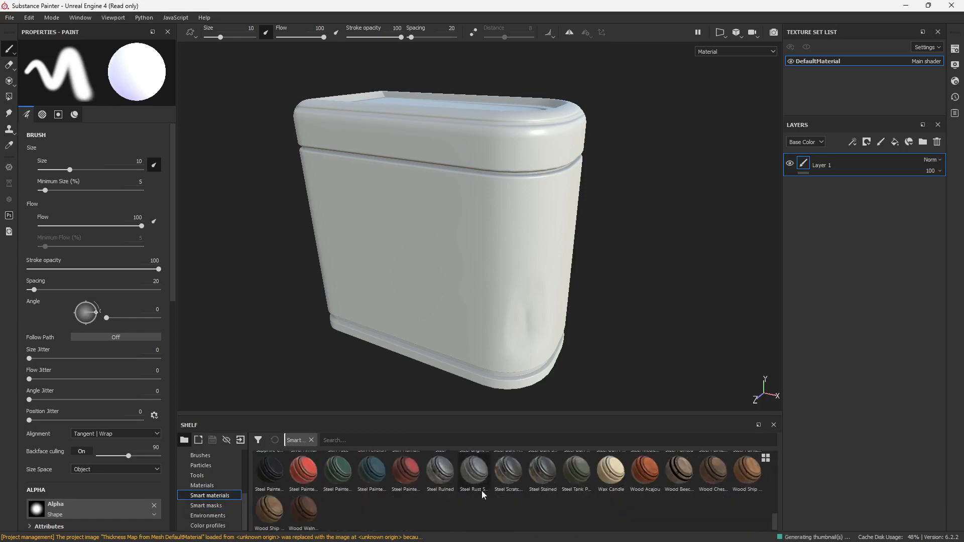
mouse_move(390, 476)
mouse_down()
mouse_move(541, 239)
mouse_move(552, 251)
mouse_up()
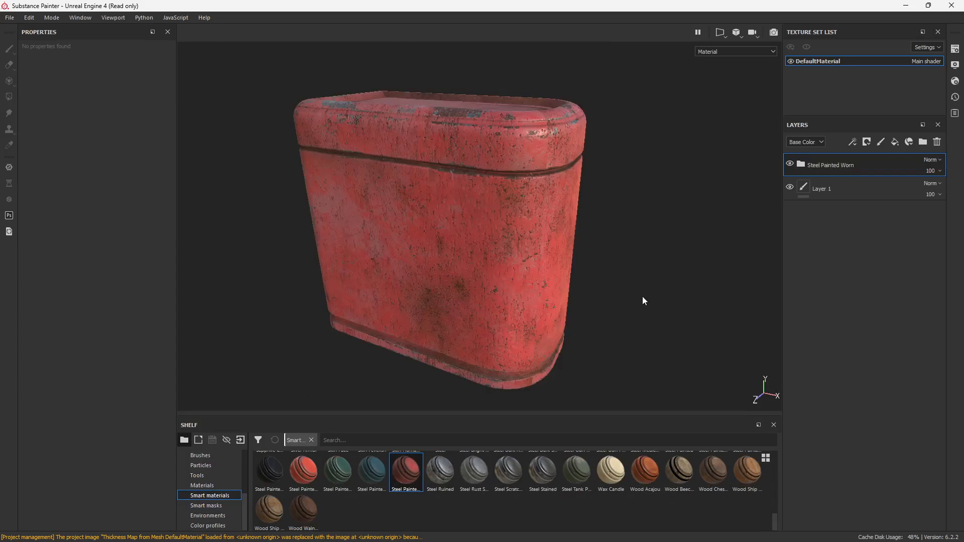
- Expand the Steel Painted Worn group and set the Rust Occlusion fill's projection to Tri-planar projection
mouse_move(664, 220)
alt+mouse_down()
mouse_move(611, 223)
mouse_move(578, 241)
mouse_move(578, 261)
mouse_move(362, 235)
mouse_move(514, 234)
mouse_move(526, 262)
alt+mouse_up()
click(661, 245)
scroll(599, 267, up, 3)
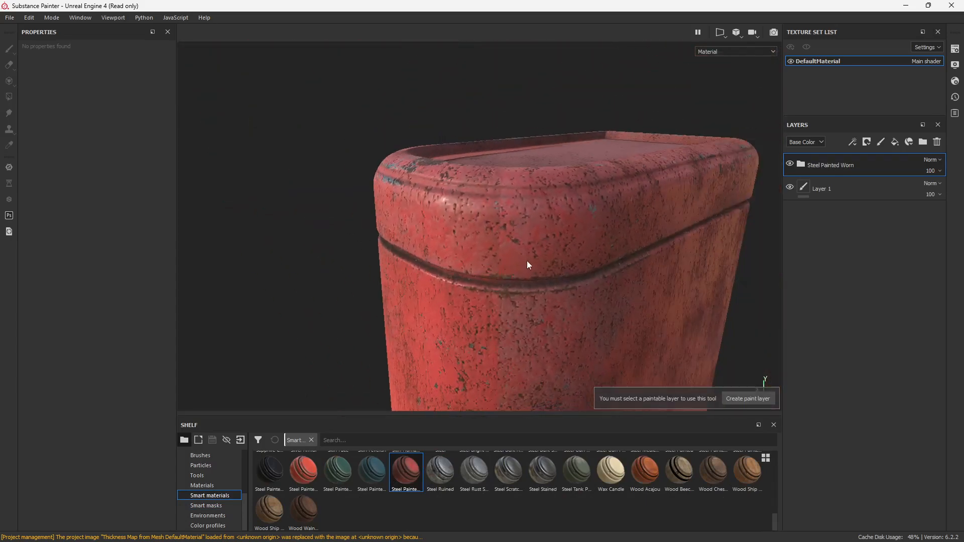
scroll(526, 262, up, 3)
mouse_move(435, 257)
alt+mouse_down()
mouse_move(493, 254)
mouse_move(456, 290)
alt+mouse_up()
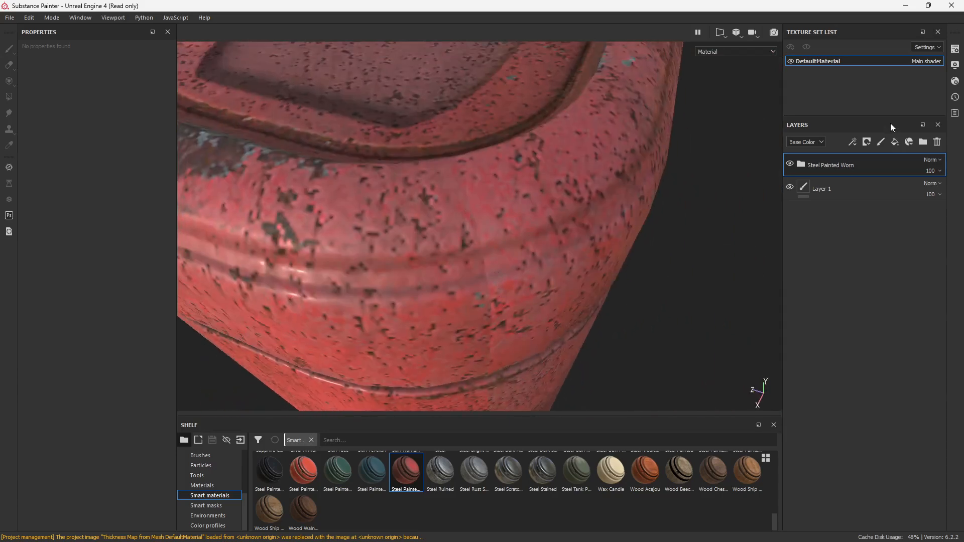
click(800, 168)
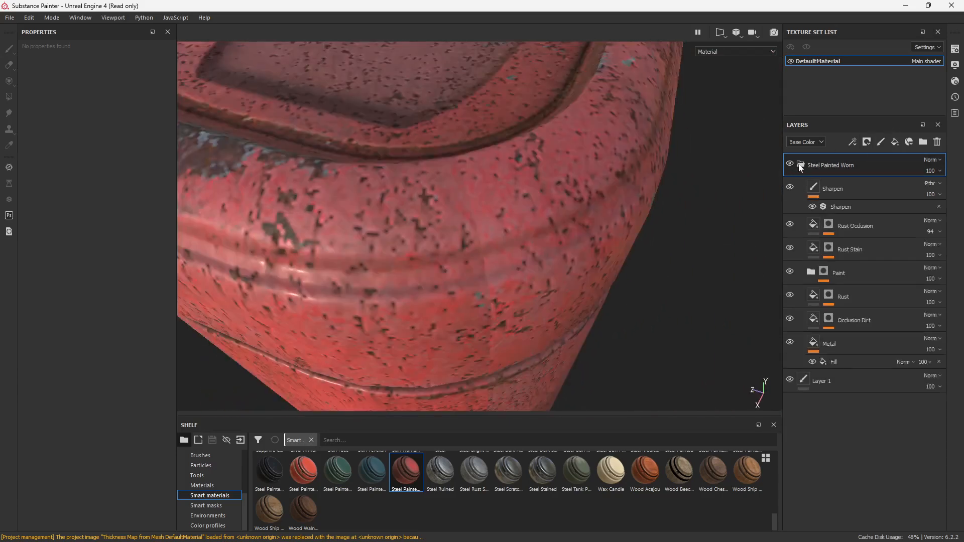
click(817, 236)
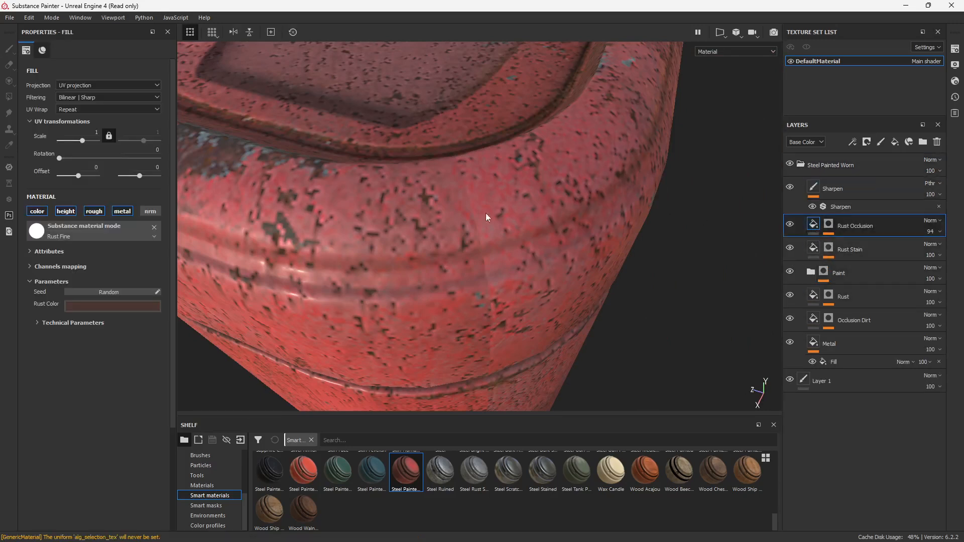
click(72, 98)
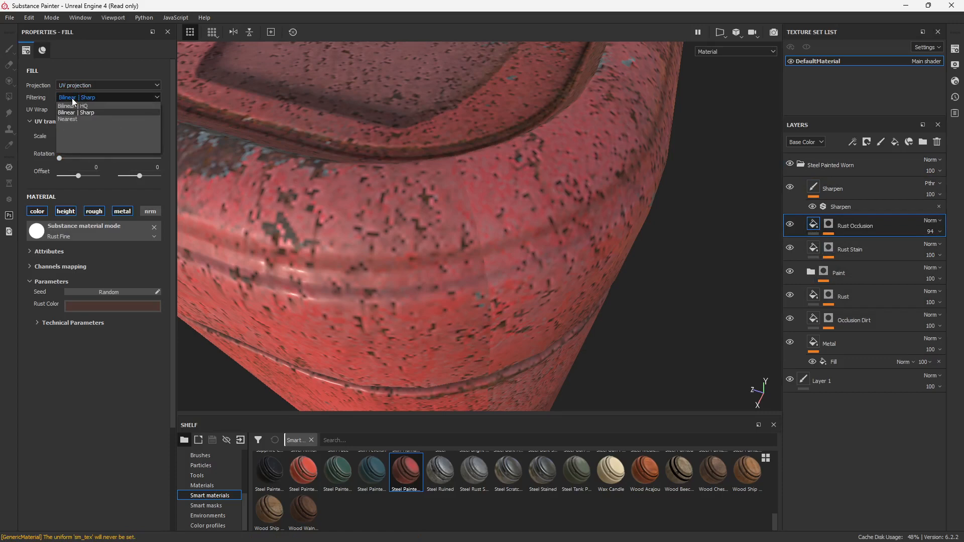
click(71, 98)
click(82, 84)
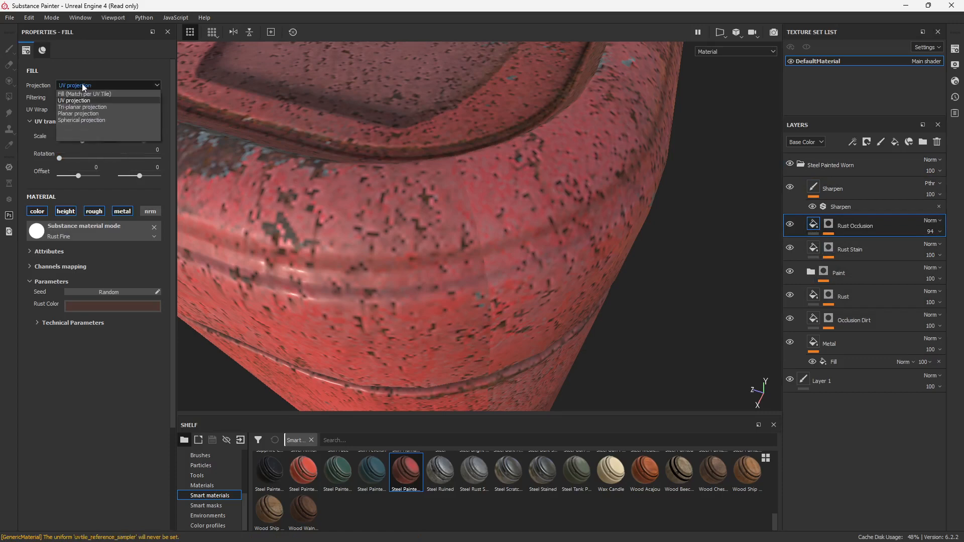
click(86, 106)
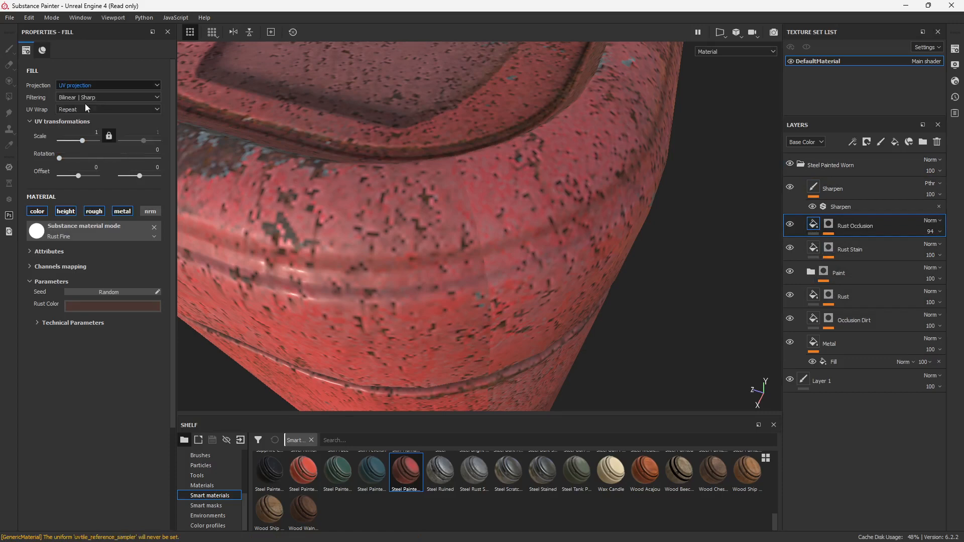
- Toggle the Rust Stain layer's visibility to compare, and review its fill settings and mg_driping_rust mask generator
click(792, 249)
click(791, 249)
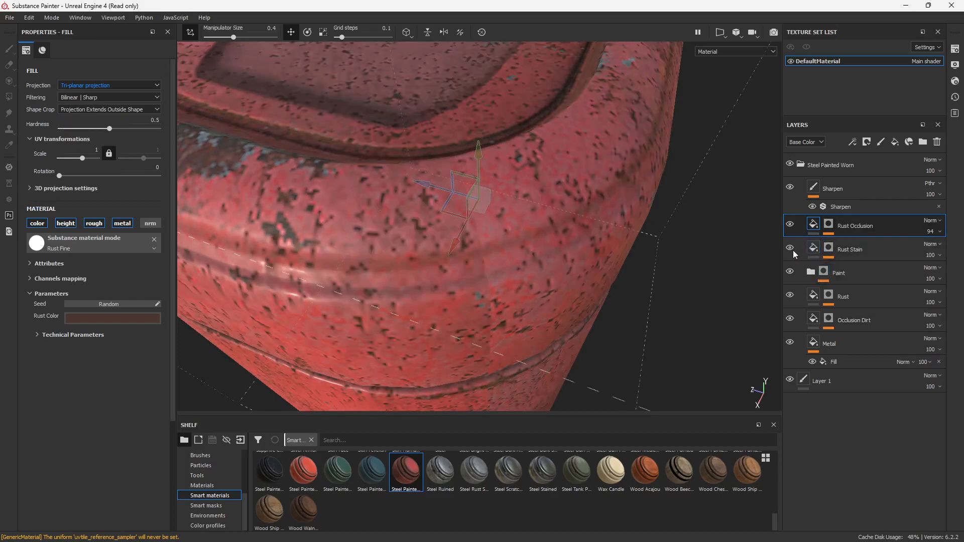
click(791, 248)
click(791, 248)
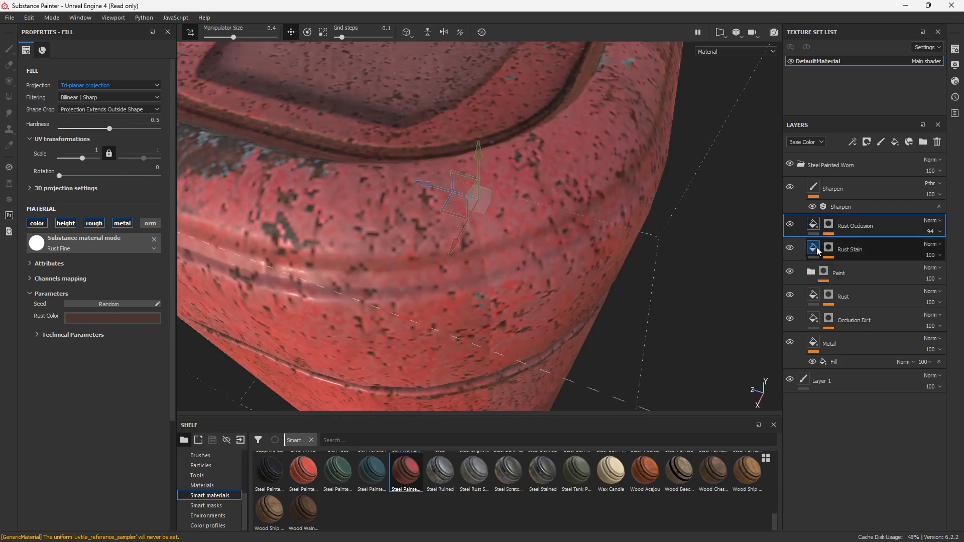
click(819, 251)
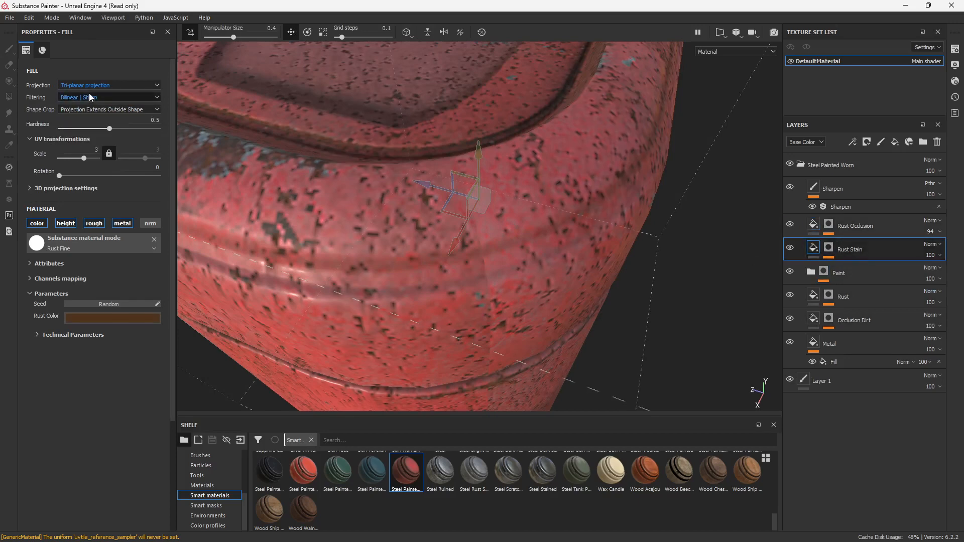
click(828, 250)
click(815, 251)
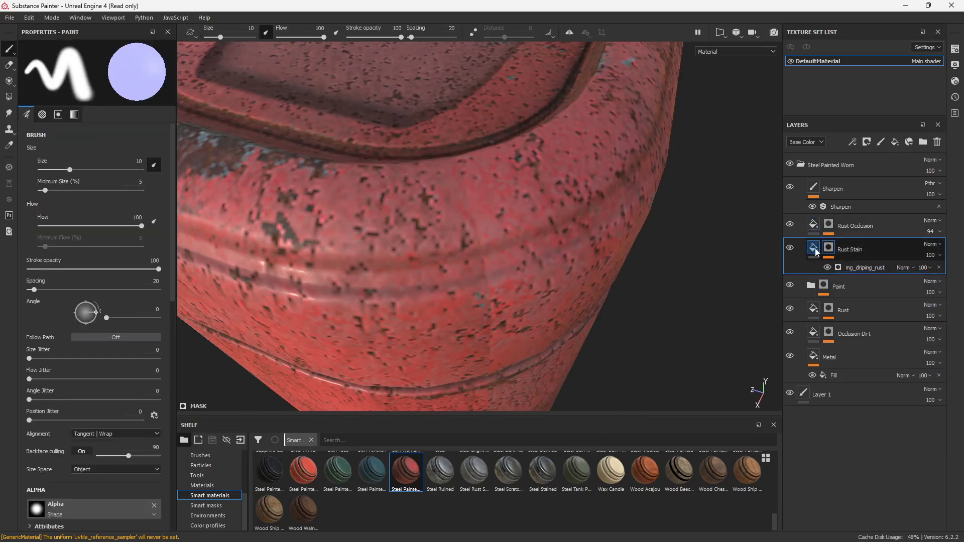
click(828, 249)
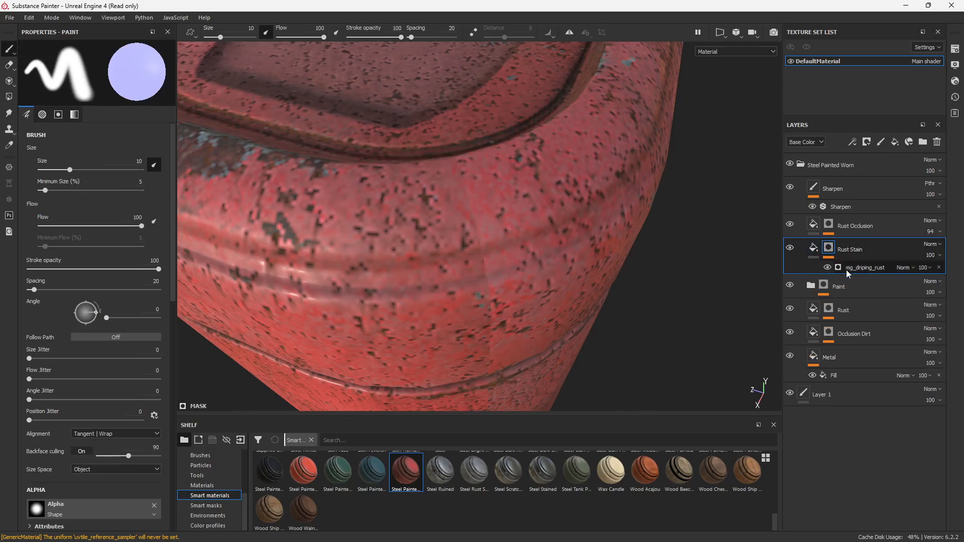
click(849, 267)
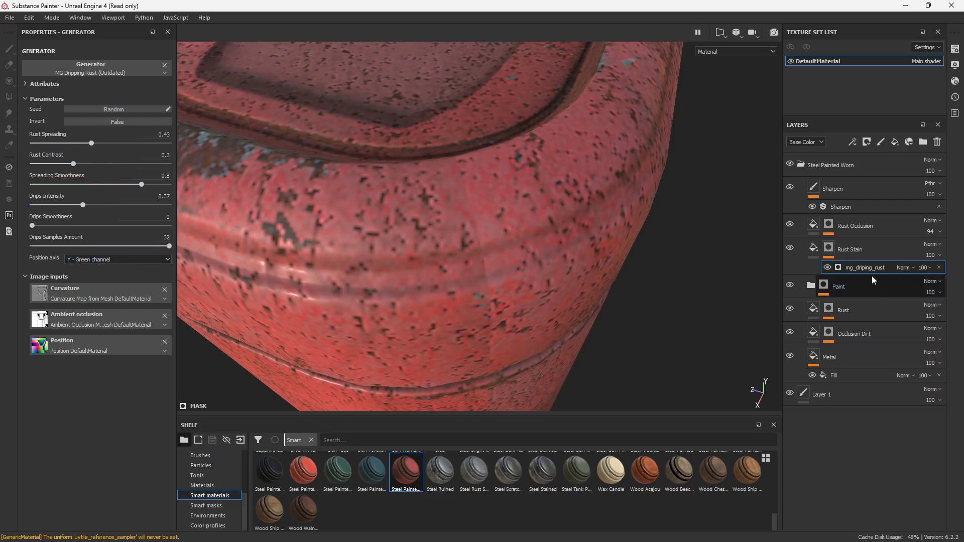
- Examine the rust on the lid's side and recheck the Rust Stain fill projection and its mask generator's parameters
alt+drag(512, 267, 435, 228)
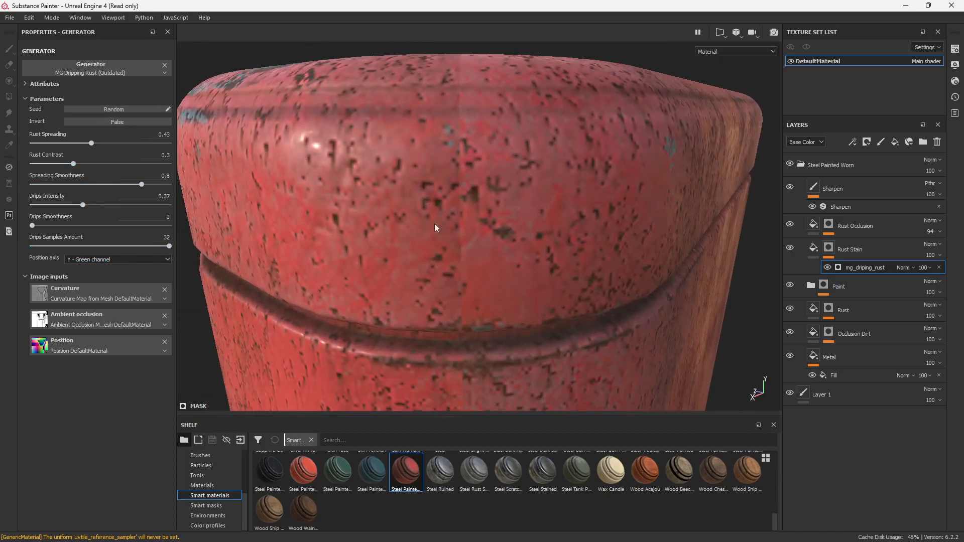
click(813, 248)
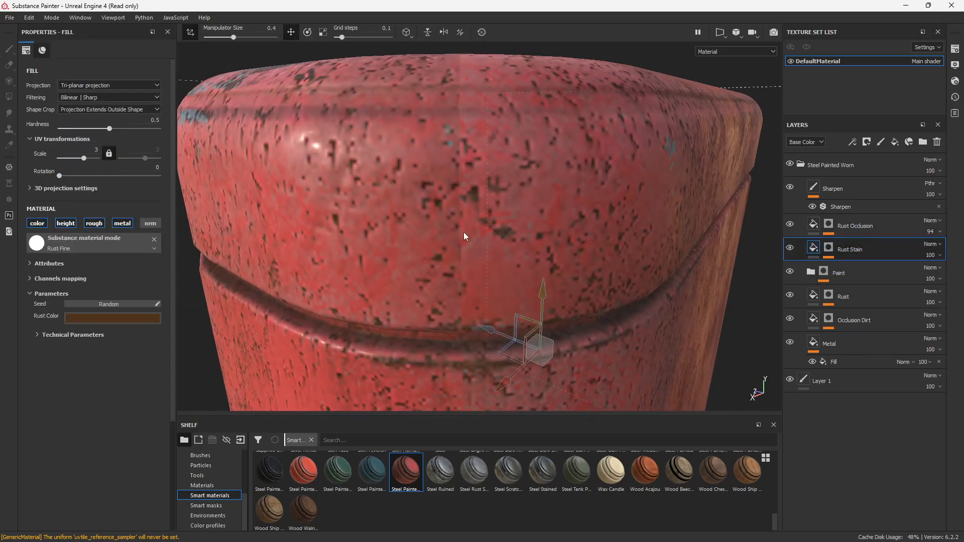
click(833, 247)
click(845, 270)
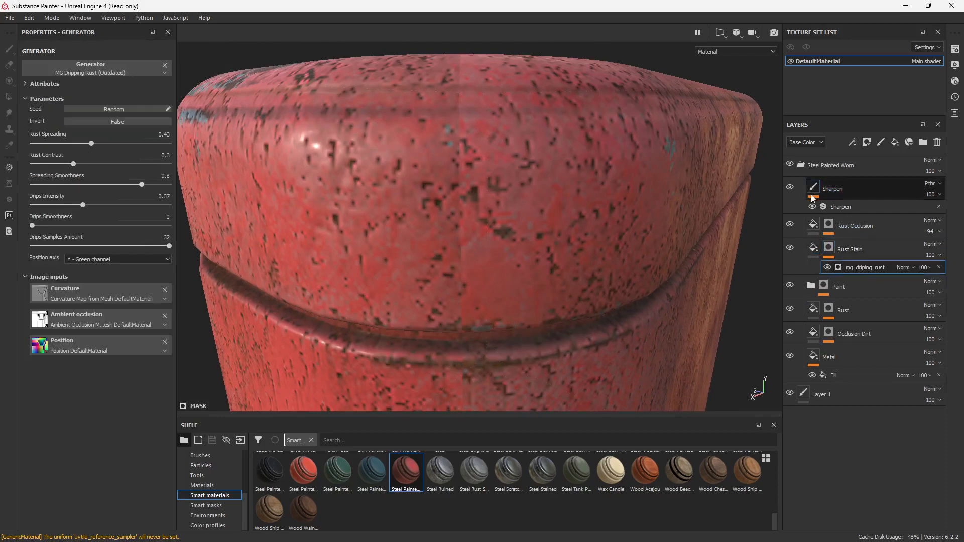
click(828, 251)
click(863, 267)
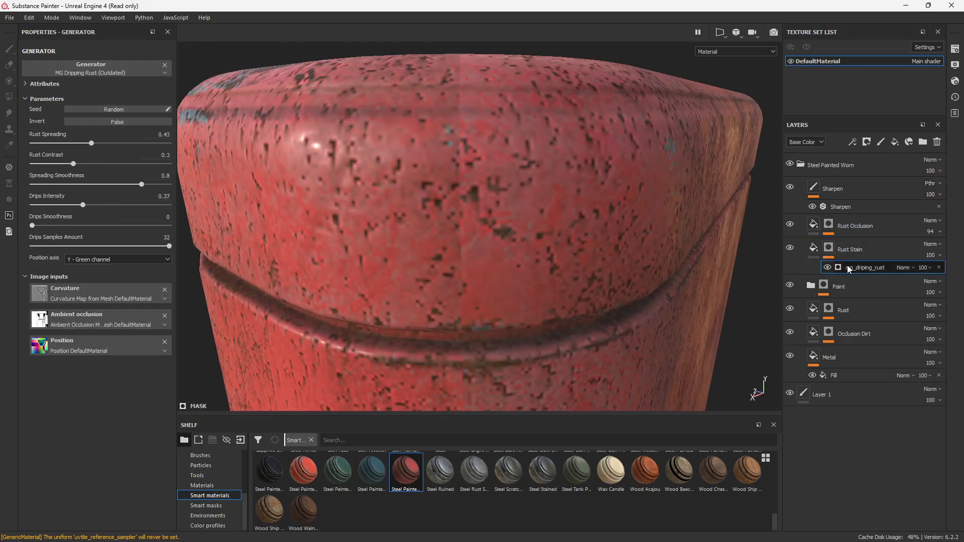
- Add a paint effect to the Rust Stain mask and load Kyle Brush Presets alpha 32 as the brush alpha
click(851, 141)
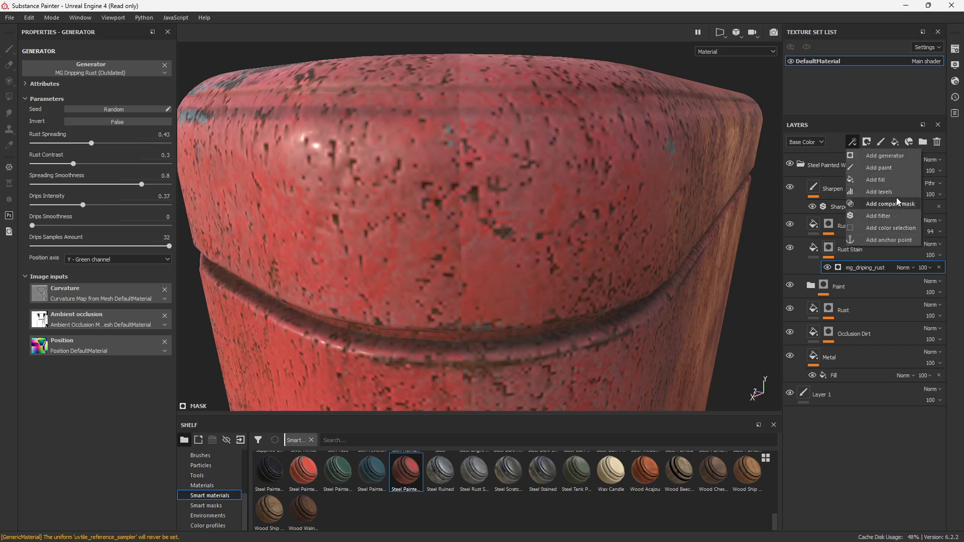
click(893, 169)
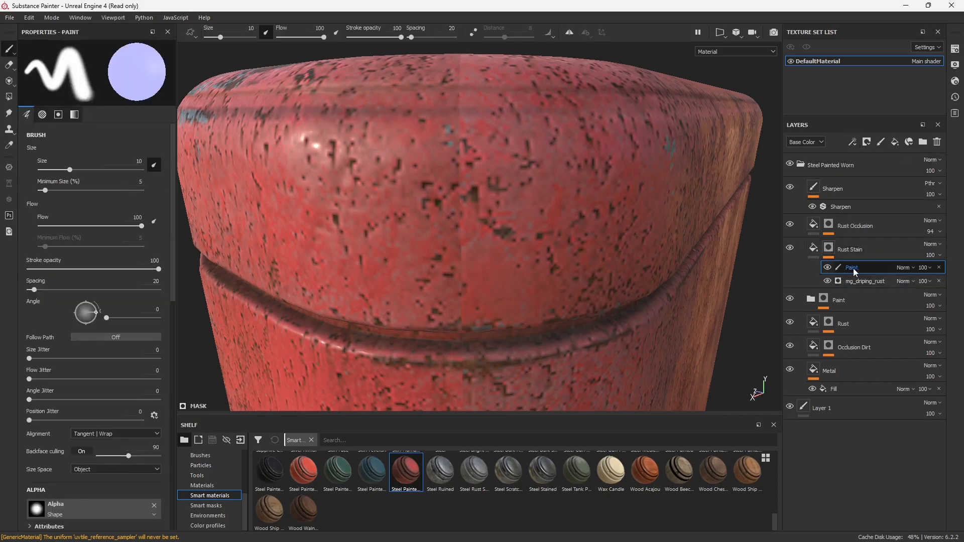
click(346, 439)
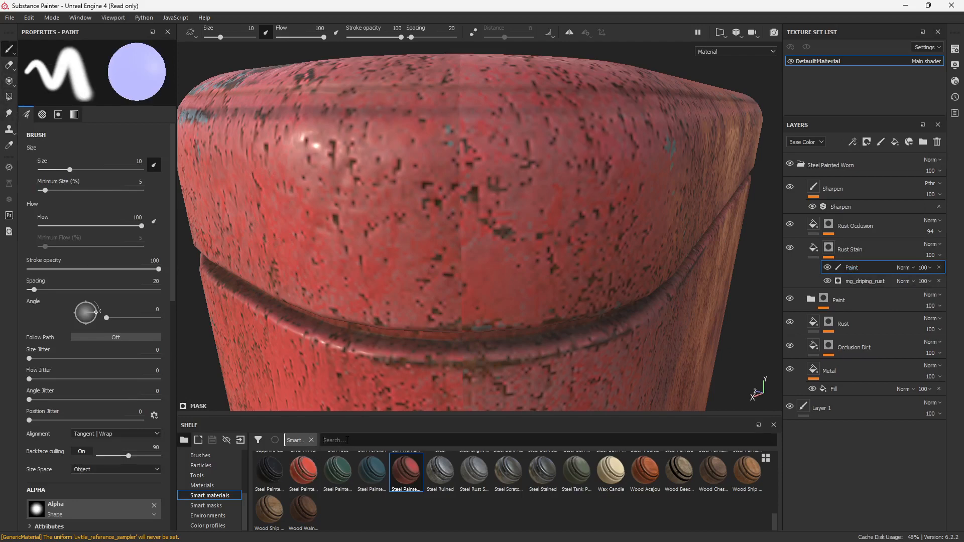
click(233, 476)
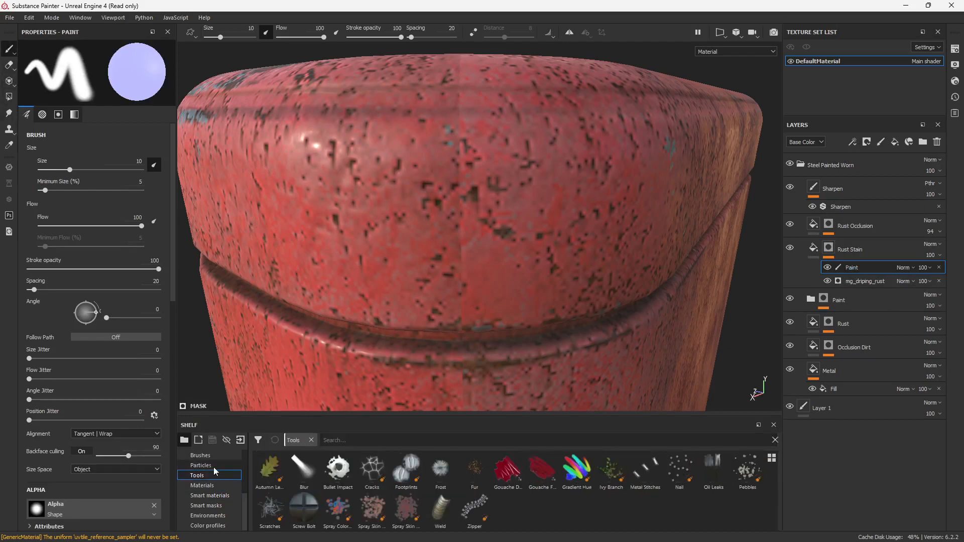
scroll(215, 482, up, 3)
scroll(215, 482, up, 1)
click(211, 476)
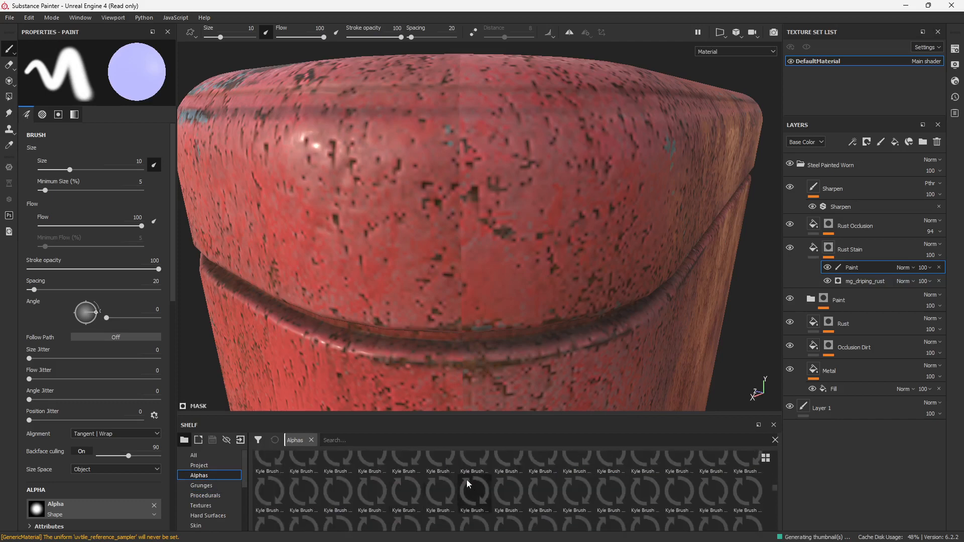
click(475, 490)
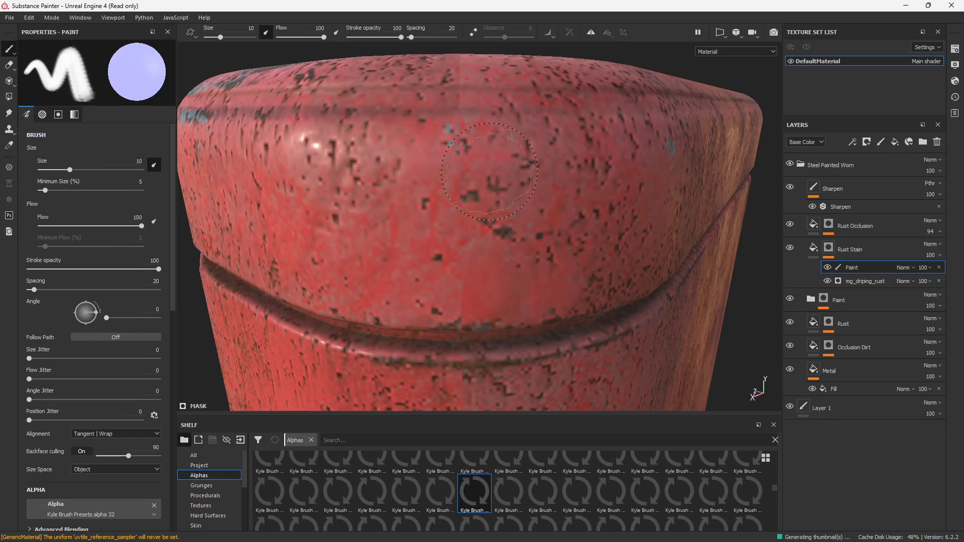
alt+drag(490, 171, 466, 199)
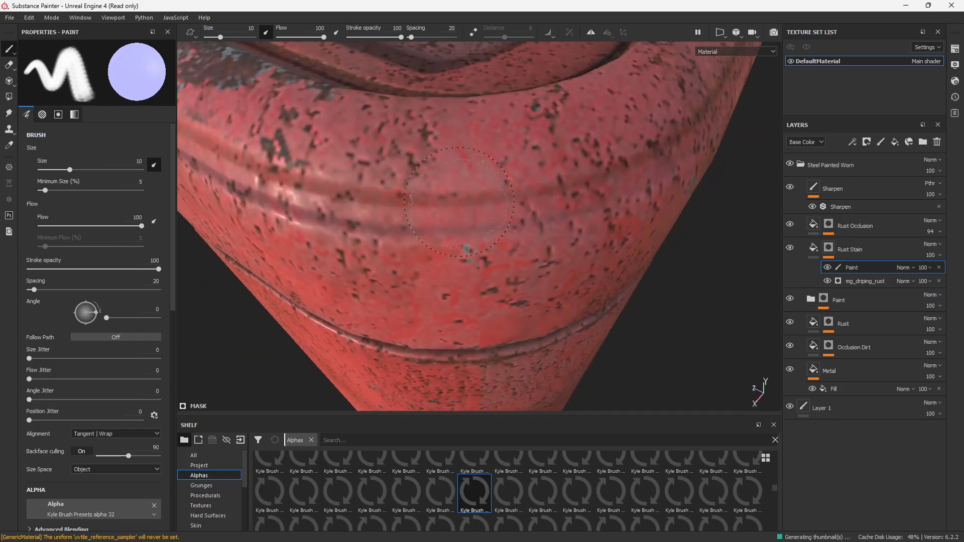
- Try the Kyle Brush Presets alpha 33 and Sign Magnetic Field alphas at brush size 5.81 on the can's vertical seam in the Rust Stain mask
ctrl+right_drag(477, 228, 444, 228)
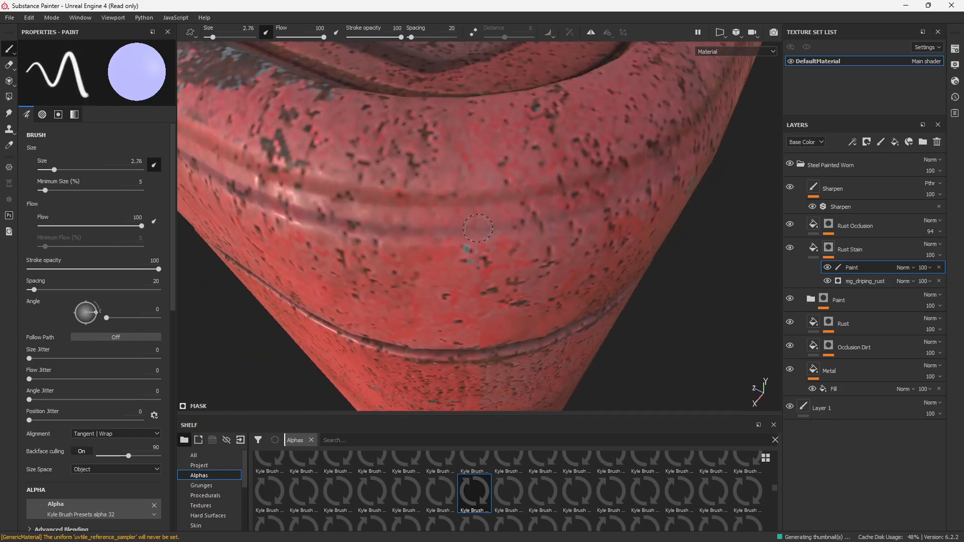
click(516, 492)
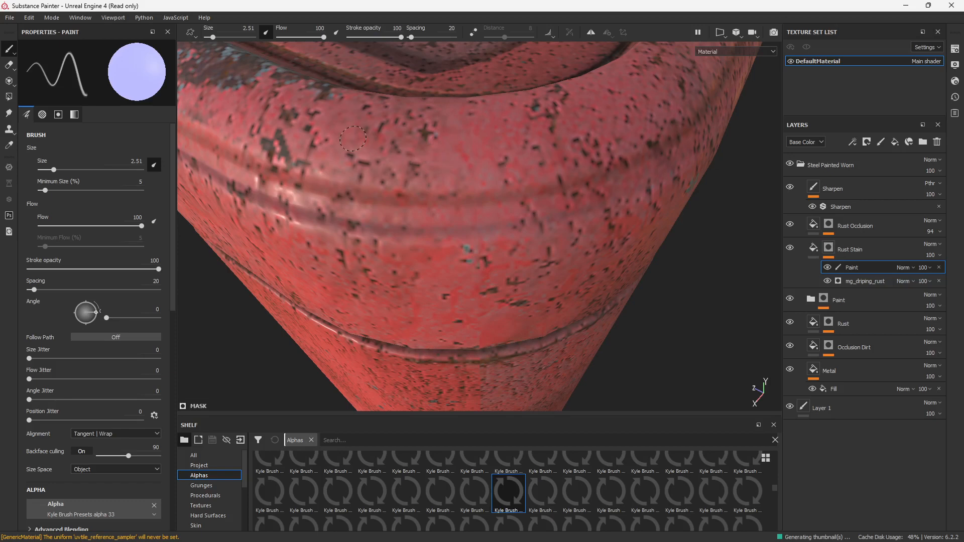
alt+drag(515, 235, 504, 160)
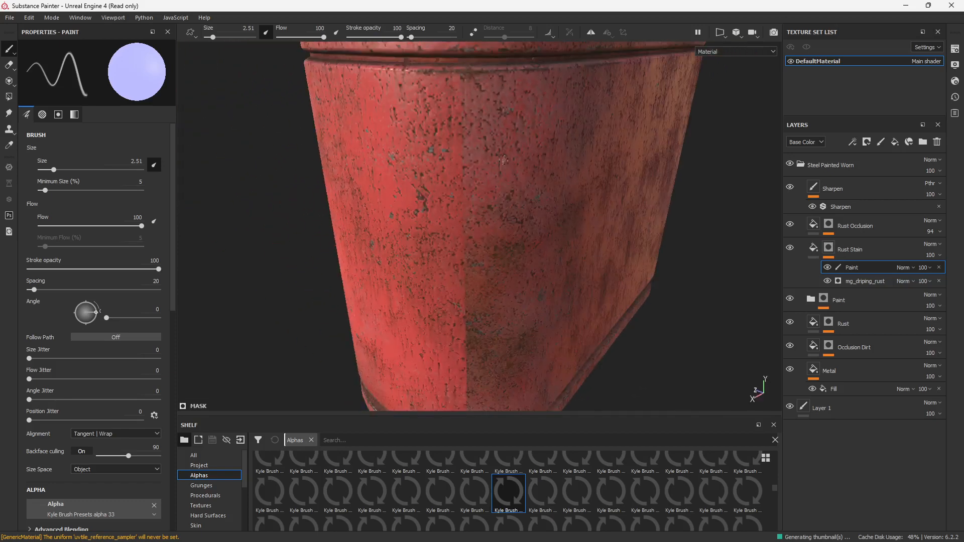
key(bracketright)
key(bracketright)
key(bracketright)
key(bracketright)
key(bracketright)
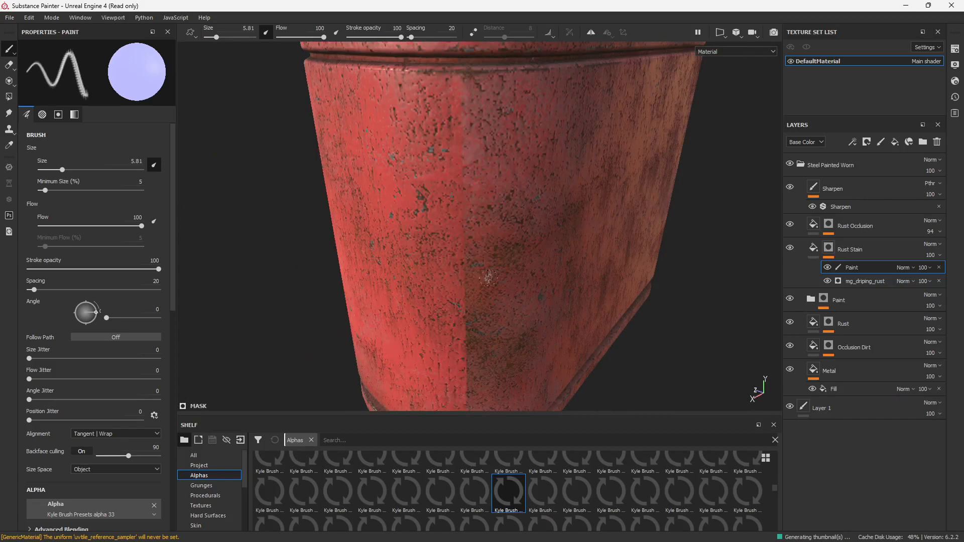
scroll(548, 508, down, 5)
click(549, 507)
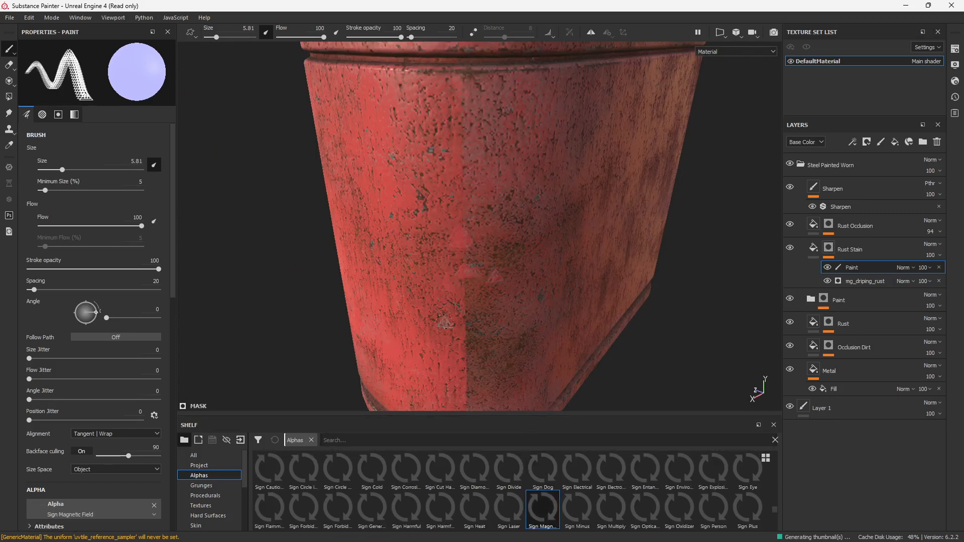
scroll(612, 499, up, 10)
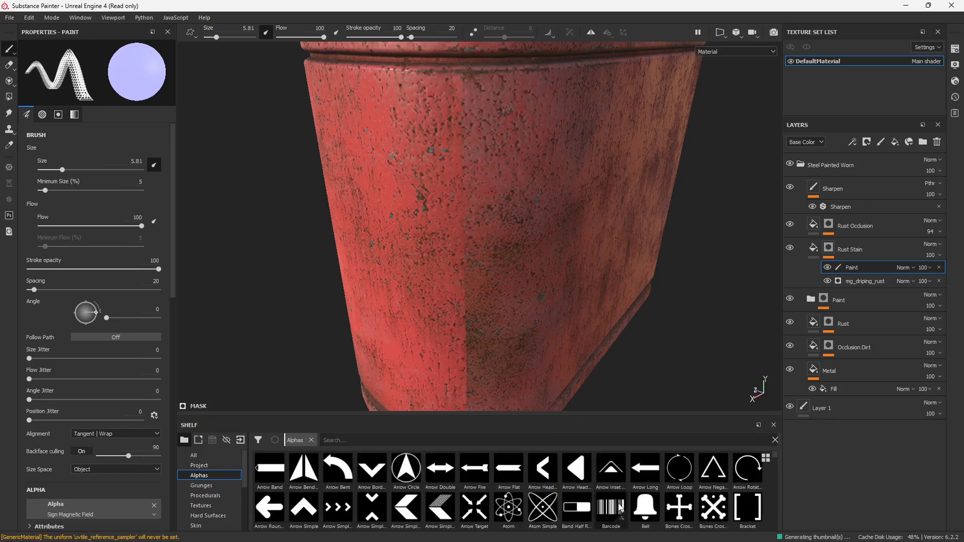
- Paint over the vertical seam in the Rust Stain mask with the Dirt Smudge alpha, reducing the brush size to 13.92
click(576, 504)
ctrl+right_drag(439, 241, 482, 241)
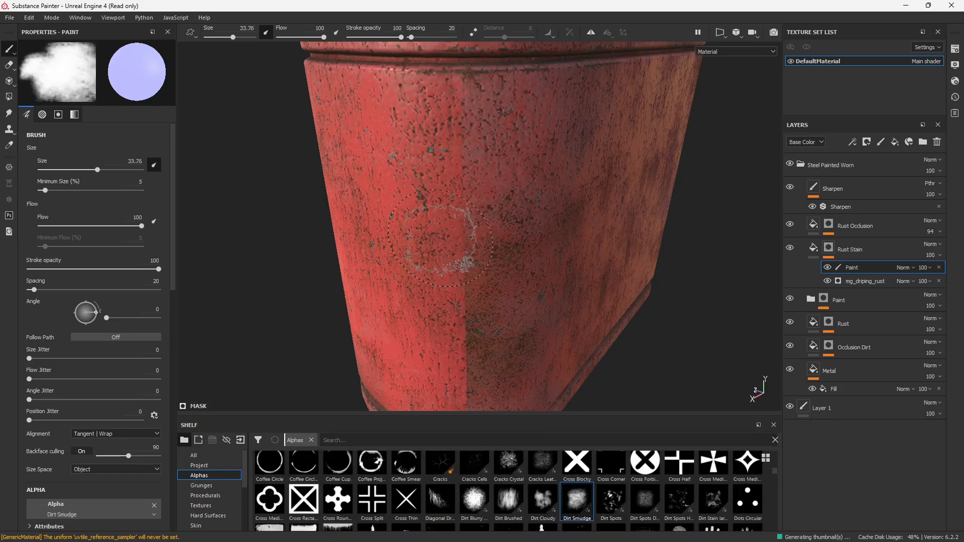
click(467, 224)
mouse_move(461, 294)
ctrl+right_down()
mouse_move(431, 301)
mouse_move(469, 307)
ctrl+right_up()
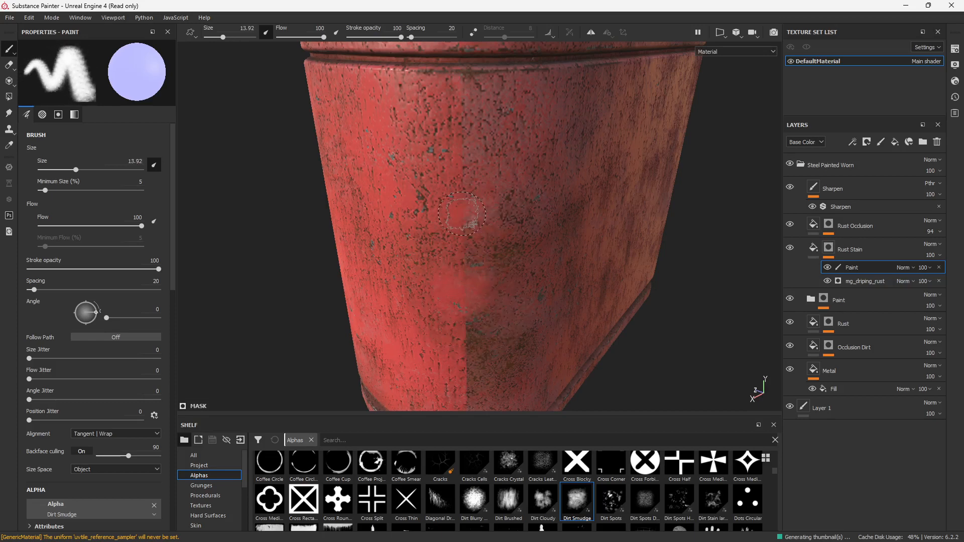
- Add a paint effect above the Mask Builder generator in the Rust Occlusion mask
click(814, 320)
click(864, 232)
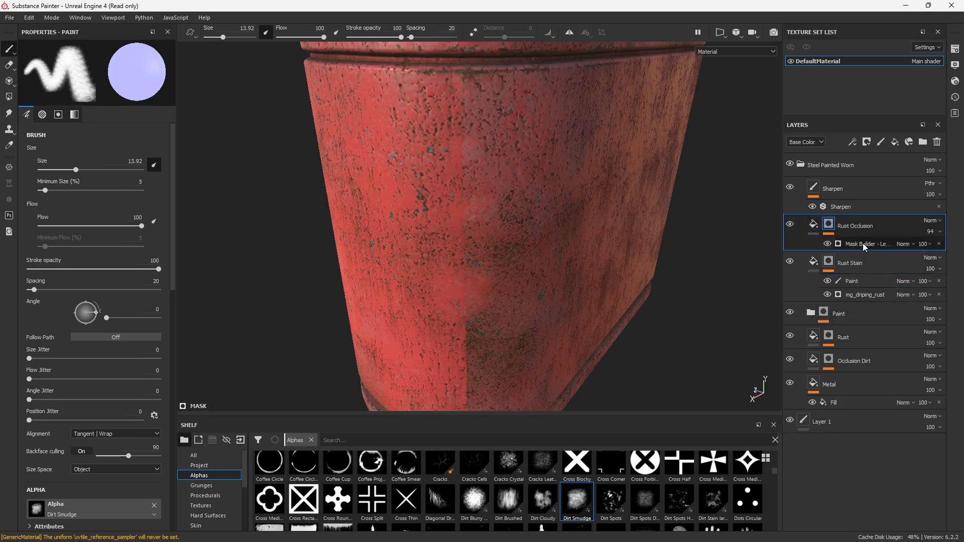
click(862, 243)
click(852, 142)
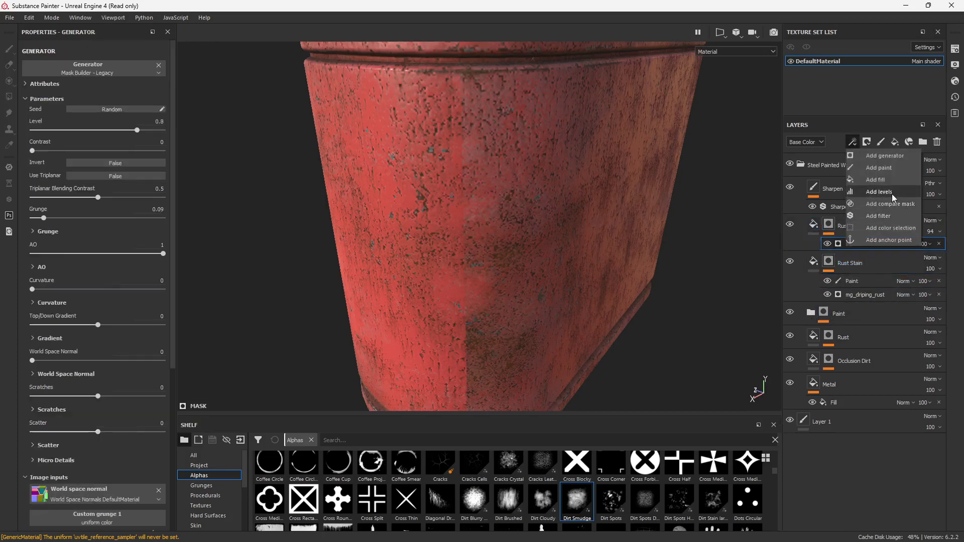
click(892, 169)
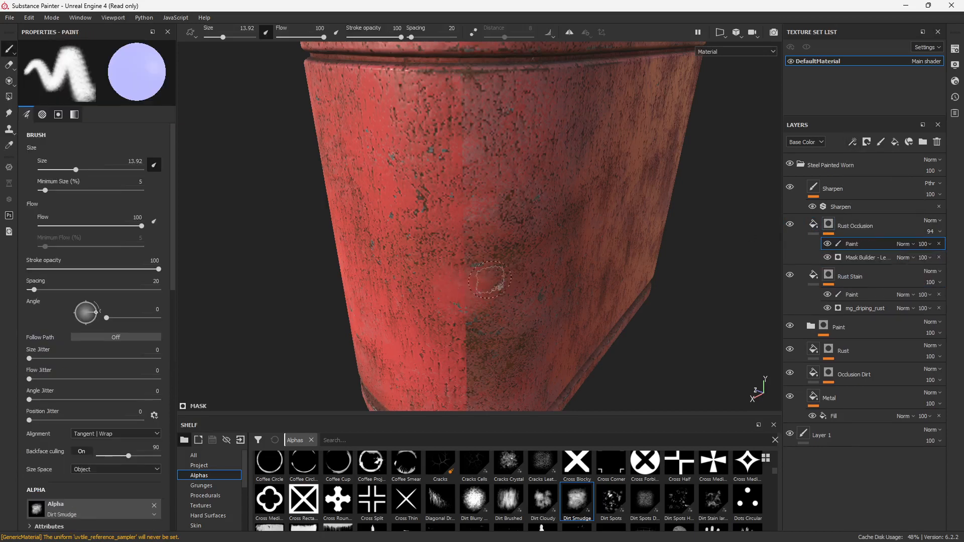
click(858, 246)
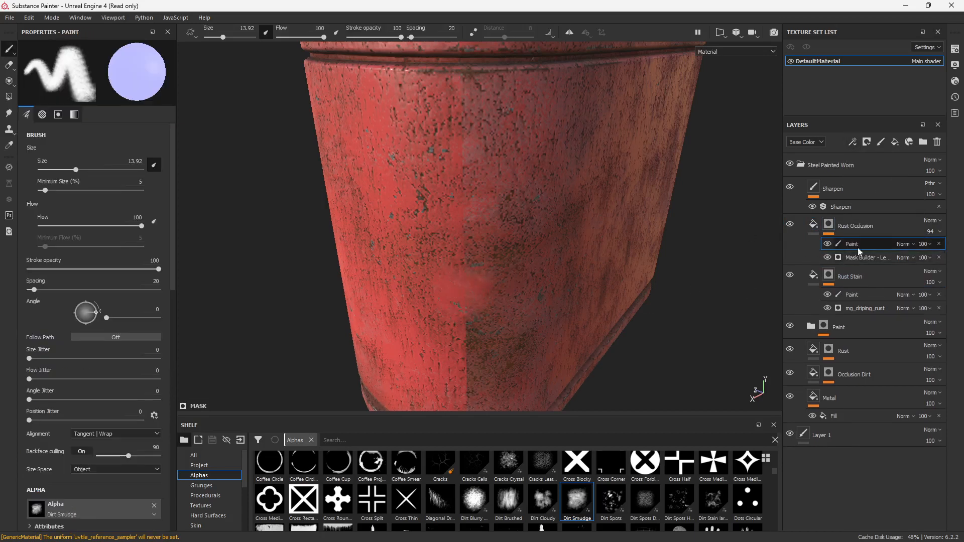
- Dab rust onto the middle of the seam in the Rust Occlusion mask with the Dirt Smudge alpha at brush size 24.32
ctrl+right_drag(457, 285, 480, 285)
key(x)
key(x)
click(462, 286)
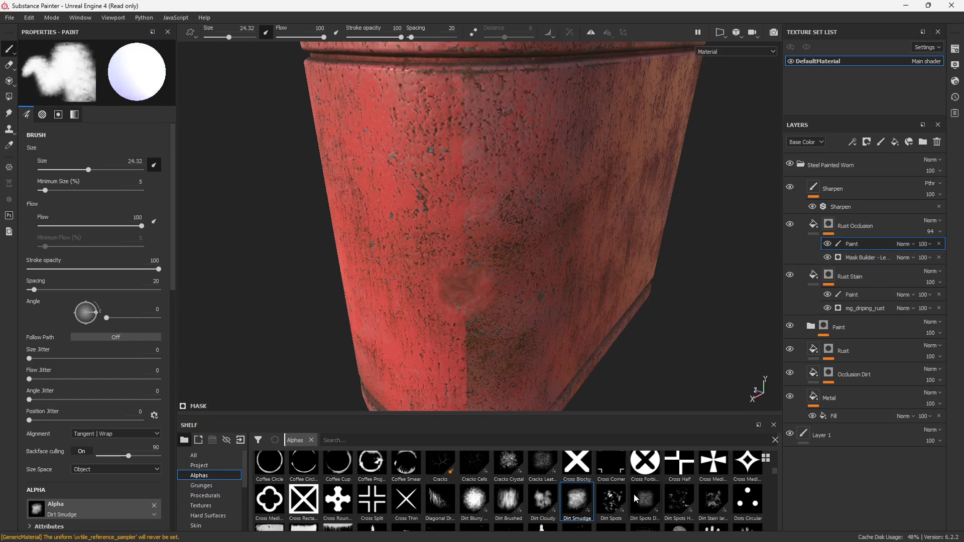
- Stamp rust spots along the vertical seam with the Dirt Spots alpha
click(611, 500)
click(453, 223)
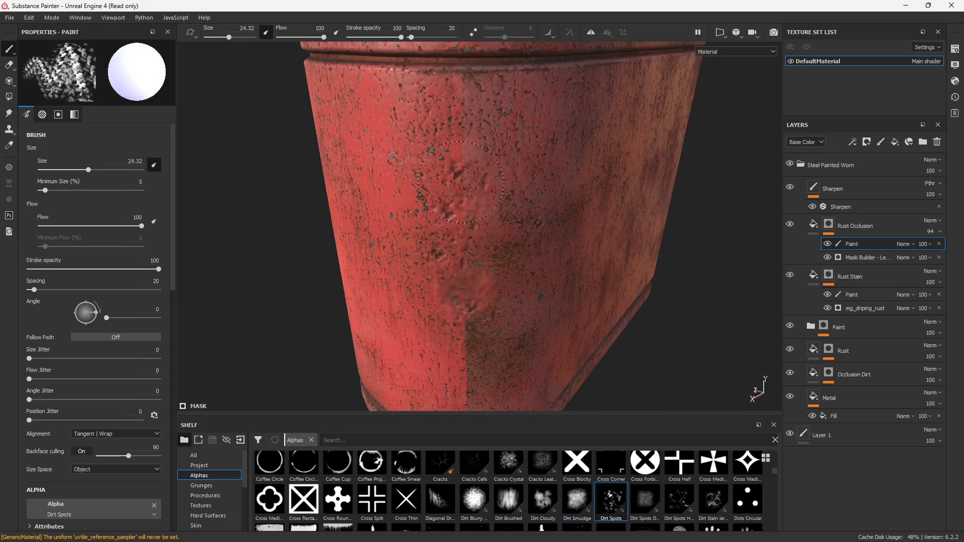
click(513, 194)
click(458, 152)
click(462, 277)
click(451, 359)
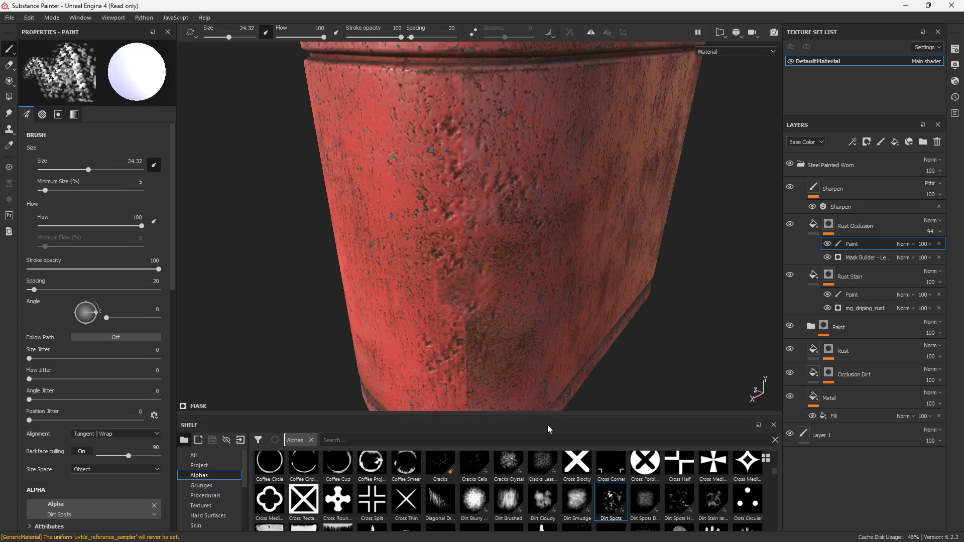
- Paint rust patches on the lower seam and just below the lid with the Dirt Brushed alpha
click(577, 500)
click(508, 500)
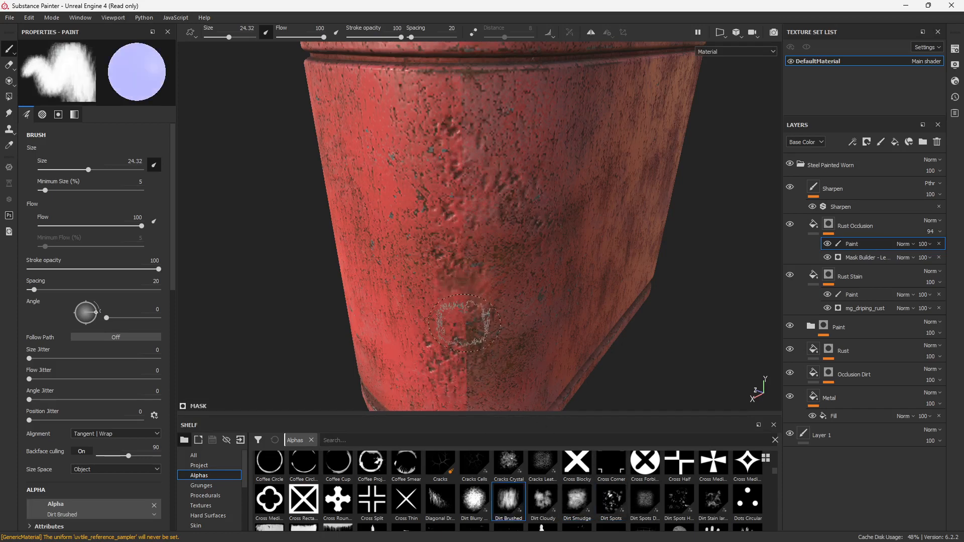
click(458, 339)
click(462, 392)
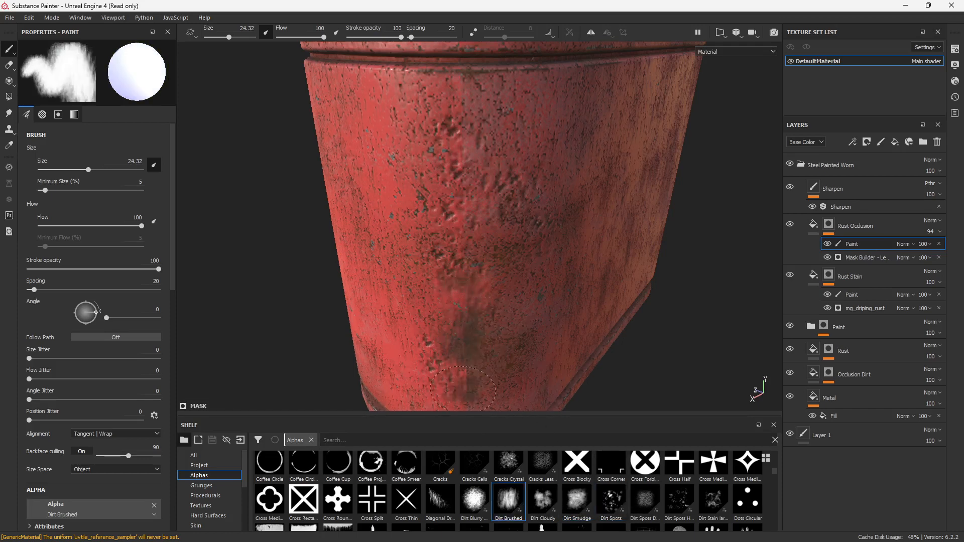
click(493, 158)
- Review the painted seam from several sides and delete the whole Steel Painted Worn group
scroll(592, 333, up, 5)
scroll(588, 336, down, 8)
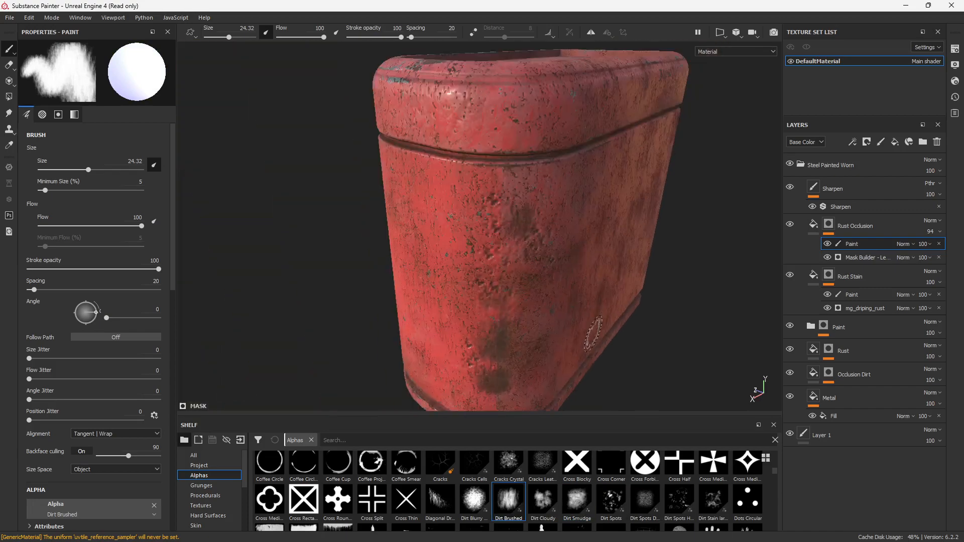
mouse_move(654, 347)
alt+mouse_down()
mouse_move(690, 321)
mouse_move(525, 290)
mouse_move(685, 285)
mouse_move(518, 256)
mouse_move(529, 279)
alt+mouse_up()
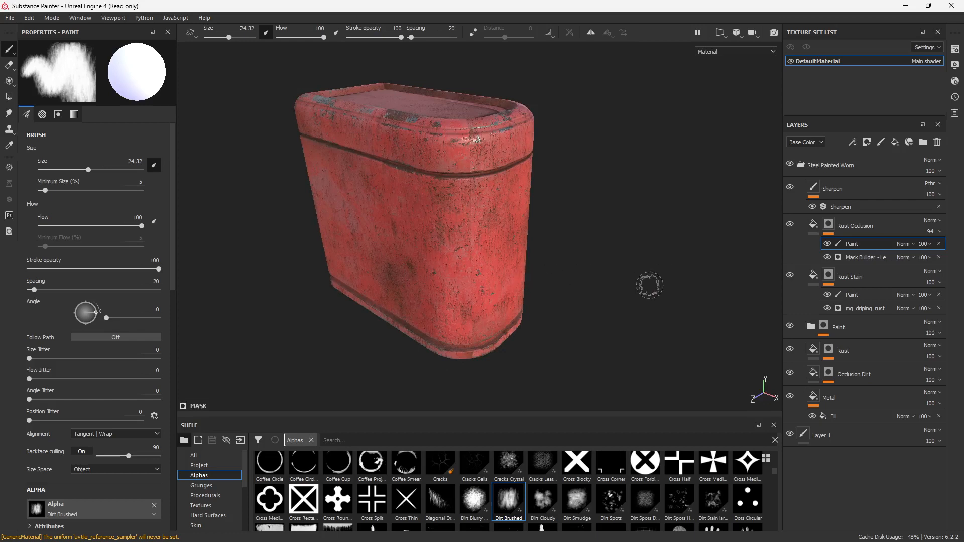
mouse_move(645, 284)
alt+mouse_down()
mouse_move(383, 275)
mouse_move(465, 299)
alt+mouse_up()
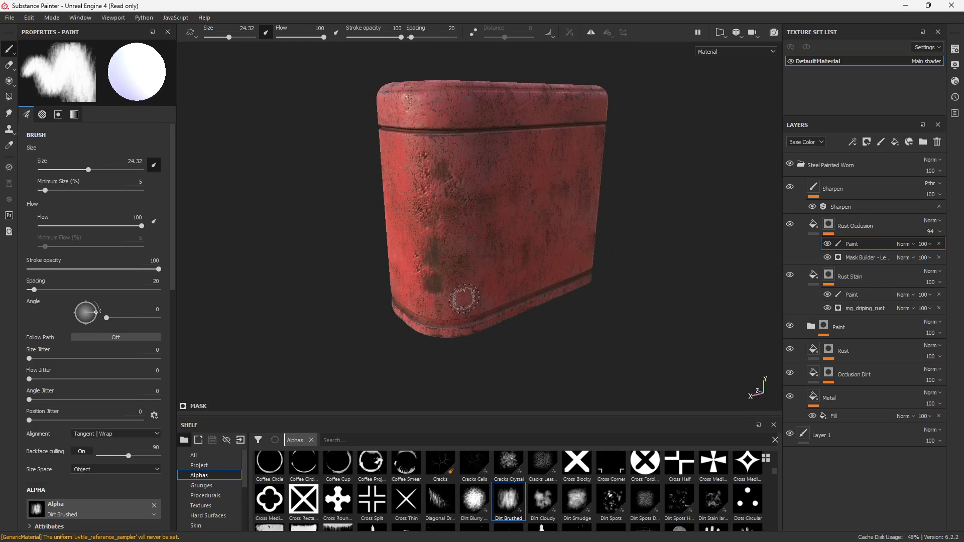
mouse_move(440, 214)
alt+mouse_down()
mouse_move(456, 211)
mouse_move(499, 236)
mouse_move(567, 215)
mouse_move(587, 280)
alt+mouse_up()
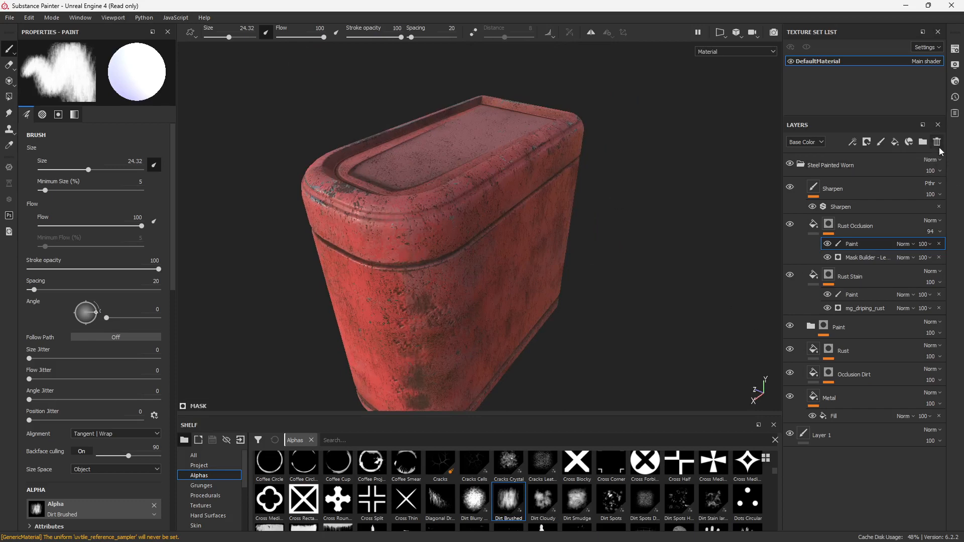
click(841, 169)
click(936, 143)
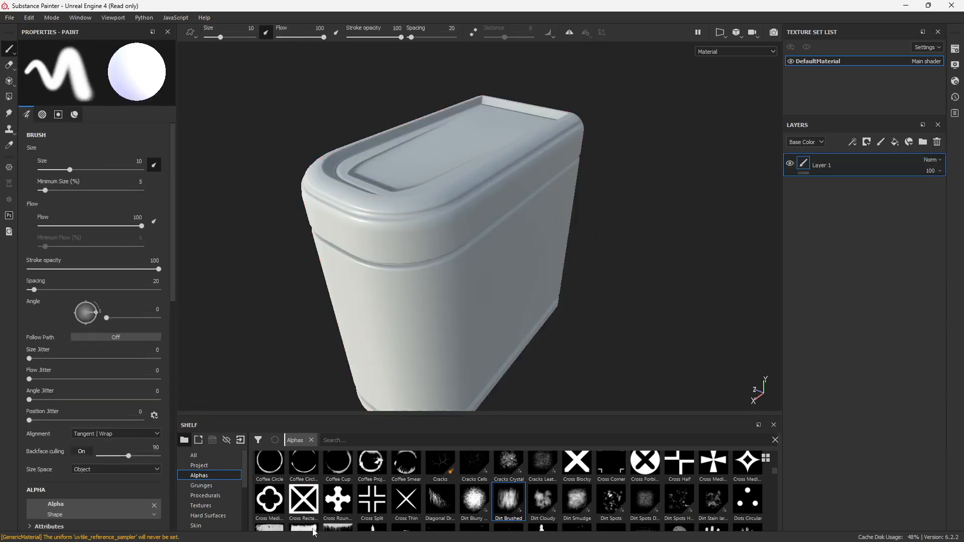
- Apply the Steel Painted Scraped Dirty smart material to the trash can
click(210, 496)
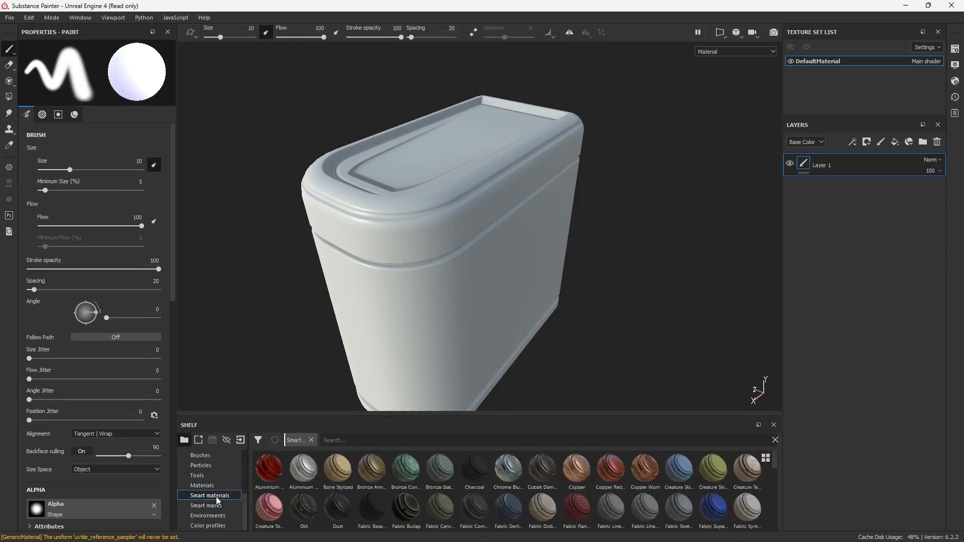
scroll(393, 502, down, 10)
drag(305, 509, 402, 345)
- Examine the scraped paint and the seam on the can's rounded ends below the lid
scroll(522, 317, up, 5)
alt+drag(496, 284, 498, 178)
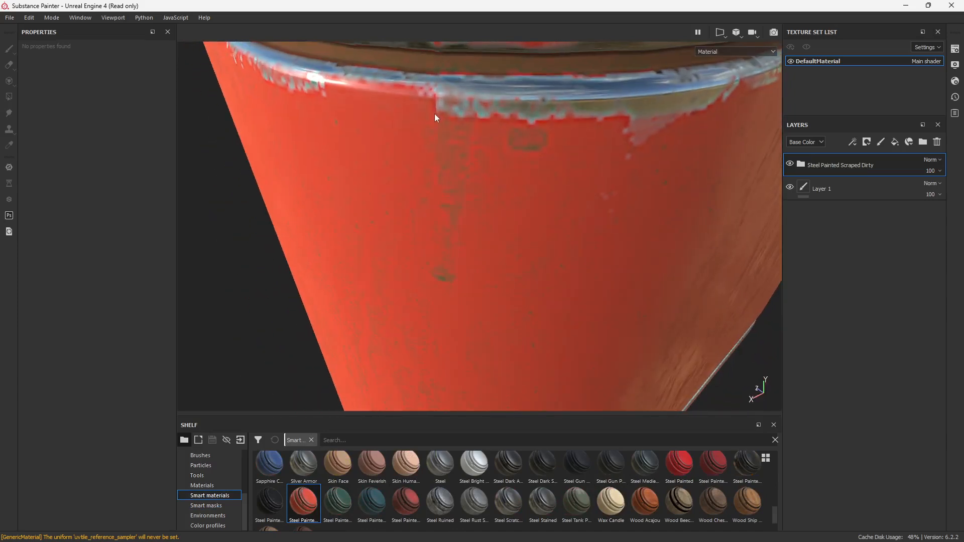
alt+middle_drag(541, 131, 526, 315)
scroll(533, 258, down, 3)
alt+drag(534, 259, 586, 303)
scroll(614, 299, down, 3)
scroll(589, 305, down, 2)
scroll(538, 261, up, 5)
scroll(557, 273, down, 4)
alt+middle_drag(585, 303, 545, 243)
alt+drag(545, 243, 554, 306)
scroll(554, 306, down, 3)
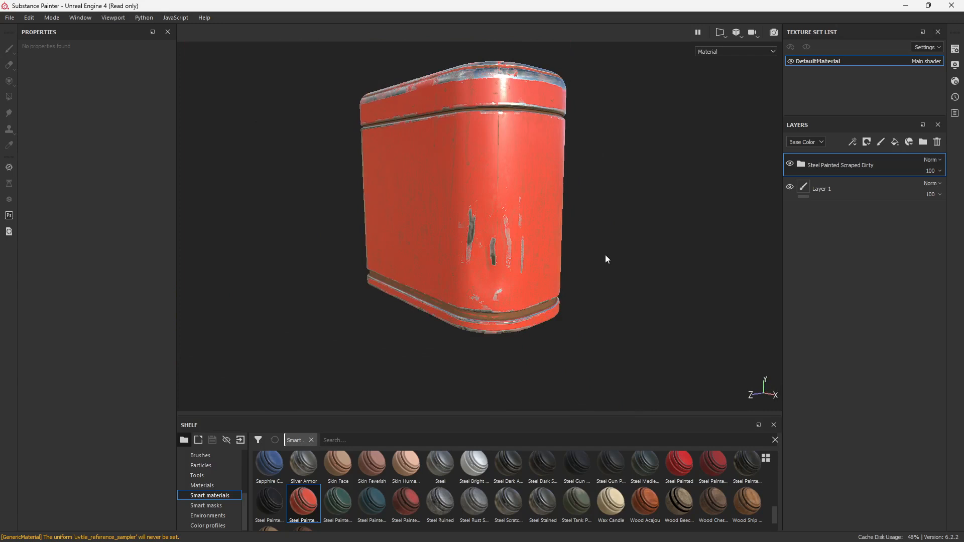
- Inspect the edge wear and dirt on the lid's top and upper rim
alt+drag(572, 241, 596, 293)
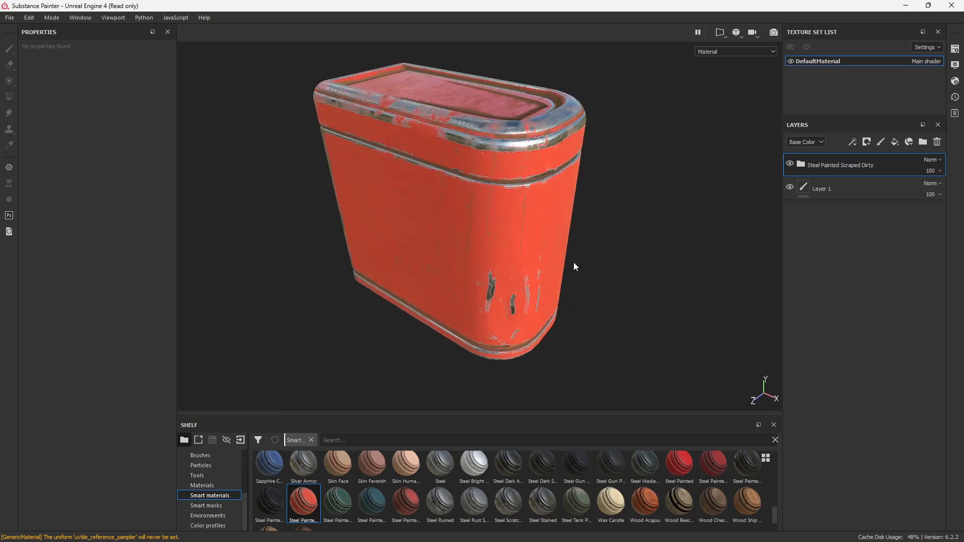
mouse_move(574, 262)
alt+middle_down()
mouse_move(543, 285)
mouse_move(565, 274)
alt+middle_up()
alt+drag(474, 233, 529, 276)
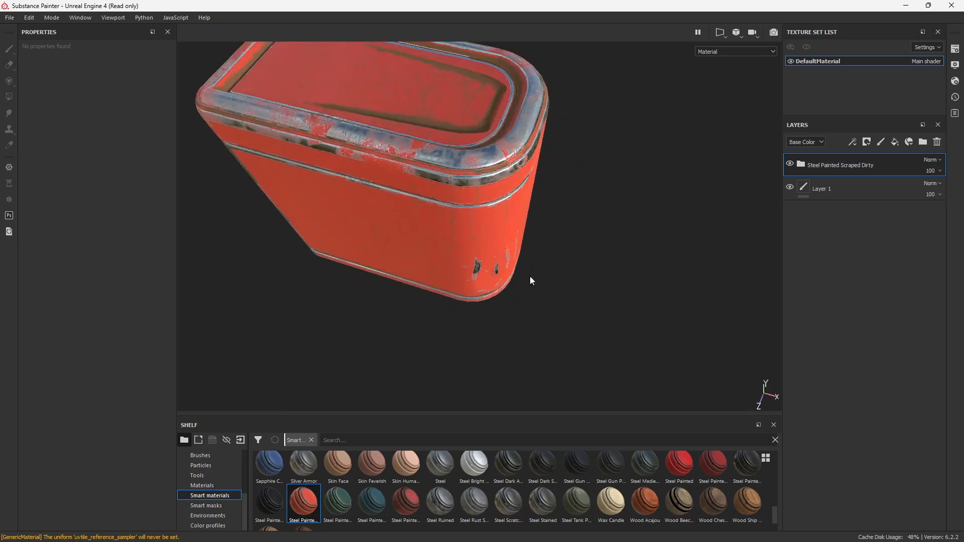
alt+middle_drag(530, 277, 539, 267)
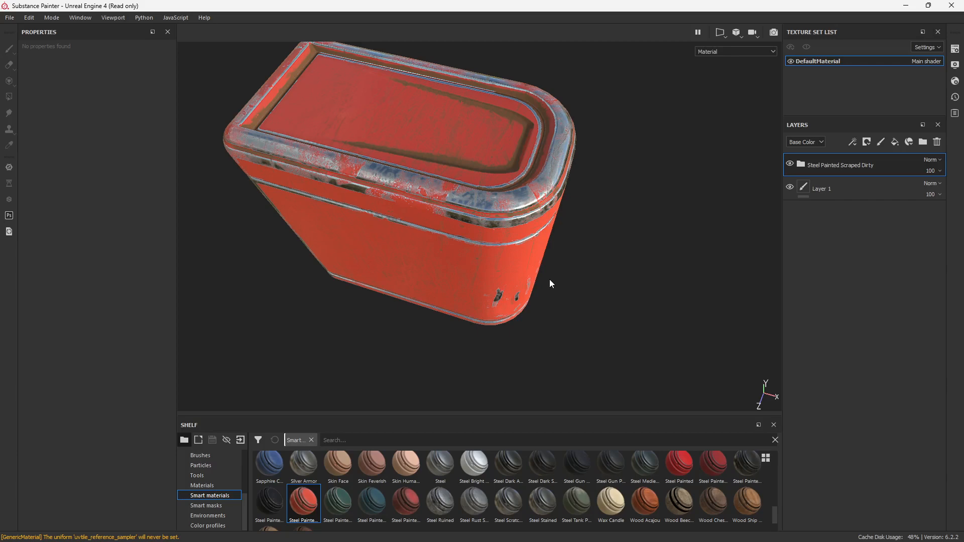
alt+drag(549, 279, 456, 279)
alt+middle_drag(457, 279, 533, 315)
alt+drag(537, 288, 594, 268)
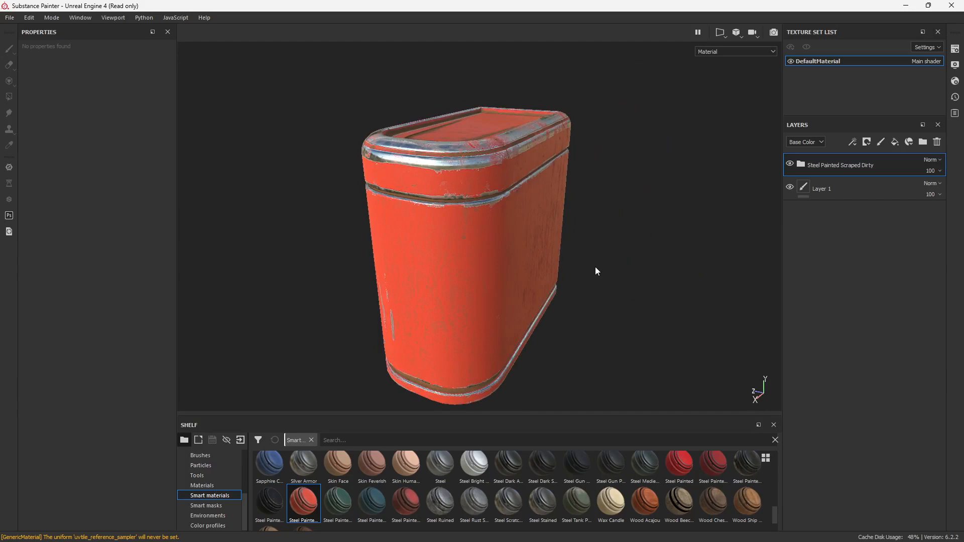
- Check the worn lid edge and flat back corner up close, and review the whole can from both sides
scroll(595, 267, up, 2)
alt+middle_drag(497, 126, 505, 269)
scroll(505, 269, up, 3)
alt+drag(431, 250, 270, 213)
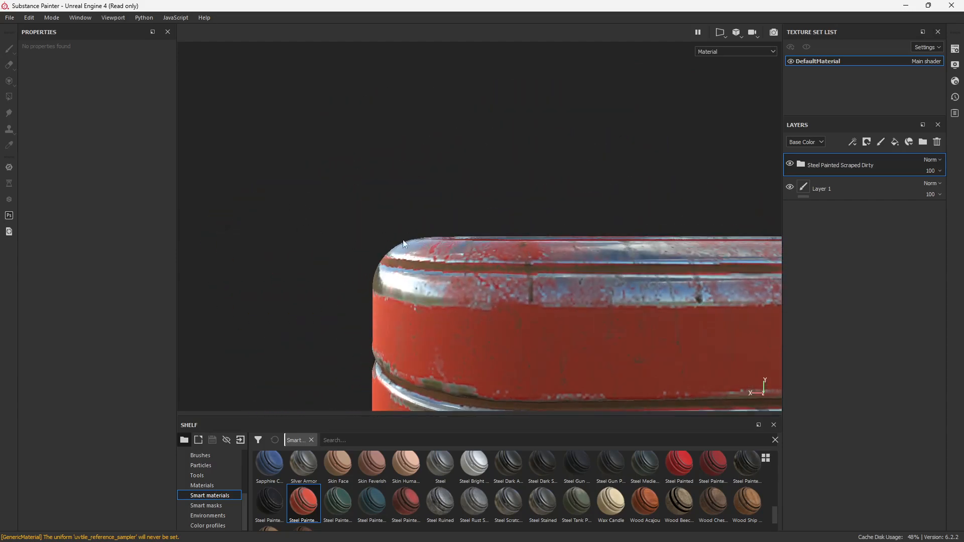
alt+drag(436, 247, 547, 246)
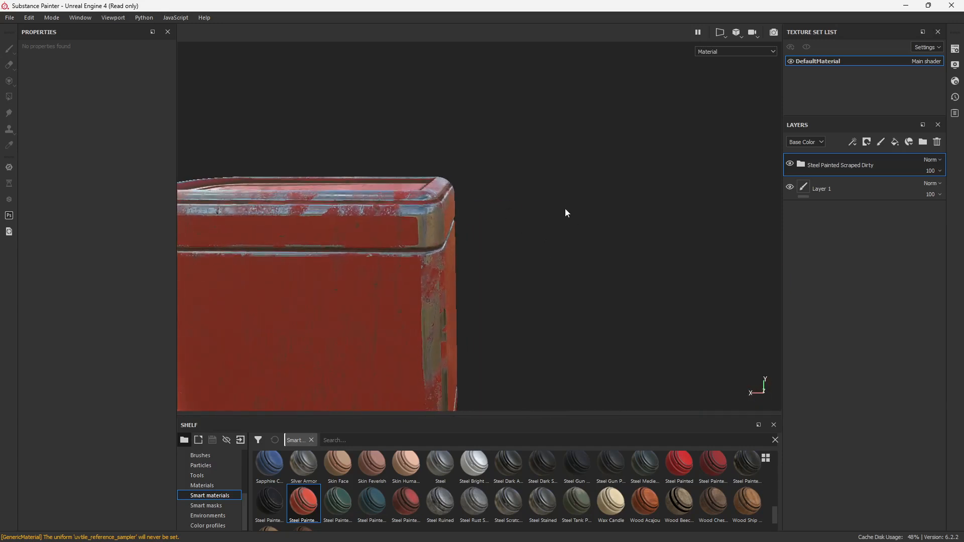
scroll(565, 208, down, 3)
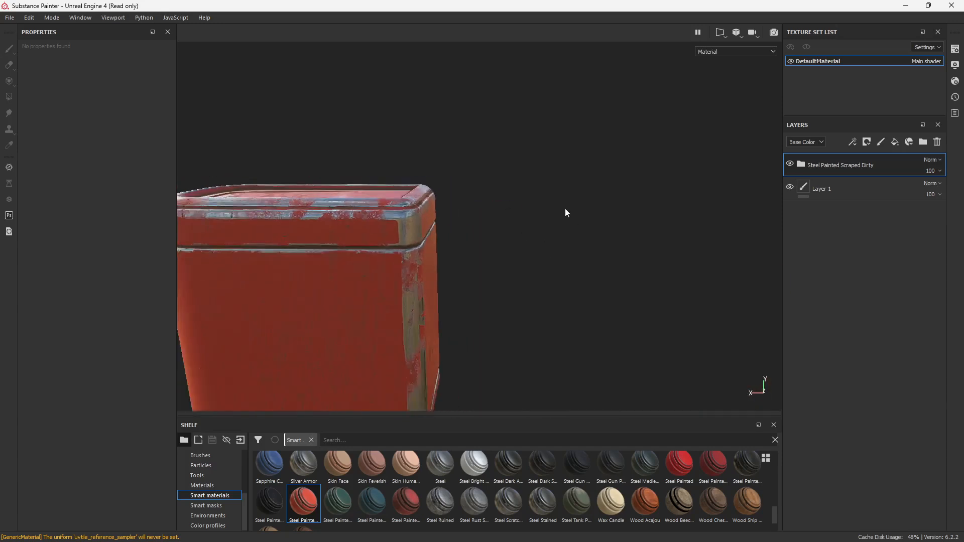
alt+middle_drag(484, 237, 552, 198)
alt+drag(498, 222, 559, 270)
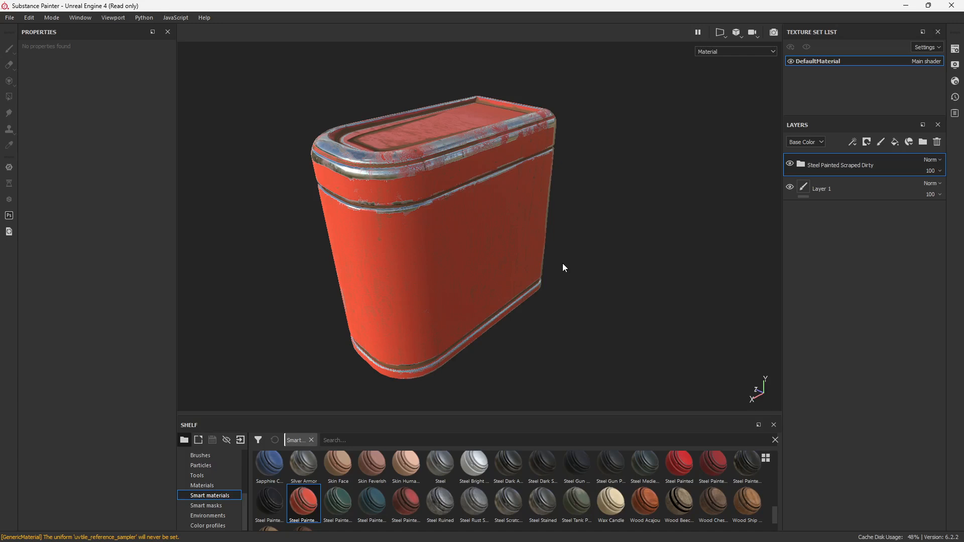
scroll(529, 277, down, 3)
alt+middle_drag(466, 254, 483, 261)
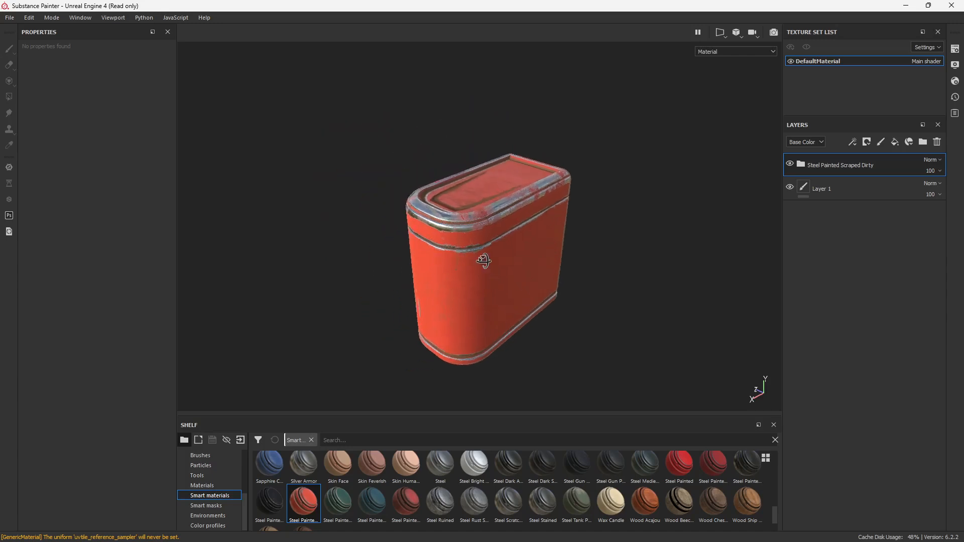
alt+drag(483, 261, 314, 241)
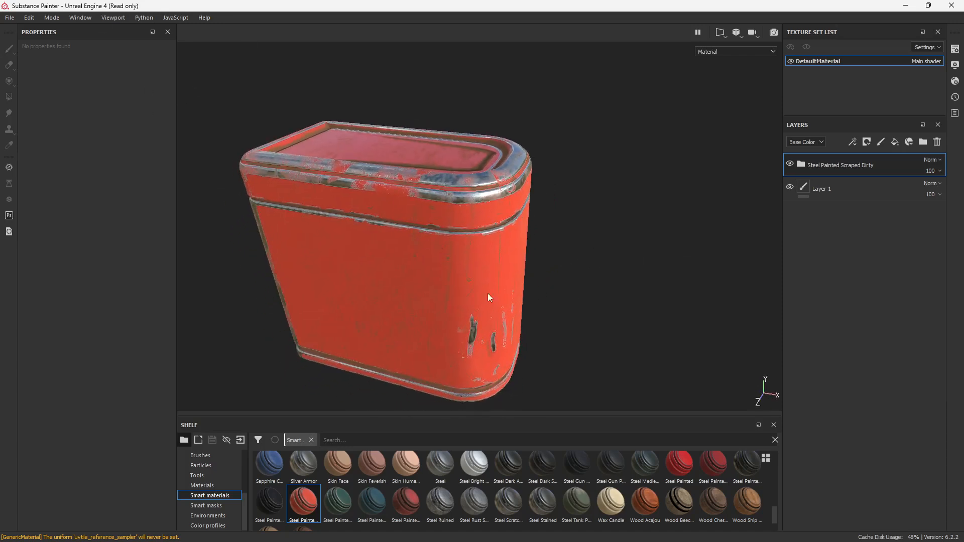
- Switch to Blender and turn off the normals overlay on trashcan_low.002, leaving it in Object Mode
alt+drag(541, 300, 508, 241)
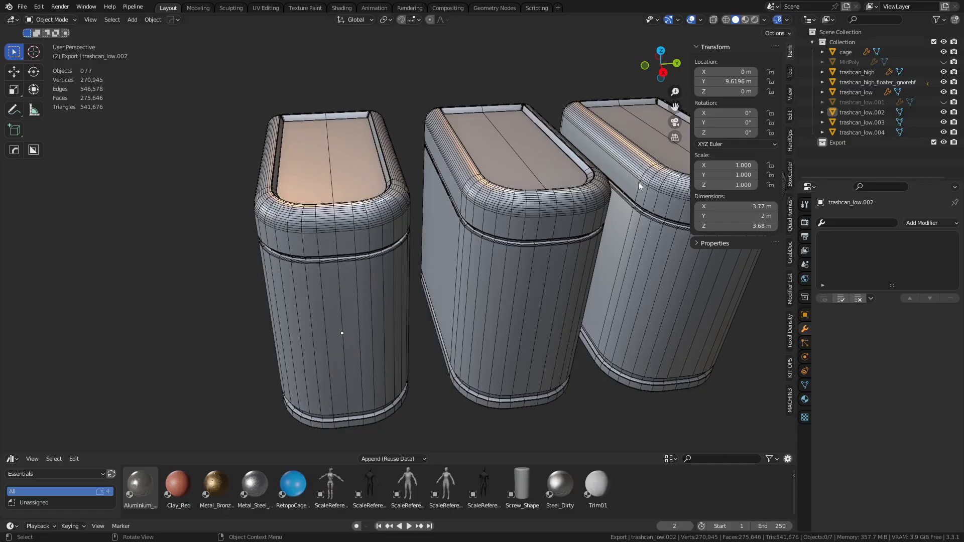
click(382, 237)
shift+middle_drag(409, 244, 439, 249)
key(Tab)
key(Tab)
key(Escape)
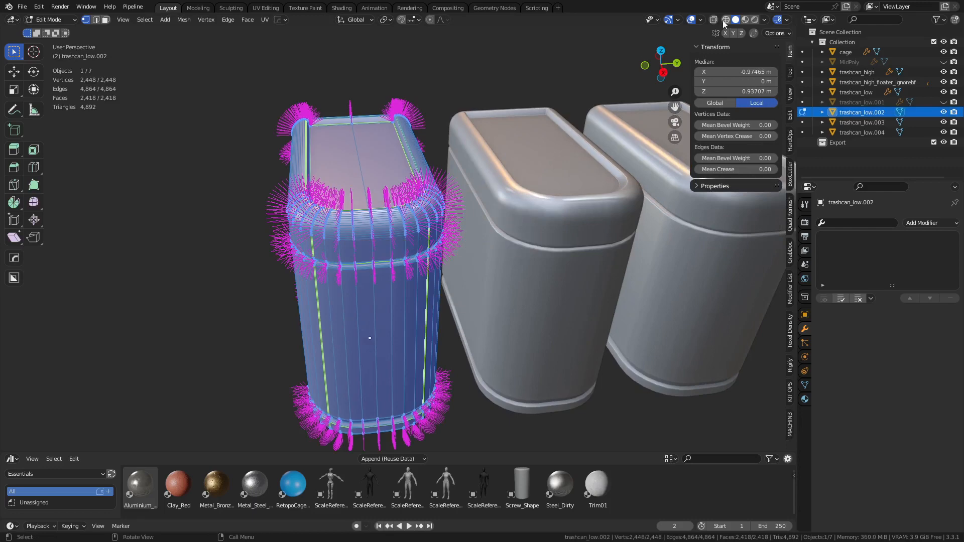
click(700, 19)
click(657, 383)
key(Tab)
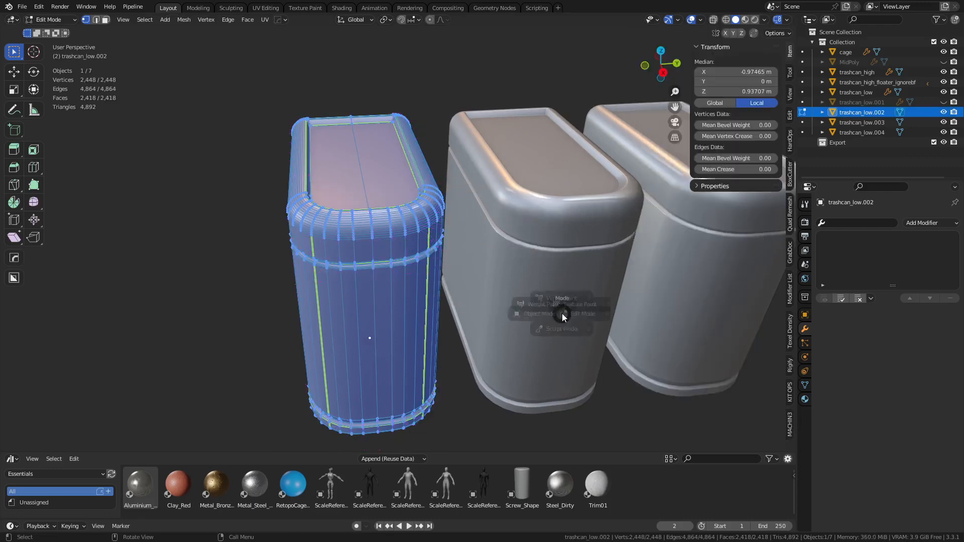
click(235, 204)
middle_drag(448, 257, 457, 260)
- Isolate trashcan_low in local view and compare its edge layout with its smooth shading
click(880, 132)
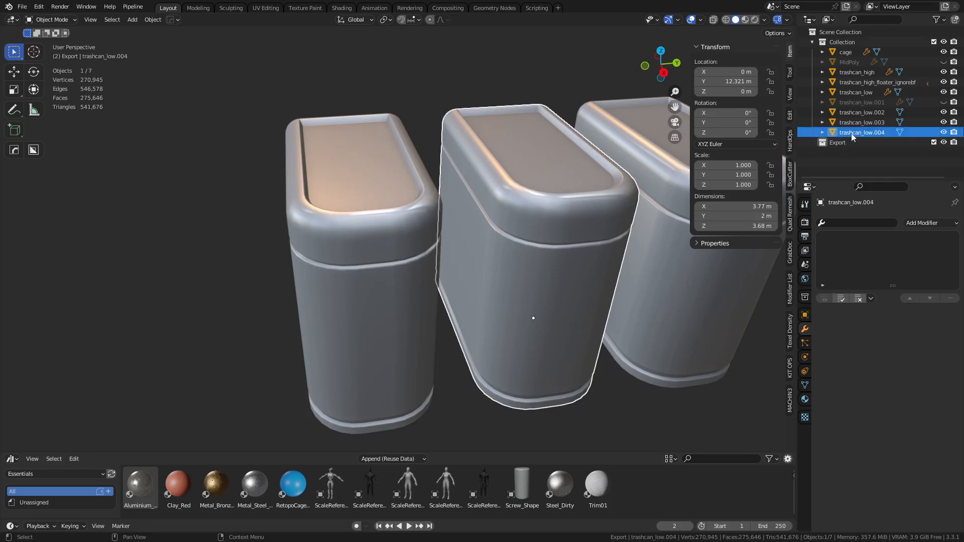
click(864, 94)
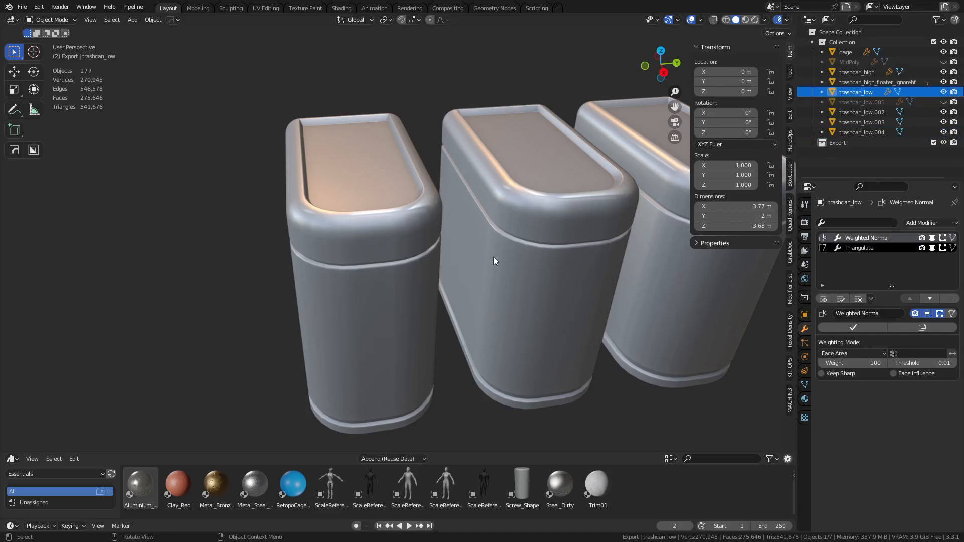
key(KP_Divide)
key(ctrl+Tab)
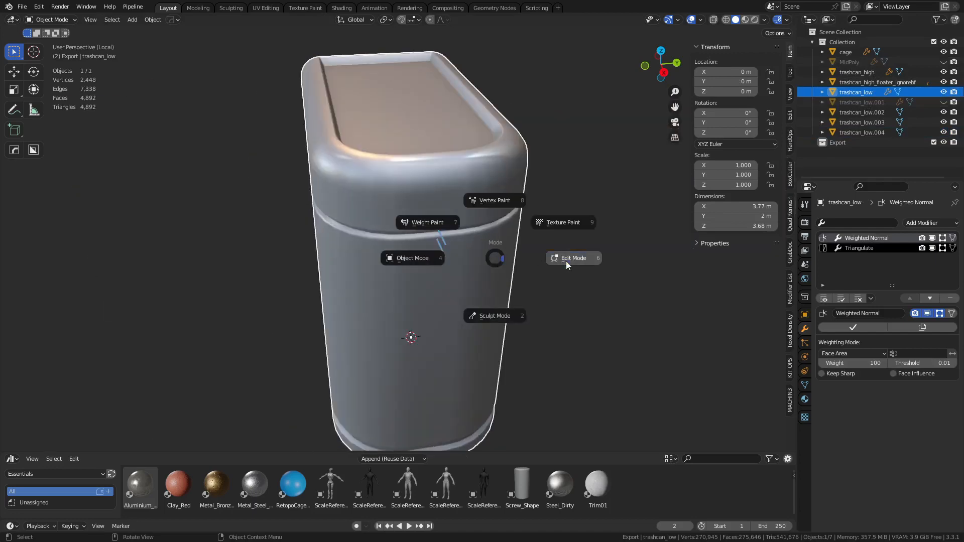
click(567, 261)
middle_drag(558, 274, 577, 279)
click(612, 282)
key(ctrl+Tab)
click(539, 276)
- Erase the leftover blue annotation strokes beside the can's lid groove and return to the selection tool
middle_drag(483, 243, 550, 232)
click(14, 109)
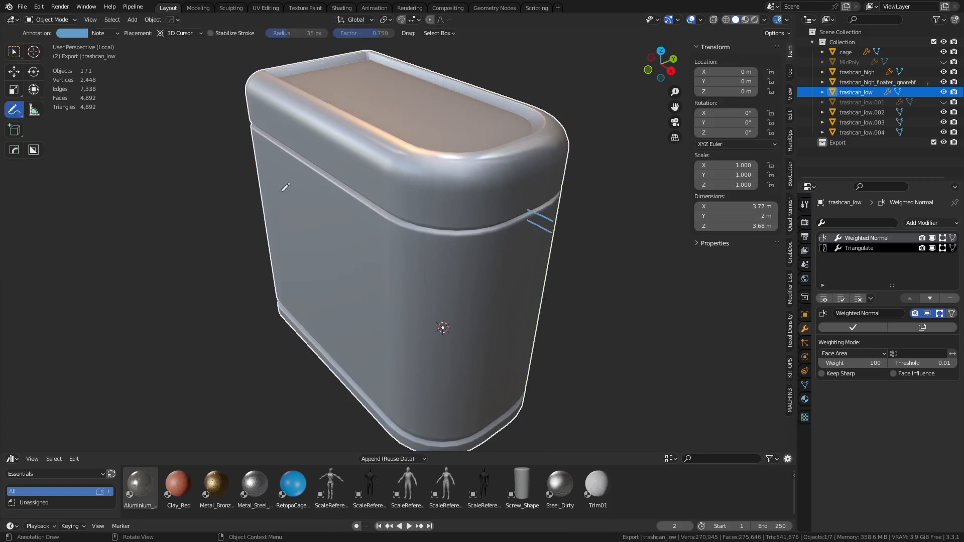
click(14, 52)
- Disable the Edit Mode display of trashcan_low's Triangulate modifier, with the mesh in Edit Mode
key(ctrl+Tab)
middle_drag(531, 249, 524, 272)
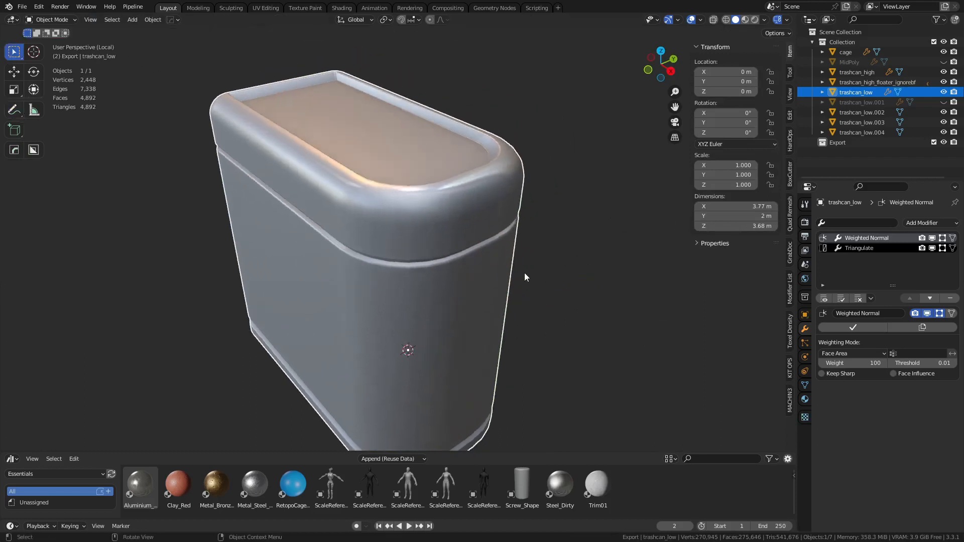
key(ctrl+Tab)
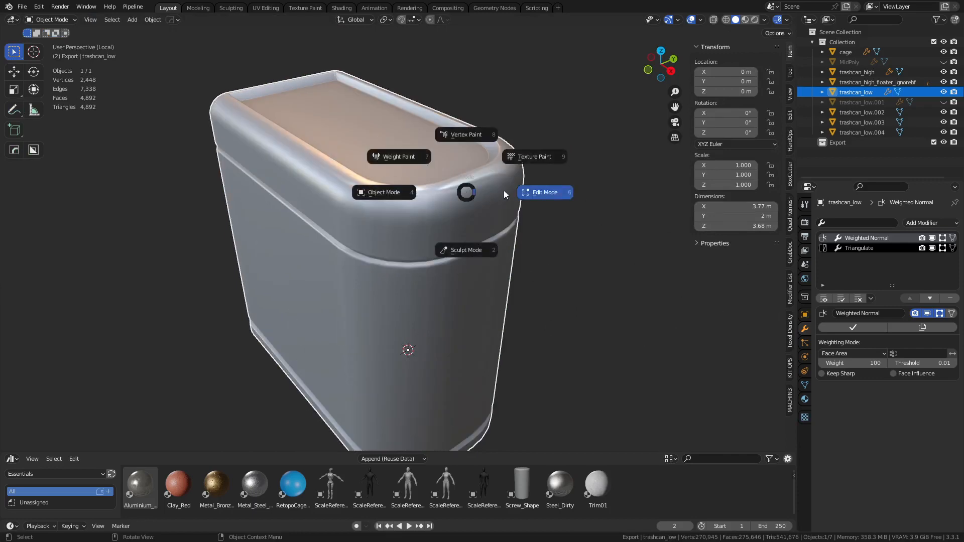
click(504, 192)
key(ctrl+Tab)
click(478, 232)
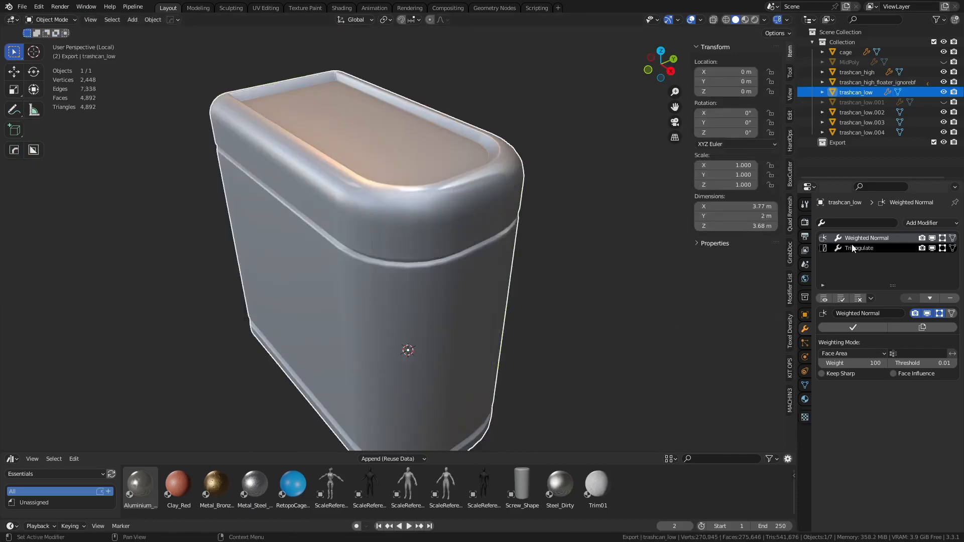
click(872, 248)
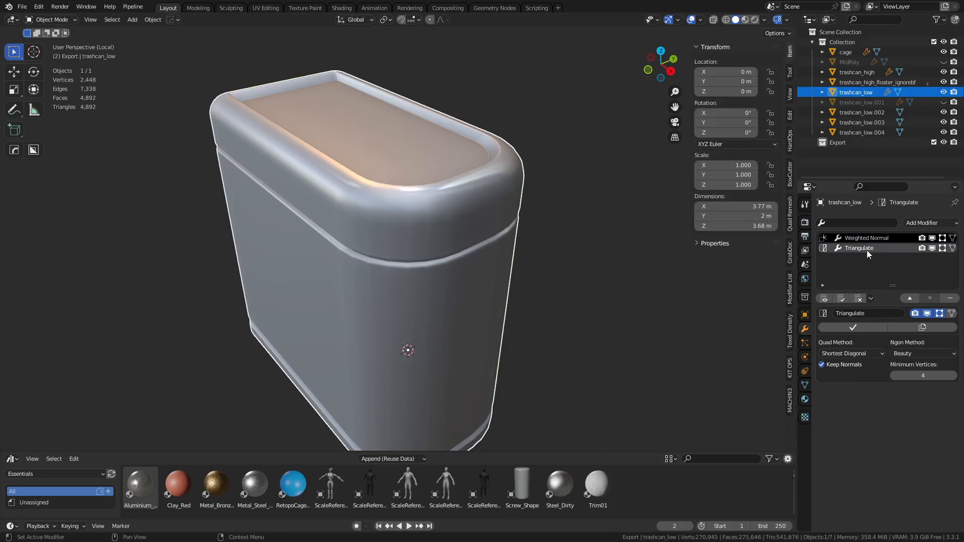
middle_drag(413, 235, 513, 291)
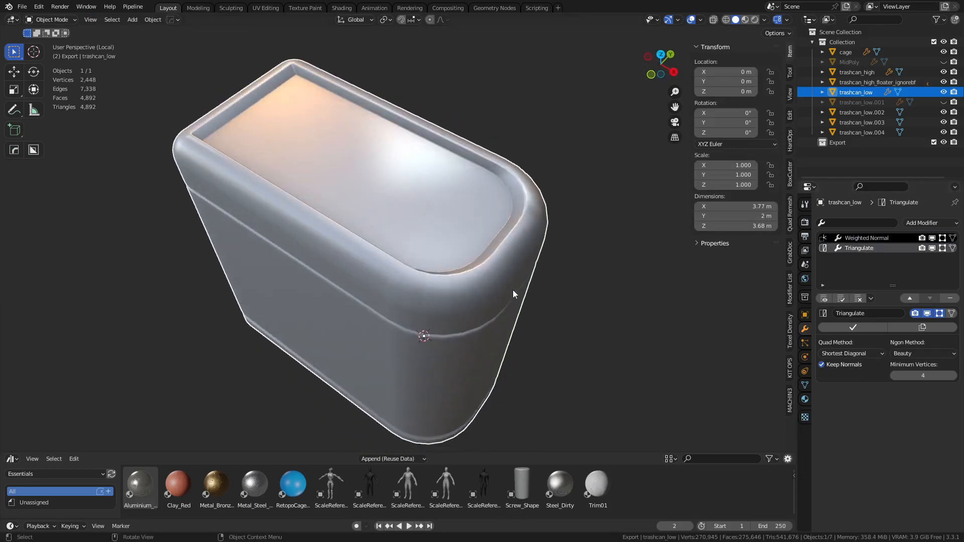
key(ctrl+Tab)
click(497, 287)
click(943, 248)
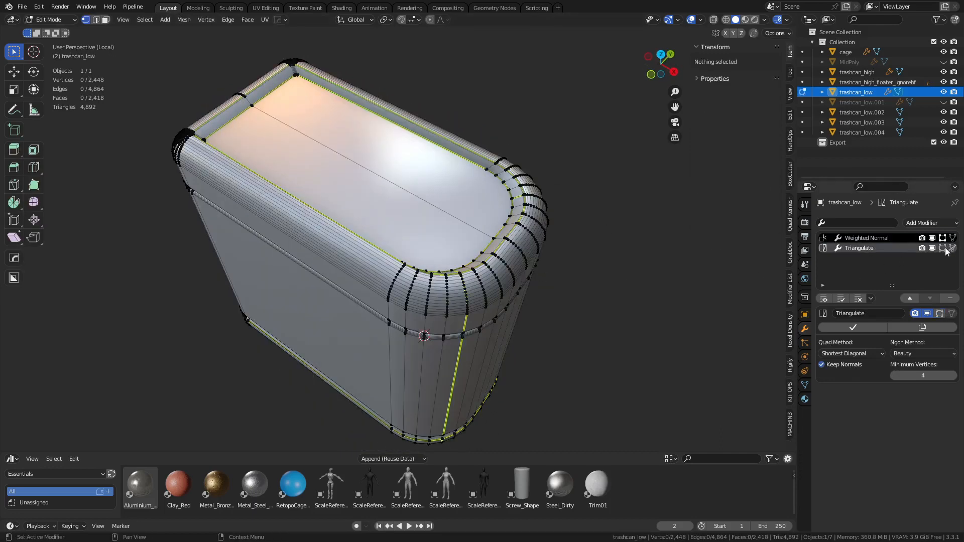
- Dissolve two alternate vertical edge loops on the can's rounded corner
scroll(441, 346, up, 5)
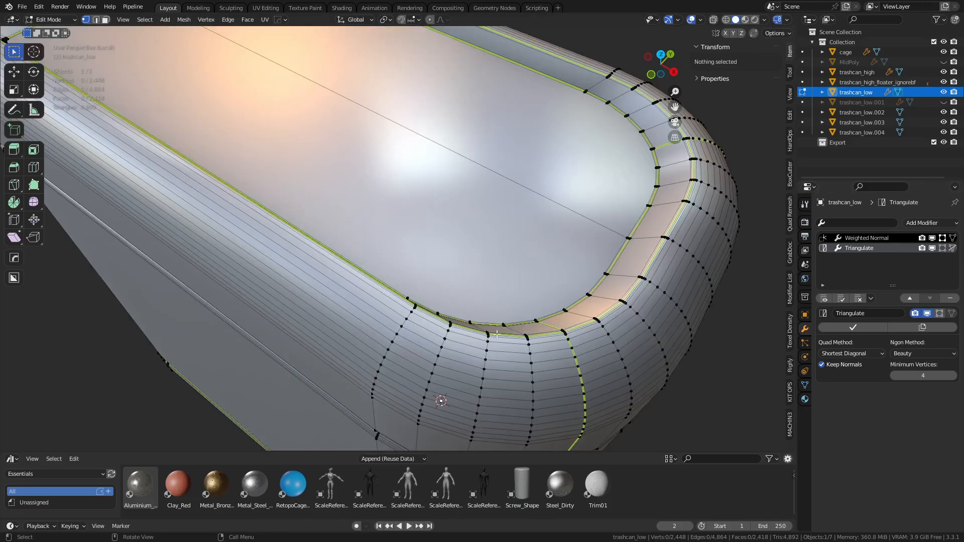
alt+click(442, 345)
alt+shift+click(531, 357)
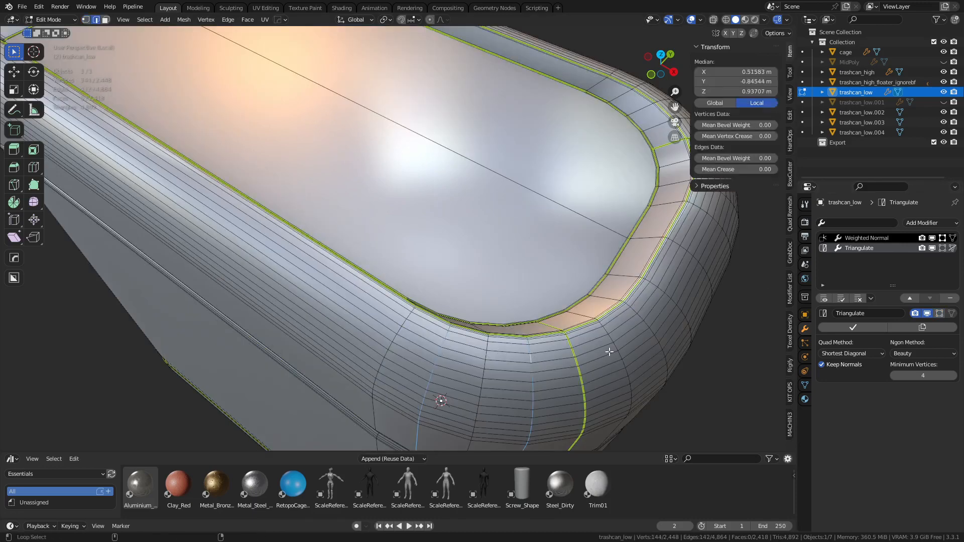
key(ctrl+x)
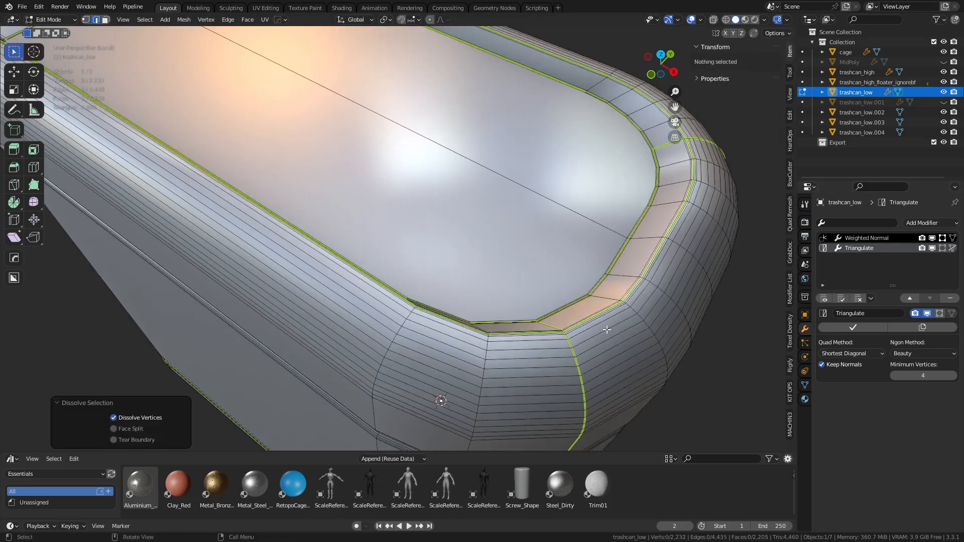
- Dissolve alternate horizontal edge loops around the lid's rounded upper edge
middle_drag(446, 364, 430, 176)
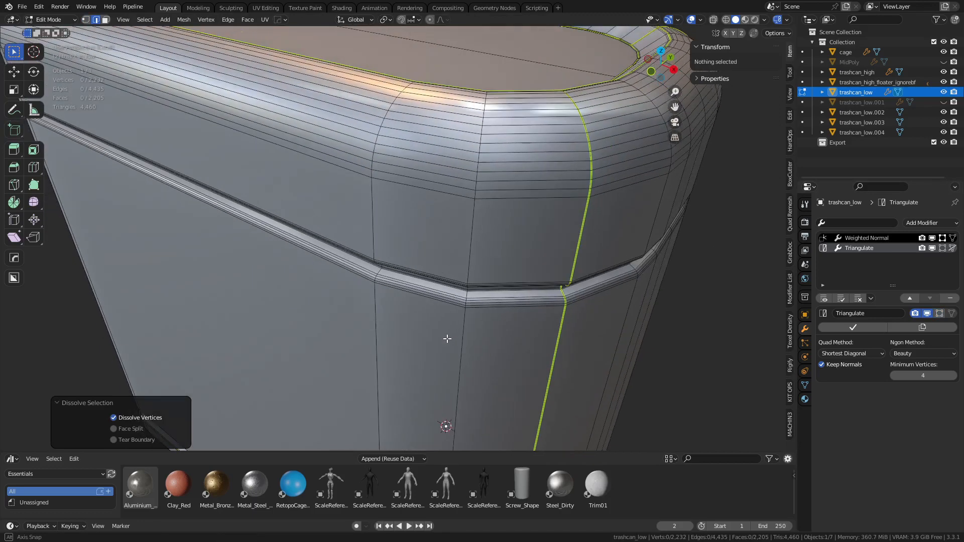
alt+click(427, 177)
alt+shift+click(418, 160)
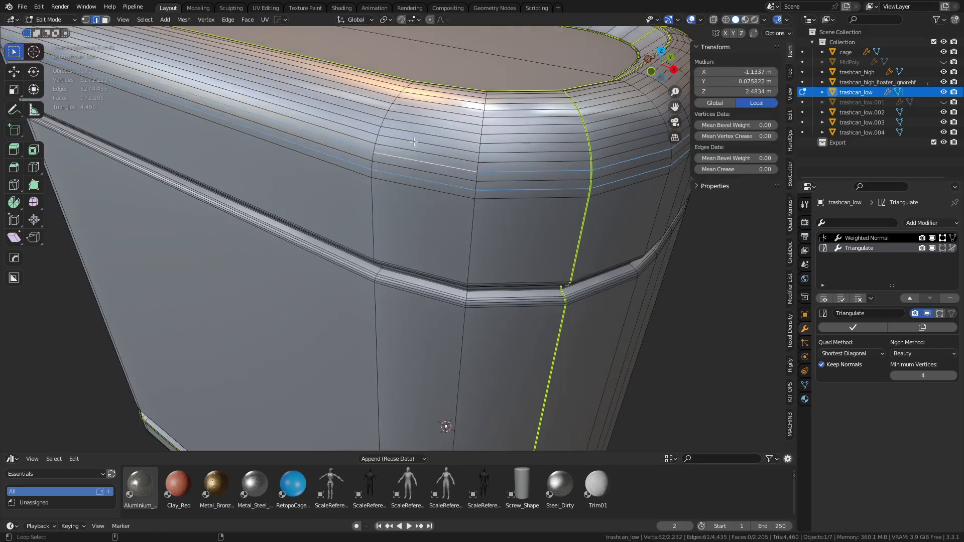
alt+shift+click(414, 144)
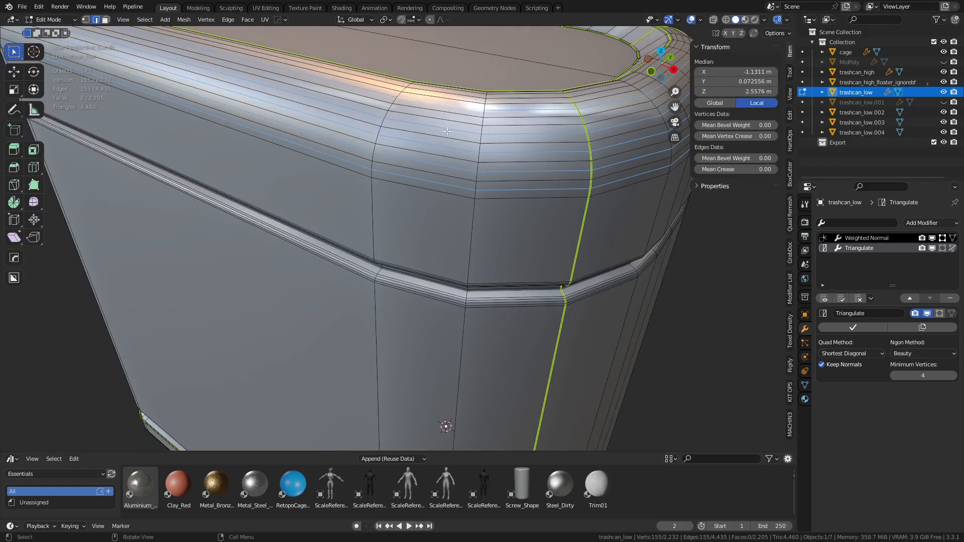
alt+shift+click(434, 112)
alt+shift+click(433, 110)
middle_drag(445, 159, 426, 201)
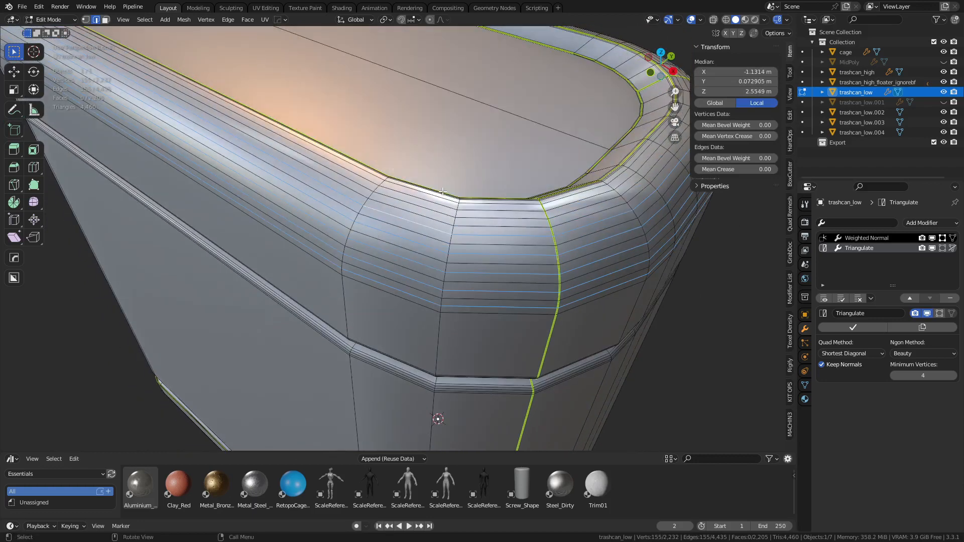
alt+shift+click(413, 202)
key(ctrl+x)
- Return to Object Mode, clear the selection and examine the shading on the reduced lid edge and rounded corner
scroll(525, 237, down, 10)
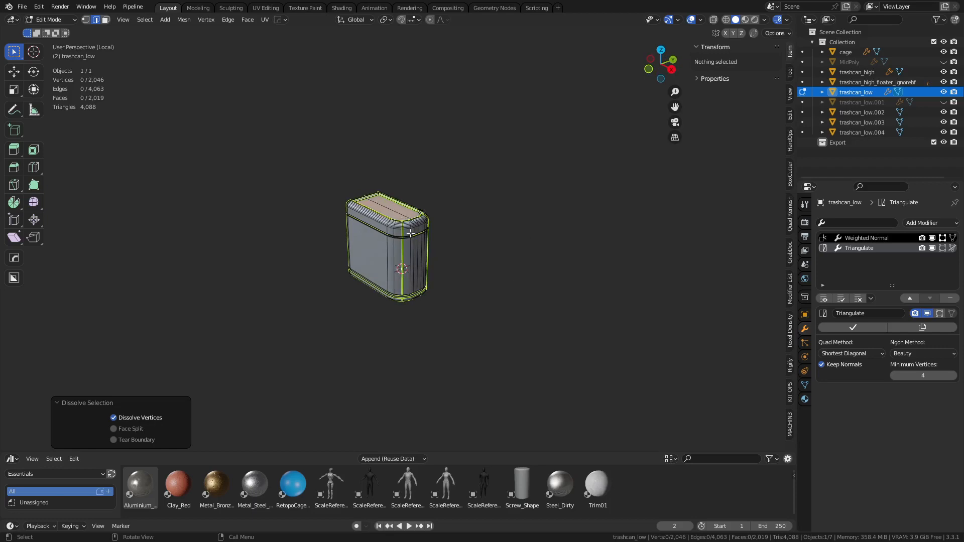
scroll(413, 238, up, 6)
scroll(413, 238, up, 3)
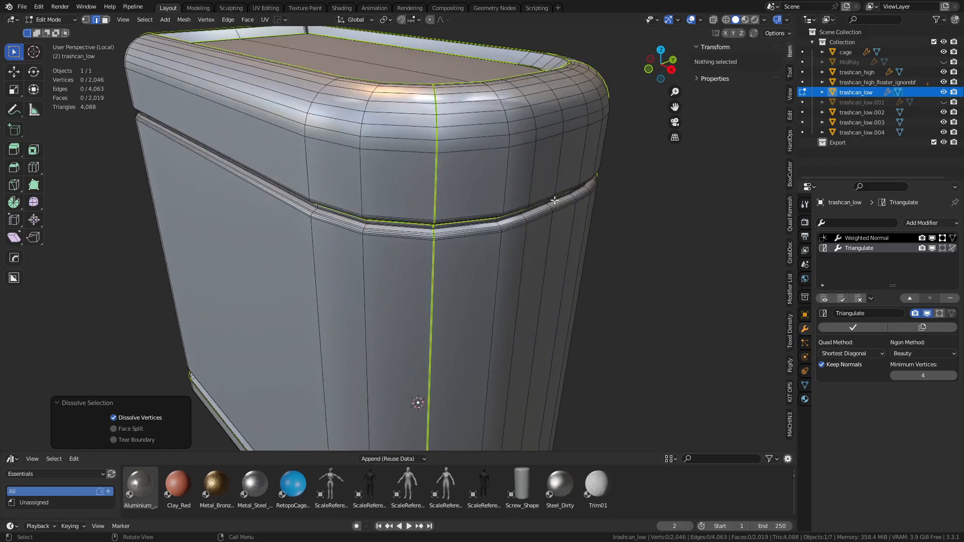
key(ctrl+Tab)
click(526, 239)
click(674, 302)
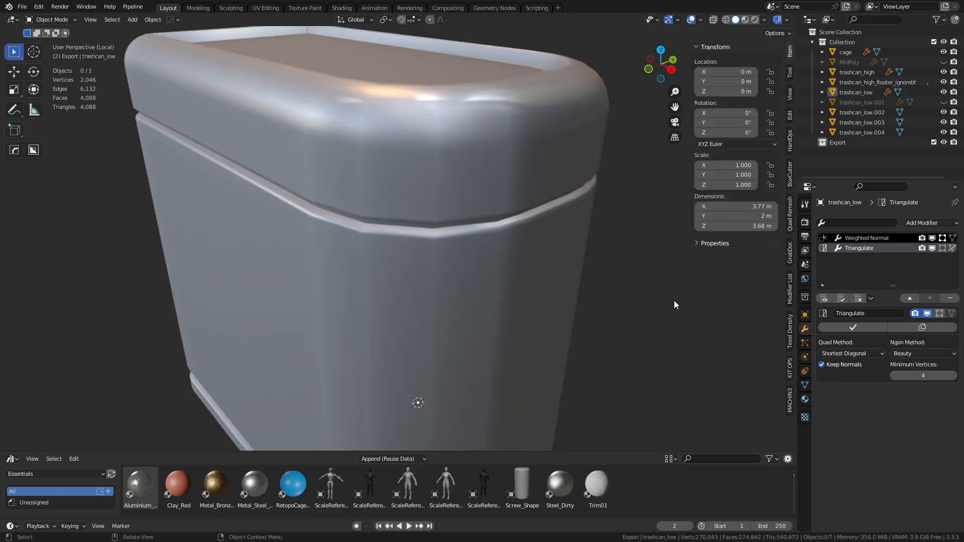